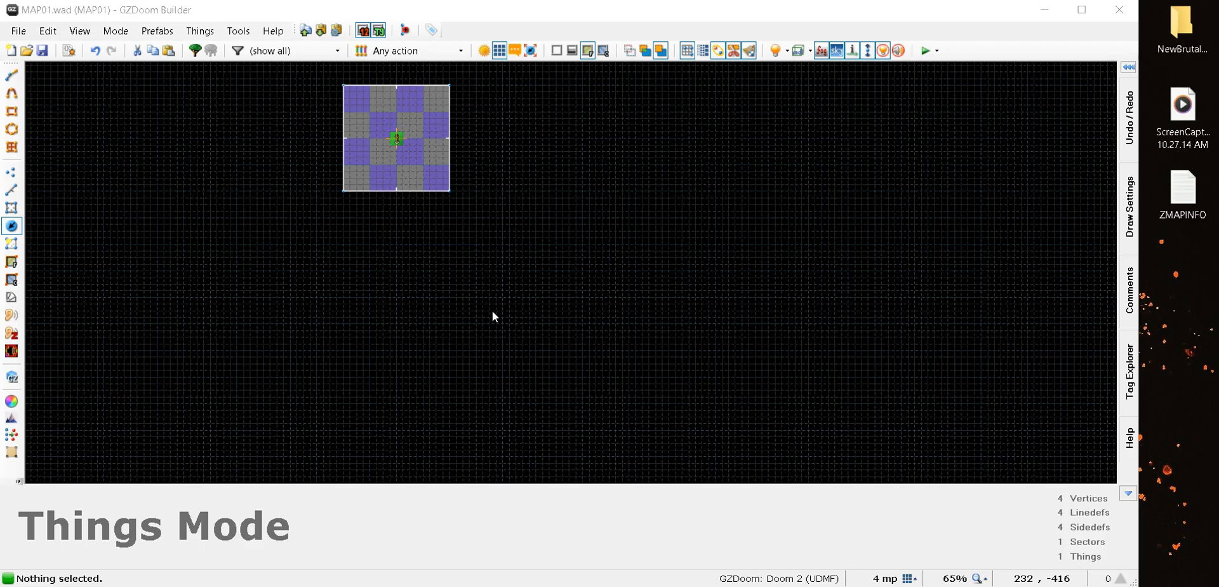
{"action": "scroll", "coordinate": [326, 131], "scroll_direction": "up", "scroll_amount": 5}
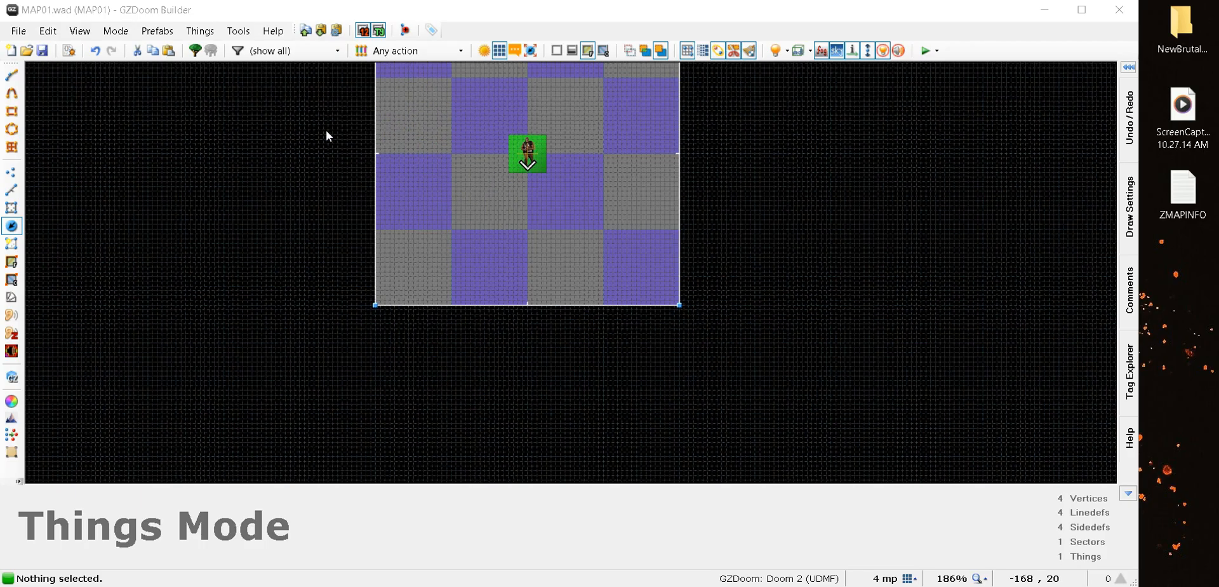
{"action": "scroll", "coordinate": [447, 299], "scroll_direction": "down", "scroll_amount": 4}
{"action": "scroll", "coordinate": [447, 299], "scroll_direction": "up", "scroll_amount": 4}
{"action": "scroll", "coordinate": [524, 235], "scroll_direction": "down", "scroll_amount": 2}
{"action": "scroll", "coordinate": [522, 230], "scroll_direction": "up", "scroll_amount": 3}
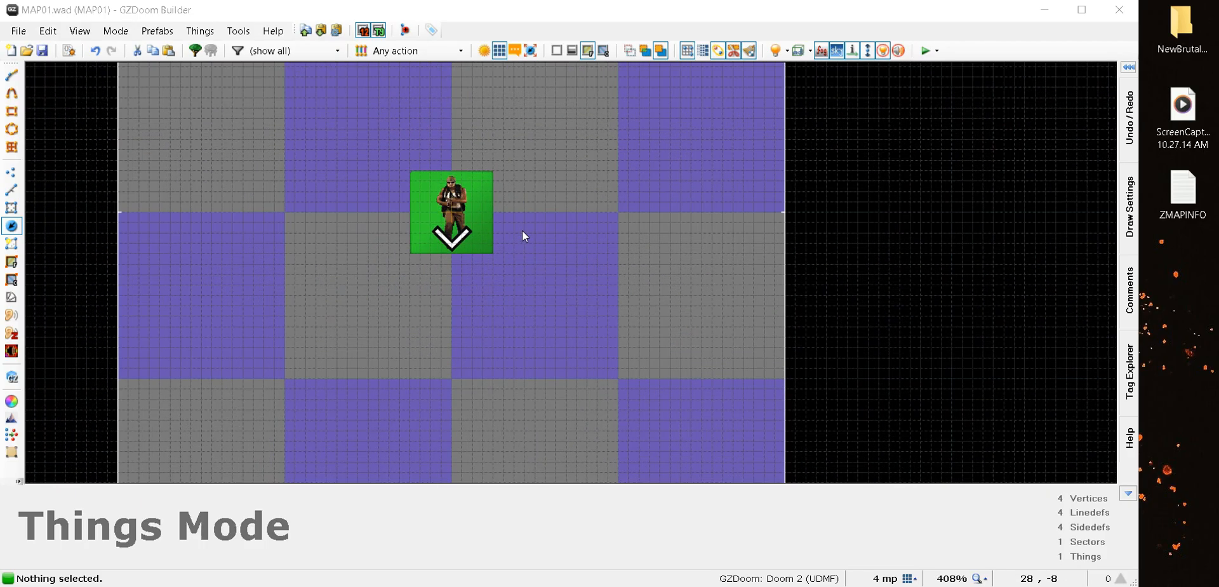
{"action": "scroll", "coordinate": [522, 230], "scroll_direction": "down", "scroll_amount": 2}
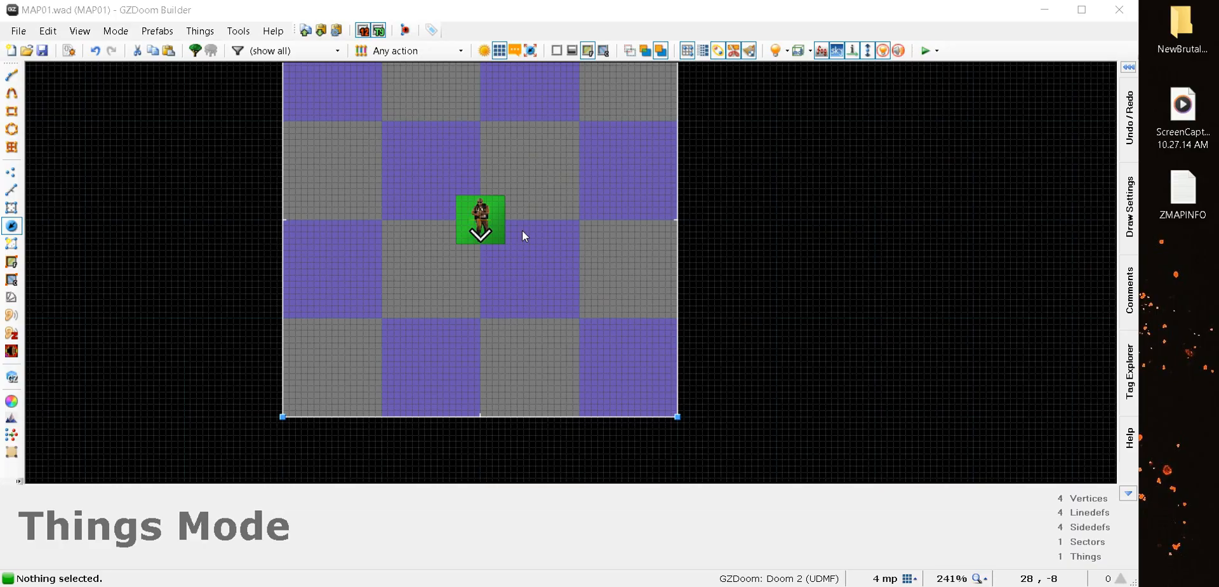
{"action": "scroll", "coordinate": [542, 319], "scroll_direction": "down", "scroll_amount": 2}
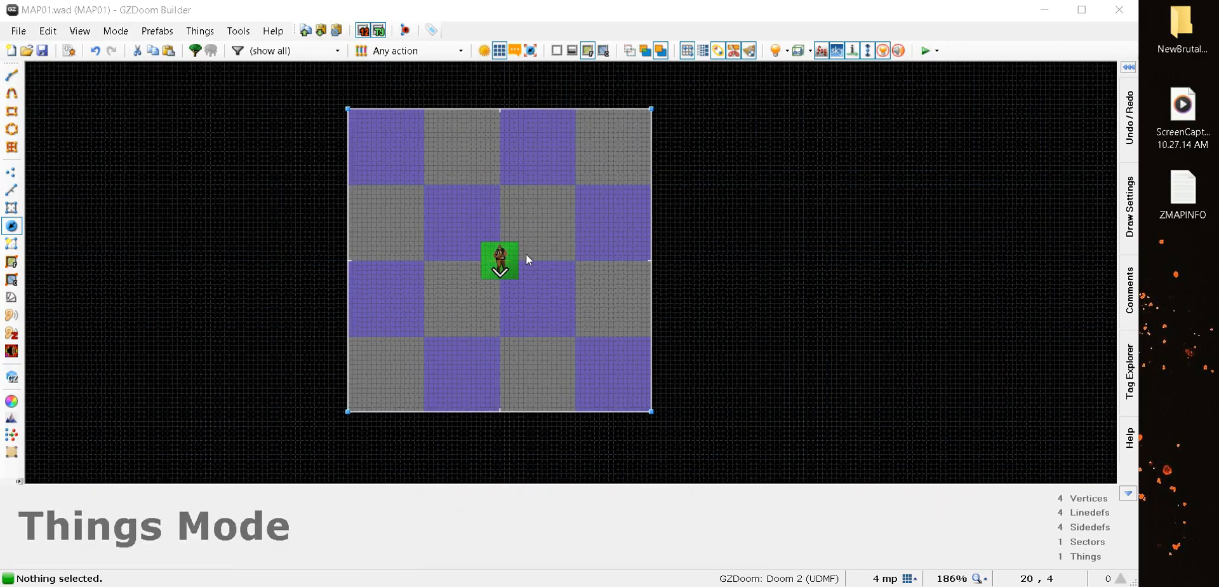
{"action": "scroll", "coordinate": [526, 254], "scroll_direction": "up", "scroll_amount": 2}
{"action": "scroll", "coordinate": [526, 254], "scroll_direction": "up", "scroll_amount": 2}
{"action": "scroll", "coordinate": [526, 254], "scroll_direction": "down", "scroll_amount": 2}
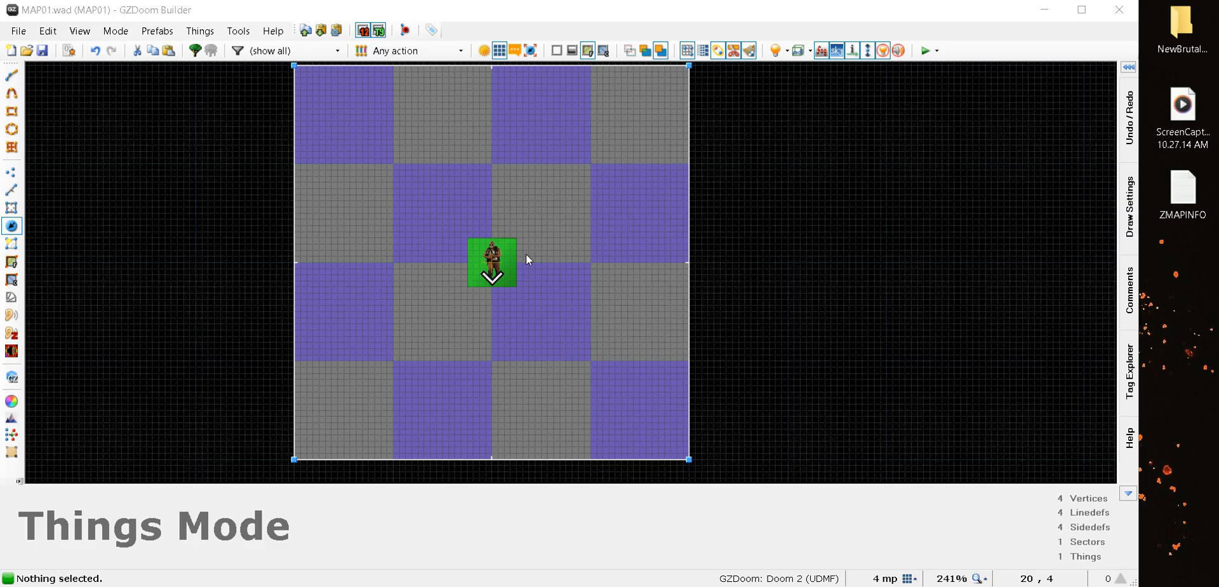
{"action": "scroll", "coordinate": [398, 250], "scroll_direction": "up", "scroll_amount": 3}
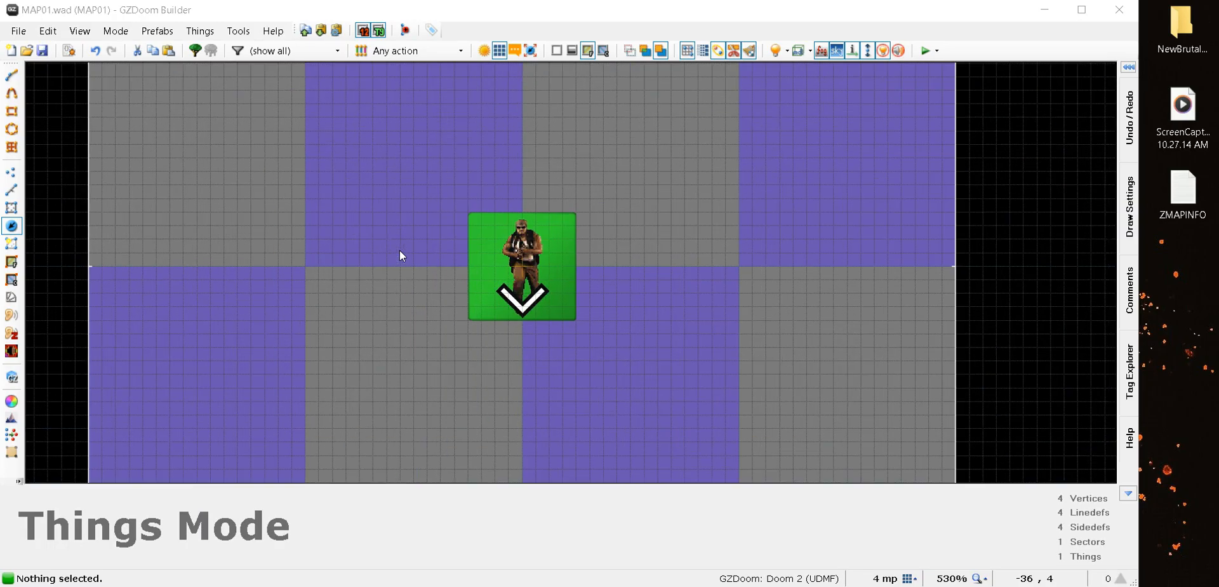
{"action": "scroll", "coordinate": [497, 260], "scroll_direction": "down", "scroll_amount": 6}
{"action": "scroll", "coordinate": [494, 259], "scroll_direction": "up", "scroll_amount": 5}
{"action": "scroll", "coordinate": [493, 259], "scroll_direction": "down", "scroll_amount": 3}
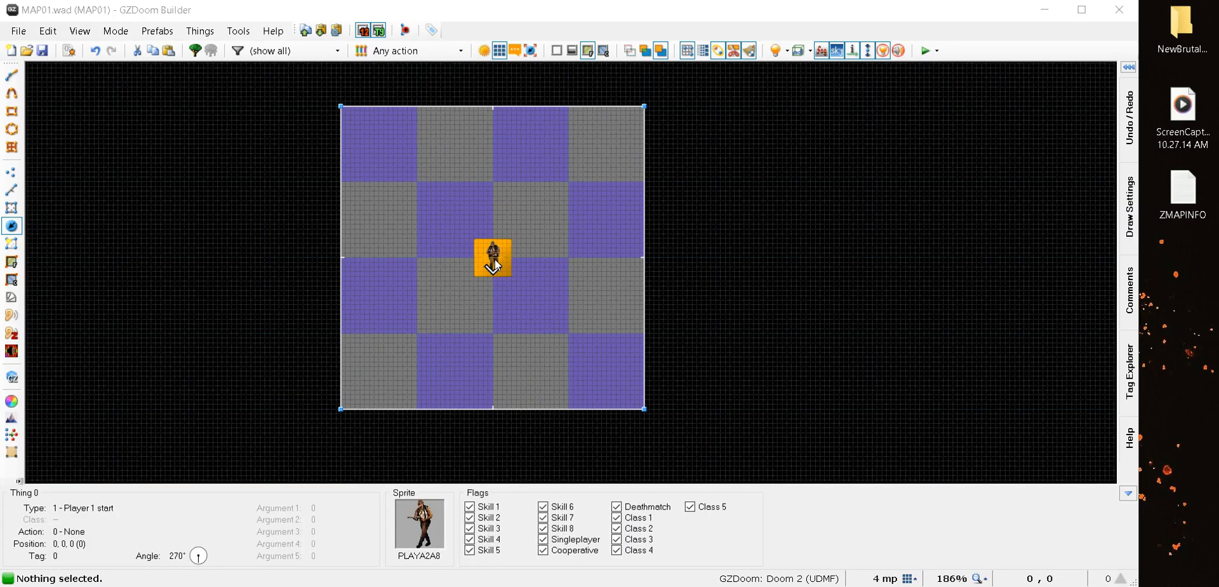
{"action": "scroll", "coordinate": [496, 263], "scroll_direction": "up", "scroll_amount": 5}
{"action": "scroll", "coordinate": [495, 261], "scroll_direction": "down", "scroll_amount": 3}
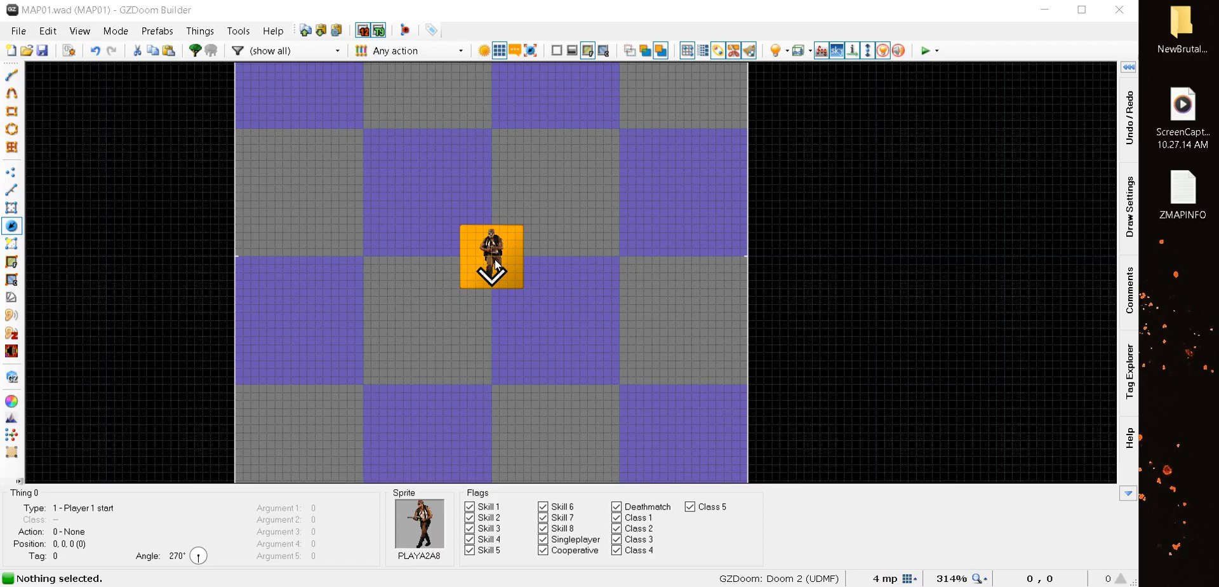
{"action": "scroll", "coordinate": [493, 255], "scroll_direction": "up", "scroll_amount": 10}
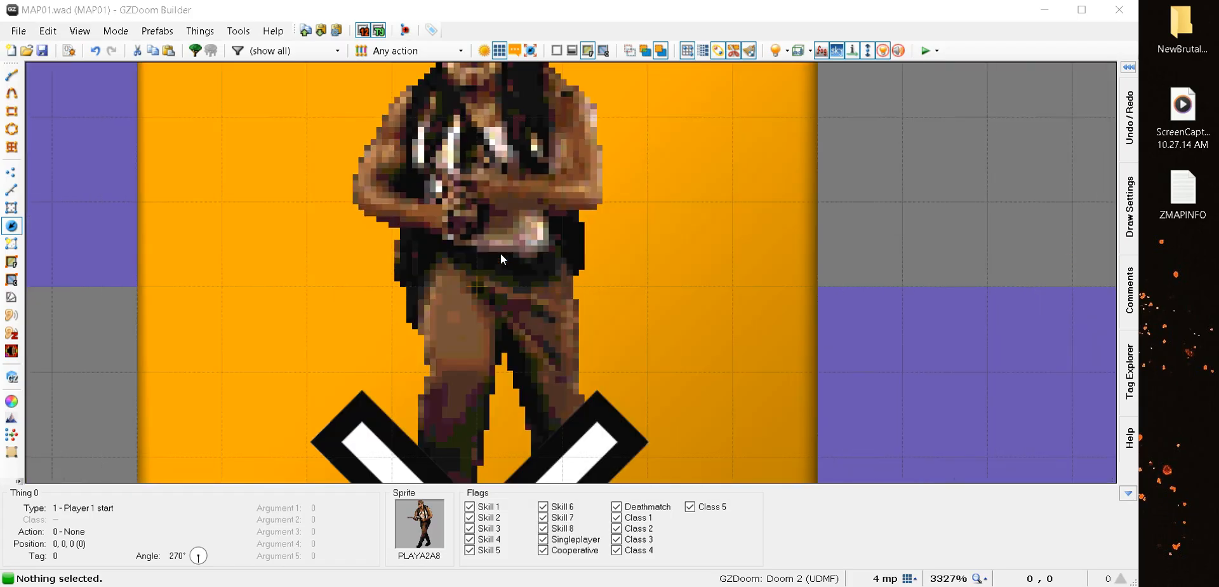
{"action": "scroll", "coordinate": [500, 255], "scroll_direction": "down", "scroll_amount": 7}
{"action": "scroll", "coordinate": [500, 257], "scroll_direction": "down", "scroll_amount": 6}
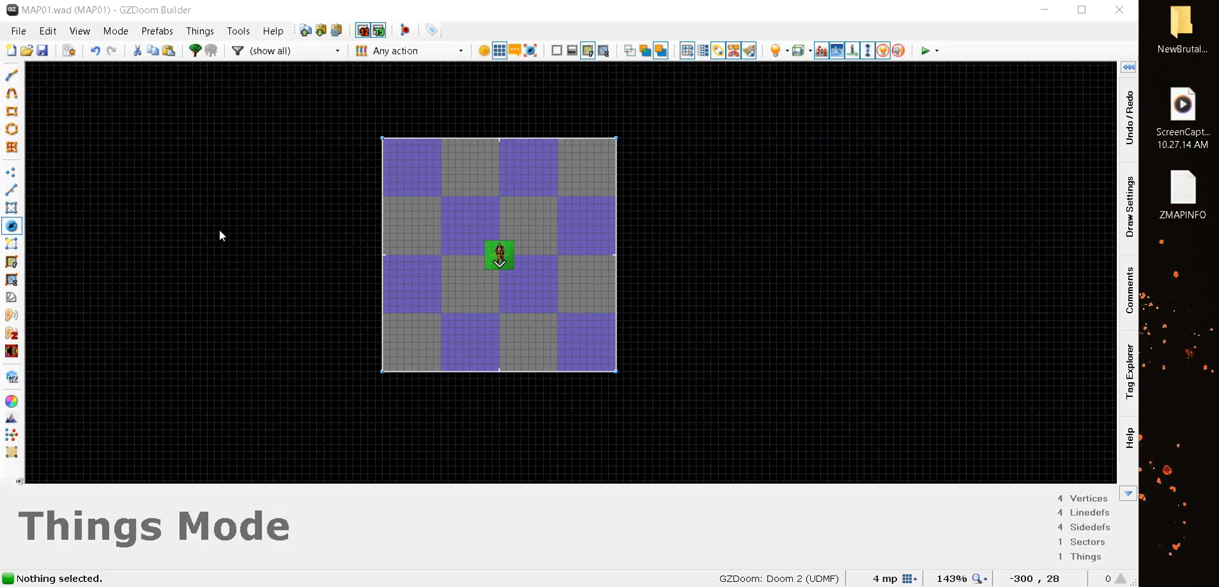
Set the grid size to 32 mp and draw a 128 by 128 square sector centred 32 units below the starting room
{"action": "left_click", "coordinate": [915, 579]}
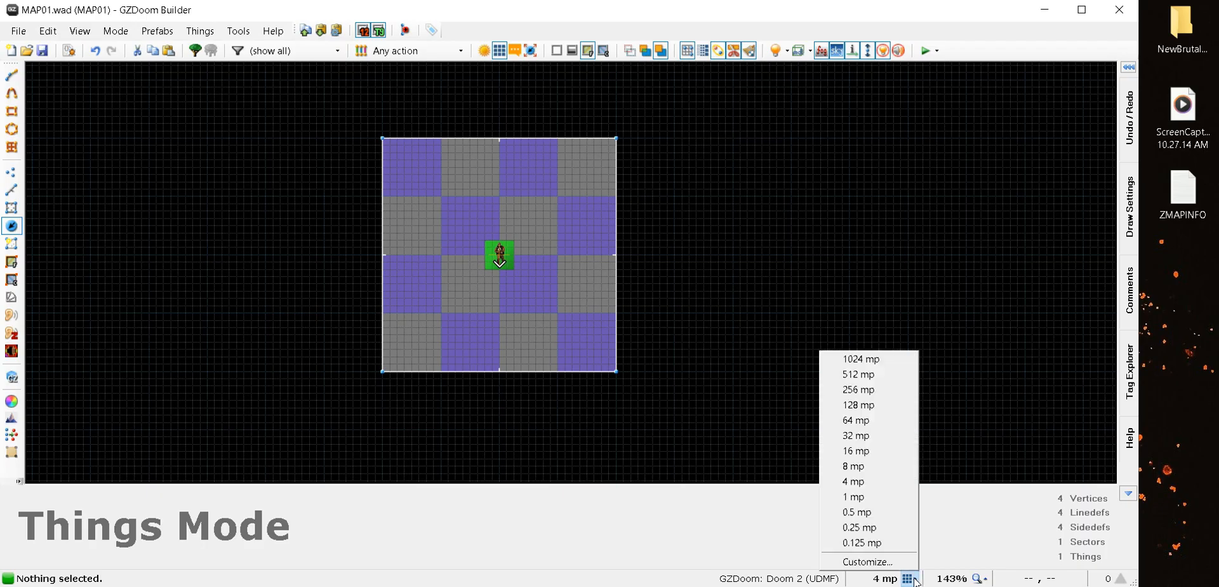
{"action": "left_click", "coordinate": [862, 441]}
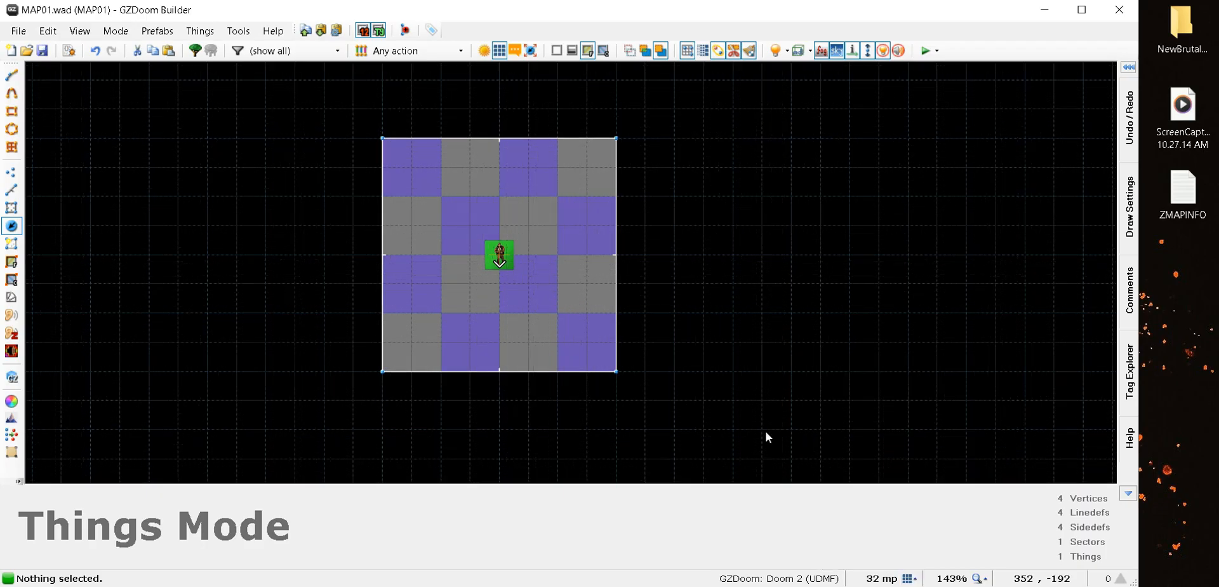
{"action": "left_click", "coordinate": [11, 189]}
{"action": "scroll", "coordinate": [490, 404], "scroll_direction": "up", "scroll_amount": 3}
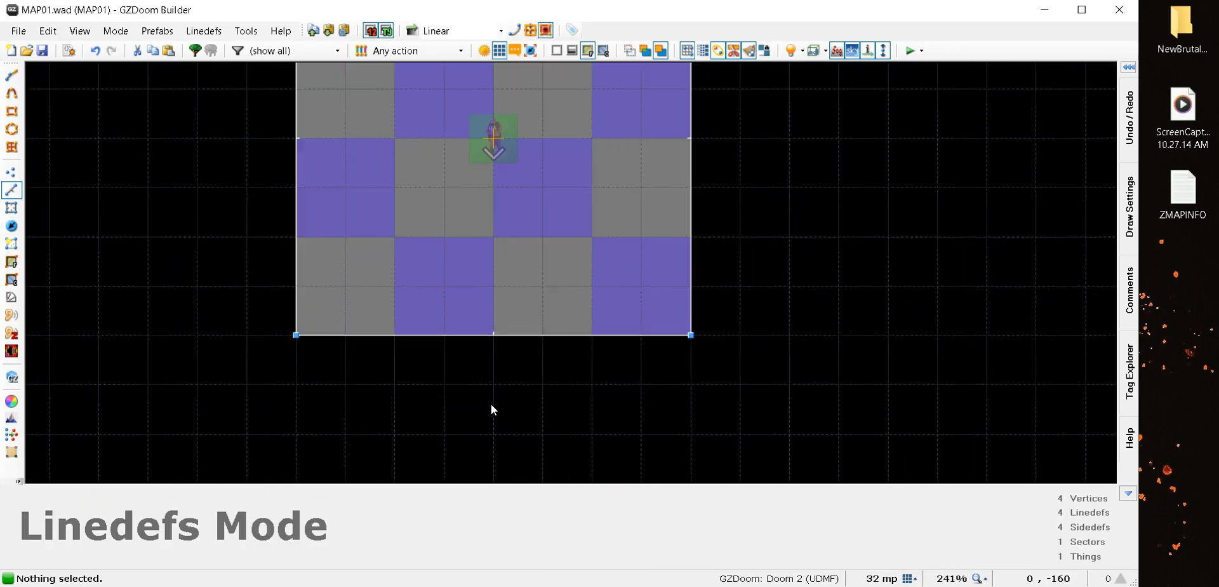
{"action": "key", "text": "d"}
{"action": "left_click", "coordinate": [394, 383]}
{"action": "left_click", "coordinate": [591, 383]}
{"action": "scroll", "coordinate": [584, 386], "scroll_direction": "down", "scroll_amount": 4}
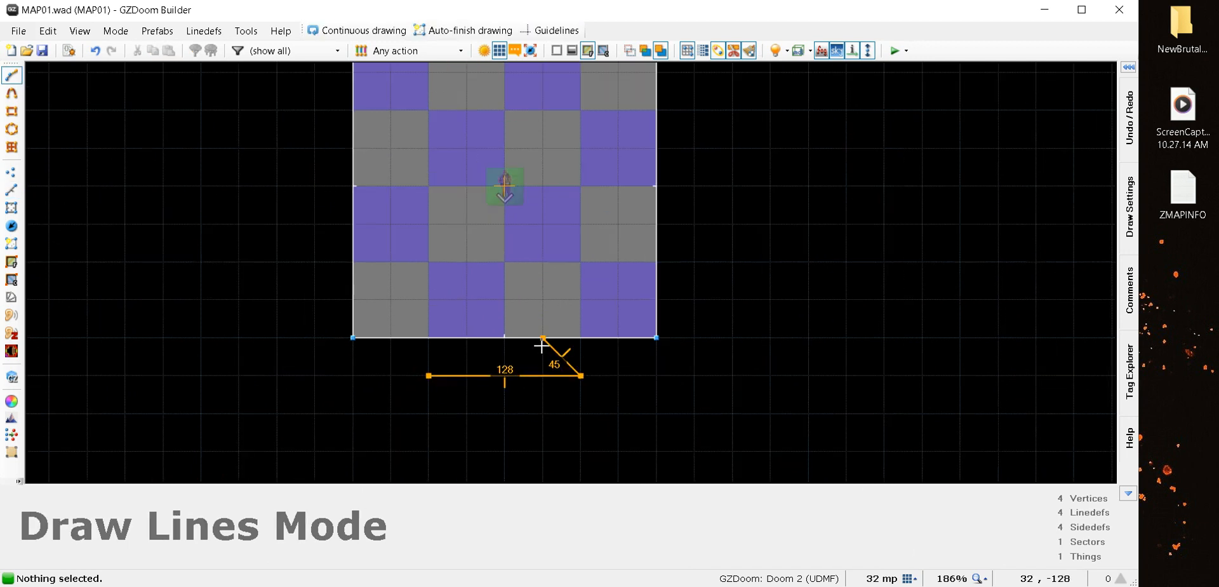
{"action": "left_click", "coordinate": [565, 453]}
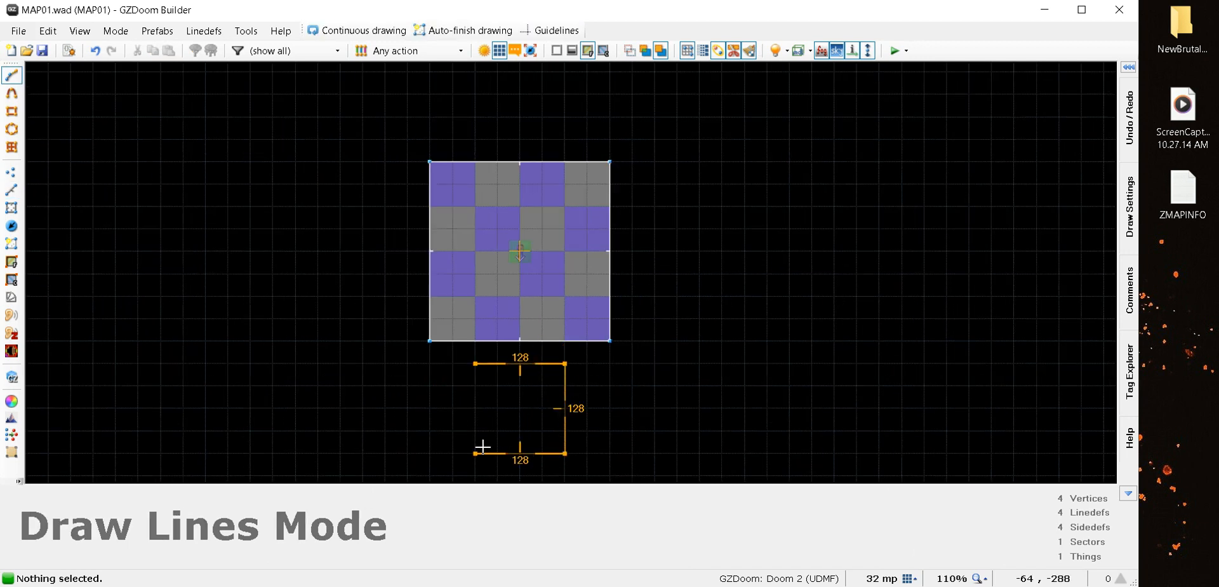
{"action": "left_click", "coordinate": [476, 453]}
{"action": "left_click", "coordinate": [476, 363]}
{"action": "scroll", "coordinate": [341, 343], "scroll_direction": "down", "scroll_amount": 3}
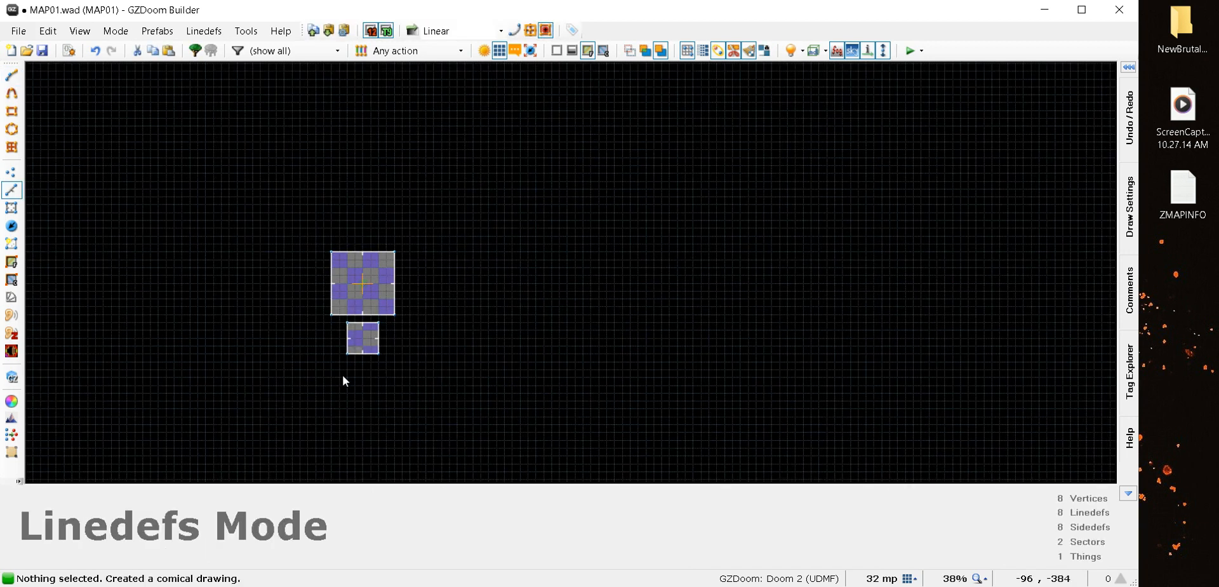
Change the small square sector's ceiling texture to DEV00001
{"action": "scroll", "coordinate": [342, 375], "scroll_direction": "up", "scroll_amount": 5}
{"action": "left_click", "coordinate": [11, 208]}
{"action": "left_click", "coordinate": [413, 242]}
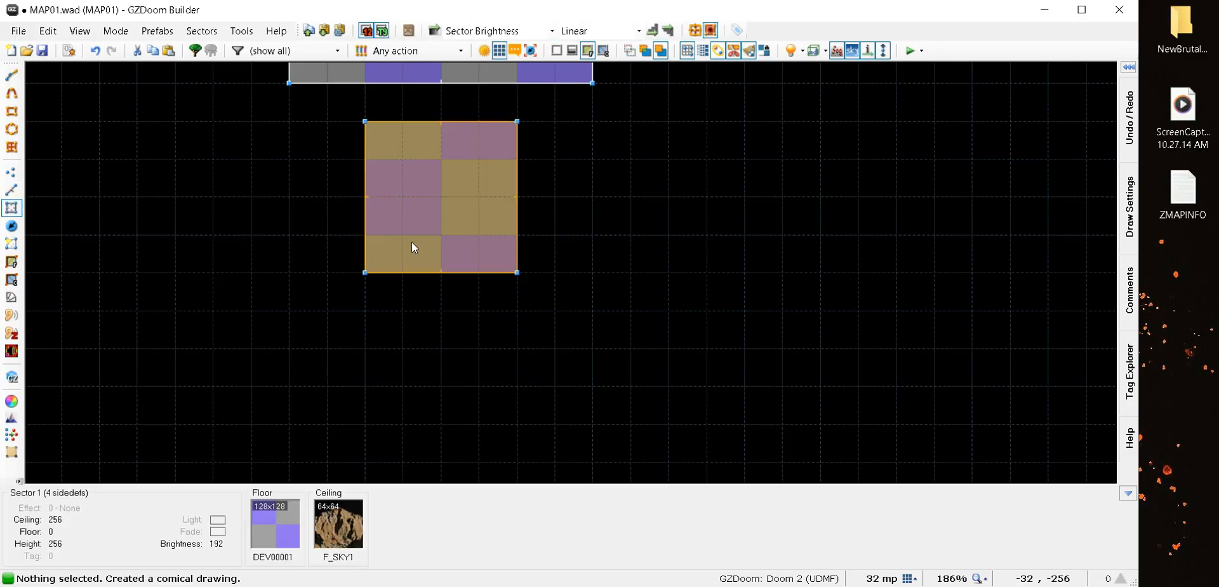
{"action": "right_click", "coordinate": [423, 229]}
{"action": "left_click", "coordinate": [260, 139]}
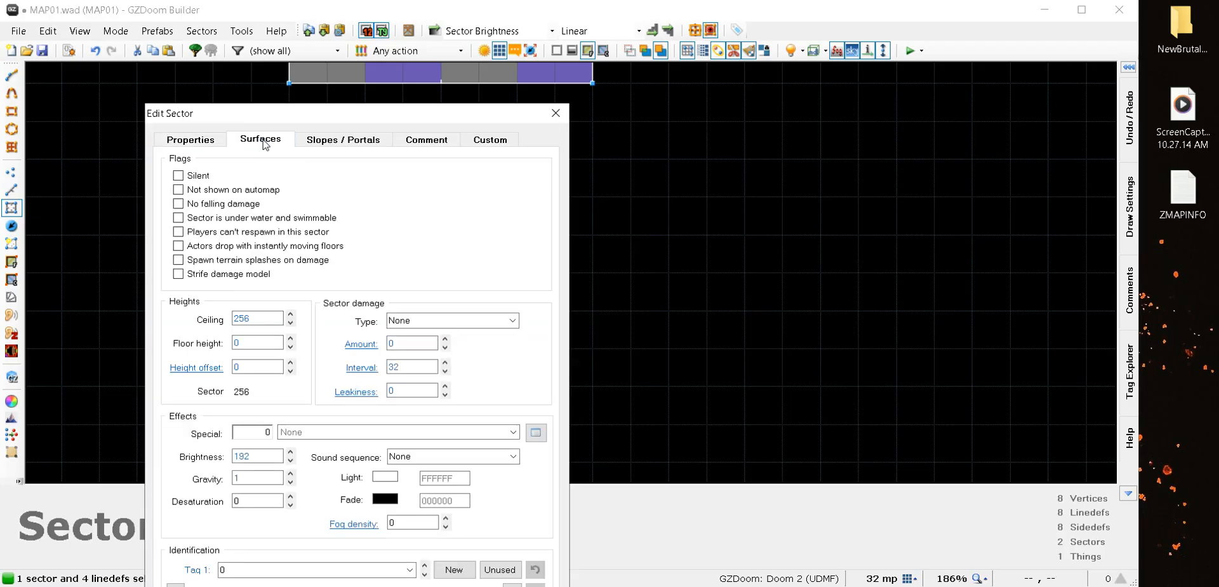
{"action": "double_click", "coordinate": [490, 320]}
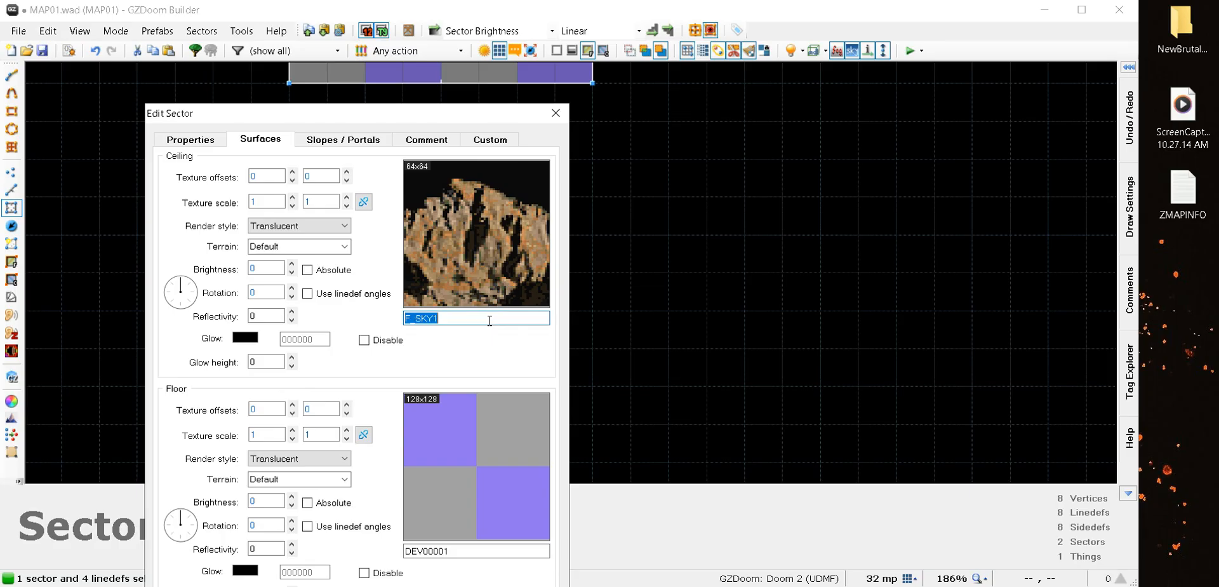
{"action": "type", "text": "DEV"}
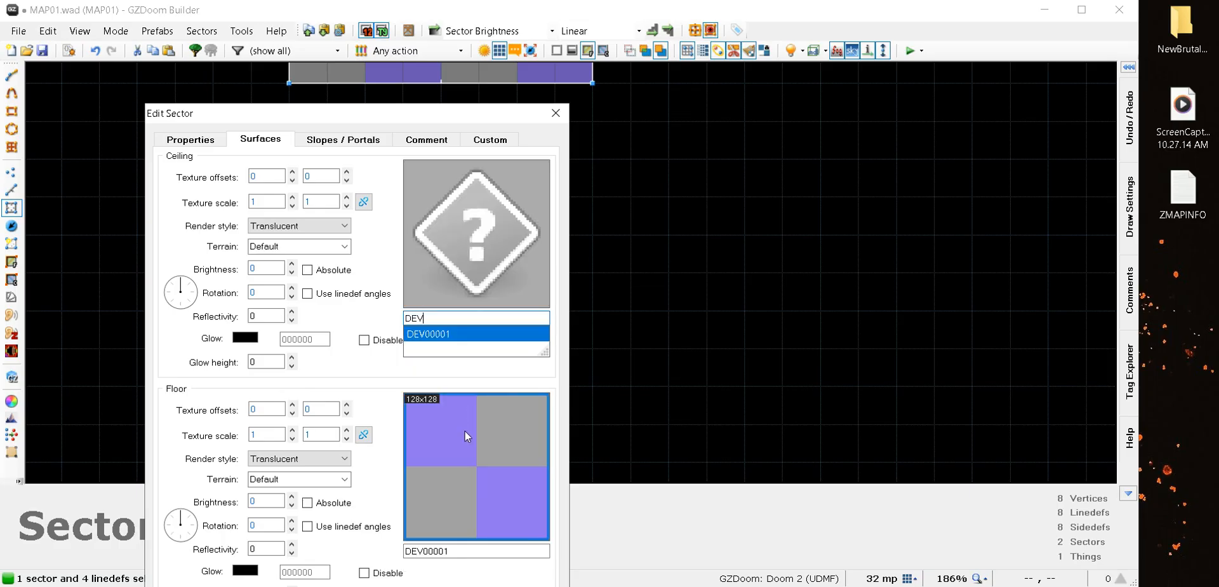
{"action": "left_click", "coordinate": [463, 335]}
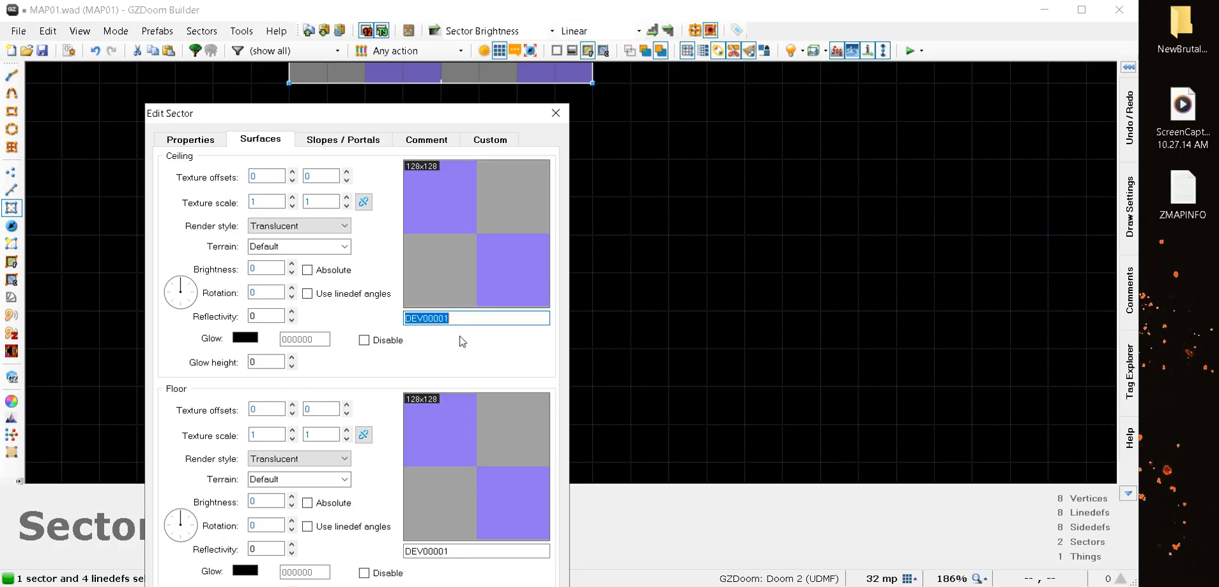
Set the small sector's ceiling height to 128 and apply the sector changes
{"action": "left_click", "coordinate": [189, 141]}
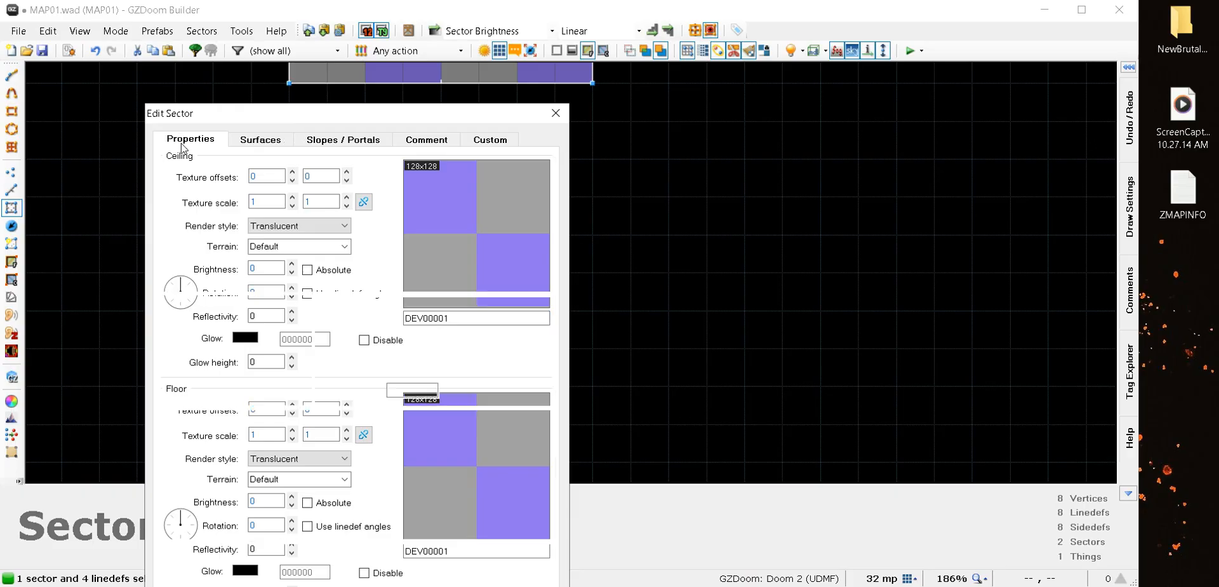
{"action": "double_click", "coordinate": [257, 320]}
{"action": "type", "text": "128"}
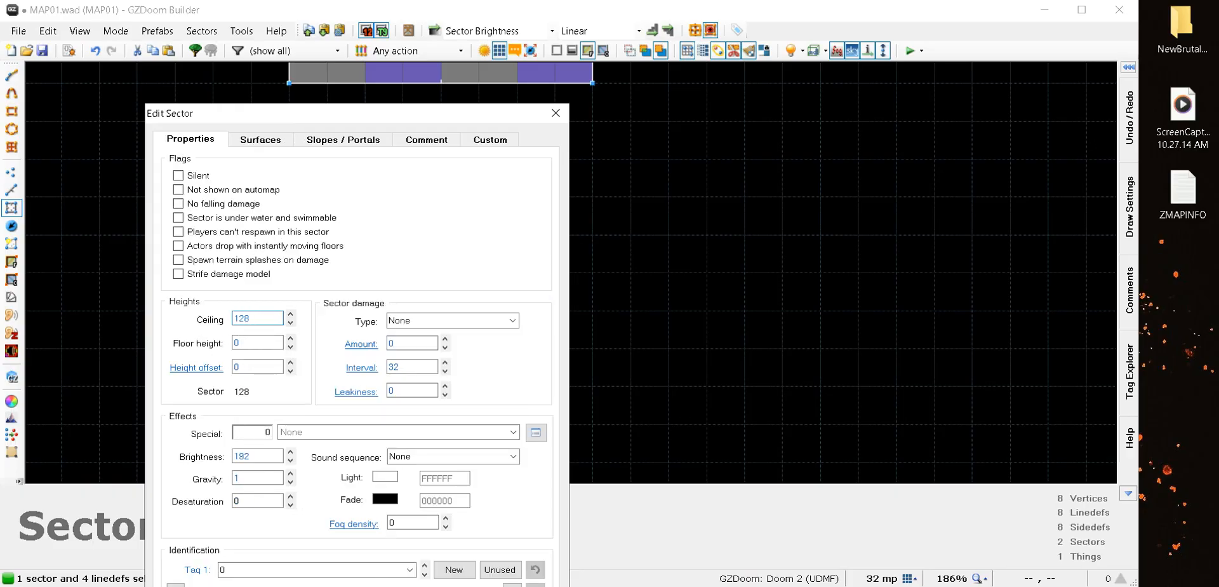
{"action": "key", "text": "Return"}
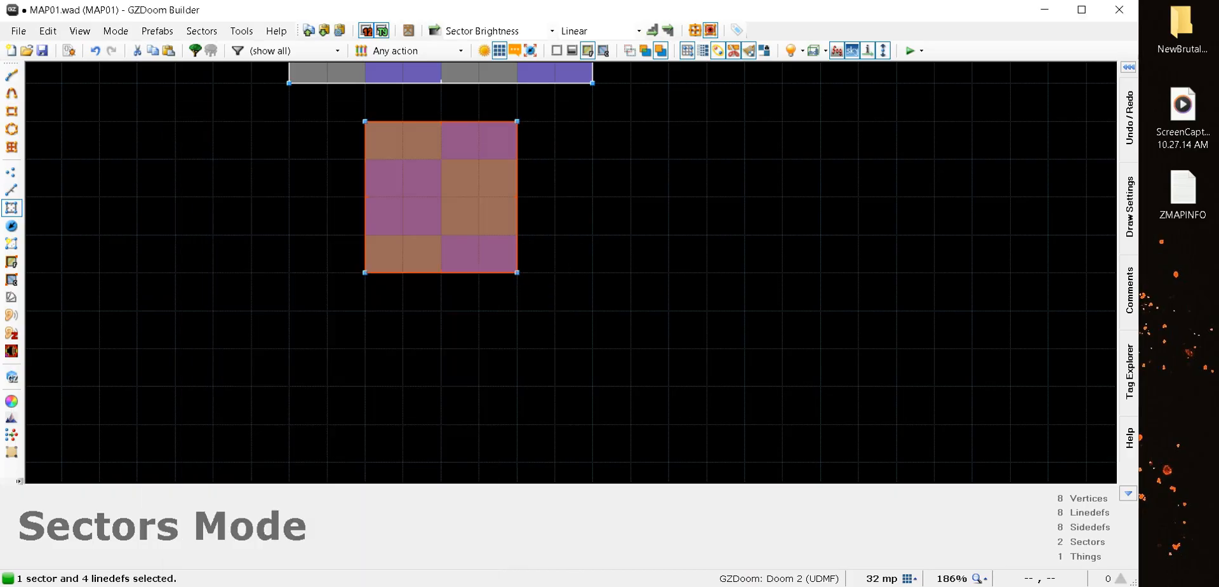
Move the small sector up 32 units against the large room's lower edge and flip their shared linedef
{"action": "scroll", "coordinate": [387, 344], "scroll_direction": "down", "scroll_amount": 3}
{"action": "scroll", "coordinate": [349, 230], "scroll_direction": "up", "scroll_amount": 3}
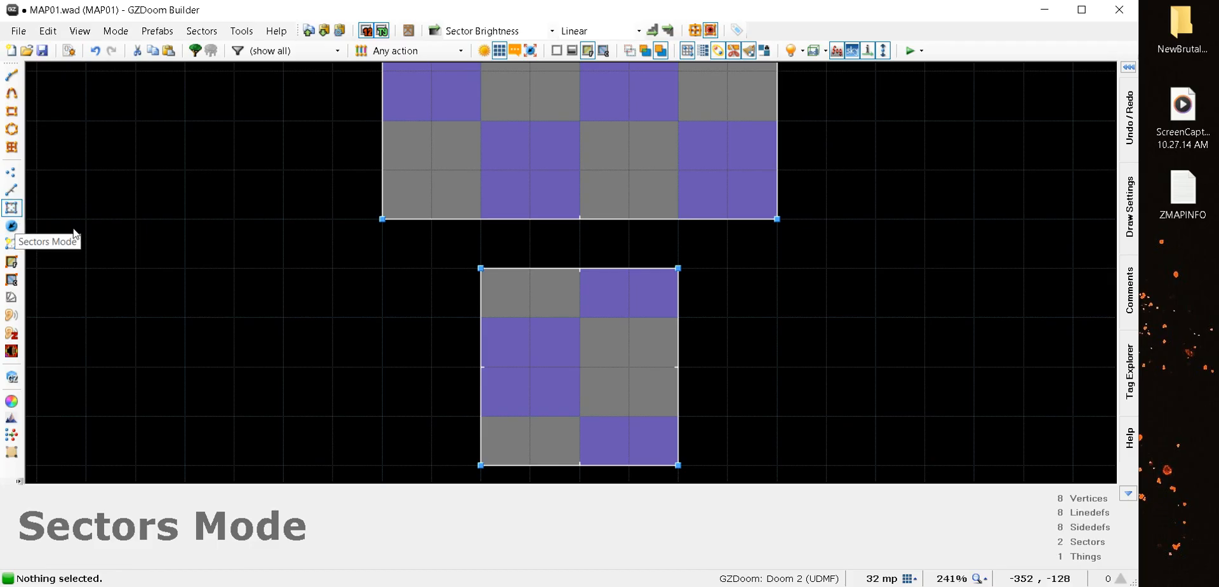
{"action": "scroll", "coordinate": [387, 385], "scroll_direction": "down", "scroll_amount": 3}
{"action": "left_click_drag", "start_coordinate": [495, 368], "coordinate": [495, 341]}
{"action": "scroll", "coordinate": [268, 317], "scroll_direction": "down", "scroll_amount": 2}
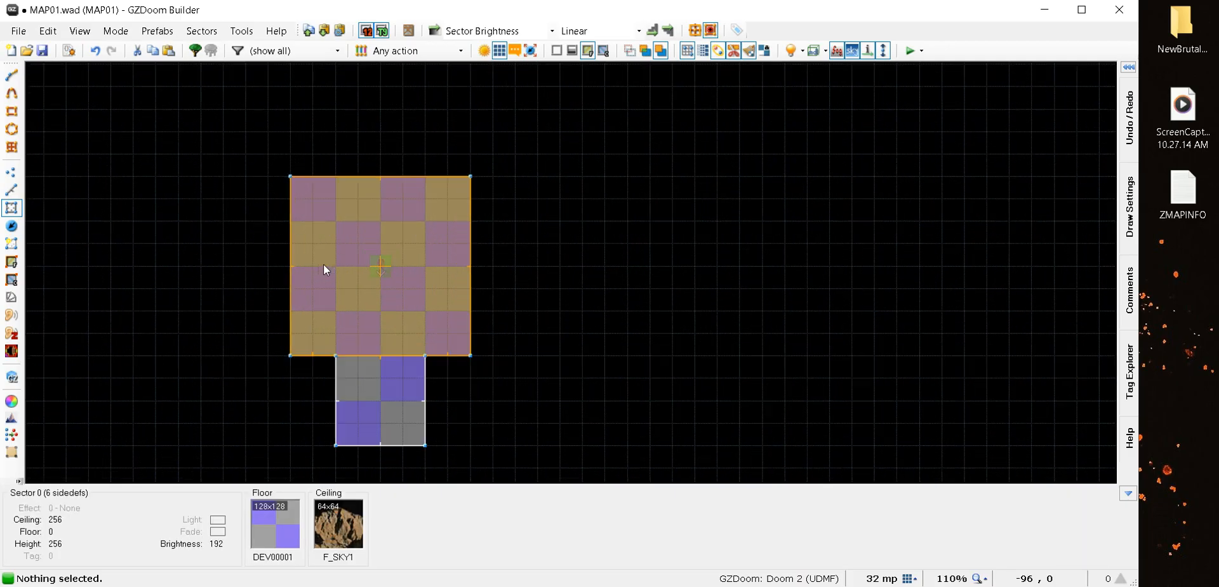
{"action": "left_click", "coordinate": [12, 189]}
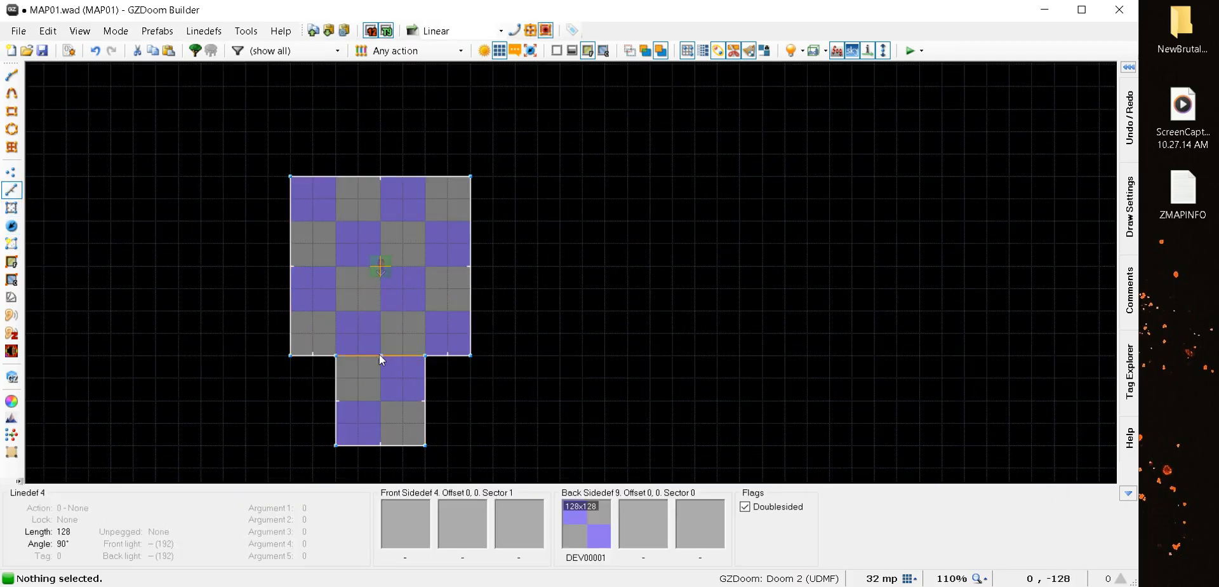
{"action": "key", "text": "f"}
Examine the opening between the large room and the small sector in 3D visual mode
{"action": "key", "text": "q"}
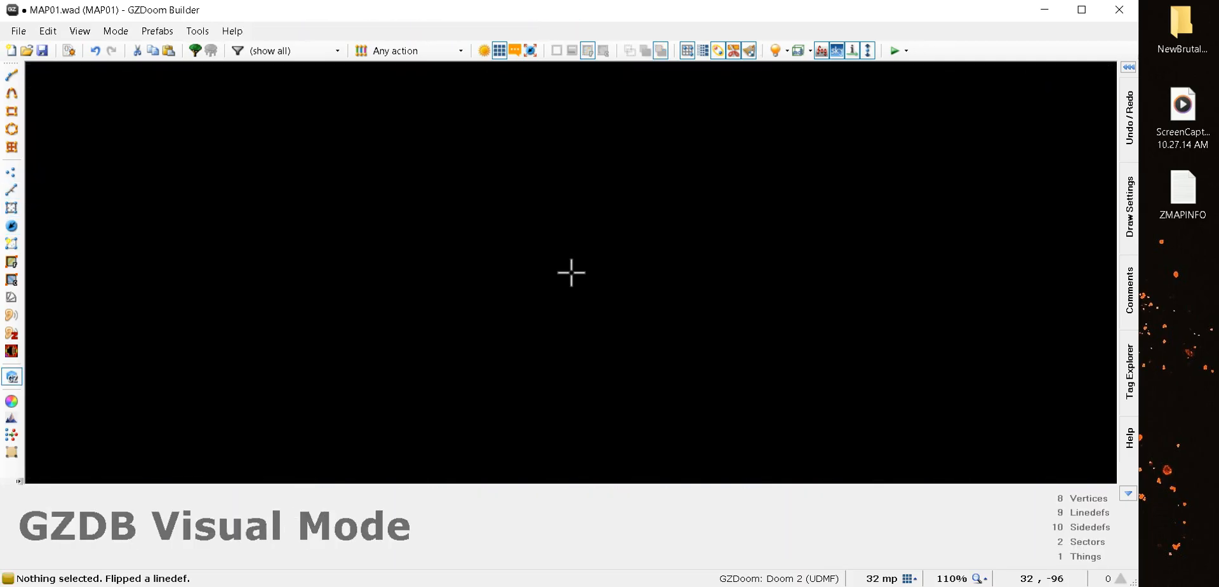
{"action": "key", "text": "d"}
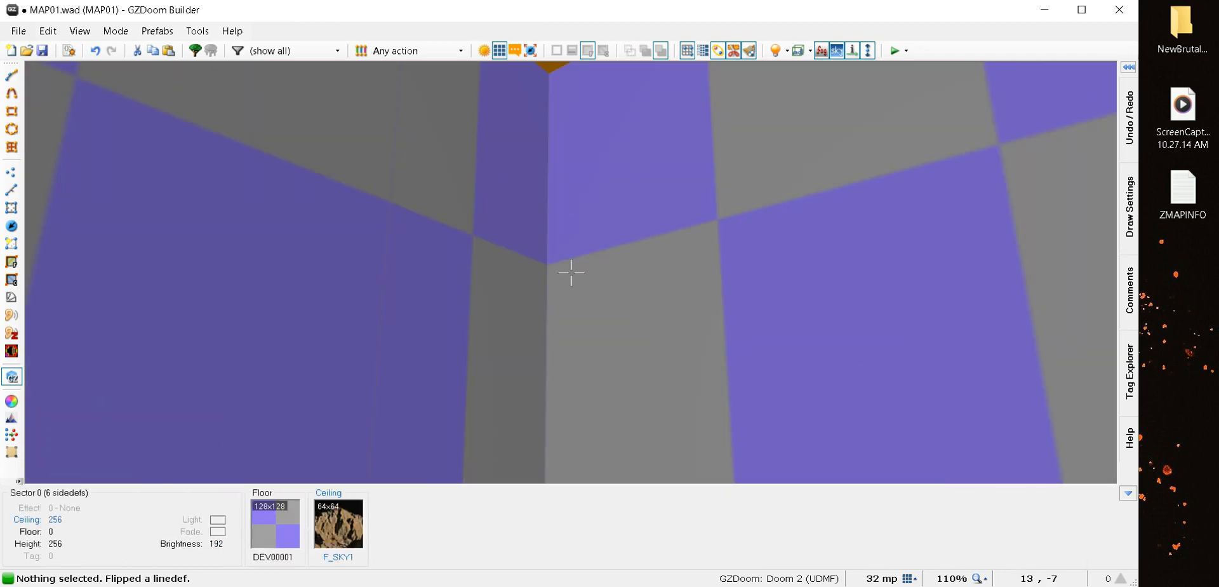
{"action": "key", "text": "e"}
{"action": "key", "text": "d"}
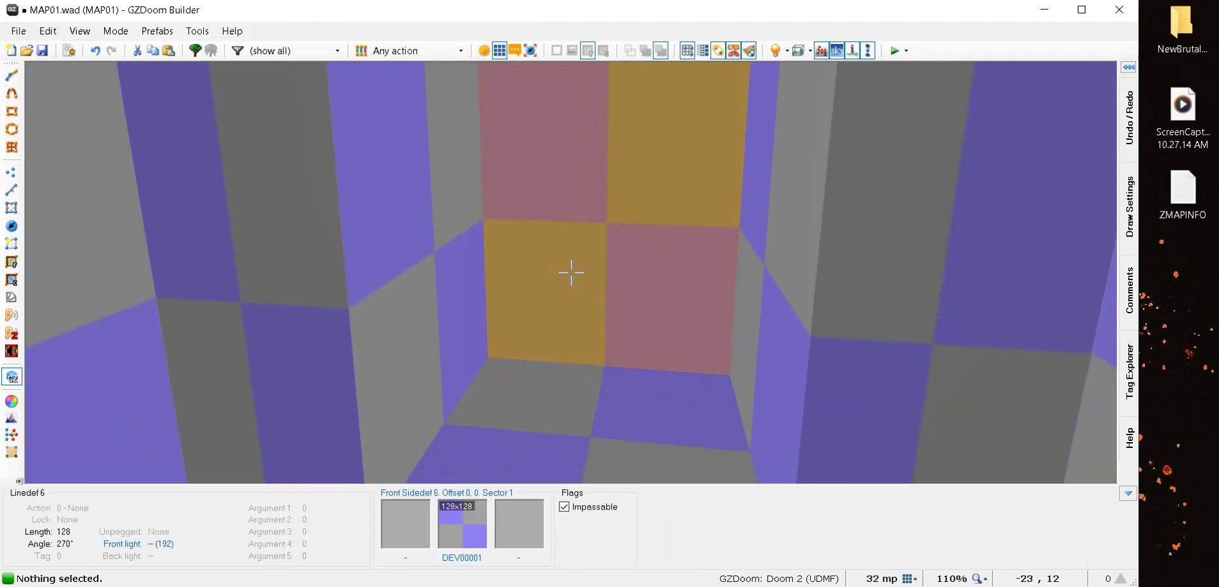
{"action": "key", "text": "q"}
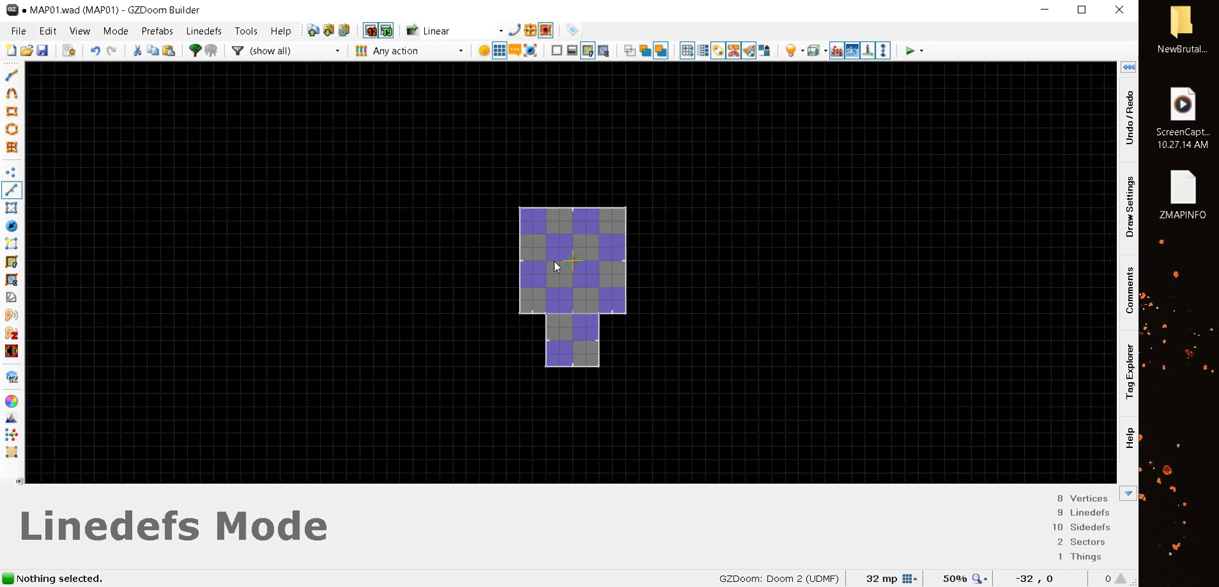
Rotate the Player 1 start in the large room so that it faces north
{"action": "scroll", "coordinate": [554, 261], "scroll_direction": "up", "scroll_amount": 4}
{"action": "key", "text": "t"}
{"action": "left_click", "coordinate": [602, 257]}
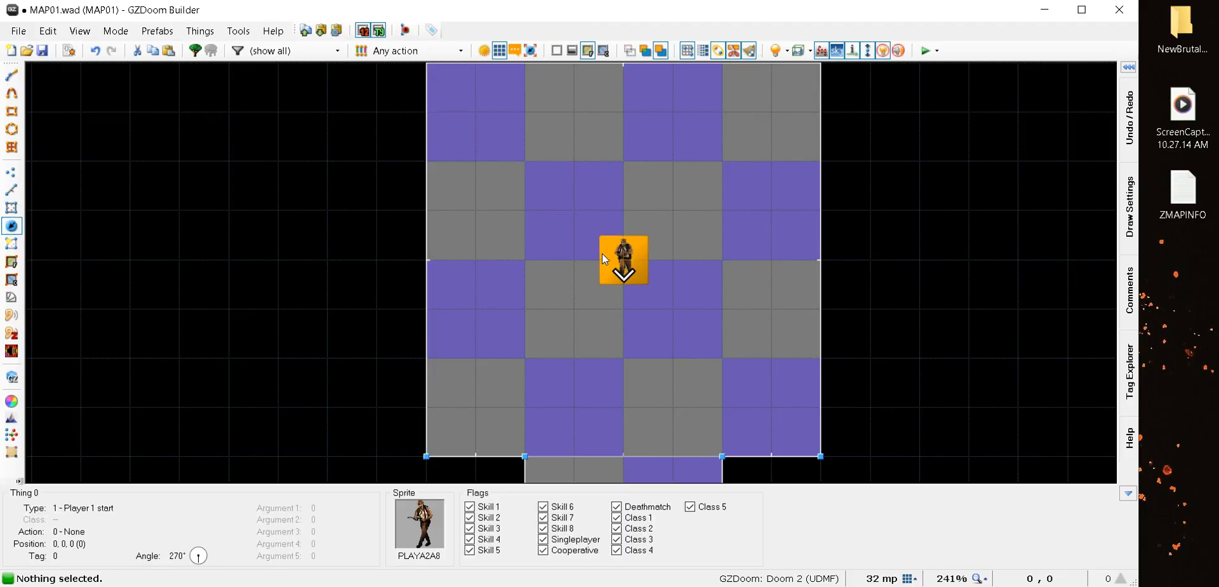
{"action": "right_click", "coordinate": [602, 254]}
{"action": "left_click", "coordinate": [636, 176]}
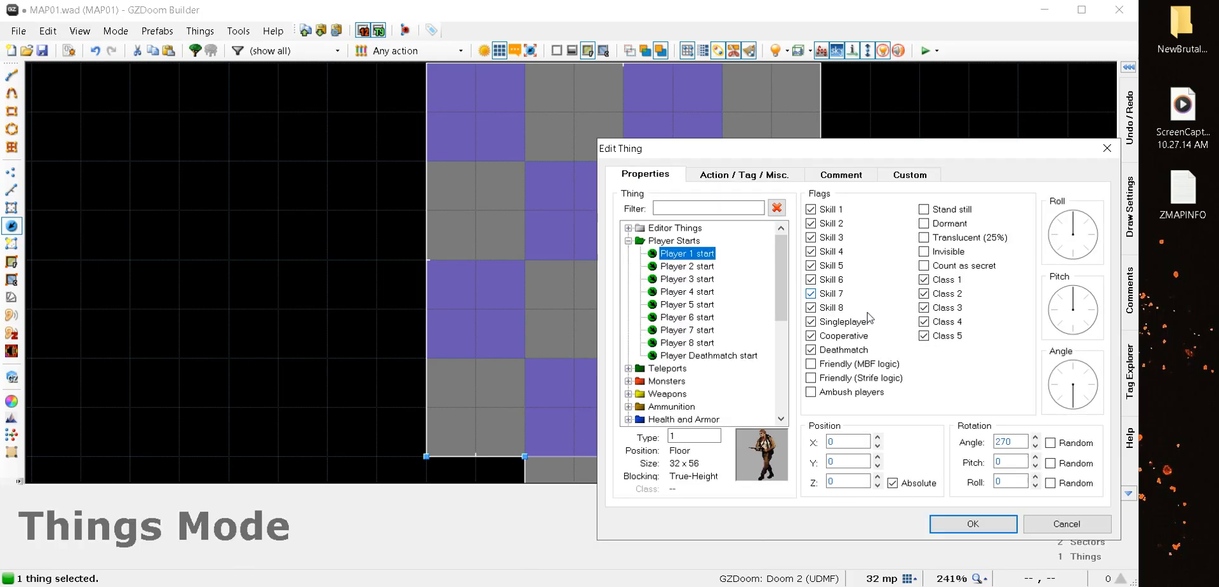
{"action": "left_click", "coordinate": [972, 523]}
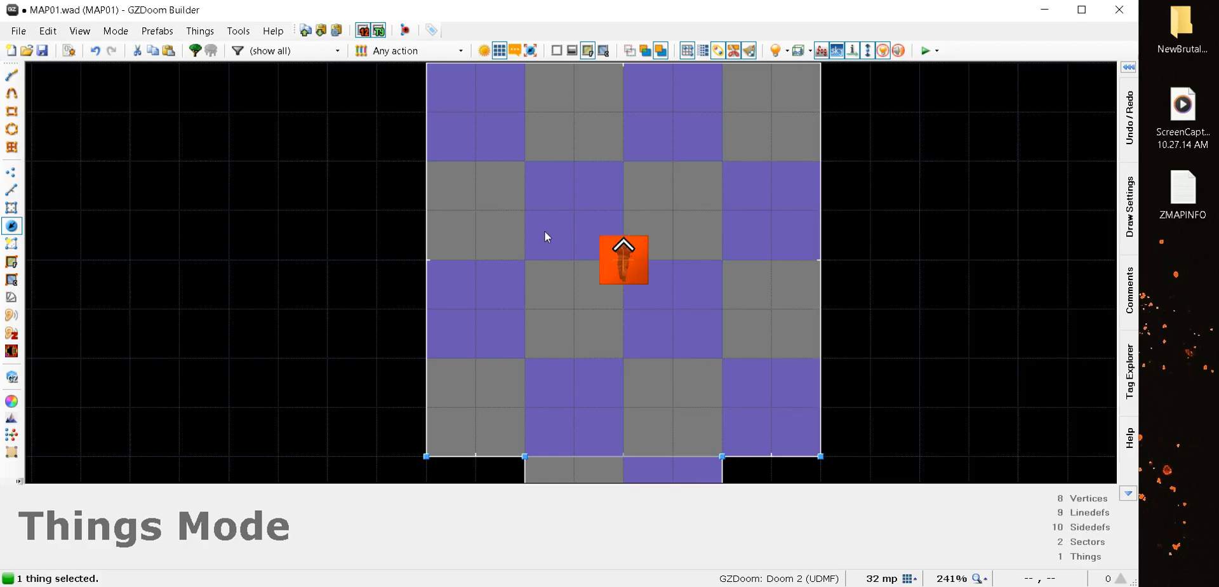
Move the Player 1 start straight down to the middle of the line shared by the two sectors
{"action": "scroll", "coordinate": [620, 268], "scroll_direction": "up", "scroll_amount": 2}
{"action": "left_click_drag", "start_coordinate": [547, 185], "coordinate": [537, 433]}
{"action": "scroll", "coordinate": [436, 156], "scroll_direction": "down", "scroll_amount": 5}
{"action": "scroll", "coordinate": [447, 253], "scroll_direction": "up", "scroll_amount": 5}
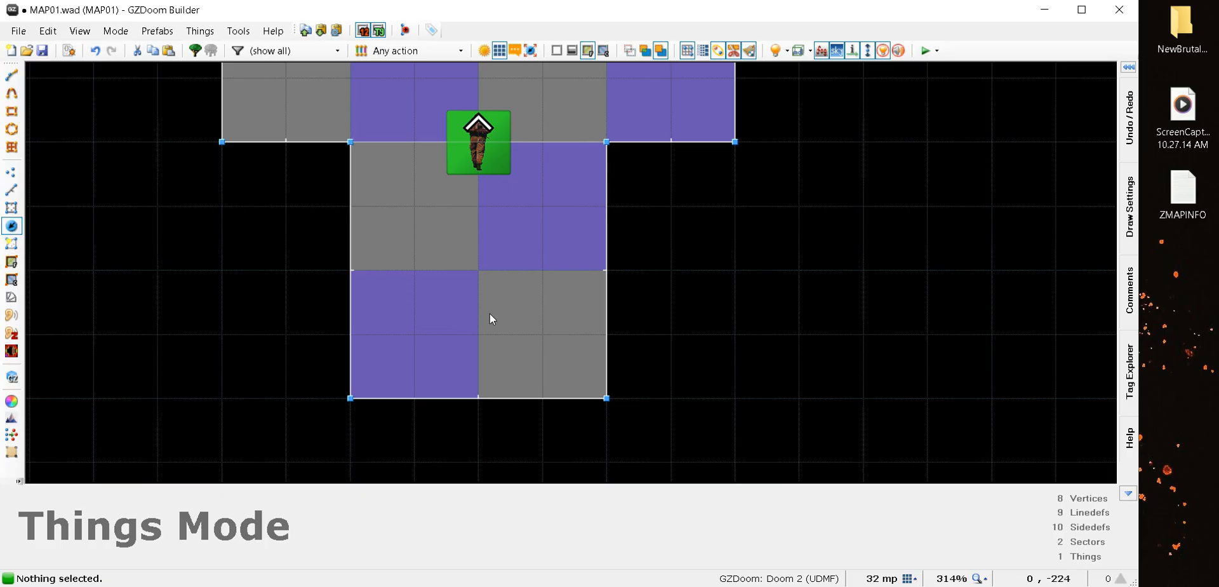
Insert a thing at X 0, Y -192 in the middle of the small sector and make it a Camel
{"action": "right_click", "coordinate": [480, 272]}
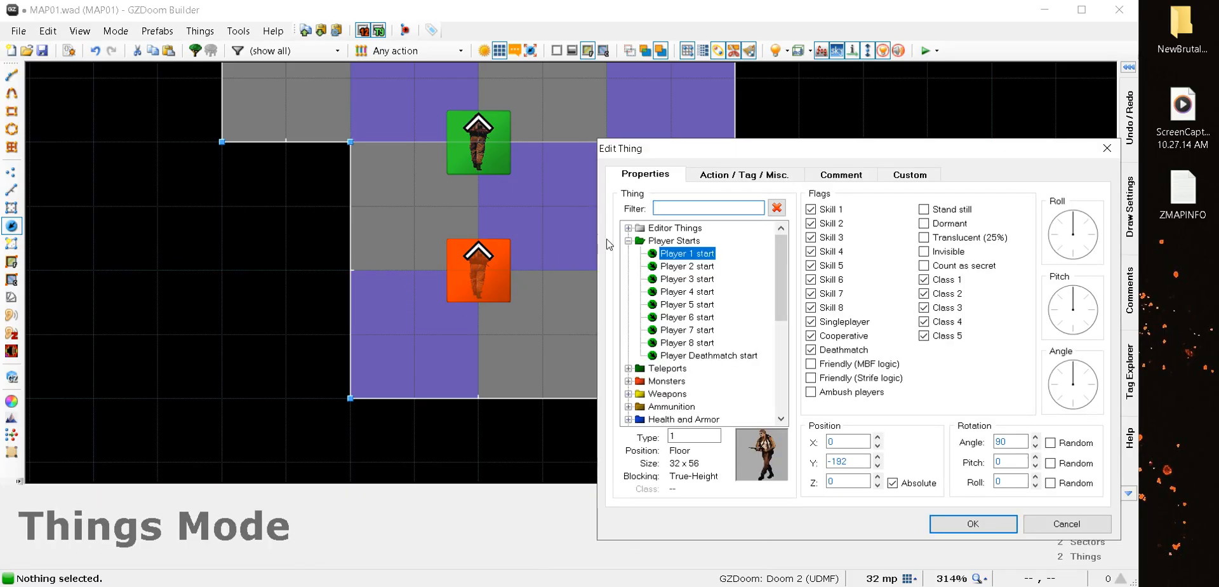
{"action": "left_click", "coordinate": [627, 241]}
{"action": "left_click_drag", "start_coordinate": [784, 281], "coordinate": [784, 343]}
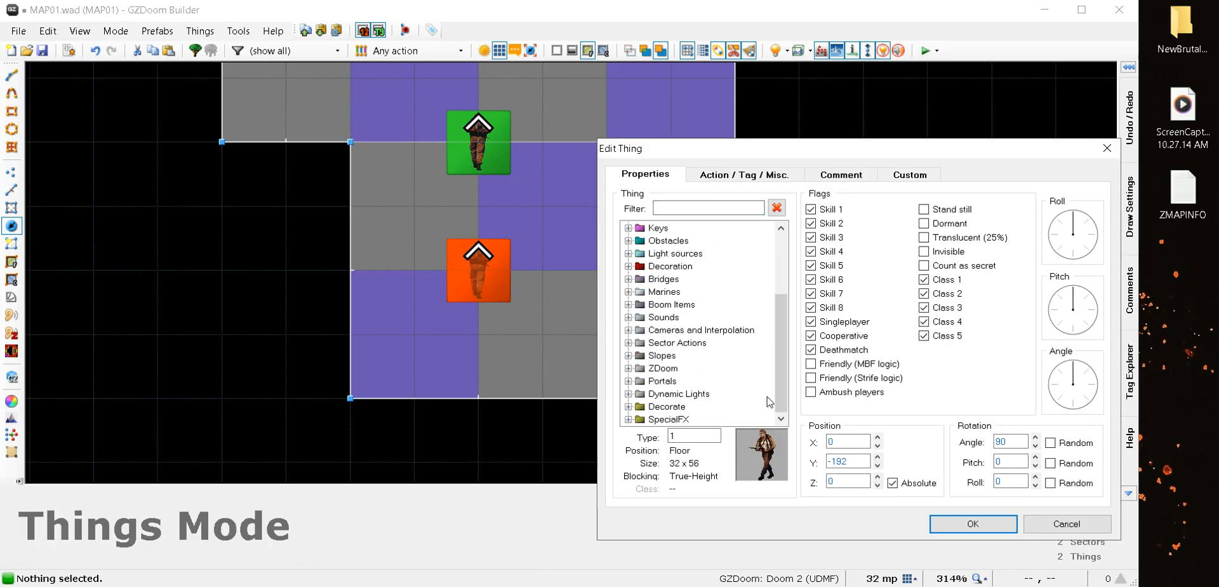
{"action": "left_click", "coordinate": [628, 406]}
{"action": "scroll", "coordinate": [660, 336], "scroll_direction": "down", "scroll_amount": 5}
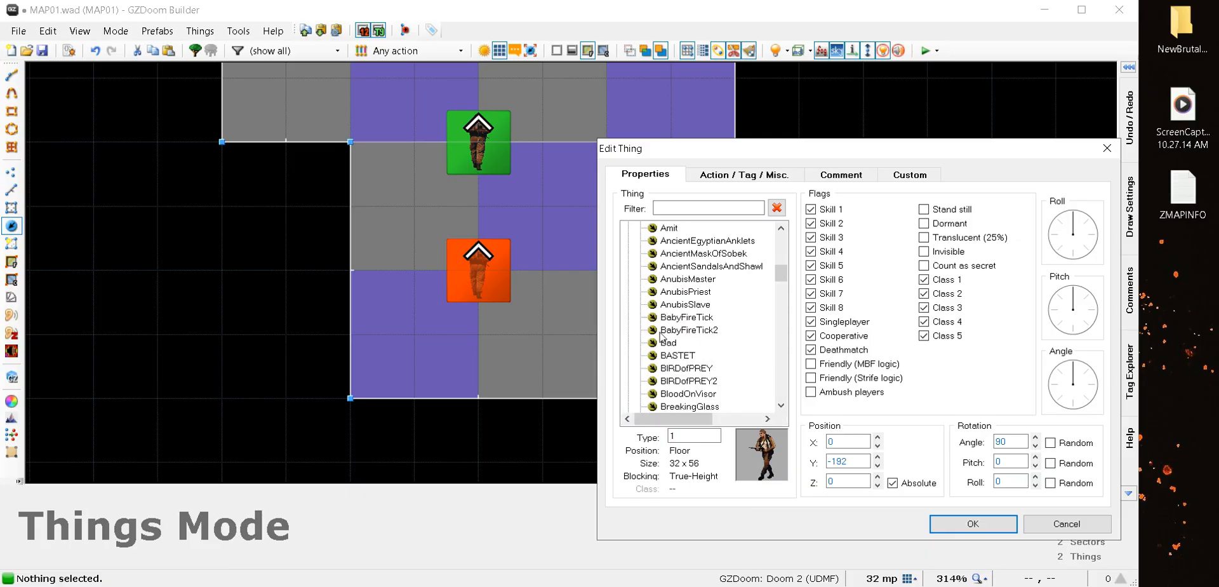
{"action": "scroll", "coordinate": [661, 337], "scroll_direction": "down", "scroll_amount": 1}
{"action": "left_click", "coordinate": [677, 307]}
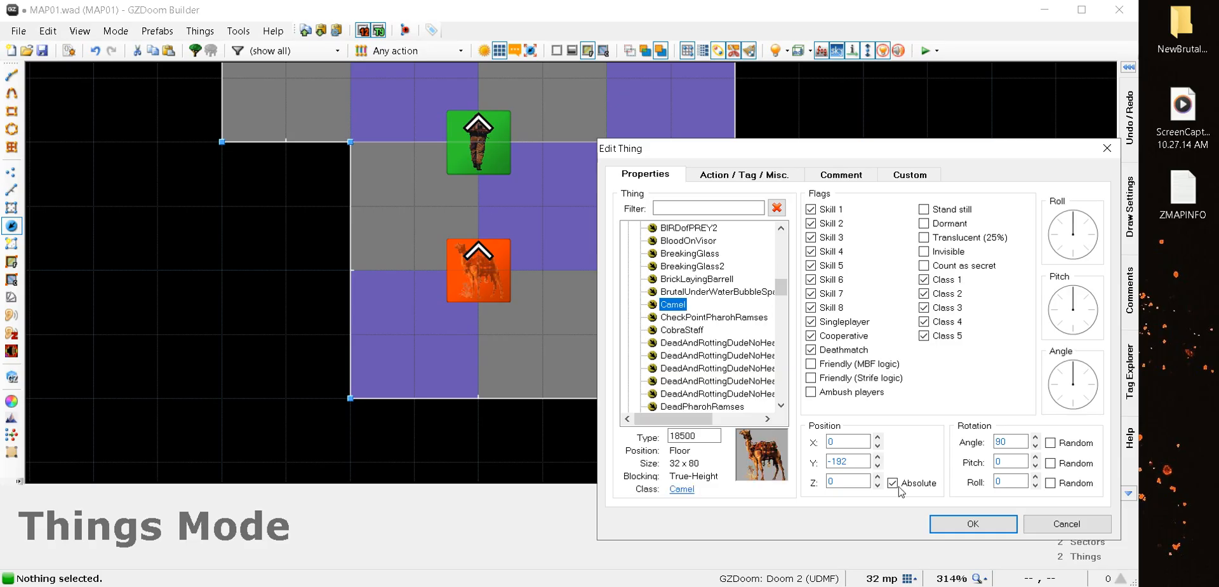
Give the camel thing tag 2 and apply its properties
{"action": "left_click", "coordinate": [738, 175]}
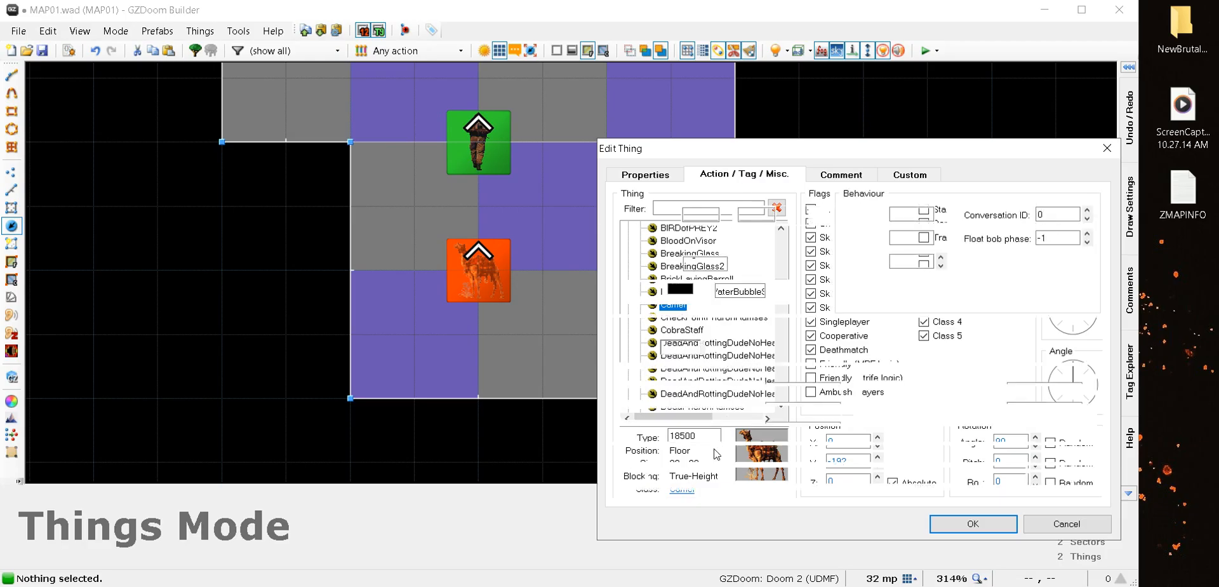
{"action": "left_click", "coordinate": [686, 475]}
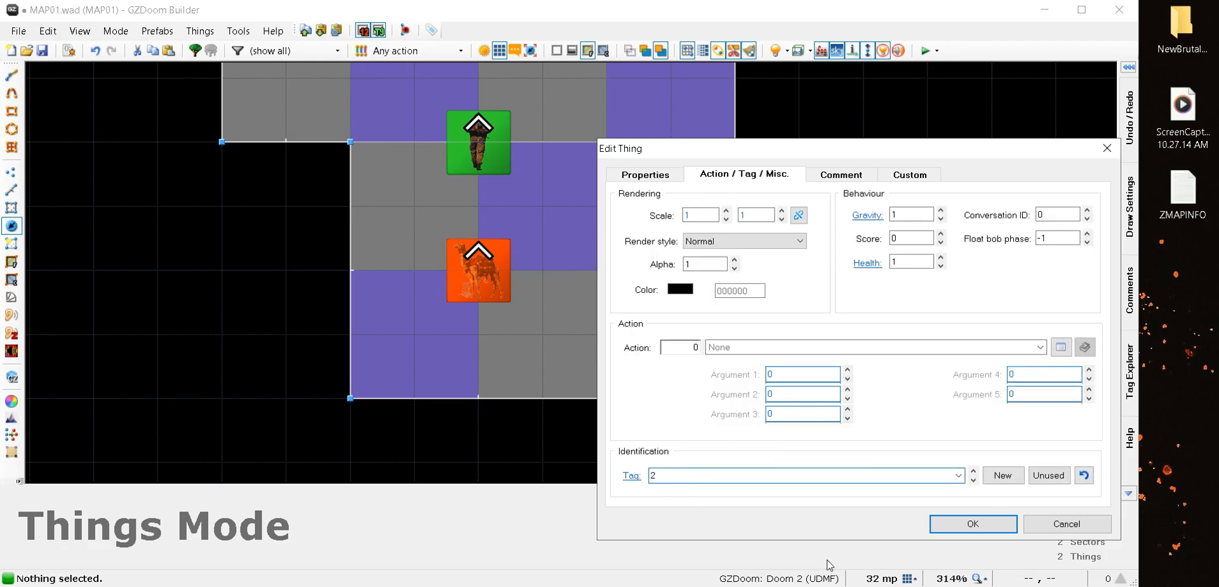
{"action": "left_click", "coordinate": [971, 524]}
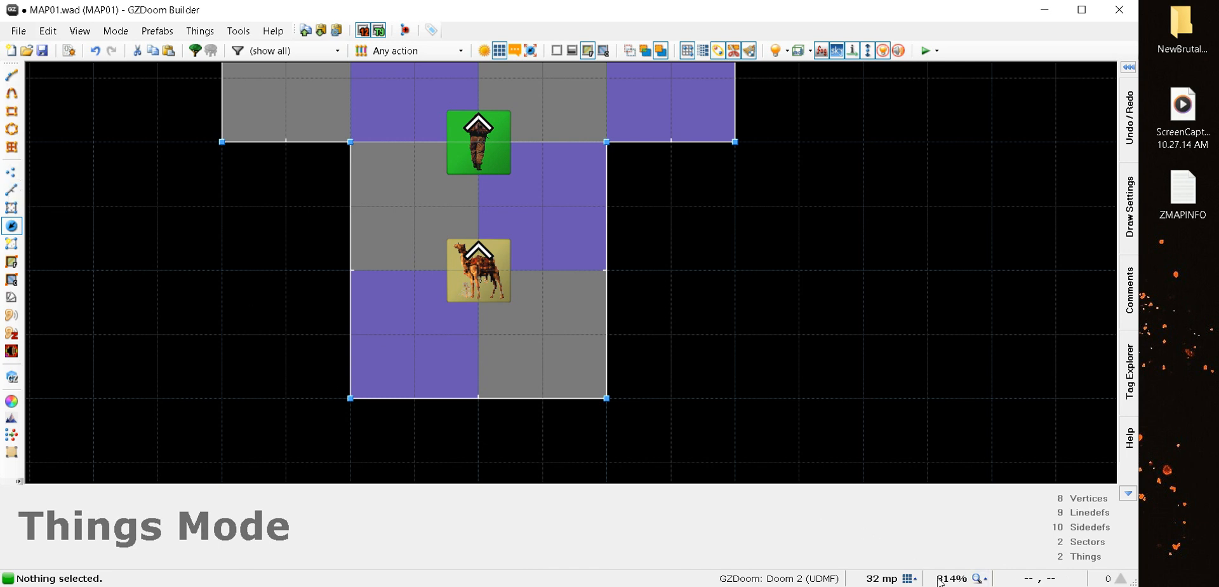
Set the grid to 16 mp and draw a horizontal linedef across the small sector at Y -176, from X 64 to X -64
{"action": "left_click", "coordinate": [909, 578]}
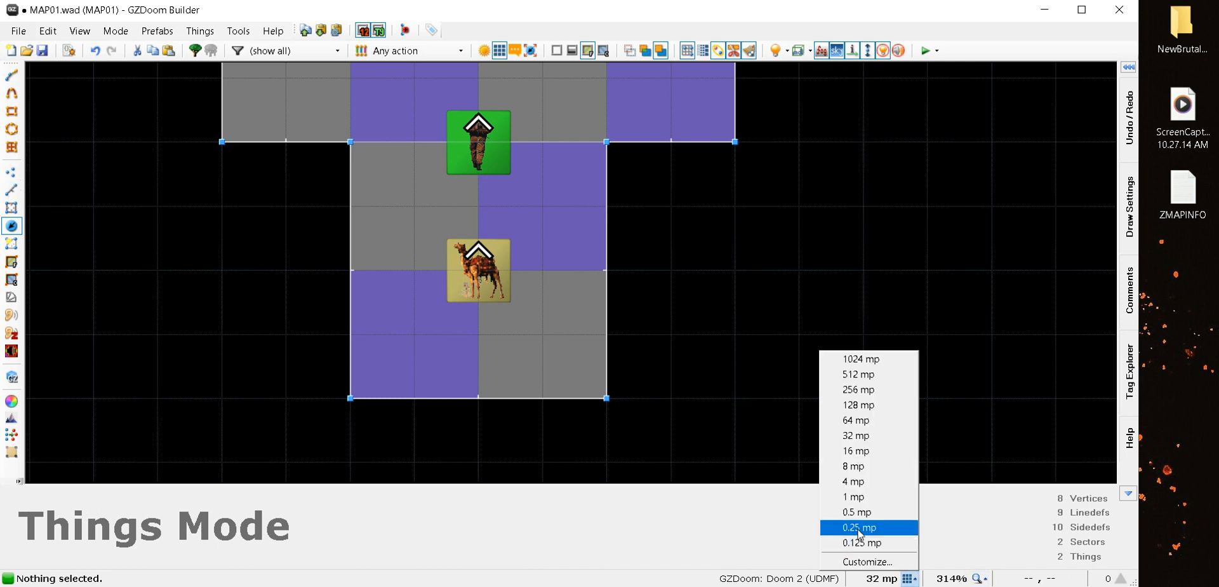
{"action": "left_click", "coordinate": [856, 450]}
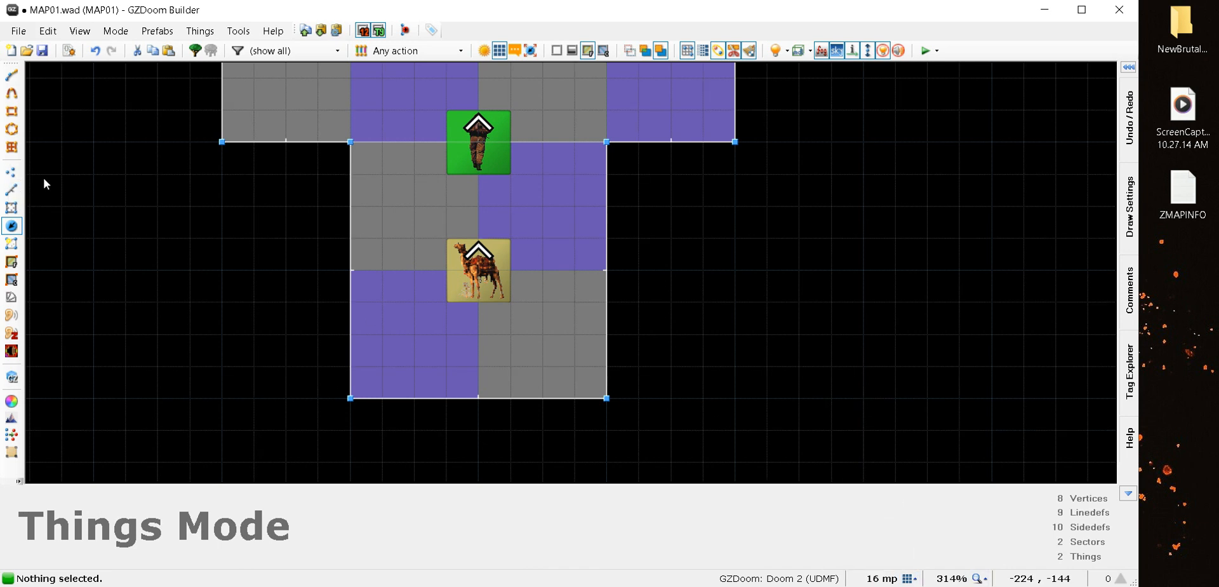
{"action": "left_click", "coordinate": [12, 189]}
{"action": "scroll", "coordinate": [606, 262], "scroll_direction": "up", "scroll_amount": 10}
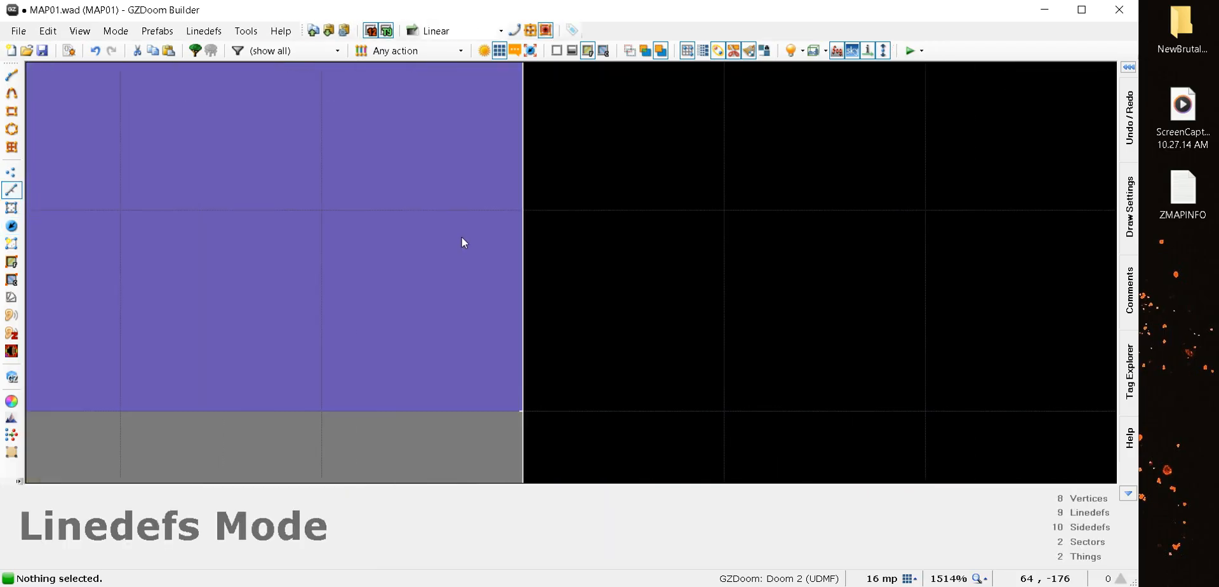
{"action": "right_click", "coordinate": [515, 211]}
{"action": "scroll", "coordinate": [371, 186], "scroll_direction": "down", "scroll_amount": 7}
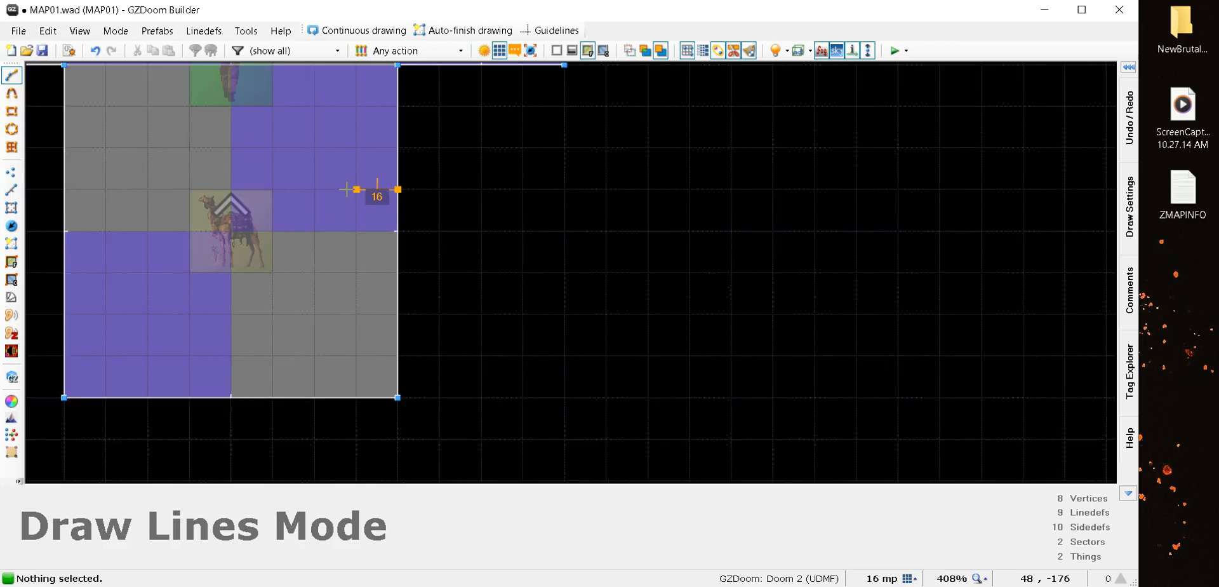
{"action": "left_click", "coordinate": [59, 179]}
{"action": "right_click", "coordinate": [57, 179]}
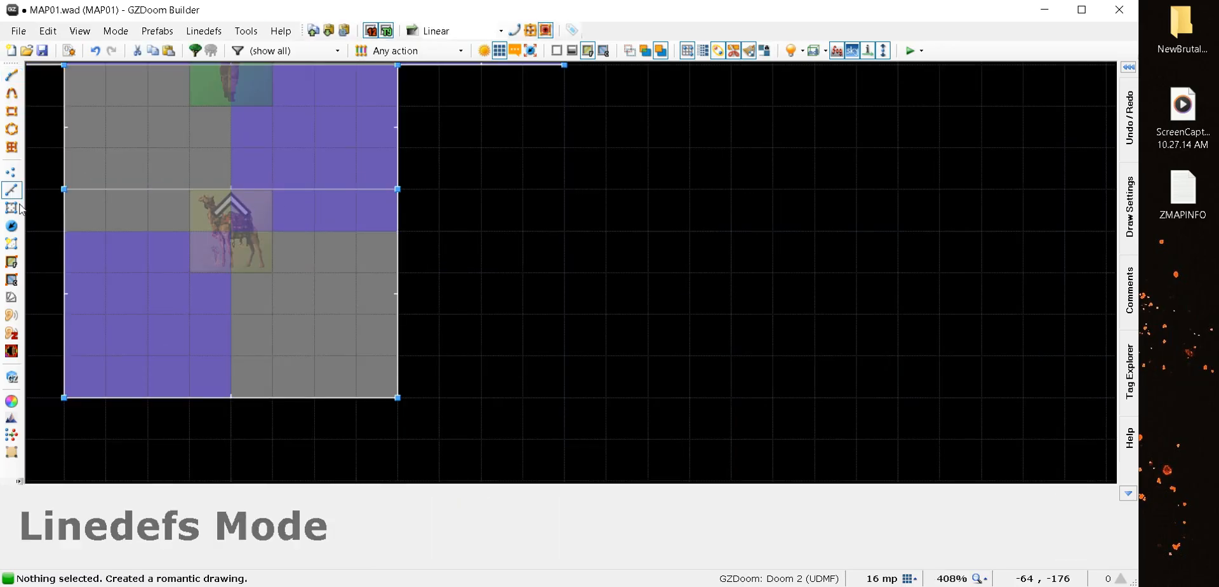
Make the linedef dividing the small sector impassable
{"action": "right_click", "coordinate": [105, 190]}
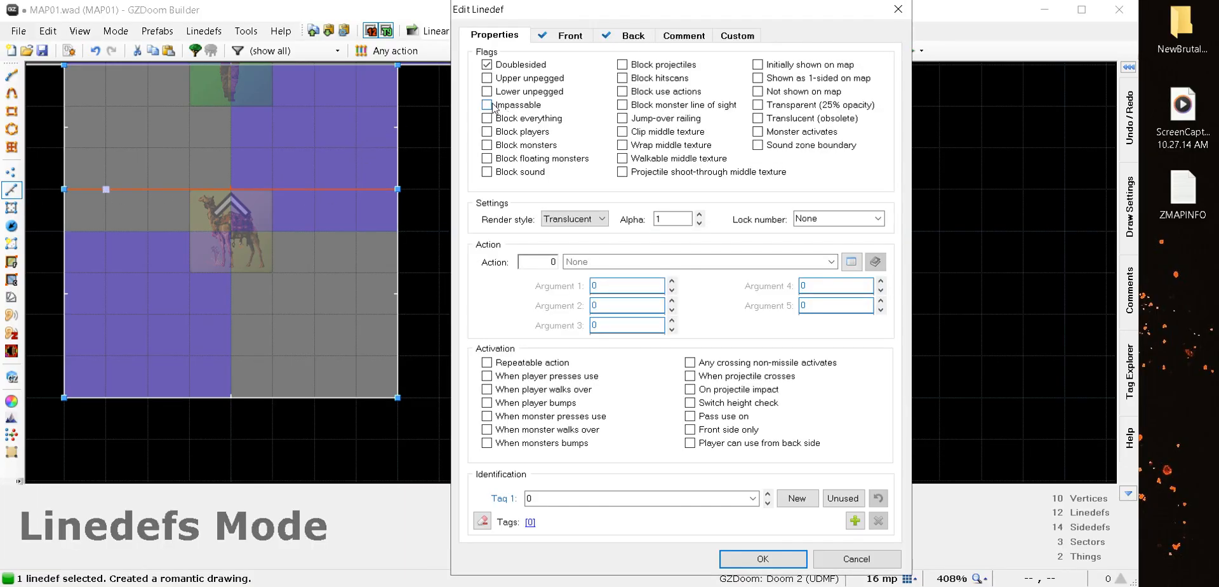
{"action": "left_click", "coordinate": [487, 105]}
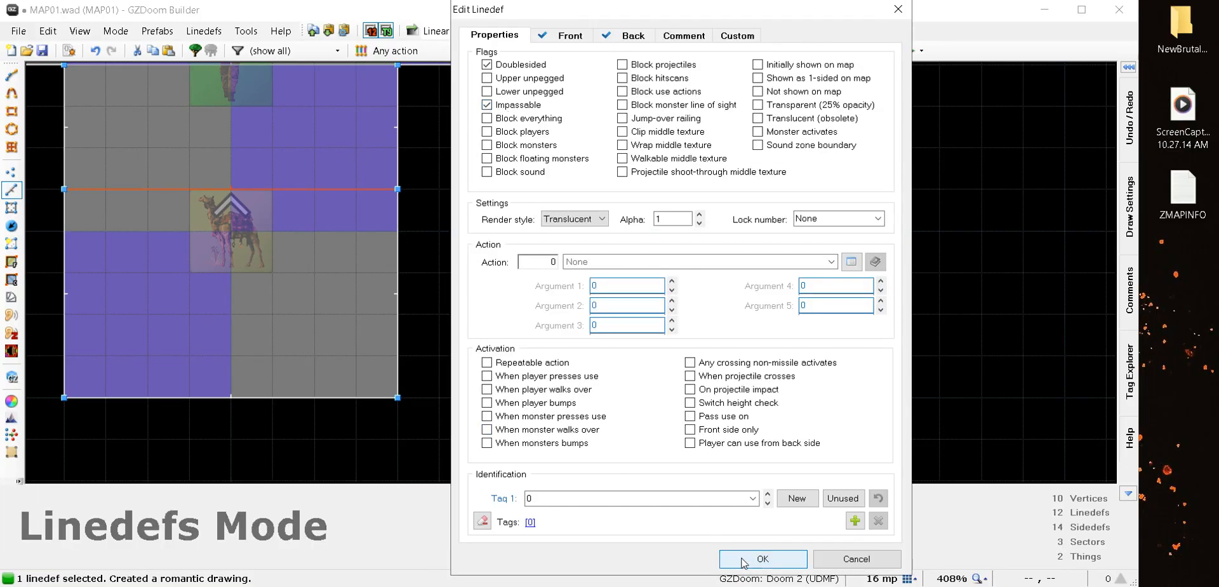
{"action": "left_click", "coordinate": [763, 559]}
Move the small sector's lower linedef down to Y -512 to stretch the sector into a long corridor
{"action": "scroll", "coordinate": [327, 190], "scroll_direction": "down", "scroll_amount": 8}
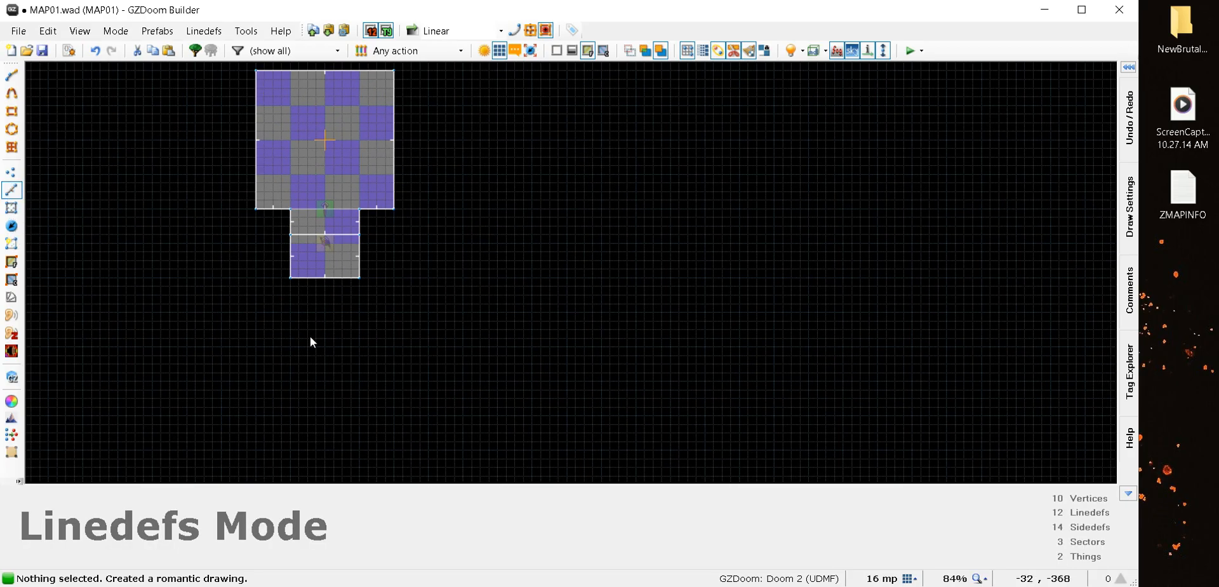
{"action": "left_click_drag", "start_coordinate": [348, 284], "coordinate": [349, 428]}
{"action": "scroll", "coordinate": [144, 169], "scroll_direction": "down", "scroll_amount": 3}
Move the corridor's lower-right vertex down about 128 units so that its end becomes a diagonal
{"action": "left_click", "coordinate": [12, 172]}
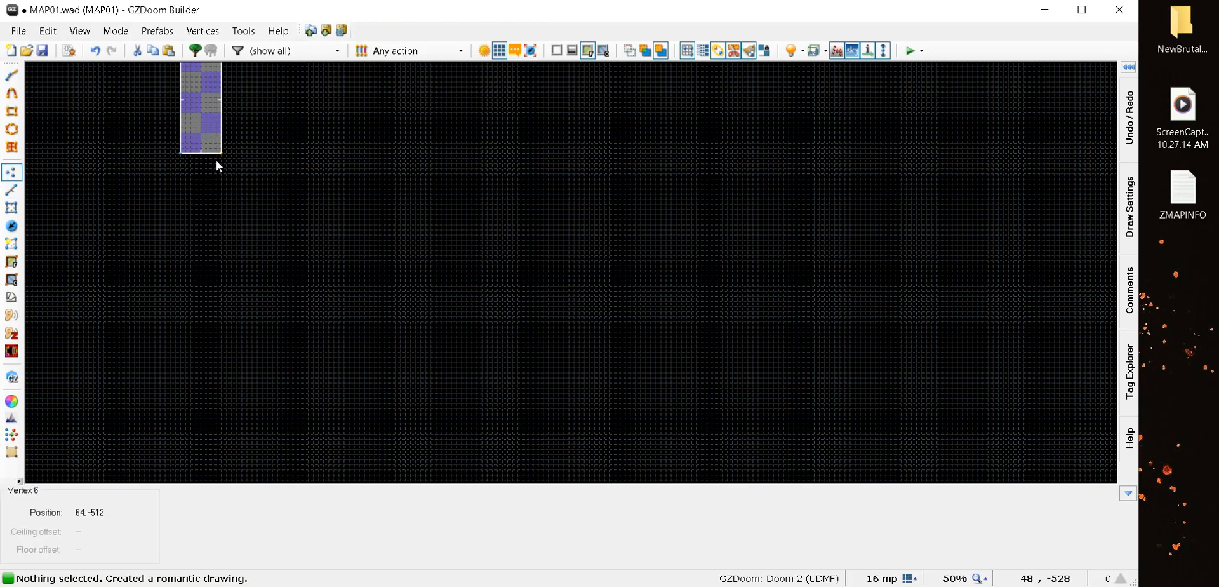
{"action": "scroll", "coordinate": [216, 160], "scroll_direction": "up", "scroll_amount": 8}
{"action": "left_click_drag", "start_coordinate": [246, 134], "coordinate": [242, 325]}
{"action": "scroll", "coordinate": [243, 318], "scroll_direction": "down", "scroll_amount": 7}
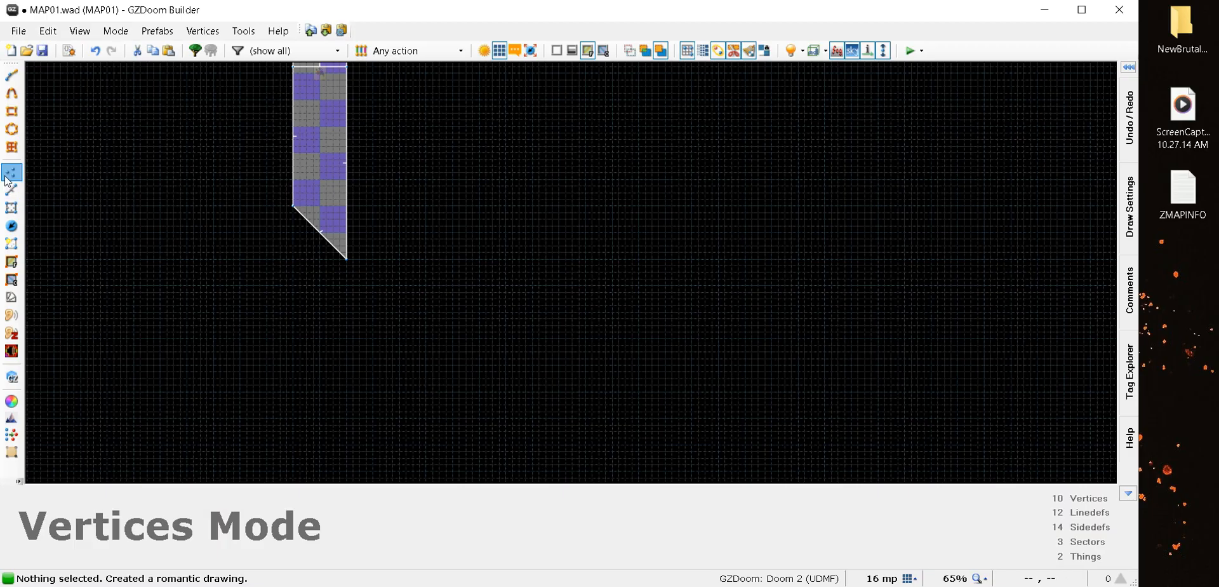
Add a vertex at the middle of the diagonal end and pull it far down-left into a long pointed extension
{"action": "scroll", "coordinate": [296, 253], "scroll_direction": "up", "scroll_amount": 7}
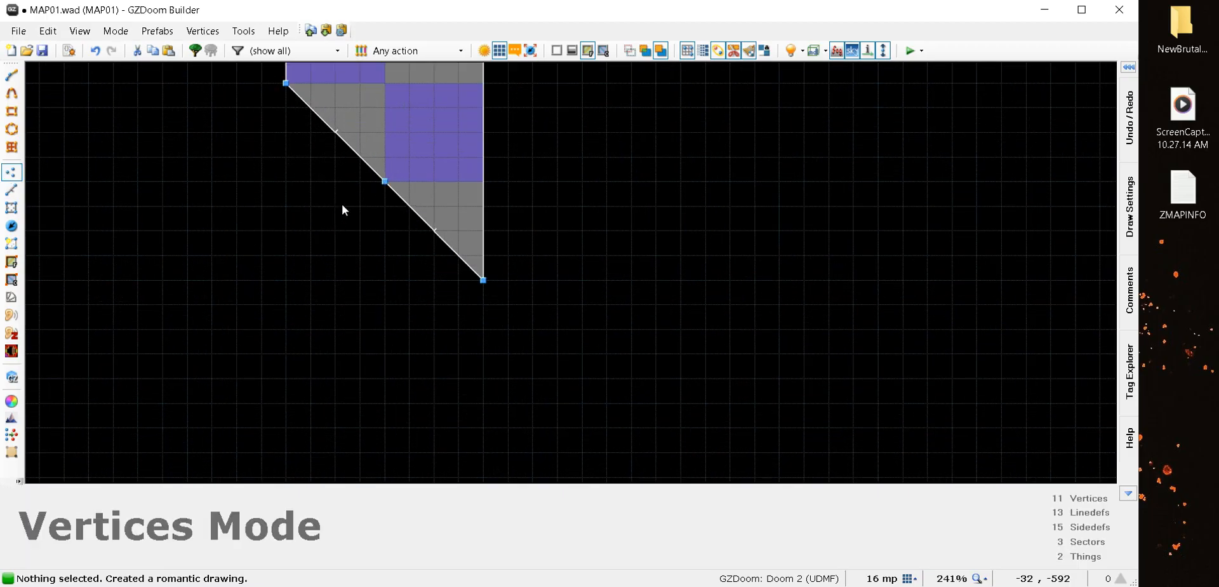
{"action": "left_click", "coordinate": [383, 183]}
{"action": "scroll", "coordinate": [382, 184], "scroll_direction": "down", "scroll_amount": 10}
{"action": "left_click_drag", "start_coordinate": [382, 184], "coordinate": [223, 309]}
{"action": "scroll", "coordinate": [250, 309], "scroll_direction": "up", "scroll_amount": 3}
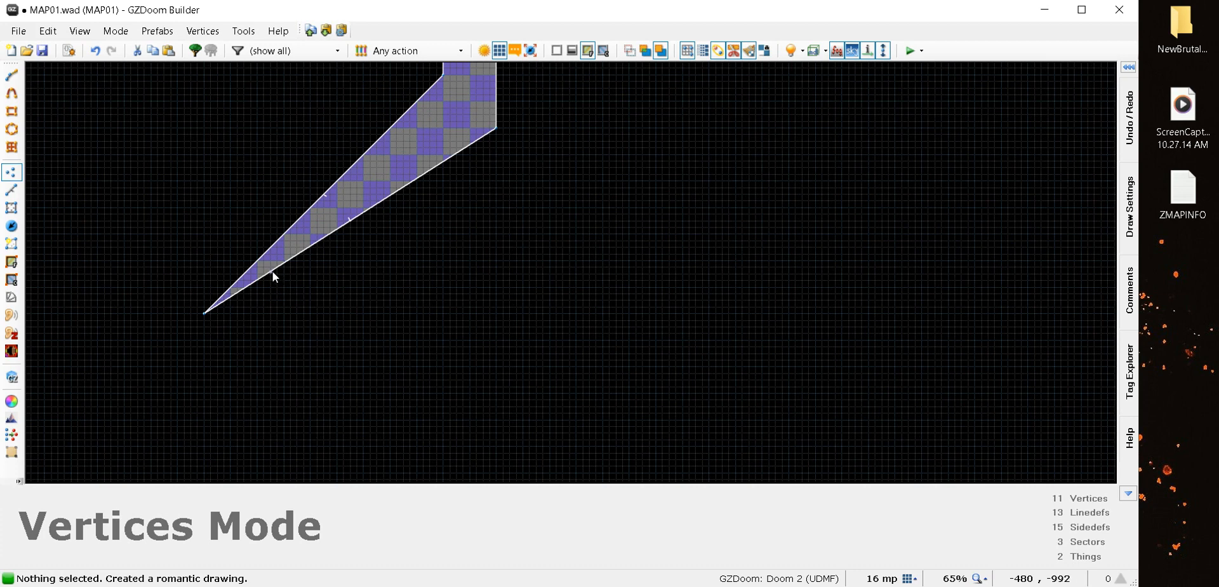
Add a vertex on the extension's lower line and pull it down-left to form a wide diagonal corridor with a square end
{"action": "left_click_drag", "start_coordinate": [272, 272], "coordinate": [253, 361]}
{"action": "scroll", "coordinate": [136, 204], "scroll_direction": "down", "scroll_amount": 7}
{"action": "scroll", "coordinate": [291, 222], "scroll_direction": "up", "scroll_amount": 7}
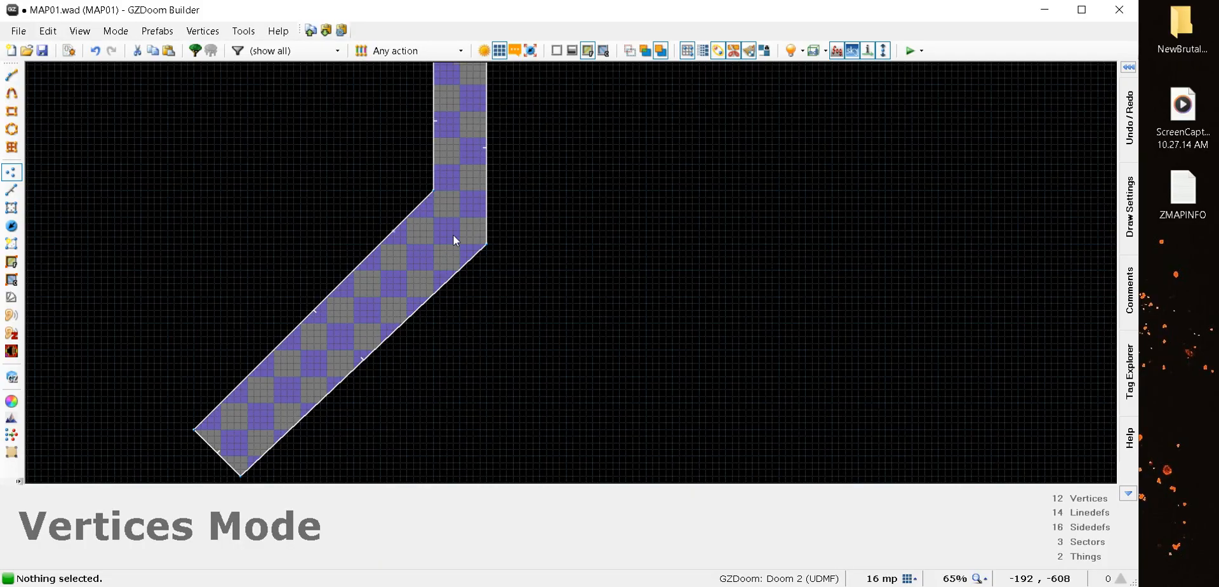
Move the bend's outer vertex up about 64 units and shift the corridor end's lower vertex slightly up-left to even the diagonal's width
{"action": "left_click", "coordinate": [493, 245]}
{"action": "left_click_drag", "start_coordinate": [493, 245], "coordinate": [490, 219]}
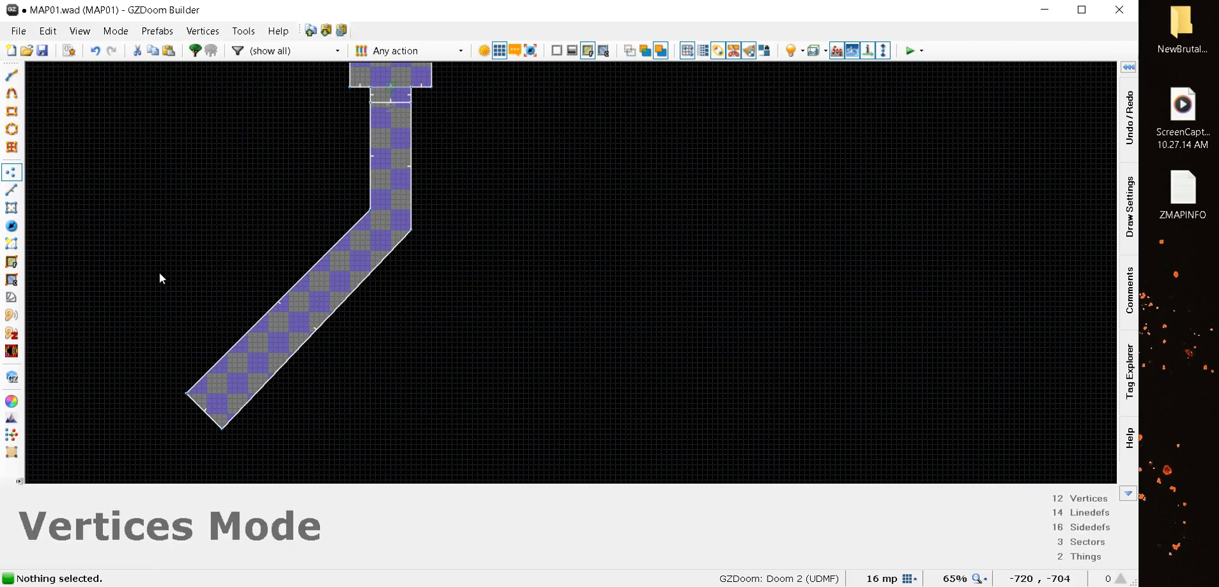
{"action": "scroll", "coordinate": [156, 270], "scroll_direction": "down", "scroll_amount": 5}
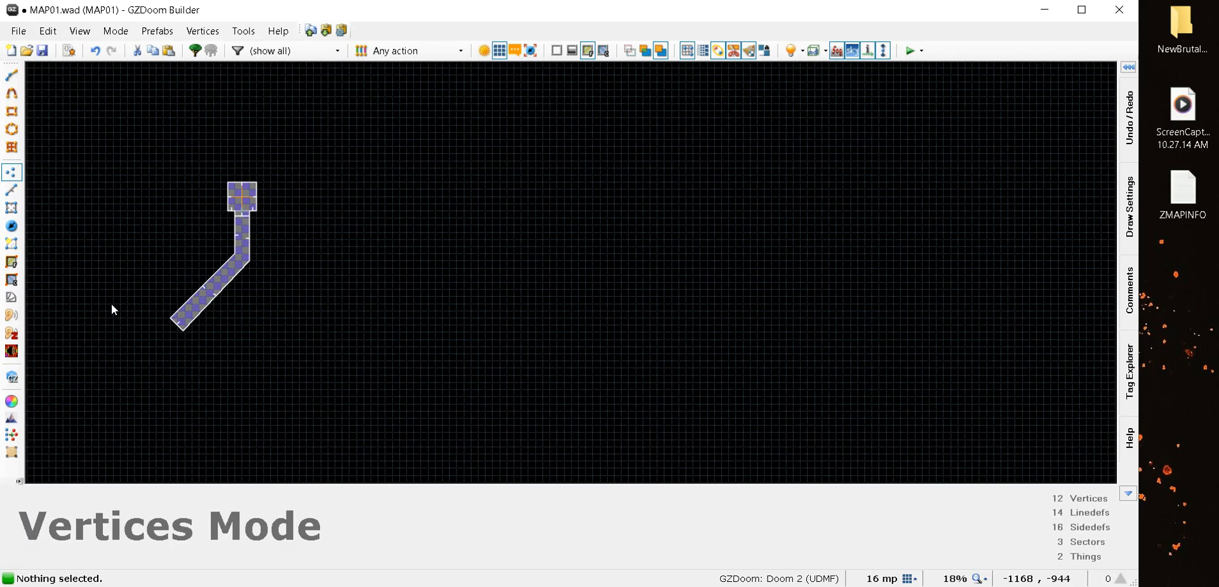
{"action": "scroll", "coordinate": [121, 318], "scroll_direction": "up", "scroll_amount": 6}
{"action": "scroll", "coordinate": [276, 346], "scroll_direction": "up", "scroll_amount": 7}
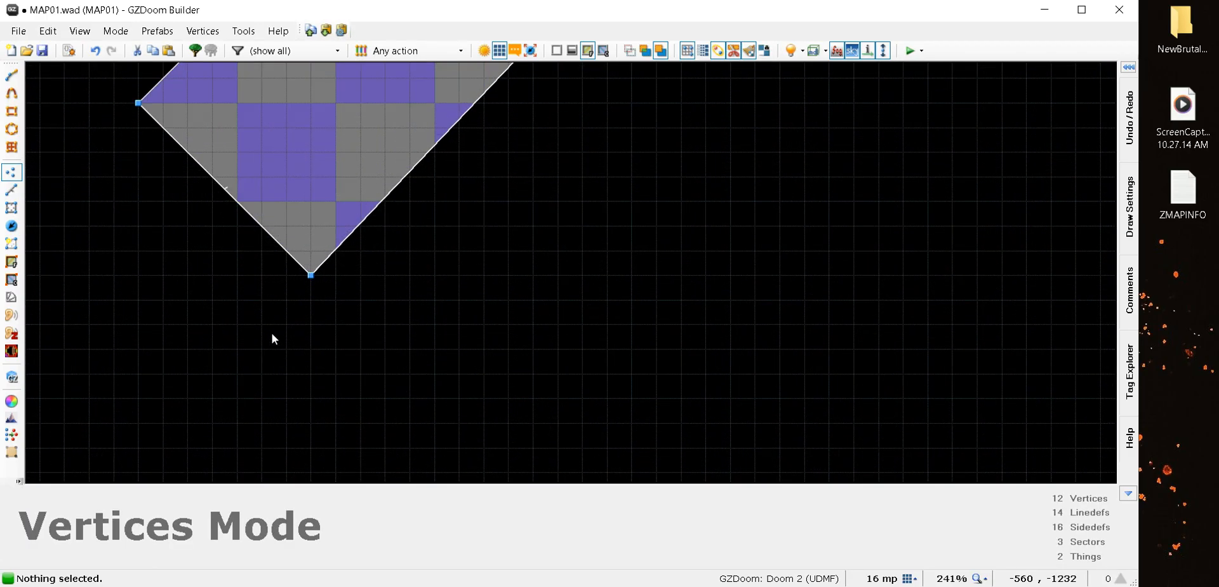
{"action": "left_click", "coordinate": [308, 277]}
{"action": "left_click_drag", "start_coordinate": [306, 277], "coordinate": [298, 255]}
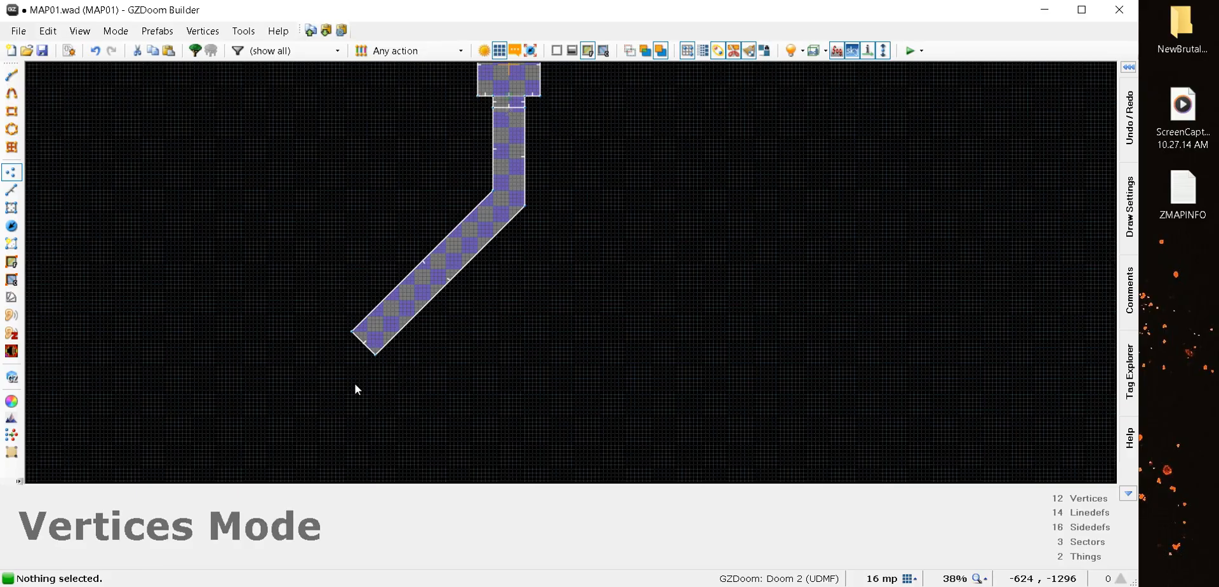
{"action": "scroll", "coordinate": [158, 305], "scroll_direction": "down", "scroll_amount": 2}
{"action": "scroll", "coordinate": [254, 252], "scroll_direction": "up", "scroll_amount": 5}
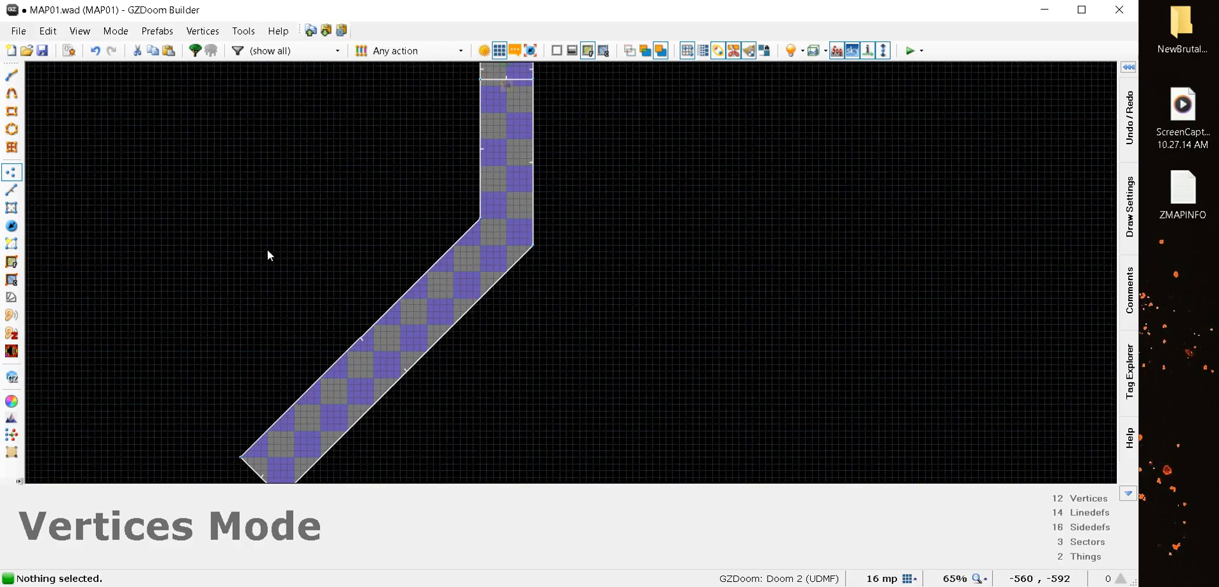
Set the grid to 4 mp and place a dynamic Light at X -84, Y -628 in the upper part of the diagonal corridor
{"action": "left_click", "coordinate": [15, 227]}
{"action": "scroll", "coordinate": [435, 296], "scroll_direction": "up", "scroll_amount": 8}
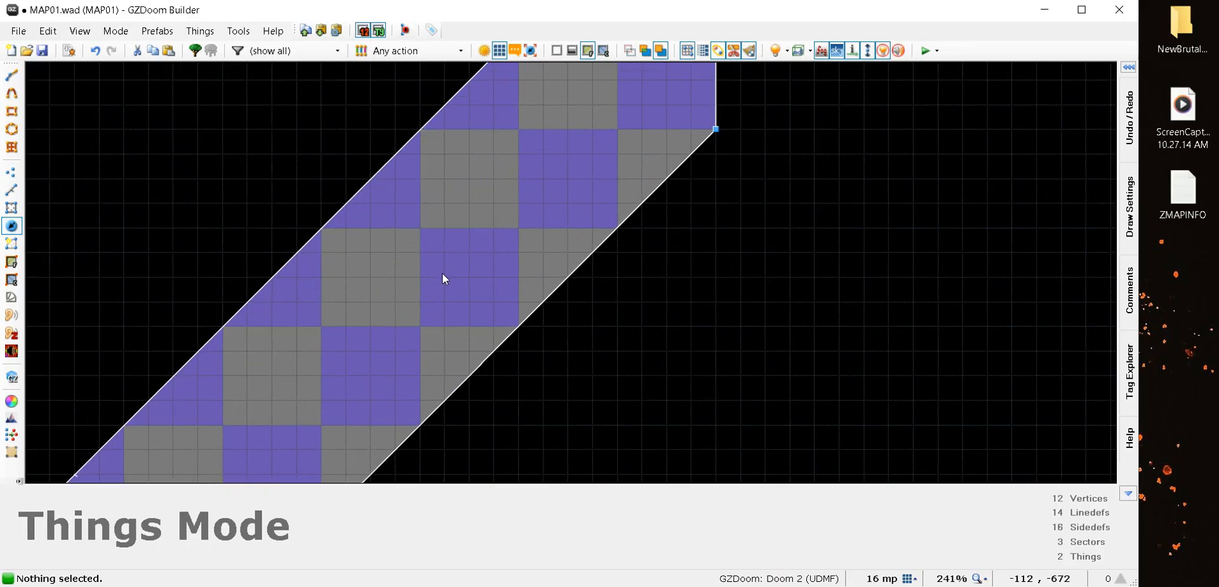
{"action": "left_click", "coordinate": [909, 578]}
{"action": "left_click", "coordinate": [854, 482]}
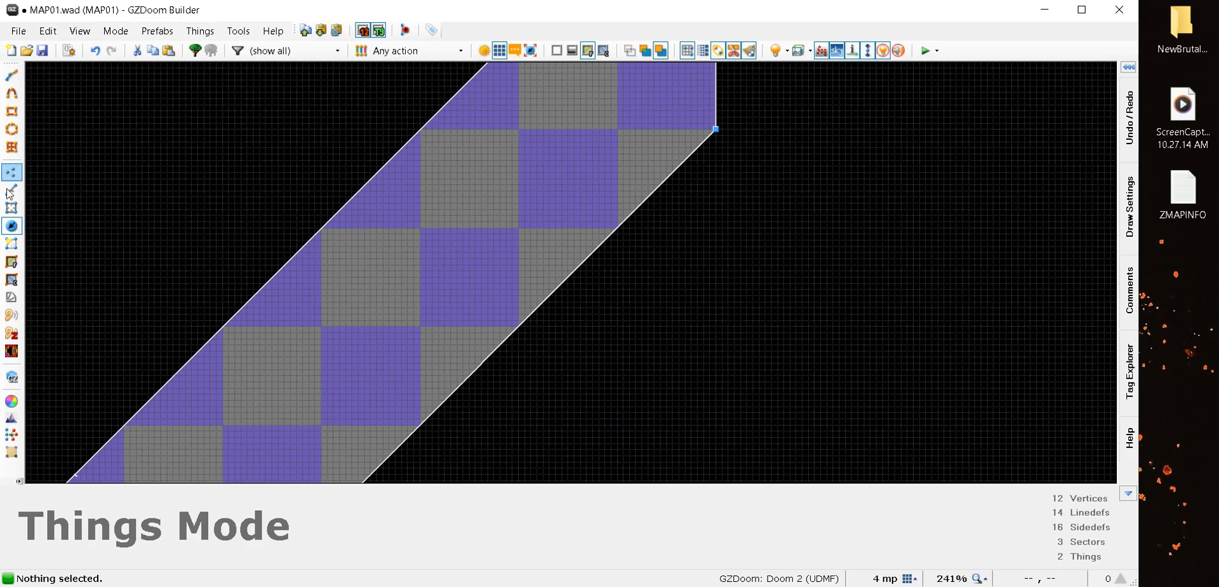
{"action": "right_click_drag", "start_coordinate": [484, 210], "coordinate": [489, 211]}
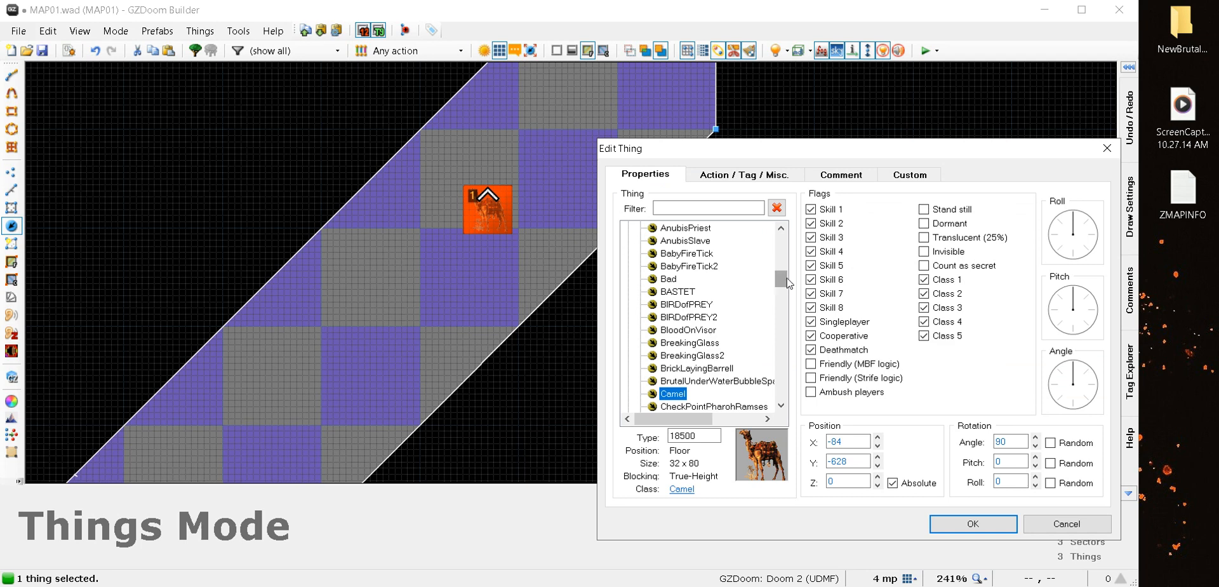
{"action": "left_click_drag", "start_coordinate": [782, 280], "coordinate": [780, 267]}
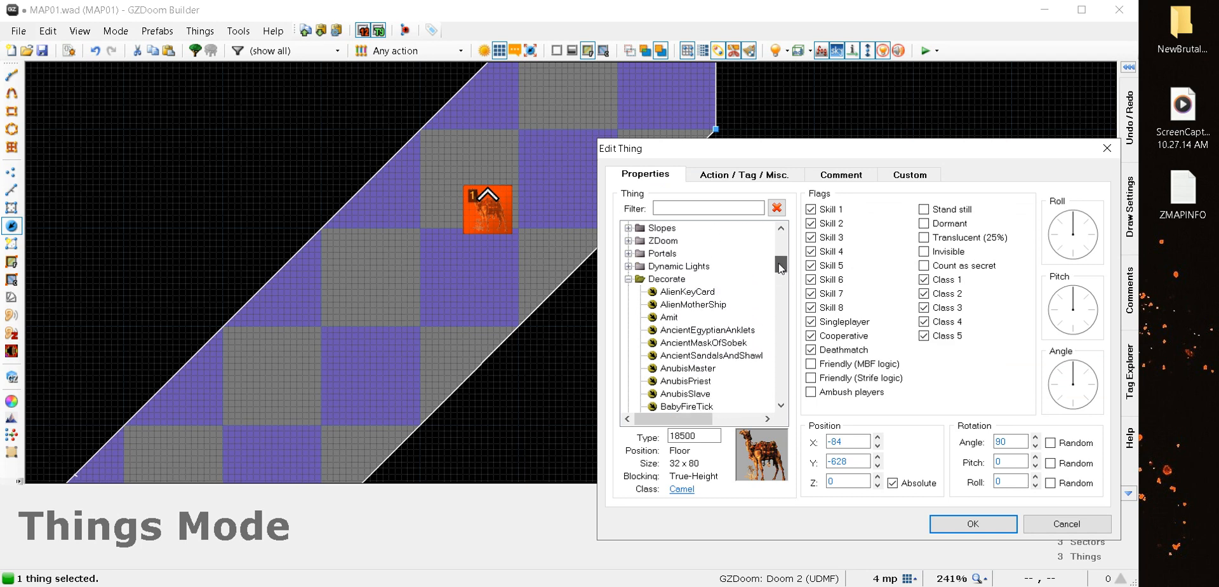
{"action": "left_click", "coordinate": [629, 280]}
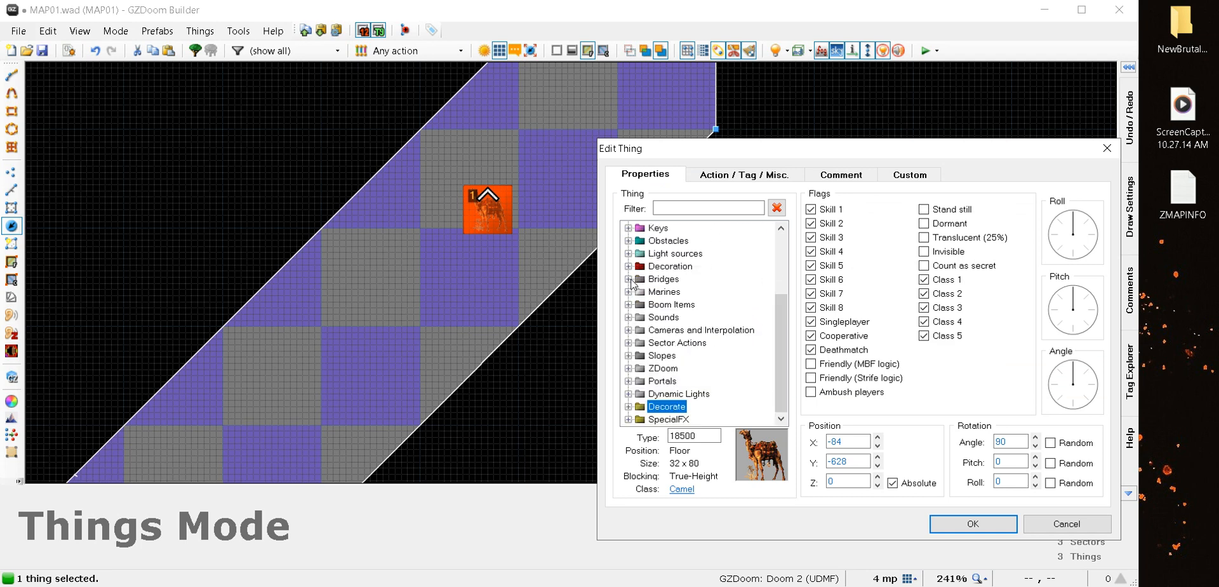
{"action": "left_click", "coordinate": [628, 394]}
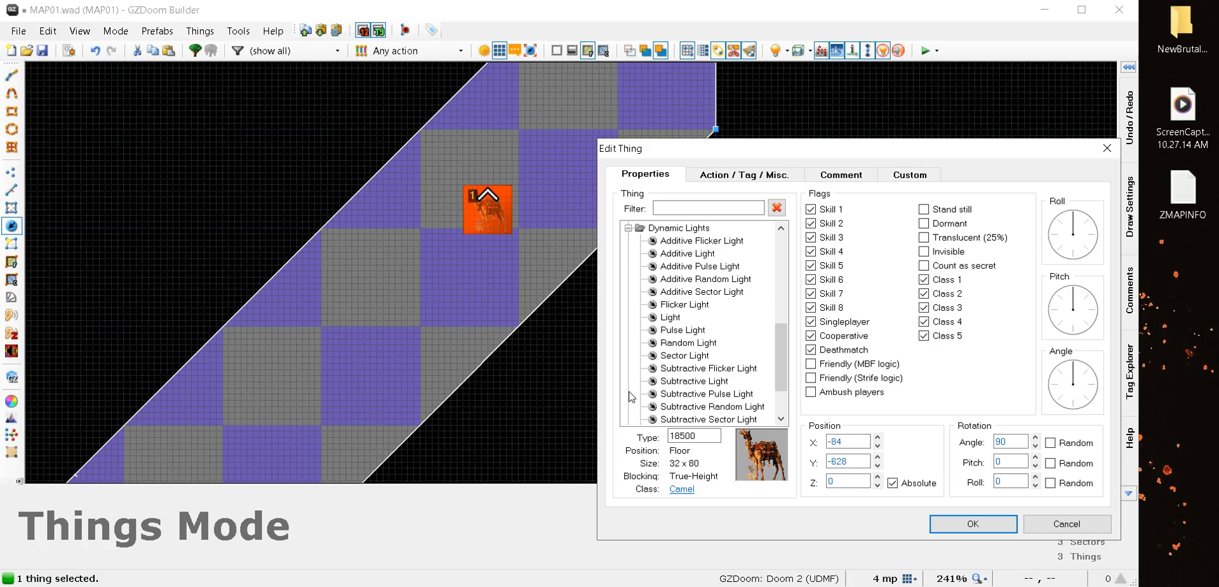
{"action": "left_click", "coordinate": [671, 317]}
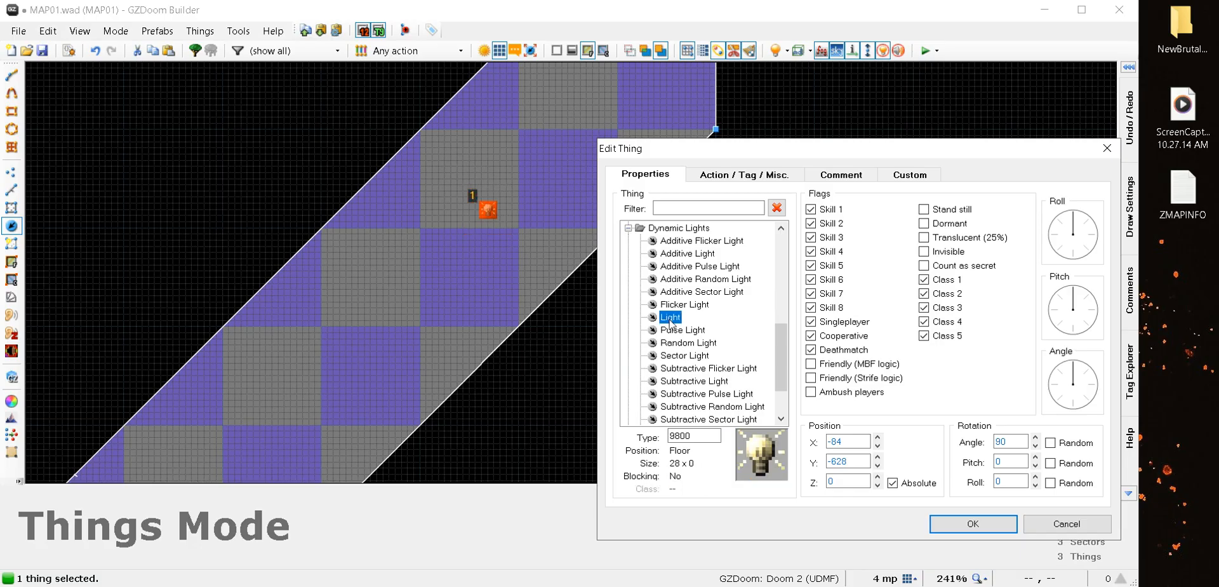
Set the new light's intensity to 128 and apply its properties
{"action": "left_click", "coordinate": [744, 176]}
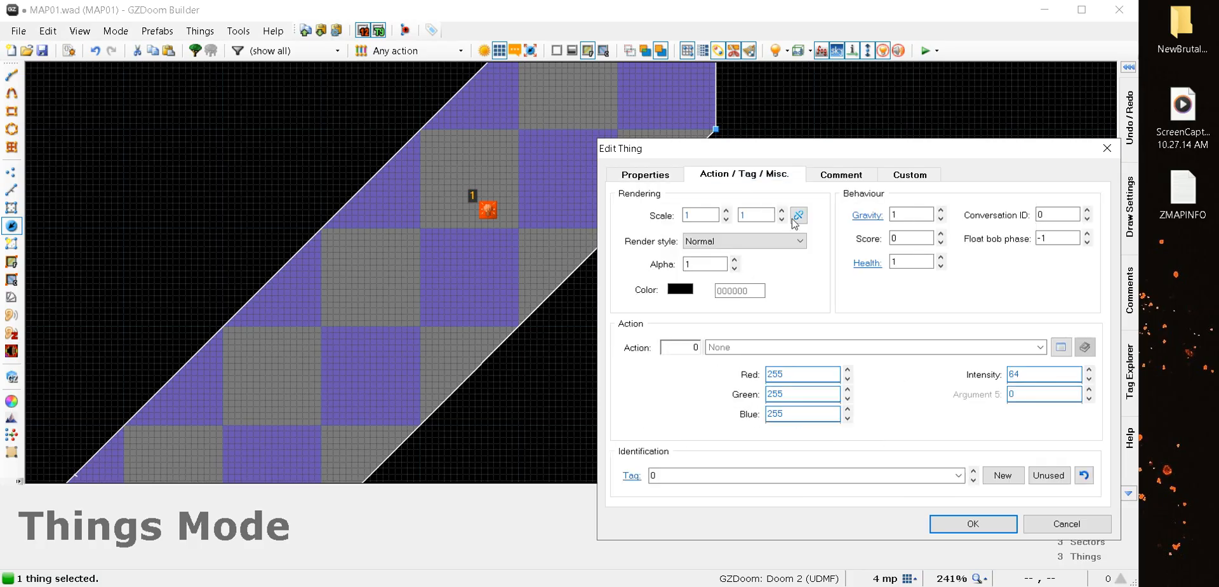
{"action": "double_click", "coordinate": [1029, 373]}
{"action": "type", "text": "128"}
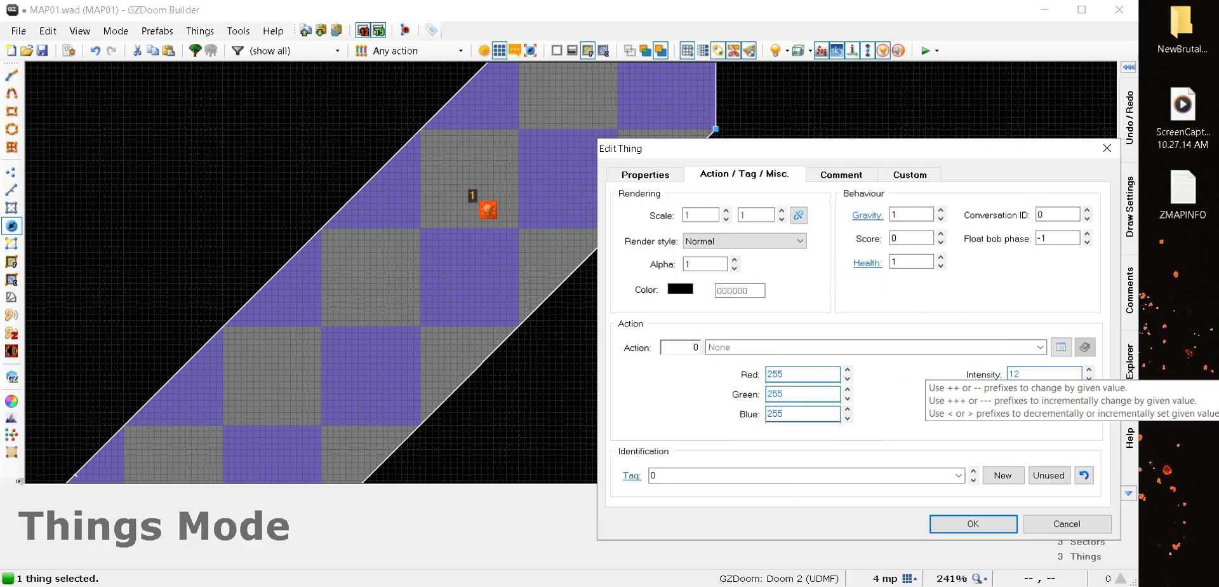
{"action": "left_click", "coordinate": [973, 523]}
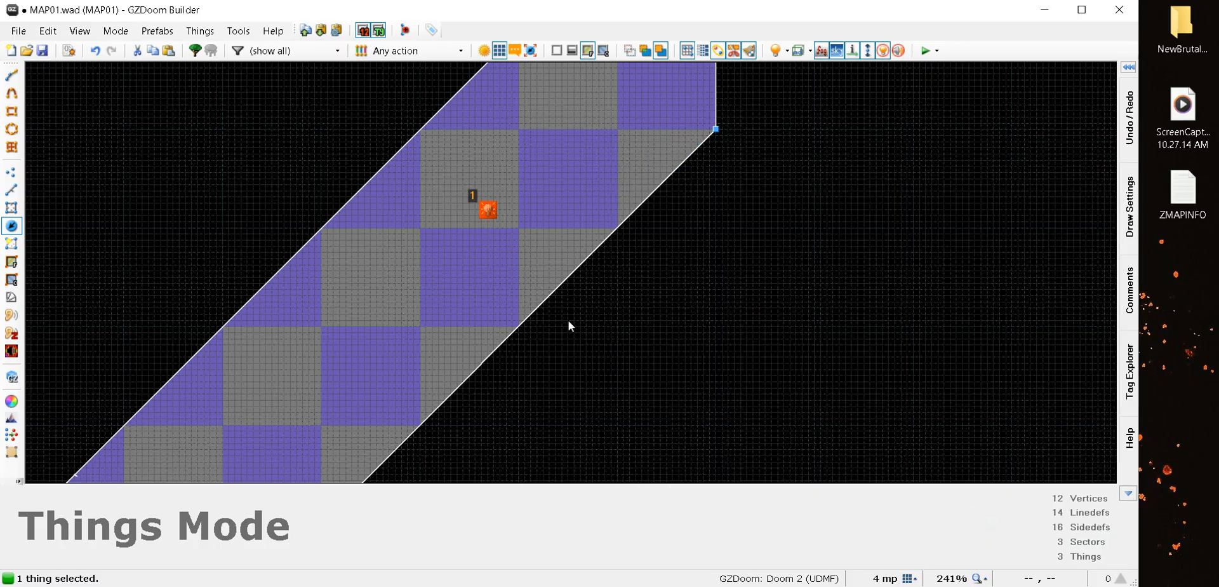
Raise the diagonal corridor's dynamic light to a height of 56 in the 3D view and save the map
{"action": "left_click", "coordinate": [444, 254]}
{"action": "key", "text": "w"}
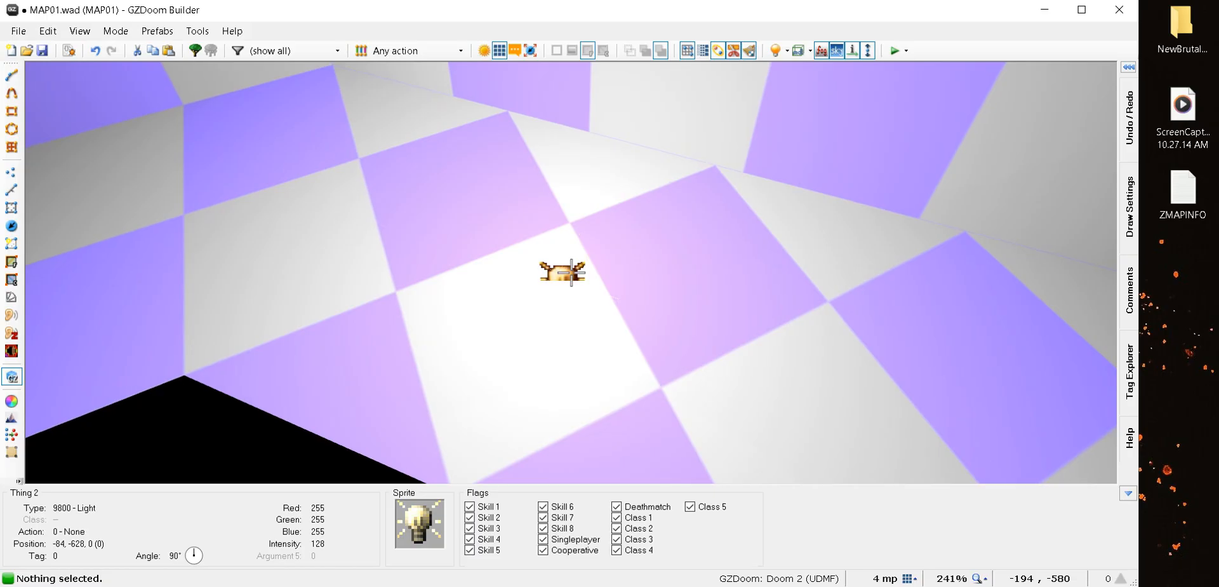
{"action": "left_click", "coordinate": [571, 273]}
{"action": "scroll", "coordinate": [571, 273], "scroll_direction": "up", "scroll_amount": 7}
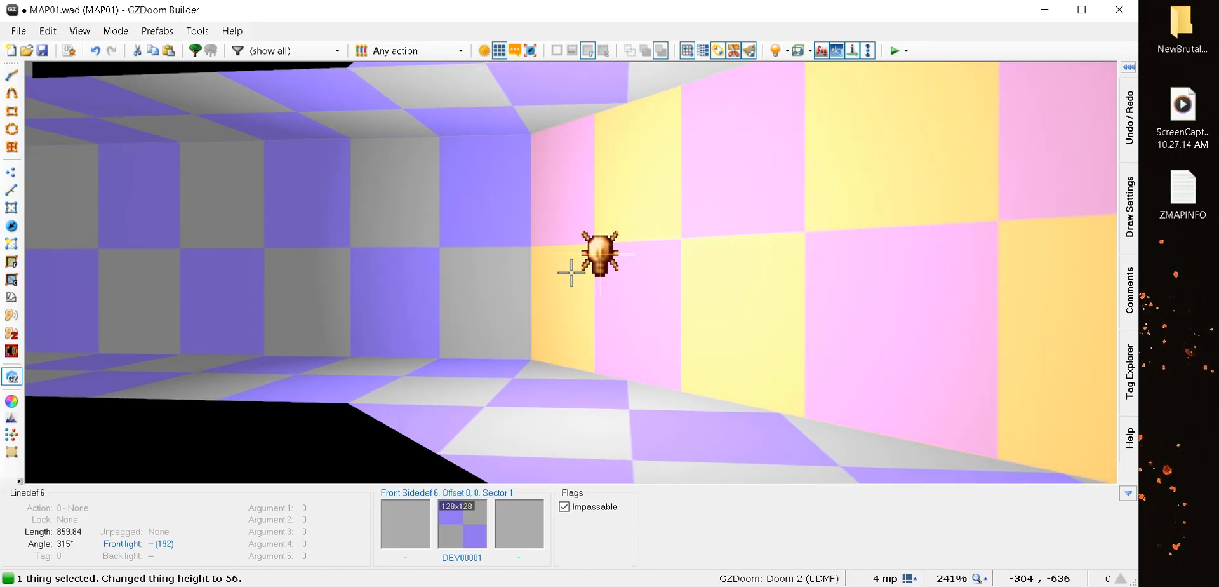
{"action": "key", "text": "w"}
{"action": "scroll", "coordinate": [571, 278], "scroll_direction": "down", "scroll_amount": 8}
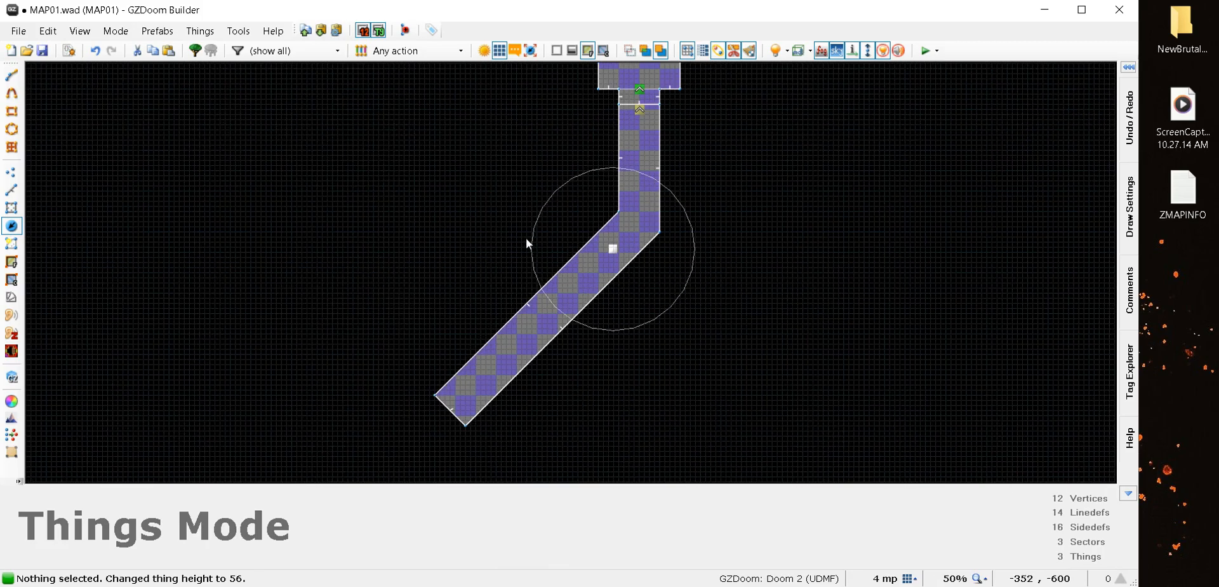
{"action": "left_click", "coordinate": [42, 50]}
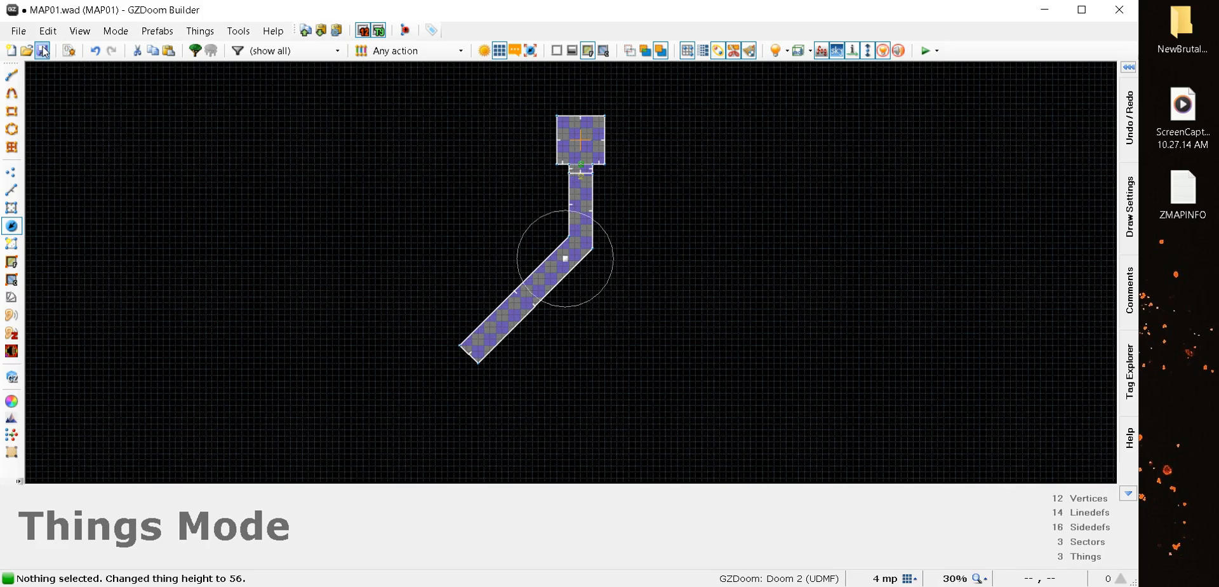
Open camelSpeech from the scripts folder of NewBrutalPowerSlave, copy the whole script text, and put the file windows away
{"action": "double_click", "coordinate": [1180, 41]}
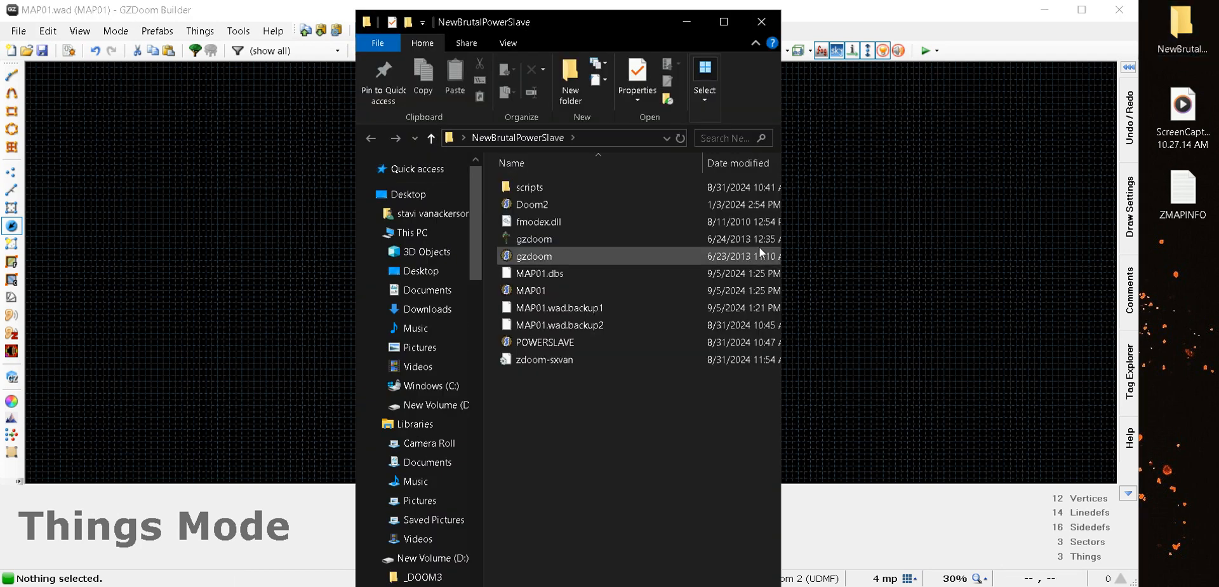
{"action": "double_click", "coordinate": [529, 186]}
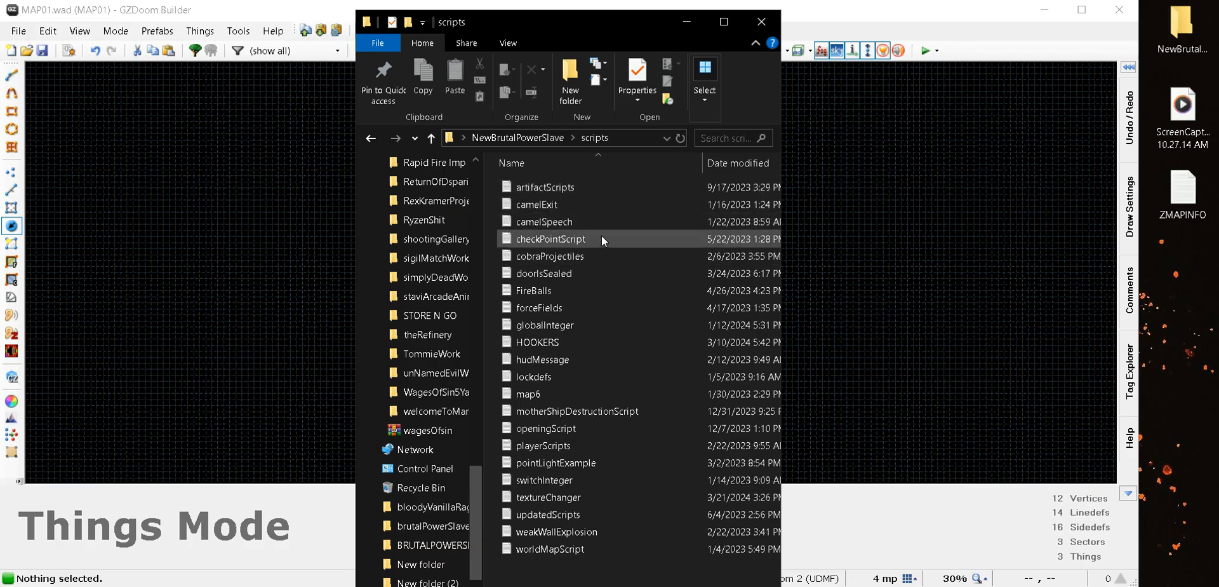
{"action": "double_click", "coordinate": [542, 221]}
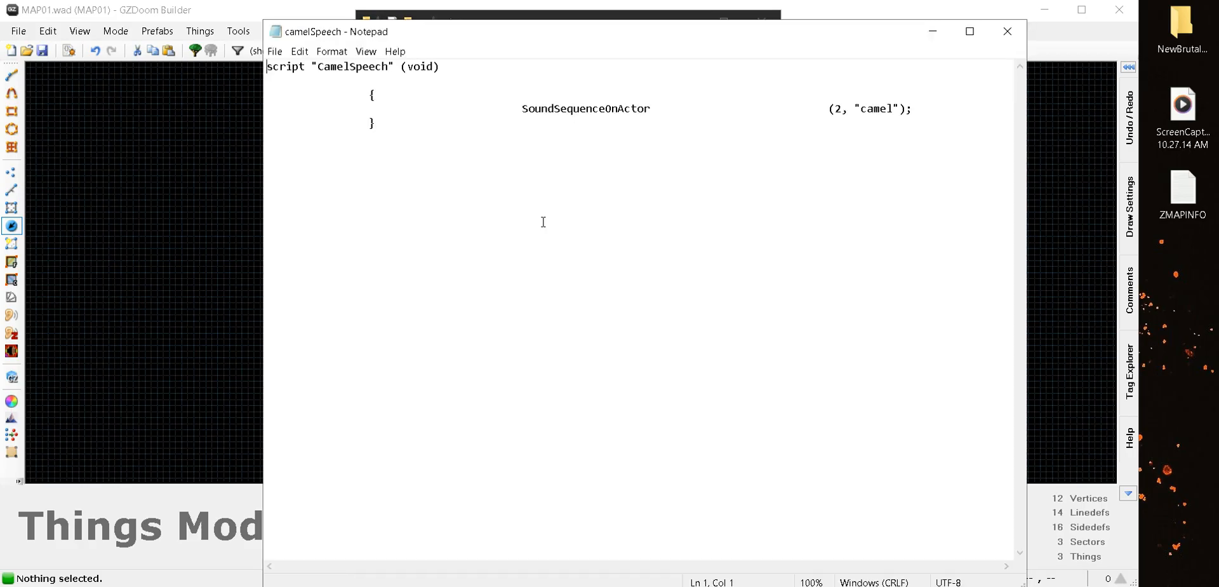
{"action": "left_click_drag", "start_coordinate": [377, 124], "coordinate": [266, 65]}
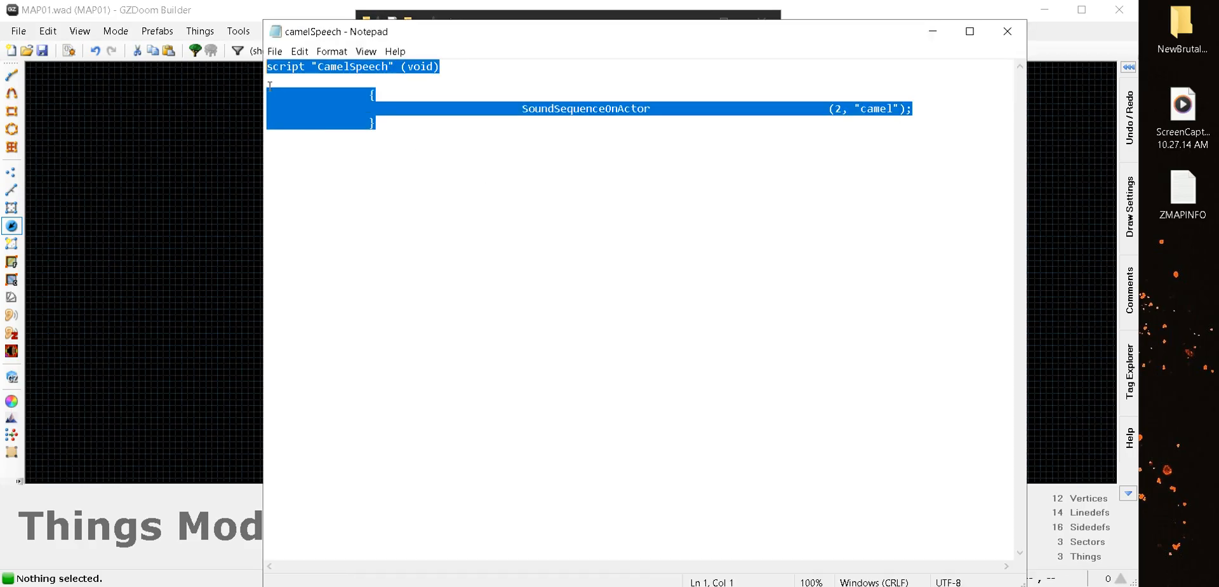
{"action": "right_click", "coordinate": [301, 112]}
{"action": "left_click", "coordinate": [337, 158]}
{"action": "left_click", "coordinate": [1006, 31]}
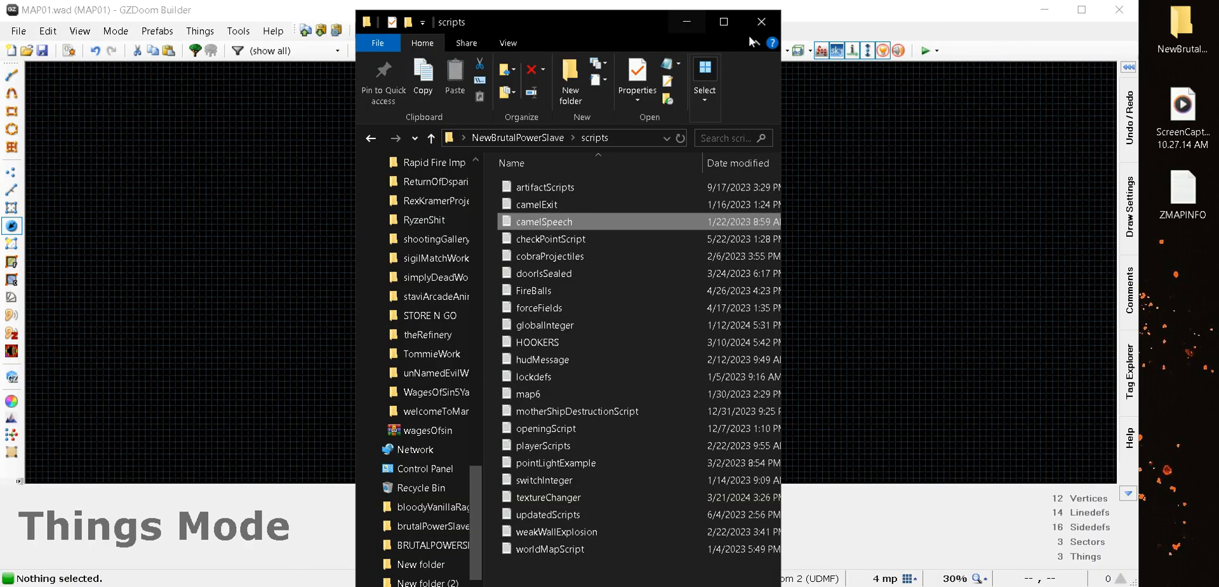
{"action": "left_click", "coordinate": [686, 22]}
Add the copied camel speech script to the map's SCRIPTS as script 100 (void) and compile it
{"action": "left_click", "coordinate": [69, 51]}
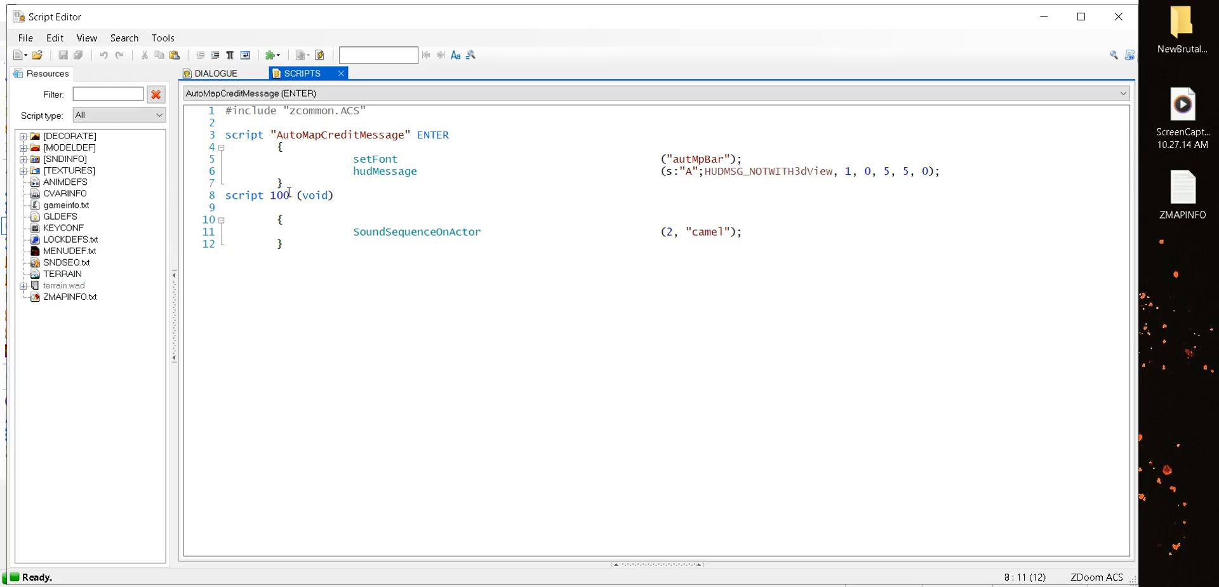
{"action": "left_click_drag", "start_coordinate": [288, 193], "coordinate": [272, 195]}
{"action": "left_click", "coordinate": [364, 353]}
{"action": "left_click", "coordinate": [320, 55]}
Add the comment /*CAMEL SPEECH*/ after script 100's opening brace, recompile, and close the Script Editor
{"action": "left_click", "coordinate": [290, 217]}
{"action": "type", "text": "?"}
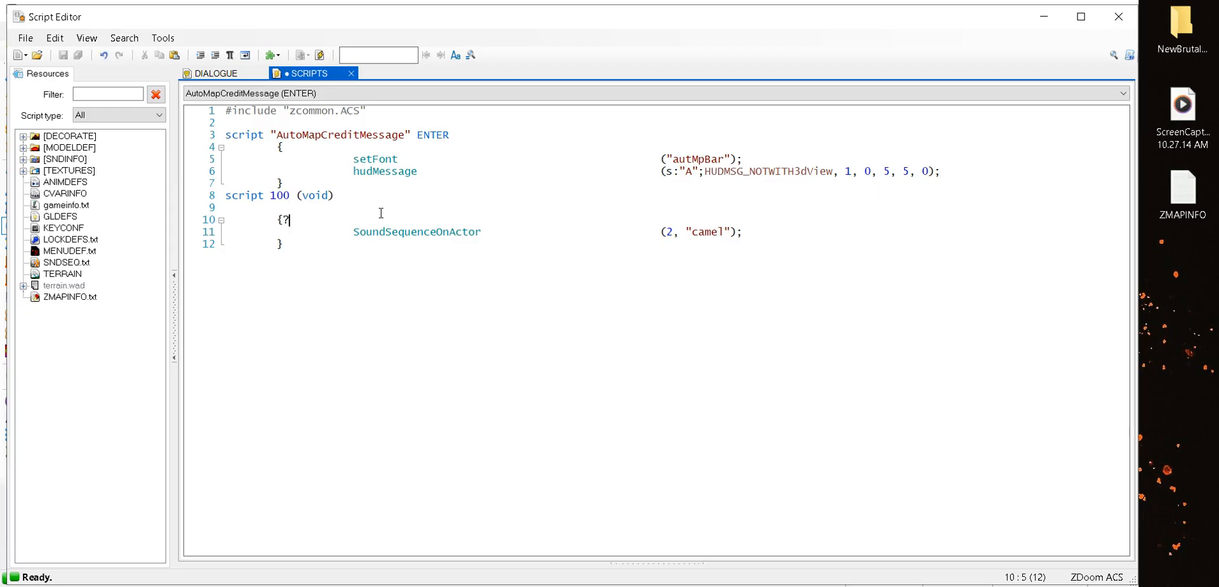
{"action": "key", "text": "BackSpace"}
{"action": "type", "text": "/*CAMEL SPEECH"}
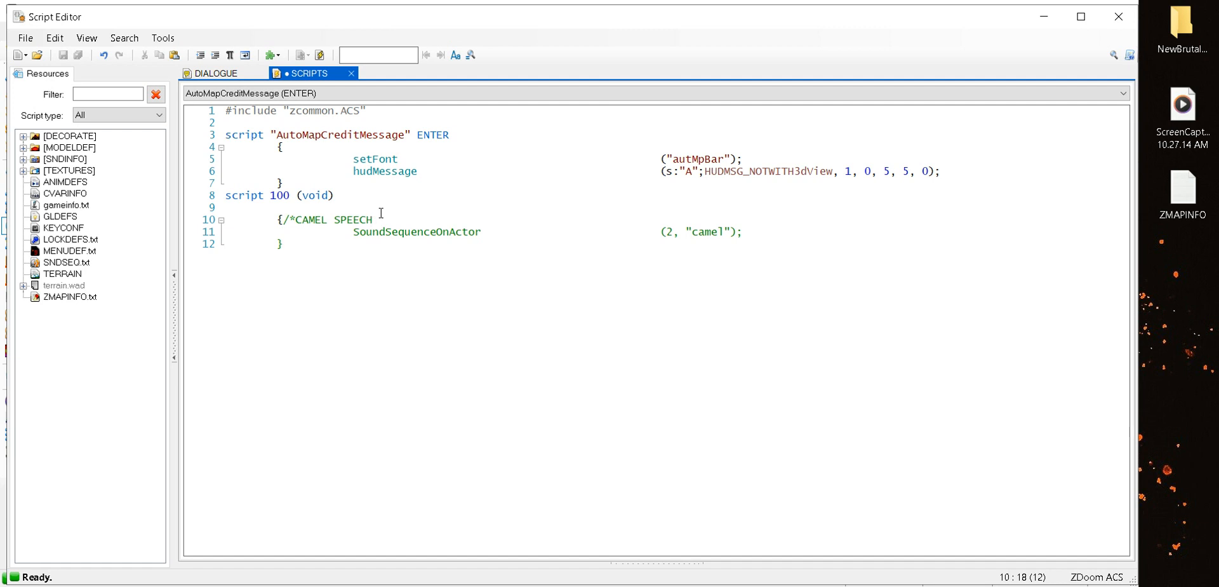
{"action": "type", "text": "*/"}
{"action": "left_click", "coordinate": [320, 54]}
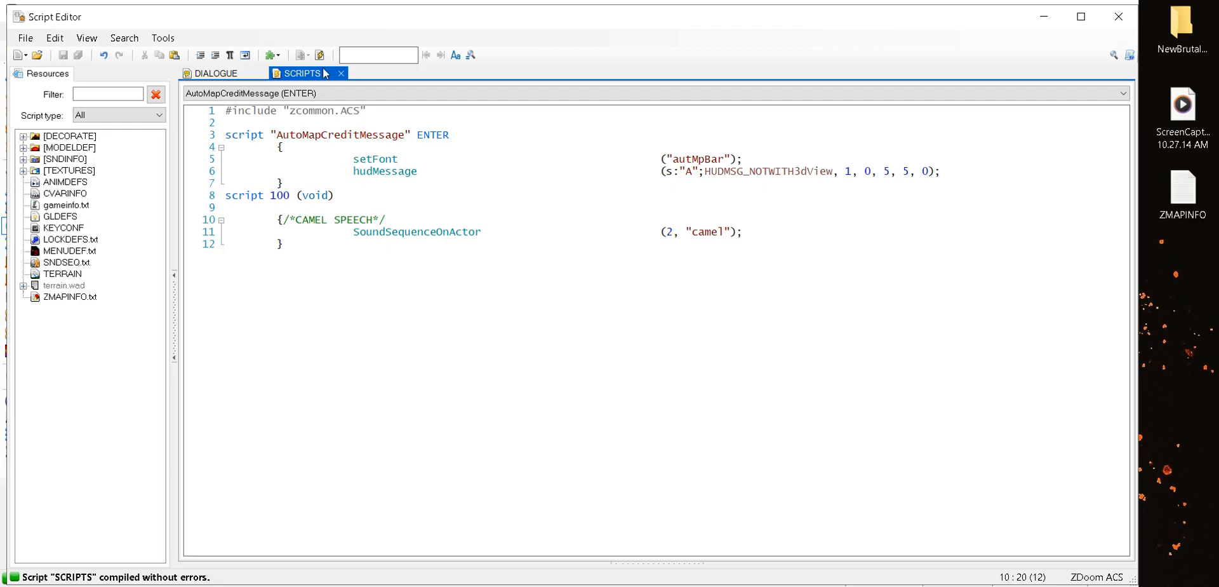
{"action": "left_click", "coordinate": [1118, 17]}
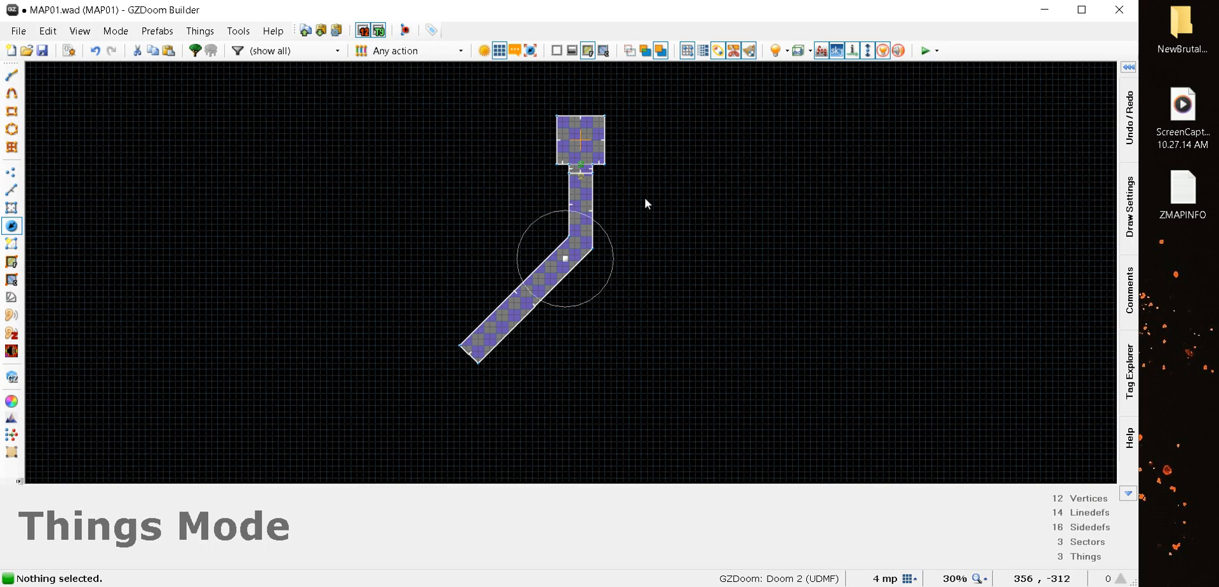
Give the impassable line before the camel action 226 Script Execute Always with script number 100, repeatable and activated when the player presses use
{"action": "left_click", "coordinate": [11, 190]}
{"action": "scroll", "coordinate": [585, 166], "scroll_direction": "up", "scroll_amount": 8}
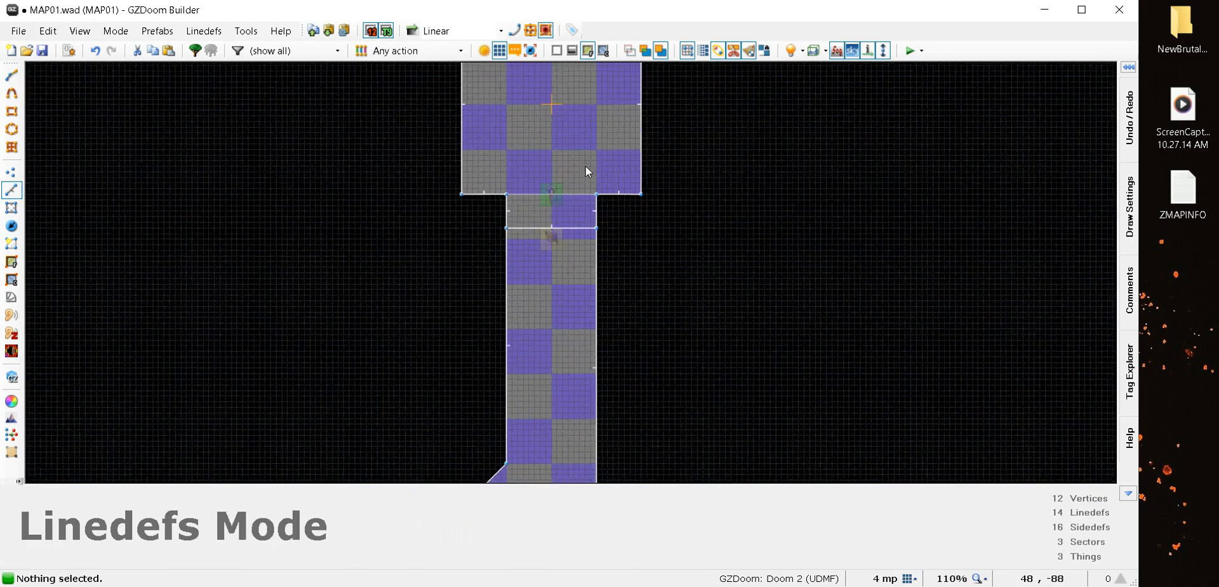
{"action": "left_click", "coordinate": [529, 270]}
{"action": "right_click", "coordinate": [529, 270]}
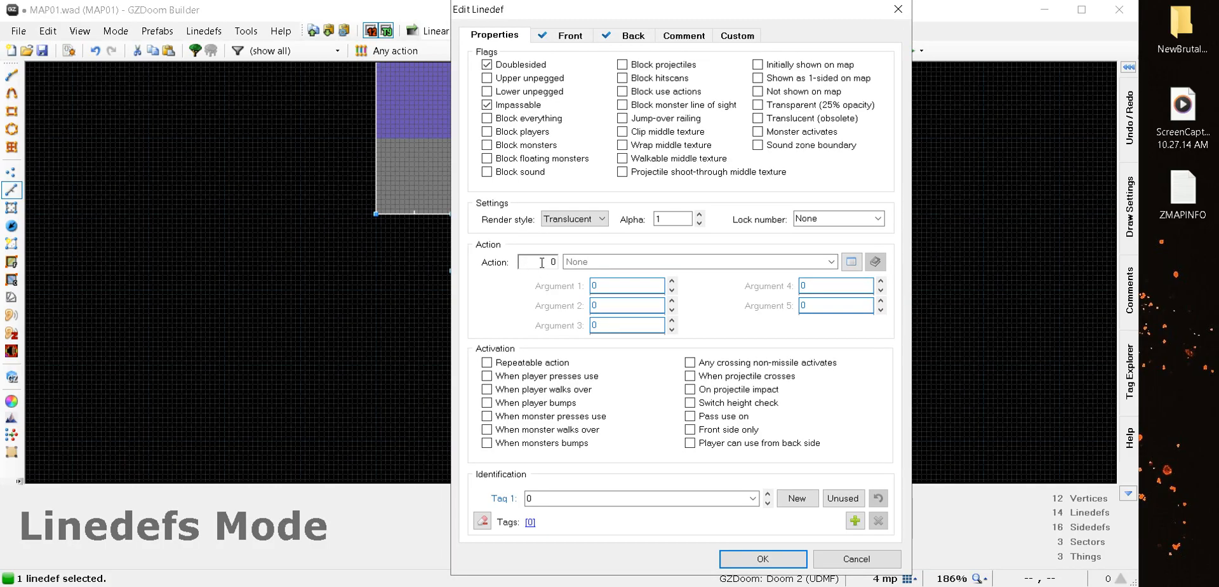
{"action": "type", "text": "226"}
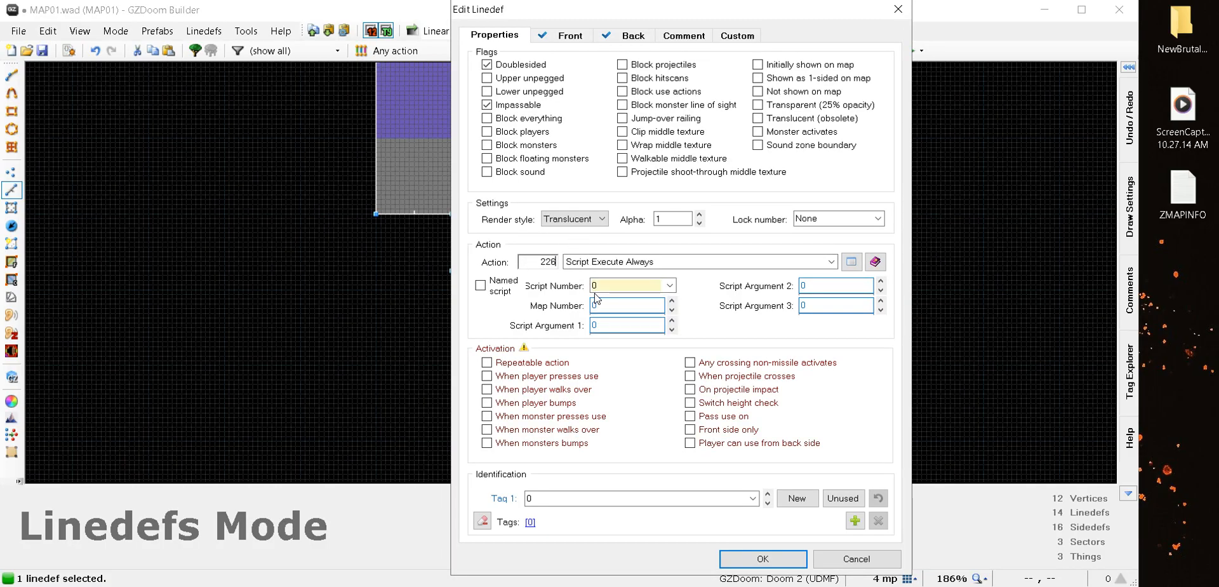
{"action": "left_click", "coordinate": [613, 285]}
{"action": "type", "text": "100"}
{"action": "left_click", "coordinate": [487, 362]}
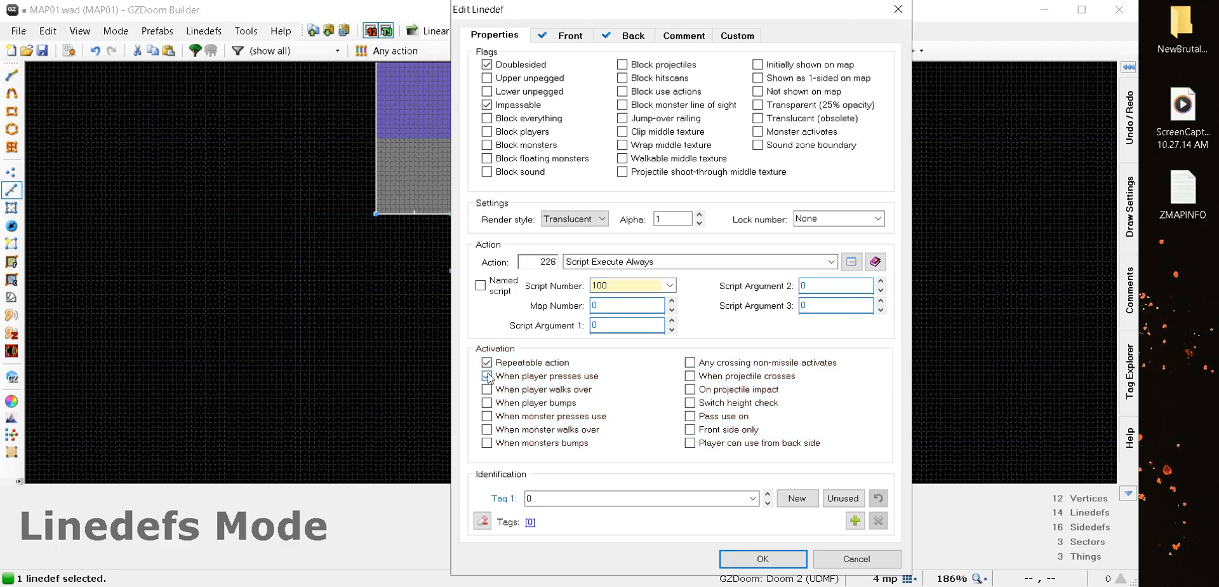
{"action": "left_click", "coordinate": [762, 558]}
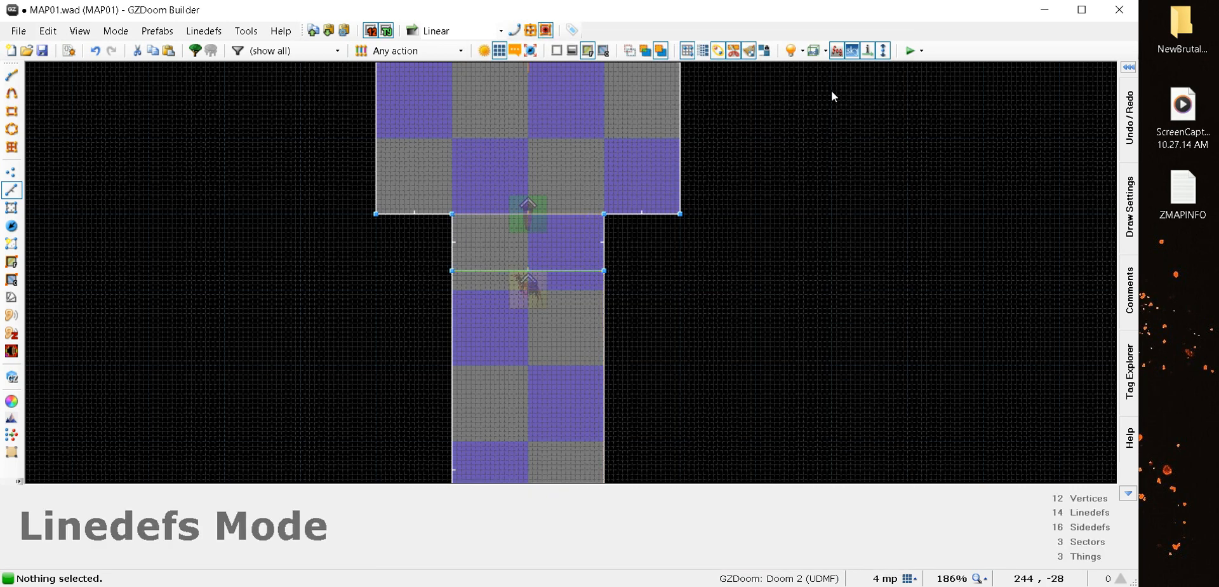
Test the map in GZDoom by walking up to the camel and backing away to view it and the lit corridor
{"action": "left_click", "coordinate": [907, 52]}
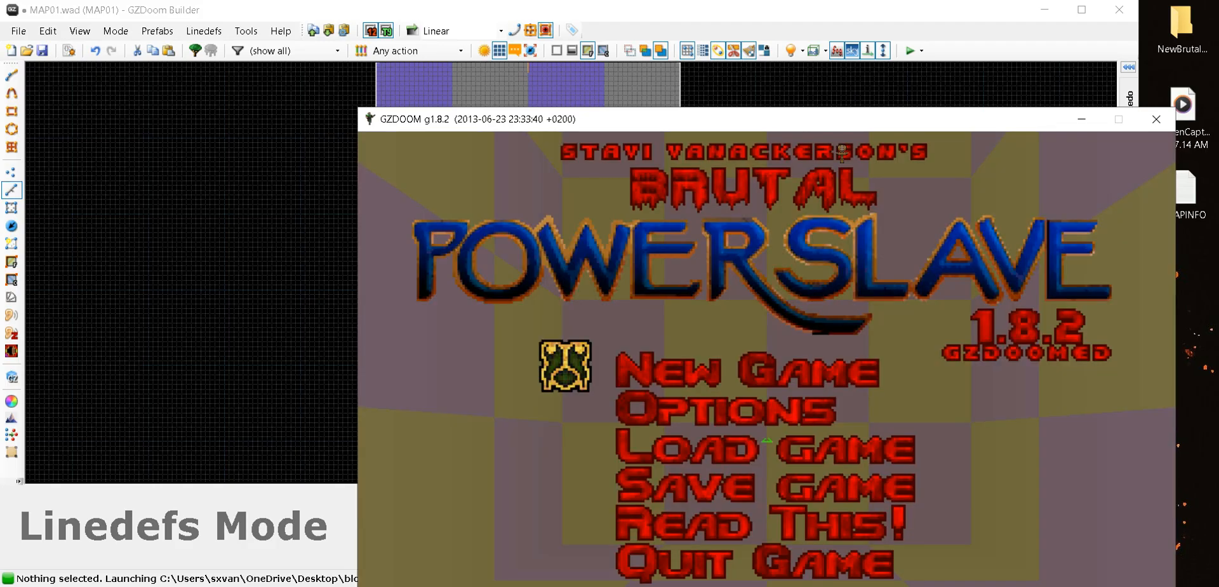
{"action": "left_click_drag", "start_coordinate": [775, 100], "coordinate": [657, 14]}
{"action": "key", "text": "Escape"}
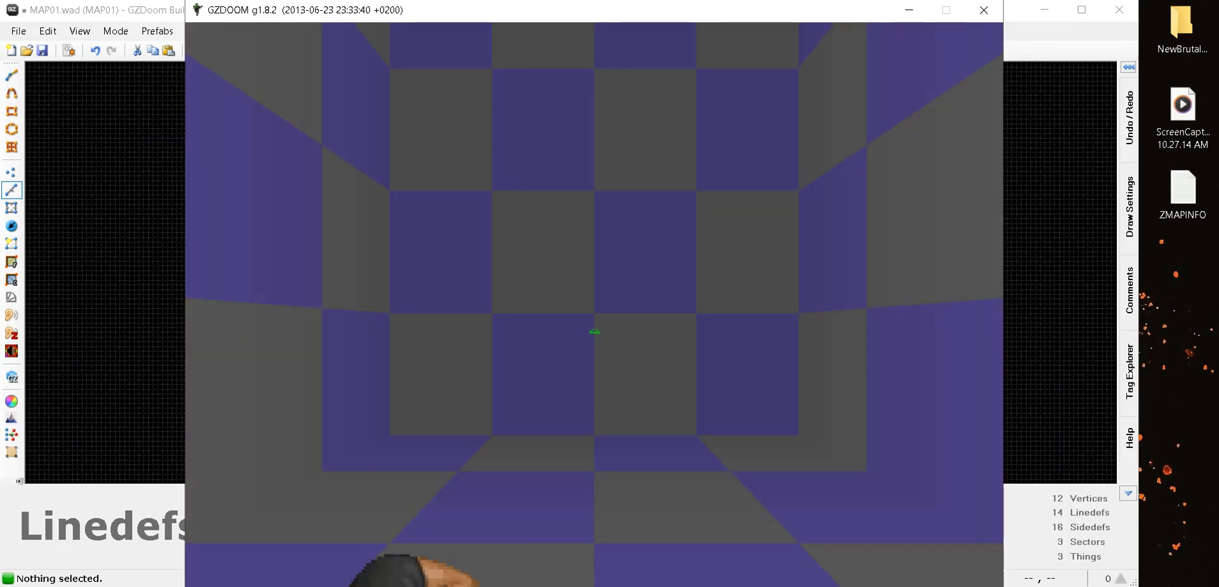
{"action": "key", "text": "w"}
{"action": "key", "text": "w"}
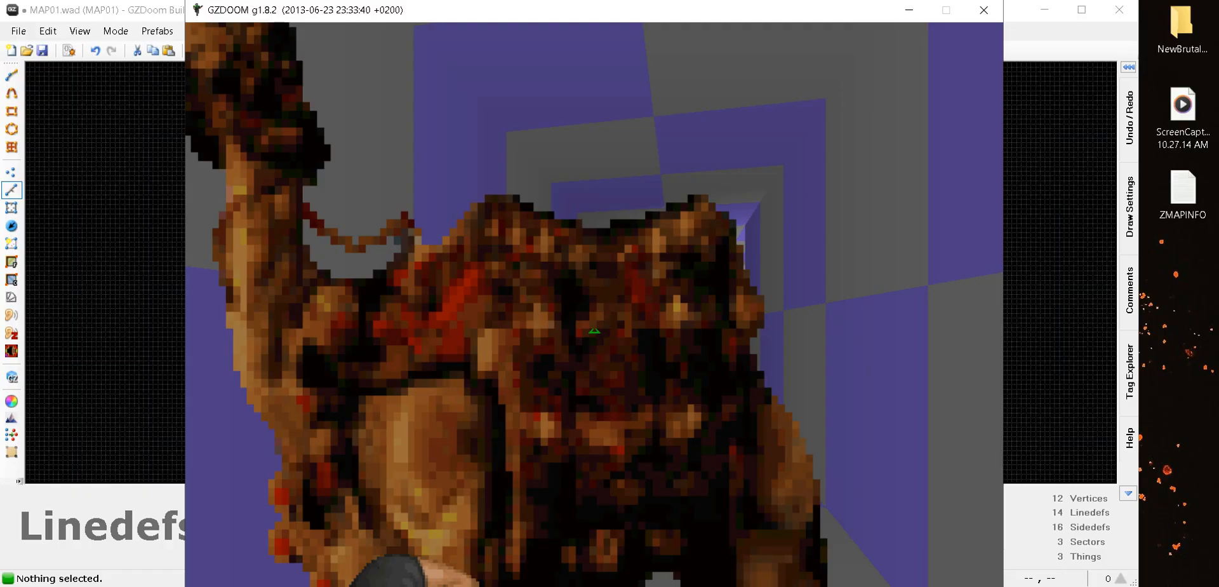
{"action": "key", "text": "s"}
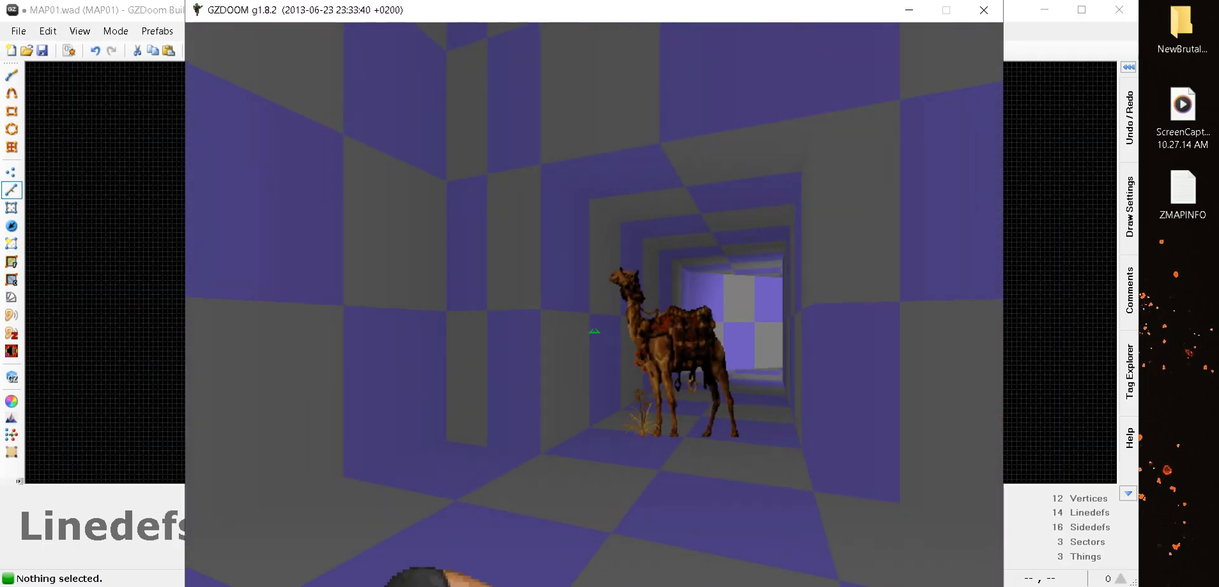
{"action": "key", "text": "s"}
Quit the test game, confirm the exit, and return to the map editor
{"action": "key", "text": "Escape"}
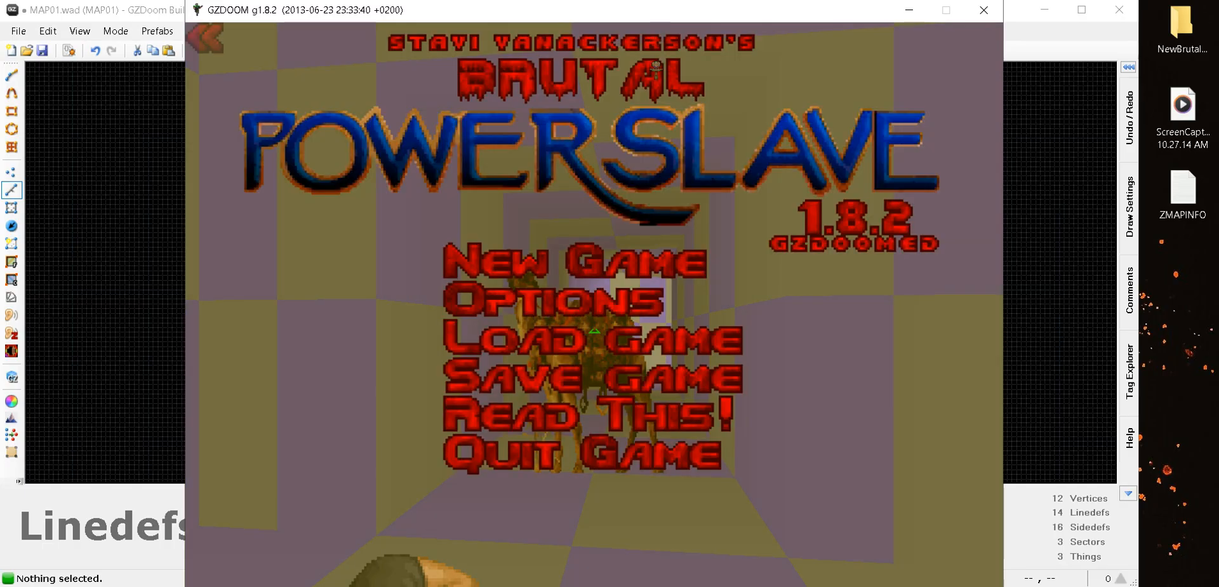
{"action": "key", "text": "Down"}
{"action": "key", "text": "Down"}
{"action": "key", "text": "Down"}
{"action": "key", "text": "Down"}
{"action": "key", "text": "Down"}
{"action": "key", "text": "Return"}
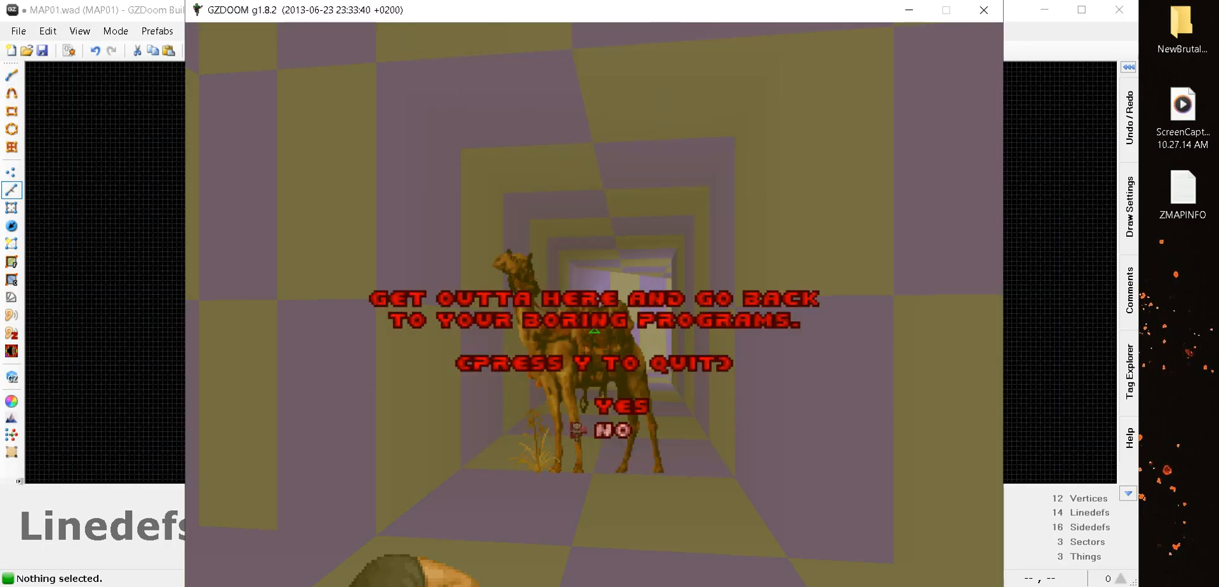
{"action": "left_click", "coordinate": [575, 413]}
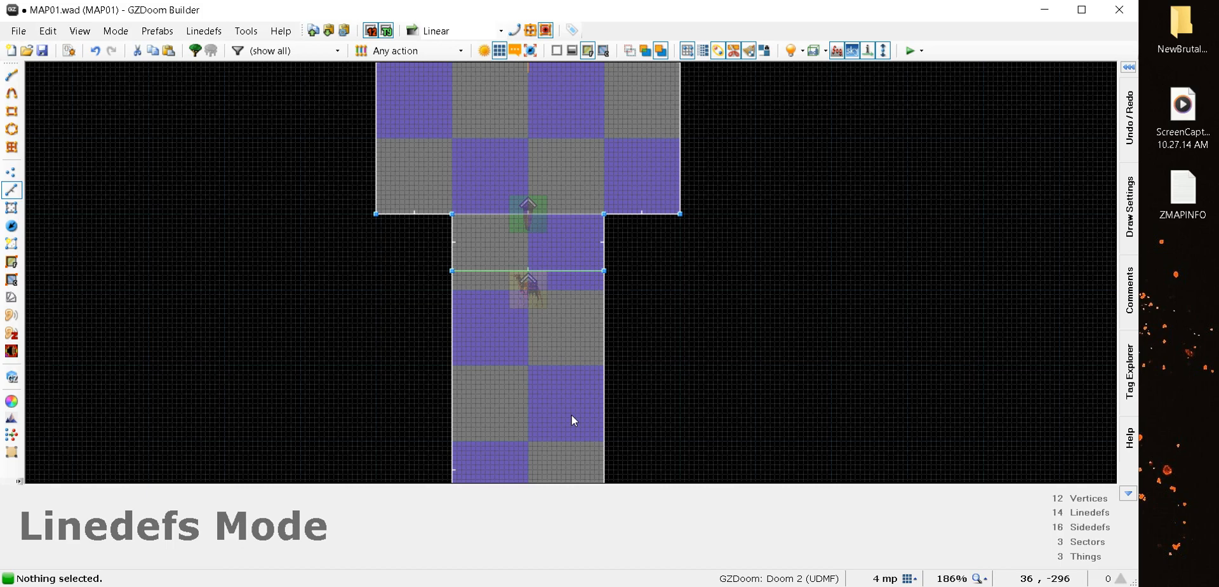
Set the grid to 32 mp and move the starting room's north wall outward by about 320 units
{"action": "scroll", "coordinate": [485, 333], "scroll_direction": "down", "scroll_amount": 3}
{"action": "scroll", "coordinate": [406, 264], "scroll_direction": "up", "scroll_amount": 3}
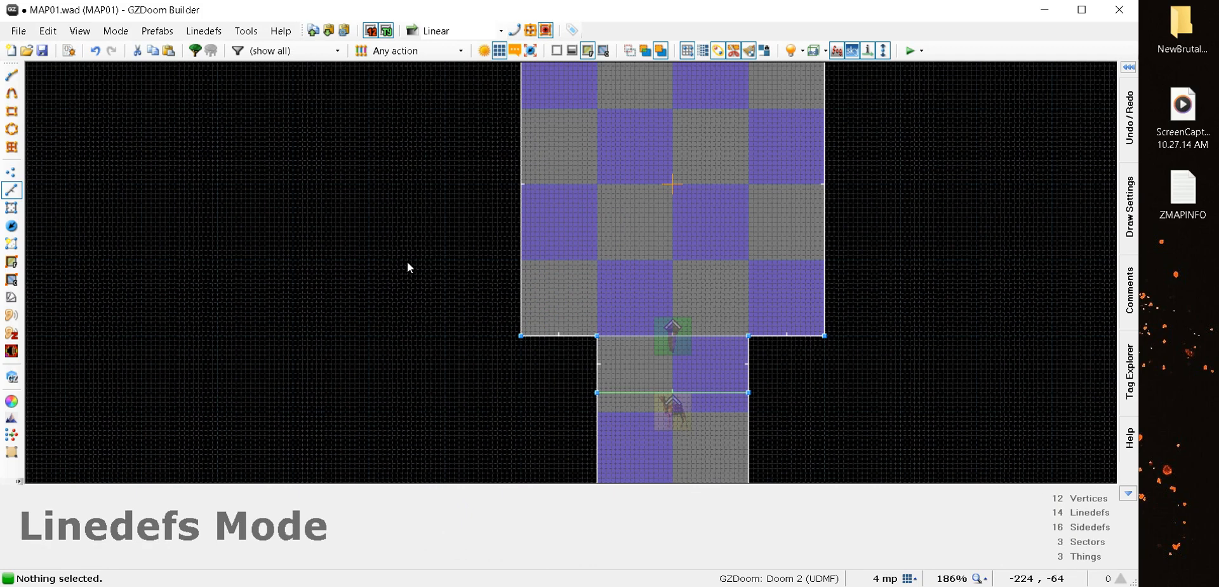
{"action": "scroll", "coordinate": [406, 261], "scroll_direction": "down", "scroll_amount": 4}
{"action": "scroll", "coordinate": [546, 210], "scroll_direction": "up", "scroll_amount": 6}
{"action": "scroll", "coordinate": [487, 257], "scroll_direction": "down", "scroll_amount": 4}
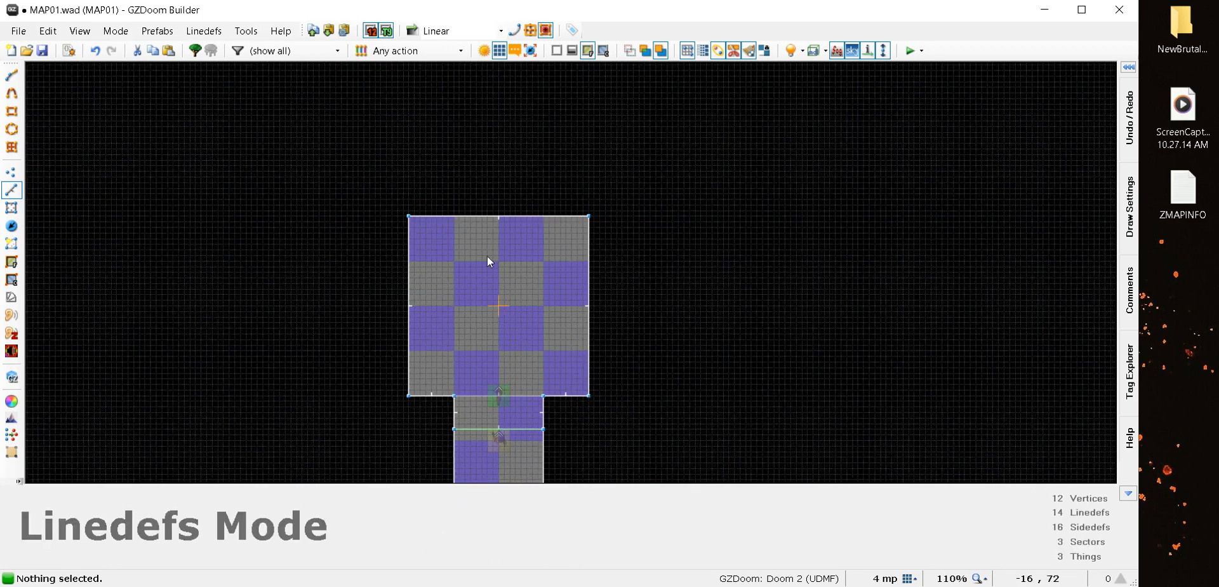
{"action": "scroll", "coordinate": [485, 255], "scroll_direction": "down", "scroll_amount": 4}
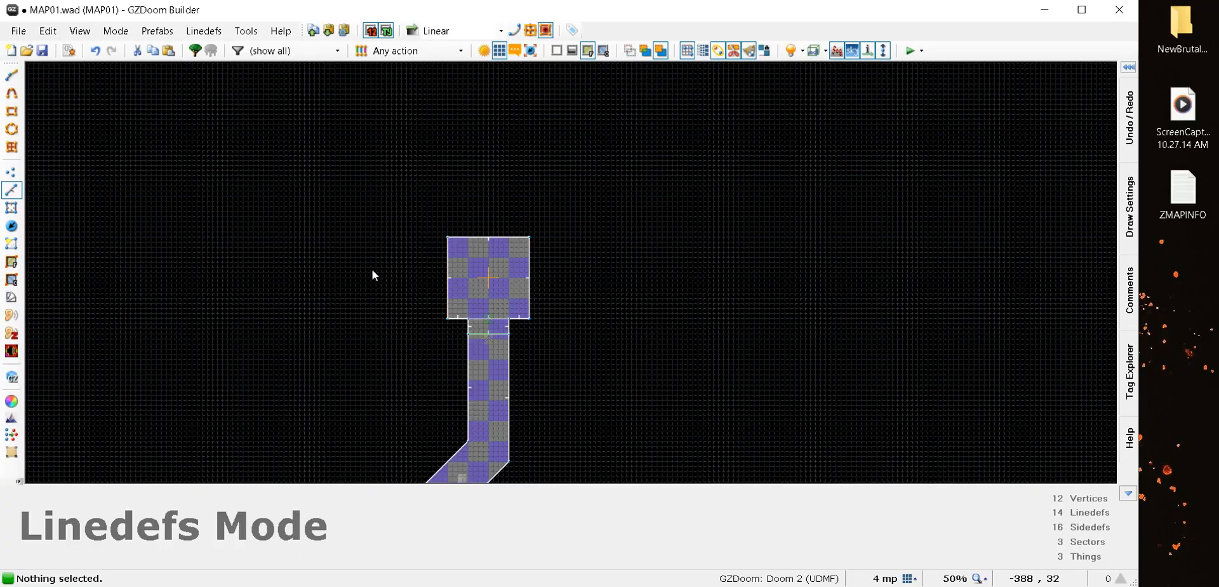
{"action": "scroll", "coordinate": [372, 270], "scroll_direction": "down", "scroll_amount": 2}
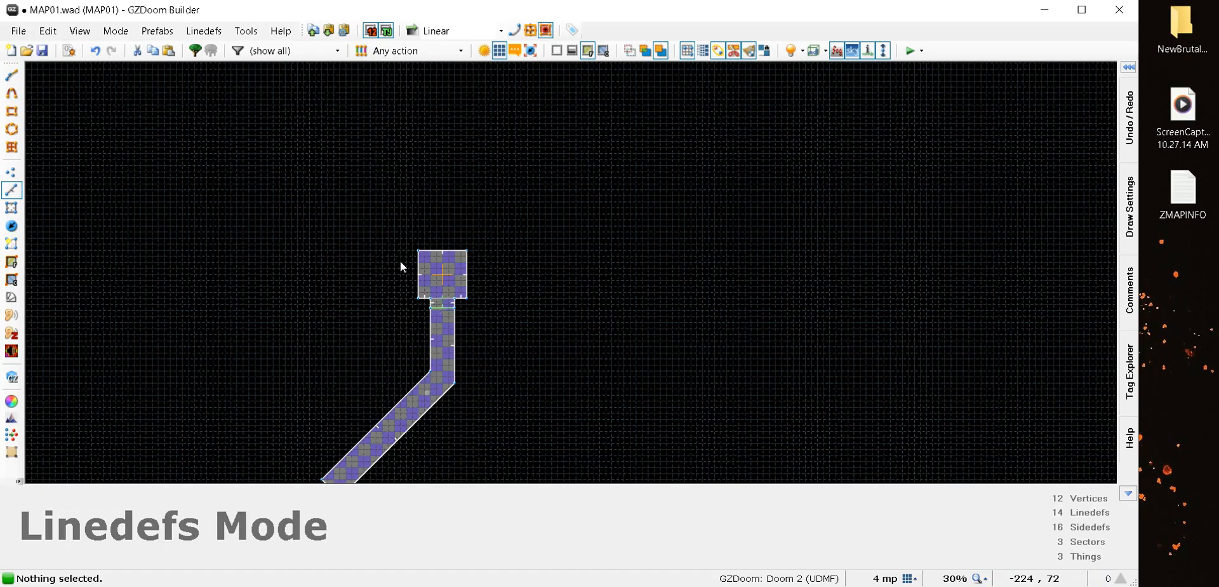
{"action": "scroll", "coordinate": [452, 231], "scroll_direction": "up", "scroll_amount": 4}
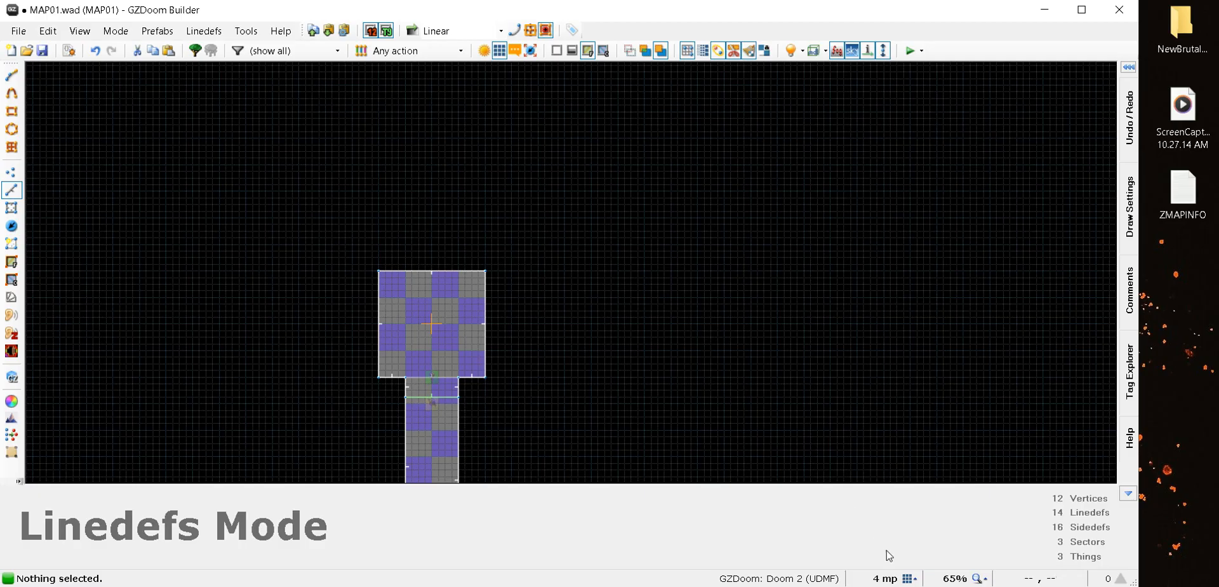
{"action": "left_click", "coordinate": [909, 578]}
{"action": "left_click", "coordinate": [853, 437]}
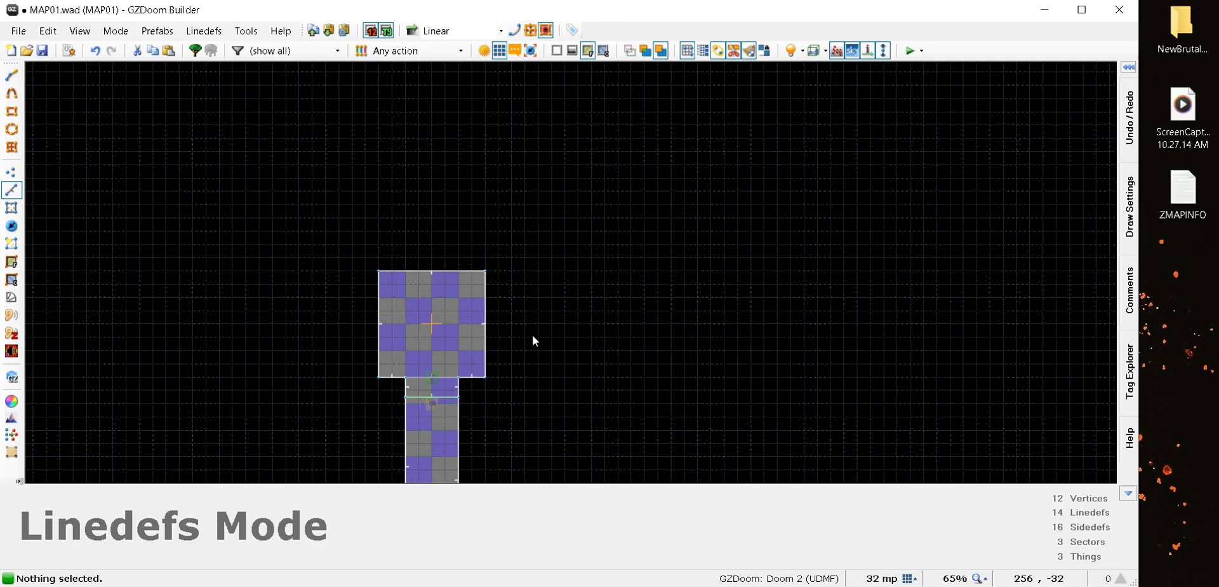
{"action": "left_click", "coordinate": [417, 269]}
{"action": "left_click_drag", "start_coordinate": [418, 269], "coordinate": [412, 136]}
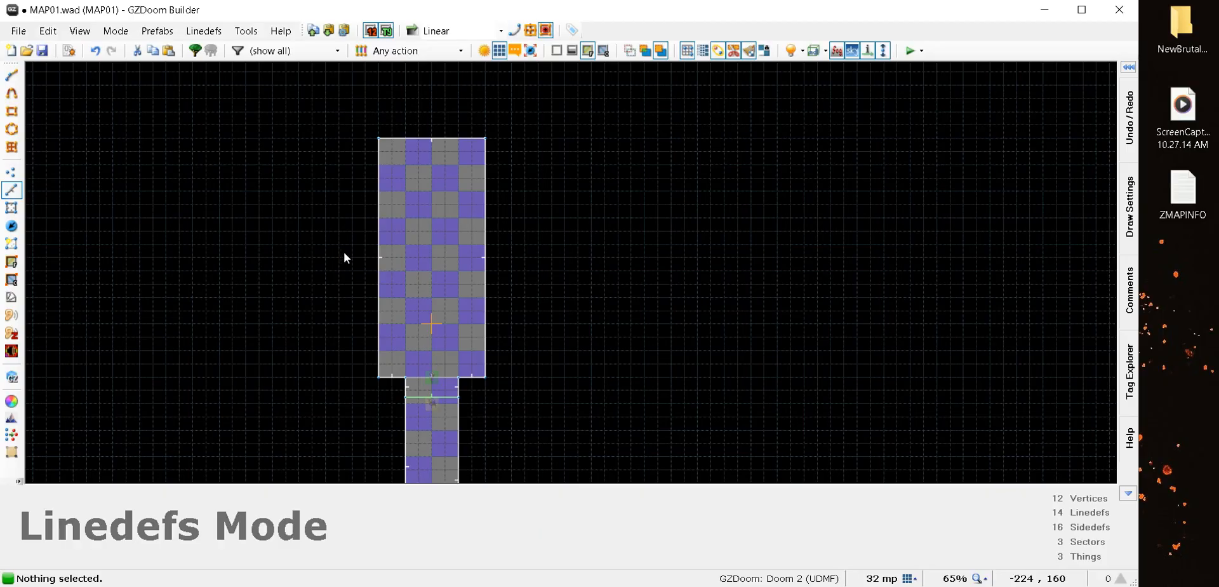
Widen the starting room by moving its west and east walls outward by about 320 units each
{"action": "left_click", "coordinate": [375, 259]}
{"action": "left_click_drag", "start_coordinate": [370, 259], "coordinate": [252, 259]}
{"action": "left_click", "coordinate": [249, 267]}
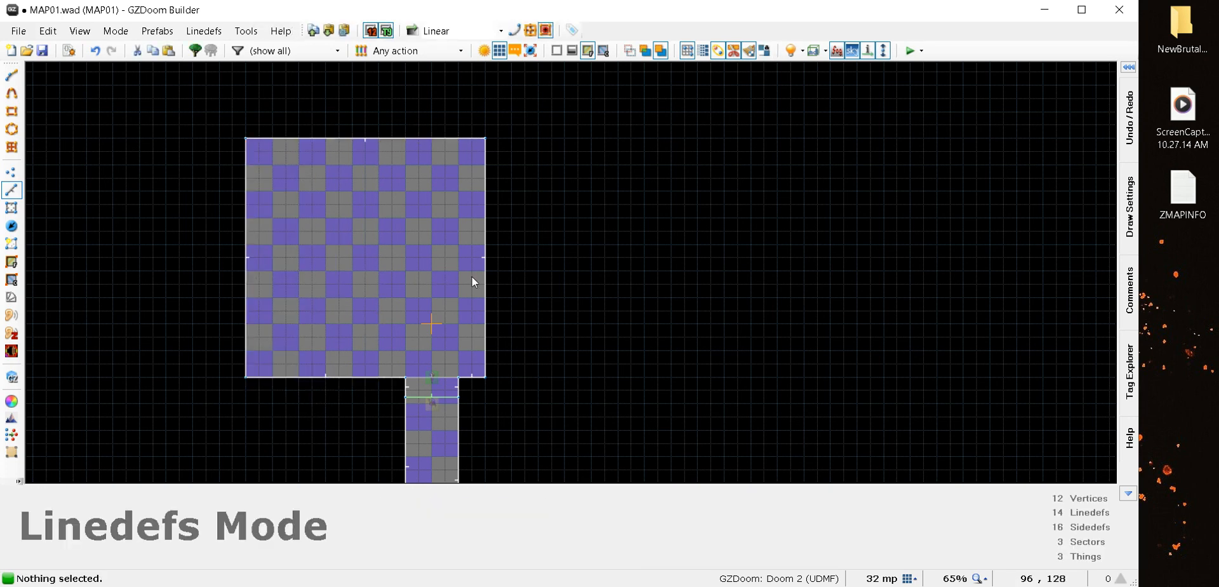
{"action": "left_click", "coordinate": [484, 279]}
{"action": "left_click_drag", "start_coordinate": [483, 279], "coordinate": [617, 284]}
{"action": "scroll", "coordinate": [283, 198], "scroll_direction": "down", "scroll_amount": 5}
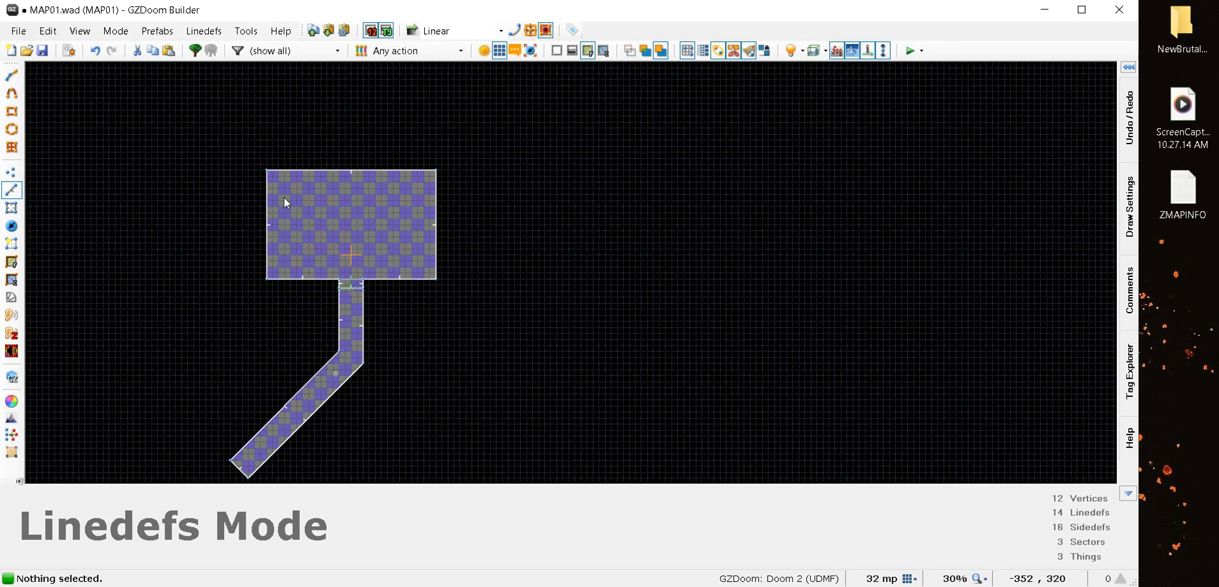
Move the starting room's north wall outward by about 320 units
{"action": "scroll", "coordinate": [353, 277], "scroll_direction": "up", "scroll_amount": 8}
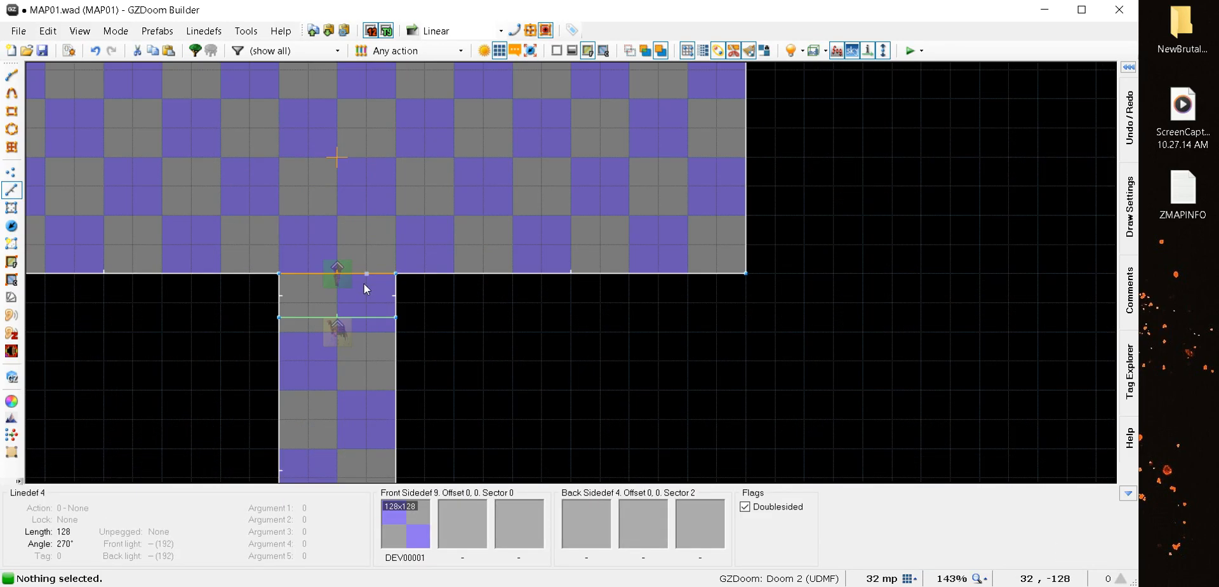
{"action": "scroll", "coordinate": [370, 280], "scroll_direction": "down", "scroll_amount": 7}
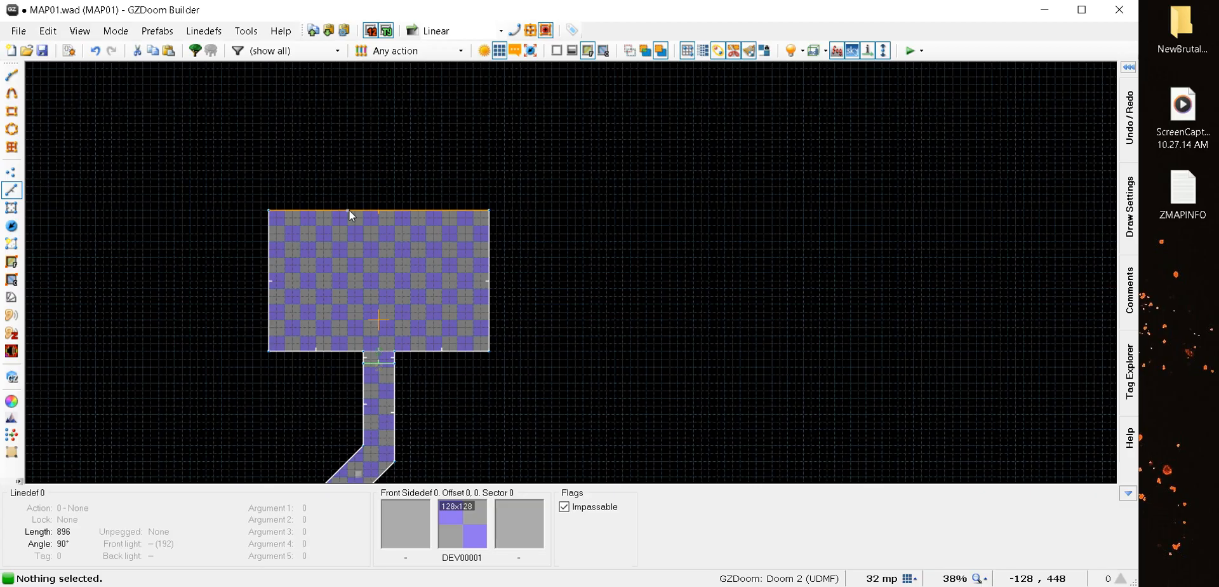
{"action": "scroll", "coordinate": [348, 209], "scroll_direction": "up", "scroll_amount": 3}
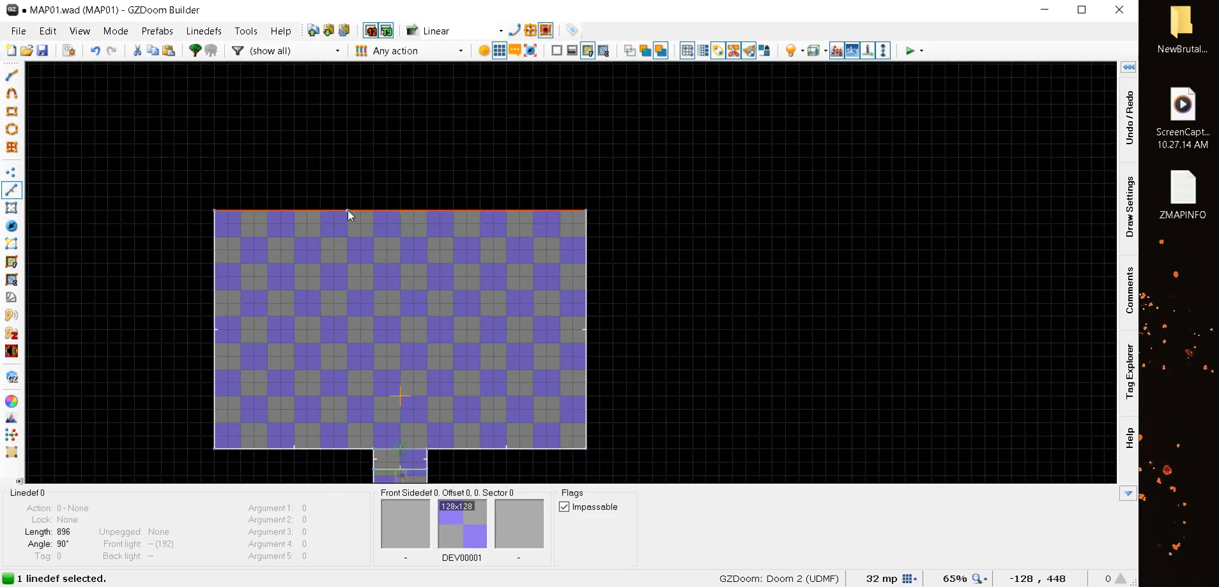
{"action": "left_click_drag", "start_coordinate": [348, 210], "coordinate": [343, 75]}
{"action": "scroll", "coordinate": [284, 221], "scroll_direction": "down", "scroll_amount": 5}
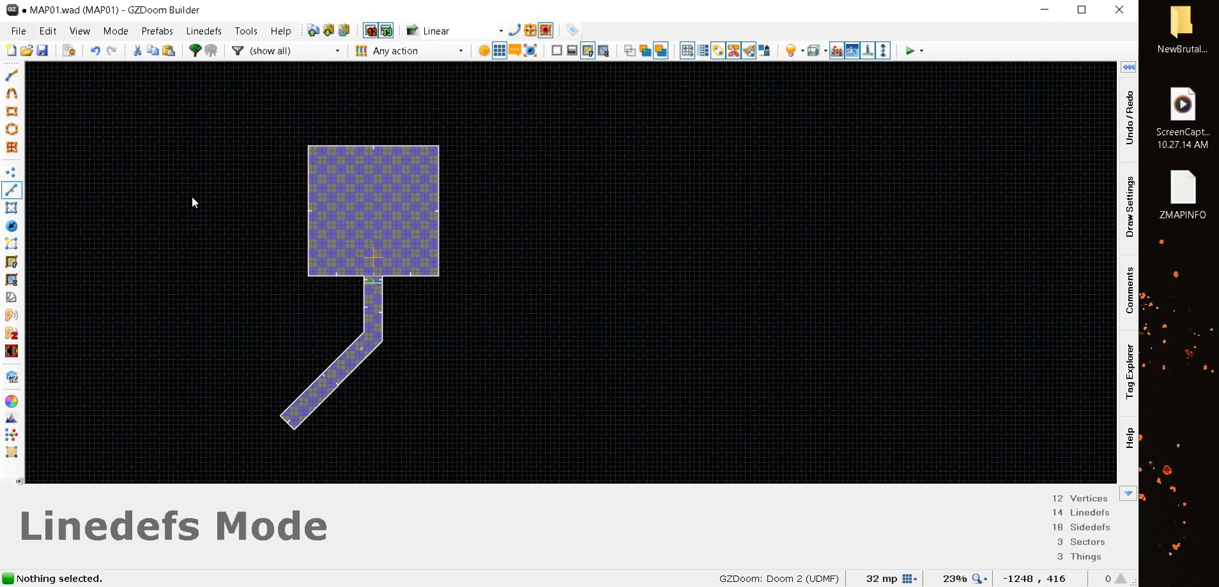
Draw a 64-by-64 square sector inside the starting room, just west of its centreline
{"action": "scroll", "coordinate": [333, 231], "scroll_direction": "up", "scroll_amount": 5}
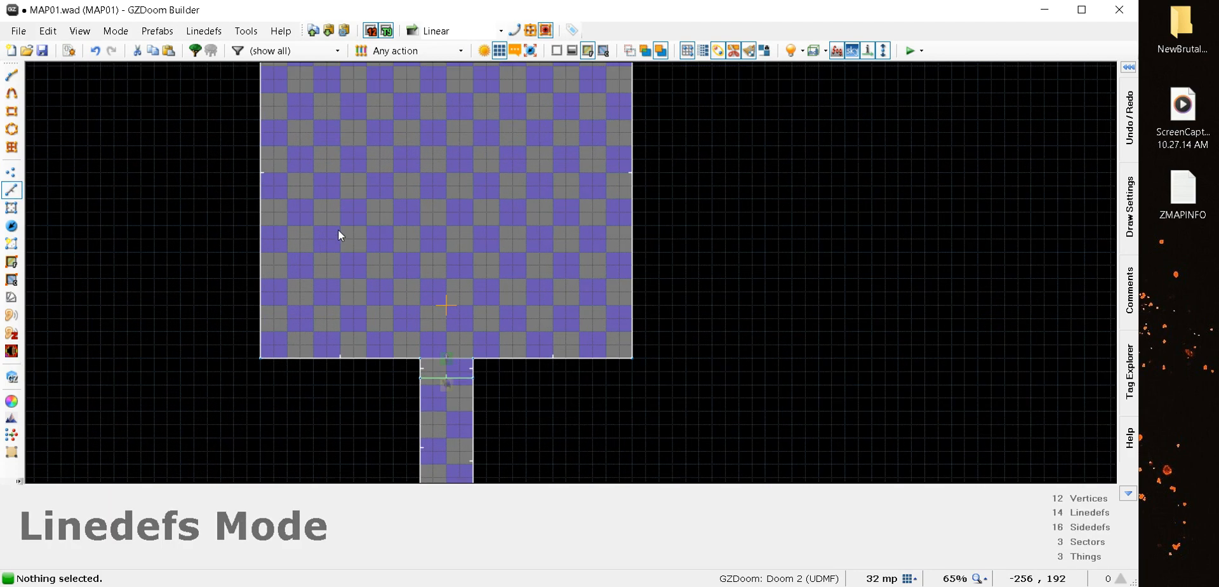
{"action": "scroll", "coordinate": [429, 175], "scroll_direction": "up", "scroll_amount": 3}
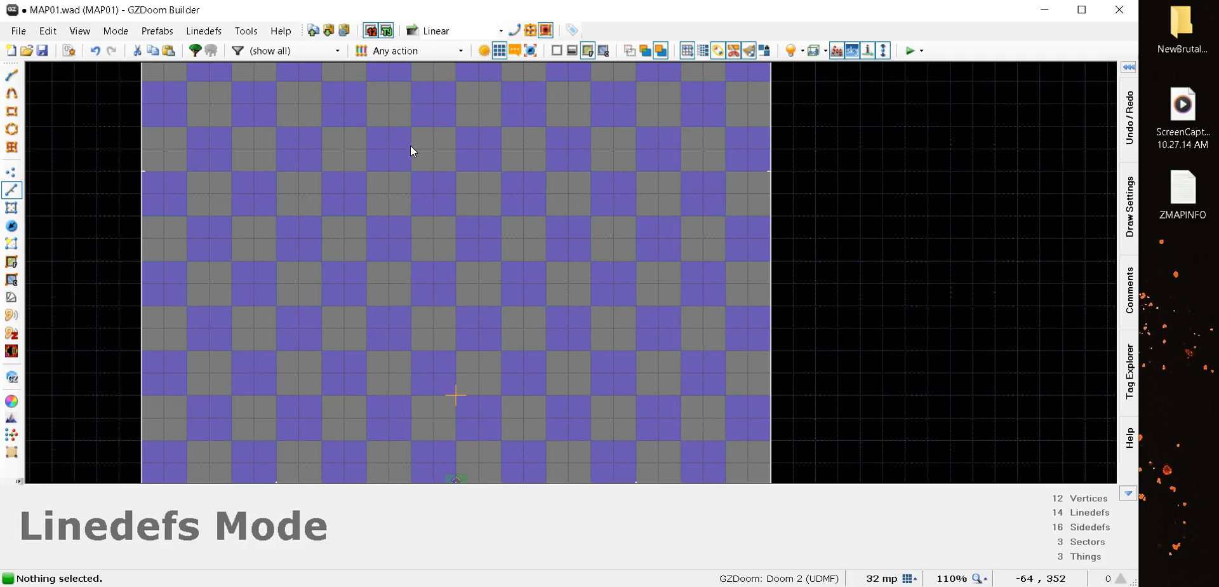
{"action": "key", "text": "d"}
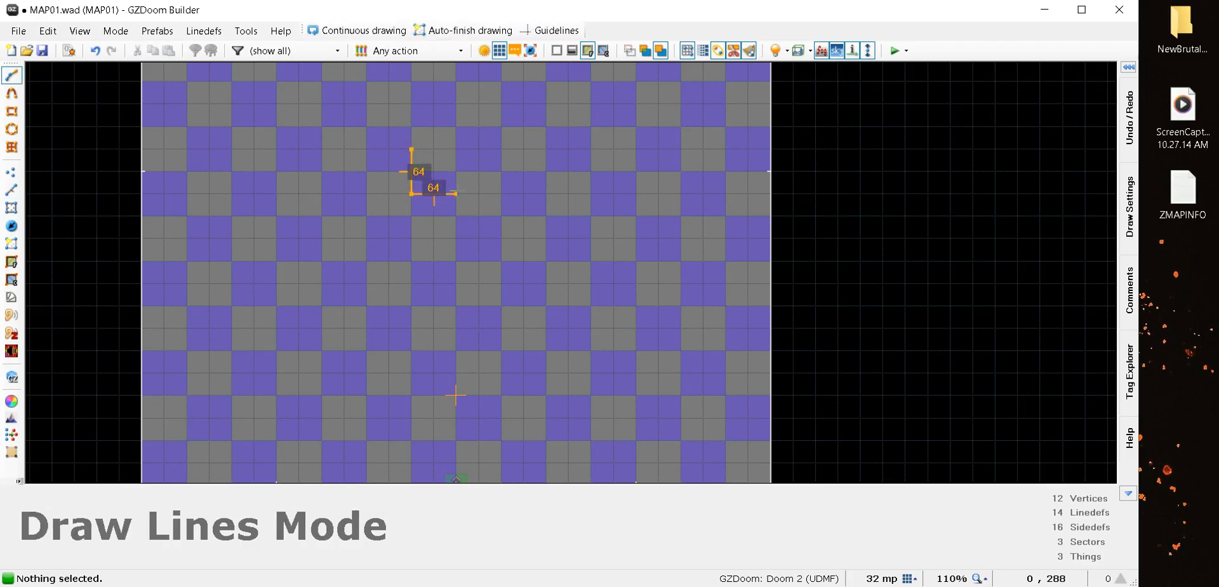
{"action": "left_click", "coordinate": [456, 193]}
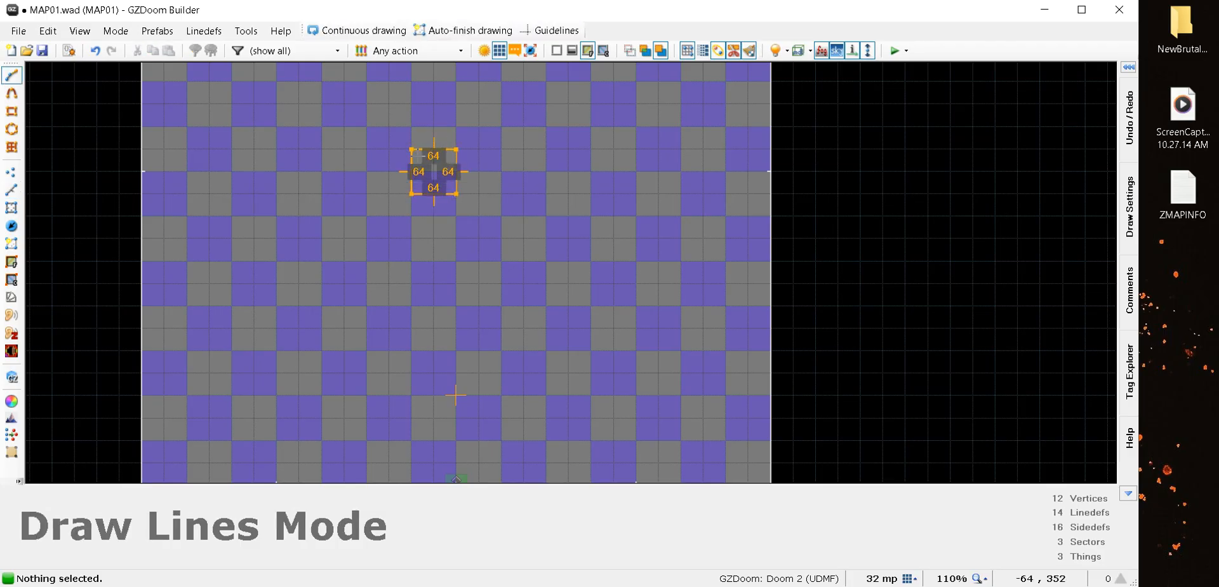
{"action": "left_click", "coordinate": [411, 148]}
Move the small square sector about 32 units east so that it is centred across the room
{"action": "left_click", "coordinate": [11, 207]}
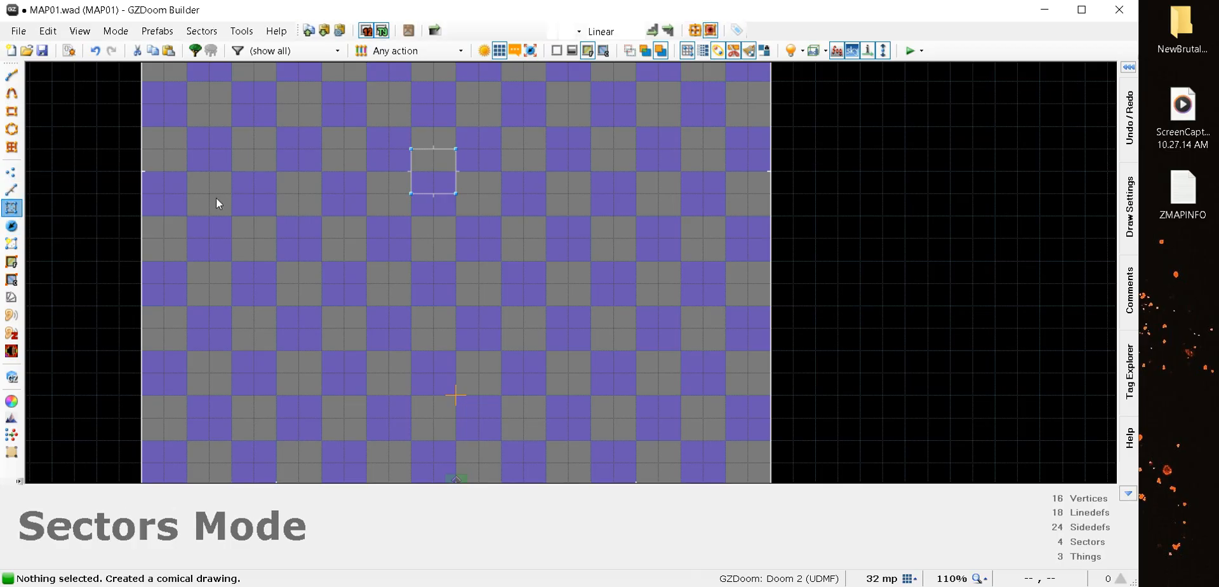
{"action": "left_click_drag", "start_coordinate": [425, 176], "coordinate": [451, 181]}
{"action": "scroll", "coordinate": [414, 218], "scroll_direction": "down", "scroll_amount": 5}
{"action": "scroll", "coordinate": [411, 222], "scroll_direction": "up", "scroll_amount": 4}
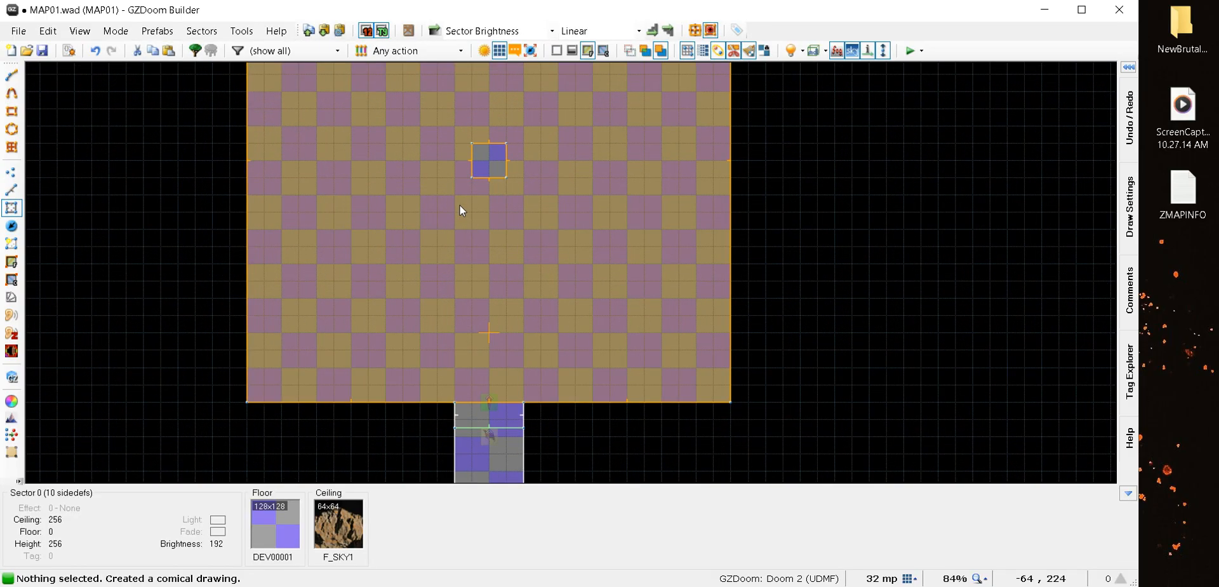
Examine the small square's floor in the 3D view, then return to the 2D map
{"action": "key", "text": "w"}
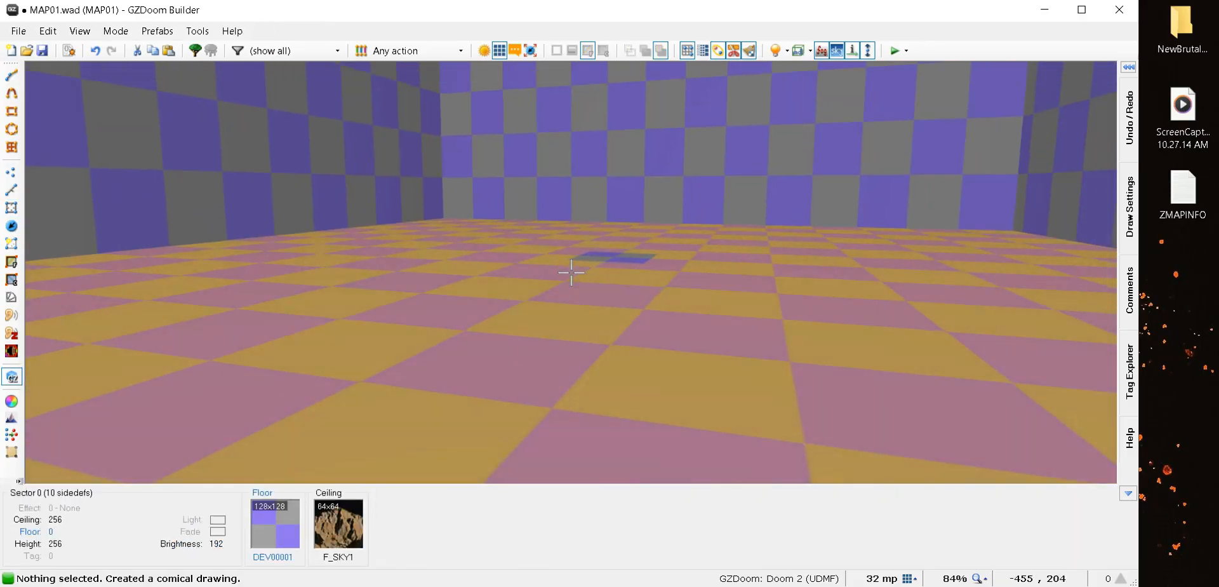
{"action": "key", "text": "e"}
{"action": "left_click", "coordinate": [571, 272]}
{"action": "left_click", "coordinate": [572, 272]}
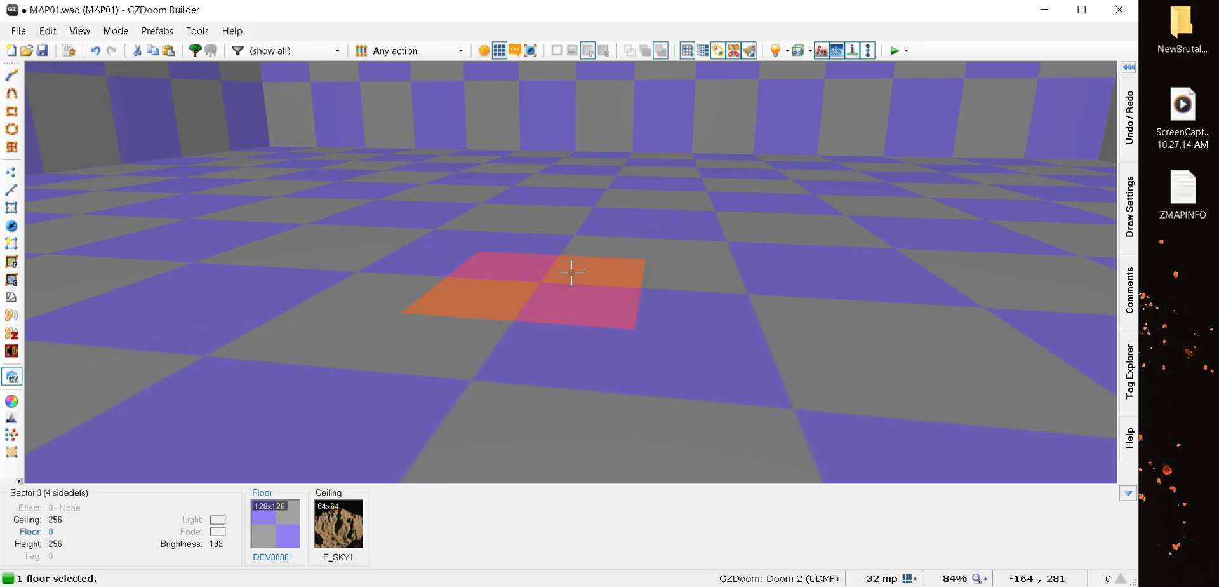
{"action": "key", "text": "q"}
{"action": "scroll", "coordinate": [480, 245], "scroll_direction": "down", "scroll_amount": 1}
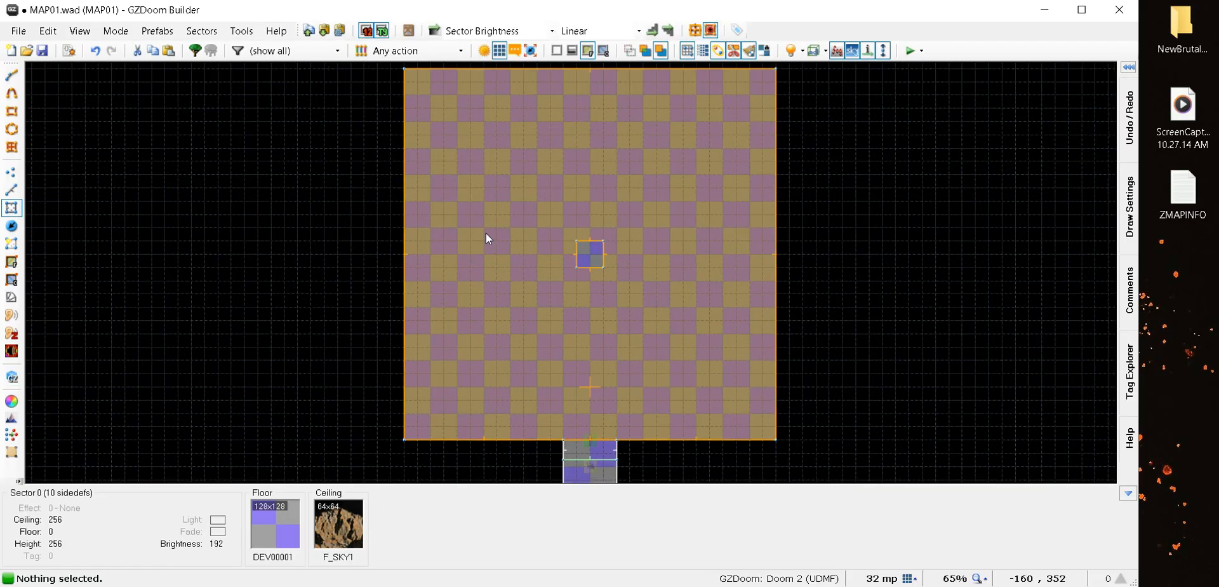
Draw a 192-by-192 square around the small square, leaving an even 64-unit margin on every side
{"action": "key", "text": "l"}
{"action": "scroll", "coordinate": [569, 215], "scroll_direction": "up", "scroll_amount": 4}
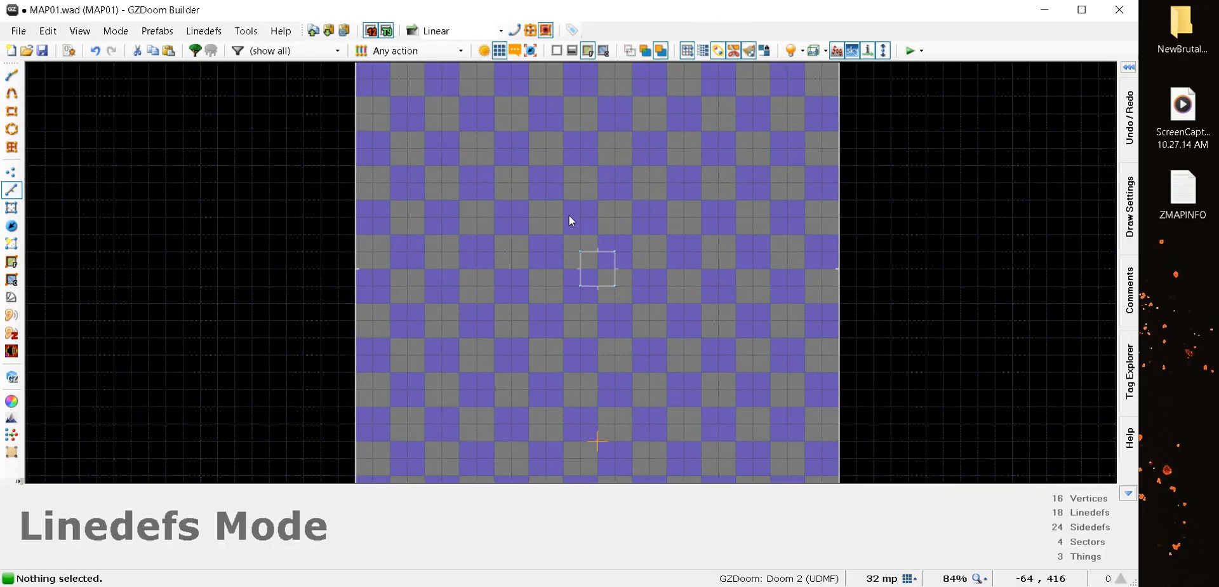
{"action": "key", "text": "d"}
{"action": "left_click", "coordinate": [513, 205]}
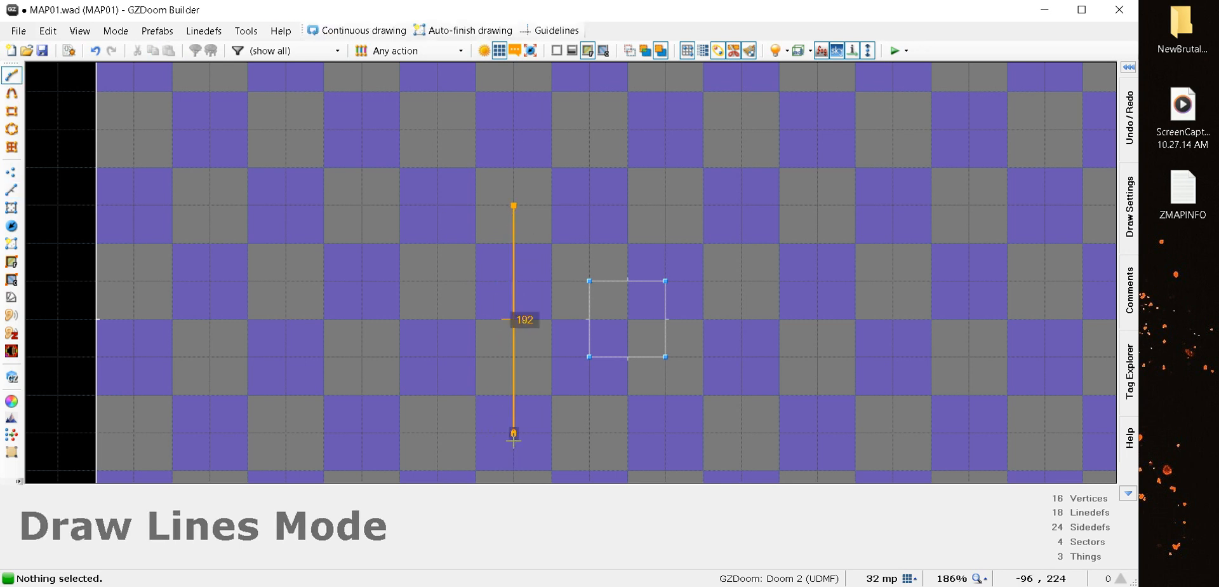
{"action": "left_click", "coordinate": [513, 433]}
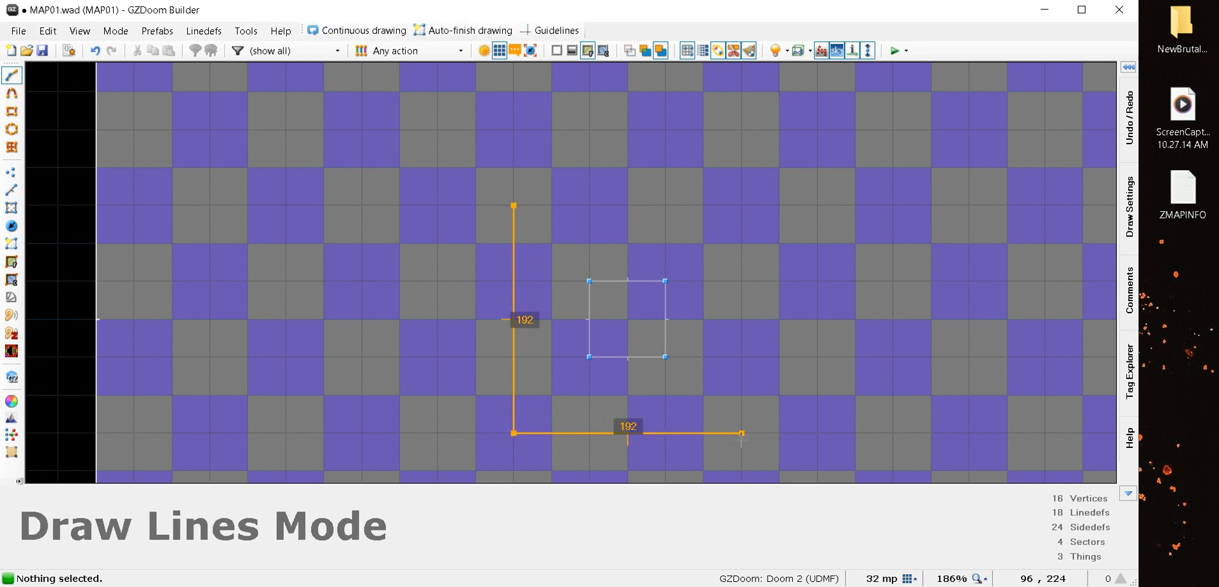
{"action": "left_click", "coordinate": [742, 433]}
{"action": "left_click", "coordinate": [746, 214]}
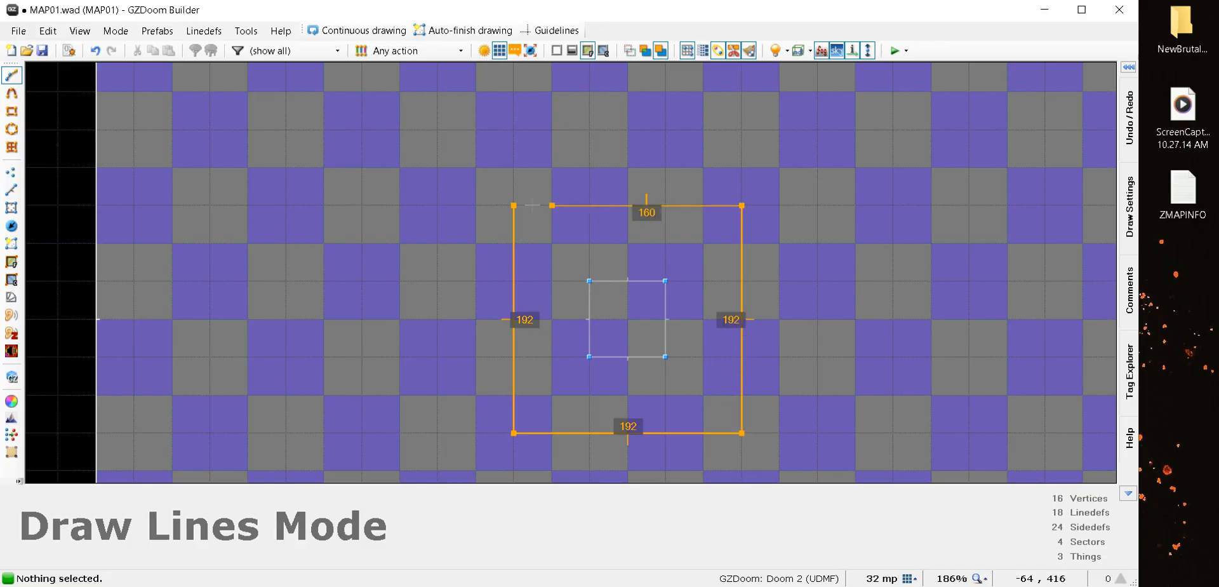
{"action": "left_click", "coordinate": [514, 205]}
{"action": "scroll", "coordinate": [415, 227], "scroll_direction": "down", "scroll_amount": 5}
In the 3D view, raise the floors of both nested squares to a height of 16
{"action": "key", "text": "q"}
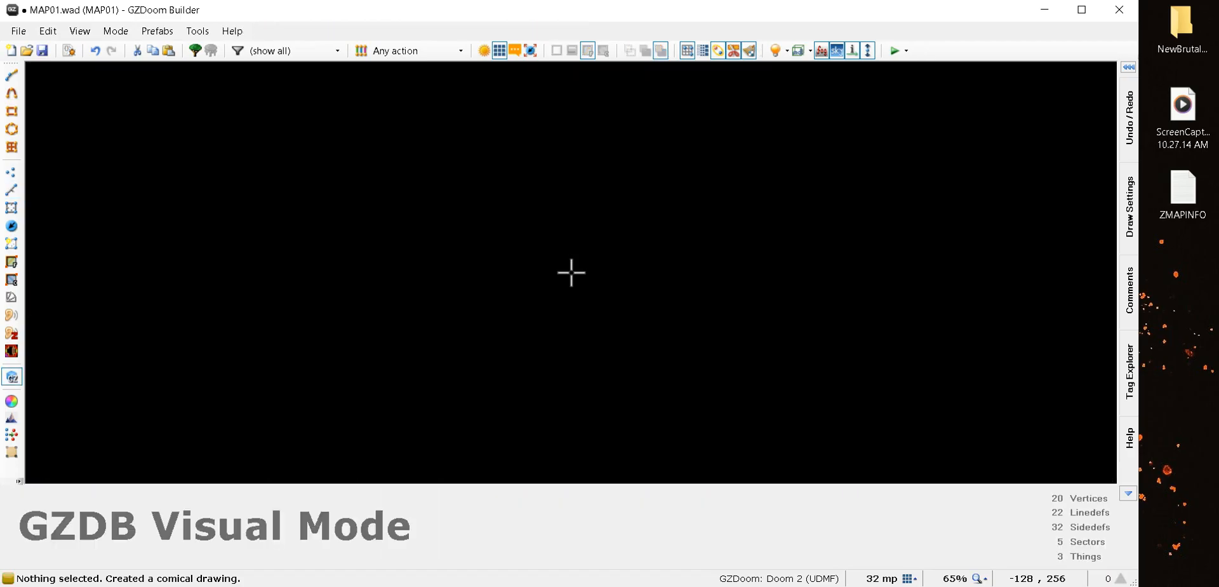
{"action": "key", "text": "d"}
{"action": "left_click", "coordinate": [571, 273]}
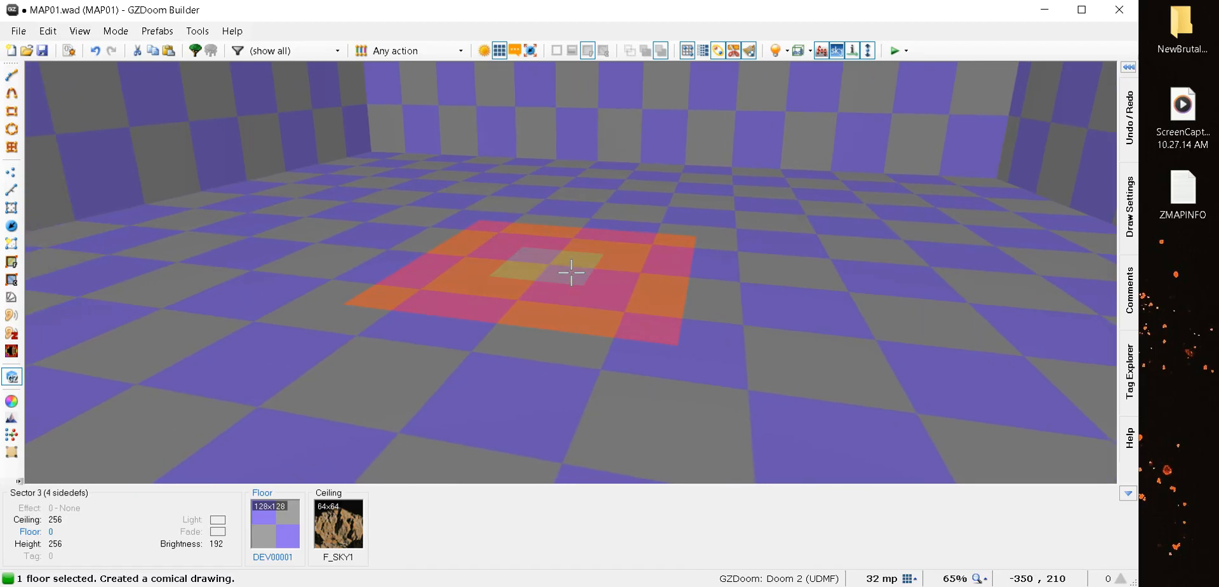
{"action": "left_click", "coordinate": [572, 273]}
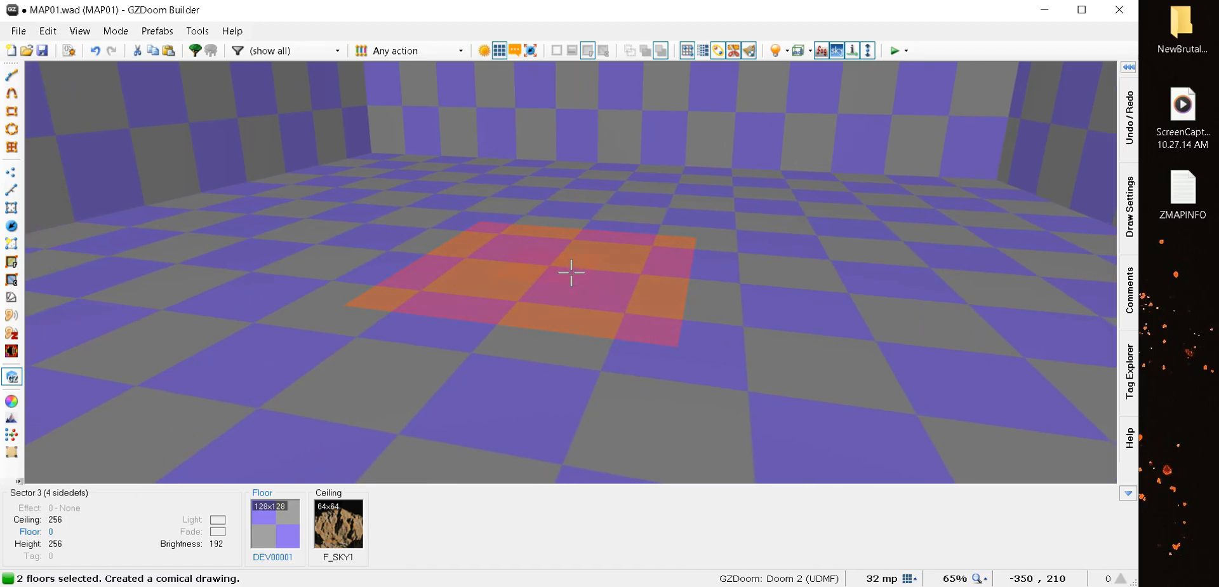
{"action": "scroll", "coordinate": [572, 273], "scroll_direction": "up", "scroll_amount": 1}
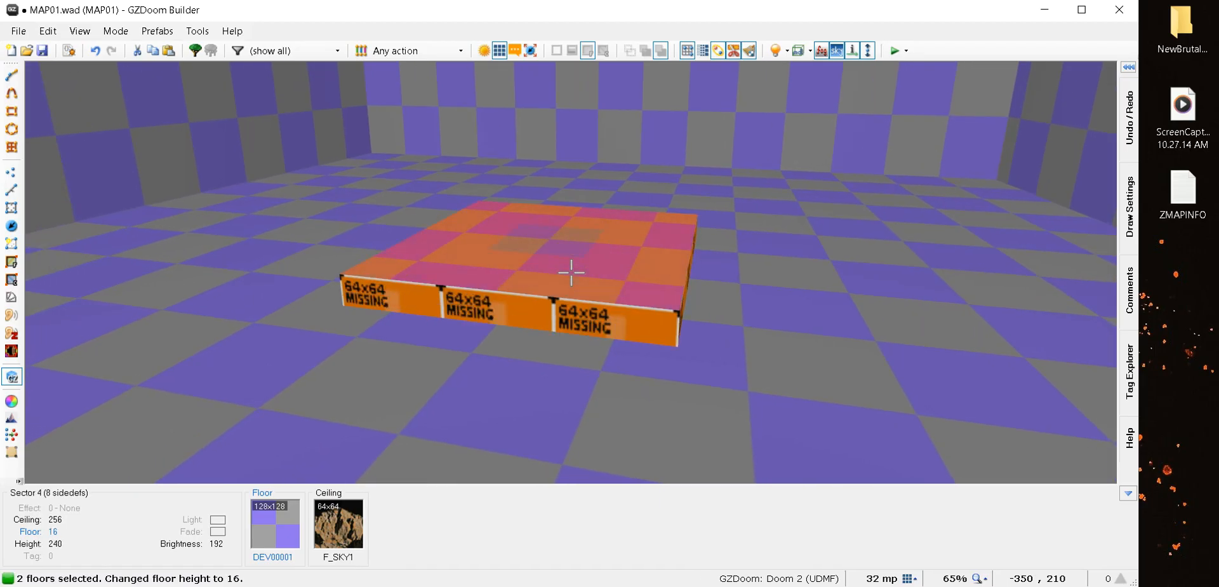
Raise only the inner square's floor to a height of 24 and clear the selection
{"action": "left_click", "coordinate": [571, 273]}
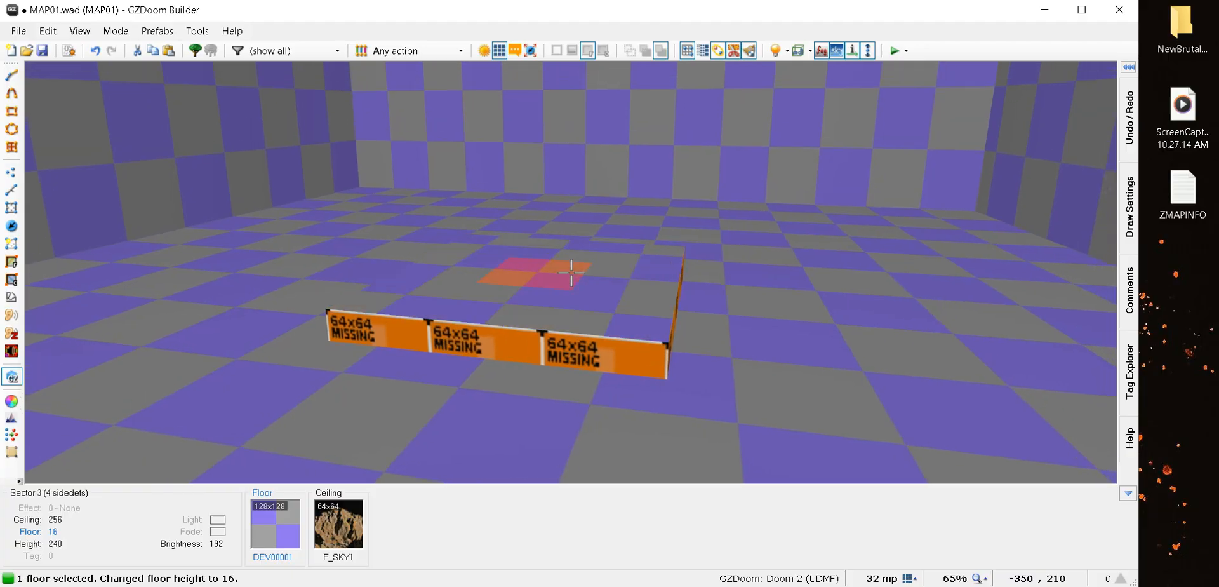
{"action": "scroll", "coordinate": [572, 273], "scroll_direction": "up", "scroll_amount": 1}
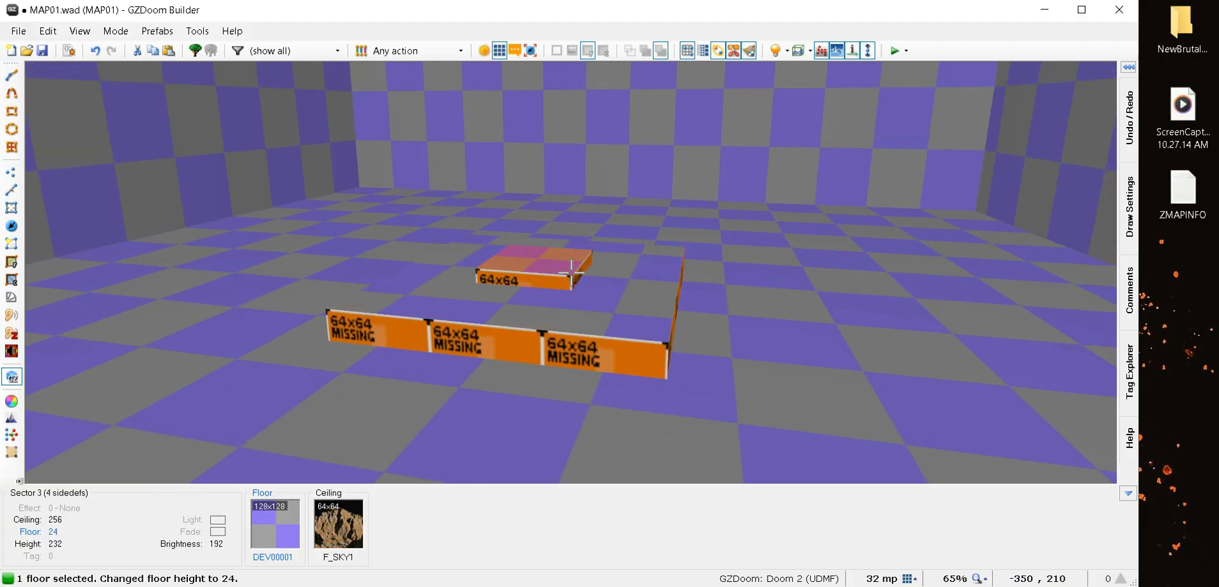
{"action": "left_click", "coordinate": [572, 272]}
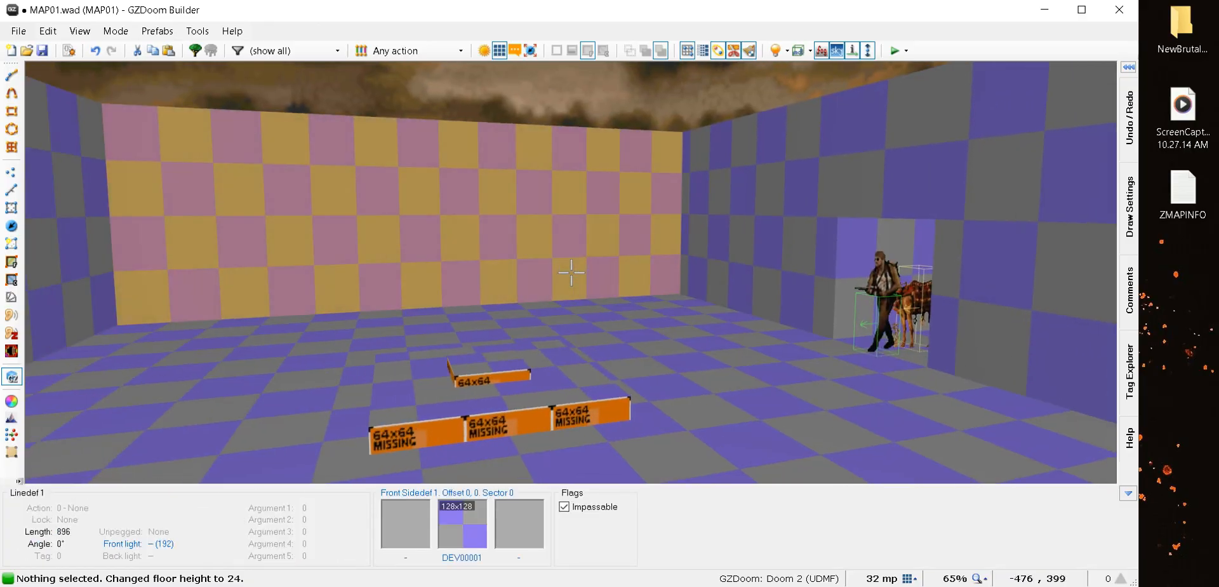
Copy the room floor's DEV00001 texture and paste it onto the south and east sides of the outer platform
{"action": "key", "text": "e"}
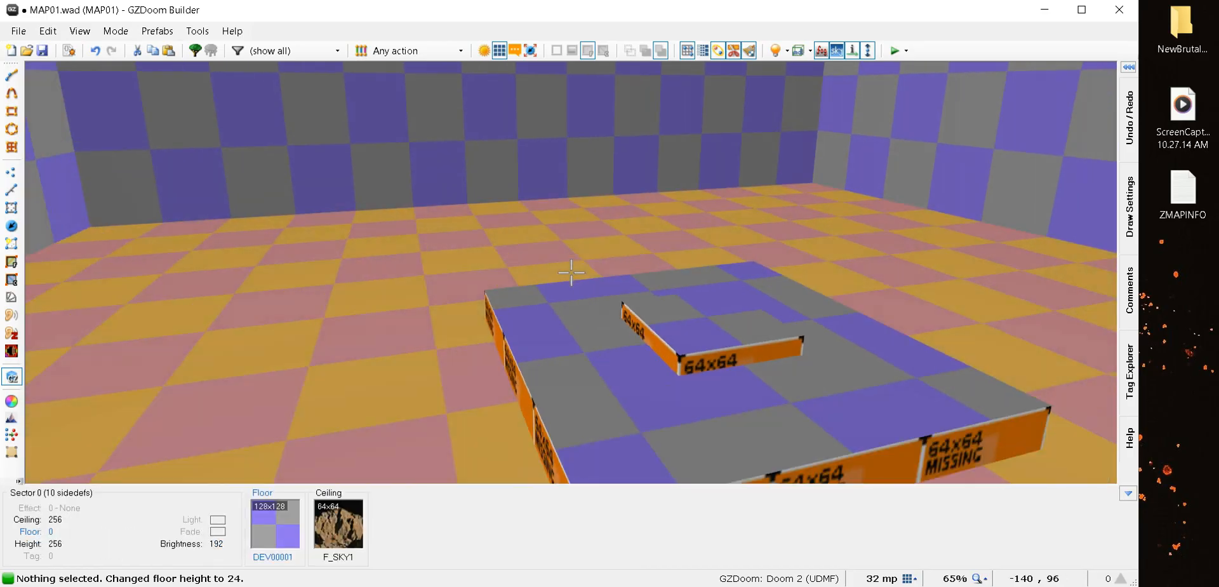
{"action": "key", "text": "e"}
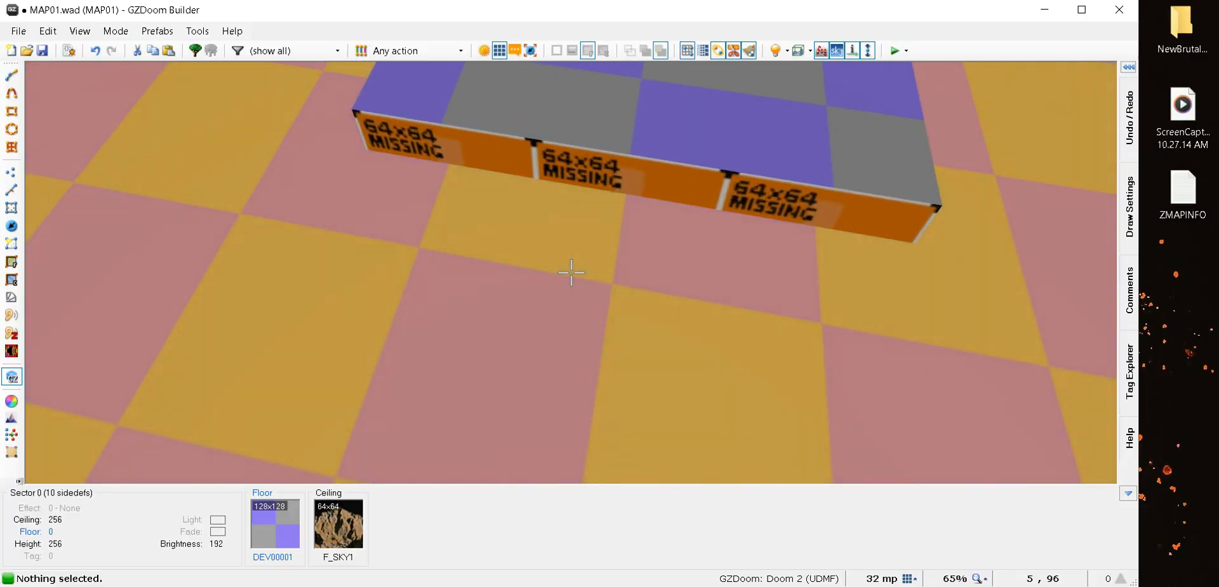
{"action": "key", "text": "ctrl+c"}
{"action": "key", "text": "ctrl+v"}
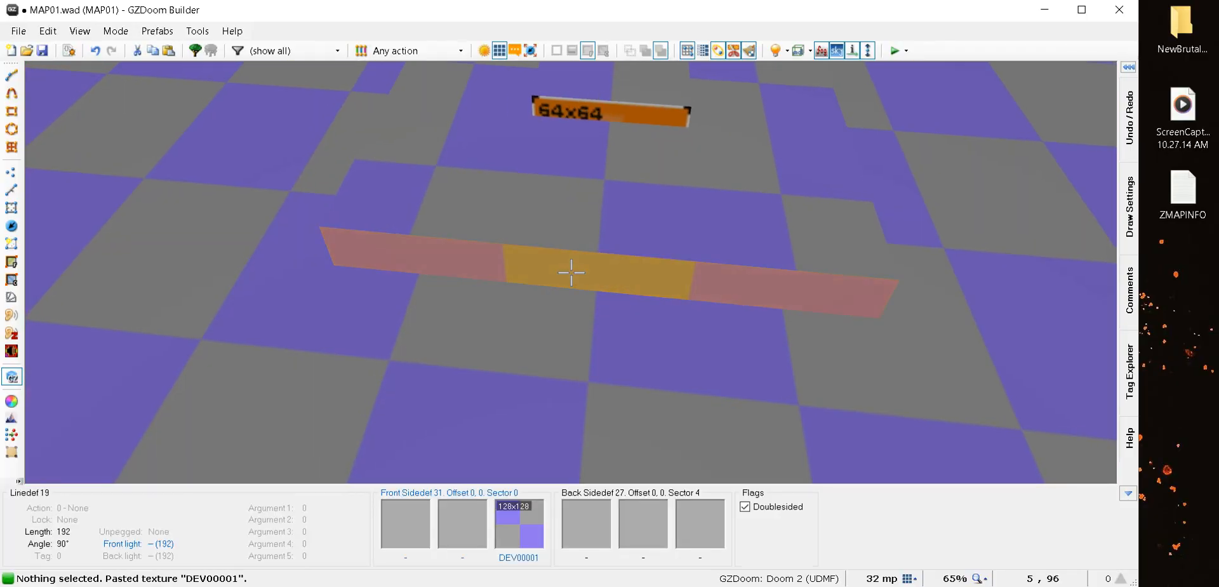
{"action": "key", "text": "e"}
{"action": "key", "text": "d"}
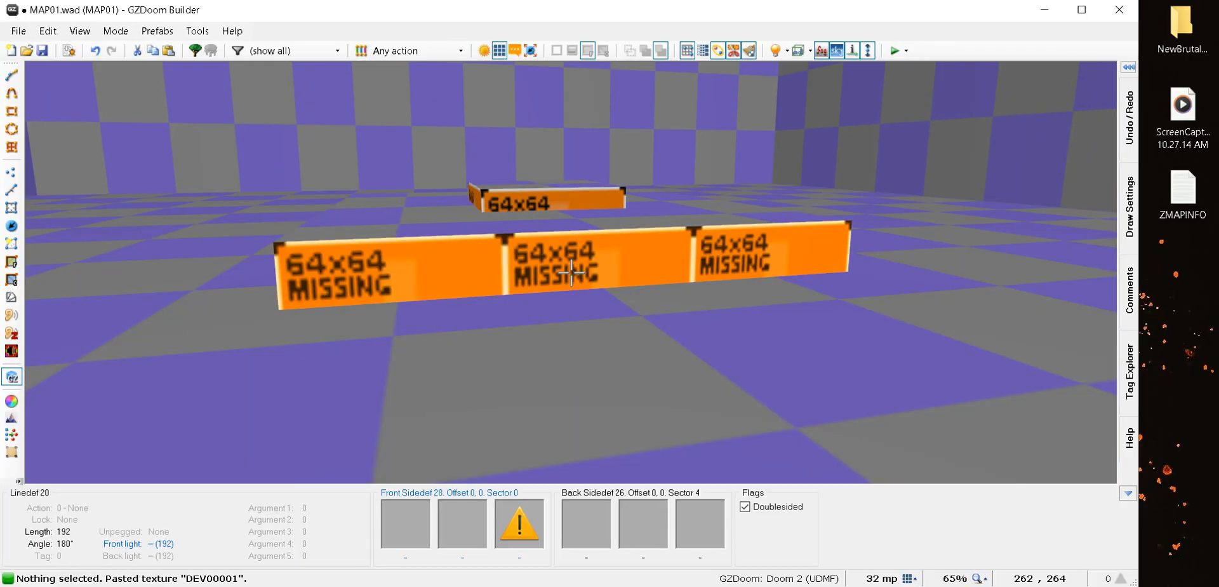
{"action": "key", "text": "ctrl+v"}
Paste the DEV00001 texture onto the remaining untextured outer sides of the larger platform
{"action": "key", "text": "f"}
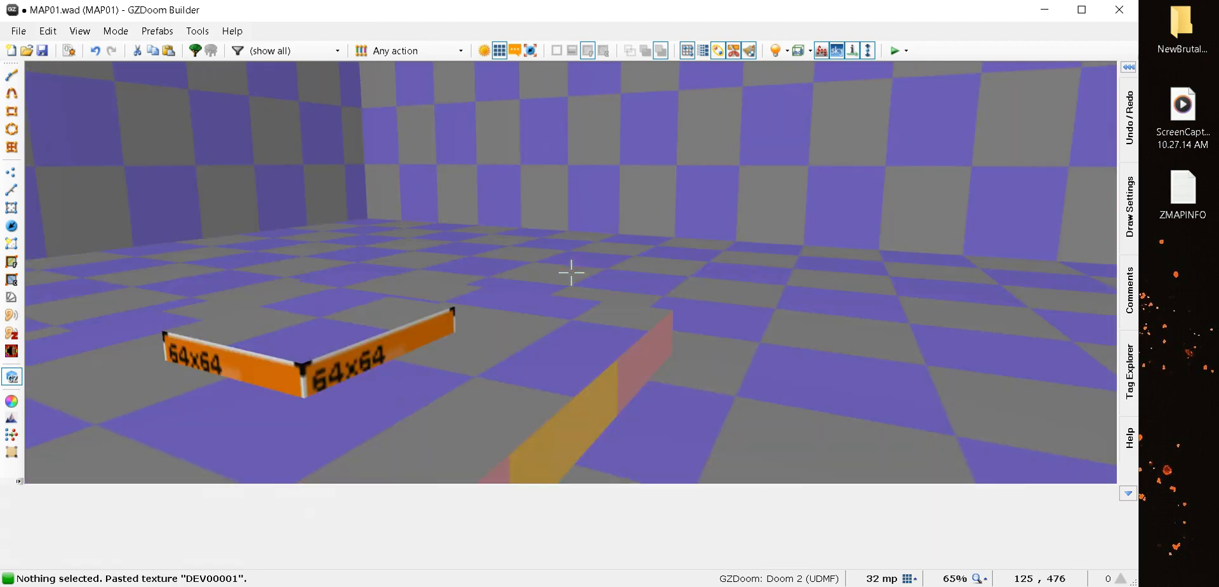
{"action": "key", "text": "f"}
{"action": "key", "text": "e"}
{"action": "key", "text": "d"}
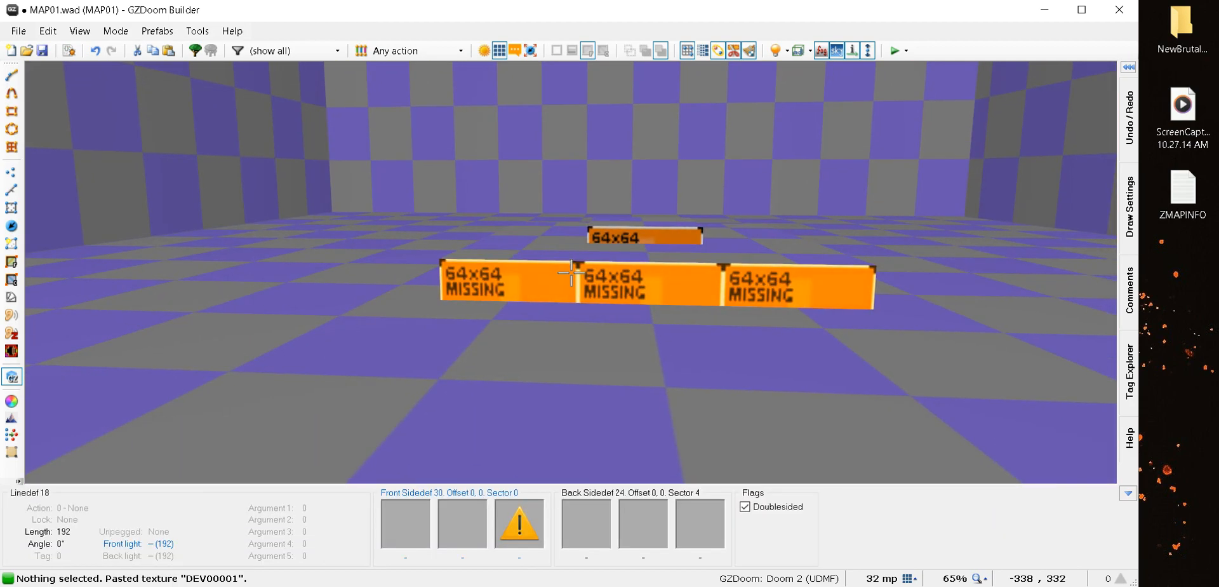
{"action": "key", "text": "ctrl+v"}
{"action": "key", "text": "e"}
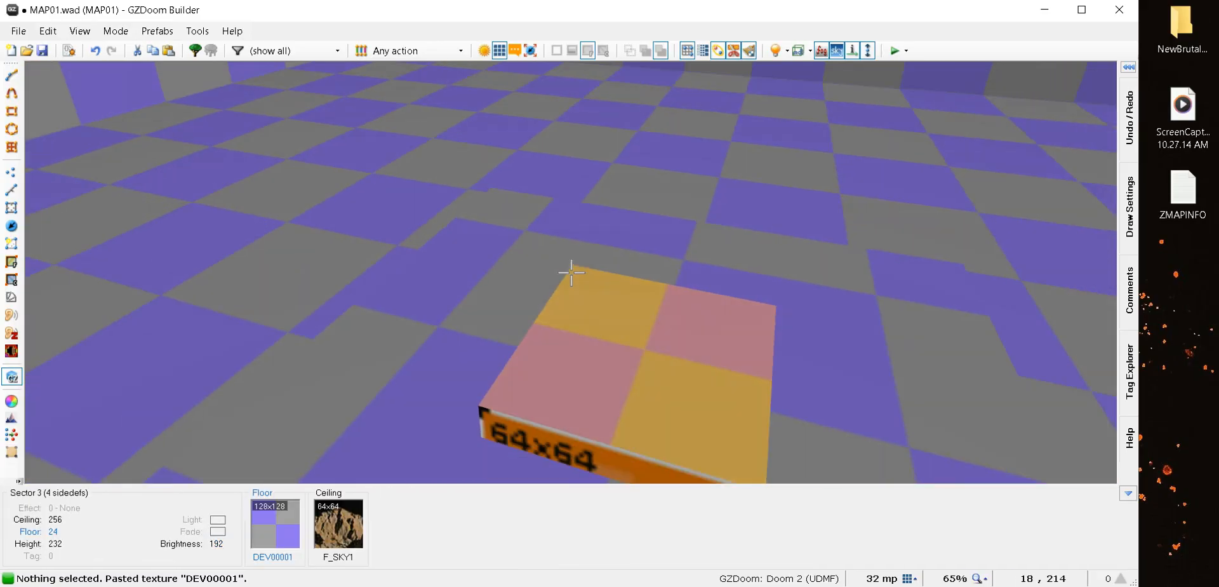
{"action": "key", "text": "d"}
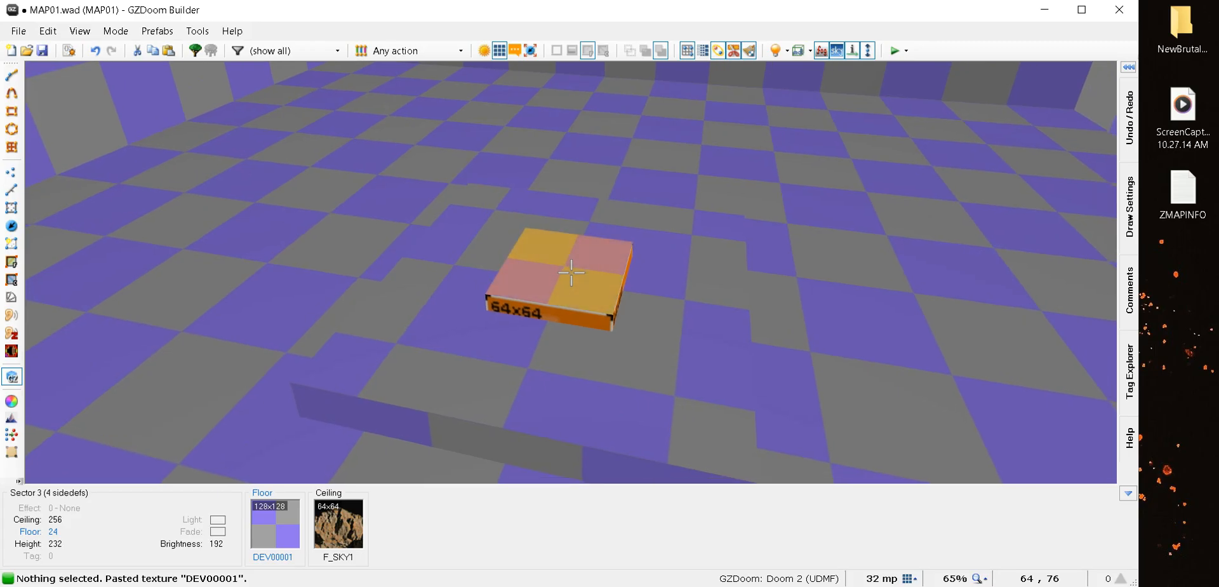
Set the inner square's floor texture to PWTX0629 from the POWERSLAVE.pk3 textures
{"action": "right_click", "coordinate": [572, 272]}
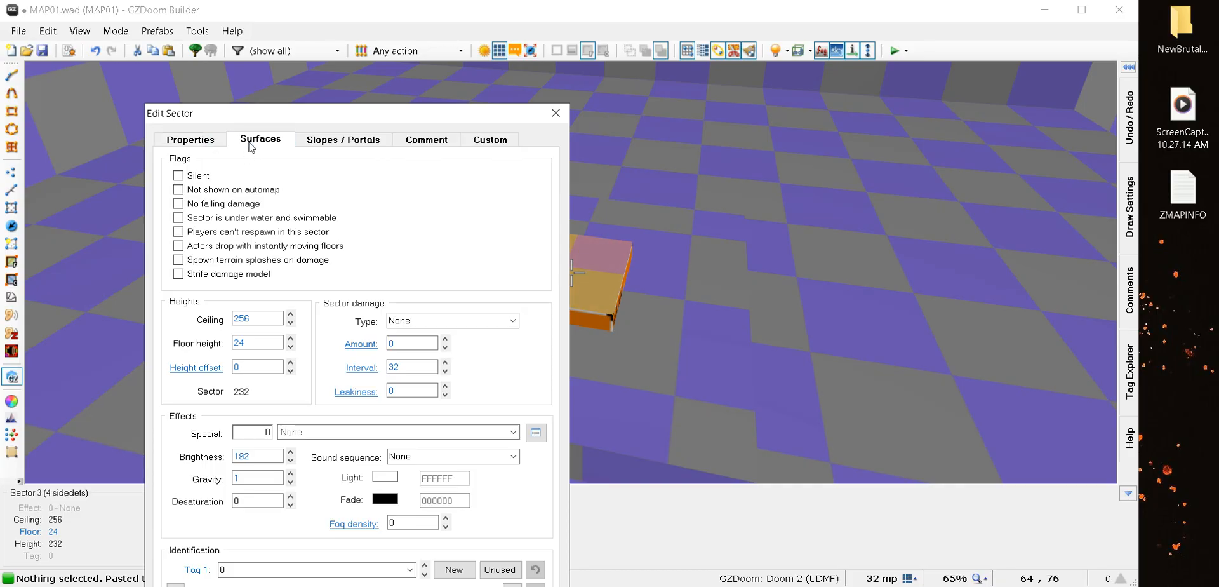
{"action": "left_click", "coordinate": [252, 144]}
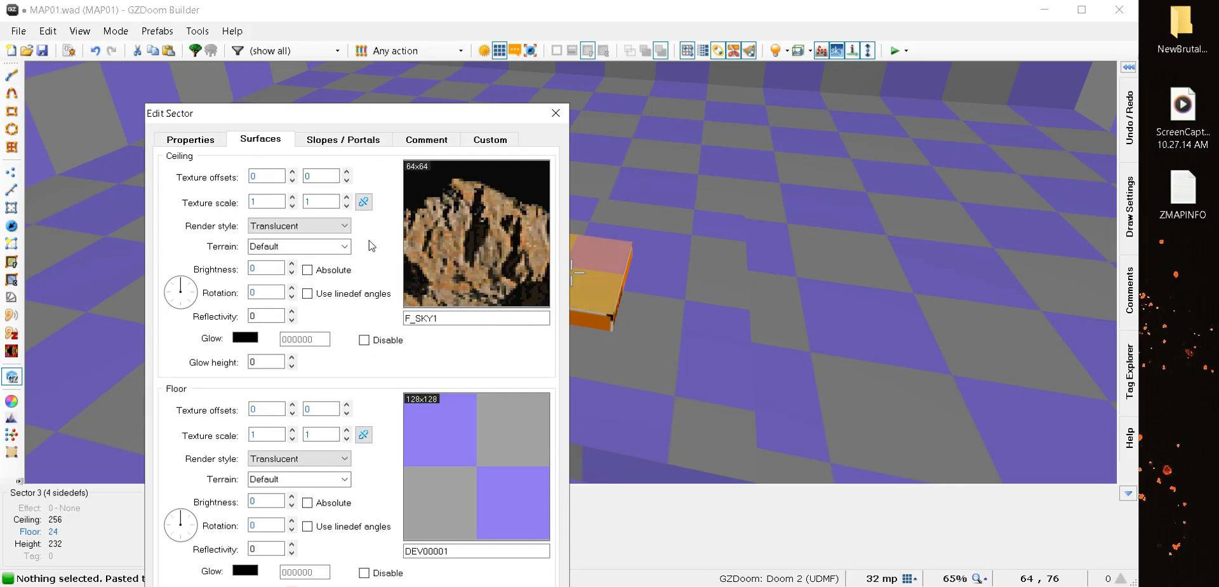
{"action": "left_click", "coordinate": [520, 487]}
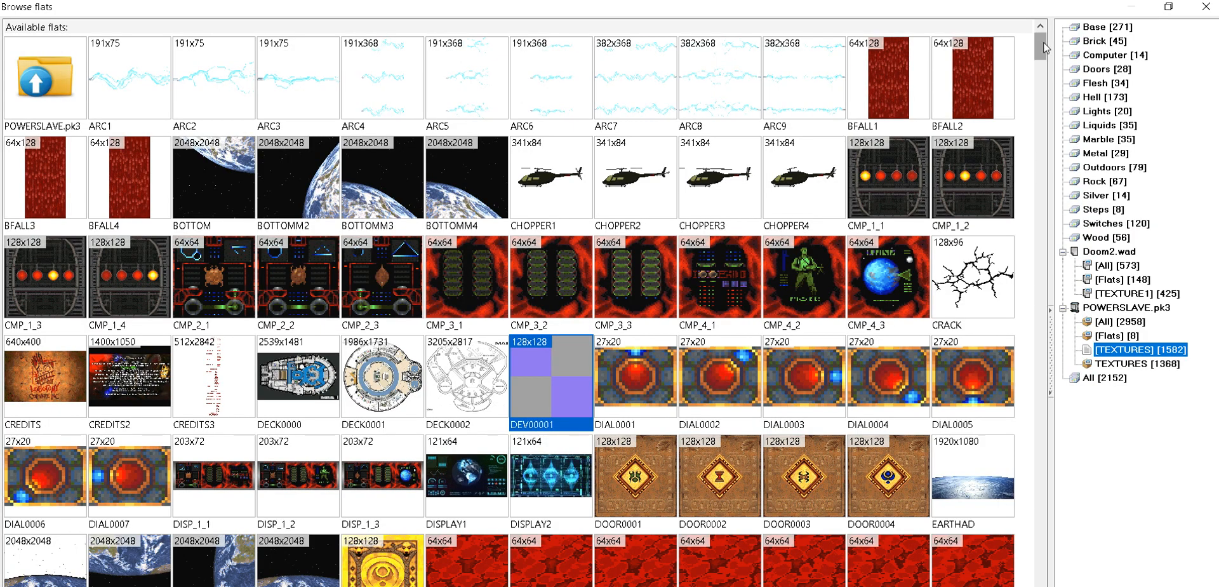
{"action": "left_click_drag", "start_coordinate": [1041, 48], "coordinate": [1017, 553]}
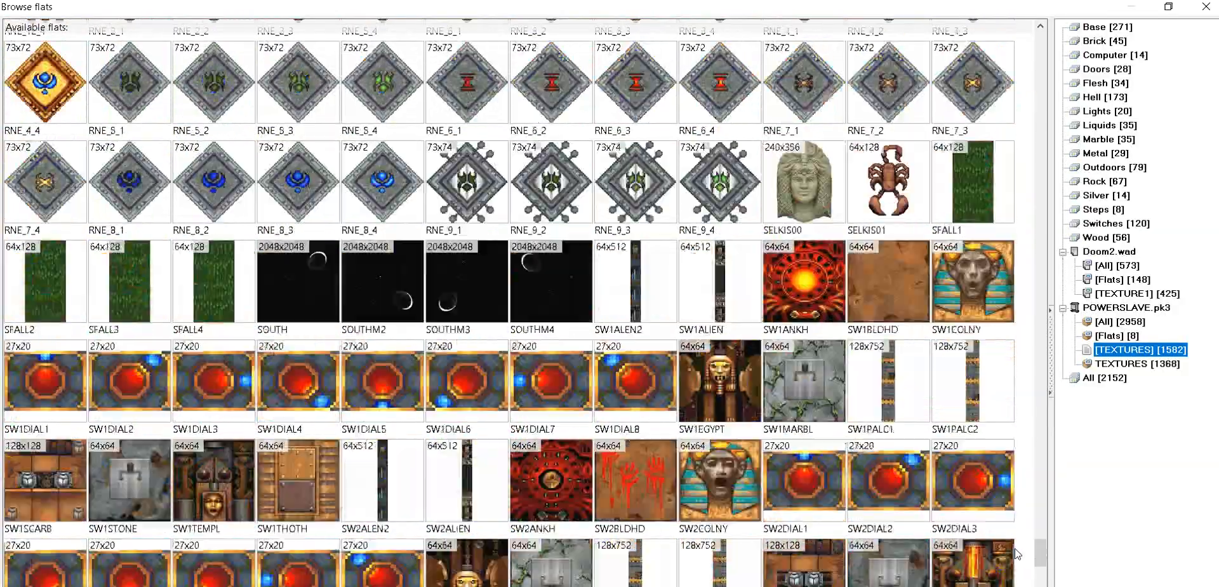
{"action": "scroll", "coordinate": [1017, 553], "scroll_direction": "up", "scroll_amount": 4}
{"action": "scroll", "coordinate": [1016, 553], "scroll_direction": "up", "scroll_amount": 3}
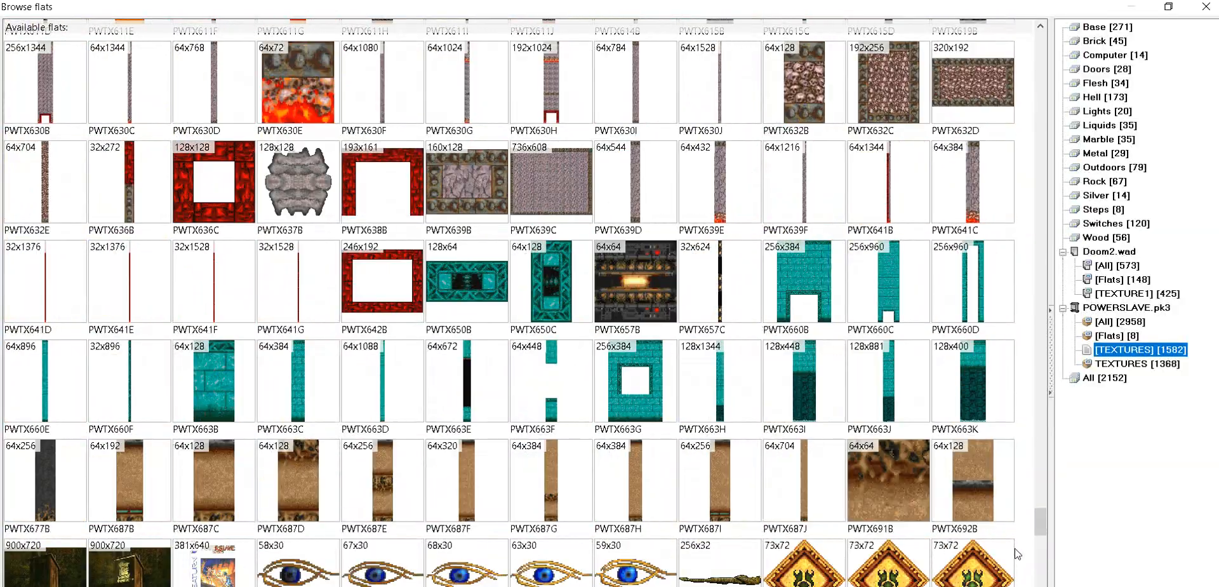
{"action": "scroll", "coordinate": [1017, 554], "scroll_direction": "up", "scroll_amount": 3}
{"action": "scroll", "coordinate": [1016, 553], "scroll_direction": "up", "scroll_amount": 9}
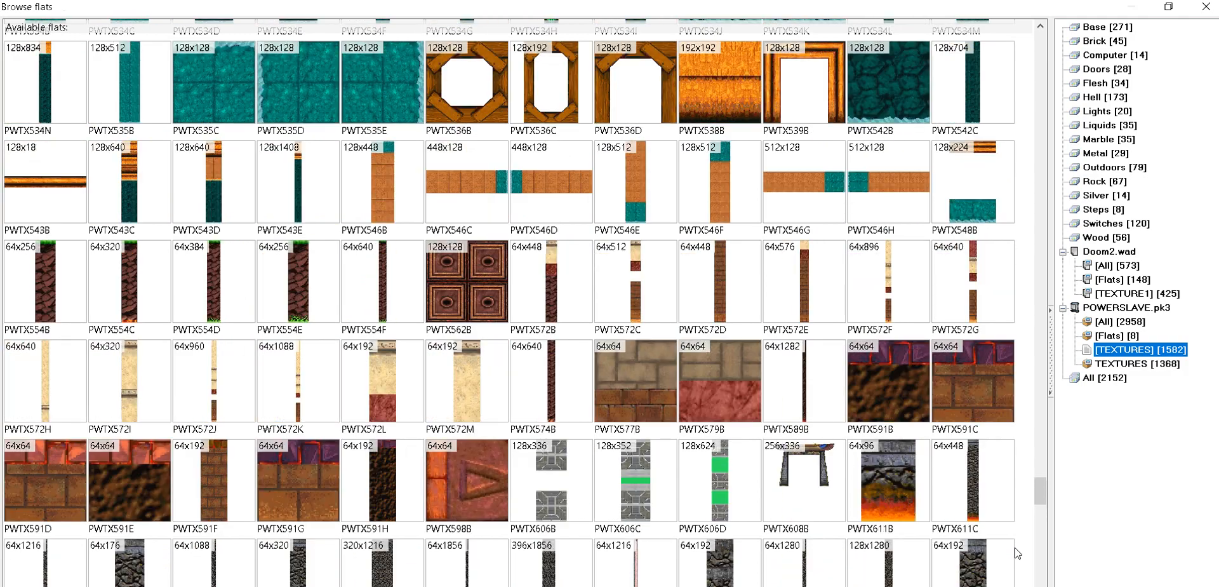
{"action": "scroll", "coordinate": [1016, 552], "scroll_direction": "up", "scroll_amount": 2}
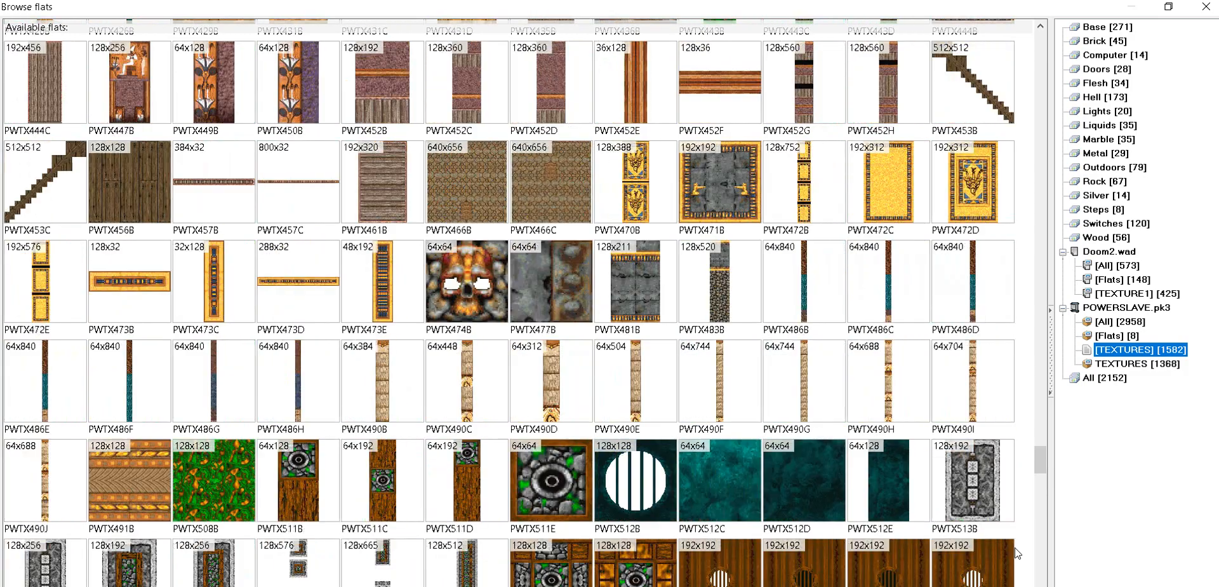
{"action": "scroll", "coordinate": [1016, 553], "scroll_direction": "up", "scroll_amount": 5}
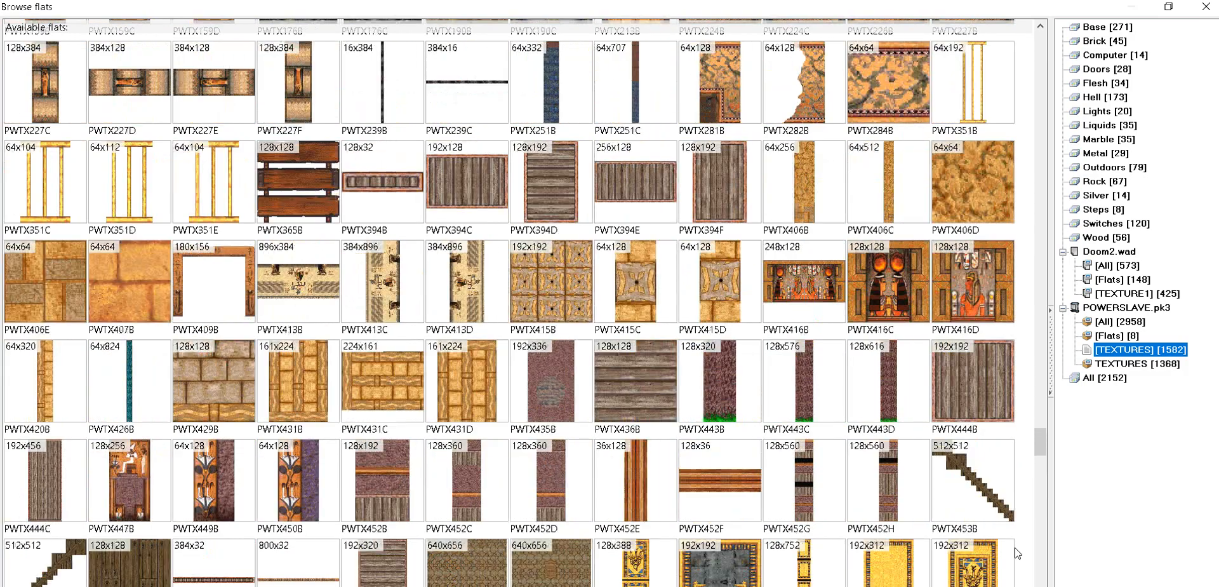
{"action": "scroll", "coordinate": [1017, 553], "scroll_direction": "up", "scroll_amount": 3}
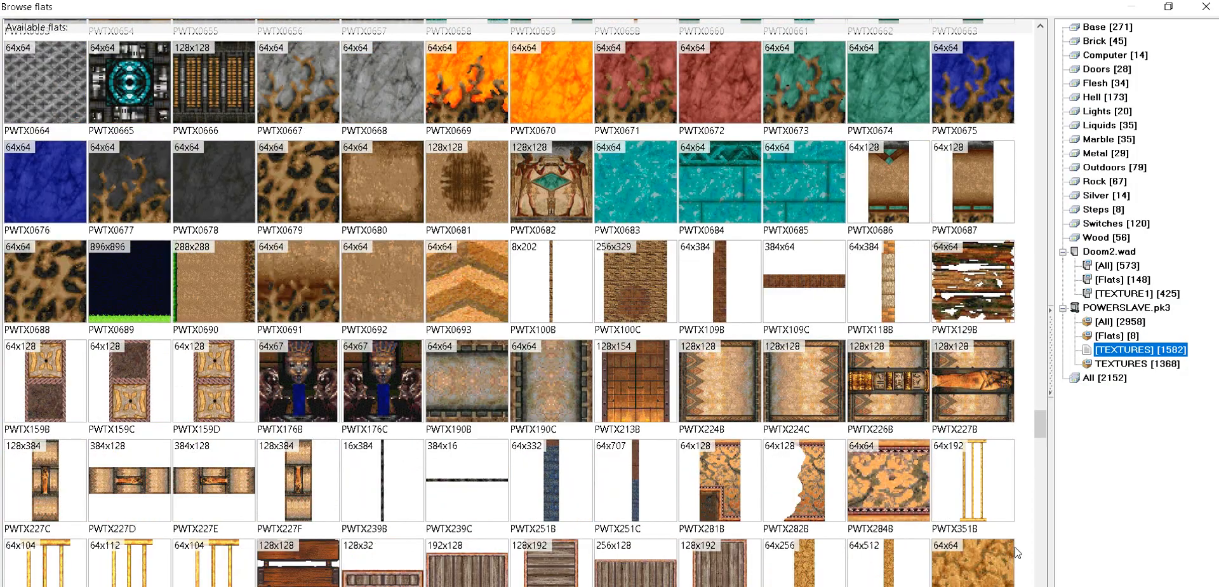
{"action": "scroll", "coordinate": [1016, 553], "scroll_direction": "up", "scroll_amount": 1}
{"action": "scroll", "coordinate": [1017, 552], "scroll_direction": "up", "scroll_amount": 2}
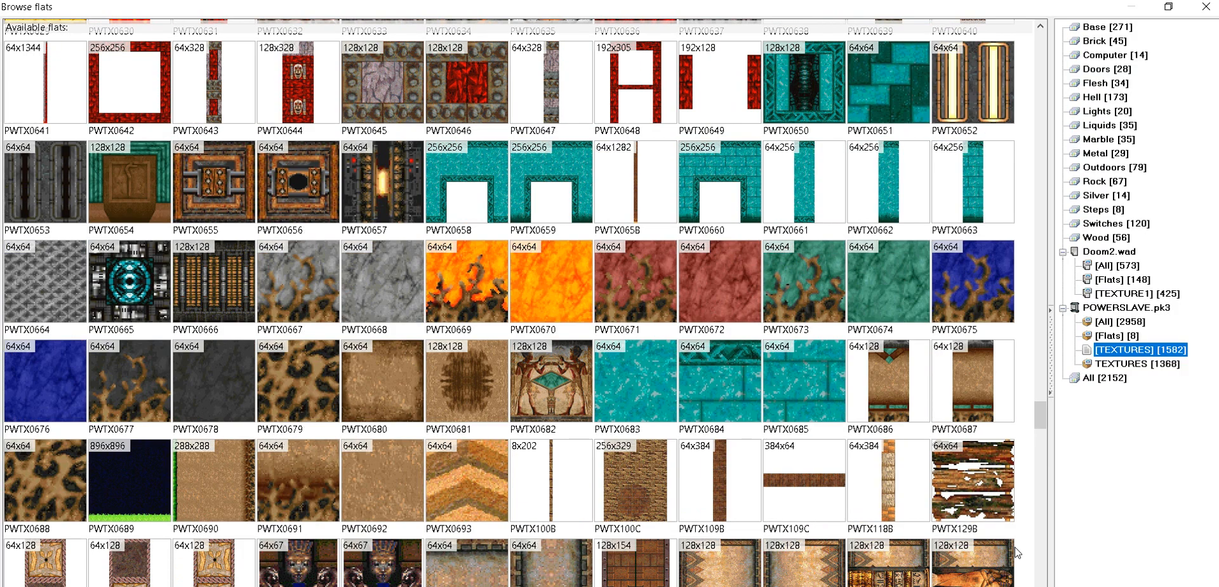
{"action": "scroll", "coordinate": [1016, 553], "scroll_direction": "up", "scroll_amount": 2}
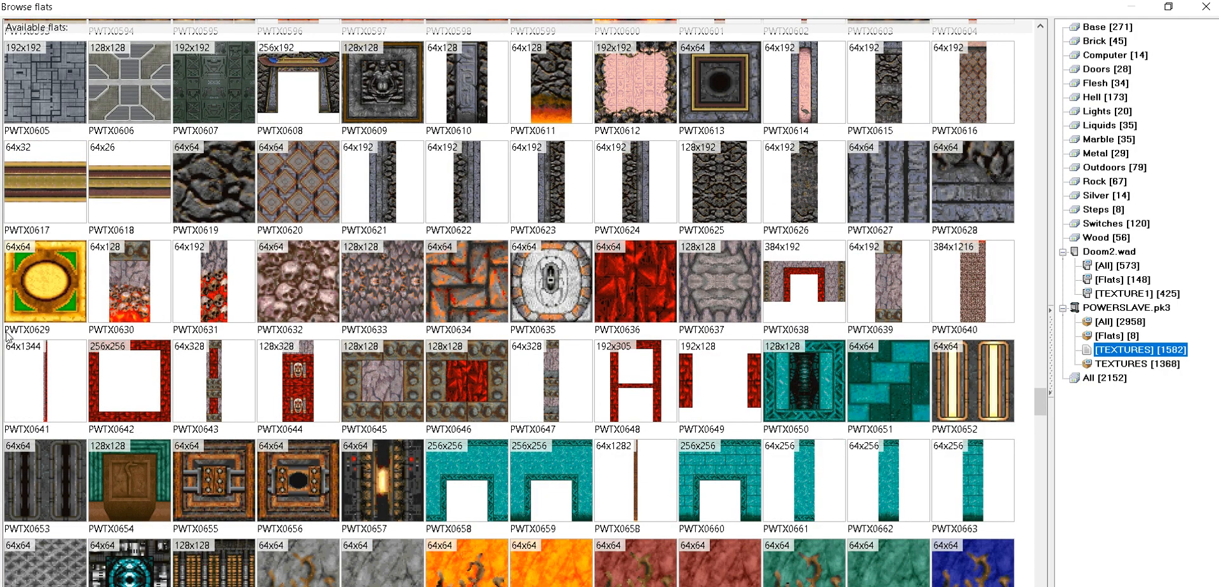
{"action": "left_click", "coordinate": [50, 288]}
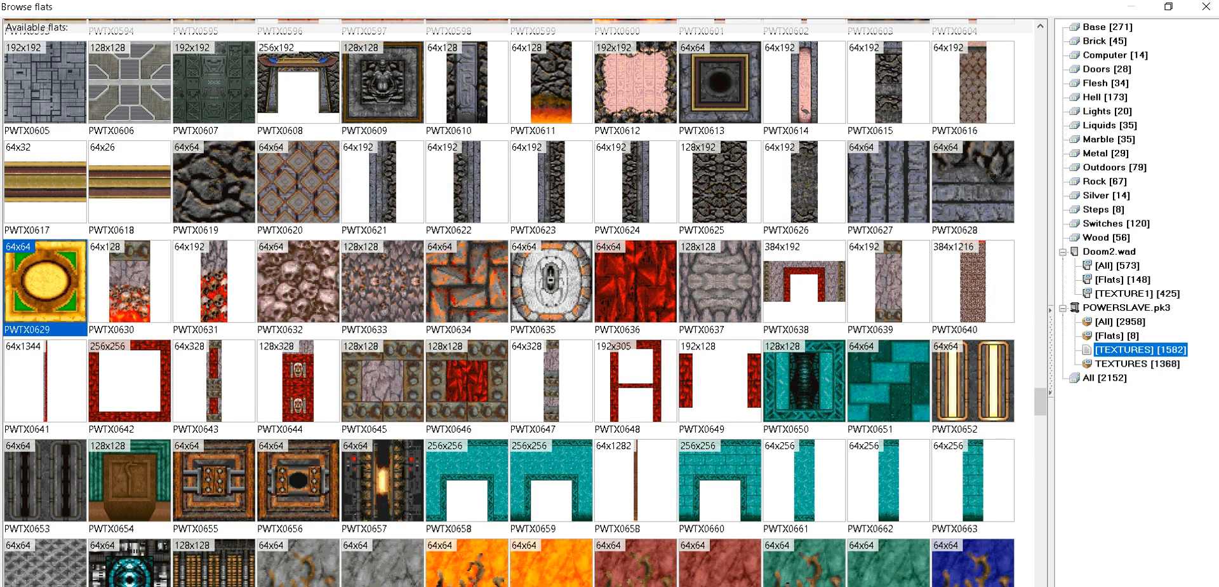
{"action": "key", "text": "Return"}
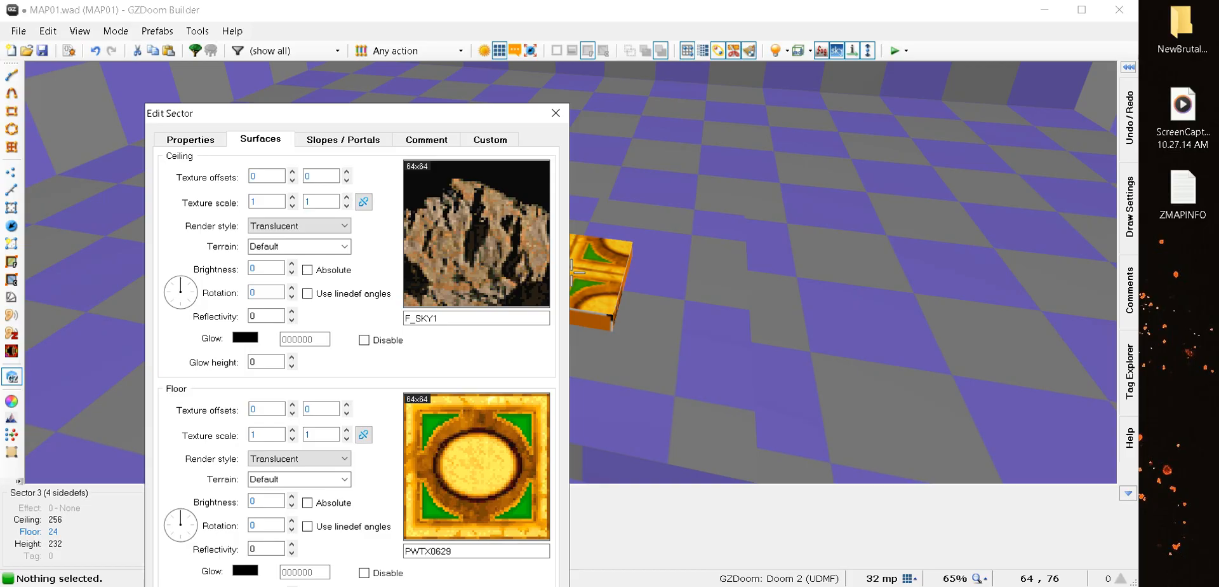
{"action": "key", "text": "Return"}
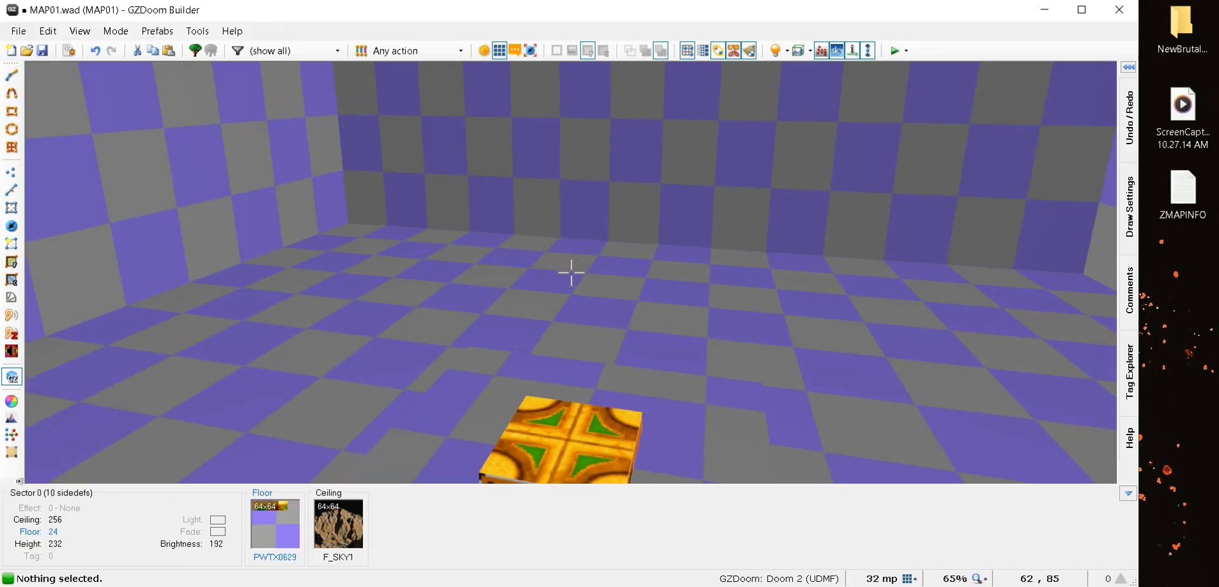
Shift the inner square's floor texture to offsets 32, 32 so that its pattern is centred on the platform
{"action": "key", "text": "e"}
{"action": "key", "text": "d"}
{"action": "key", "text": "Left"}
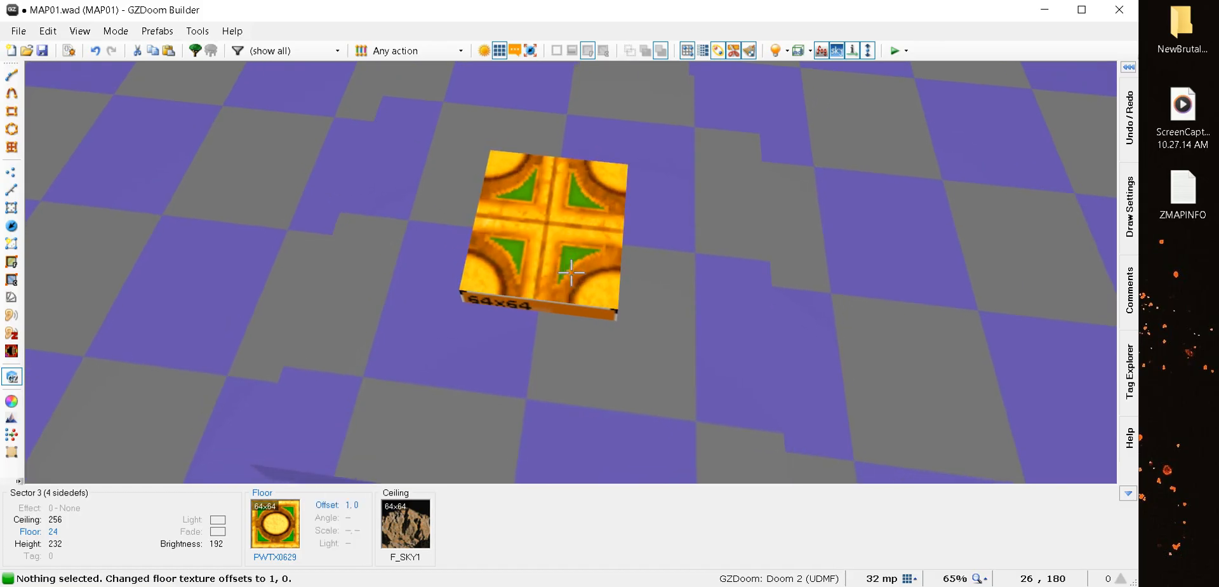
{"action": "key", "text": "Left"}
{"action": "key", "text": "Left"}
{"action": "key", "text": "Left"}
{"action": "key", "text": "Left"}
{"action": "key", "text": "Left"}
{"action": "key", "text": "Left"}
{"action": "key", "text": "Left"}
{"action": "key", "text": "Left"}
{"action": "key", "text": "Left"}
{"action": "key", "text": "Left"}
{"action": "key", "text": "Left"}
{"action": "key", "text": "Left"}
{"action": "key", "text": "Left"}
{"action": "key", "text": "Left"}
{"action": "key", "text": "Left"}
{"action": "key", "text": "Left"}
{"action": "key", "text": "Left"}
{"action": "key", "text": "Left"}
{"action": "key", "text": "Left"}
{"action": "key", "text": "Left"}
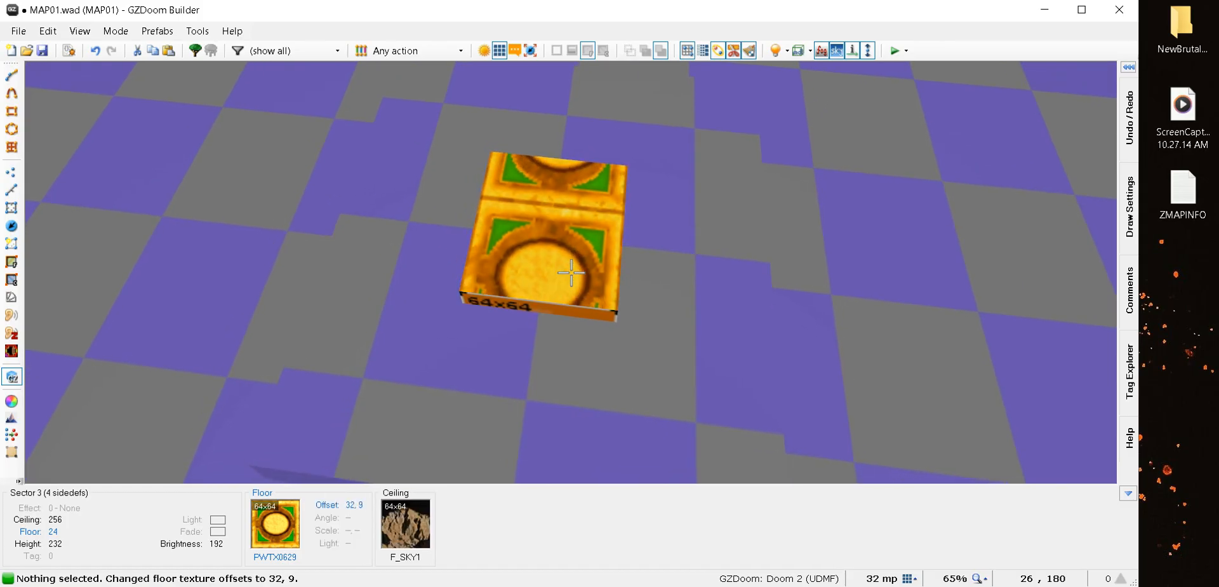
{"action": "key", "text": "Up"}
{"action": "key", "text": "Up"}
{"action": "key", "text": "Up"}
{"action": "key", "text": "Up"}
{"action": "key", "text": "Up"}
{"action": "key", "text": "Up"}
{"action": "key", "text": "Up"}
{"action": "key", "text": "Up"}
{"action": "key", "text": "Up"}
{"action": "key", "text": "Up"}
{"action": "key", "text": "Up"}
{"action": "key", "text": "Up"}
{"action": "key", "text": "Up"}
{"action": "key", "text": "Up"}
{"action": "key", "text": "Up"}
{"action": "key", "text": "Up"}
{"action": "key", "text": "Up"}
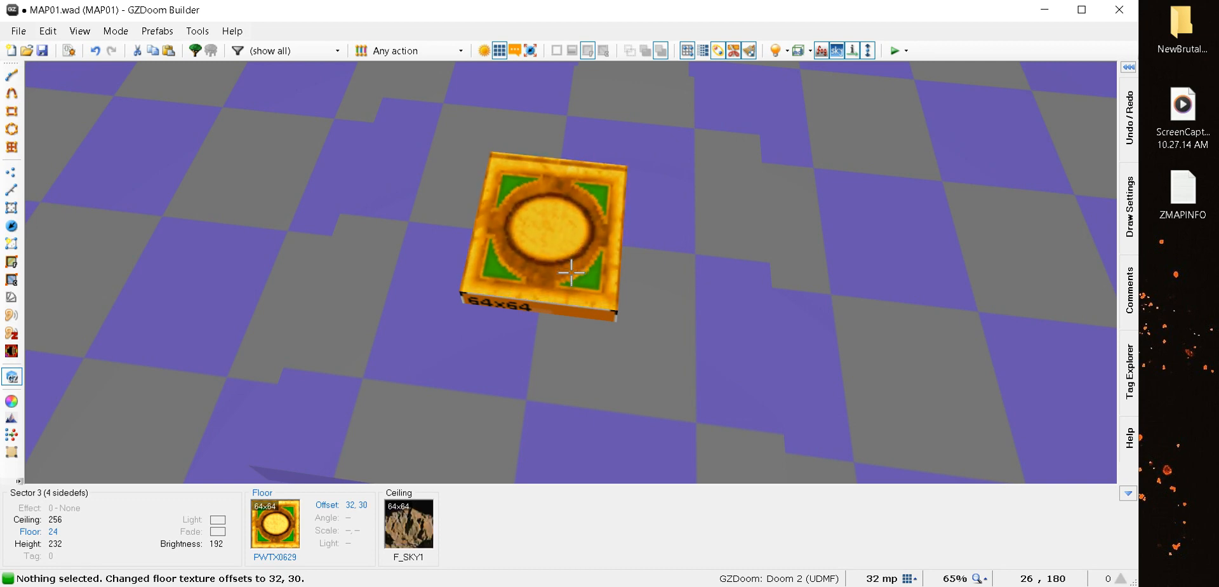
Copy the inner square's PWTX0629 floor texture and paste it onto two of that platform's untextured sides
{"action": "key", "text": "w"}
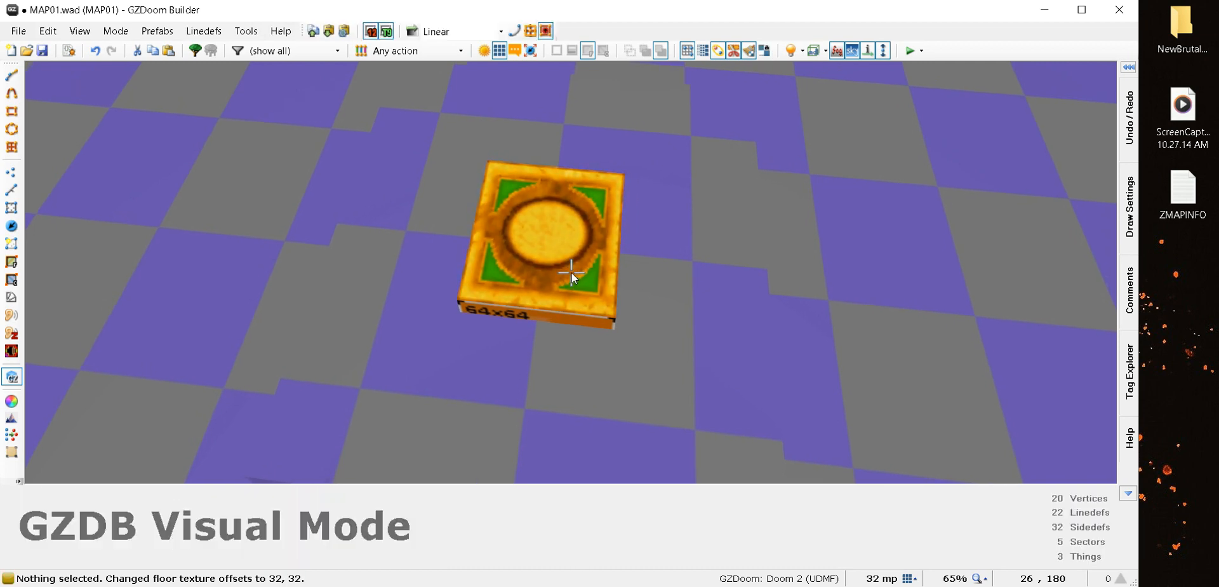
{"action": "key", "text": "w"}
{"action": "key", "text": "d"}
{"action": "key", "text": "e"}
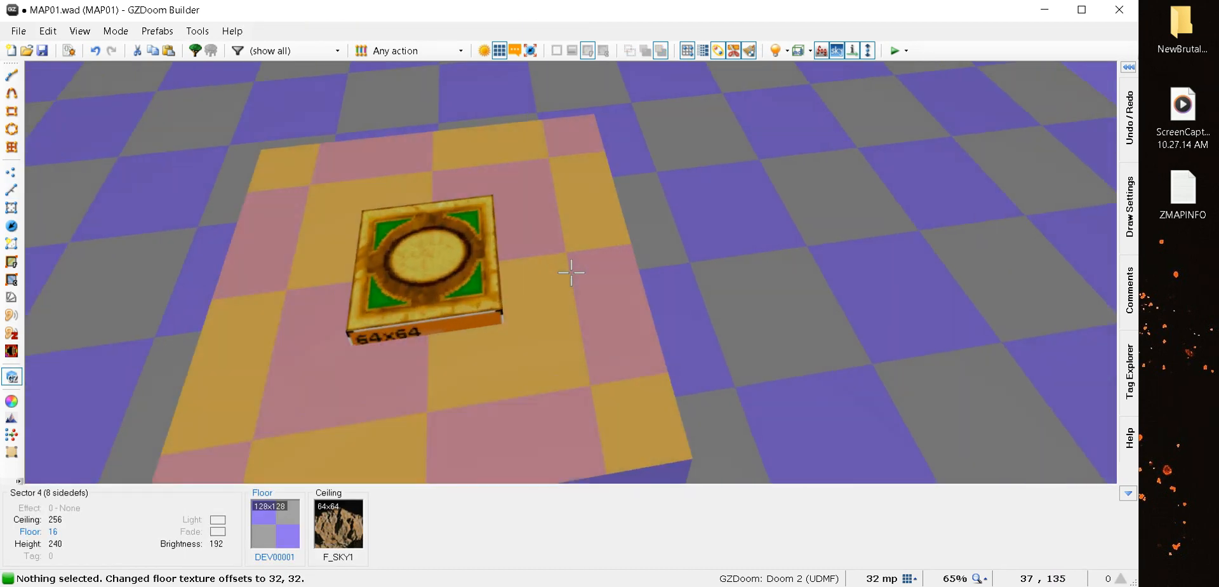
{"action": "key", "text": "e"}
{"action": "key", "text": "d"}
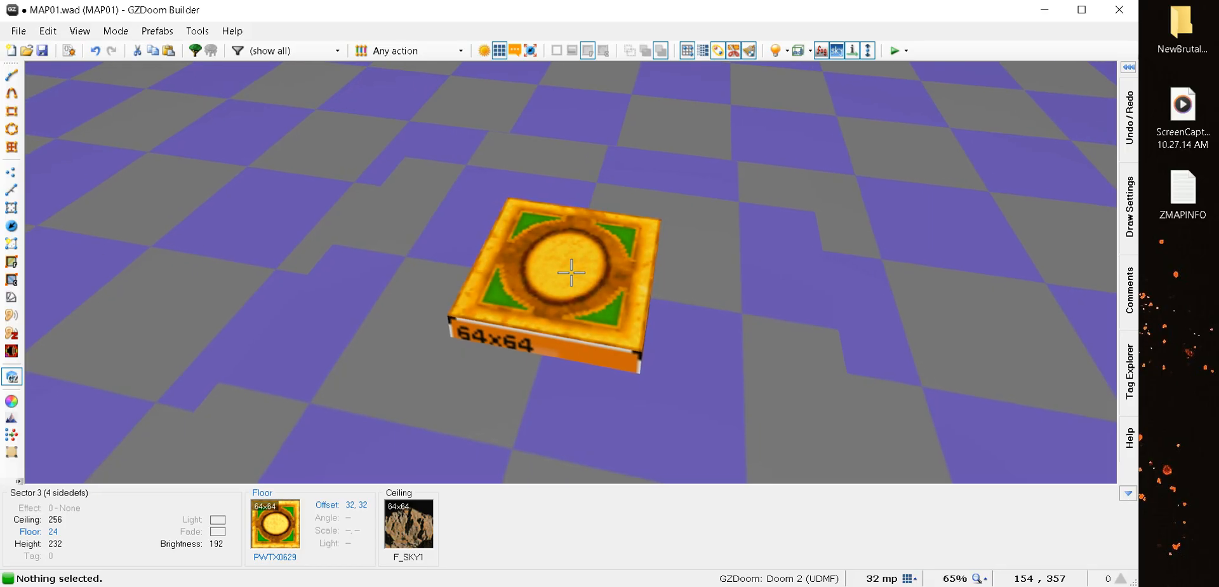
{"action": "key", "text": "ctrl+c"}
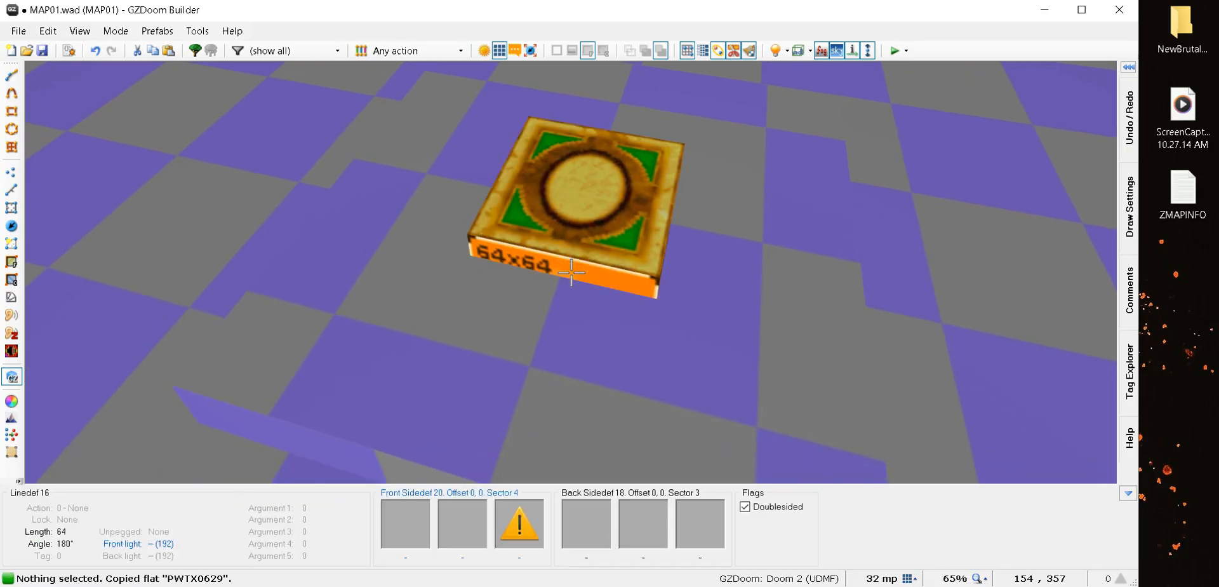
{"action": "key", "text": "ctrl+v"}
{"action": "key", "text": "w"}
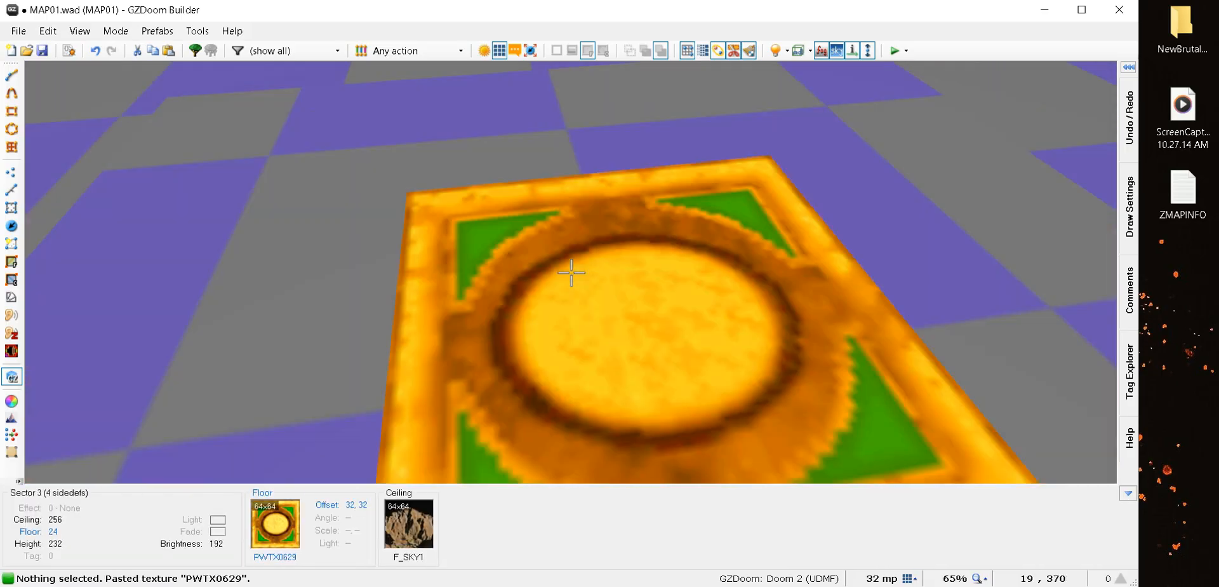
{"action": "key", "text": "ctrl+v"}
Paste the PWTX0629 texture onto the remaining two untextured sides of the inner platform
{"action": "key", "text": "w"}
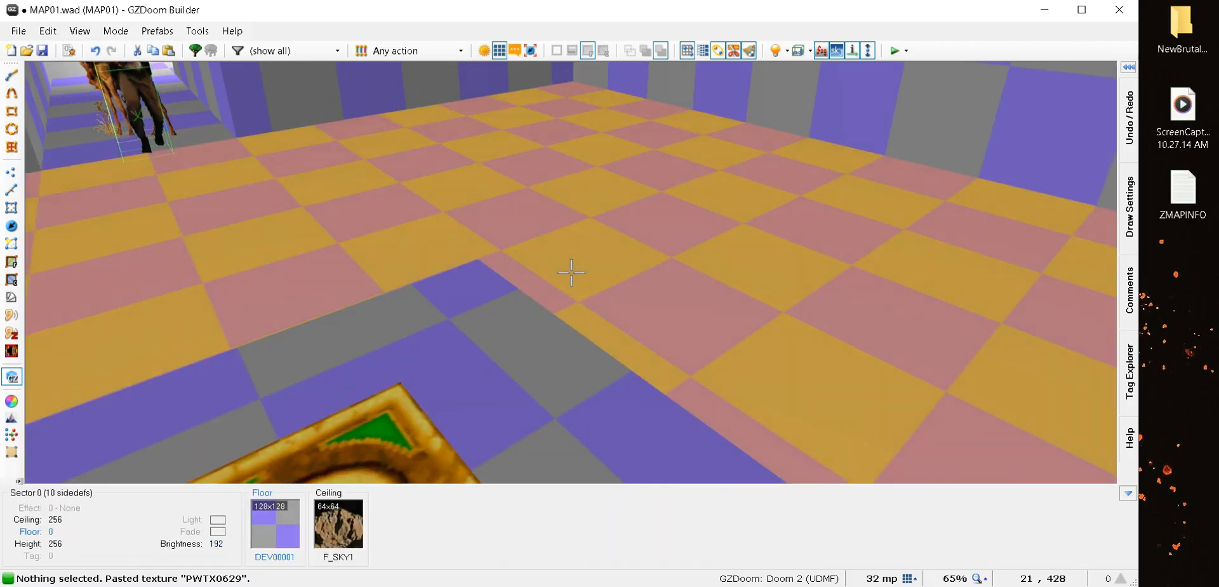
{"action": "key", "text": "w"}
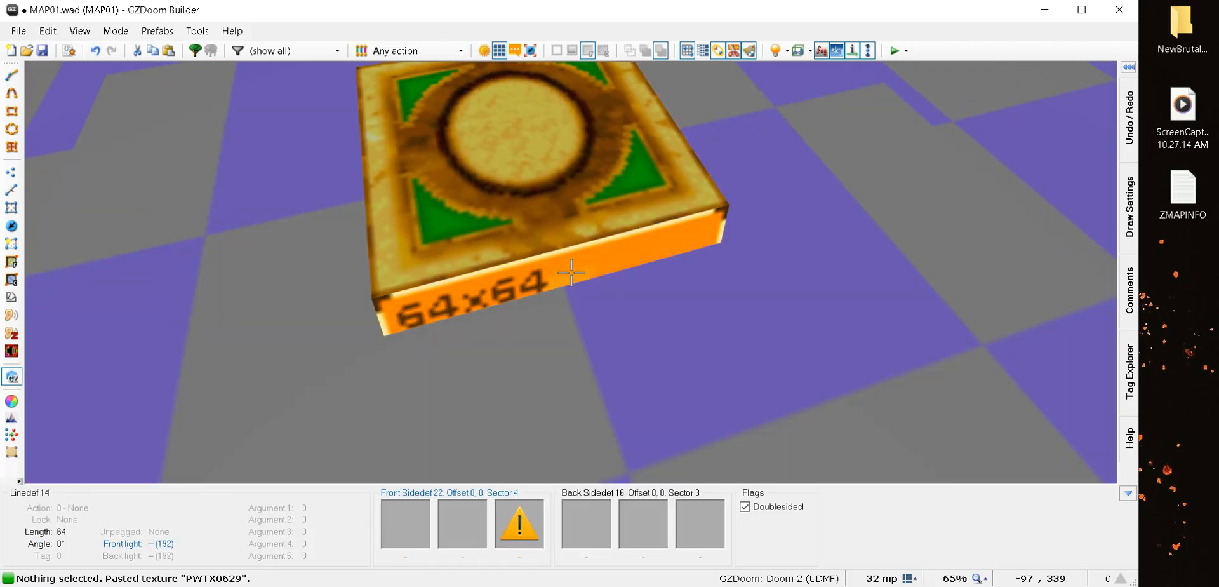
{"action": "key", "text": "ctrl+v"}
{"action": "key", "text": "w"}
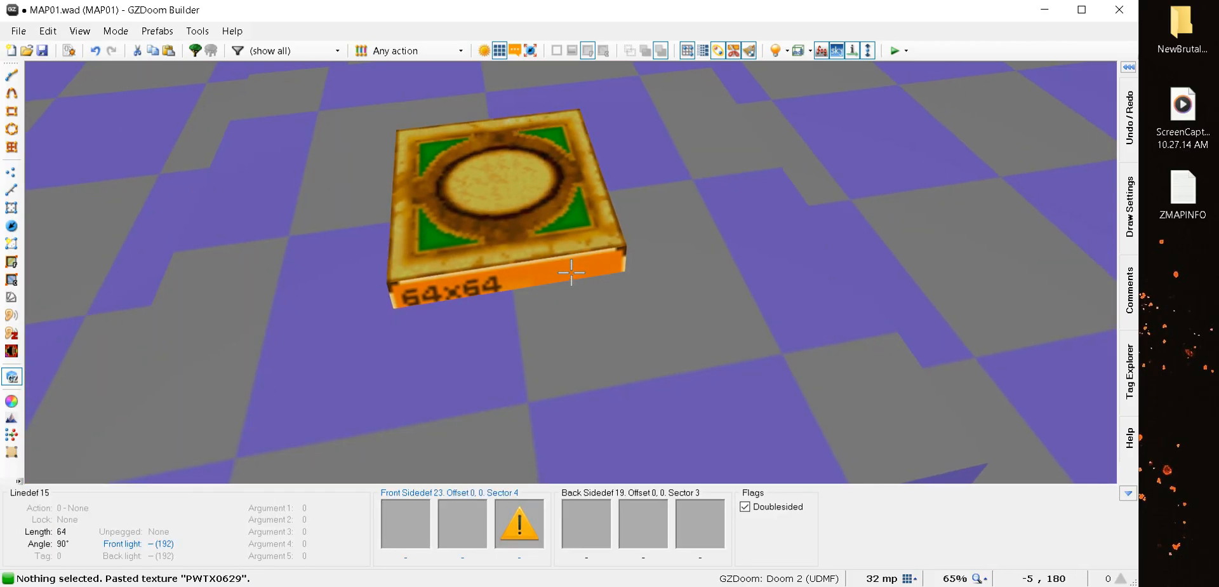
{"action": "key", "text": "ctrl+v"}
{"action": "key", "text": "w"}
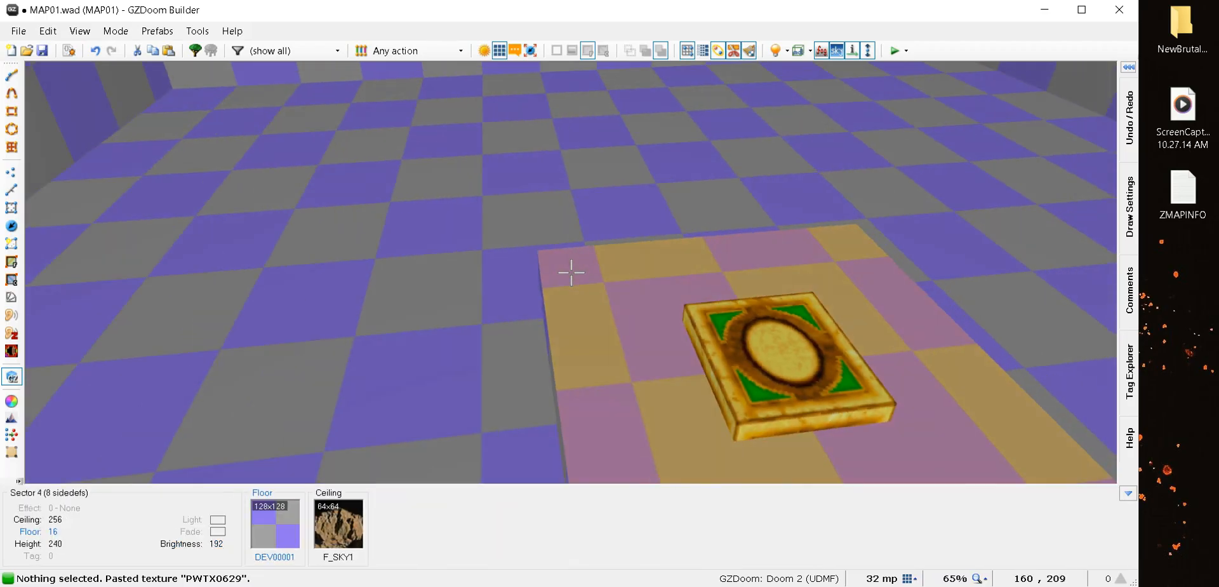
{"action": "key", "text": "s"}
{"action": "key", "text": "w"}
{"action": "key", "text": "s"}
{"action": "key", "text": "w"}
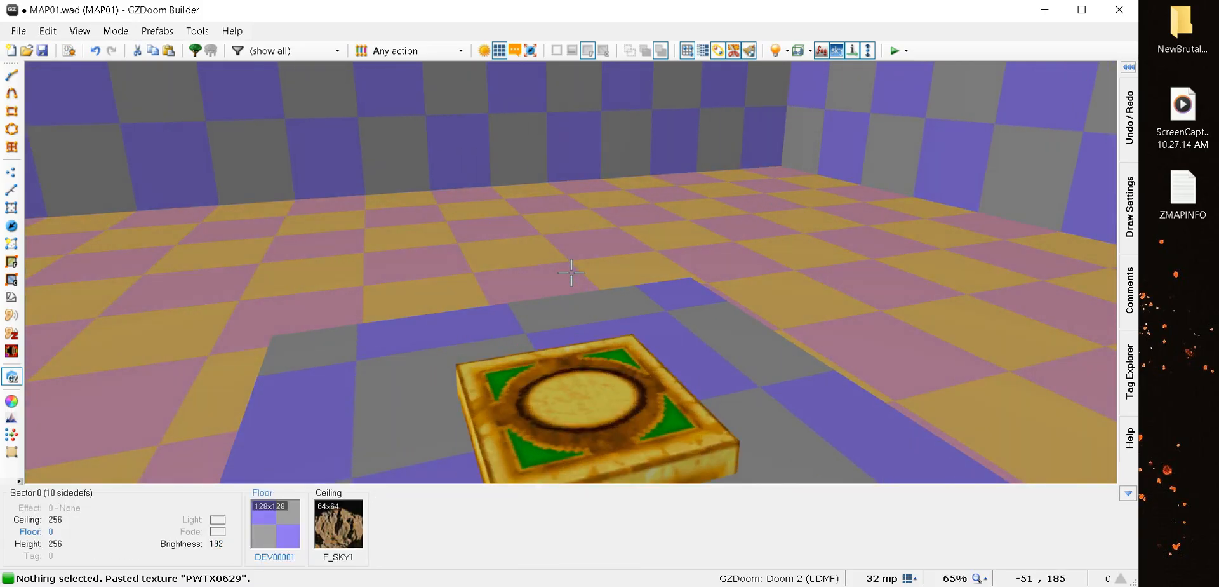
In the 2D sectors view, set the inner square's floor texture rotation to 90
{"action": "key", "text": "q"}
{"action": "scroll", "coordinate": [547, 261], "scroll_direction": "down", "scroll_amount": 3}
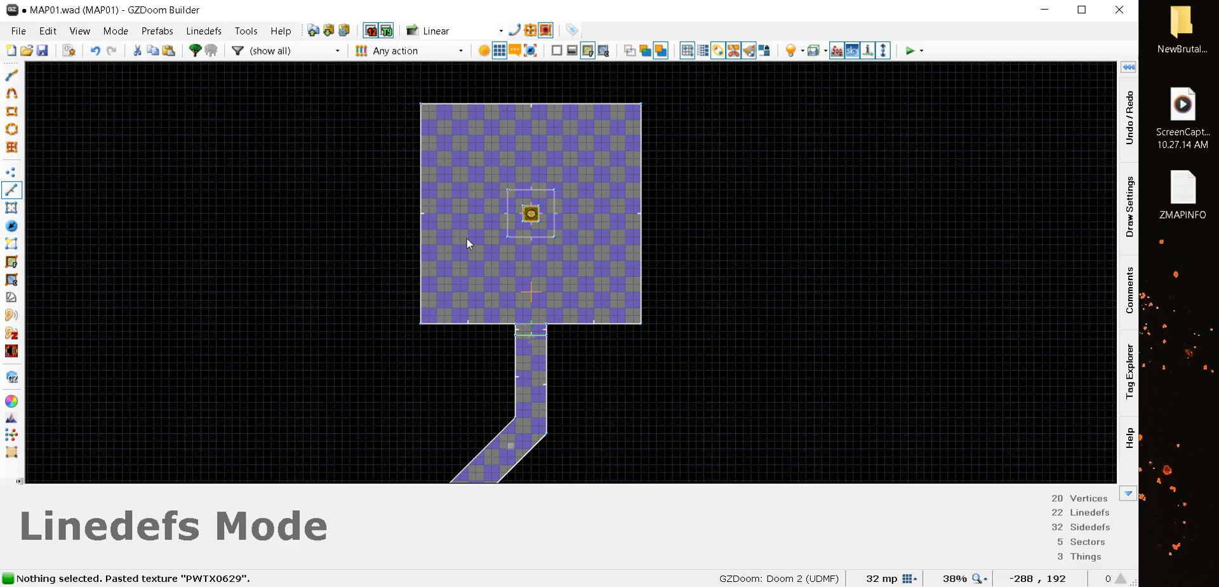
{"action": "scroll", "coordinate": [532, 213], "scroll_direction": "up", "scroll_amount": 10}
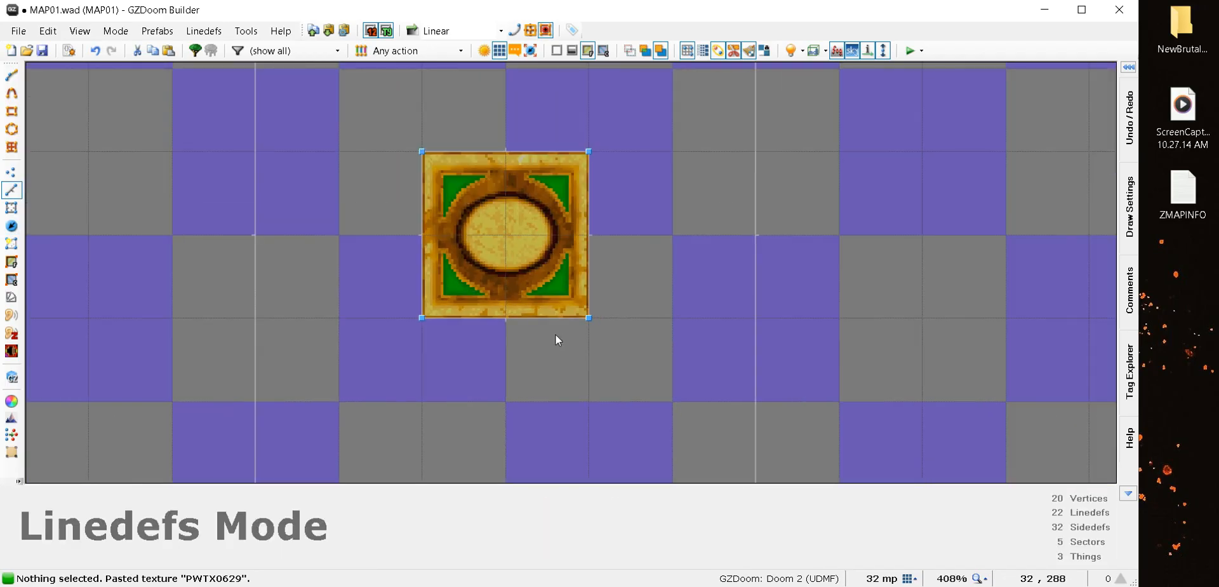
{"action": "left_click", "coordinate": [12, 207]}
{"action": "right_click", "coordinate": [527, 248]}
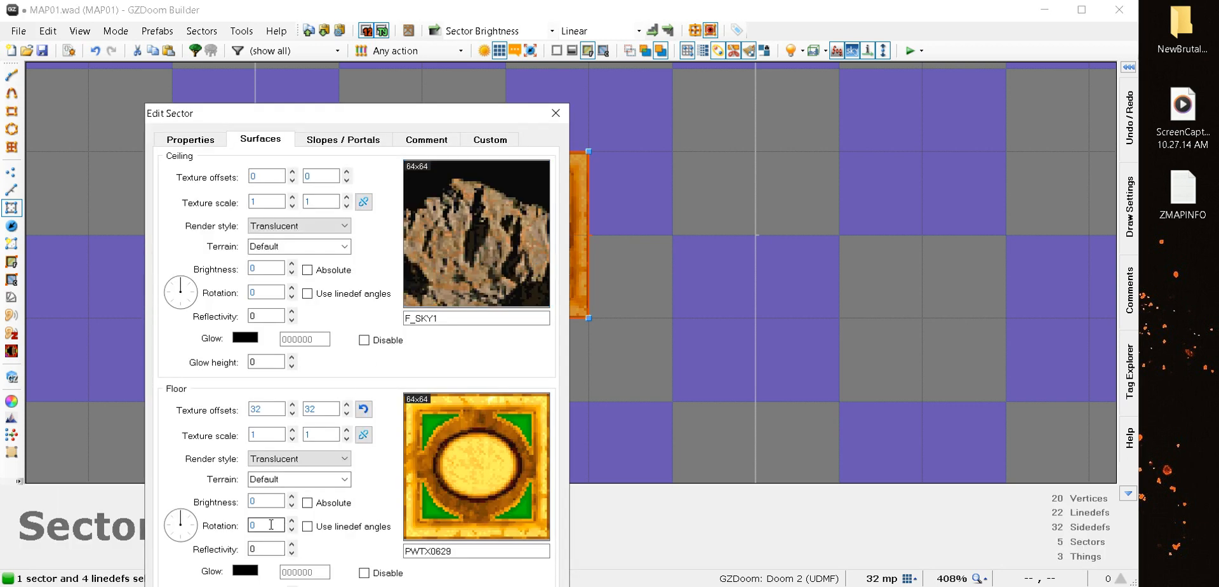
{"action": "type", "text": "90"}
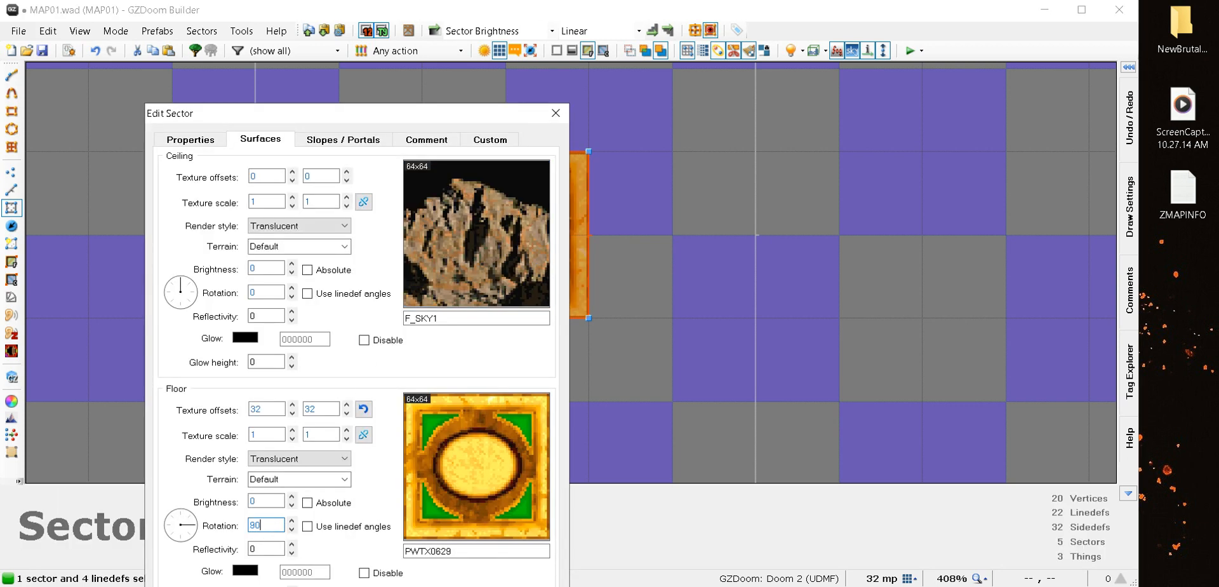
{"action": "key", "text": "Return"}
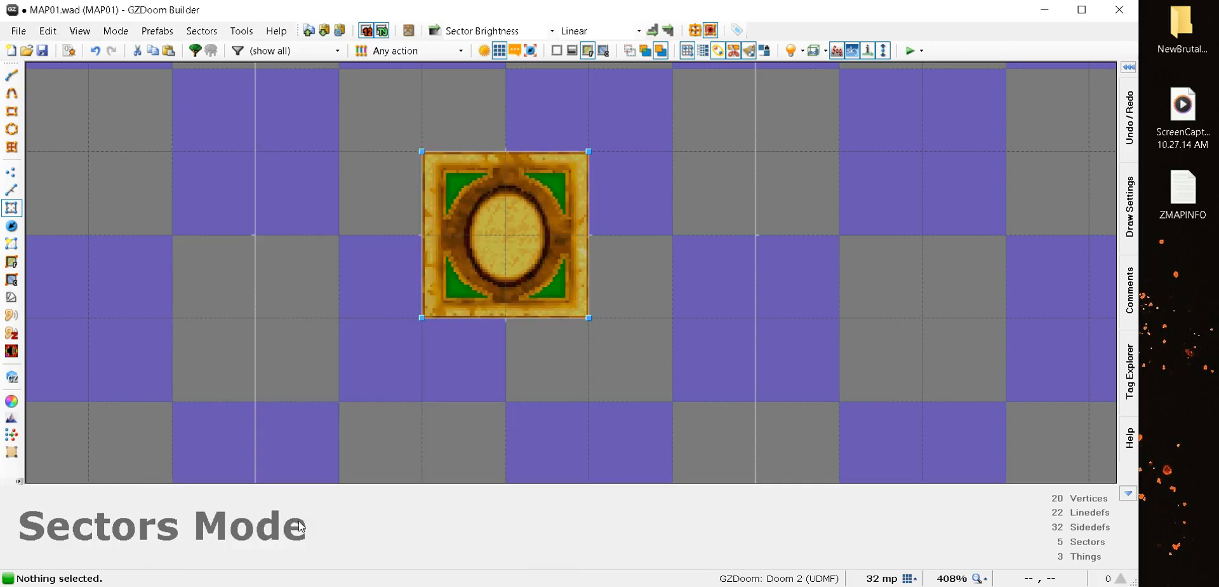
Return to the 3D view and examine the inner platform's floor texture
{"action": "scroll", "coordinate": [331, 446], "scroll_direction": "down", "scroll_amount": 5}
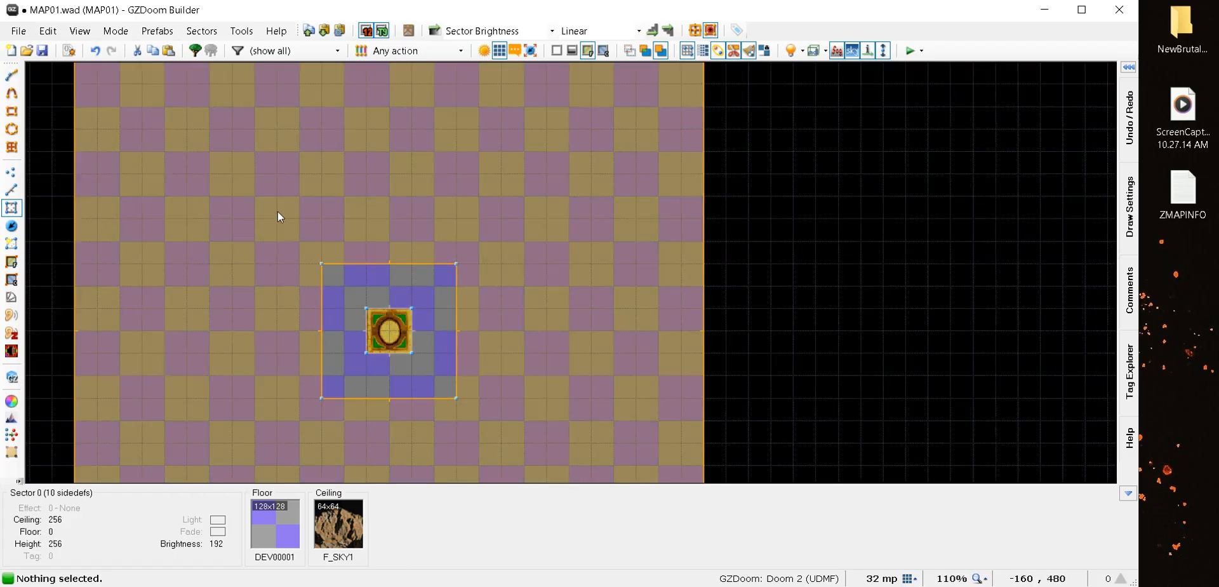
{"action": "key", "text": "q"}
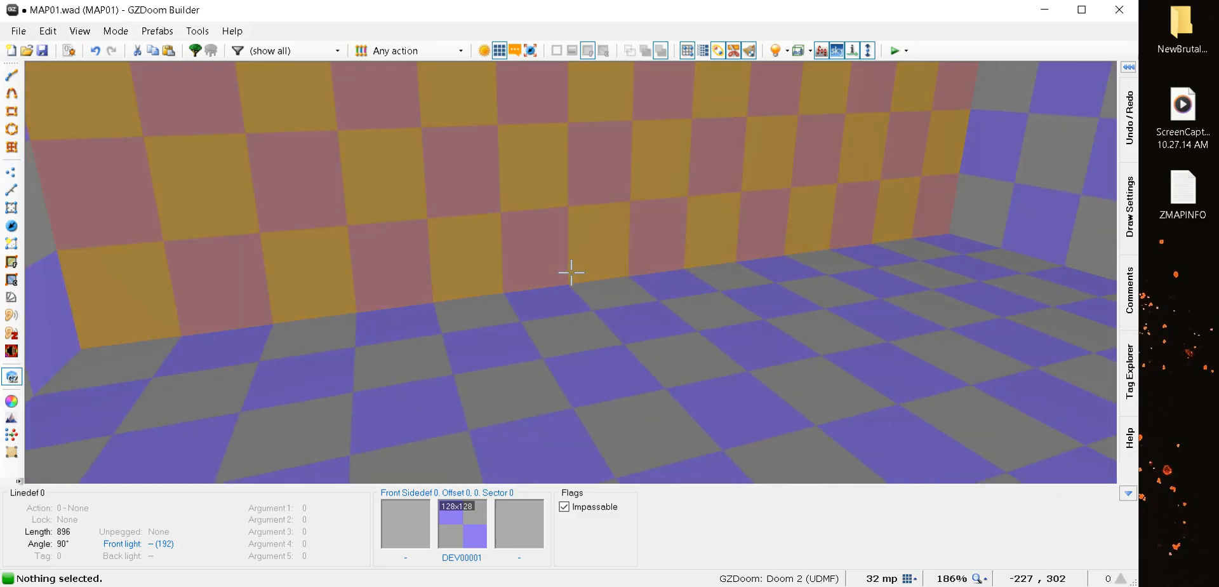
{"action": "key", "text": "d"}
{"action": "key", "text": "e"}
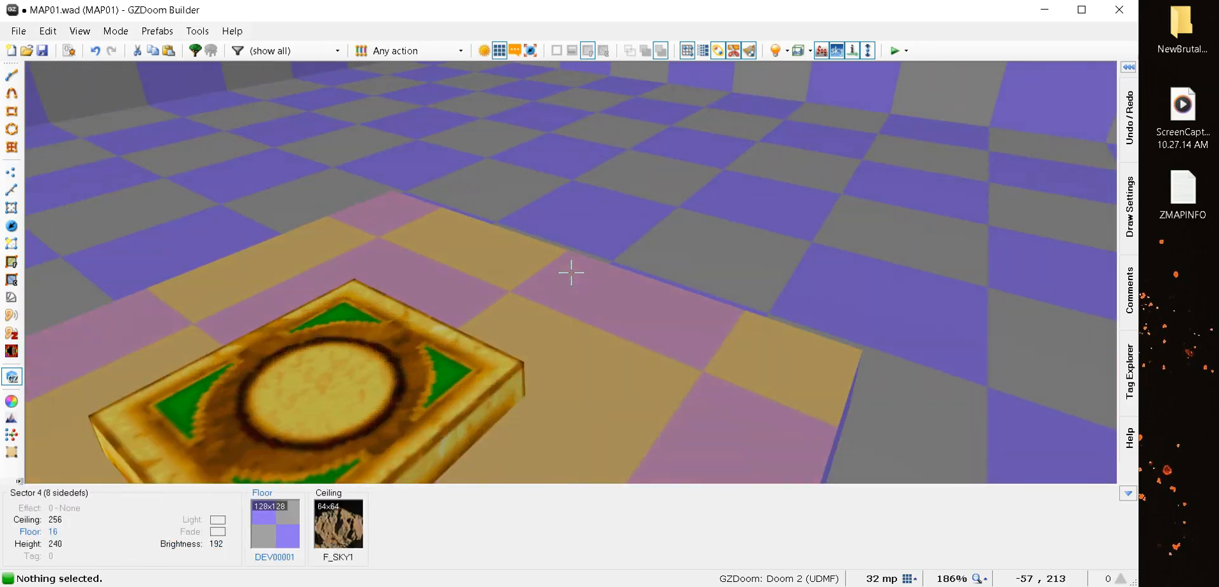
Return to the 2D view and insert a new thing at the centre of the inner platform in Things mode
{"action": "key", "text": "q"}
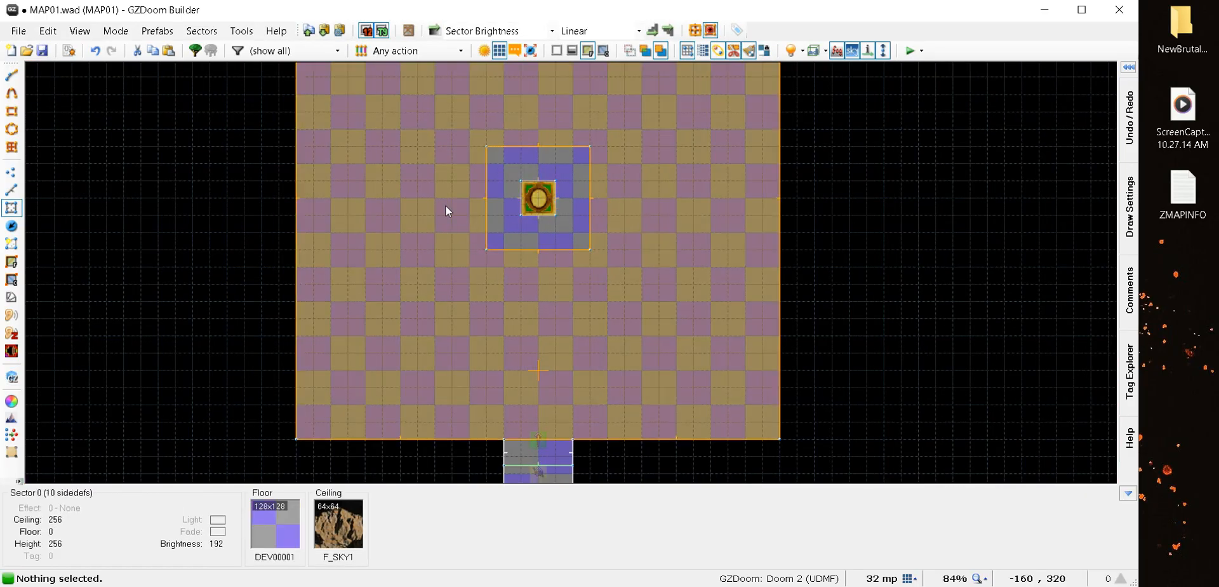
{"action": "scroll", "coordinate": [446, 207], "scroll_direction": "up", "scroll_amount": 6}
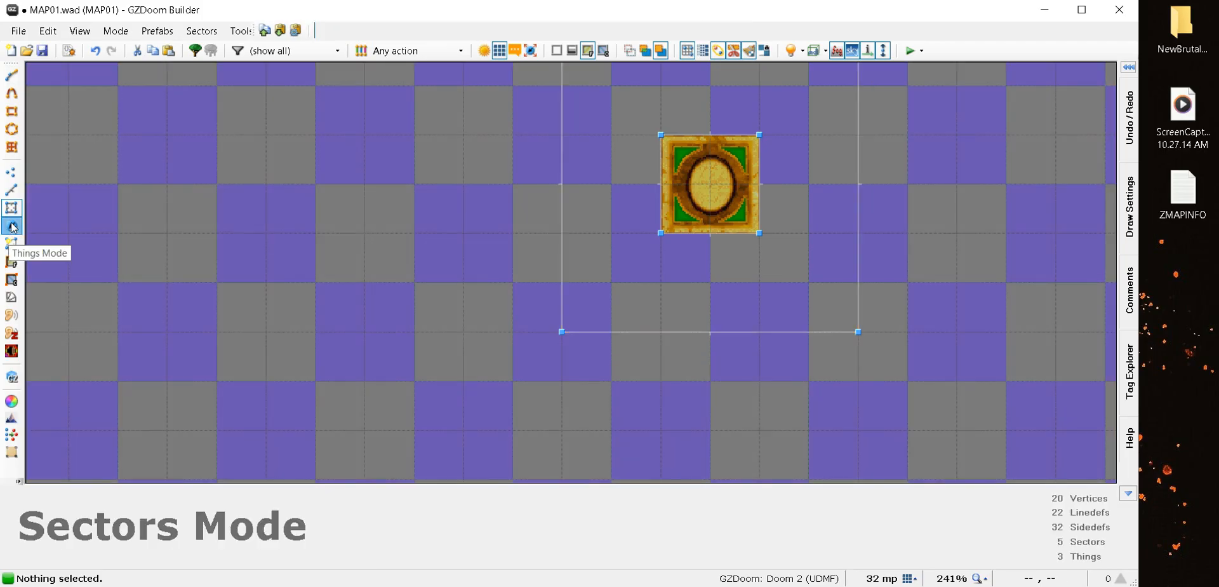
{"action": "left_click", "coordinate": [12, 225]}
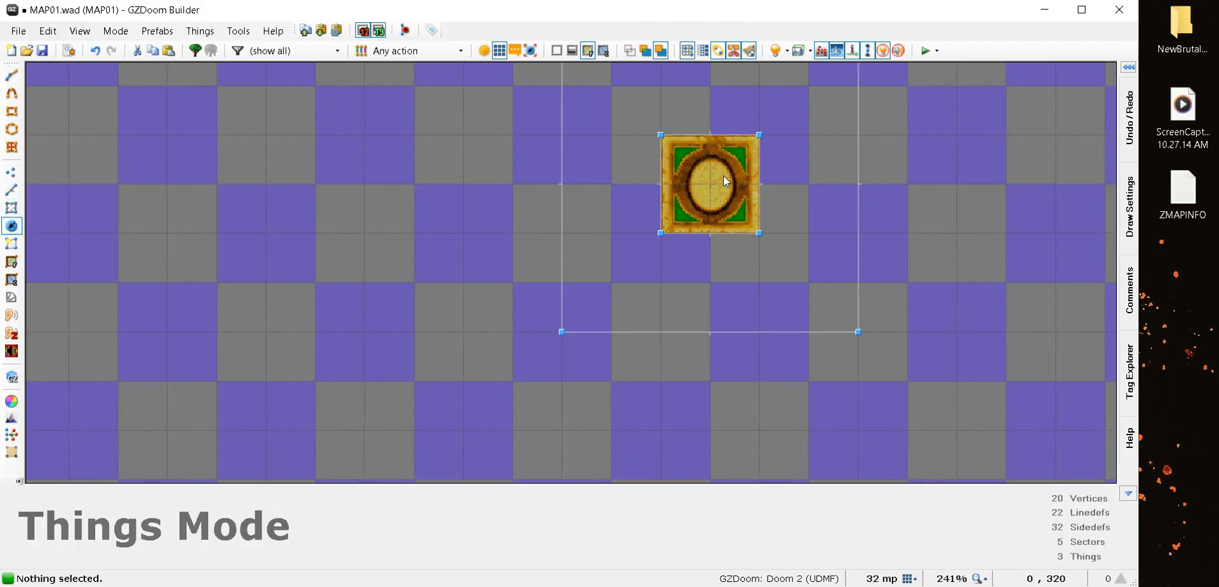
{"action": "scroll", "coordinate": [711, 184], "scroll_direction": "up", "scroll_amount": 4}
{"action": "right_click", "coordinate": [694, 193]}
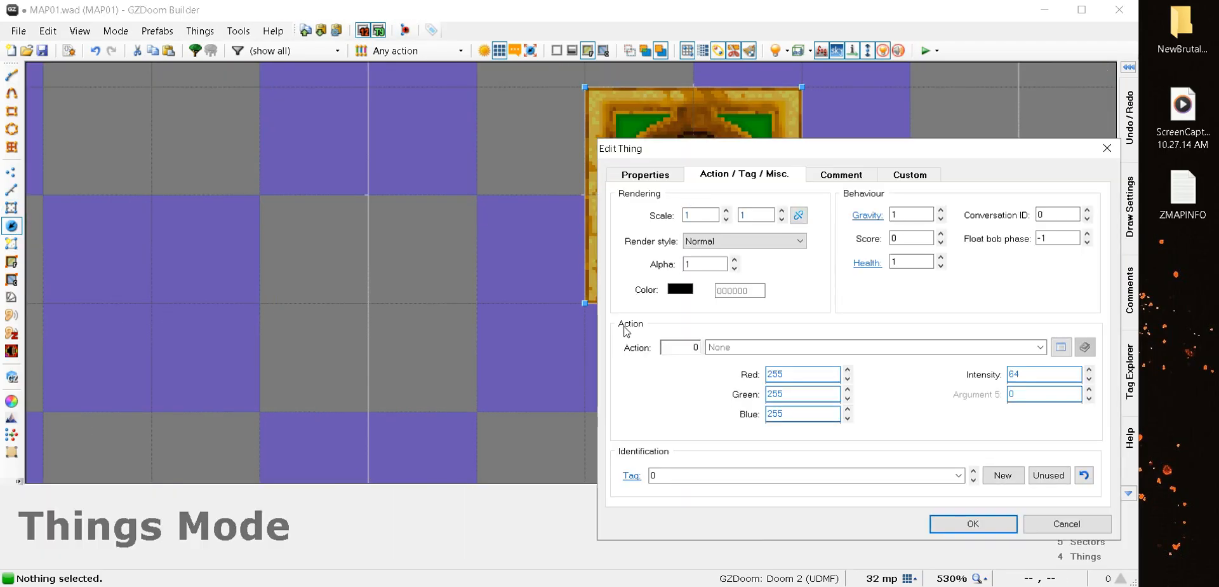
Set the new thing's type to Machete from the Decorate category and accept the edit
{"action": "left_click", "coordinate": [645, 174]}
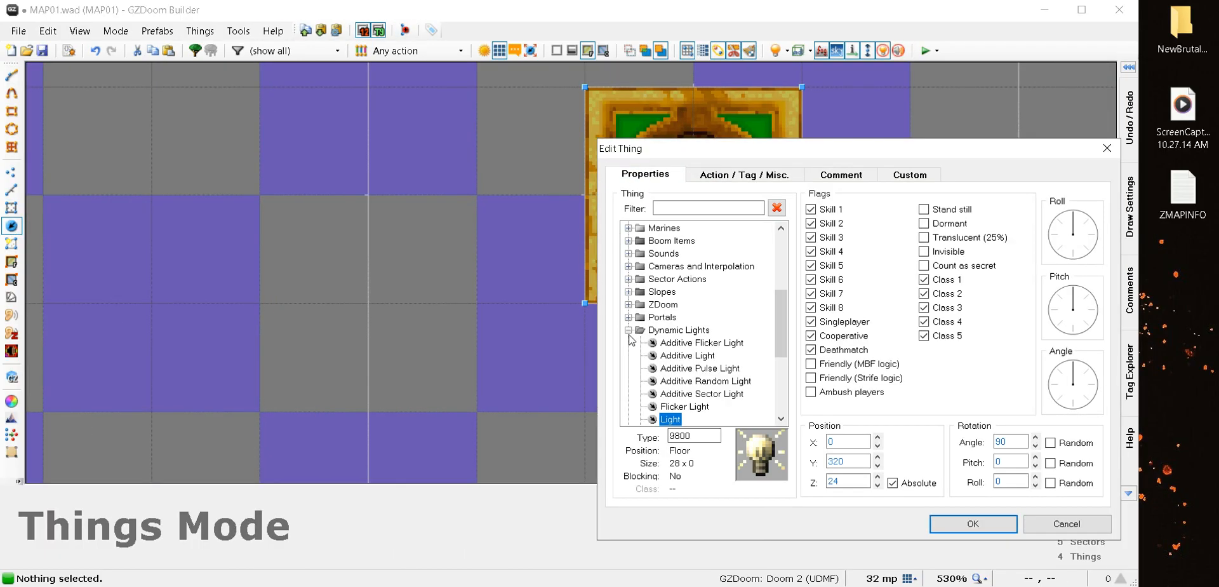
{"action": "left_click", "coordinate": [628, 331]}
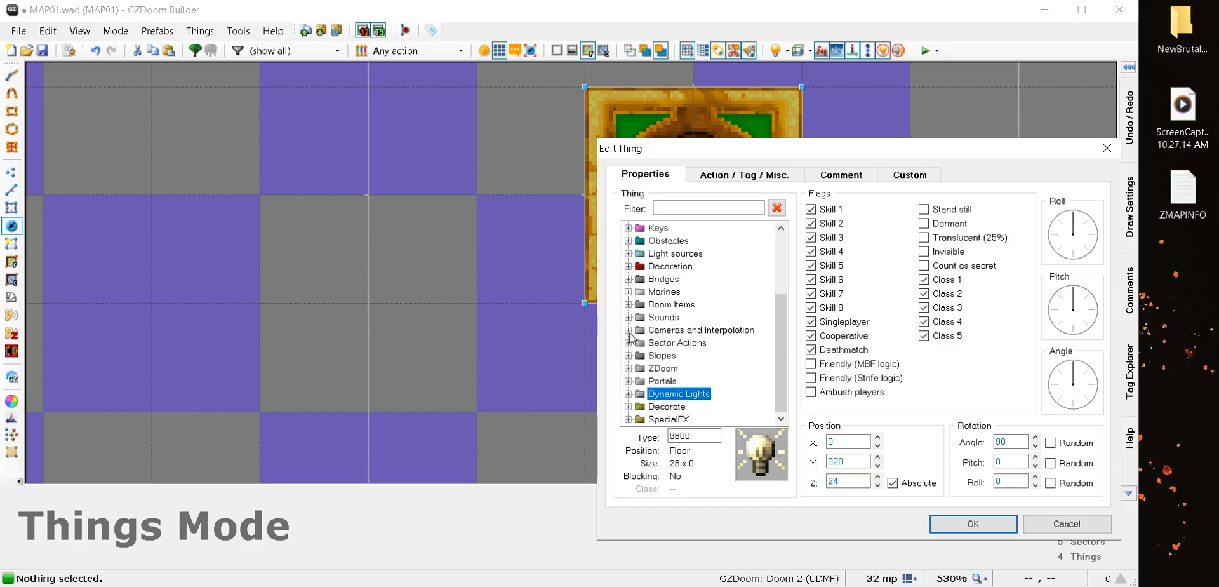
{"action": "left_click", "coordinate": [628, 406]}
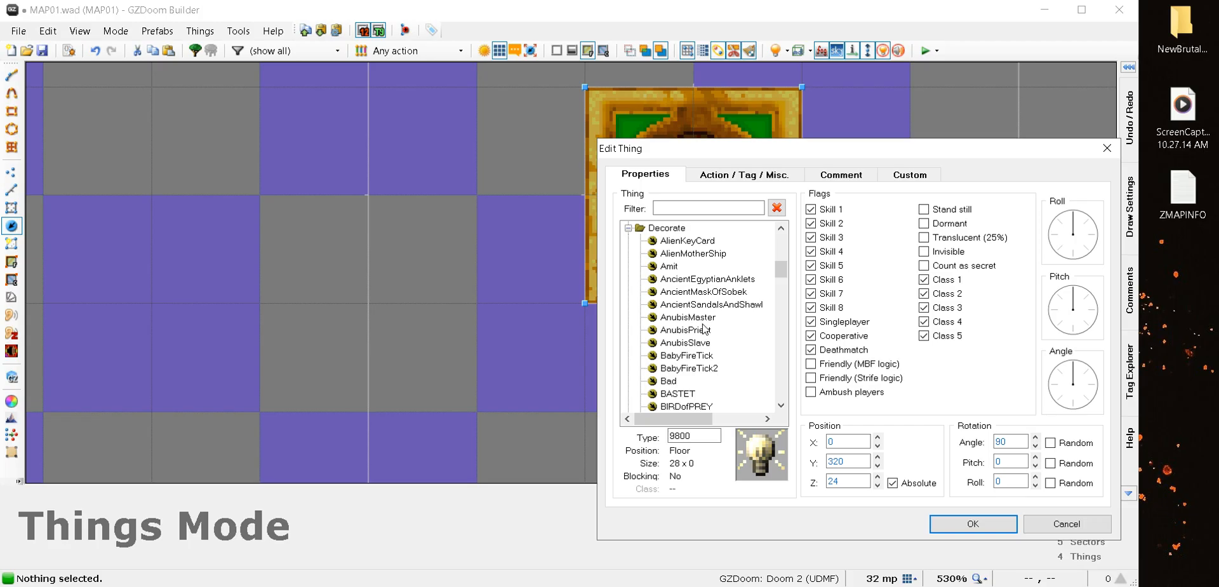
{"action": "scroll", "coordinate": [703, 327], "scroll_direction": "down", "scroll_amount": 12}
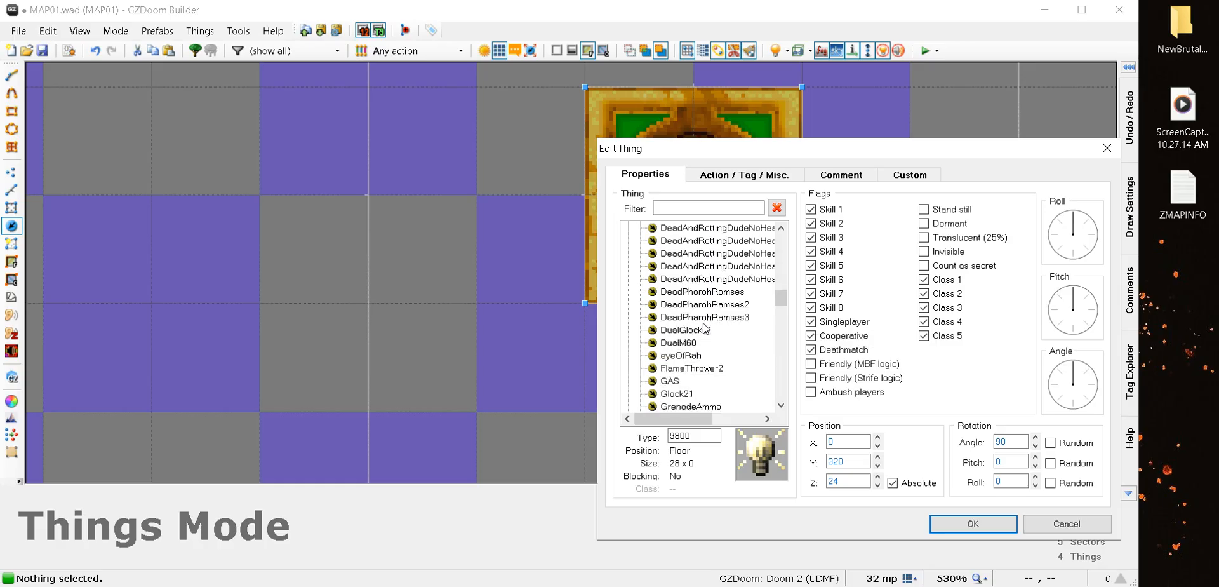
{"action": "scroll", "coordinate": [704, 327], "scroll_direction": "down", "scroll_amount": 3}
{"action": "scroll", "coordinate": [703, 327], "scroll_direction": "down", "scroll_amount": 2}
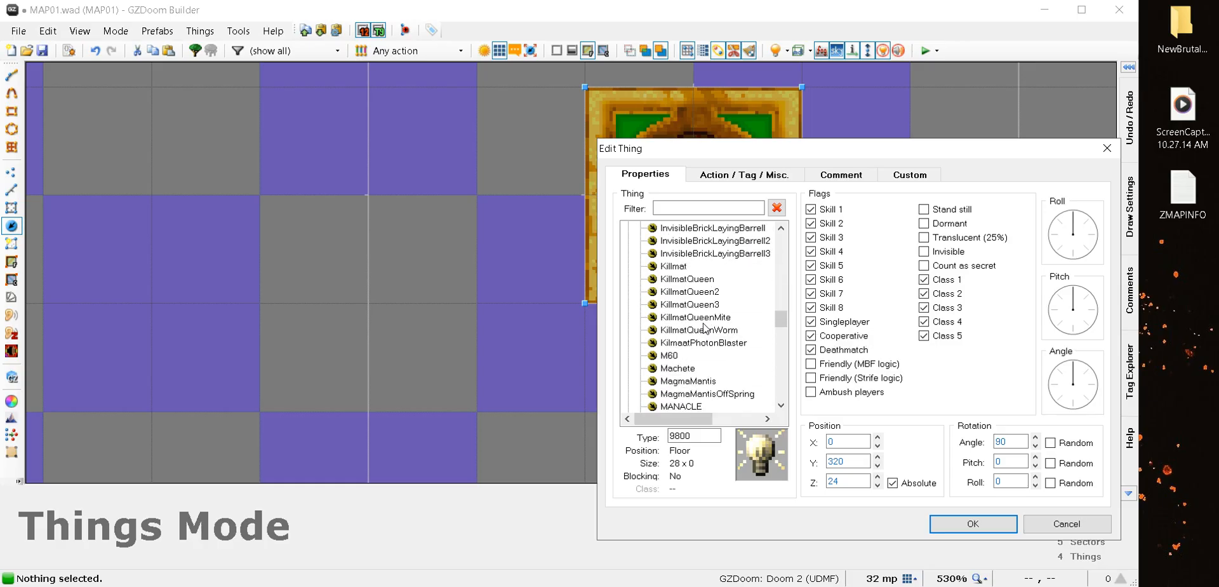
{"action": "left_click", "coordinate": [673, 368]}
{"action": "left_click", "coordinate": [971, 523]}
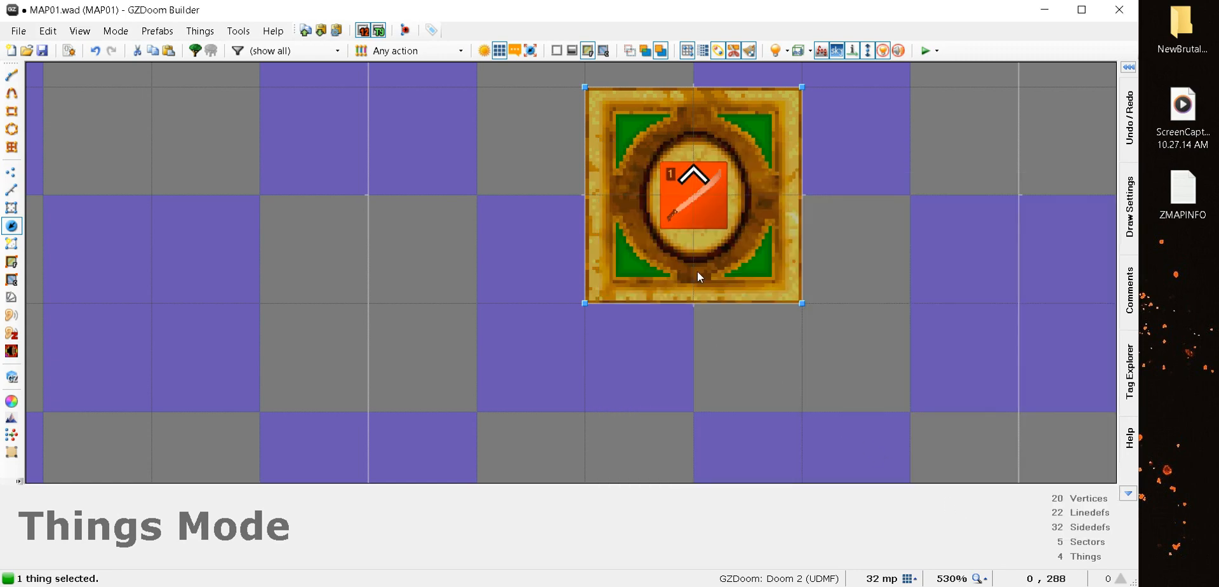
In the 3D view, examine the machete on the inner platform from several sides and distances
{"action": "key", "text": "q"}
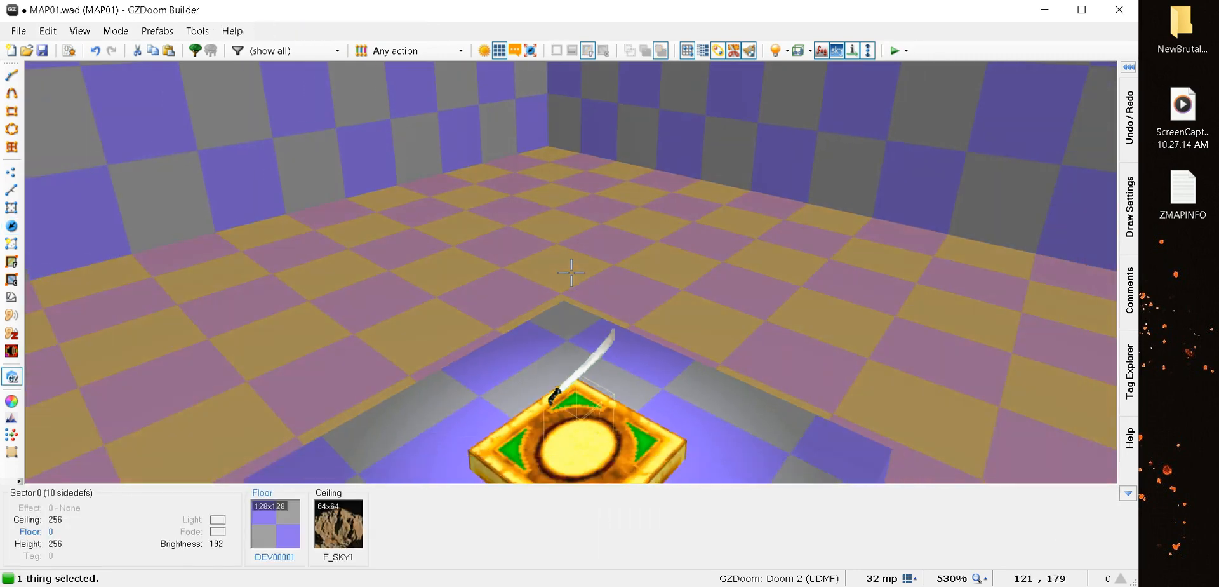
{"action": "key", "text": "e"}
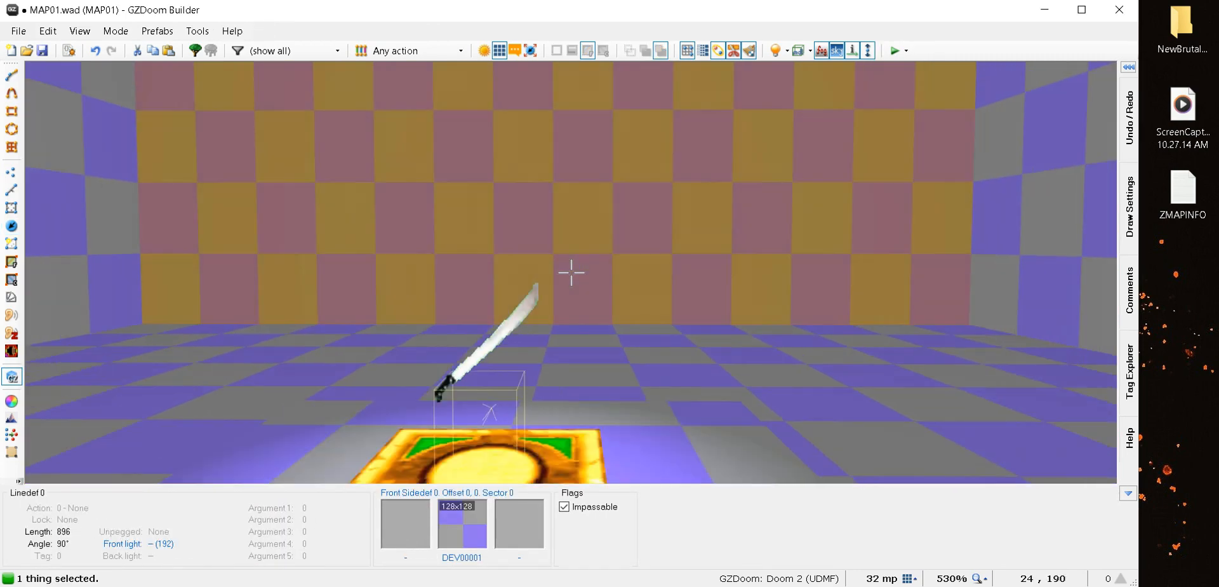
{"action": "key", "text": "d"}
{"action": "key", "text": "e"}
{"action": "key", "text": "d"}
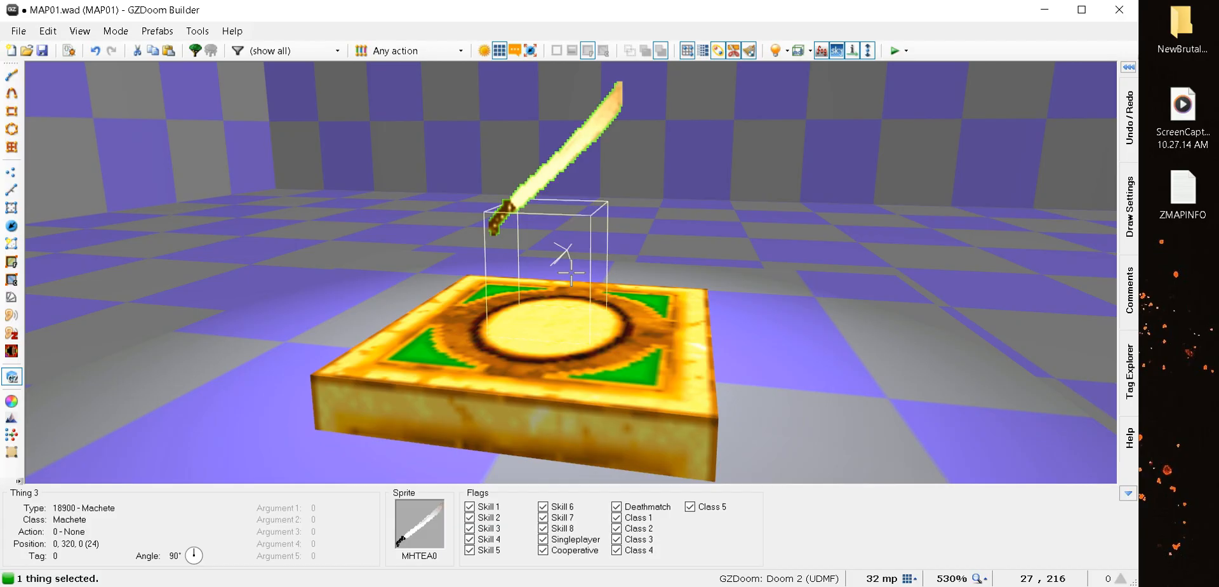
{"action": "key", "text": "e"}
{"action": "key", "text": "d"}
{"action": "key", "text": "e"}
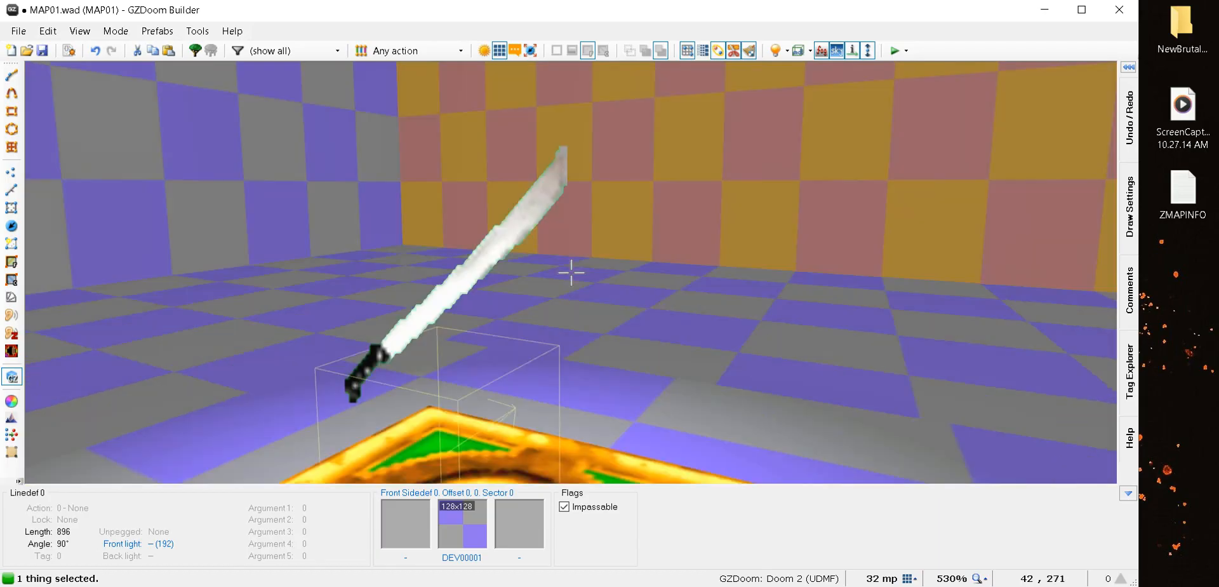
{"action": "key", "text": "d"}
{"action": "key", "text": "e"}
{"action": "key", "text": "d"}
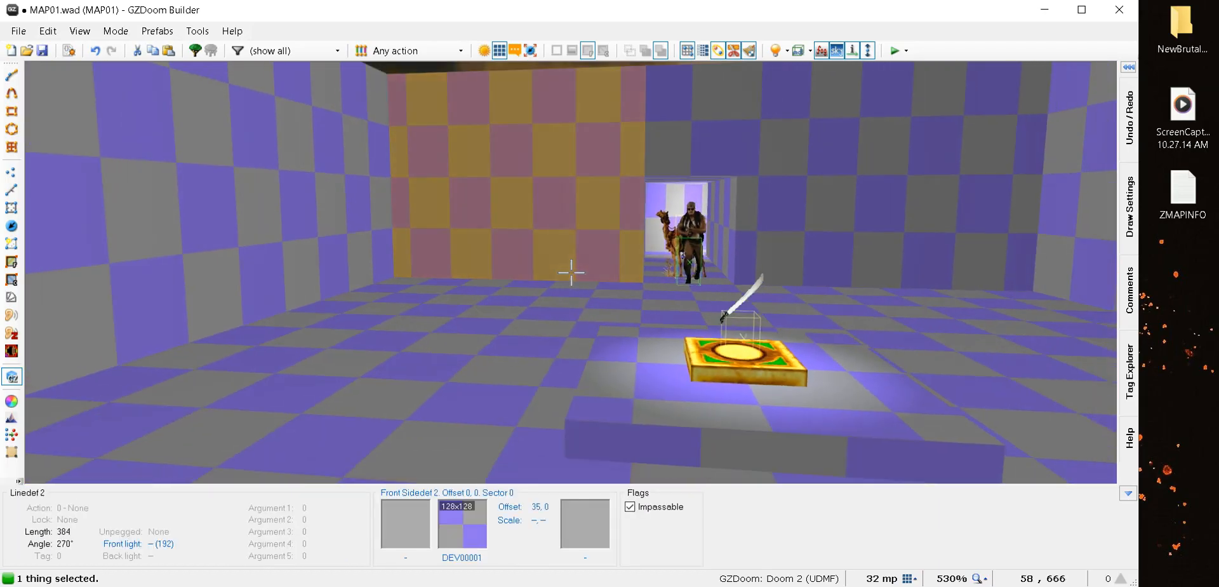
{"action": "key", "text": "e"}
{"action": "key", "text": "d"}
{"action": "key", "text": "e"}
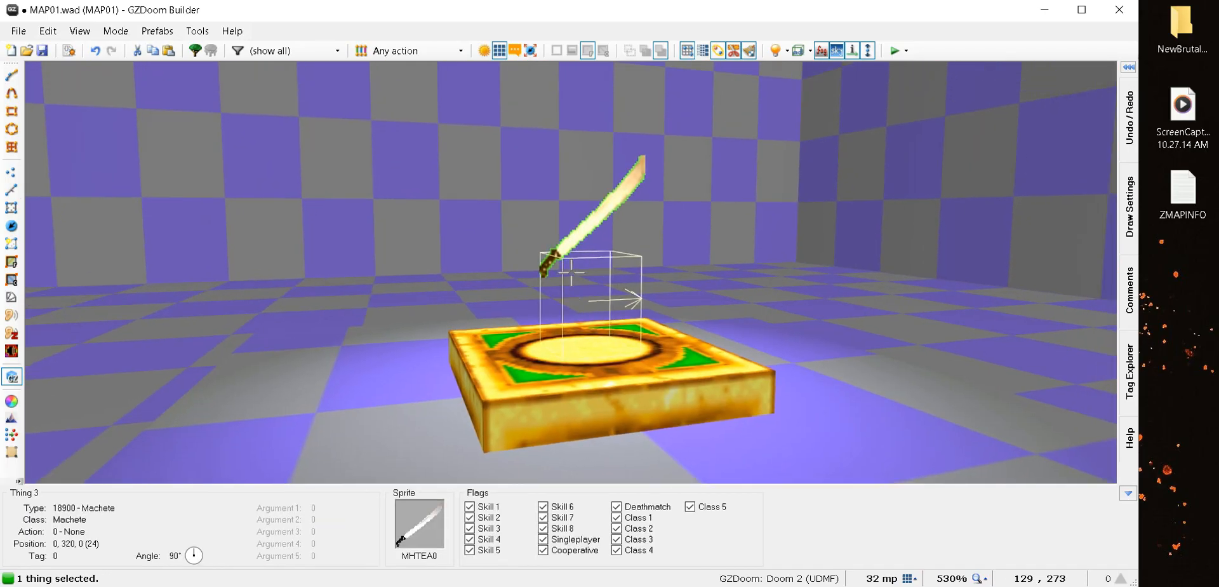
{"action": "key", "text": "d"}
{"action": "key", "text": "d"}
{"action": "key", "text": "e"}
{"action": "key", "text": "d"}
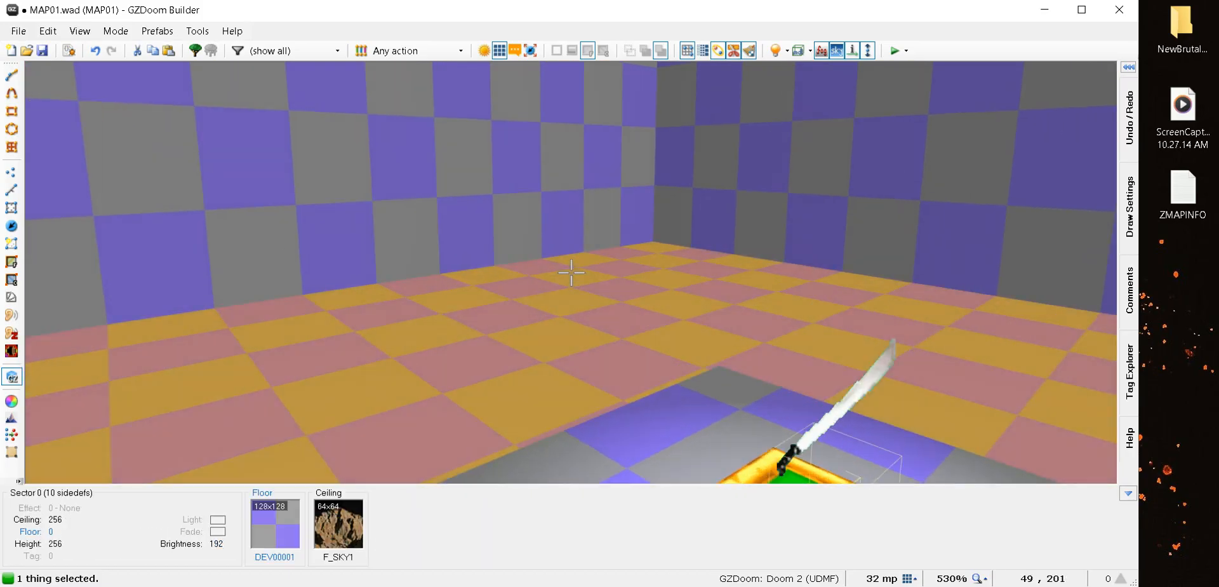
Leave the 3D view, launch a test run of the map in GZDoom, and reposition the game window
{"action": "key", "text": "q"}
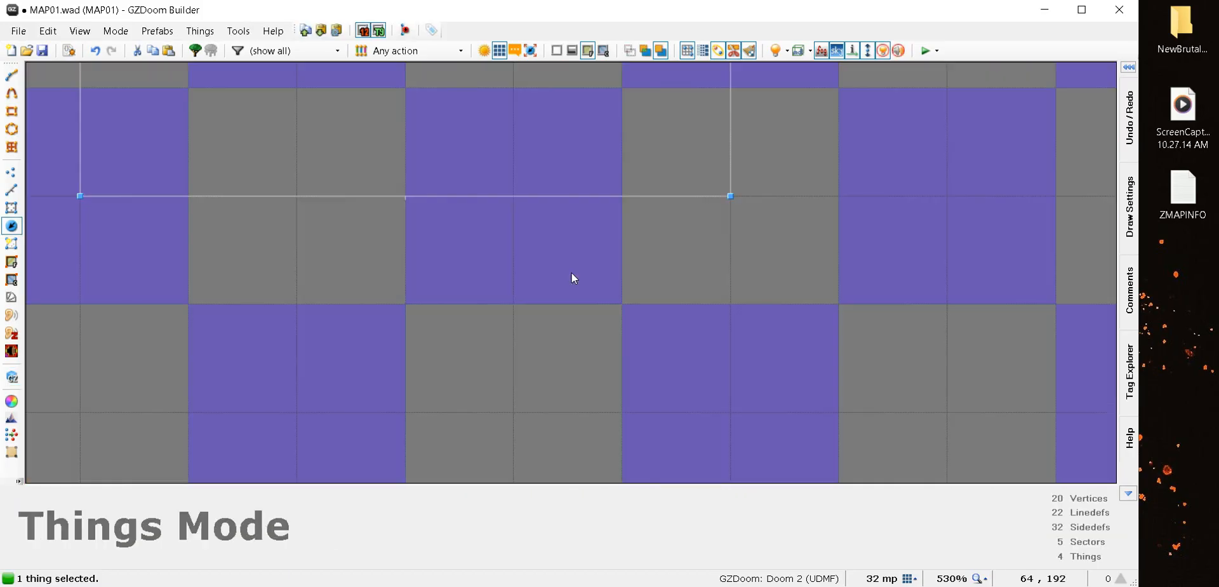
{"action": "left_click", "coordinate": [924, 51]}
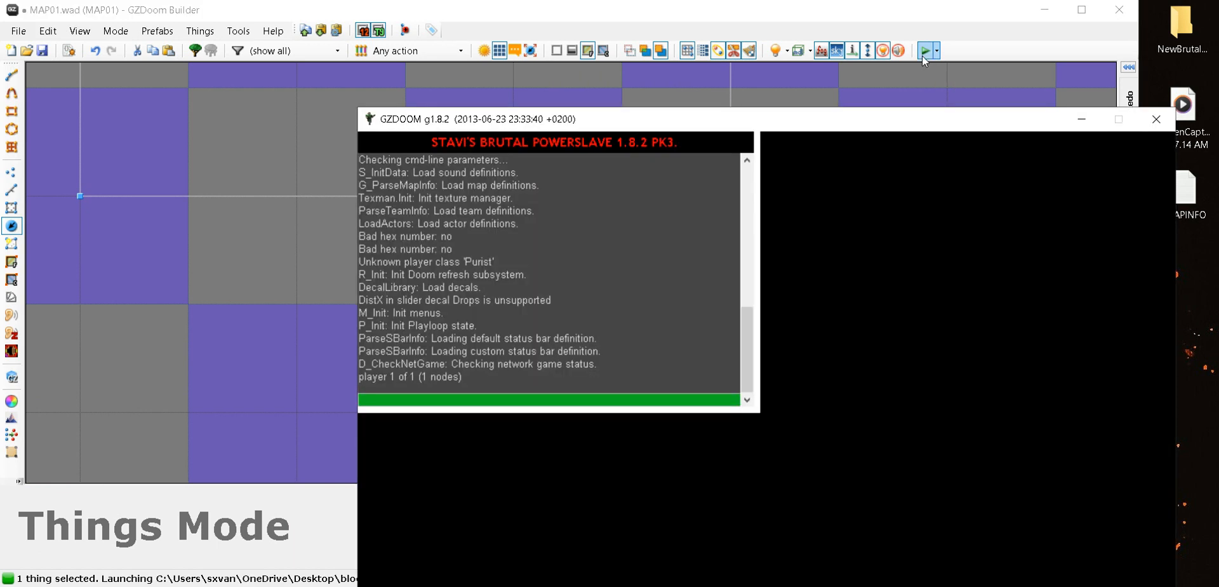
{"action": "key", "text": "Escape"}
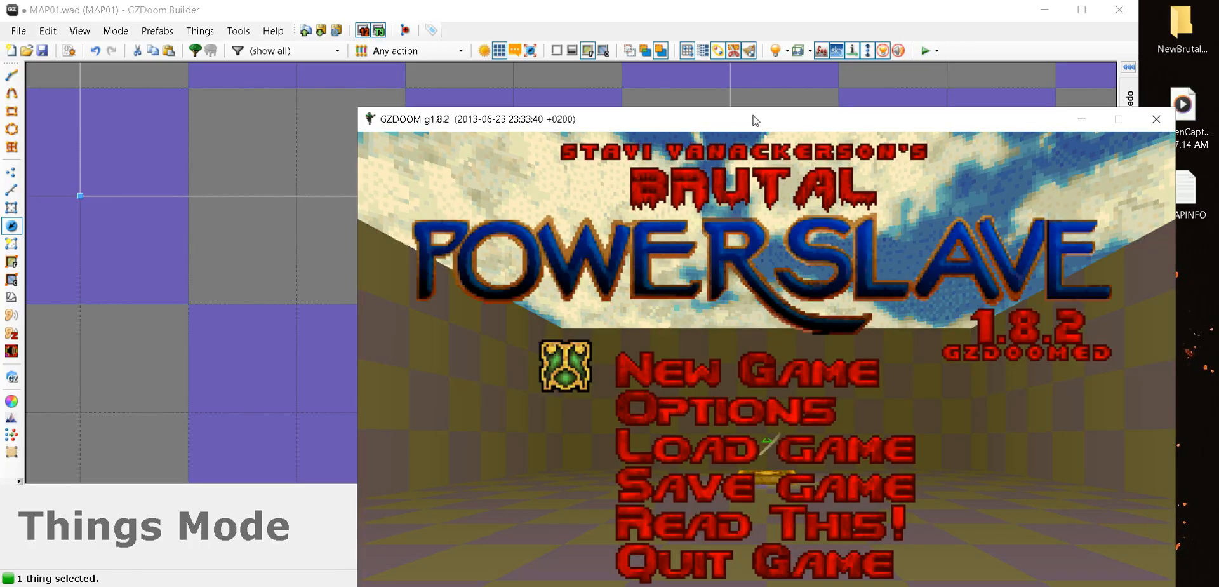
{"action": "left_click_drag", "start_coordinate": [646, 46], "coordinate": [613, 4]}
{"action": "key", "text": "Escape"}
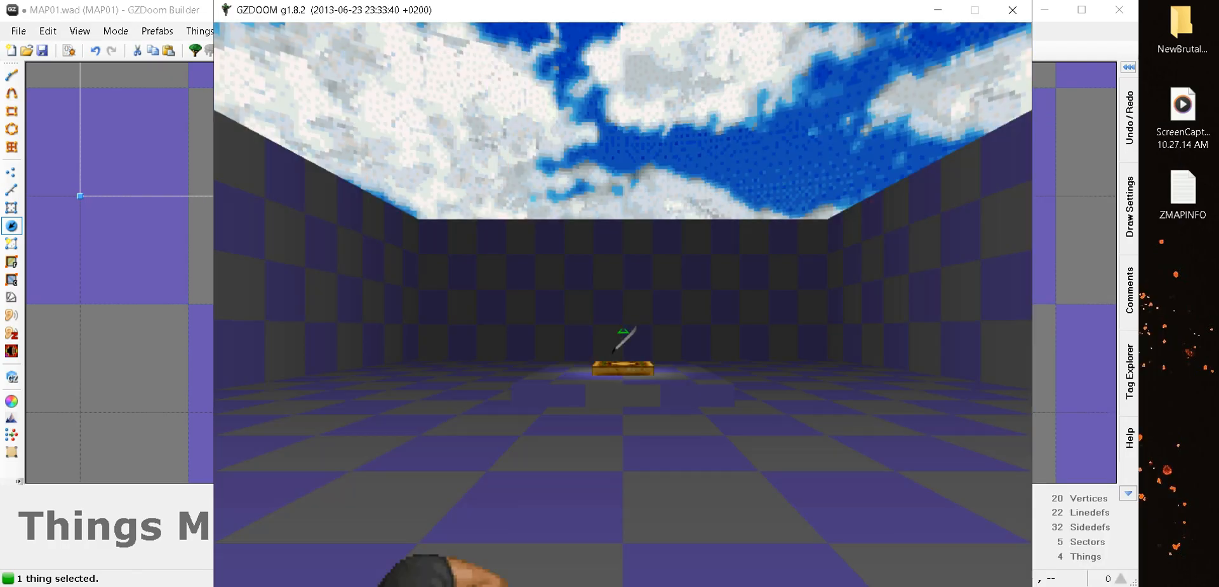
Walk over the platform to collect the machete, swing it several times, and return to the platform
{"action": "key", "text": "w"}
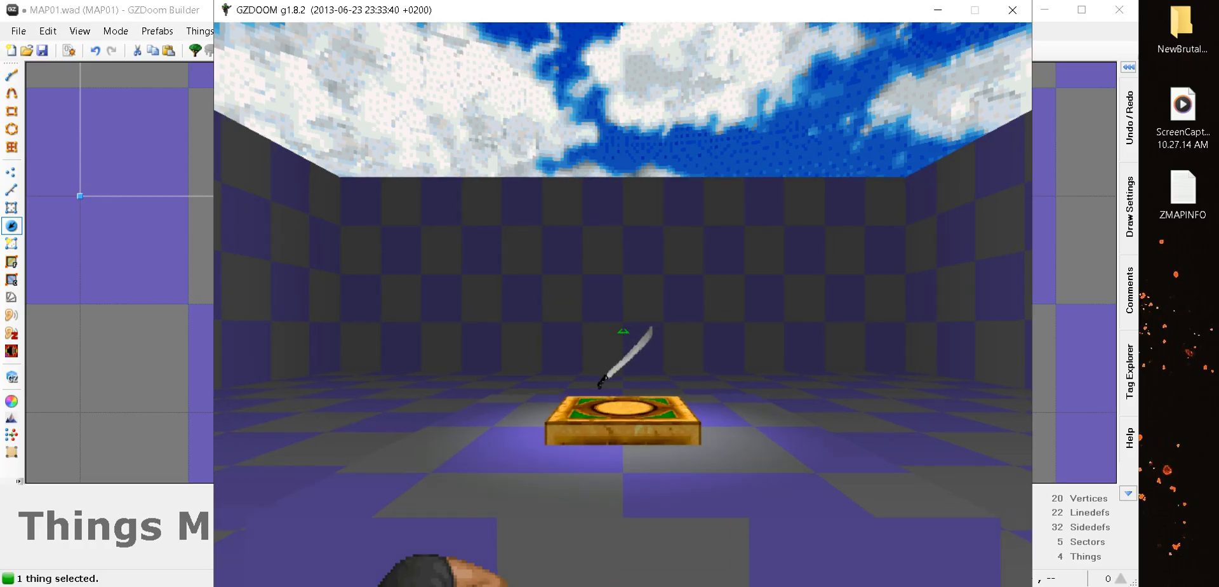
{"action": "key", "text": "w"}
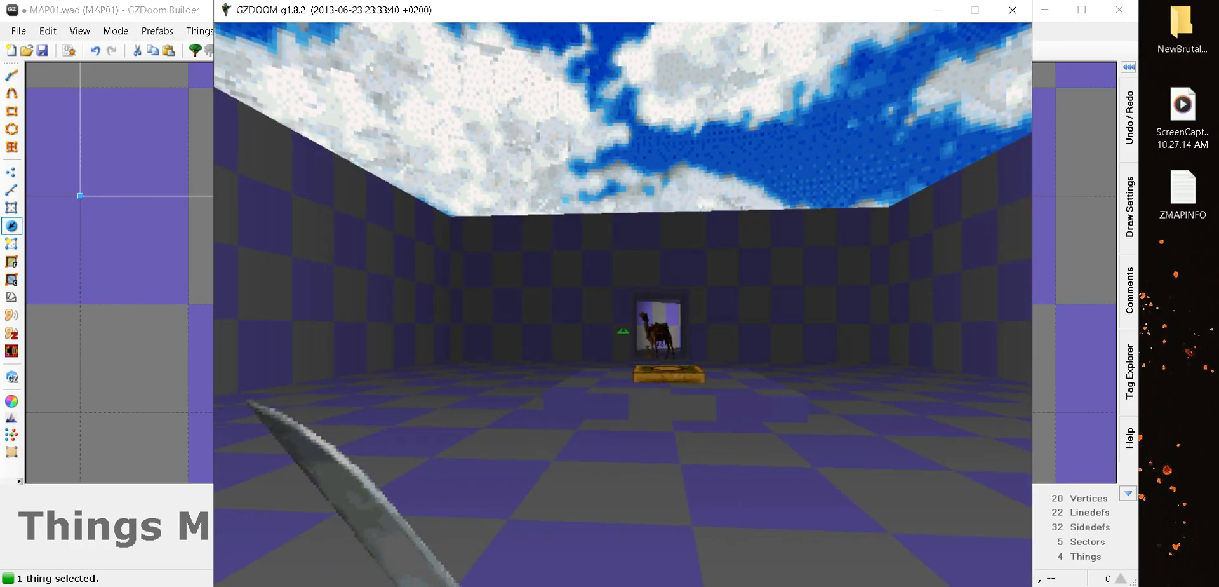
{"action": "left_click", "coordinate": [623, 331]}
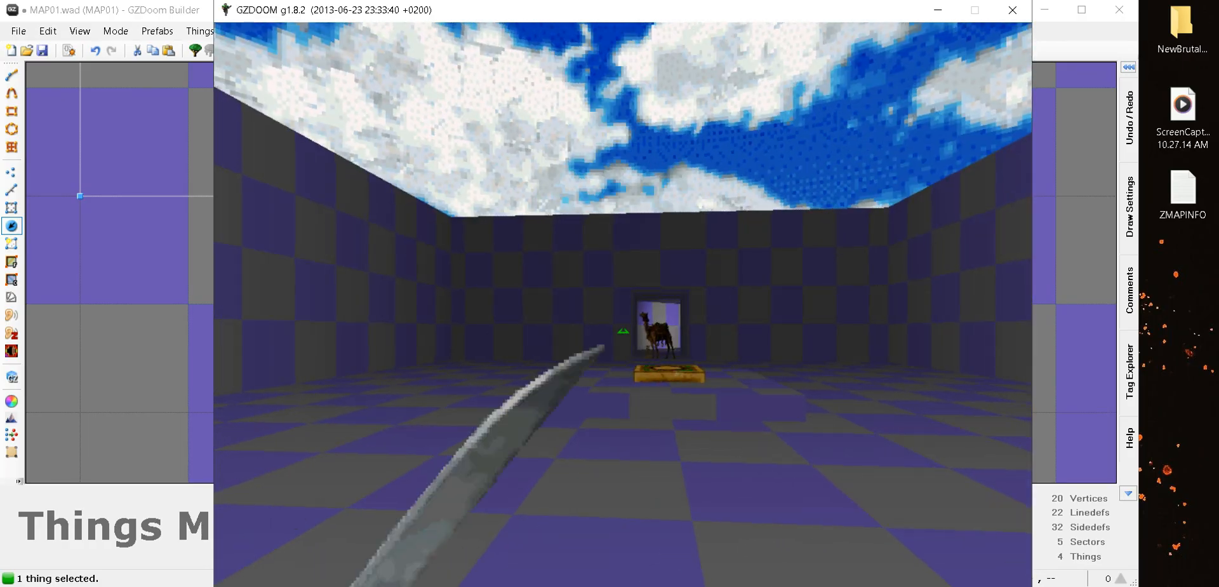
{"action": "left_click", "coordinate": [622, 331]}
{"action": "left_click", "coordinate": [622, 330]}
{"action": "left_click", "coordinate": [623, 331]}
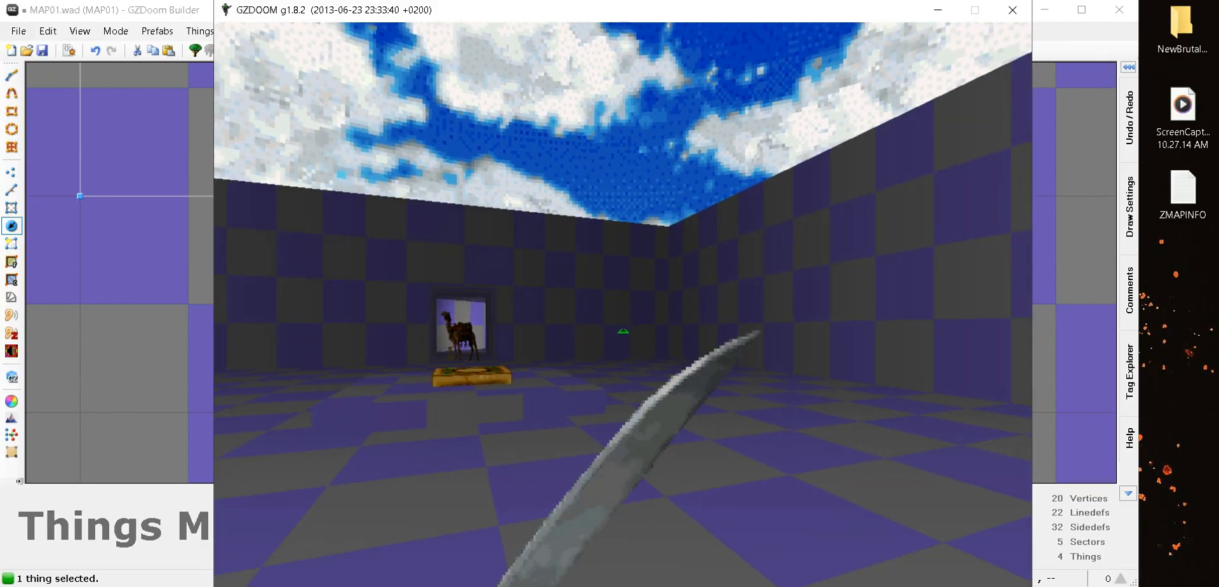
{"action": "key", "text": "w"}
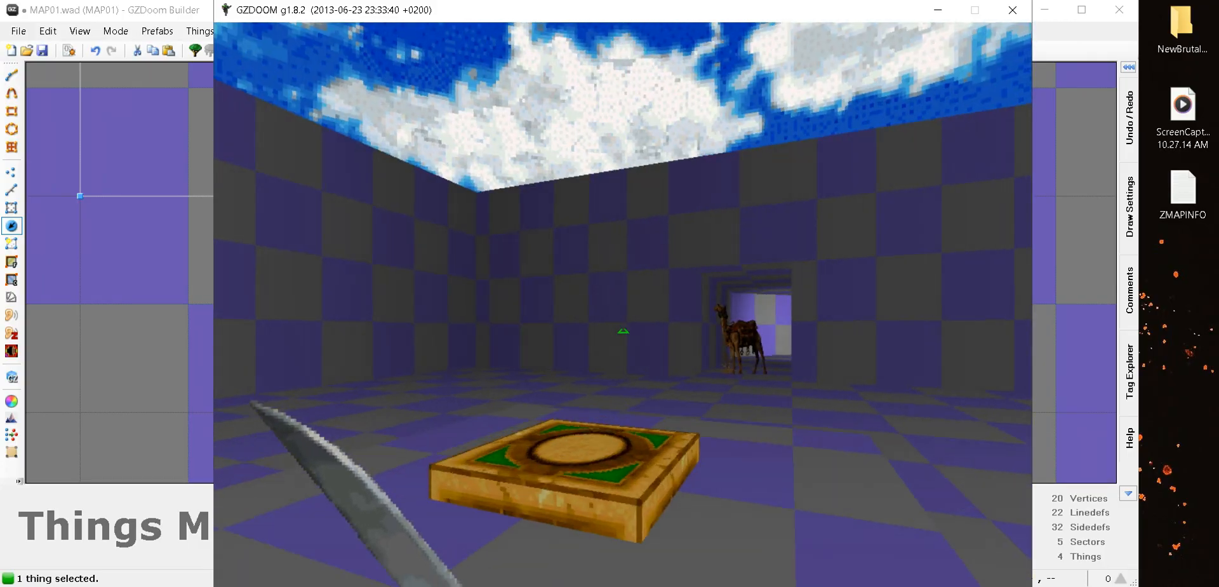
Look through the game's Gameplay Options and Mouse Options, then resume the test run
{"action": "key", "text": "Escape"}
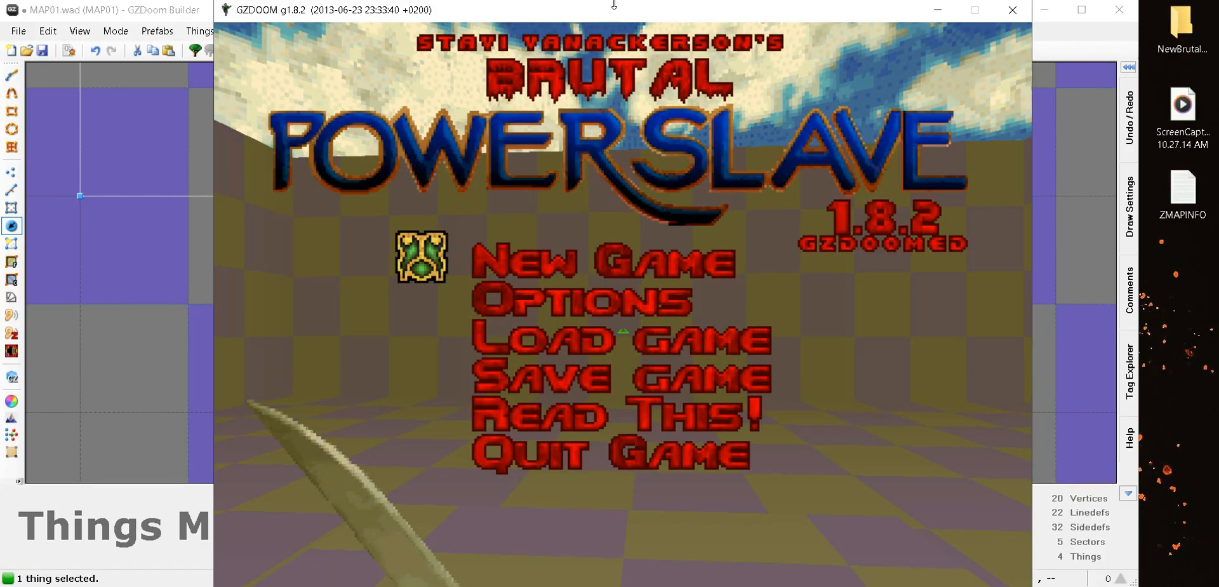
{"action": "left_click", "coordinate": [546, 306]}
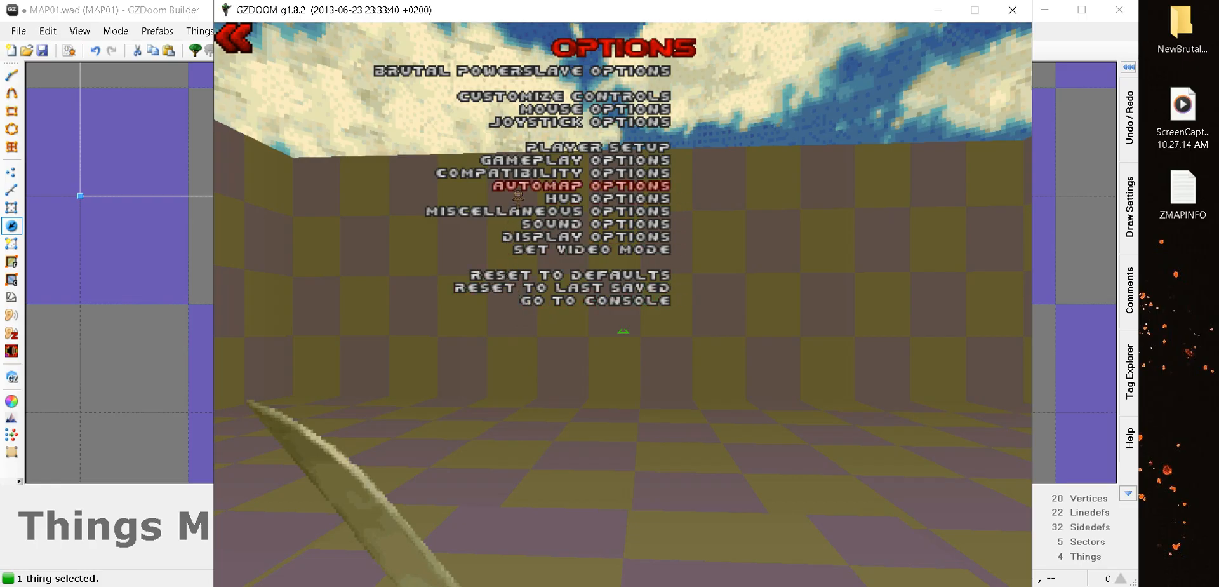
{"action": "left_click", "coordinate": [531, 162]}
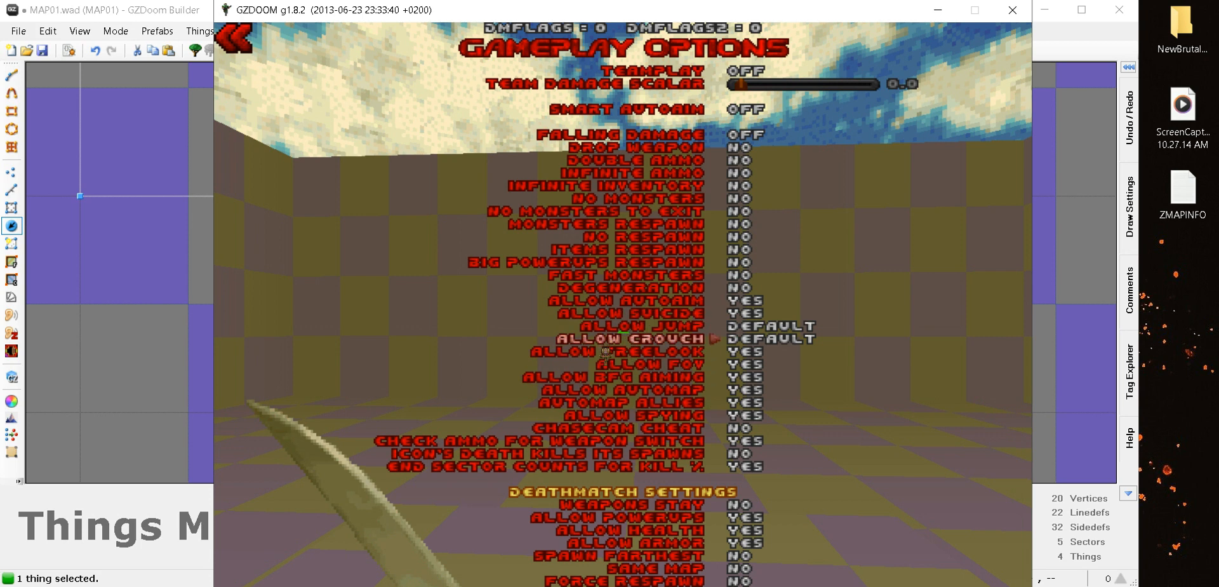
{"action": "key", "text": "Escape"}
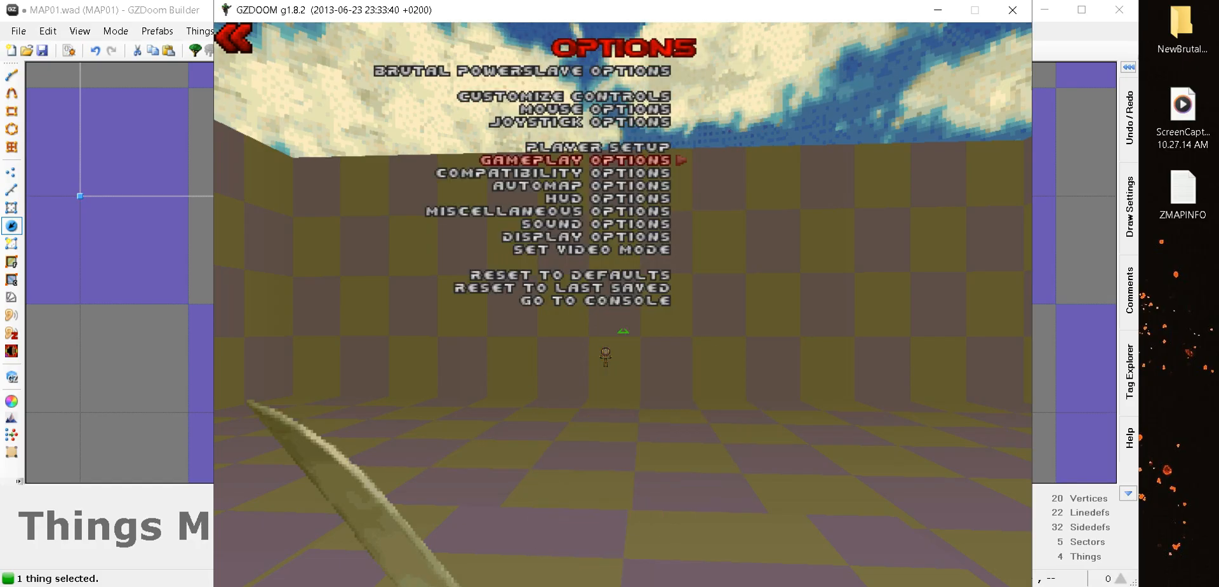
{"action": "left_click", "coordinate": [606, 111]}
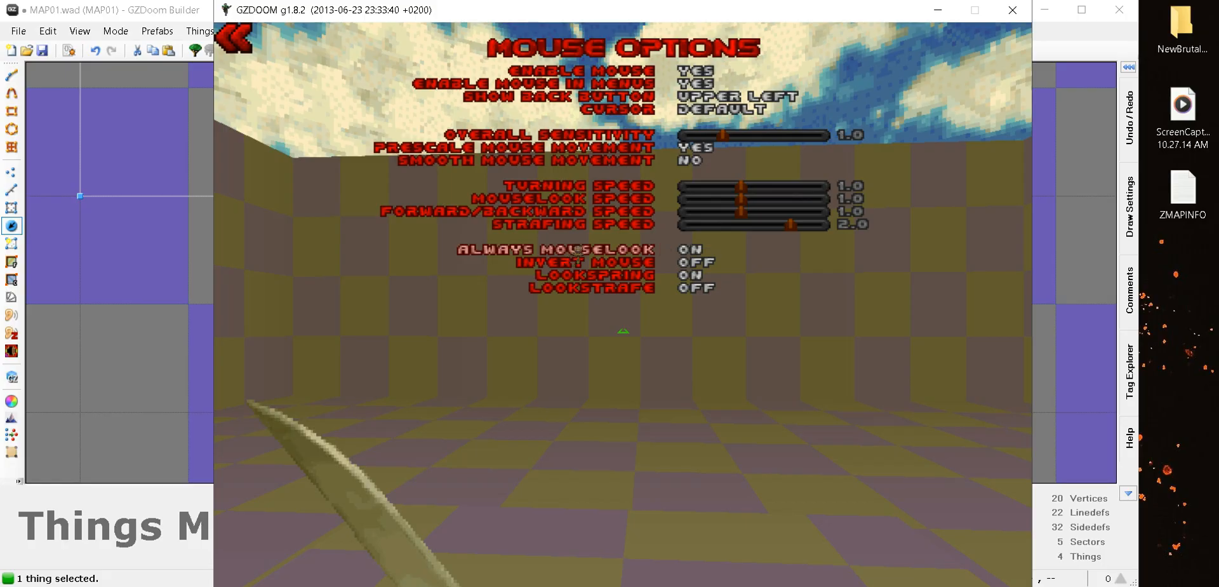
{"action": "key", "text": "Escape"}
{"action": "key", "text": "Escape"}
{"action": "key", "text": "Escape"}
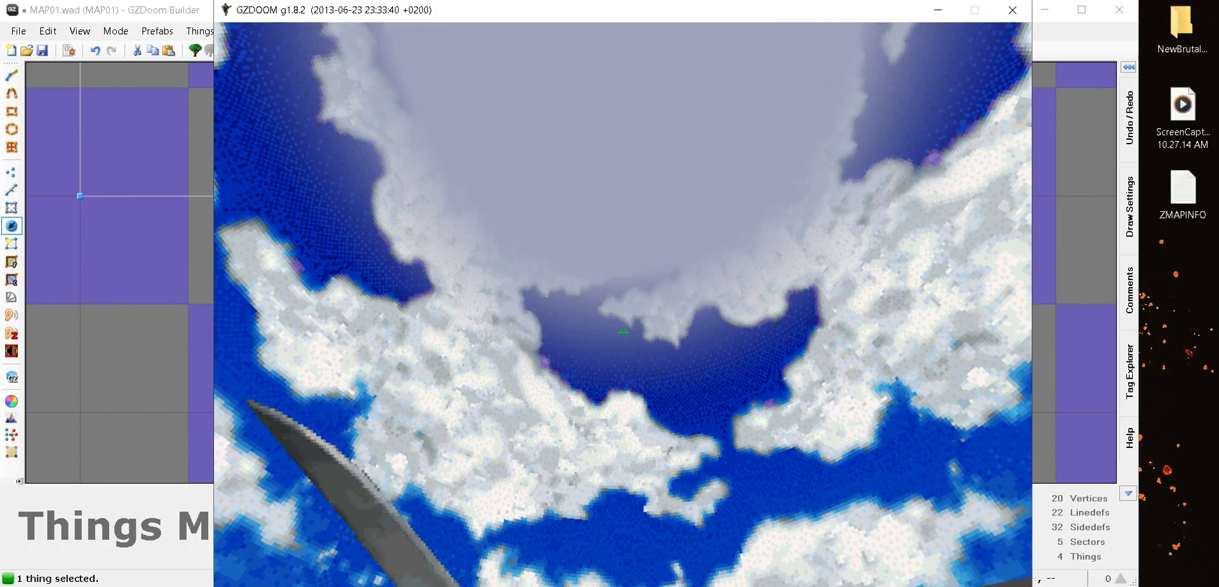
Move the player past the central platform and around the room to test the map
{"action": "key", "text": "w"}
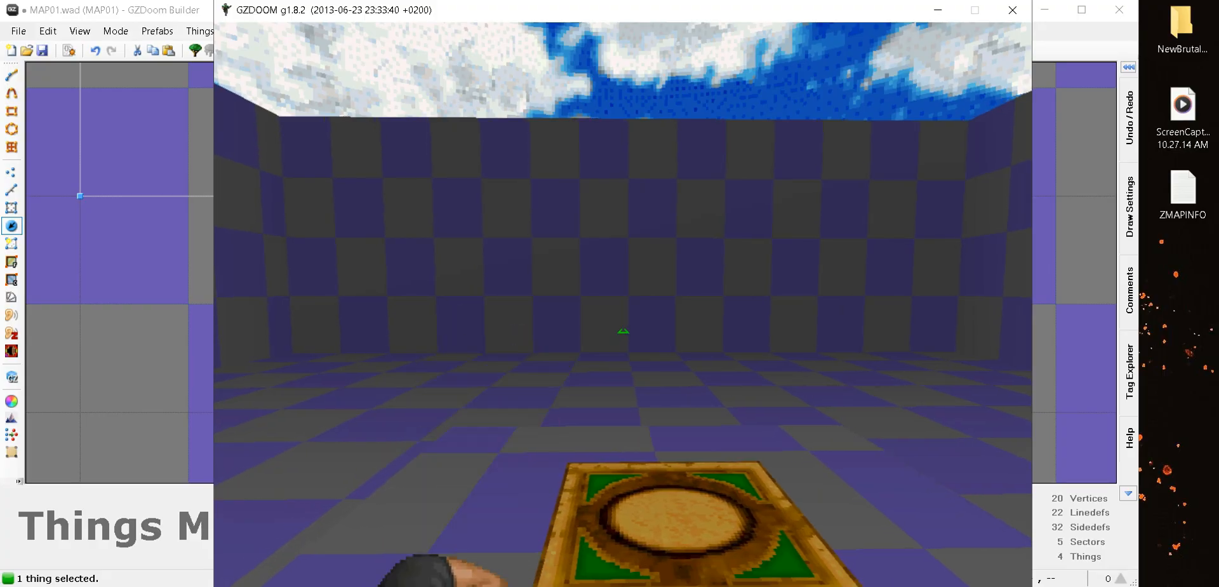
{"action": "key", "text": "d"}
{"action": "key", "text": "a"}
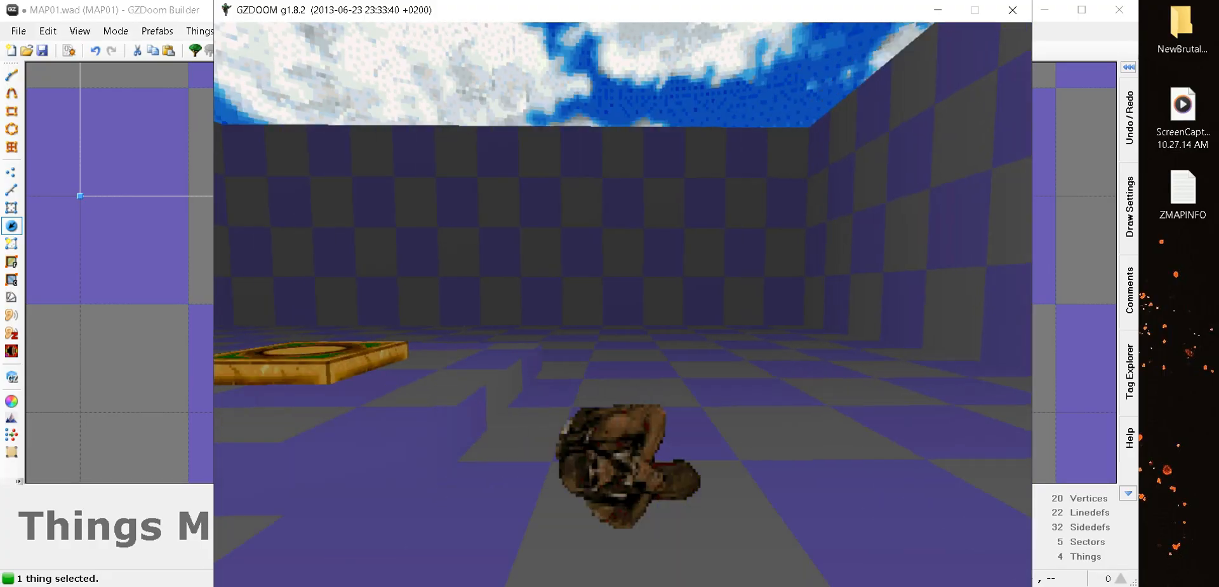
{"action": "key", "text": "d"}
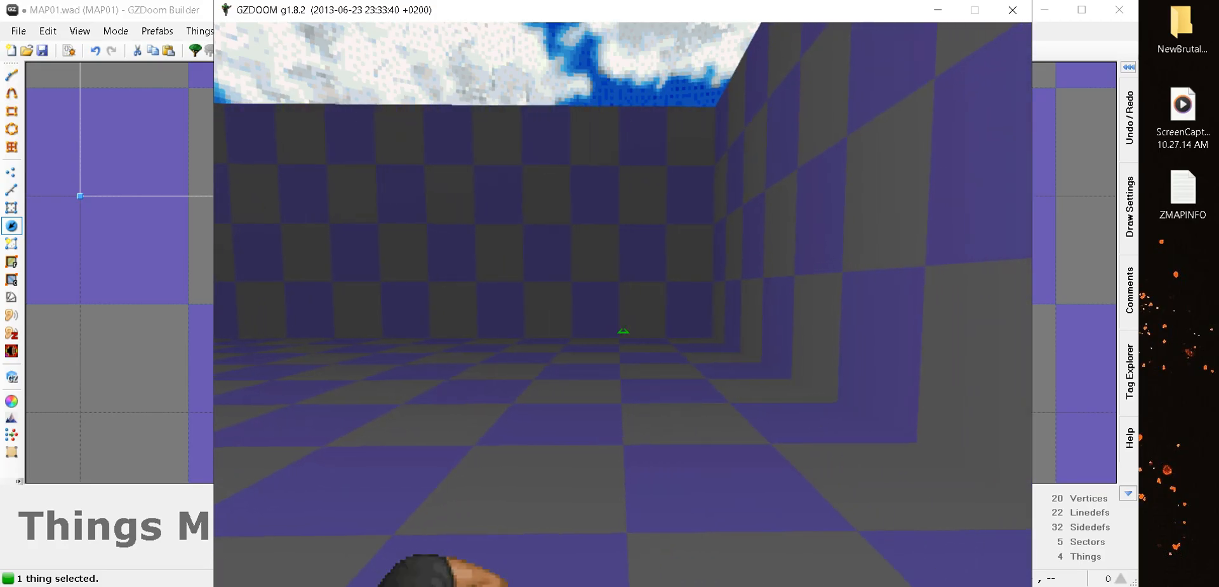
Walk the player across the large checkered room and back to the central platform during the test run
{"action": "key", "text": "w"}
{"action": "key", "text": "w"}
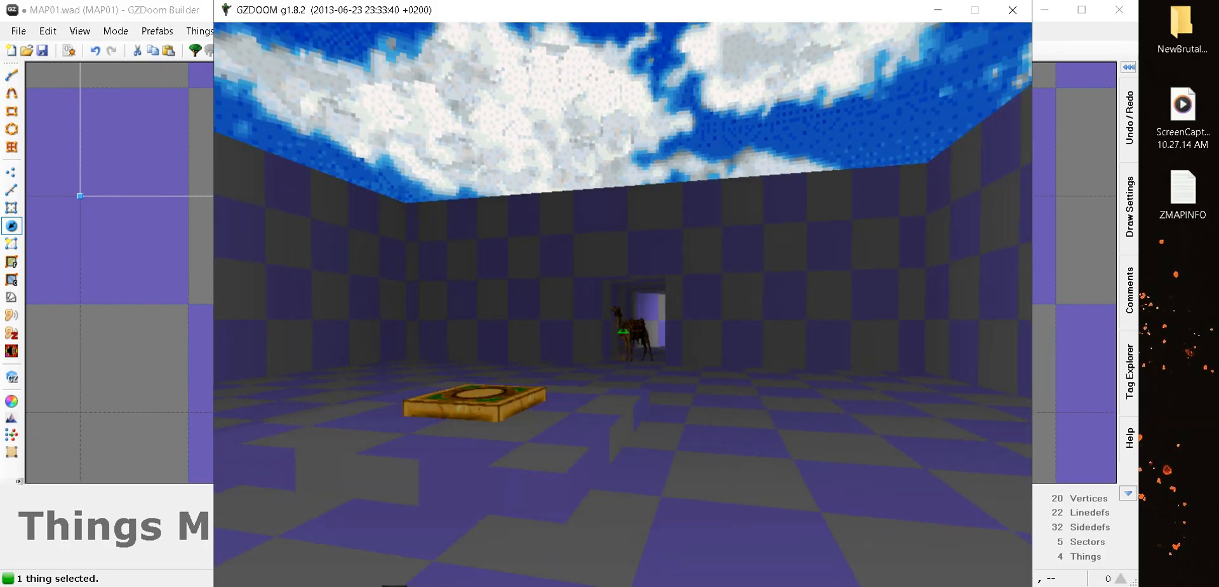
{"action": "key", "text": "w"}
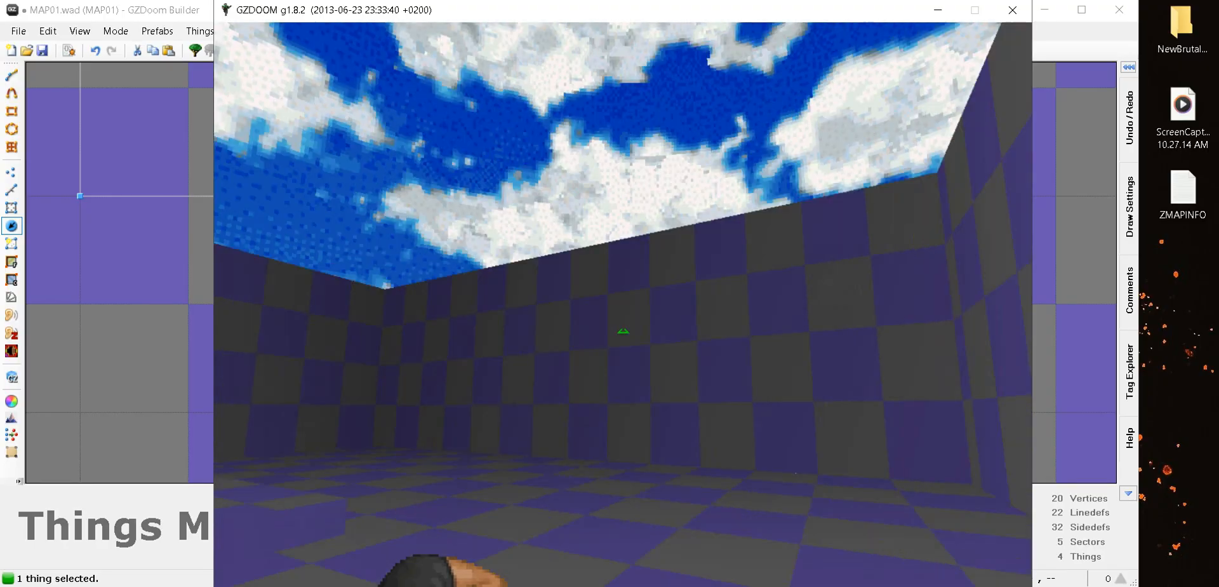
{"action": "key", "text": "w"}
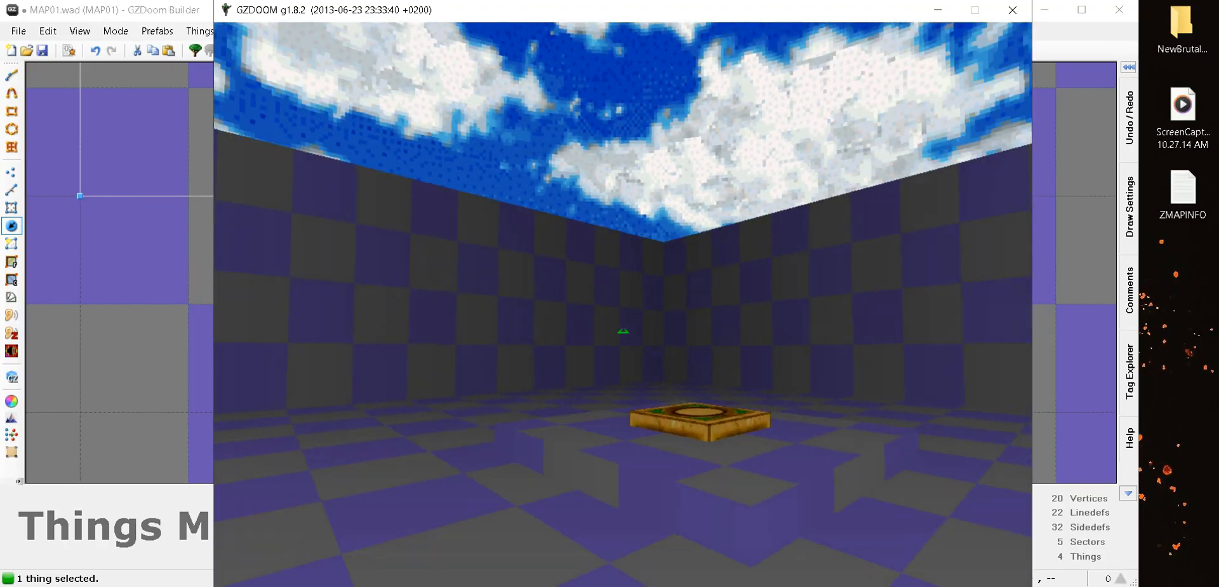
{"action": "key", "text": "w"}
Quit the test run to return to the map editor, and deselect the machete thing on the platform
{"action": "key", "text": "Escape"}
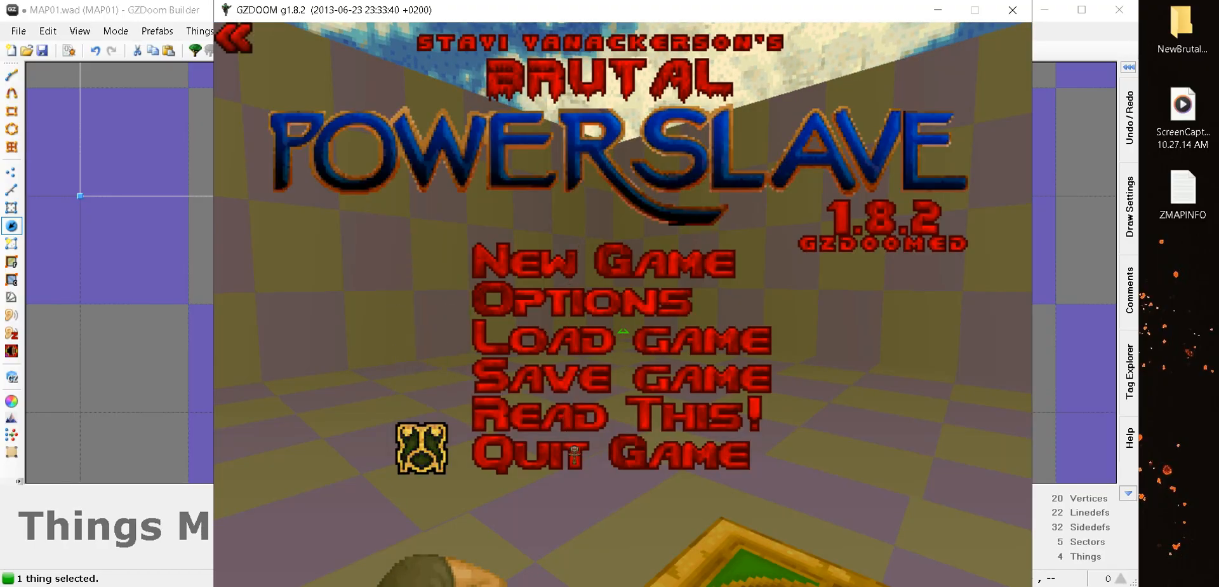
{"action": "key", "text": "Return"}
{"action": "key", "text": "Up"}
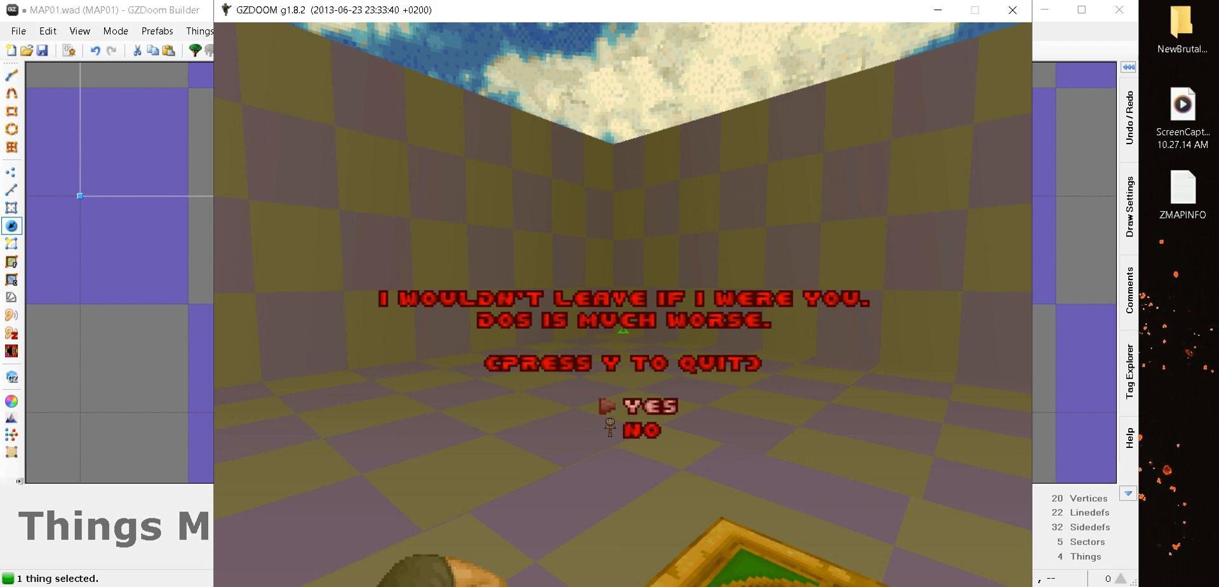
{"action": "key", "text": "Return"}
{"action": "scroll", "coordinate": [545, 308], "scroll_direction": "down", "scroll_amount": 3}
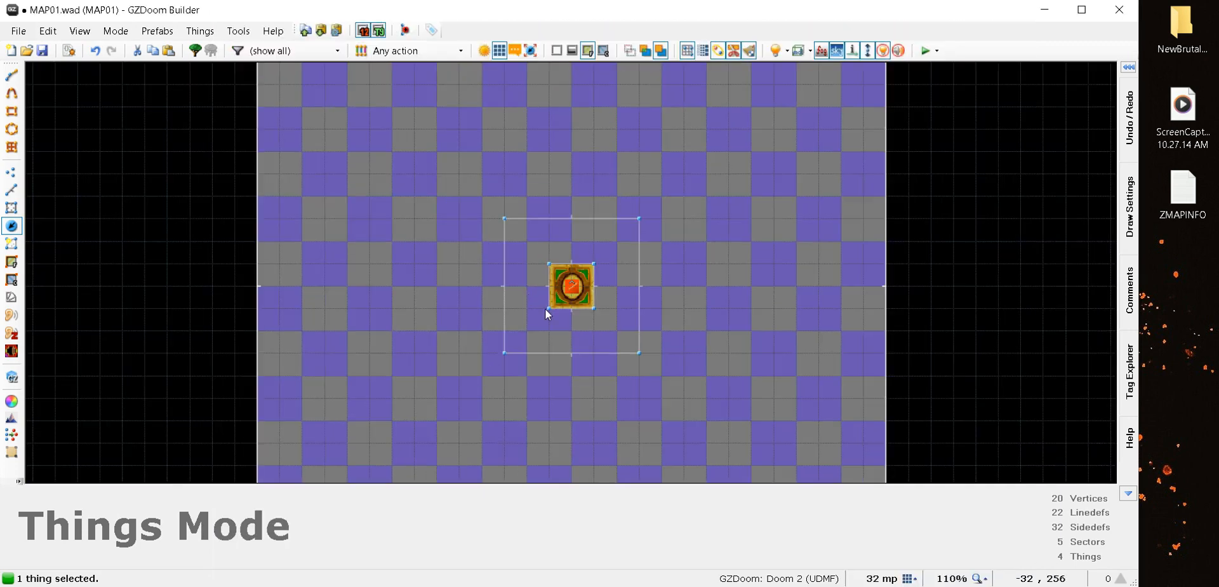
{"action": "scroll", "coordinate": [573, 289], "scroll_direction": "up", "scroll_amount": 6}
{"action": "left_click", "coordinate": [573, 289]}
{"action": "scroll", "coordinate": [303, 226], "scroll_direction": "down", "scroll_amount": 6}
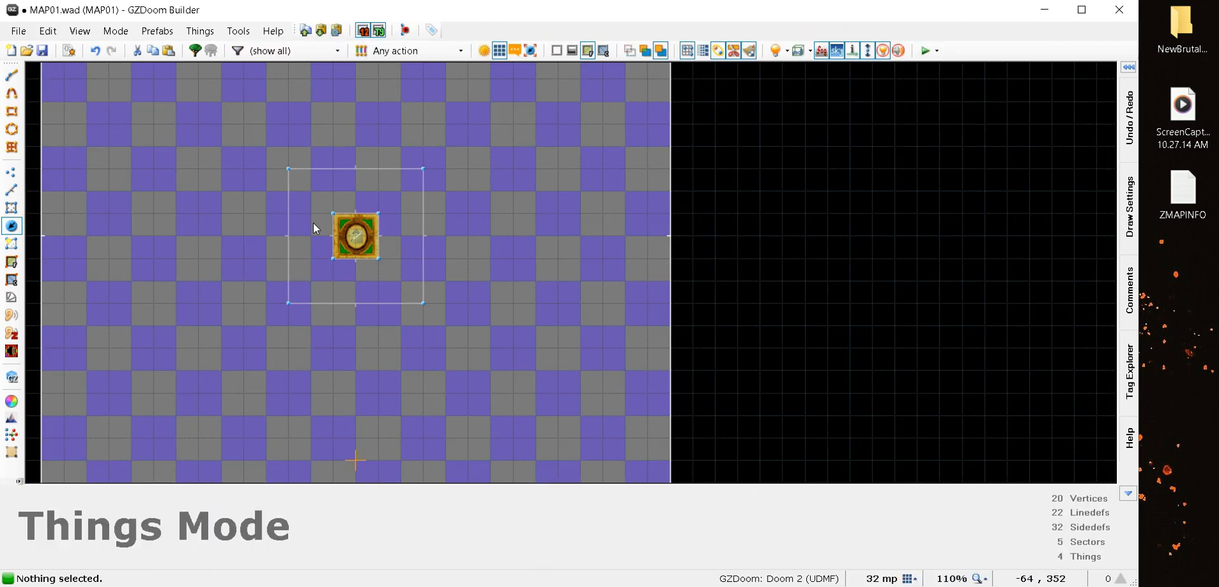
{"action": "scroll", "coordinate": [314, 222], "scroll_direction": "up", "scroll_amount": 4}
{"action": "scroll", "coordinate": [313, 222], "scroll_direction": "down", "scroll_amount": 5}
{"action": "scroll", "coordinate": [392, 254], "scroll_direction": "down", "scroll_amount": 3}
{"action": "scroll", "coordinate": [397, 248], "scroll_direction": "up", "scroll_amount": 2}
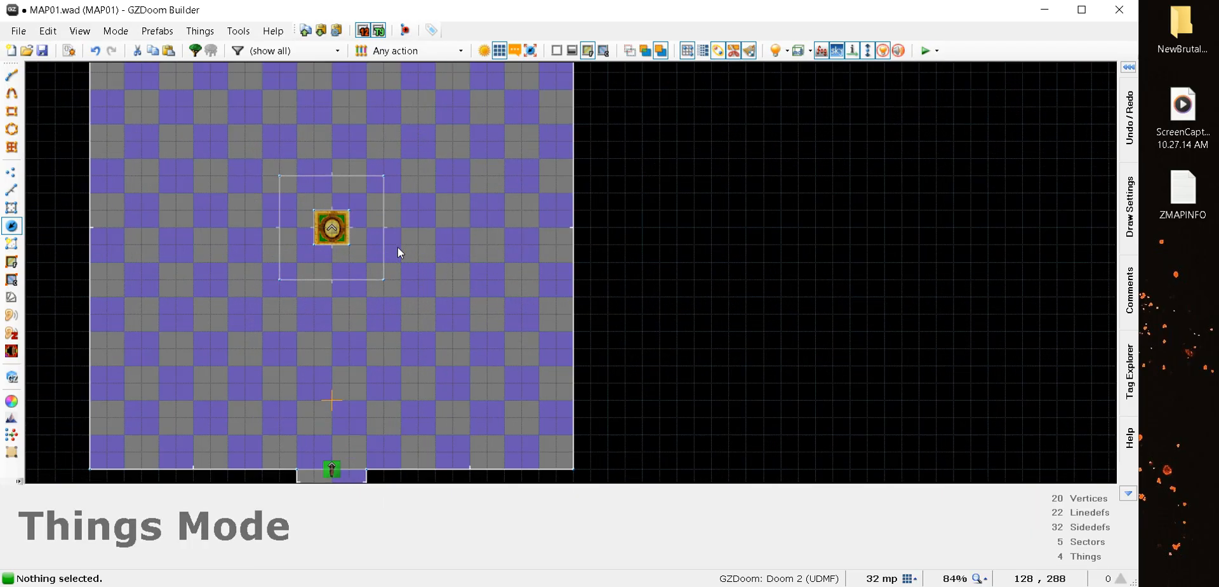
{"action": "scroll", "coordinate": [565, 225], "scroll_direction": "up", "scroll_amount": 5}
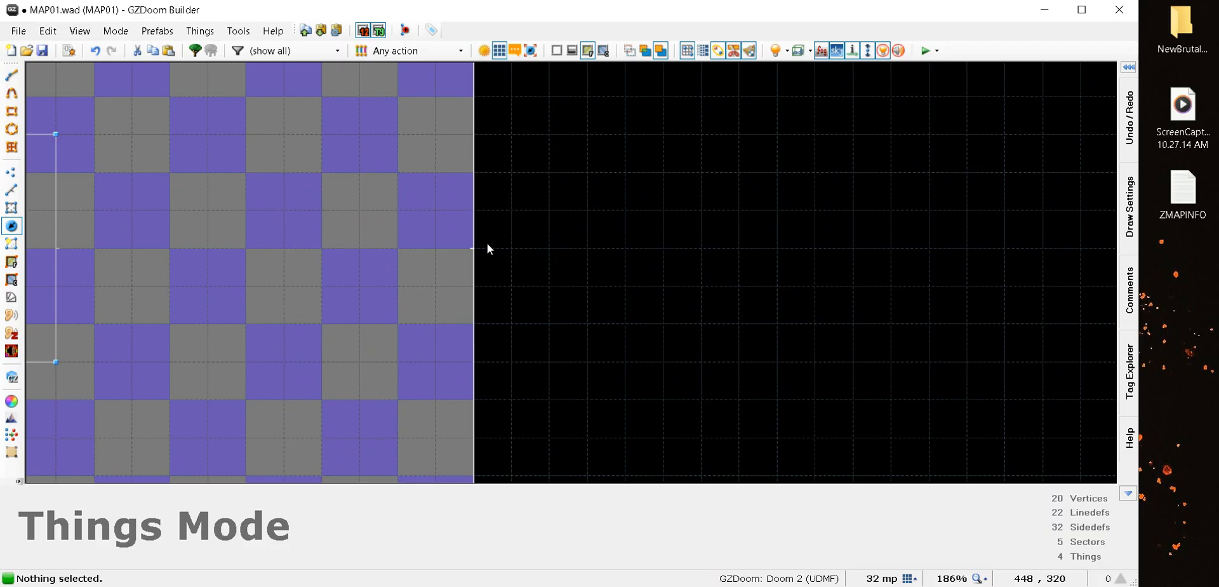
{"action": "scroll", "coordinate": [557, 307], "scroll_direction": "down", "scroll_amount": 5}
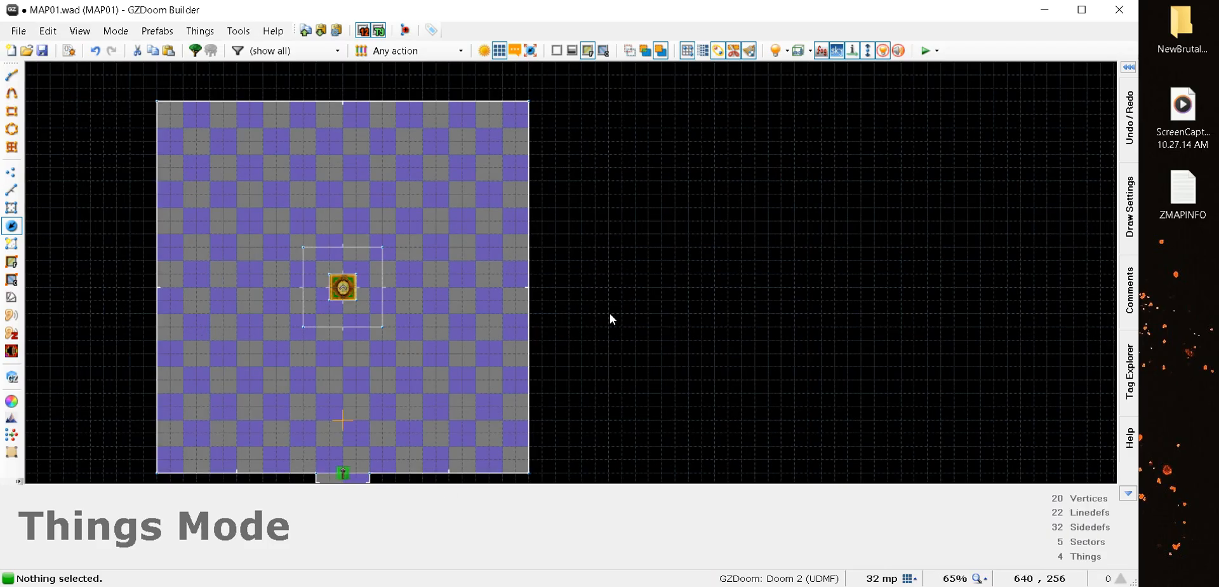
{"action": "scroll", "coordinate": [568, 274], "scroll_direction": "up", "scroll_amount": 6}
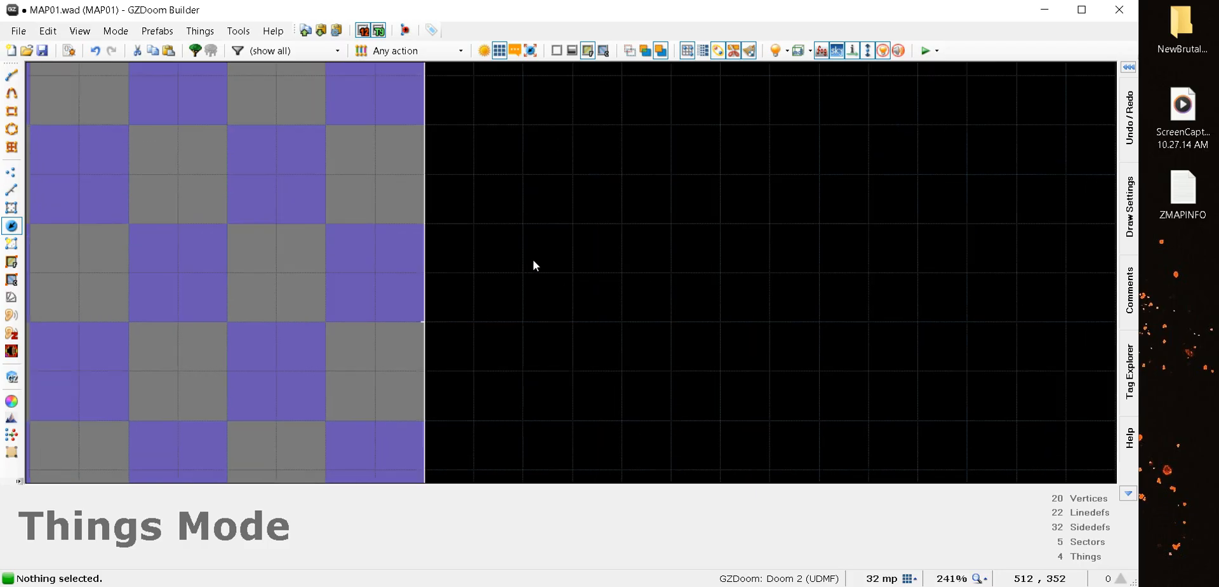
{"action": "scroll", "coordinate": [532, 258], "scroll_direction": "down", "scroll_amount": 6}
{"action": "scroll", "coordinate": [530, 257], "scroll_direction": "up", "scroll_amount": 5}
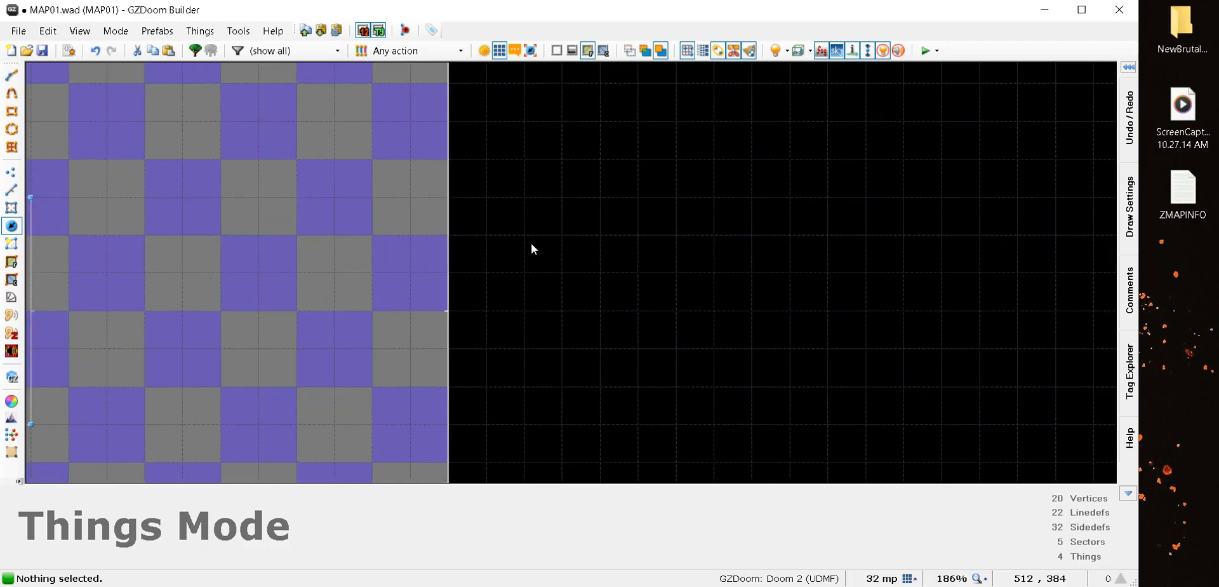
{"action": "right_click", "coordinate": [531, 244]}
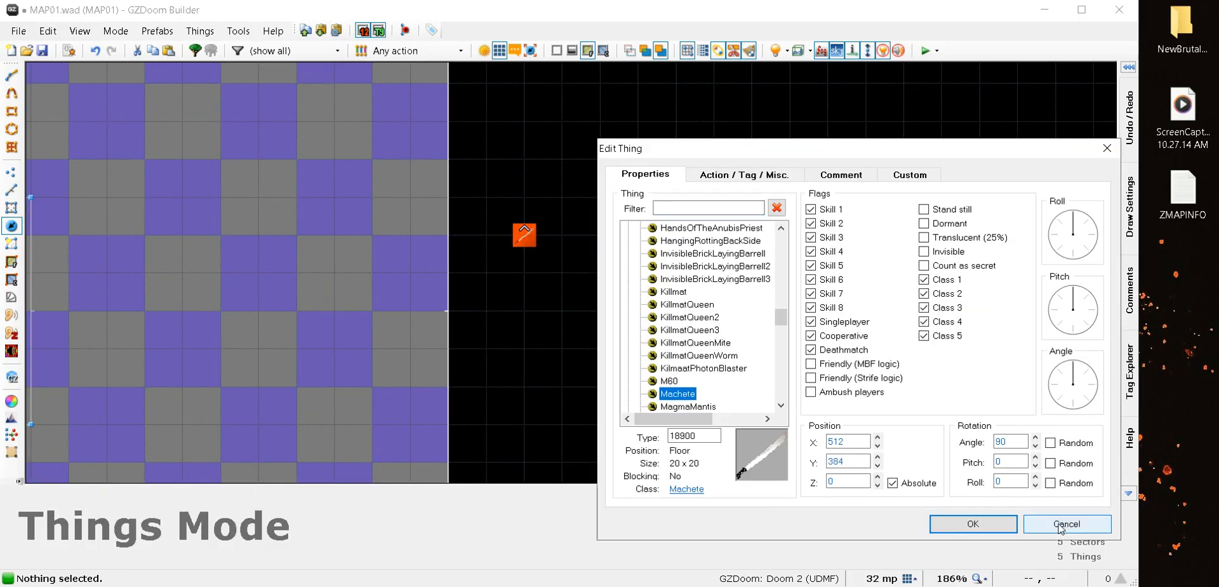
{"action": "left_click", "coordinate": [1058, 525]}
{"action": "key", "text": "Delete"}
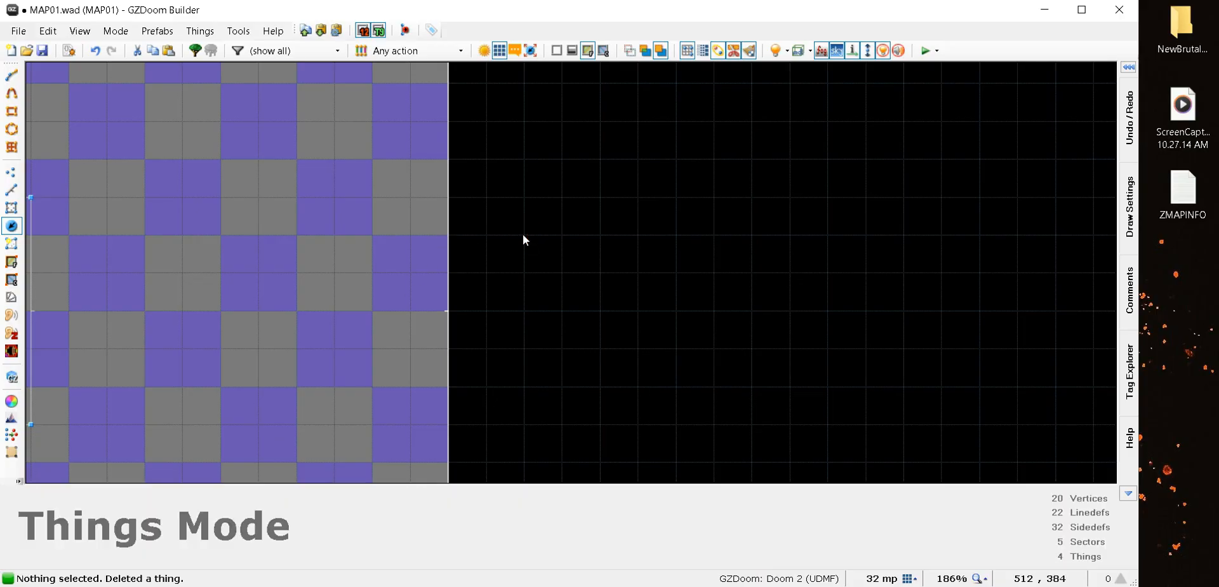
Draw a 128 by 128 square sector in the empty space just east of the large room
{"action": "key", "text": "d"}
{"action": "left_click", "coordinate": [524, 235]}
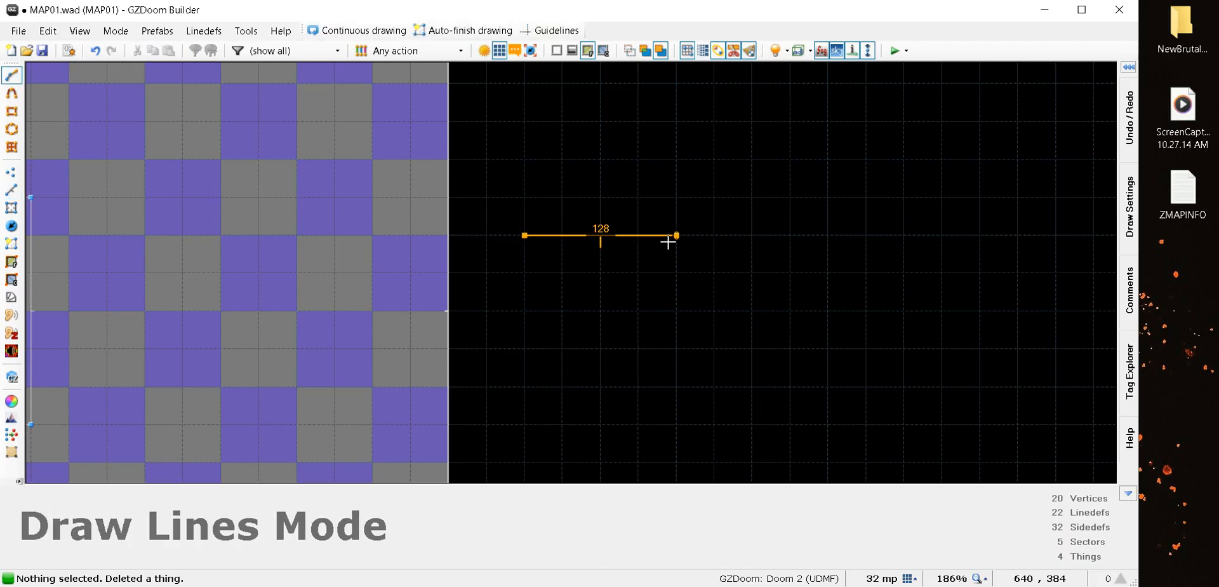
{"action": "left_click", "coordinate": [676, 235]}
{"action": "left_click", "coordinate": [676, 387]}
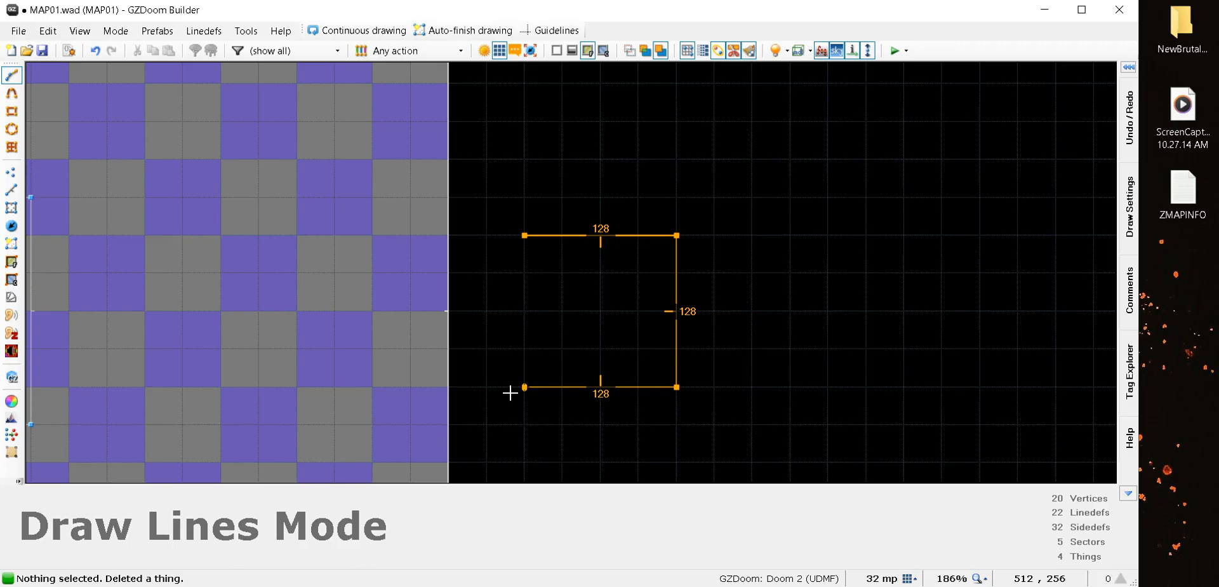
{"action": "left_click", "coordinate": [525, 387]}
{"action": "left_click", "coordinate": [524, 235]}
{"action": "scroll", "coordinate": [250, 149], "scroll_direction": "down", "scroll_amount": 6}
{"action": "scroll", "coordinate": [379, 195], "scroll_direction": "up", "scroll_amount": 4}
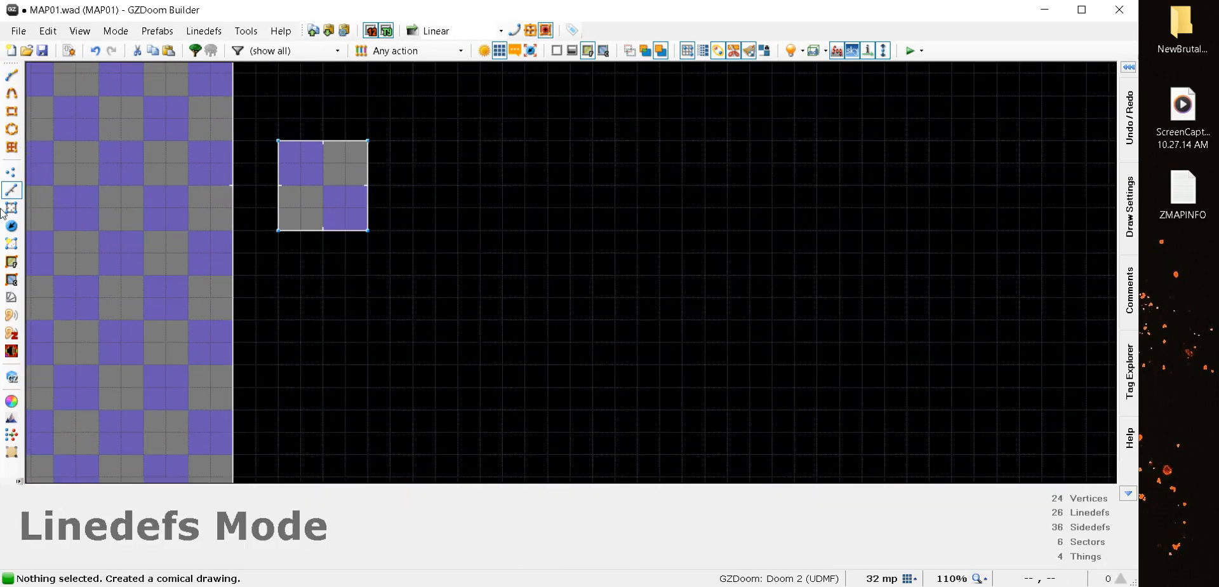
Give the new east square sector the ceiling texture DEV00001 and a ceiling height of 128
{"action": "left_click", "coordinate": [11, 207]}
{"action": "left_click", "coordinate": [336, 187]}
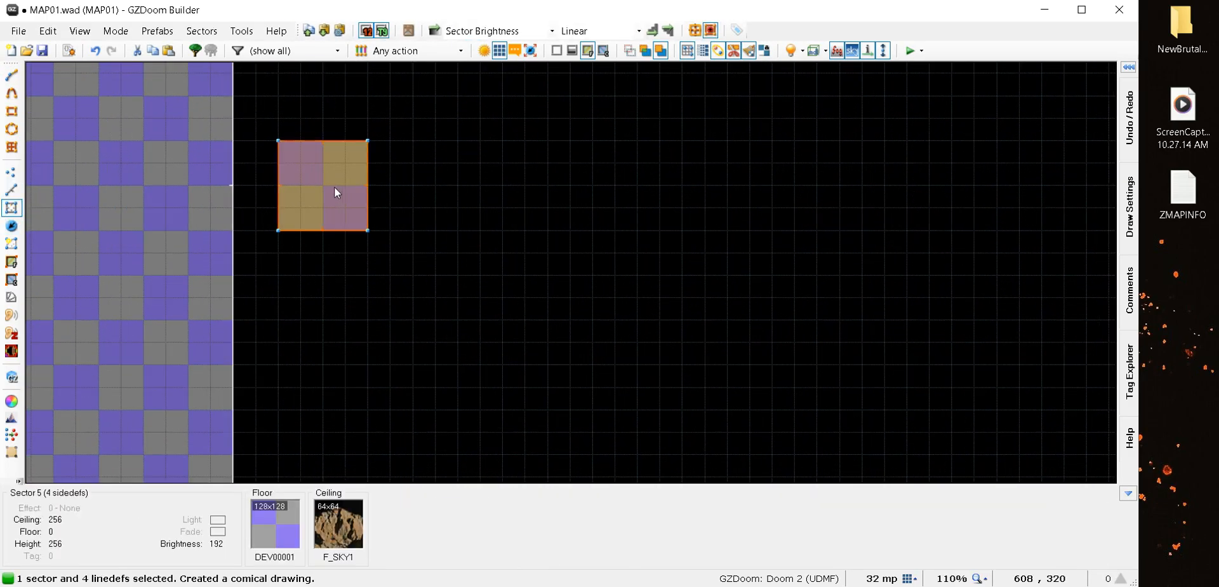
{"action": "right_click", "coordinate": [337, 187]}
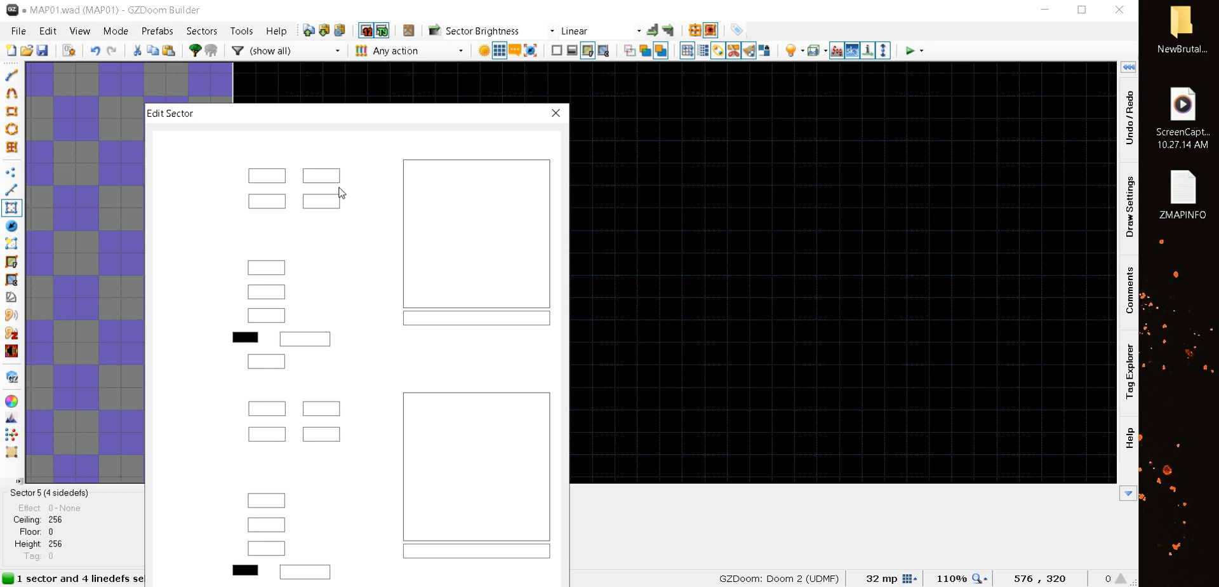
{"action": "double_click", "coordinate": [413, 317]}
{"action": "type", "text": "DEV"}
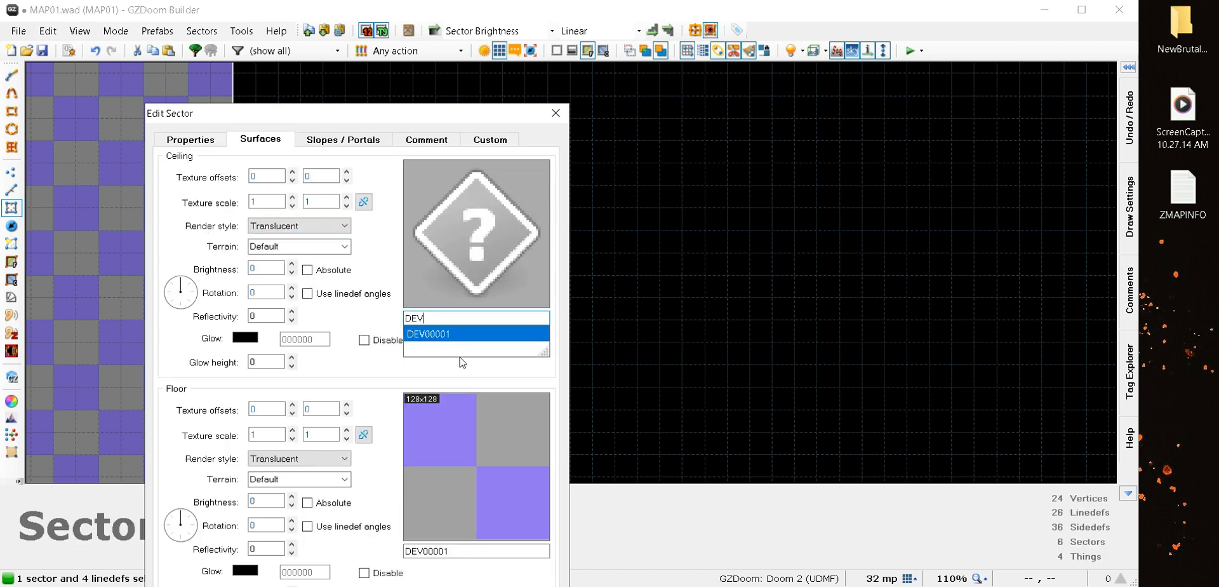
{"action": "left_click", "coordinate": [457, 334]}
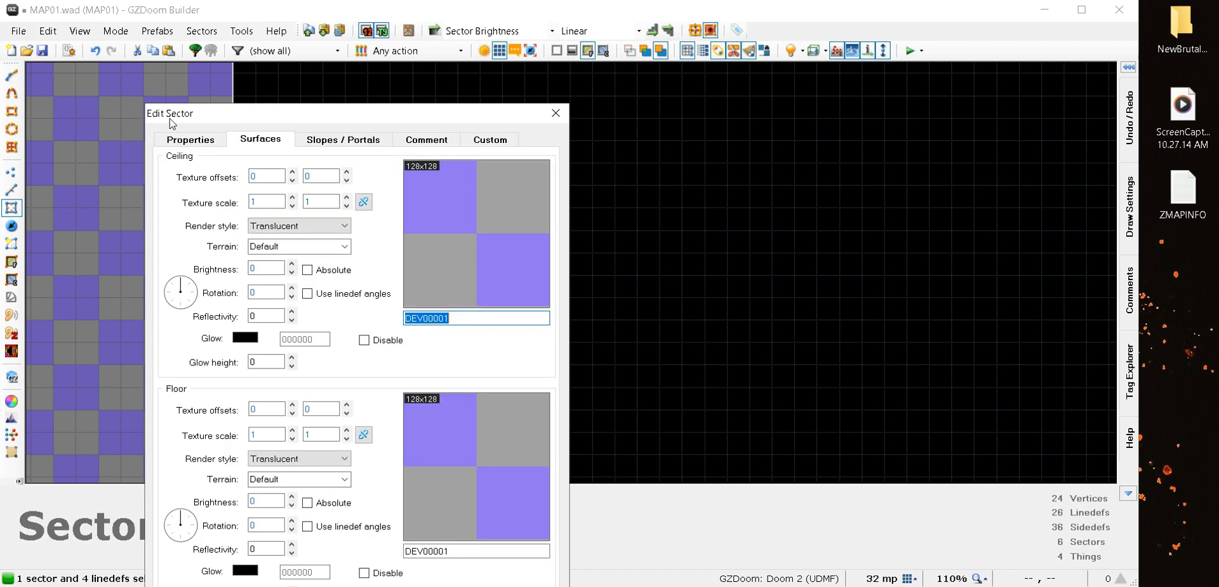
{"action": "left_click", "coordinate": [190, 140]}
{"action": "left_click", "coordinate": [264, 318]}
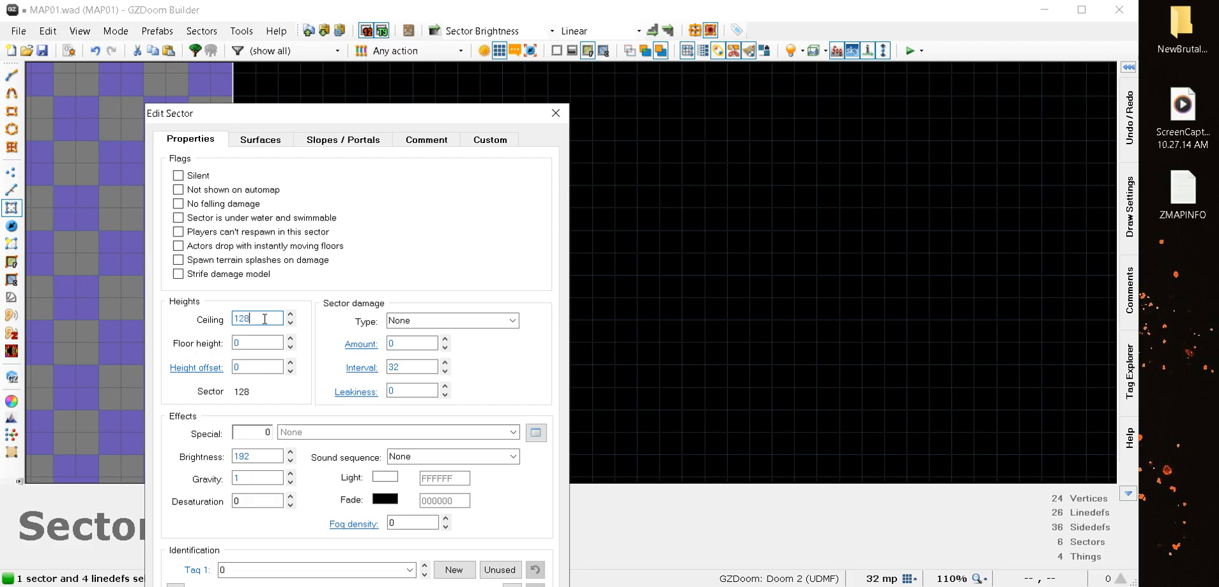
{"action": "type", "text": "128"}
{"action": "key", "text": "Return"}
Move the east square sector against the large room's east wall to join it as an alcove
{"action": "left_click", "coordinate": [12, 207]}
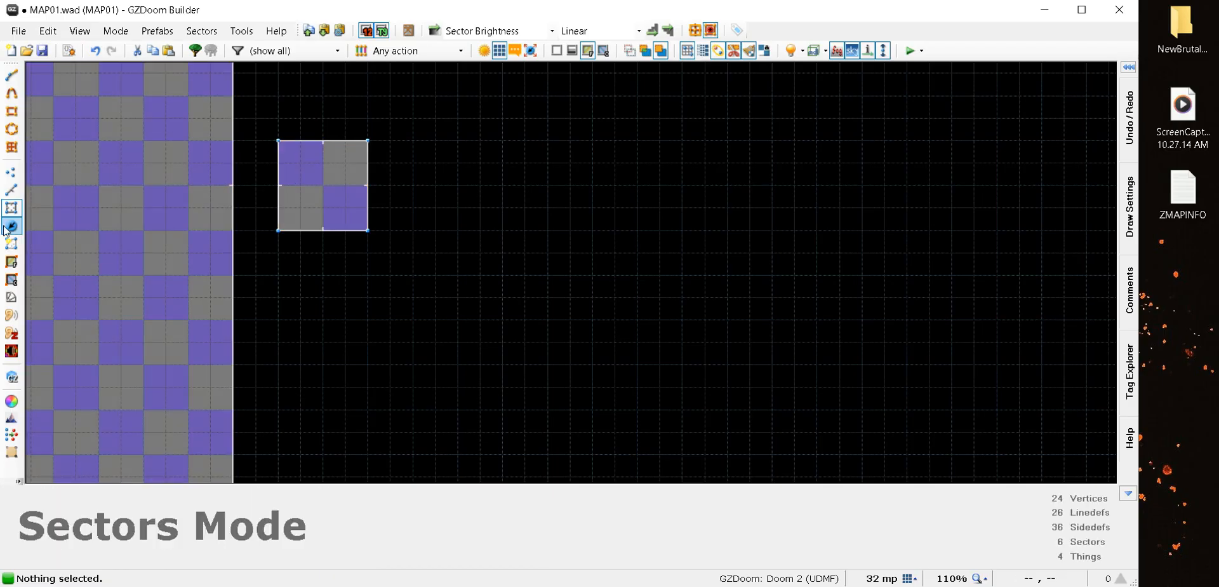
{"action": "left_click", "coordinate": [304, 195]}
{"action": "right_click_drag", "start_coordinate": [303, 189], "coordinate": [253, 190]}
{"action": "scroll", "coordinate": [558, 223], "scroll_direction": "down", "scroll_amount": 5}
Draw a 128 by 128 square sector in the empty space just west of the large room
{"action": "scroll", "coordinate": [224, 212], "scroll_direction": "up", "scroll_amount": 5}
{"action": "scroll", "coordinate": [497, 150], "scroll_direction": "up", "scroll_amount": 2}
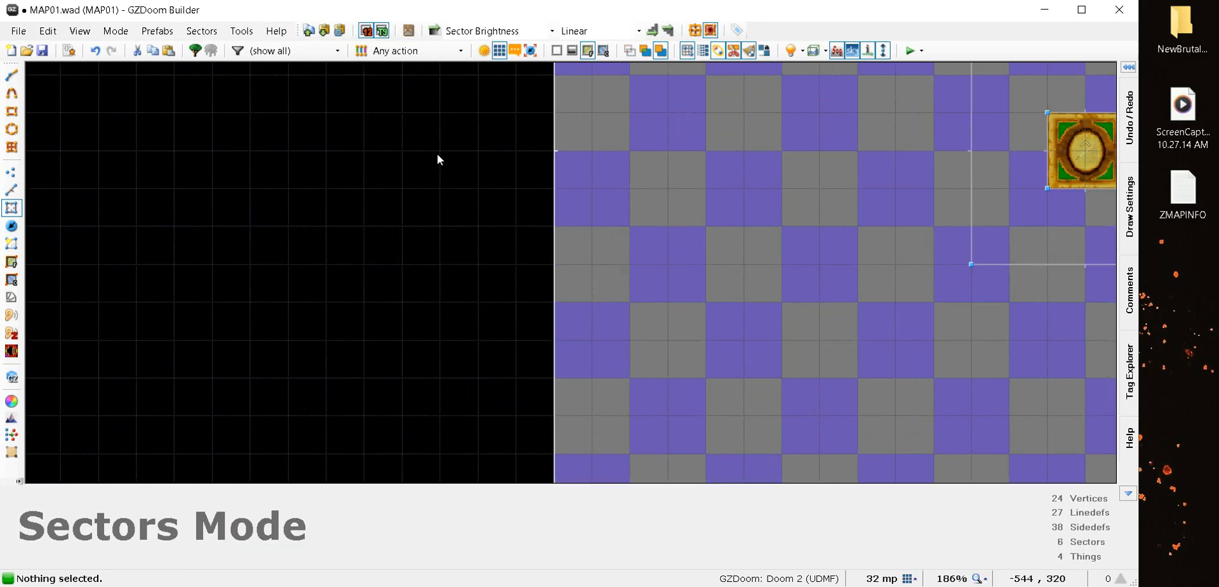
{"action": "key", "text": "d"}
{"action": "left_click", "coordinate": [482, 159]}
{"action": "left_click", "coordinate": [478, 302]}
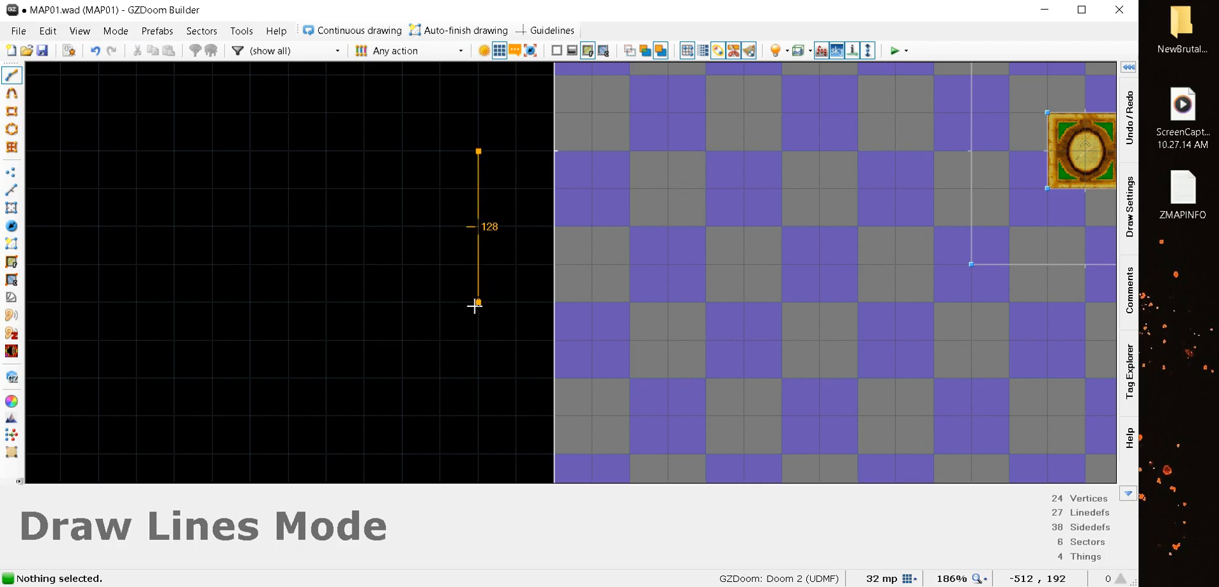
{"action": "left_click", "coordinate": [326, 302]}
{"action": "left_click", "coordinate": [327, 153]}
{"action": "left_click", "coordinate": [478, 151]}
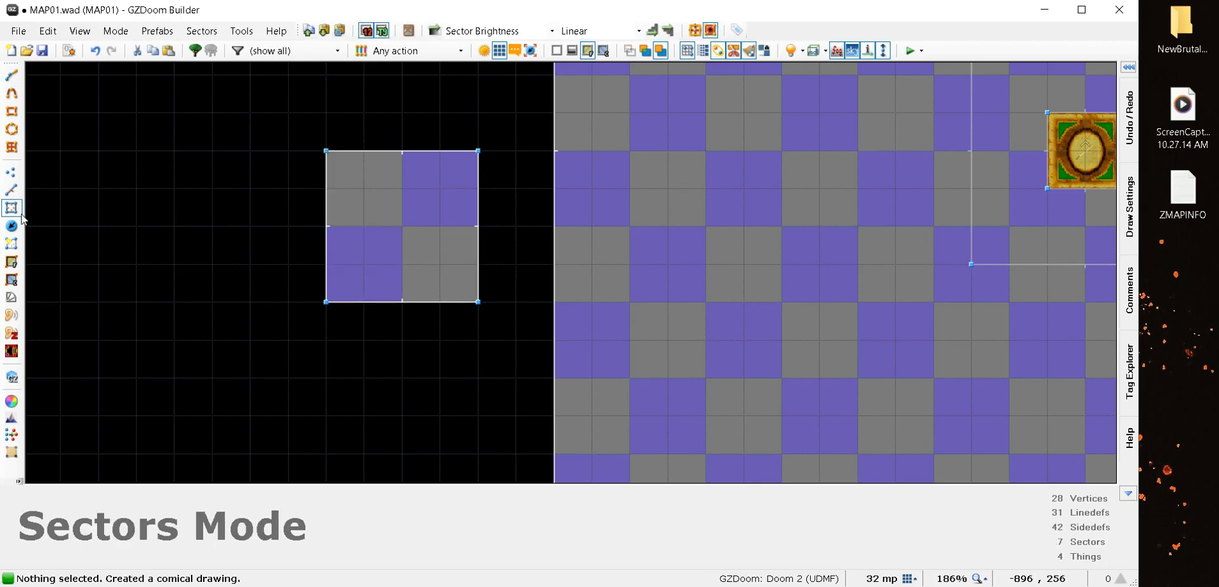
Set the west square sector's ceiling height to 128 and its ceiling texture to DEV00001
{"action": "left_click", "coordinate": [375, 252]}
{"action": "right_click", "coordinate": [394, 244]}
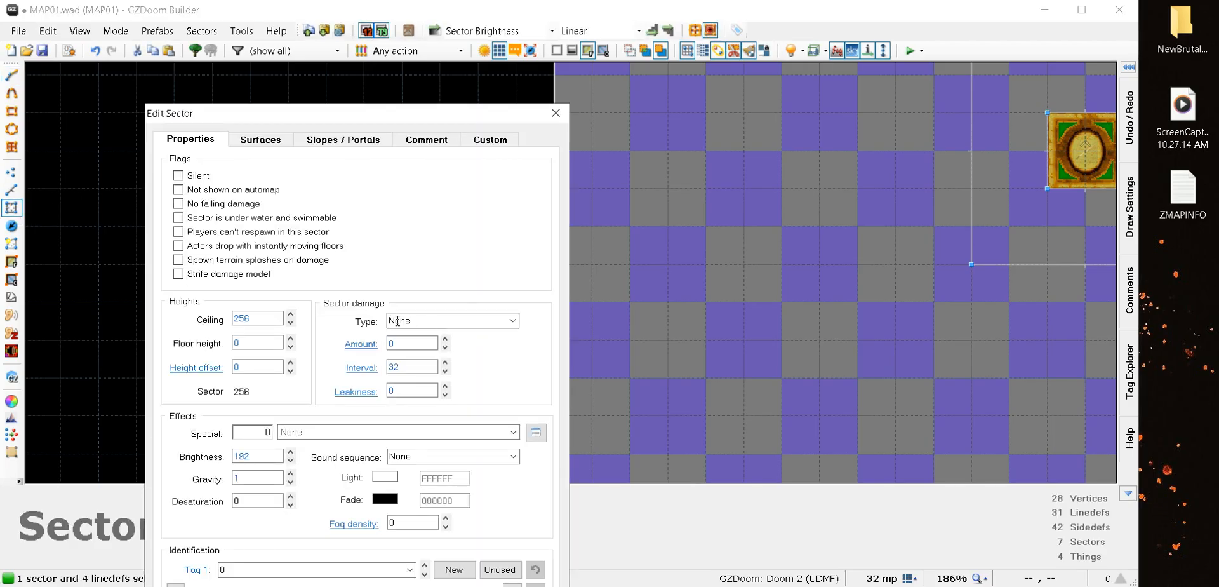
{"action": "double_click", "coordinate": [261, 319]}
{"action": "type", "text": "128"}
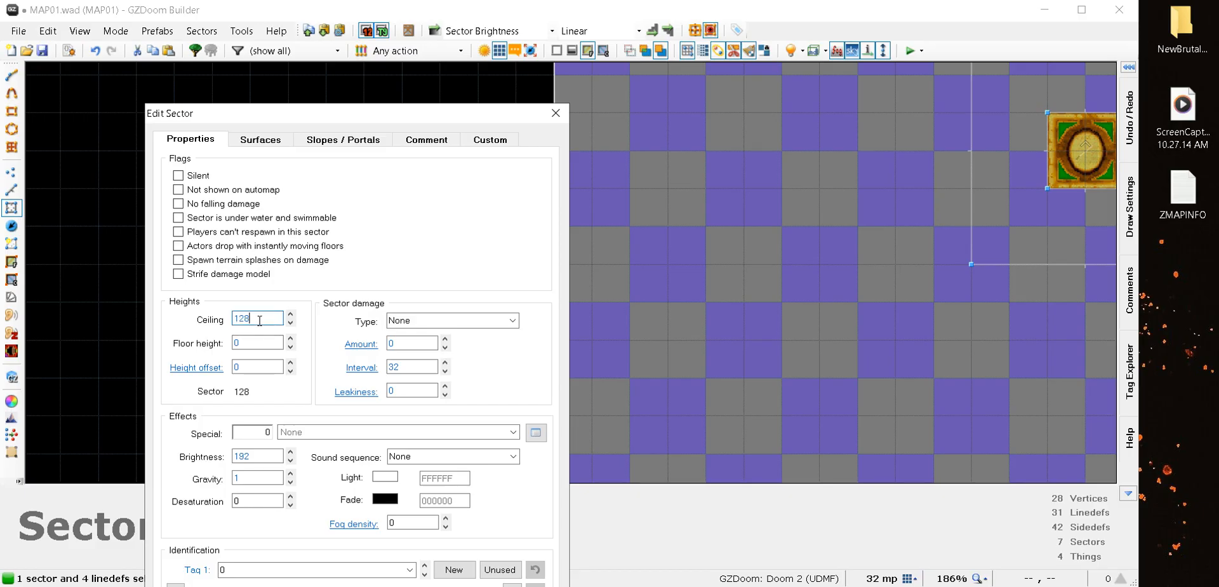
{"action": "left_click", "coordinate": [260, 140]}
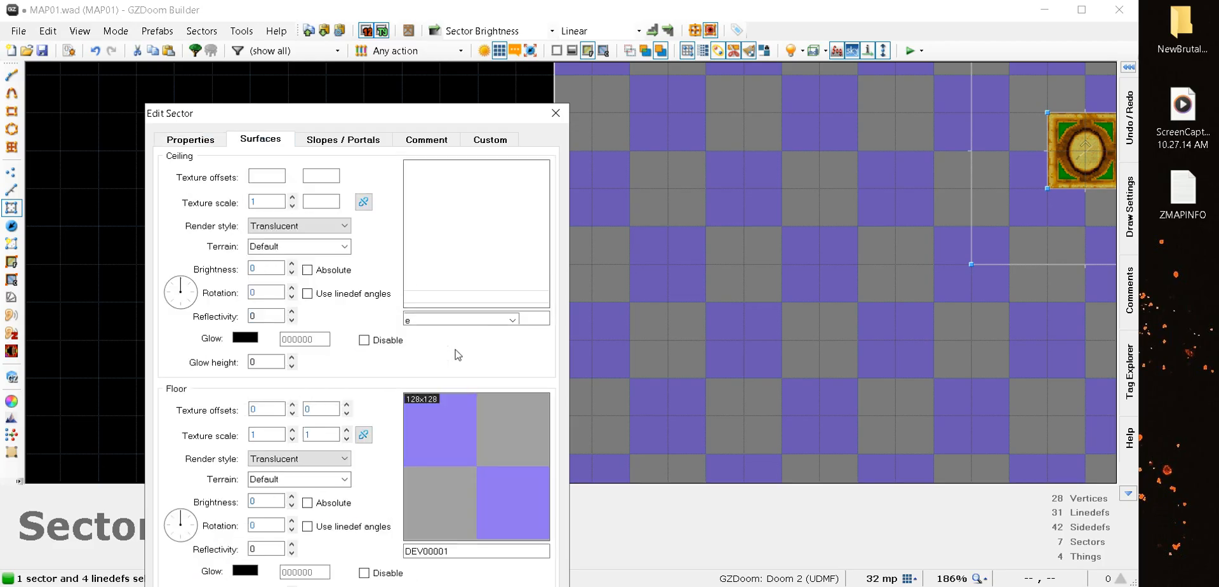
{"action": "double_click", "coordinate": [466, 317]}
{"action": "type", "text": "DEV"}
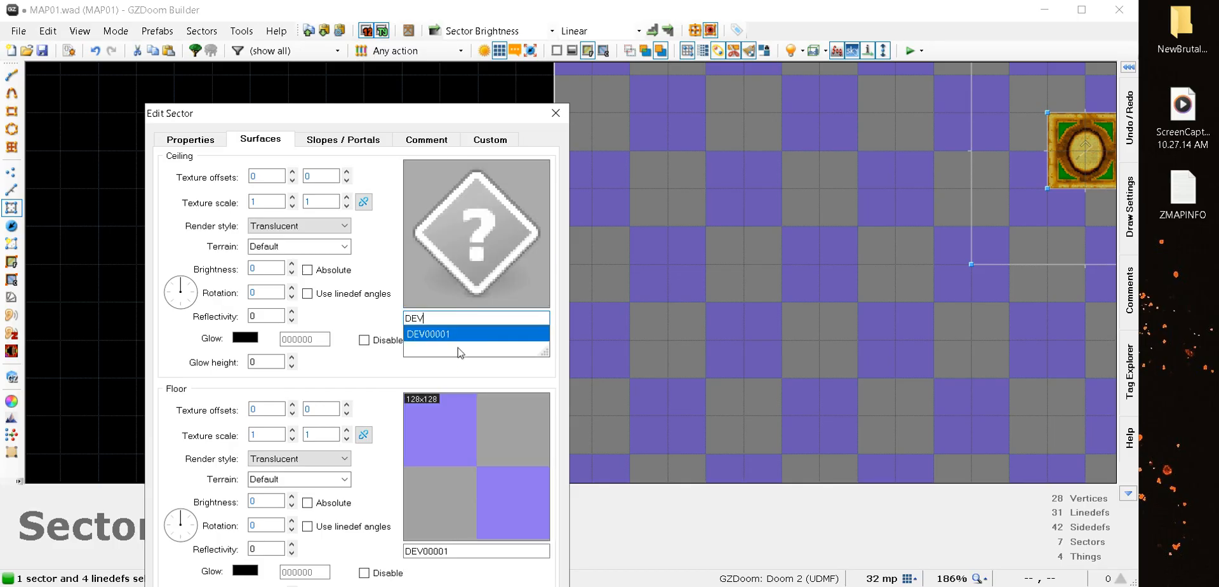
{"action": "left_click", "coordinate": [454, 335]}
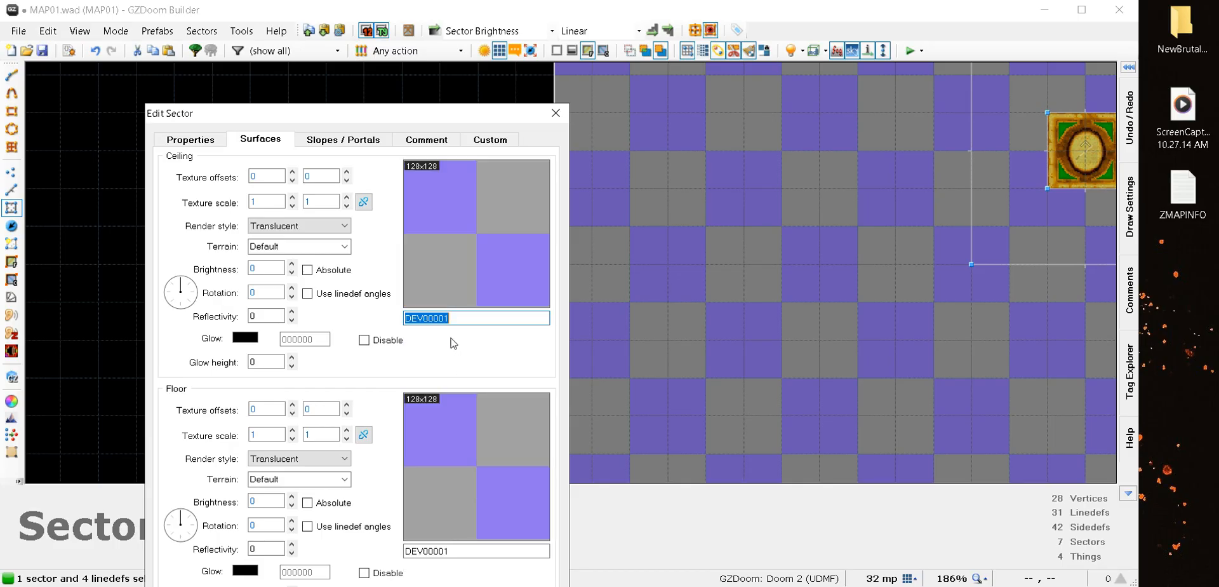
{"action": "key", "text": "Return"}
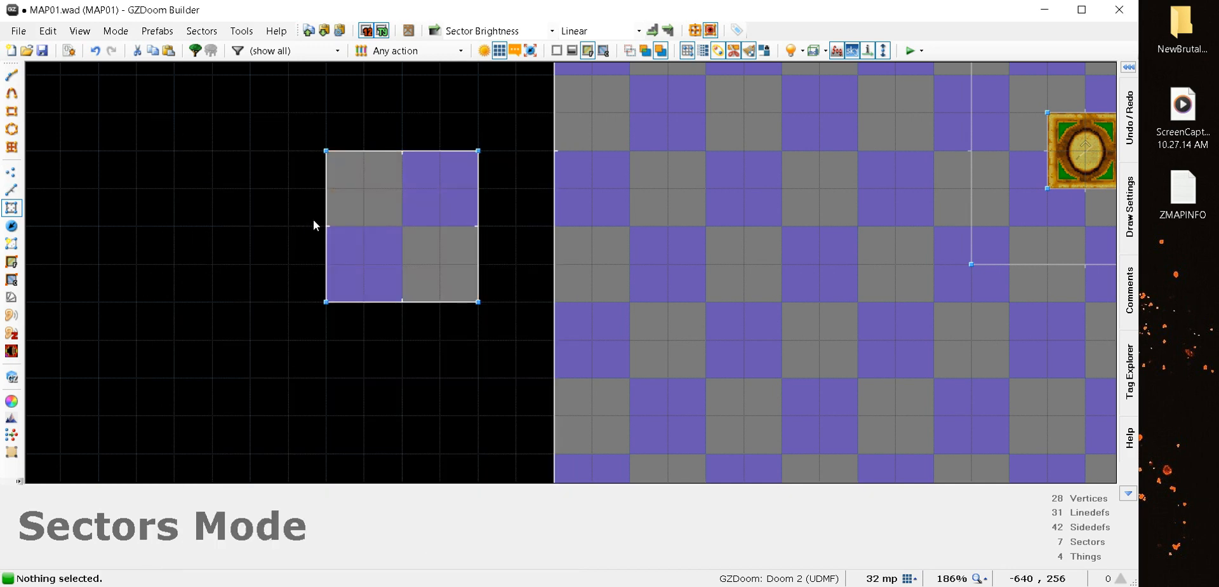
Attach the west square sector to the large room's west wall and shift it north to line up with the east alcove
{"action": "left_click", "coordinate": [452, 267]}
{"action": "left_click_drag", "start_coordinate": [451, 267], "coordinate": [516, 264]}
{"action": "scroll", "coordinate": [123, 184], "scroll_direction": "down", "scroll_amount": 2}
{"action": "scroll", "coordinate": [123, 178], "scroll_direction": "down", "scroll_amount": 3}
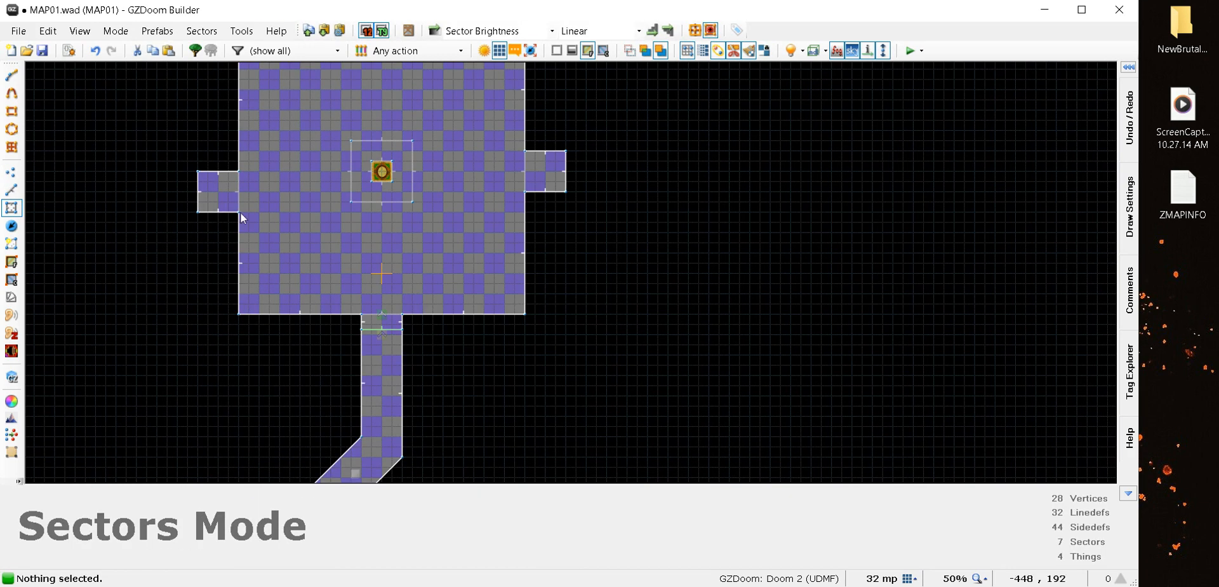
{"action": "left_click_drag", "start_coordinate": [203, 192], "coordinate": [209, 171]}
Copy the DEV00001 wall texture and apply it to the missing upper texture above the east alcove's opening in 3D view
{"action": "key", "text": "w"}
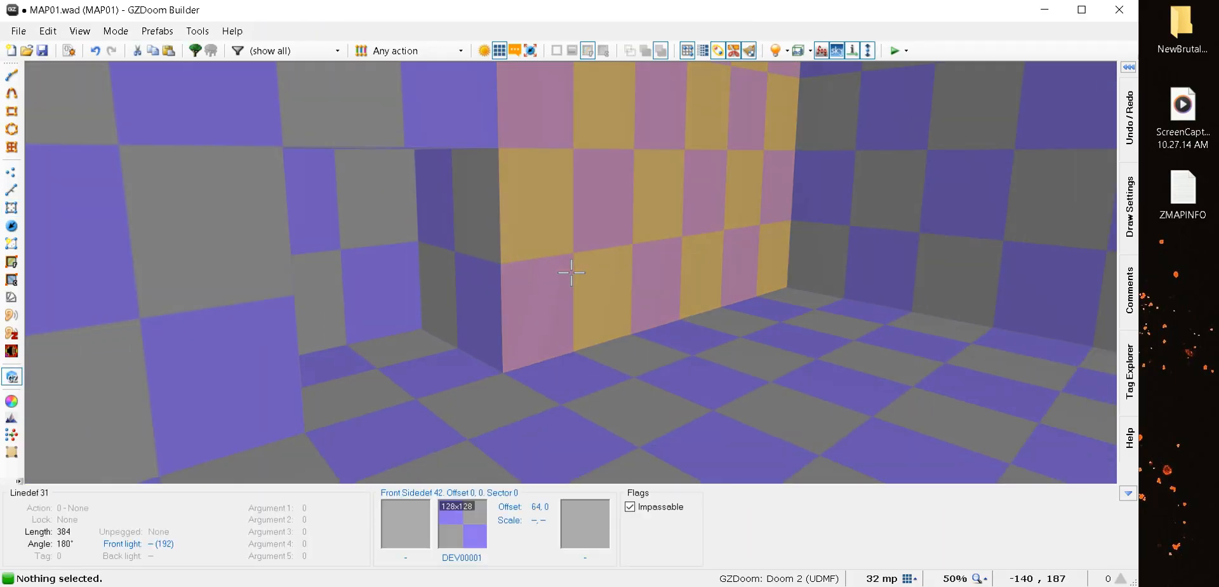
{"action": "key", "text": "e"}
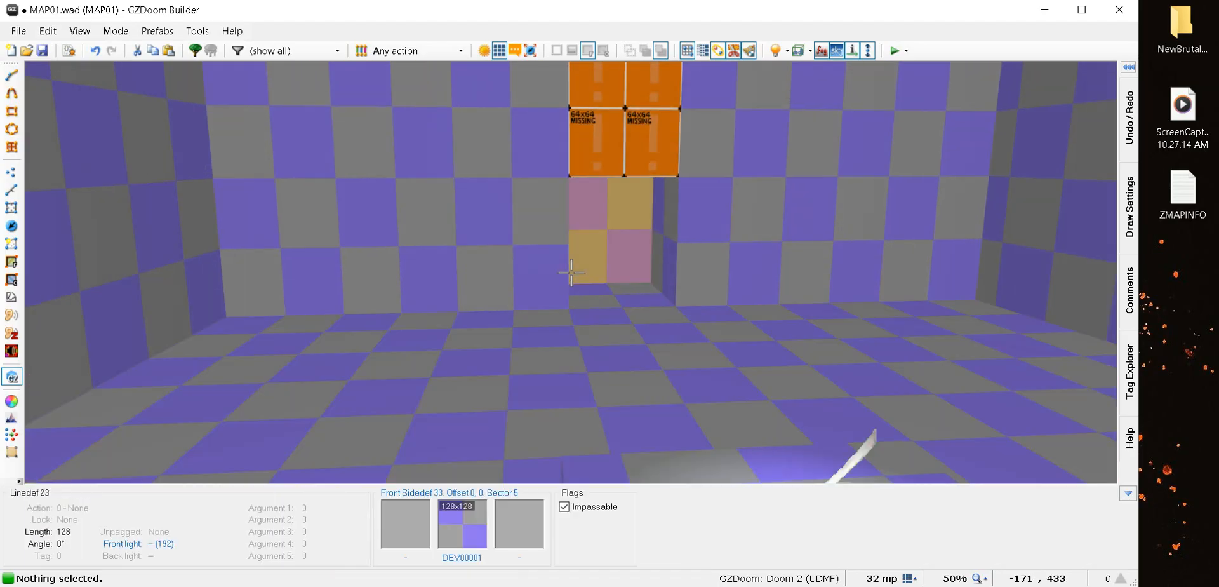
{"action": "key", "text": "e"}
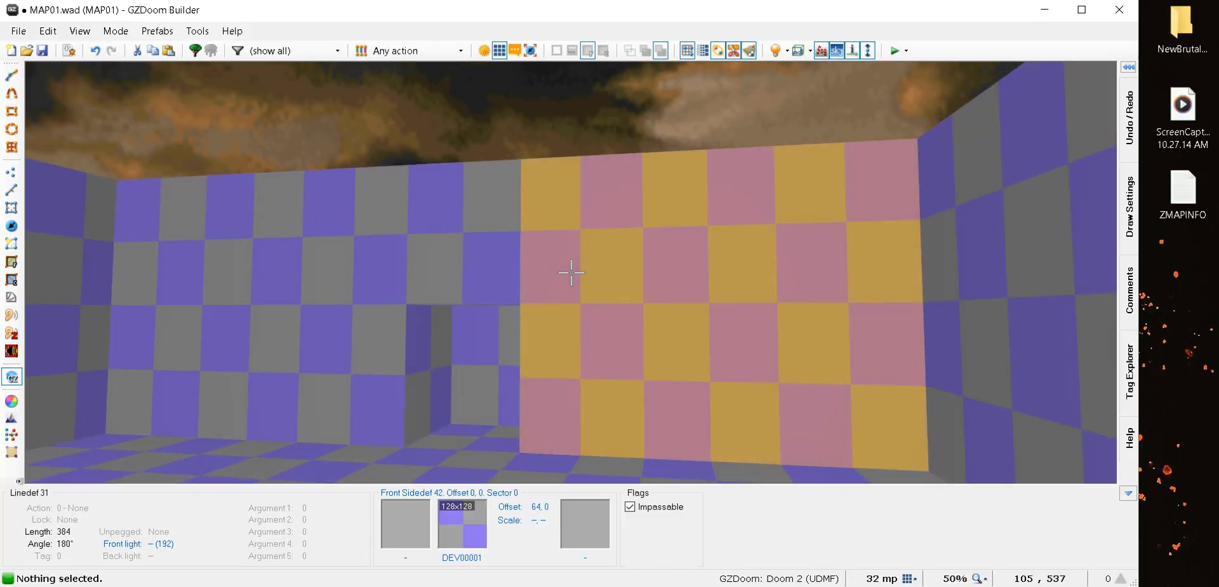
{"action": "key", "text": "ctrl+v"}
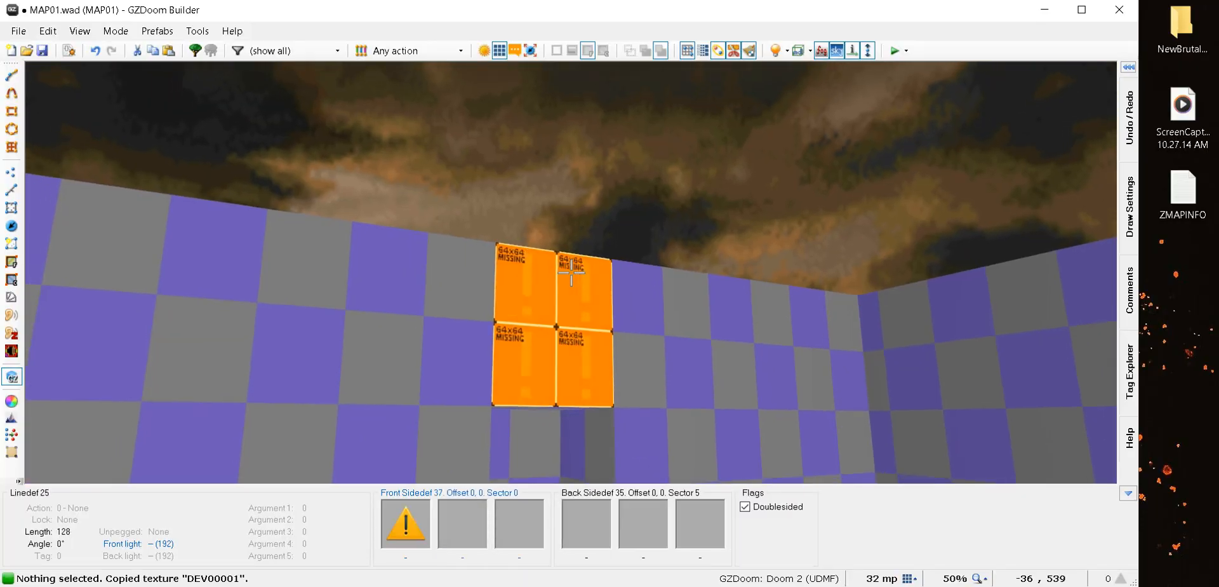
{"action": "key", "text": "w"}
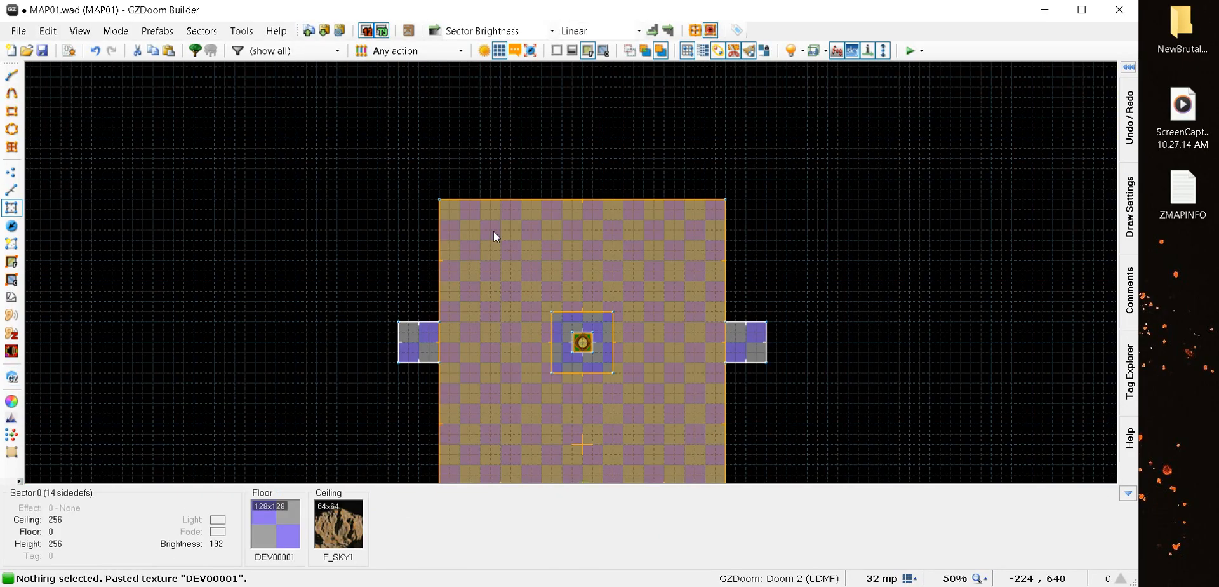
Move the west alcove's outer line 64 units outward so the alcove is 192 long, matching the east alcove
{"action": "scroll", "coordinate": [445, 285], "scroll_direction": "up", "scroll_amount": 4}
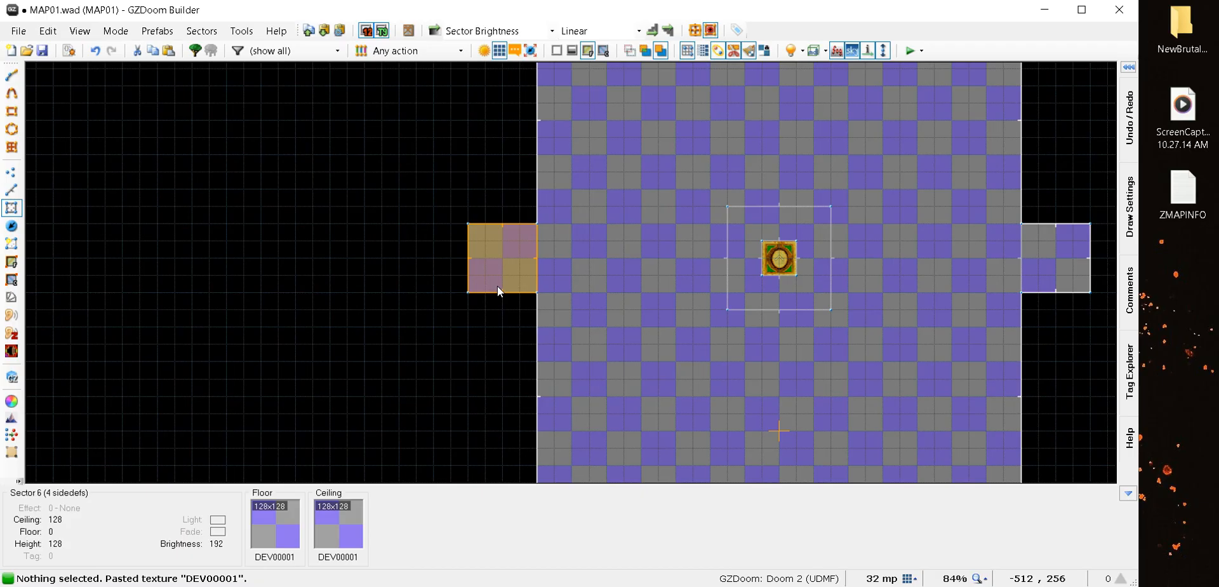
{"action": "left_click", "coordinate": [11, 189]}
{"action": "left_click", "coordinate": [463, 260]}
{"action": "left_click_drag", "start_coordinate": [462, 260], "coordinate": [428, 265]}
{"action": "right_click_drag", "start_coordinate": [428, 266], "coordinate": [427, 265]}
{"action": "scroll", "coordinate": [428, 265], "scroll_direction": "down", "scroll_amount": 4}
{"action": "scroll", "coordinate": [614, 242], "scroll_direction": "up", "scroll_amount": 4}
{"action": "right_click_drag", "start_coordinate": [572, 262], "coordinate": [614, 268]}
{"action": "scroll", "coordinate": [510, 240], "scroll_direction": "up", "scroll_amount": 5}
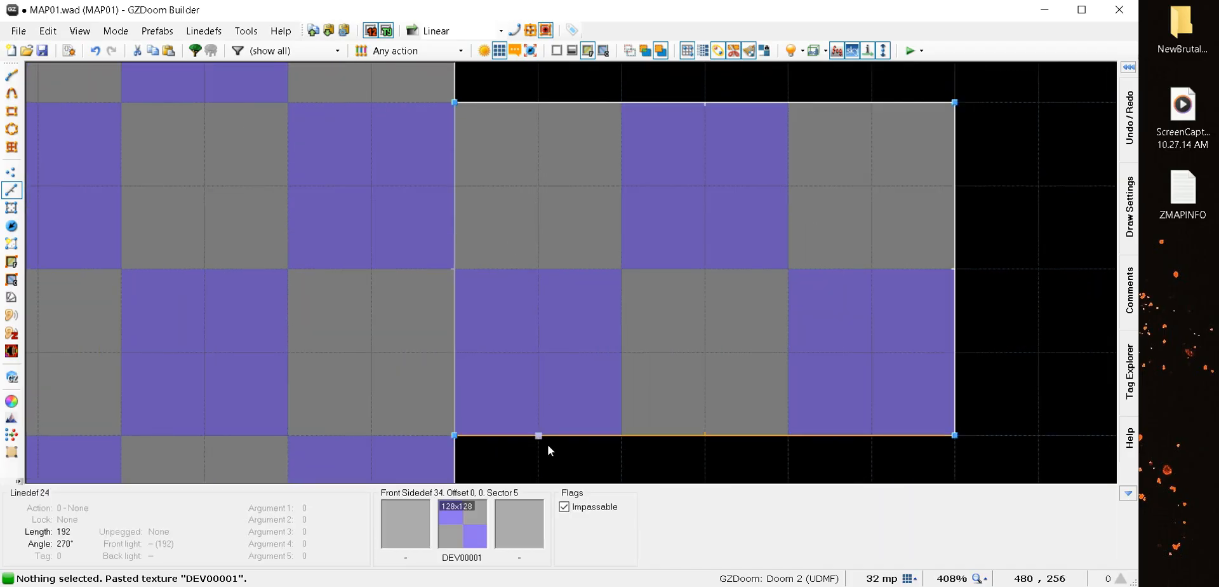
{"action": "scroll", "coordinate": [515, 177], "scroll_direction": "down", "scroll_amount": 3}
{"action": "scroll", "coordinate": [520, 209], "scroll_direction": "up", "scroll_amount": 3}
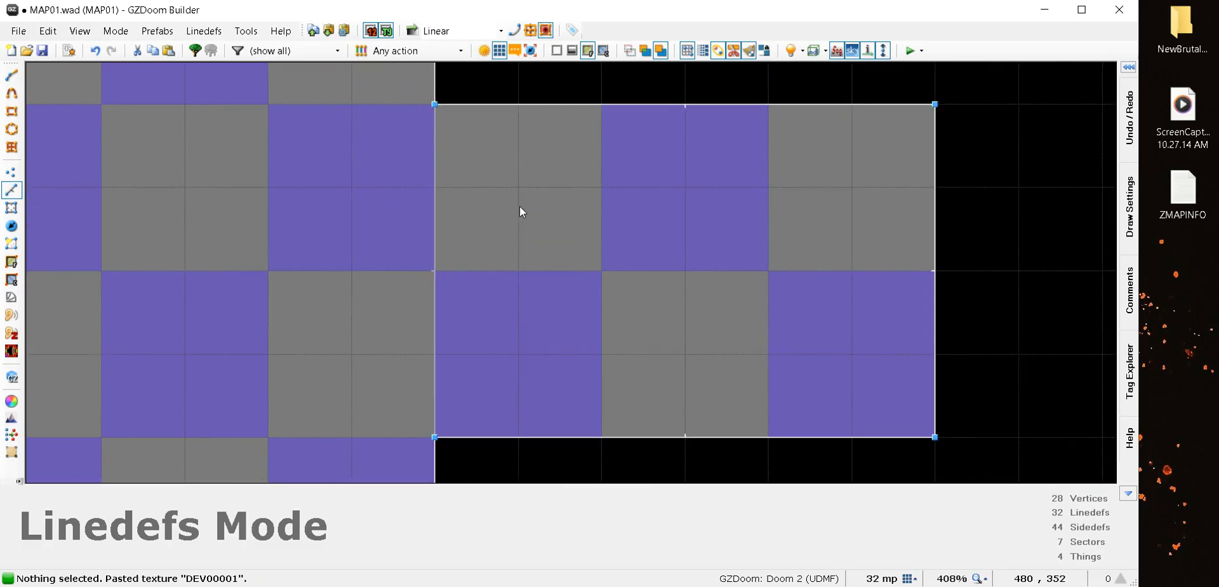
{"action": "scroll", "coordinate": [519, 209], "scroll_direction": "down", "scroll_amount": 2}
{"action": "scroll", "coordinate": [520, 209], "scroll_direction": "down", "scroll_amount": 4}
{"action": "scroll", "coordinate": [603, 219], "scroll_direction": "down", "scroll_amount": 2}
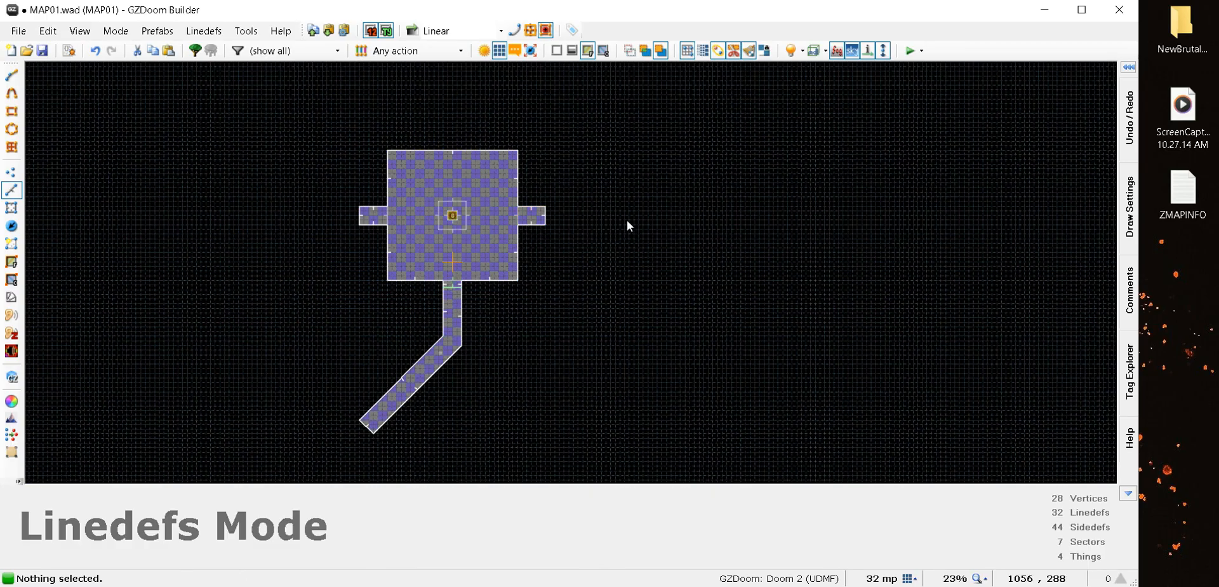
Draw a separate rectangular sector 128 wide and 192 tall in the empty space just south of the east alcove
{"action": "scroll", "coordinate": [626, 226], "scroll_direction": "up", "scroll_amount": 5}
{"action": "scroll", "coordinate": [349, 168], "scroll_direction": "down", "scroll_amount": 1}
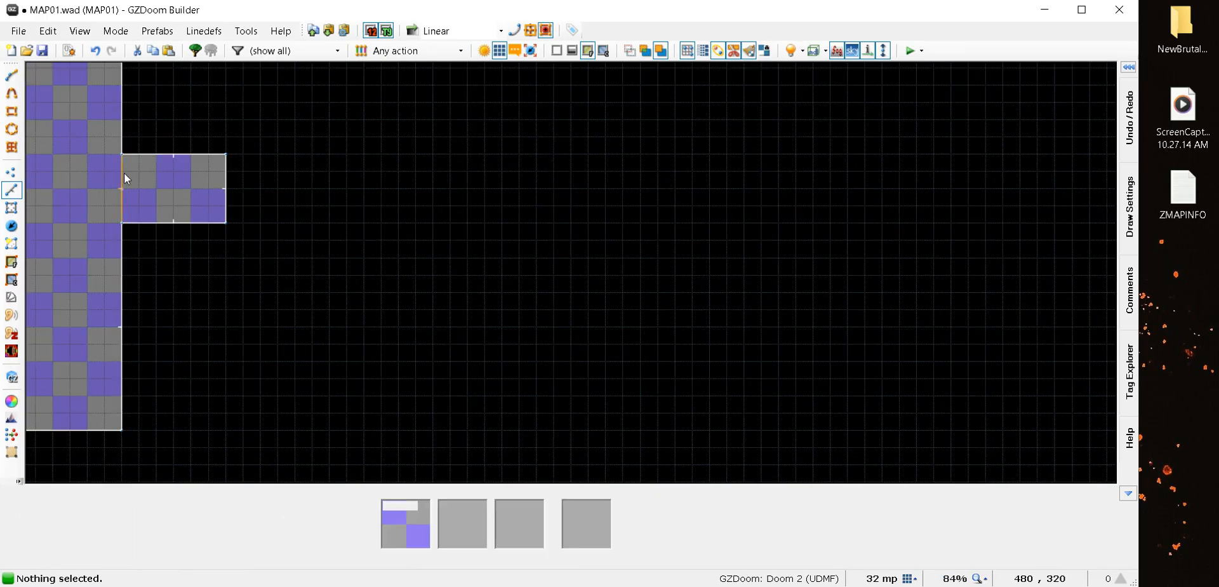
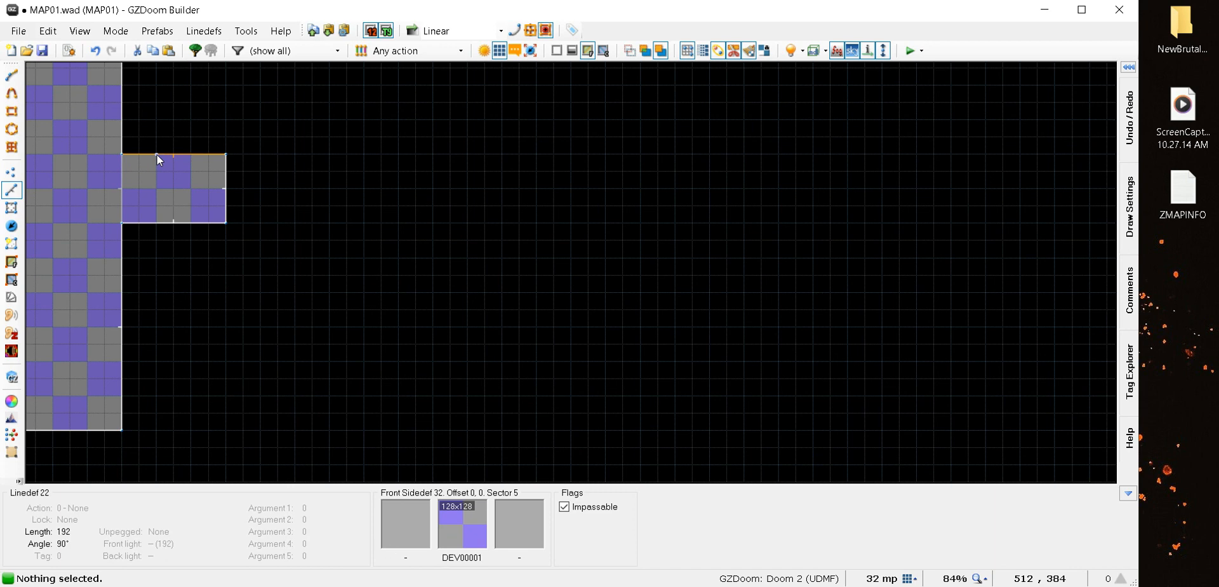
{"action": "scroll", "coordinate": [158, 154], "scroll_direction": "up", "scroll_amount": 1}
{"action": "scroll", "coordinate": [157, 155], "scroll_direction": "down", "scroll_amount": 1}
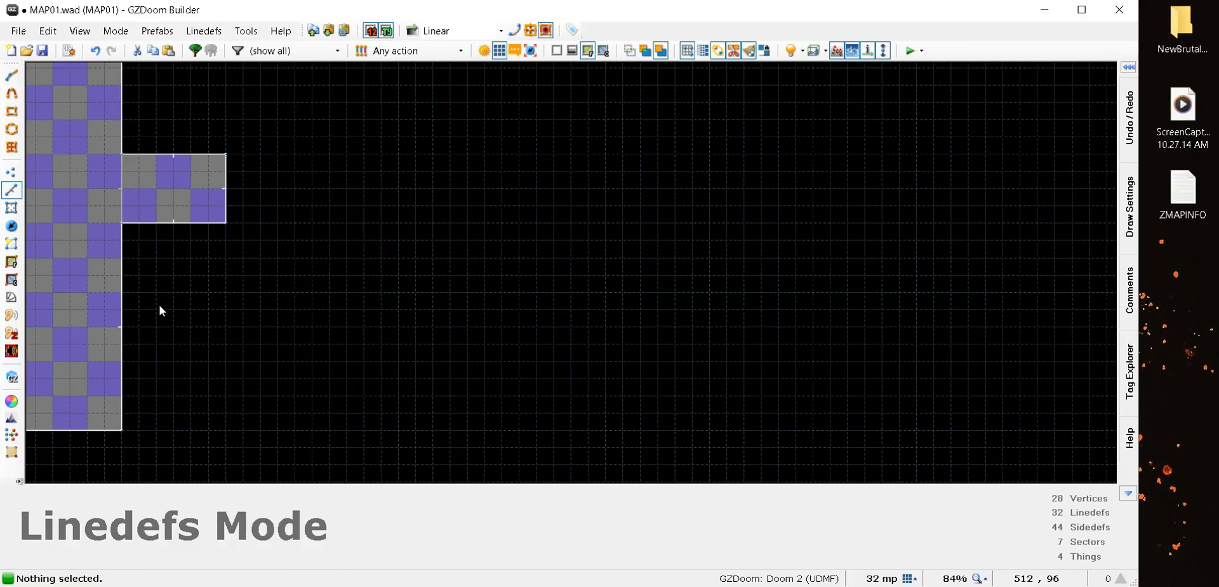
{"action": "scroll", "coordinate": [146, 257], "scroll_direction": "up", "scroll_amount": 1}
{"action": "scroll", "coordinate": [152, 259], "scroll_direction": "up", "scroll_amount": 2}
{"action": "scroll", "coordinate": [156, 261], "scroll_direction": "down", "scroll_amount": 1}
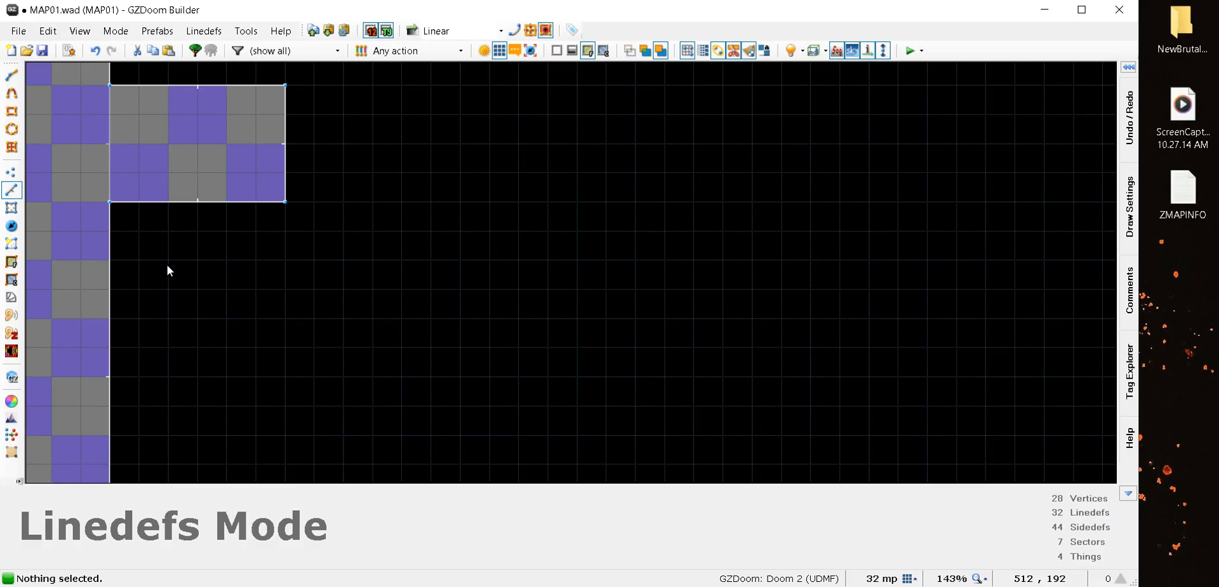
{"action": "key", "text": "space"}
{"action": "left_click", "coordinate": [286, 260]}
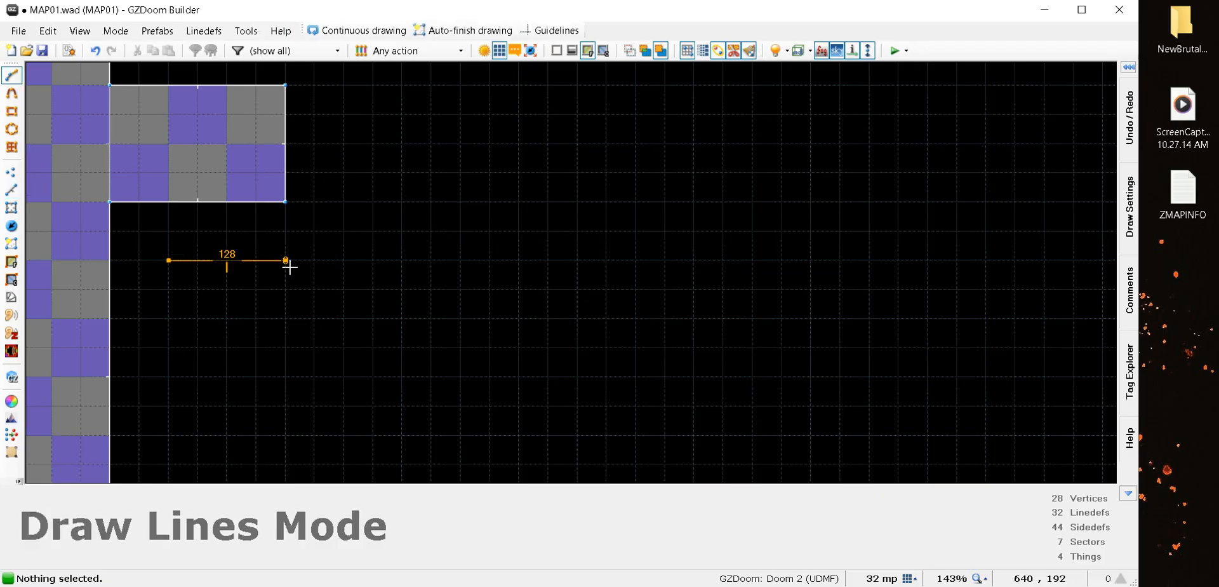
{"action": "left_click", "coordinate": [285, 428]}
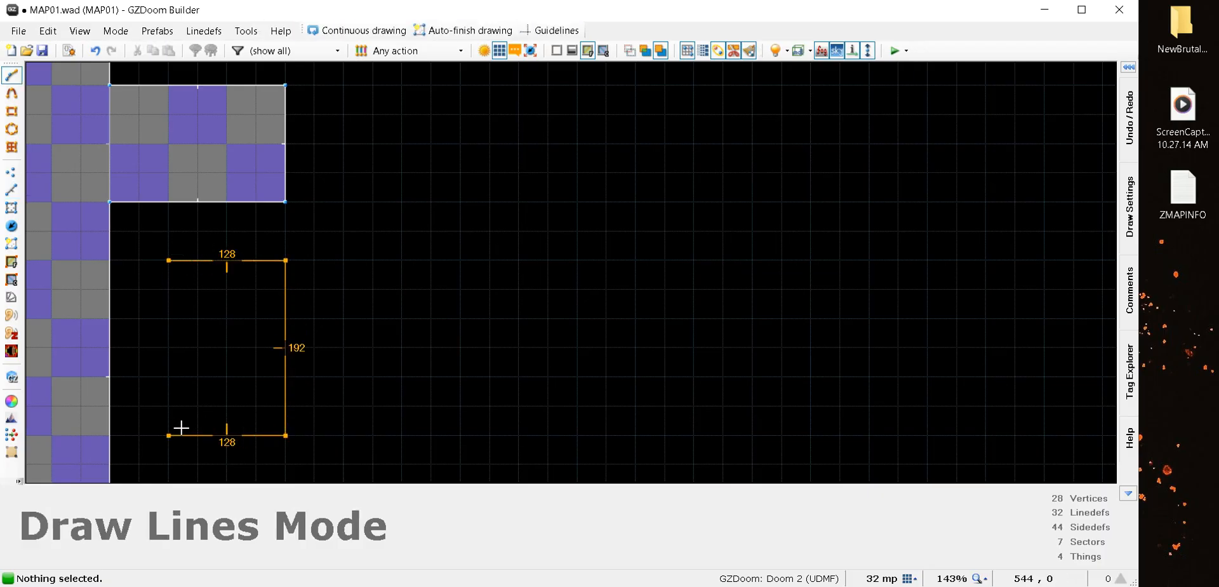
{"action": "left_click", "coordinate": [167, 433]}
{"action": "left_click", "coordinate": [167, 263]}
Draw a second rectangular sector 128 wide and 192 tall in the empty space just north of the east alcove
{"action": "scroll", "coordinate": [241, 262], "scroll_direction": "down", "scroll_amount": 4}
{"action": "scroll", "coordinate": [160, 315], "scroll_direction": "up", "scroll_amount": 7}
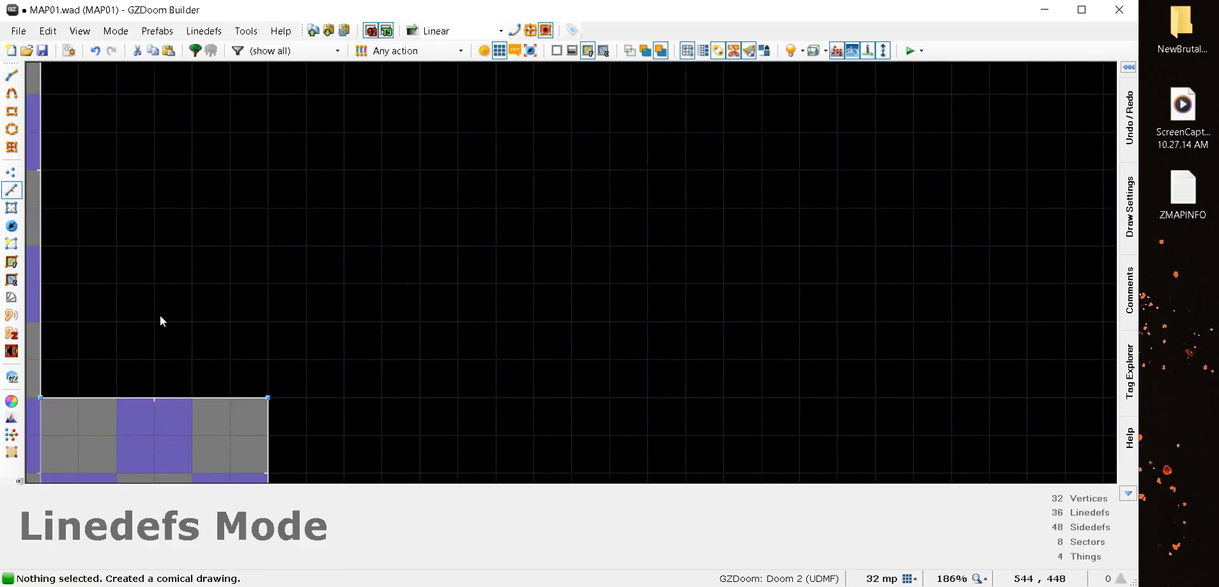
{"action": "key", "text": "space"}
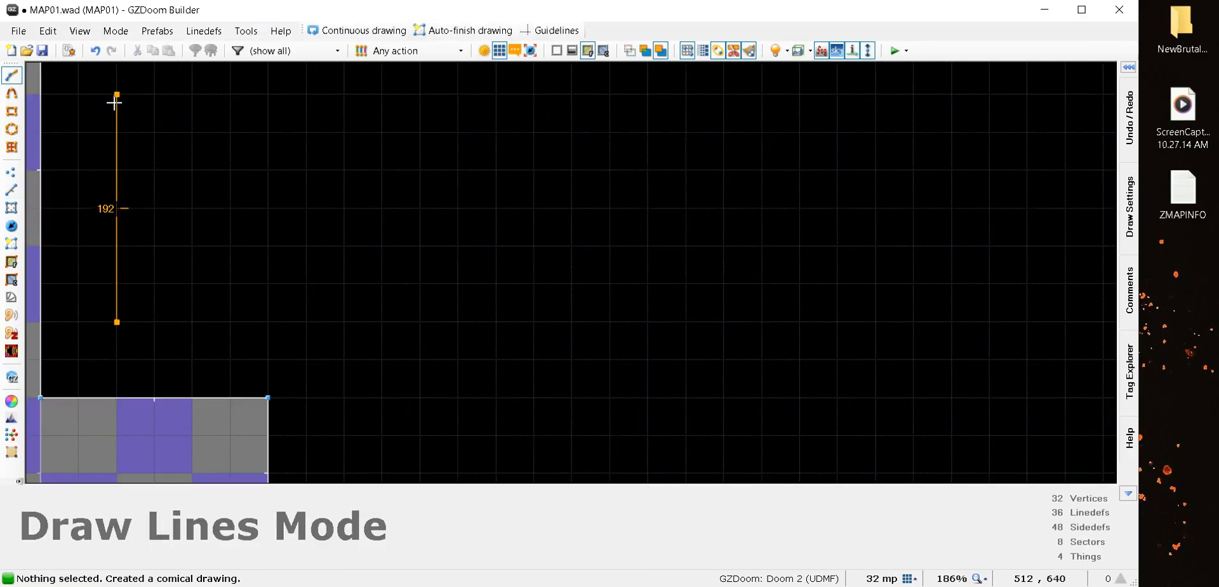
{"action": "left_click", "coordinate": [116, 94]}
{"action": "left_click", "coordinate": [285, 103]}
{"action": "left_click", "coordinate": [265, 328]}
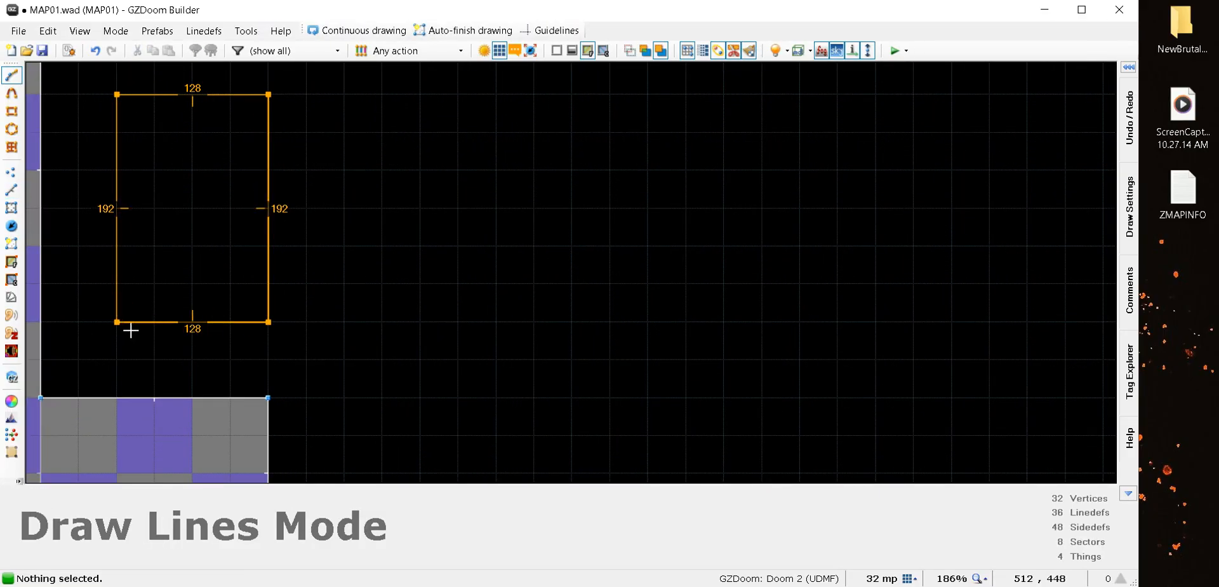
{"action": "left_click", "coordinate": [120, 325]}
Set the ceiling height of both rectangular sectors beside the east alcove to 128
{"action": "scroll", "coordinate": [138, 311], "scroll_direction": "down", "scroll_amount": 6}
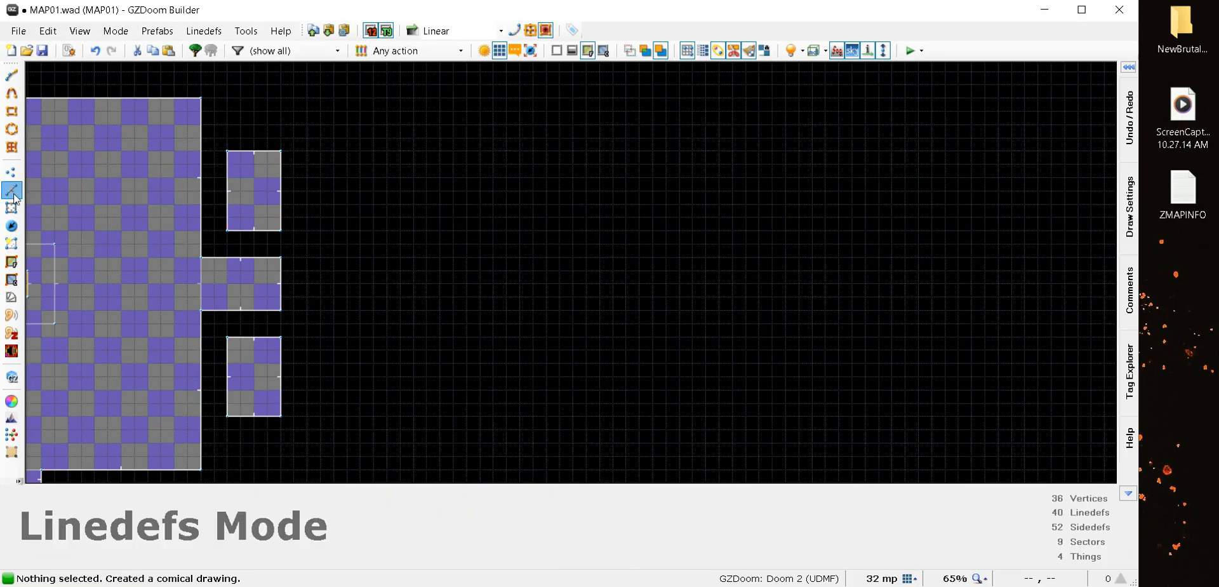
{"action": "left_click", "coordinate": [14, 208]}
{"action": "left_click", "coordinate": [250, 197]}
{"action": "left_click", "coordinate": [269, 386]}
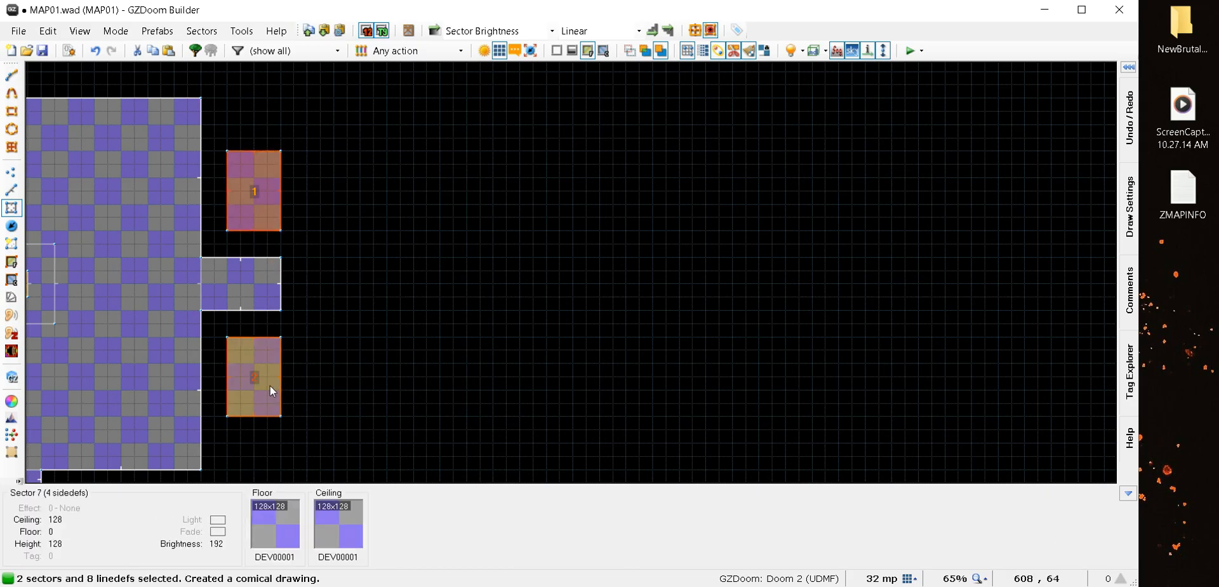
{"action": "right_click", "coordinate": [307, 385]}
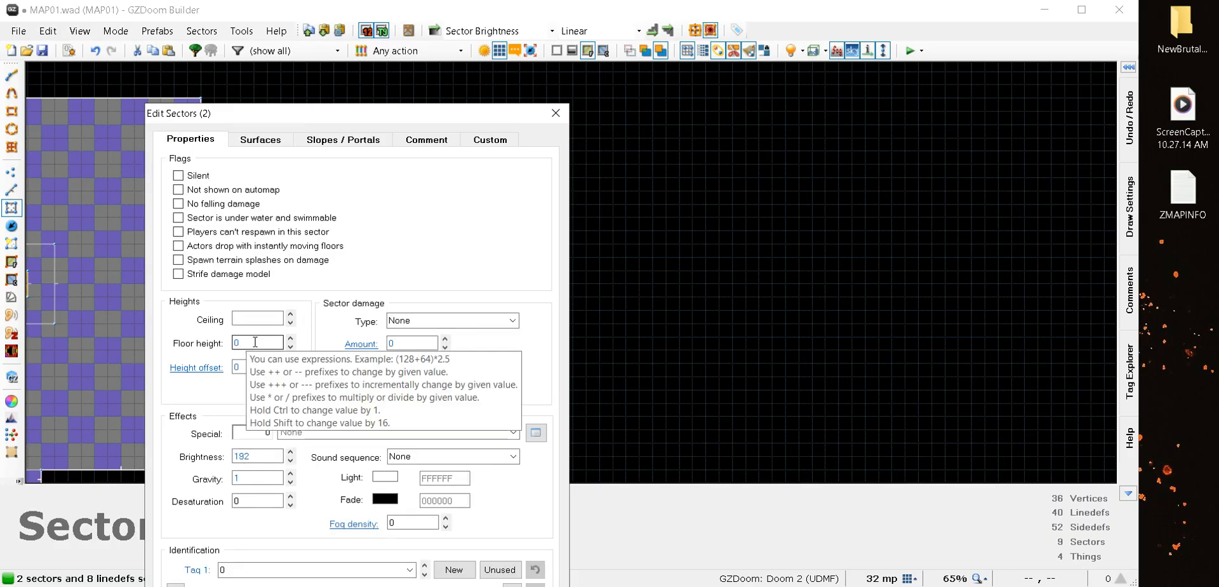
{"action": "left_click", "coordinate": [258, 317]}
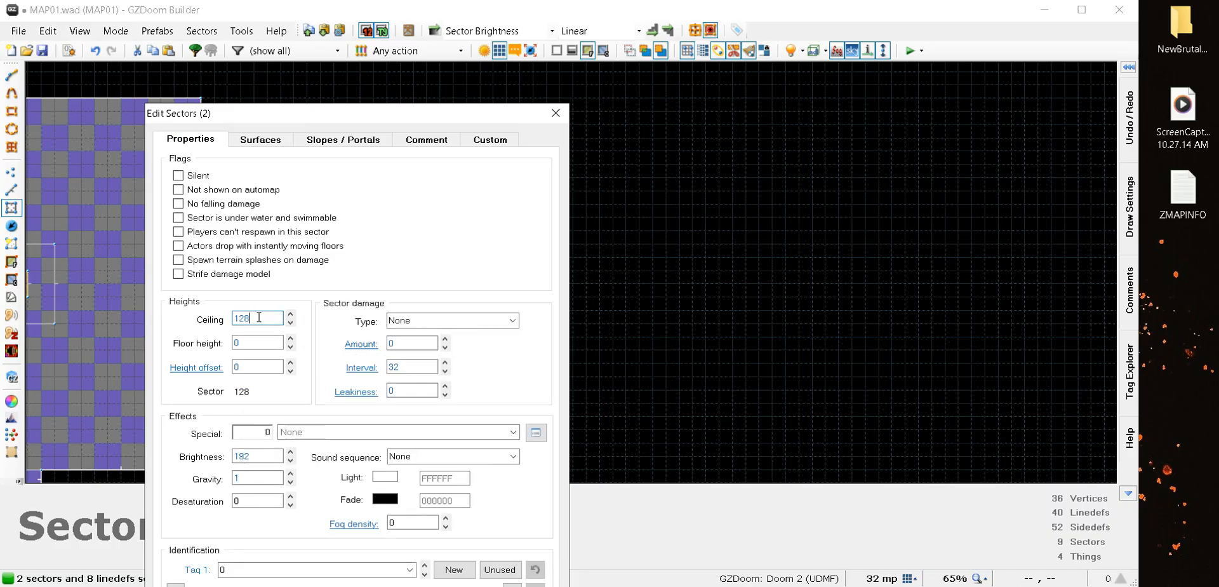
{"action": "key", "text": "Return"}
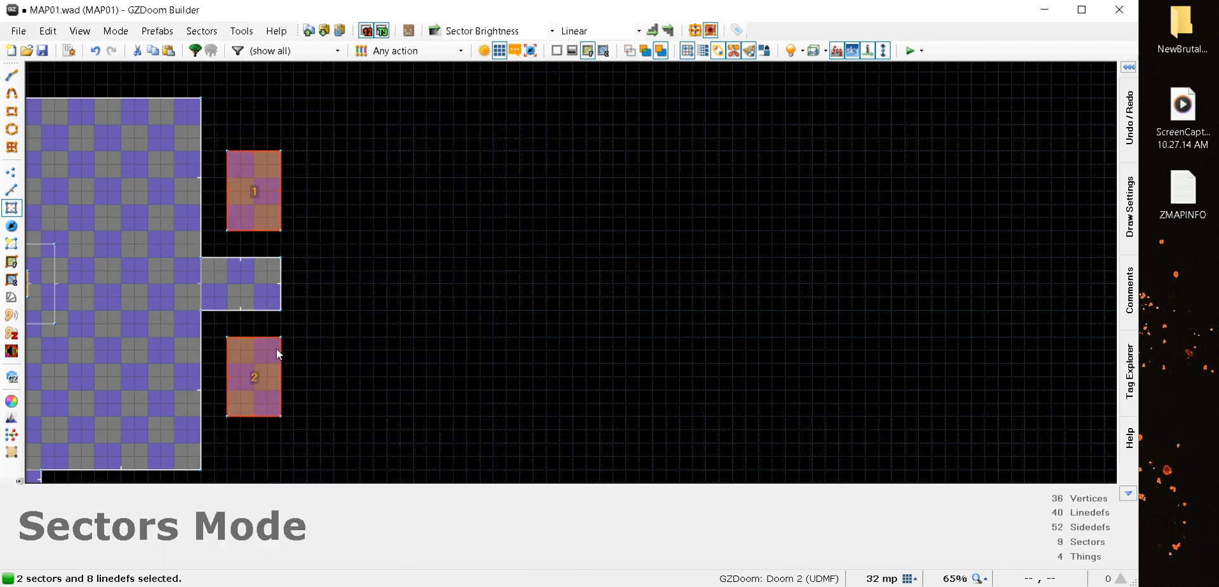
Review the properties of the eight linedefs bounding the two rectangular sectors and clear the selection
{"action": "left_click", "coordinate": [13, 189]}
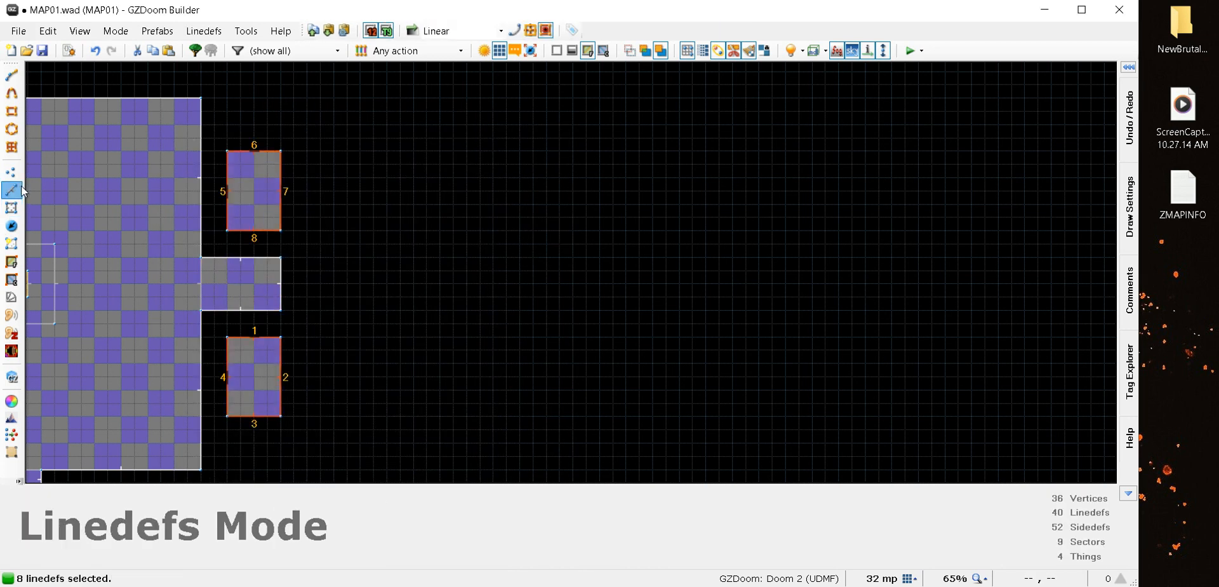
{"action": "right_click", "coordinate": [242, 156]}
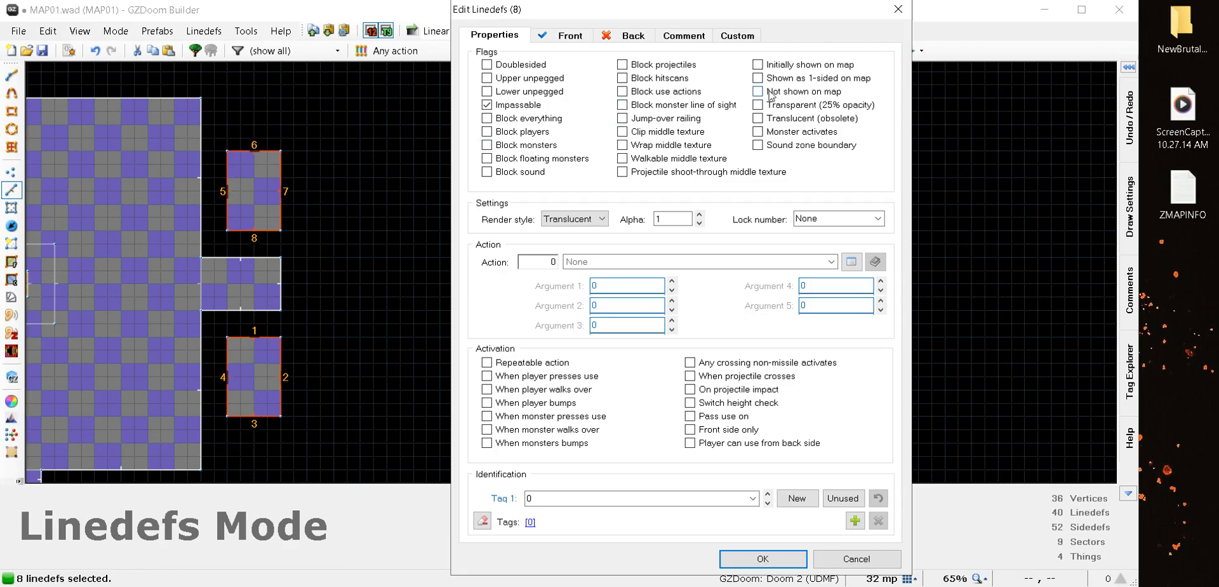
{"action": "left_click", "coordinate": [727, 562]}
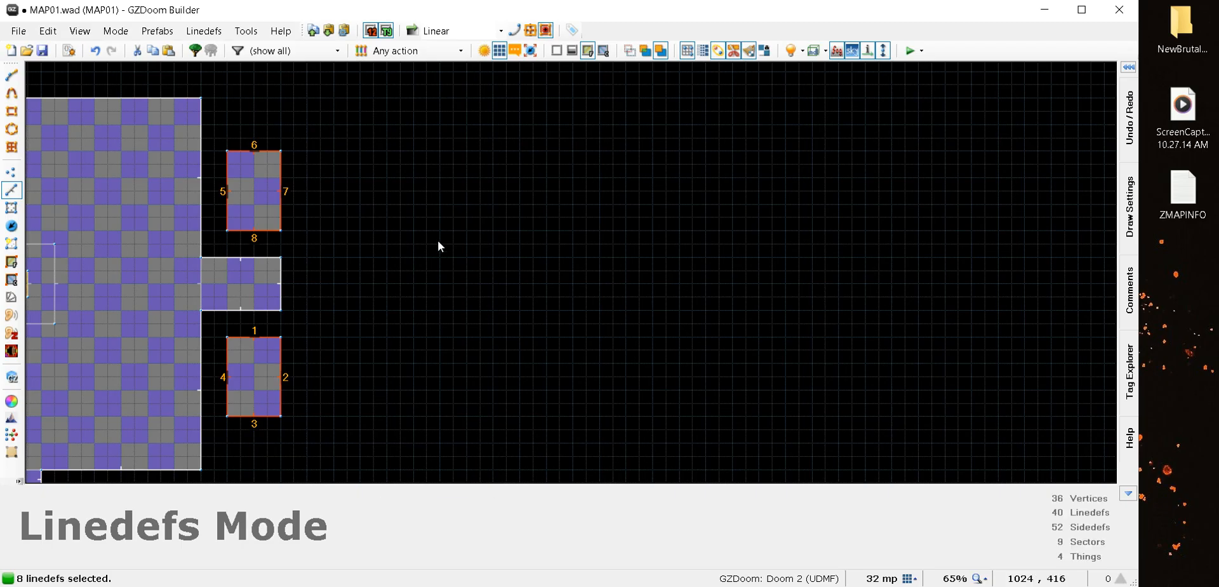
{"action": "key", "text": "d"}
{"action": "key", "text": "Escape"}
Set the map's grid size to 16 mp
{"action": "scroll", "coordinate": [249, 187], "scroll_direction": "up", "scroll_amount": 7}
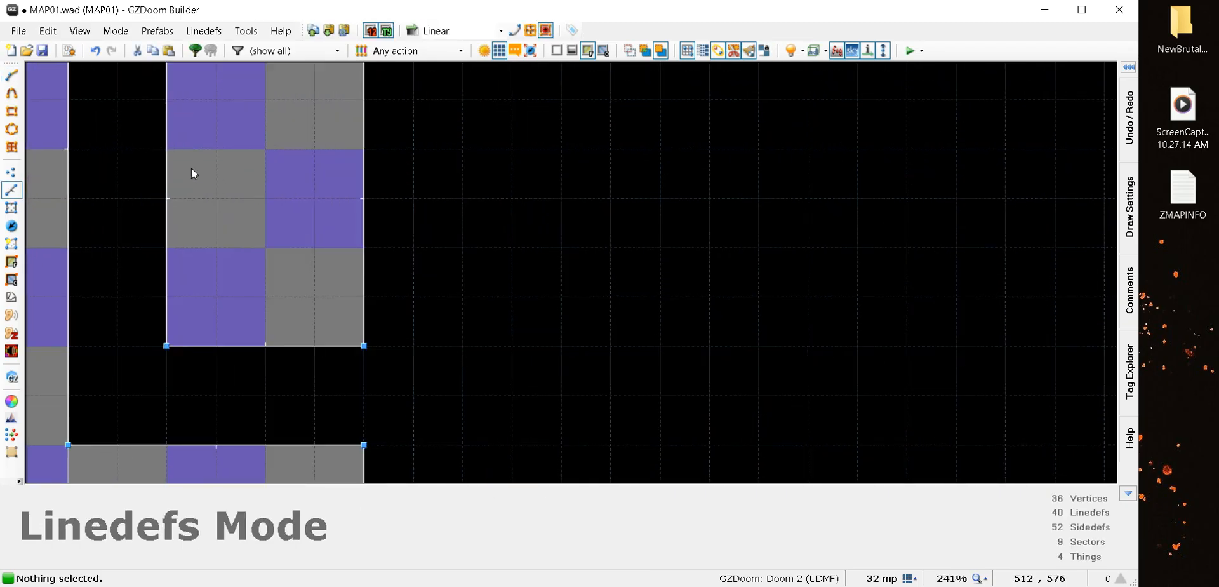
{"action": "scroll", "coordinate": [572, 299], "scroll_direction": "down", "scroll_amount": 3}
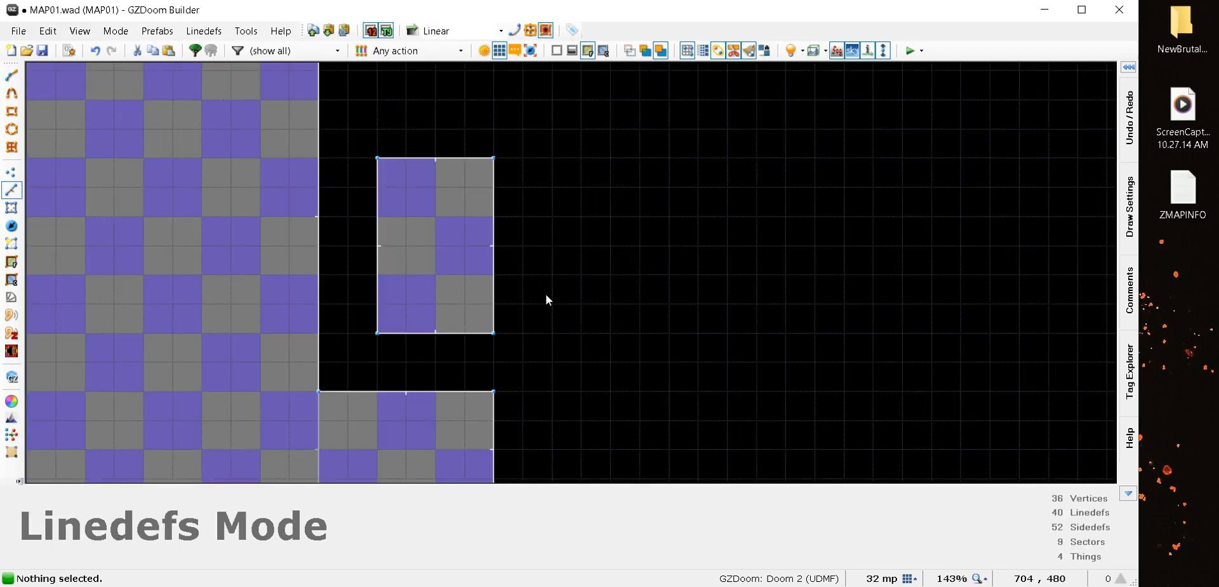
{"action": "scroll", "coordinate": [357, 330], "scroll_direction": "up", "scroll_amount": 3}
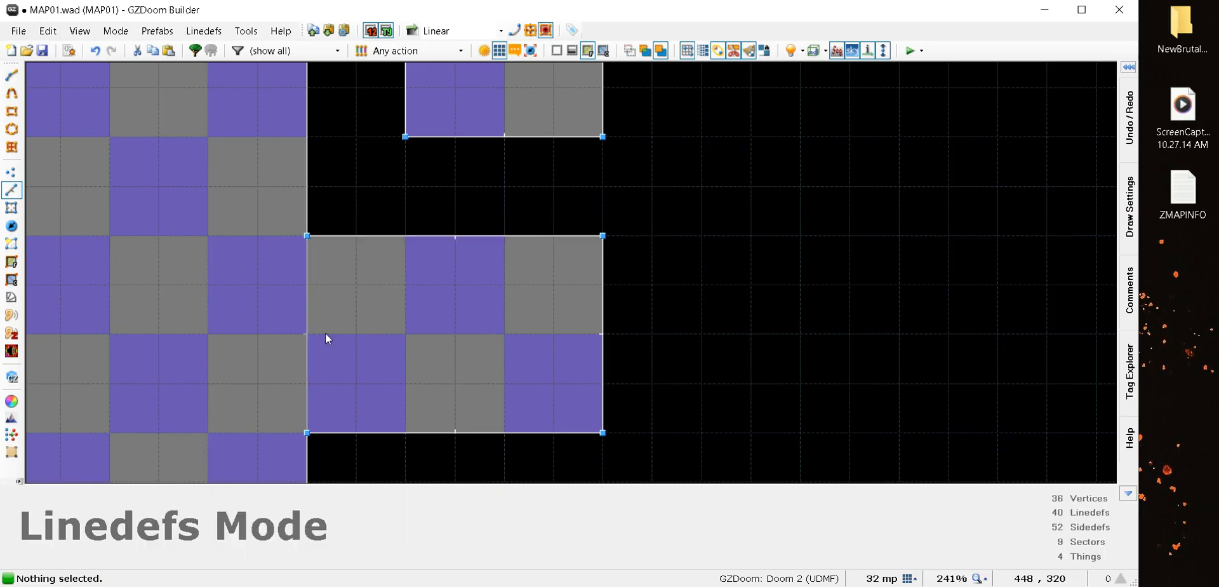
{"action": "scroll", "coordinate": [271, 286], "scroll_direction": "down", "scroll_amount": 4}
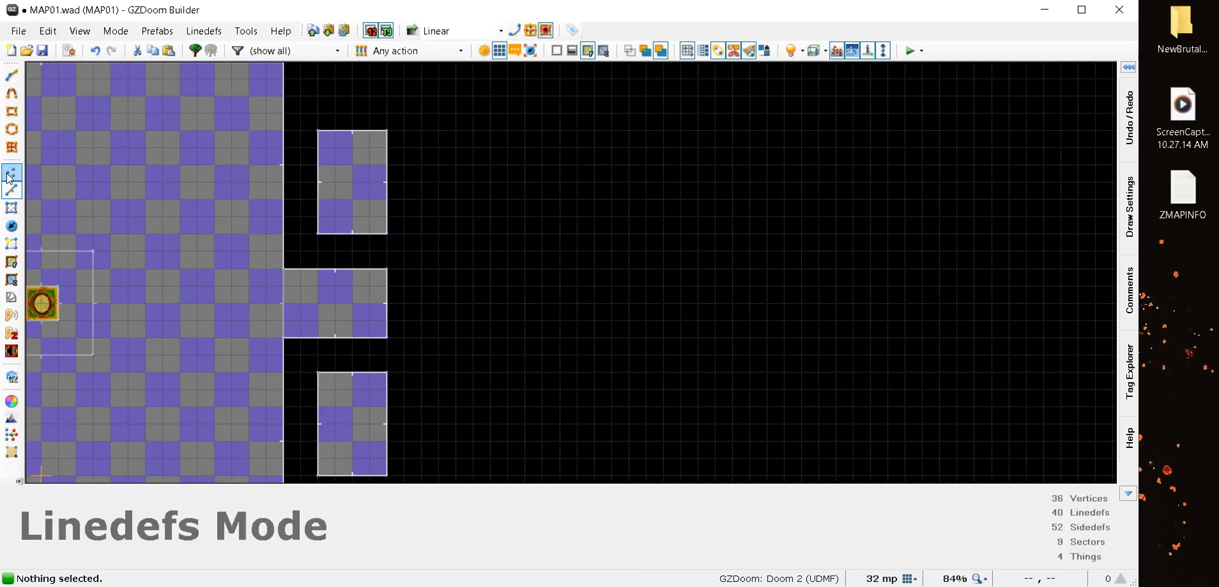
{"action": "scroll", "coordinate": [311, 169], "scroll_direction": "up", "scroll_amount": 3}
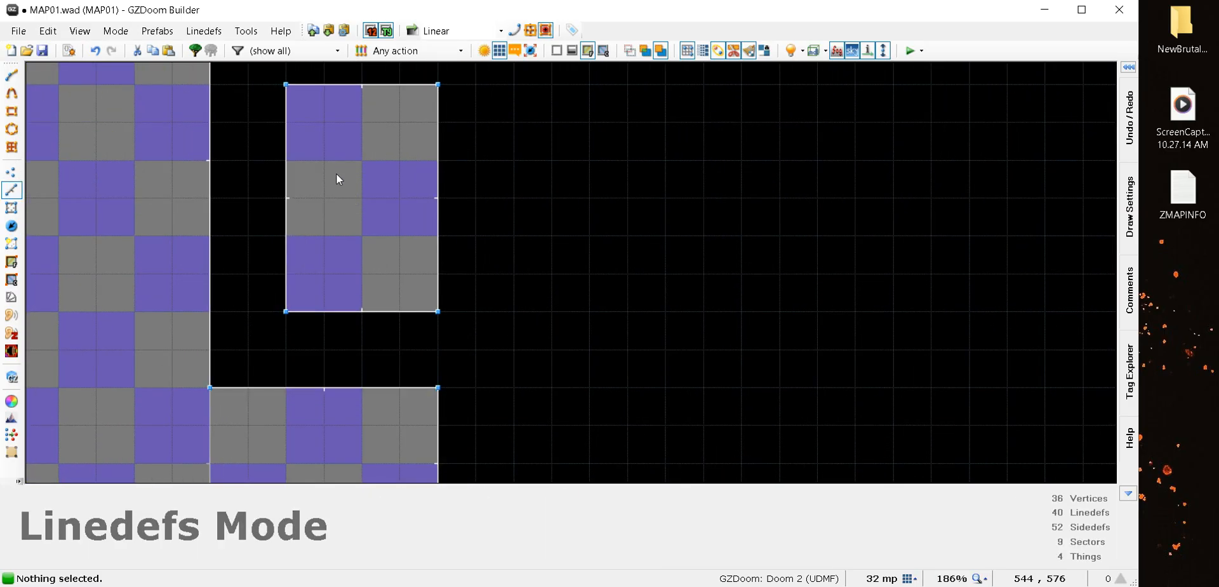
{"action": "left_click", "coordinate": [910, 577]}
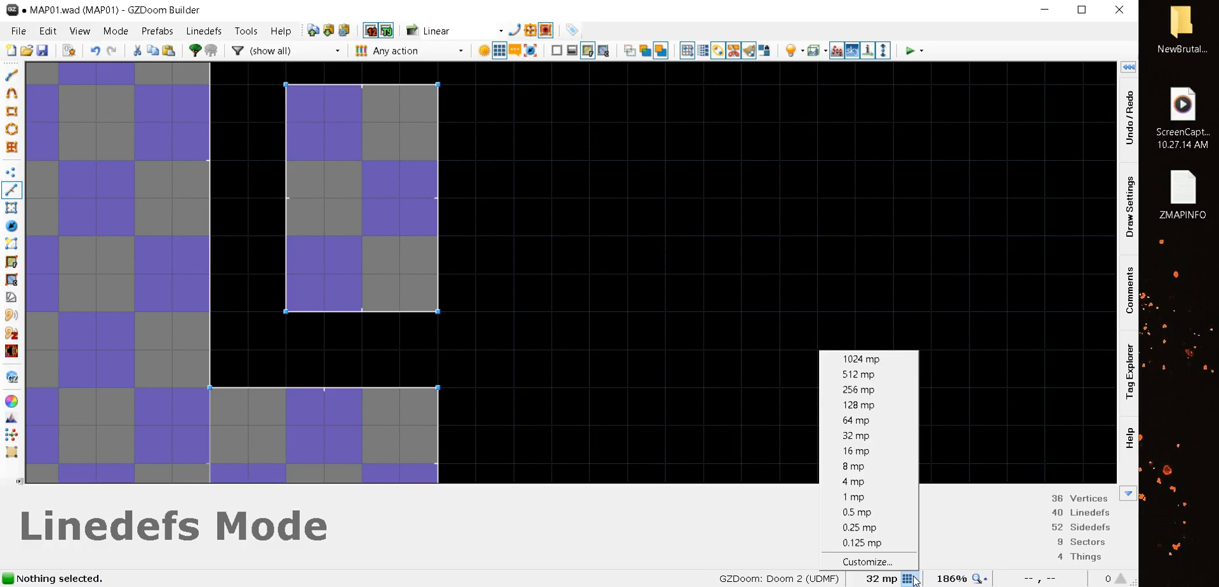
{"action": "left_click", "coordinate": [855, 450]}
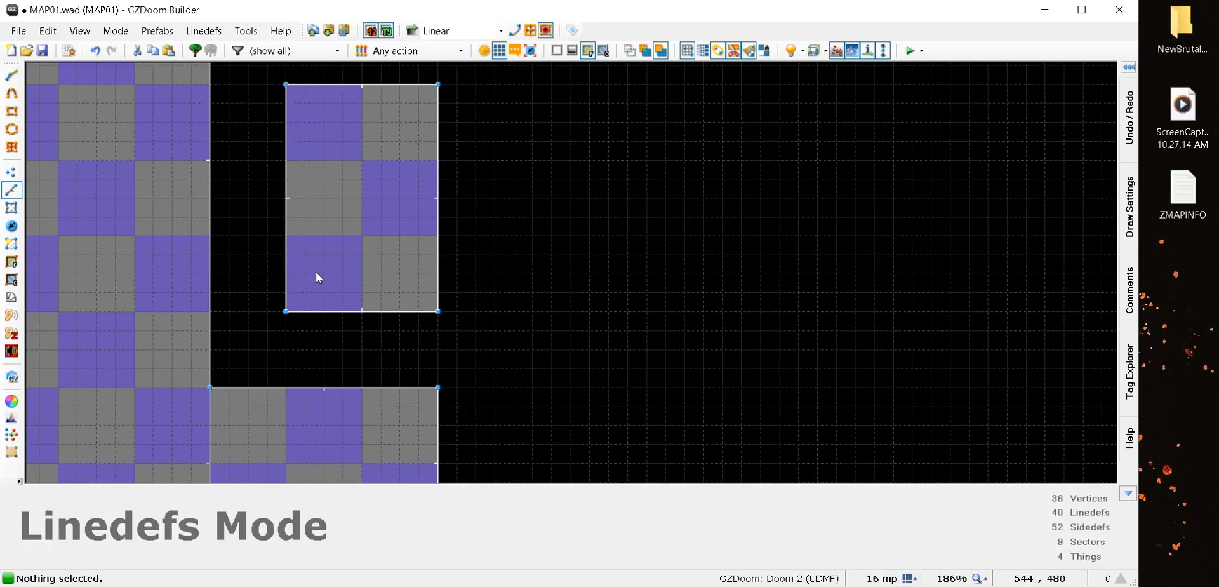
Draw a rectangle 32 wide and 64 tall inside the north rectangular sector, centred east-west and 32 above its south edge
{"action": "scroll", "coordinate": [316, 277], "scroll_direction": "up", "scroll_amount": 2}
{"action": "key", "text": "d"}
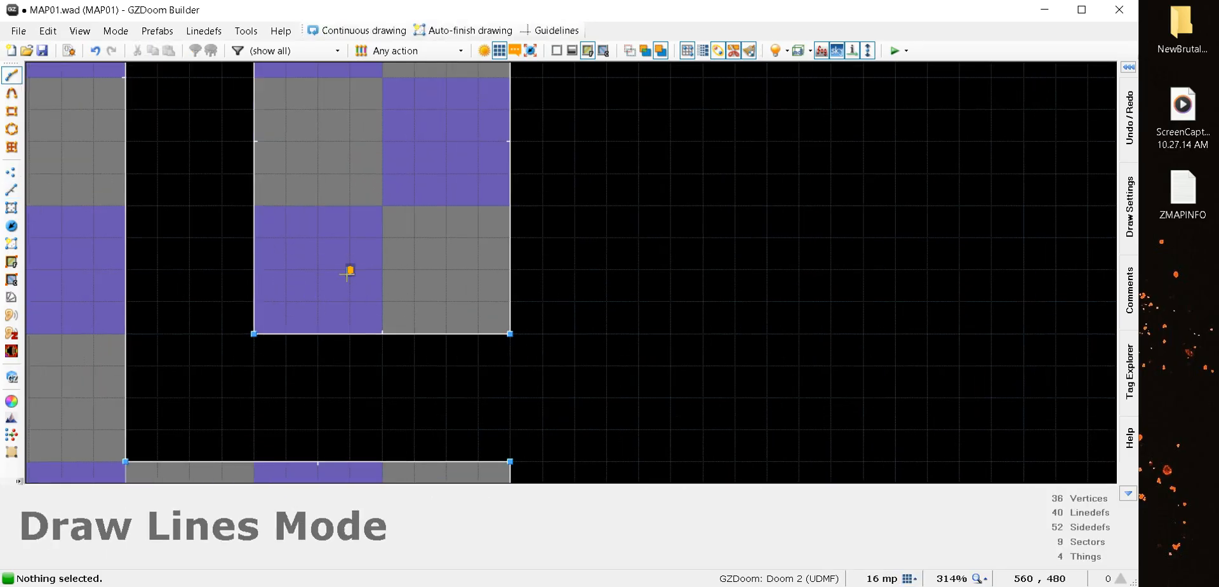
{"action": "left_click", "coordinate": [348, 272]}
{"action": "left_click", "coordinate": [414, 270]}
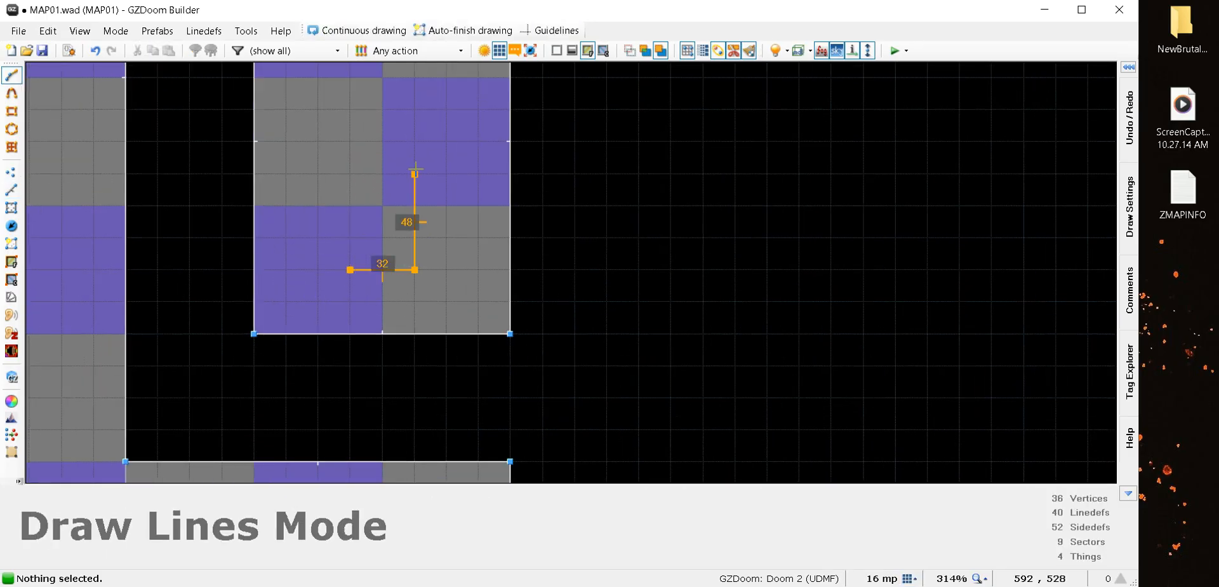
{"action": "left_click", "coordinate": [414, 141]}
{"action": "left_click", "coordinate": [350, 142]}
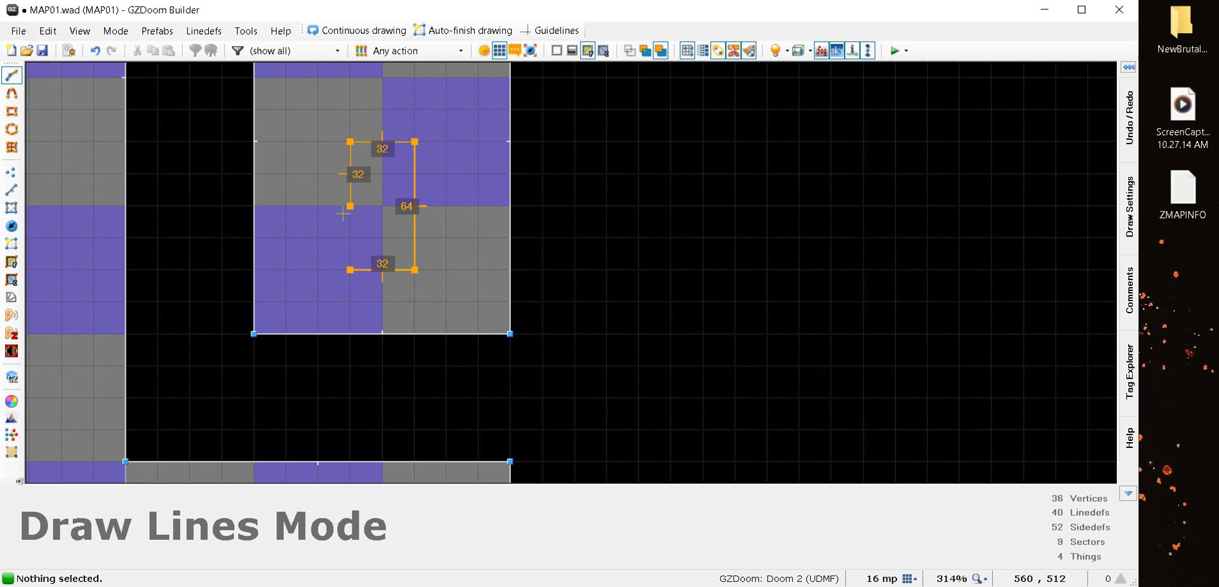
{"action": "left_click", "coordinate": [349, 270]}
Draw a matching 32 by 64 rectangle inside the south rectangular sector, centred east-west and 32 below its north edge
{"action": "scroll", "coordinate": [240, 175], "scroll_direction": "down", "scroll_amount": 7}
{"action": "scroll", "coordinate": [278, 384], "scroll_direction": "up", "scroll_amount": 8}
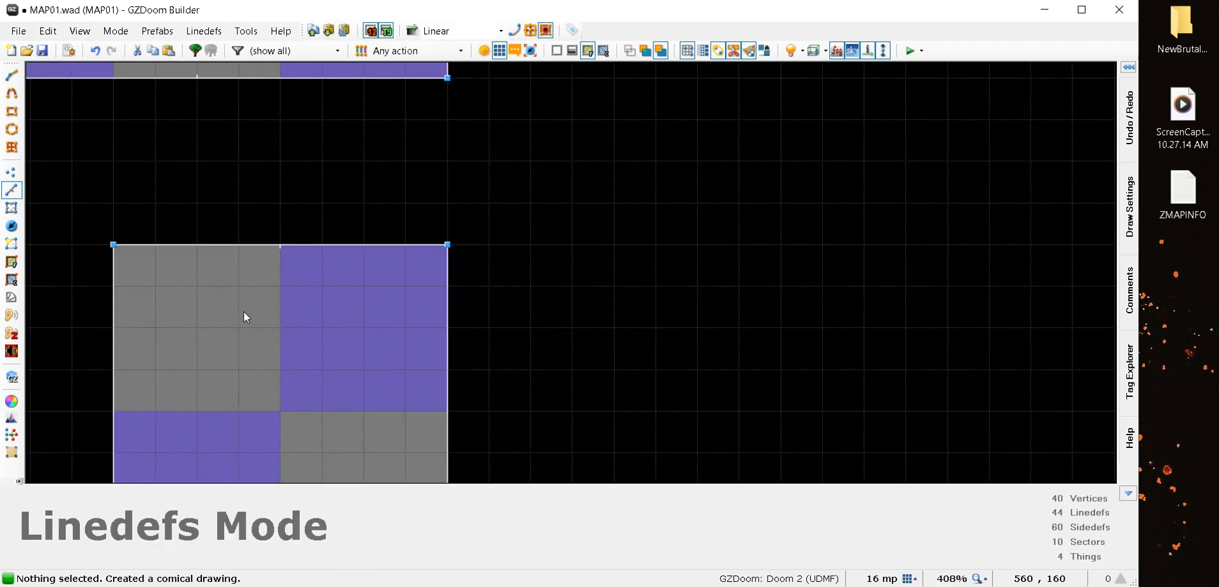
{"action": "scroll", "coordinate": [238, 317], "scroll_direction": "down", "scroll_amount": 9}
{"action": "scroll", "coordinate": [237, 318], "scroll_direction": "up", "scroll_amount": 8}
{"action": "key", "text": "d"}
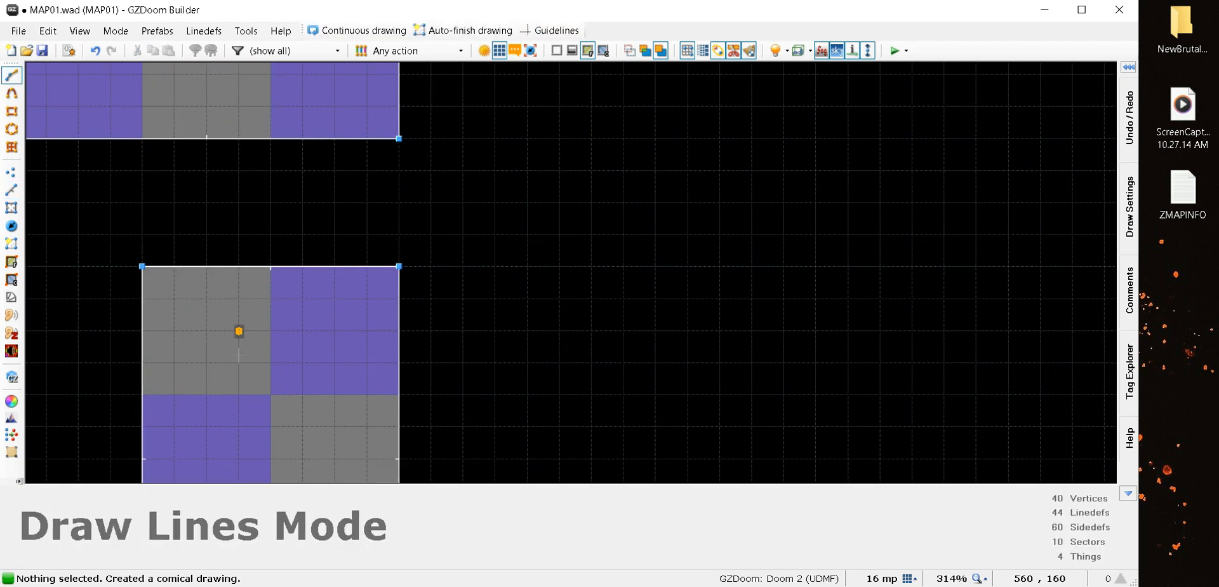
{"action": "left_click", "coordinate": [238, 331]}
{"action": "left_click", "coordinate": [239, 458]}
{"action": "left_click", "coordinate": [303, 458]}
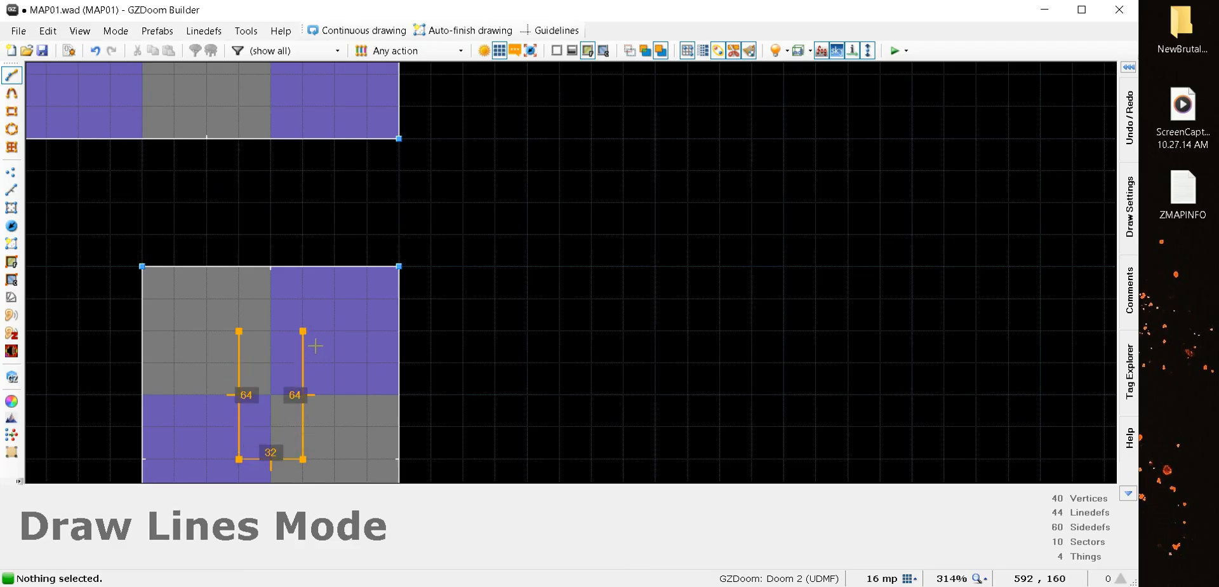
{"action": "left_click", "coordinate": [302, 331]}
{"action": "left_click", "coordinate": [238, 331]}
Delete the two small inner sectors so that each rectangular sector keeps a void pillar
{"action": "scroll", "coordinate": [317, 352], "scroll_direction": "down", "scroll_amount": 7}
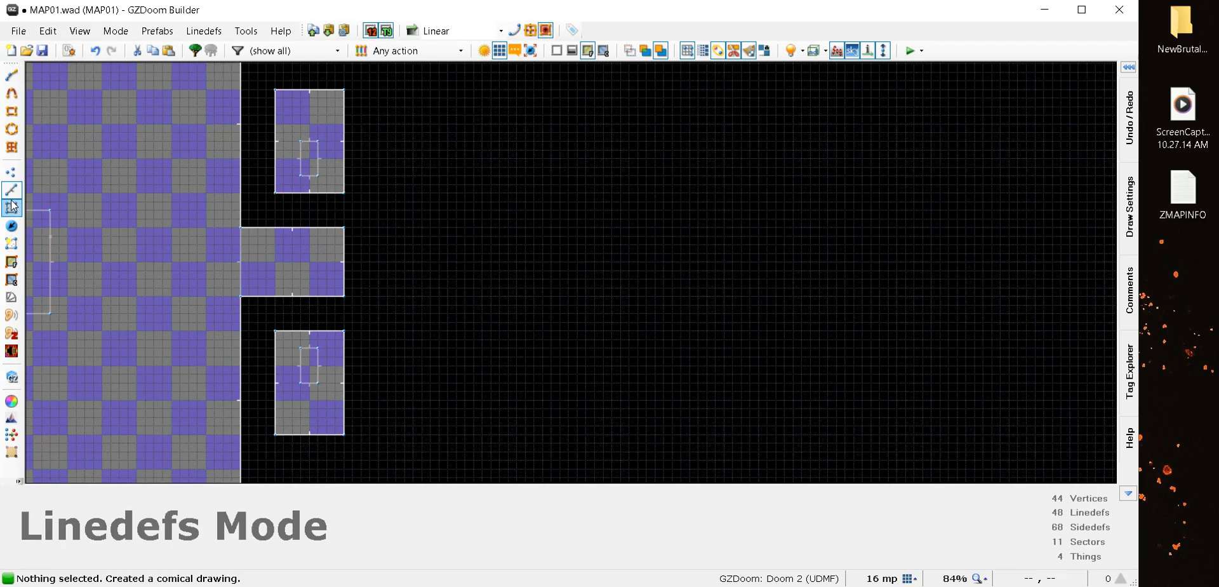
{"action": "left_click", "coordinate": [12, 207]}
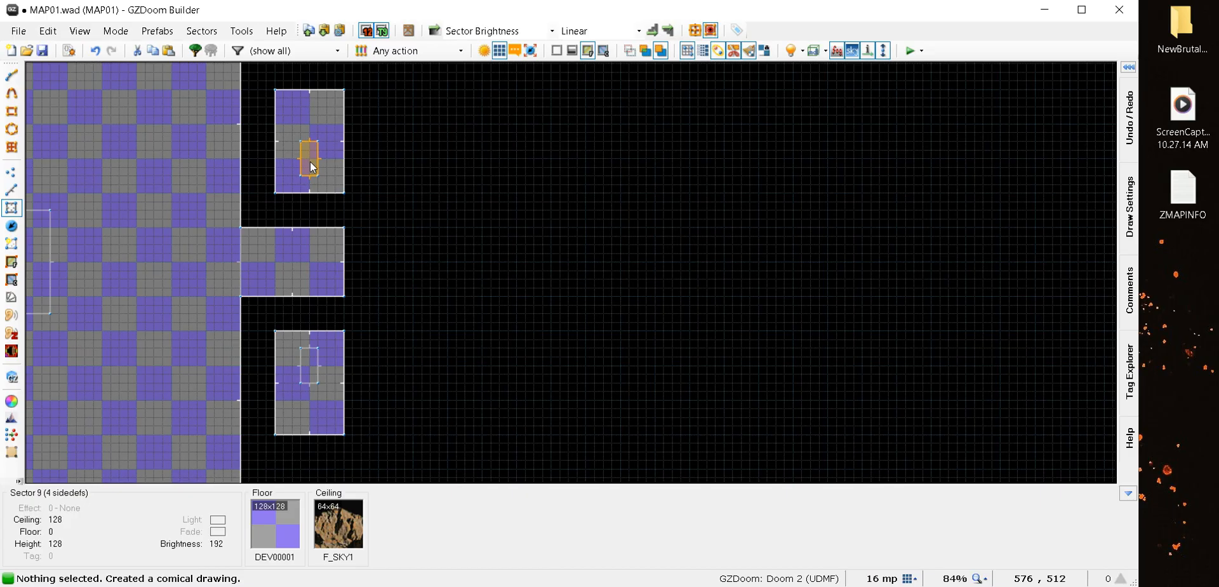
{"action": "key", "text": "Delete"}
{"action": "key", "text": "Delete"}
Set the front middle texture of the short north and south linedefs on both void pillars to PWTX0010
{"action": "scroll", "coordinate": [338, 239], "scroll_direction": "up", "scroll_amount": 4}
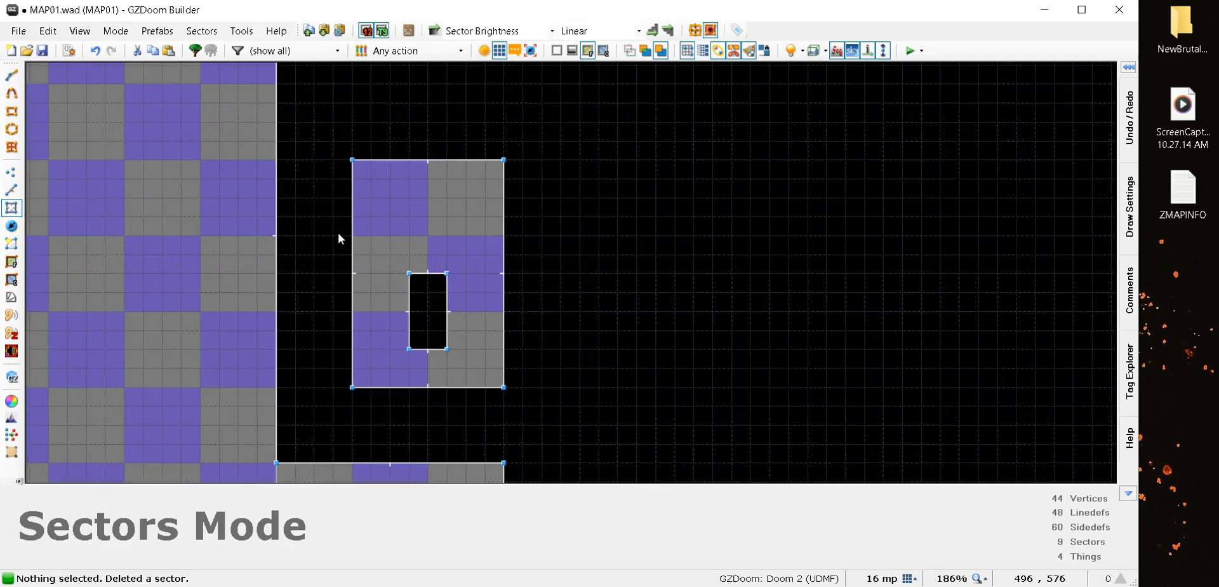
{"action": "scroll", "coordinate": [388, 272], "scroll_direction": "down", "scroll_amount": 6}
{"action": "scroll", "coordinate": [416, 247], "scroll_direction": "up", "scroll_amount": 4}
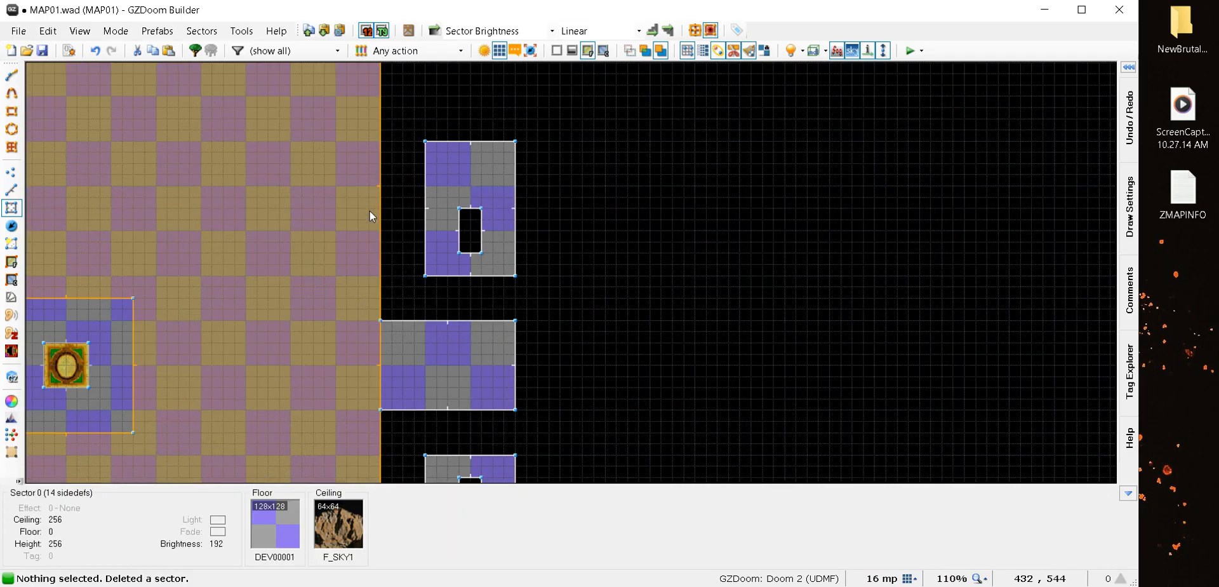
{"action": "scroll", "coordinate": [369, 210], "scroll_direction": "up", "scroll_amount": 1}
{"action": "left_click", "coordinate": [11, 189]}
{"action": "scroll", "coordinate": [254, 185], "scroll_direction": "down", "scroll_amount": 4}
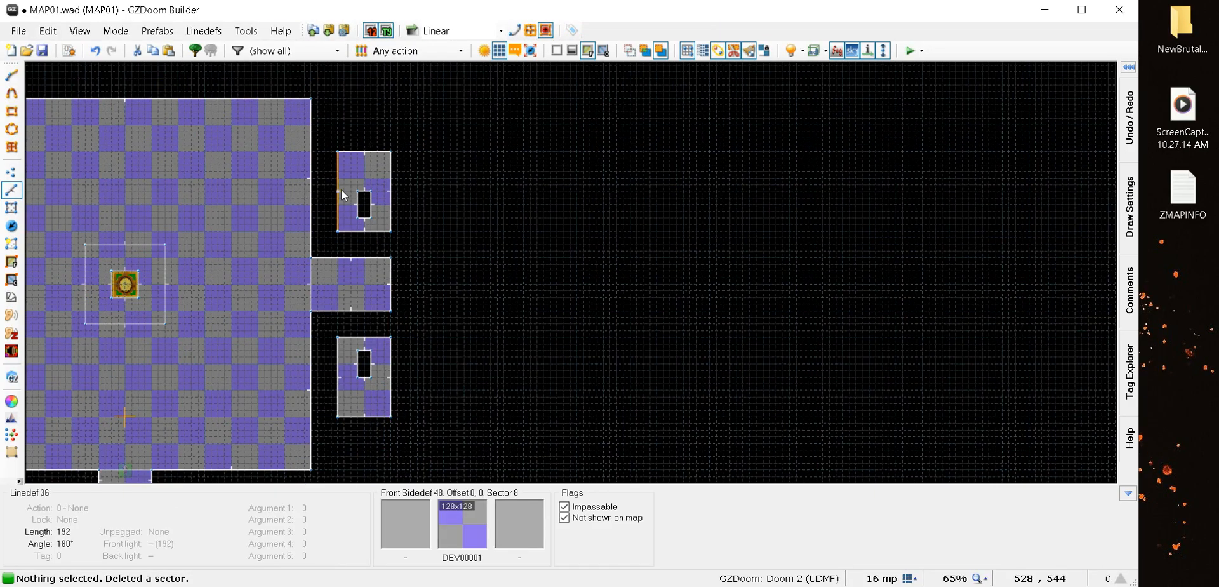
{"action": "scroll", "coordinate": [341, 190], "scroll_direction": "up", "scroll_amount": 8}
{"action": "left_click", "coordinate": [441, 198]}
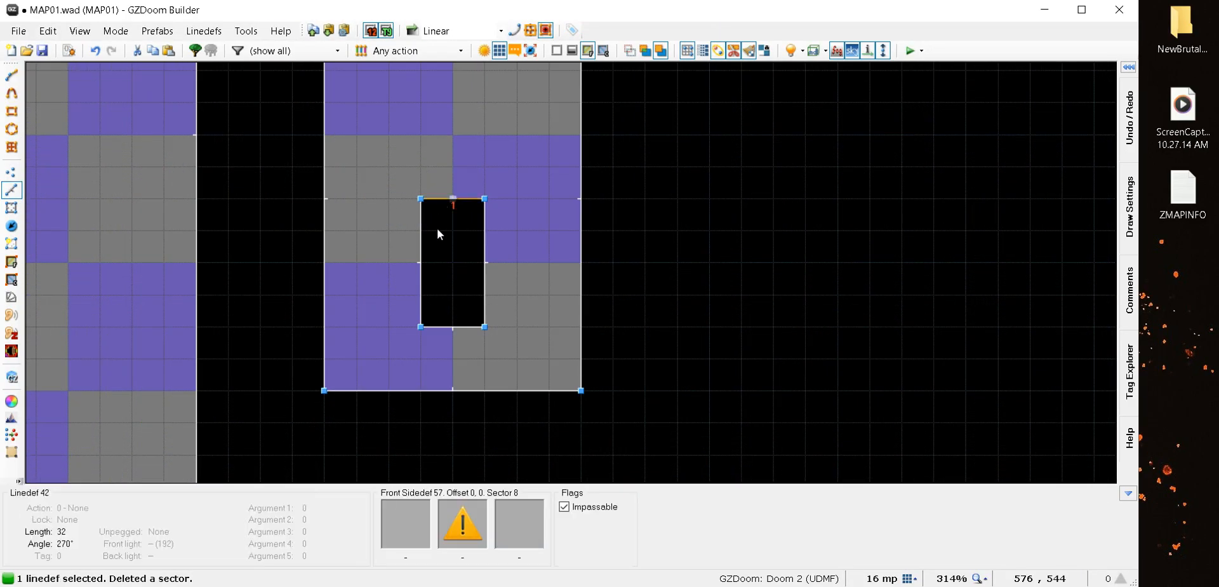
{"action": "left_click", "coordinate": [452, 327]}
{"action": "scroll", "coordinate": [321, 168], "scroll_direction": "down", "scroll_amount": 6}
{"action": "scroll", "coordinate": [332, 330], "scroll_direction": "up", "scroll_amount": 2}
{"action": "left_click", "coordinate": [366, 398]}
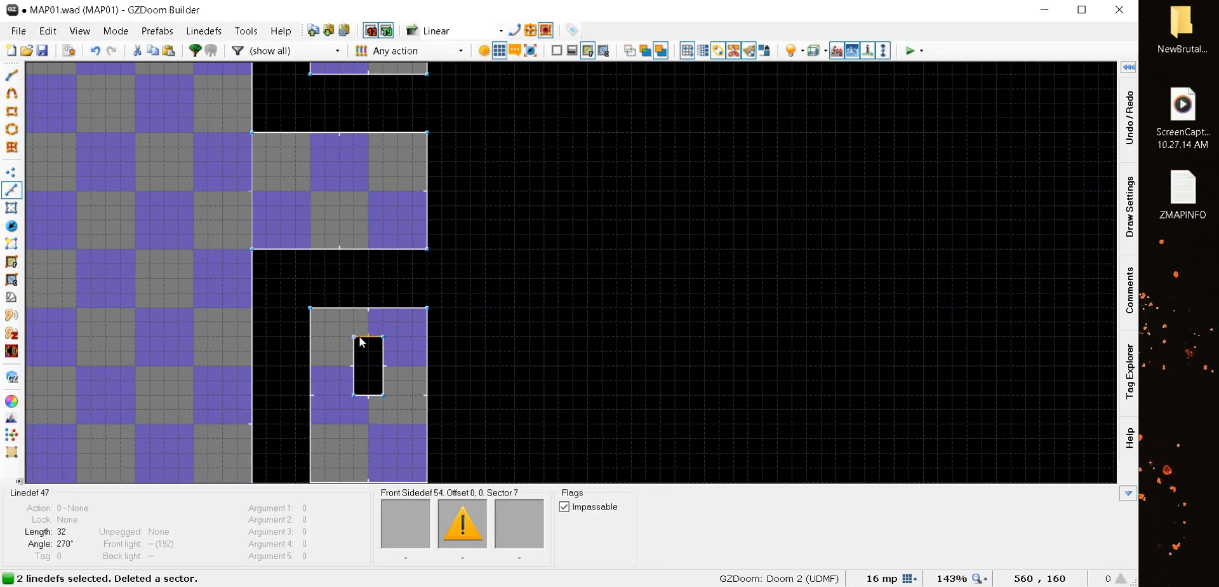
{"action": "right_click", "coordinate": [386, 375]}
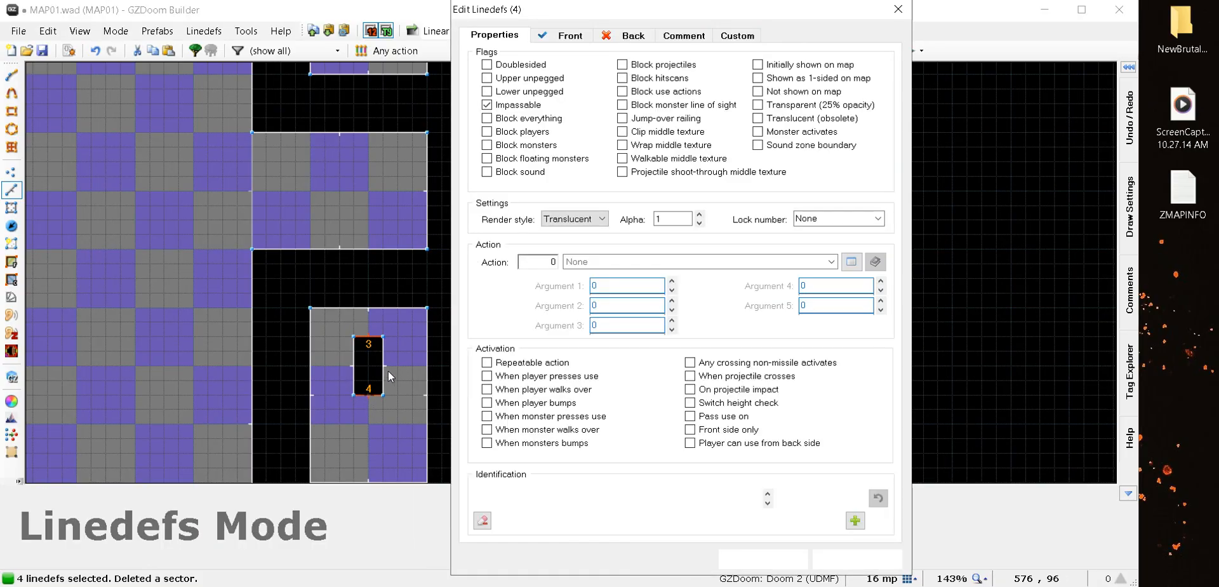
{"action": "left_click", "coordinate": [559, 36]}
{"action": "left_click", "coordinate": [776, 367]}
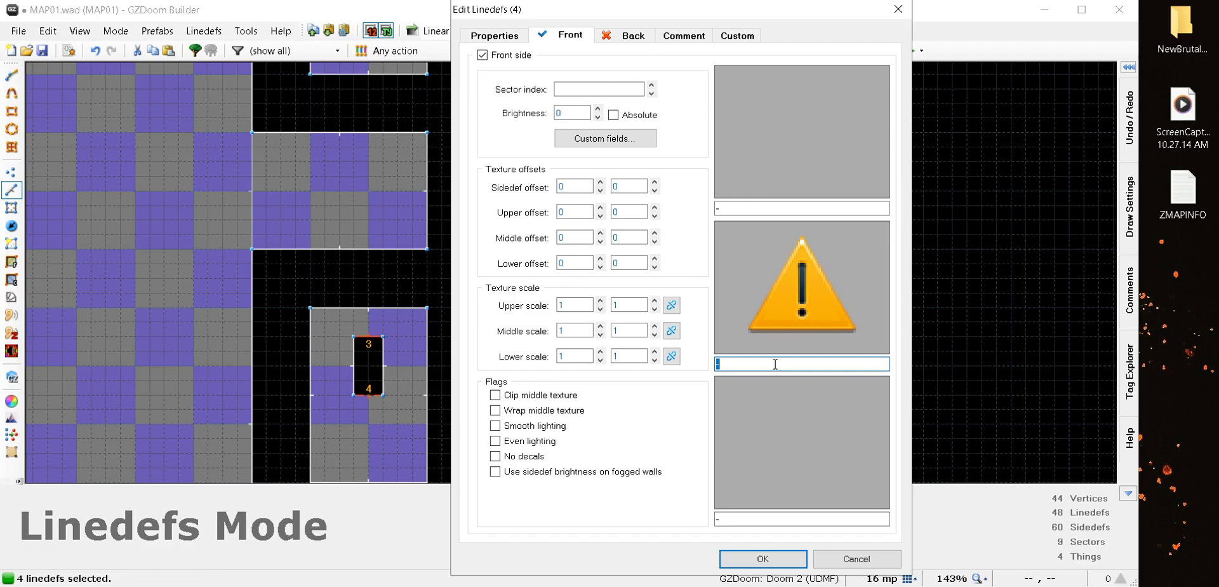
{"action": "type", "text": "PWTX"}
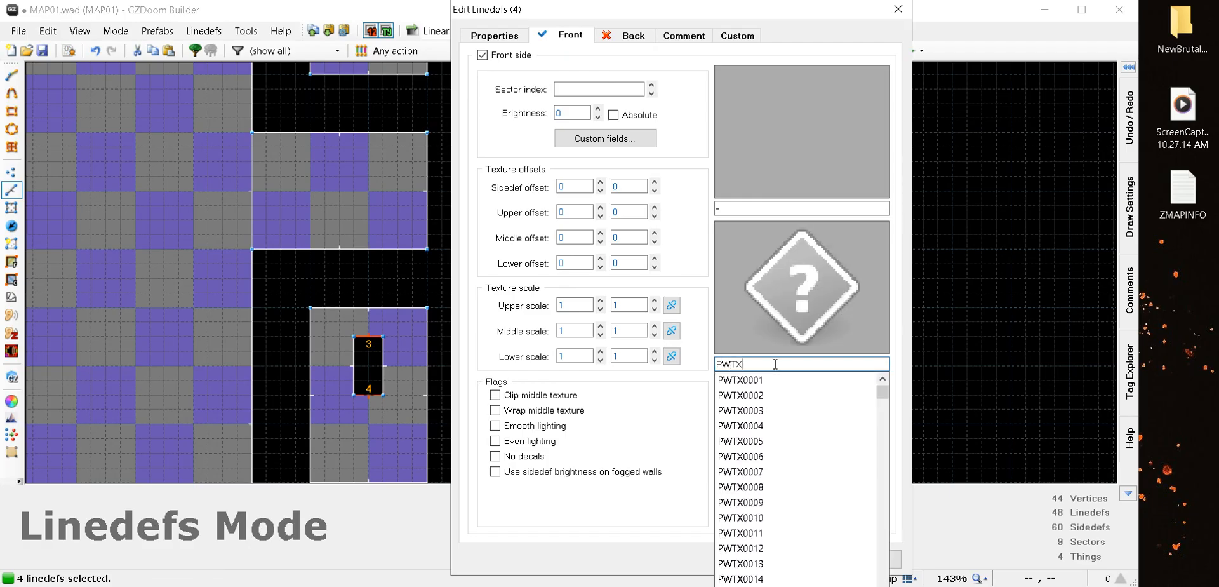
{"action": "type", "text": "0011"}
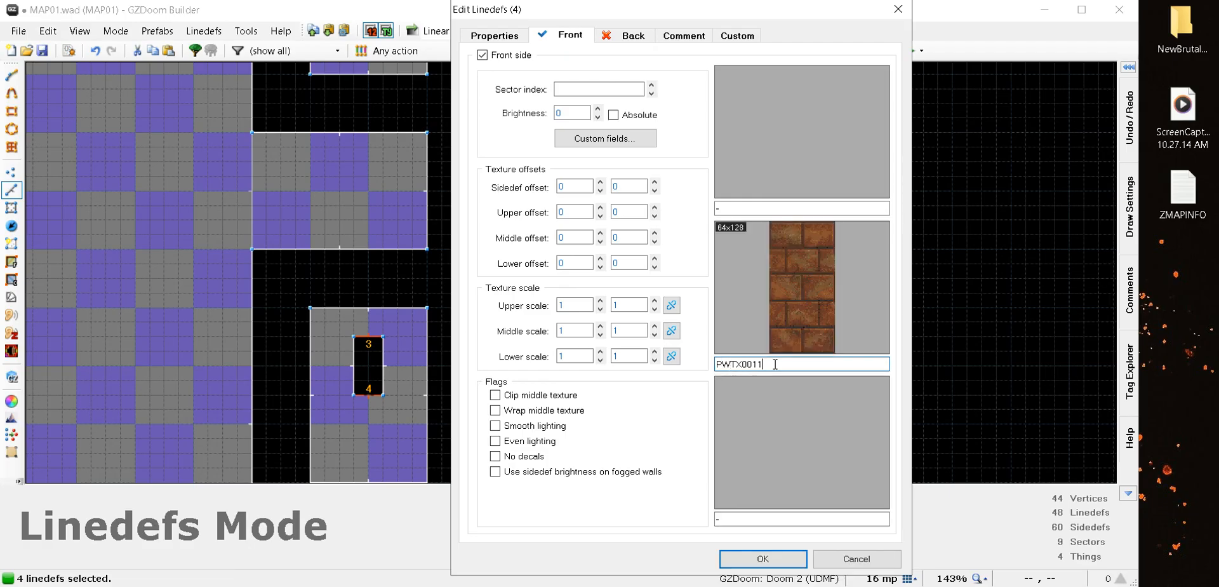
{"action": "left_click", "coordinate": [799, 294]}
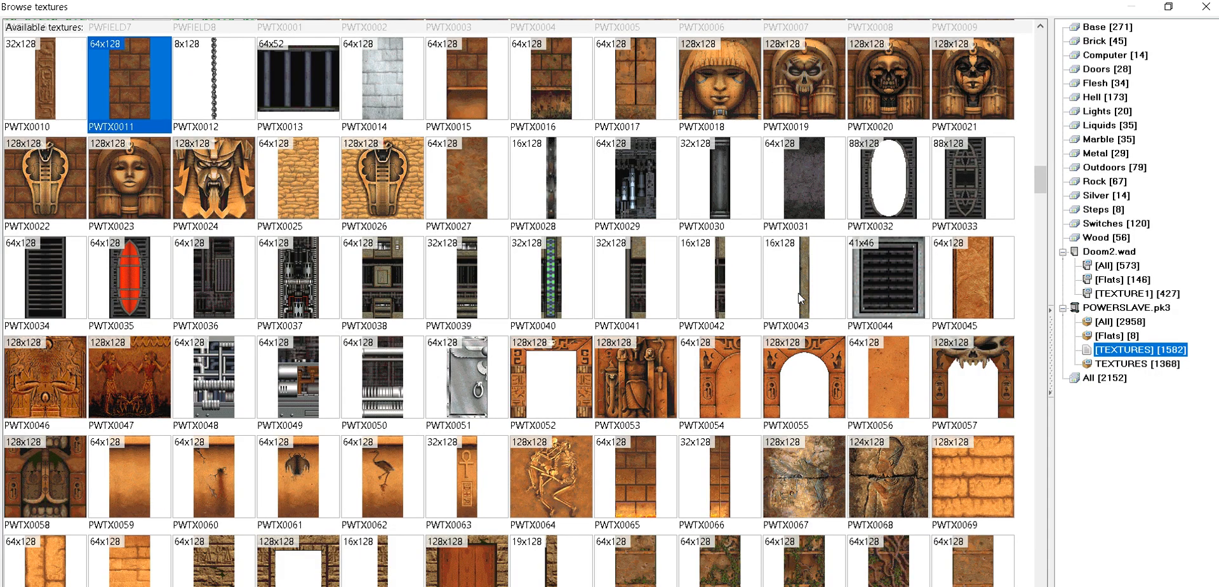
{"action": "left_click", "coordinate": [43, 103]}
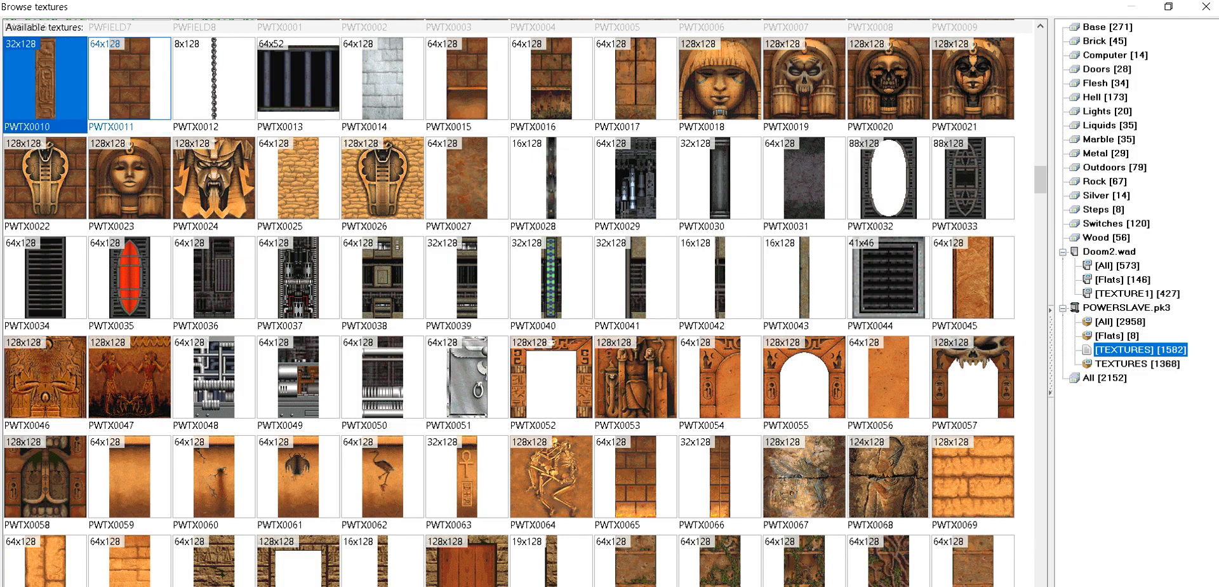
{"action": "key", "text": "Return"}
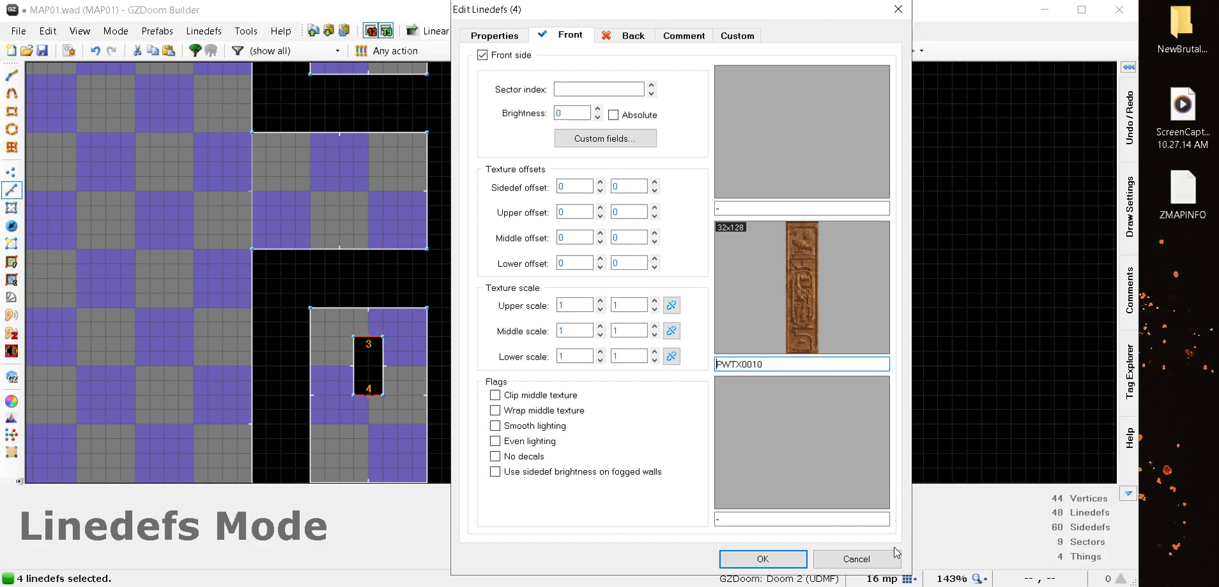
{"action": "left_click", "coordinate": [761, 558]}
Inspect the pillar faces and the openings beside the main room in the 3D view, and return to the north pillar on the map
{"action": "scroll", "coordinate": [329, 329], "scroll_direction": "up", "scroll_amount": 3}
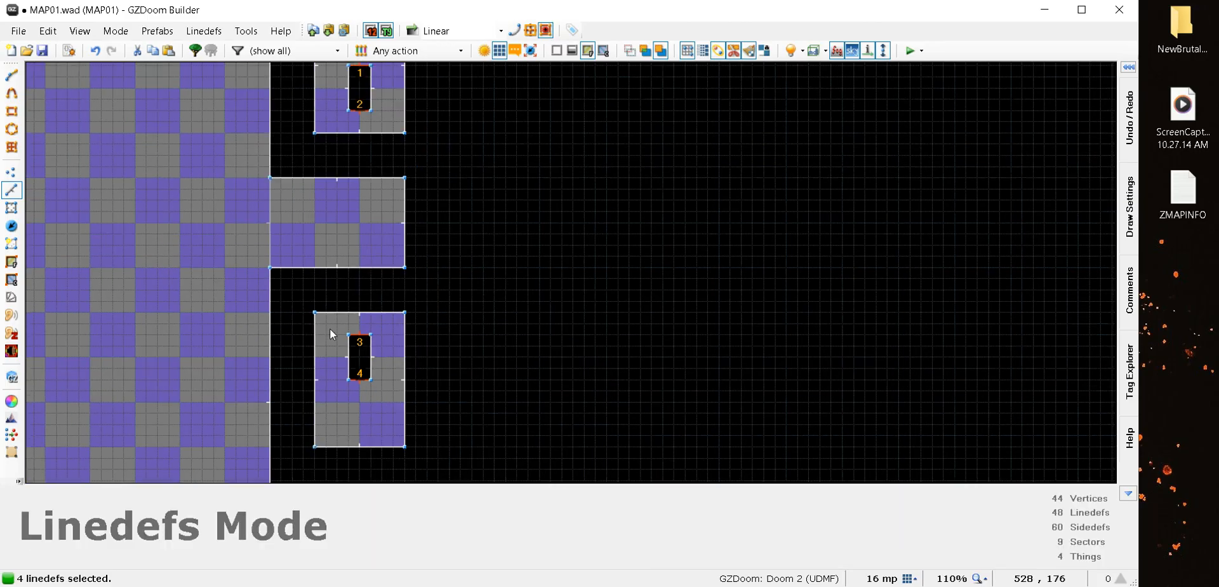
{"action": "scroll", "coordinate": [343, 323], "scroll_direction": "down", "scroll_amount": 3}
{"action": "scroll", "coordinate": [361, 347], "scroll_direction": "down", "scroll_amount": 2}
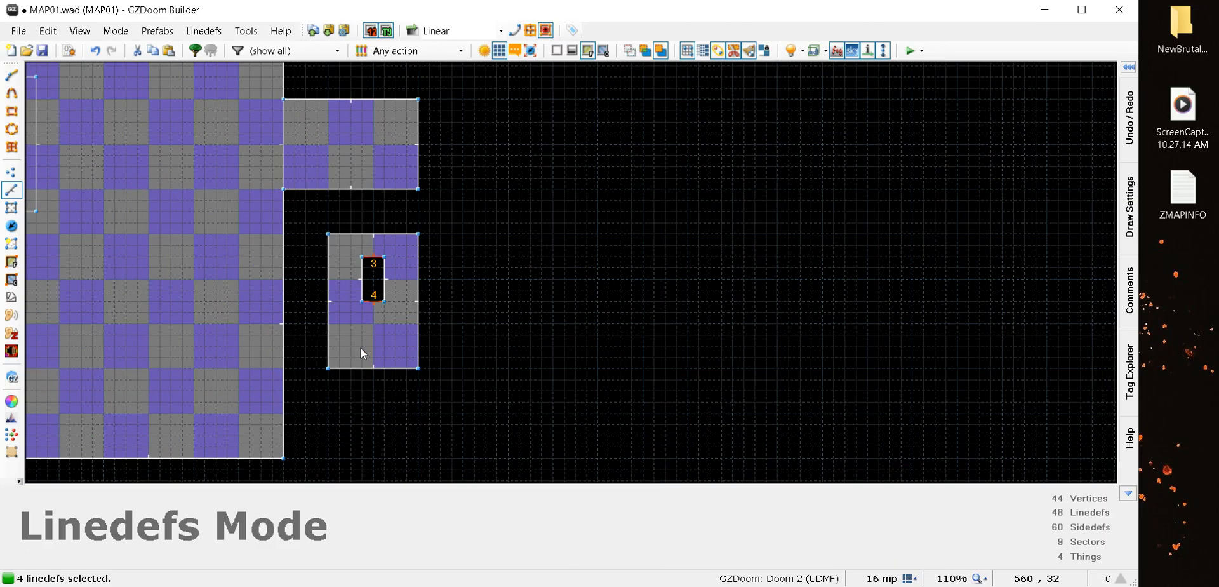
{"action": "key", "text": "q"}
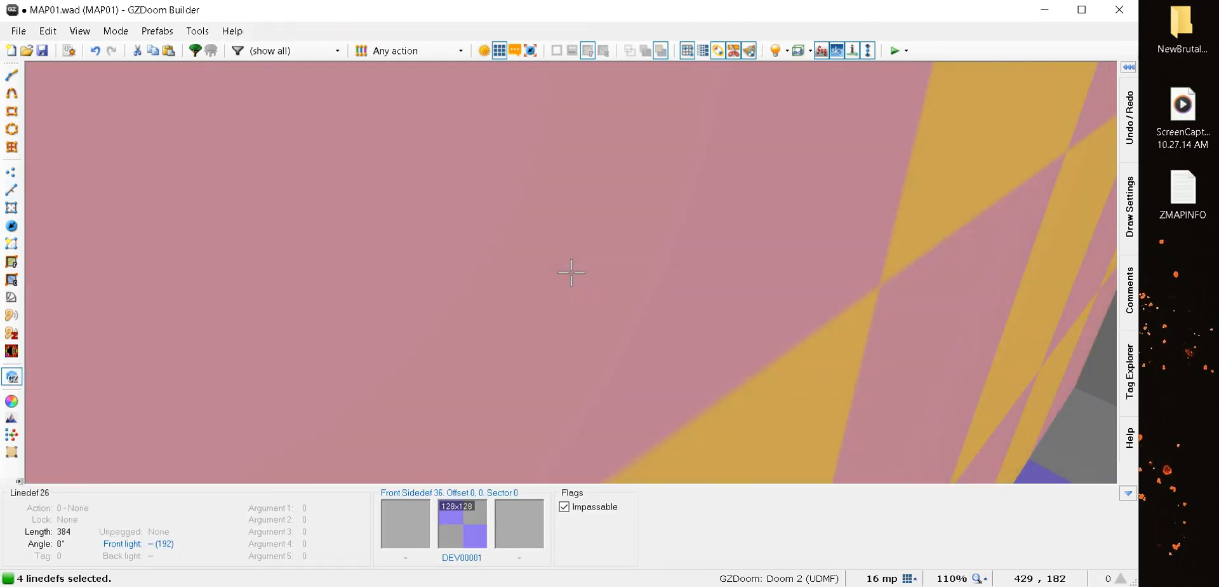
{"action": "key", "text": "s"}
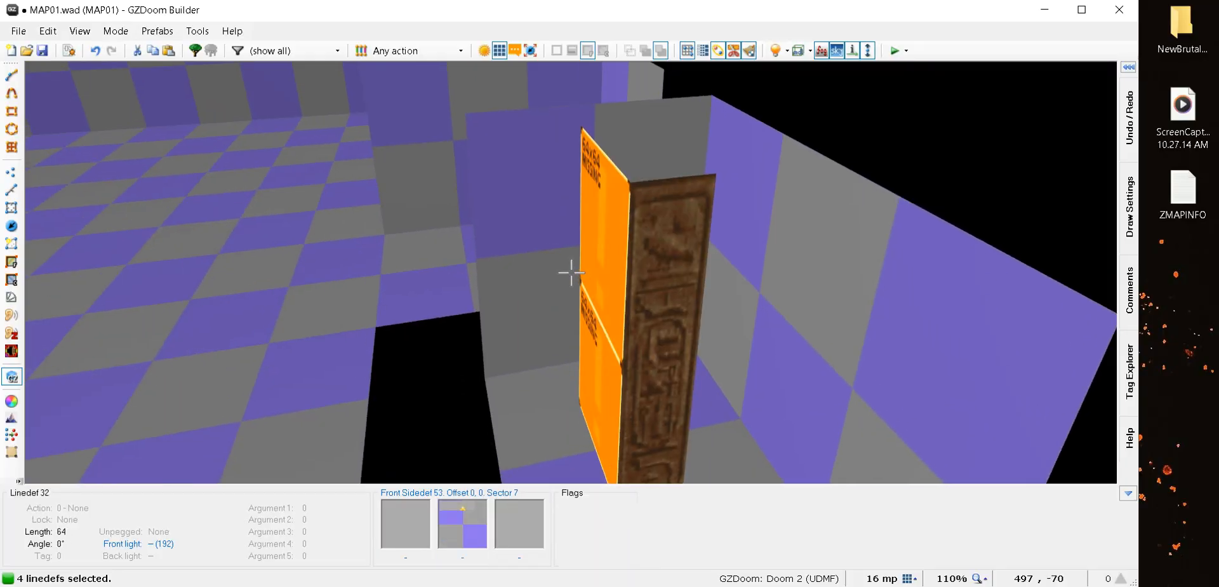
{"action": "key", "text": "e"}
{"action": "key", "text": "s"}
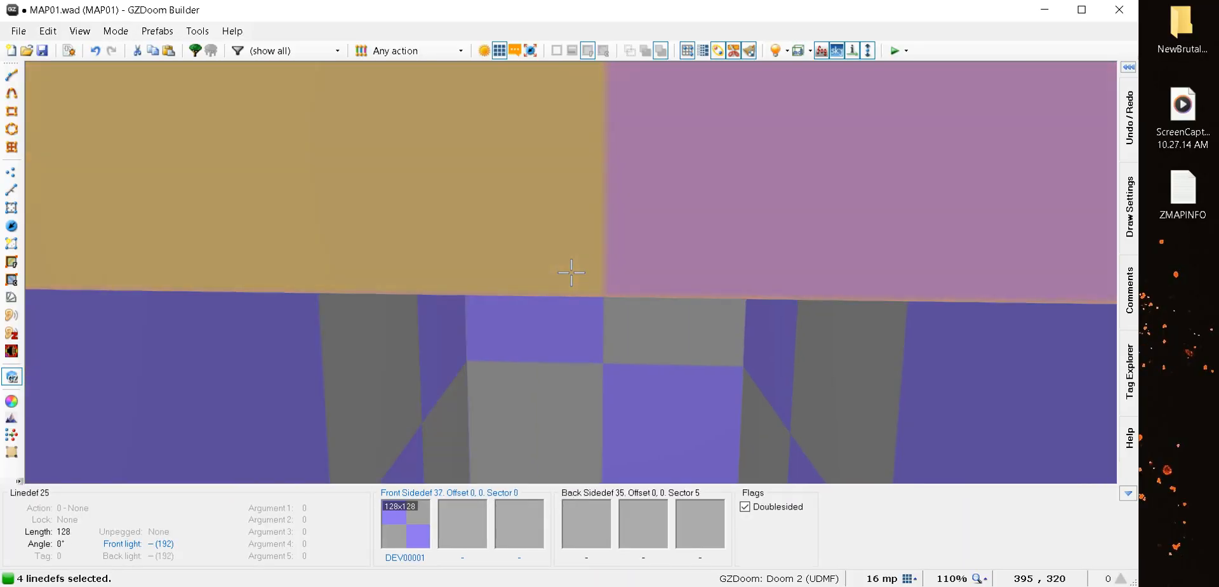
{"action": "key", "text": "d"}
{"action": "key", "text": "w"}
{"action": "scroll", "coordinate": [530, 265], "scroll_direction": "down", "scroll_amount": 4}
{"action": "scroll", "coordinate": [596, 244], "scroll_direction": "up", "scroll_amount": 2}
{"action": "scroll", "coordinate": [622, 200], "scroll_direction": "up", "scroll_amount": 5}
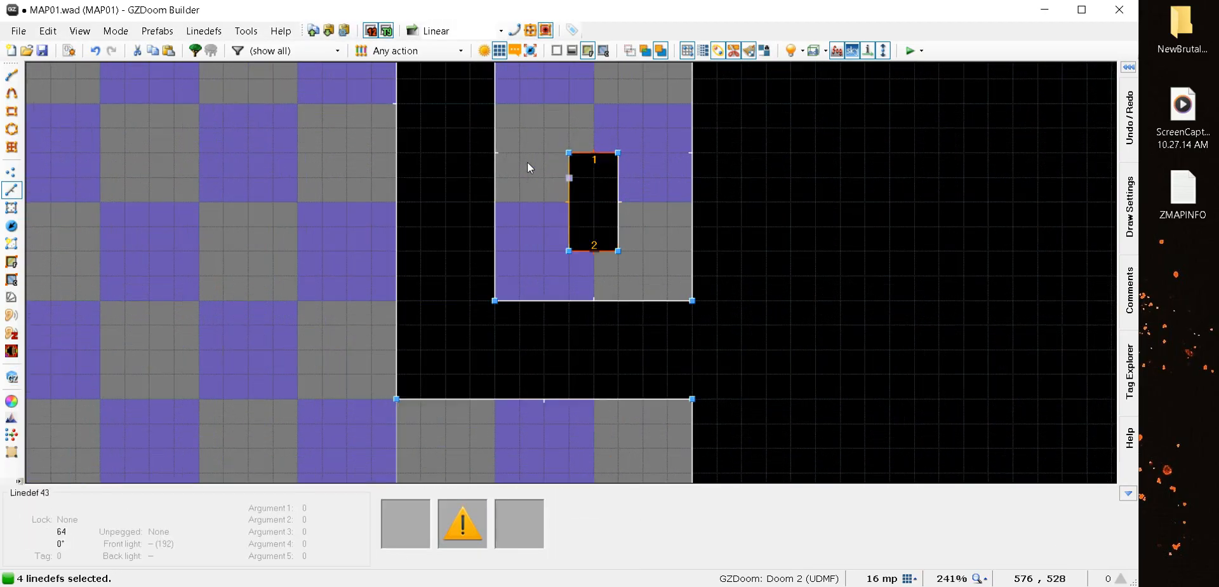
Deselect the short top and bottom linedefs of the two rectangular pillars in the eastern side rooms
{"action": "left_click", "coordinate": [591, 151]}
{"action": "left_click", "coordinate": [596, 254]}
{"action": "scroll", "coordinate": [493, 123], "scroll_direction": "down", "scroll_amount": 5}
{"action": "scroll", "coordinate": [498, 314], "scroll_direction": "up", "scroll_amount": 4}
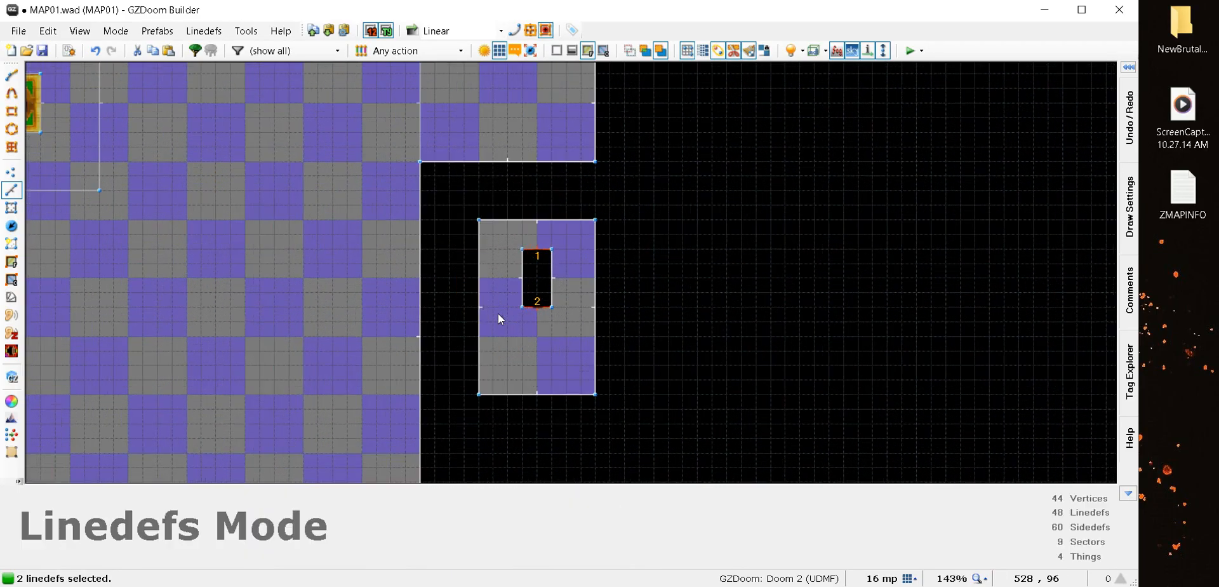
{"action": "left_click", "coordinate": [551, 234]}
{"action": "left_click", "coordinate": [556, 310]}
{"action": "scroll", "coordinate": [389, 245], "scroll_direction": "down", "scroll_amount": 1}
{"action": "scroll", "coordinate": [390, 245], "scroll_direction": "down", "scroll_amount": 4}
{"action": "scroll", "coordinate": [286, 235], "scroll_direction": "up", "scroll_amount": 5}
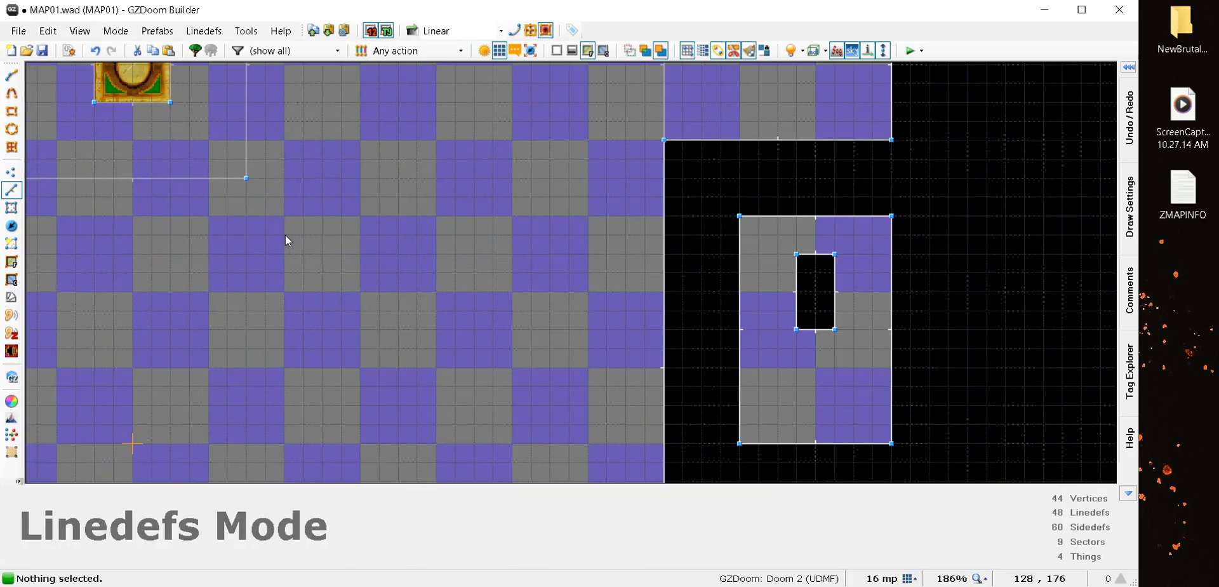
Select the four long side linedefs of both pillars and set their front middle texture to PWTX0011
{"action": "scroll", "coordinate": [448, 371], "scroll_direction": "down", "scroll_amount": 3}
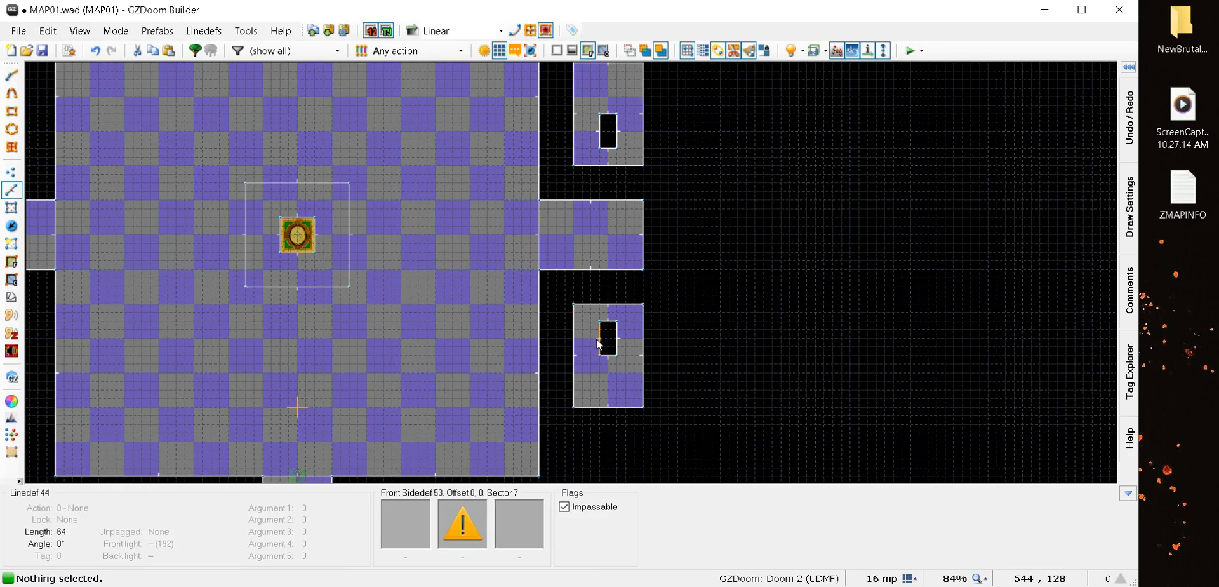
{"action": "left_click", "coordinate": [599, 338]}
{"action": "left_click", "coordinate": [616, 338]}
{"action": "left_click", "coordinate": [619, 138]}
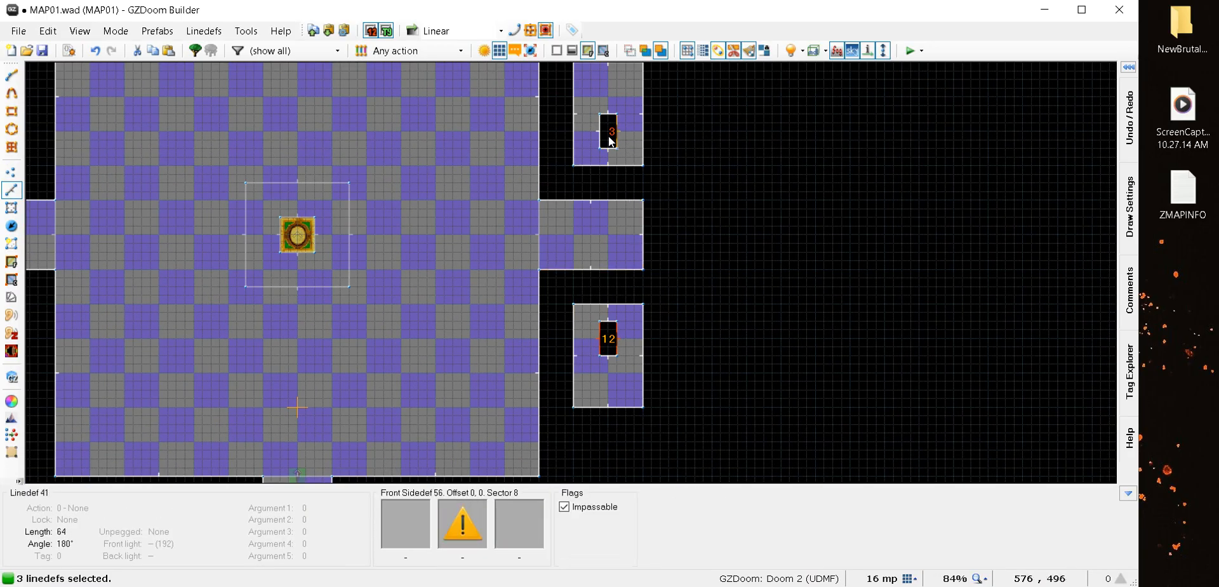
{"action": "right_click", "coordinate": [607, 141]}
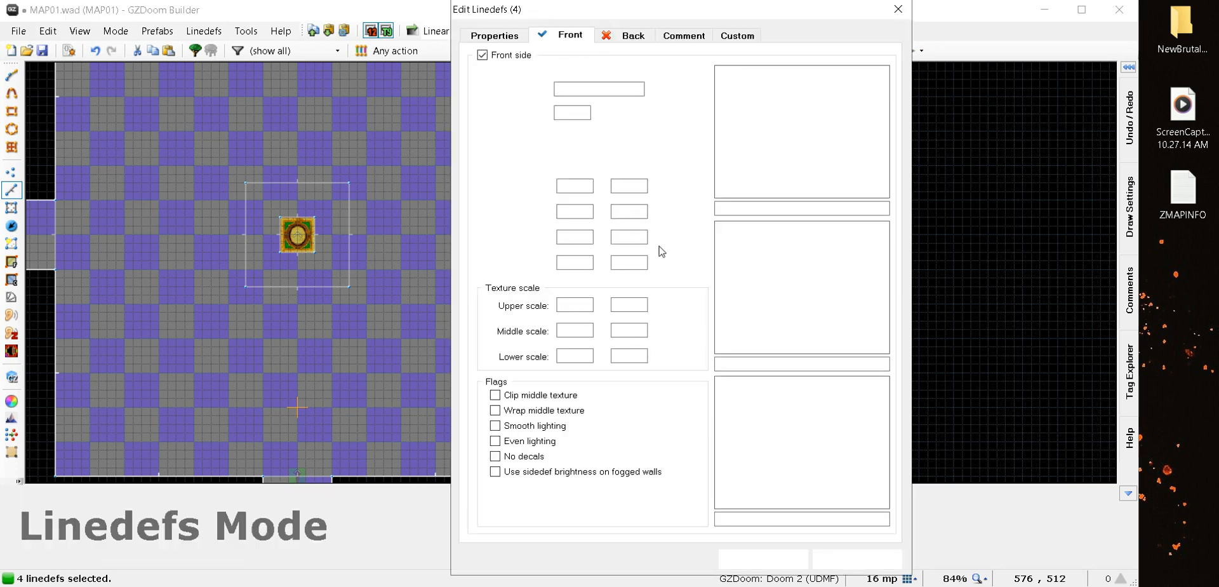
{"action": "left_click", "coordinate": [777, 364]}
{"action": "type", "text": "P"}
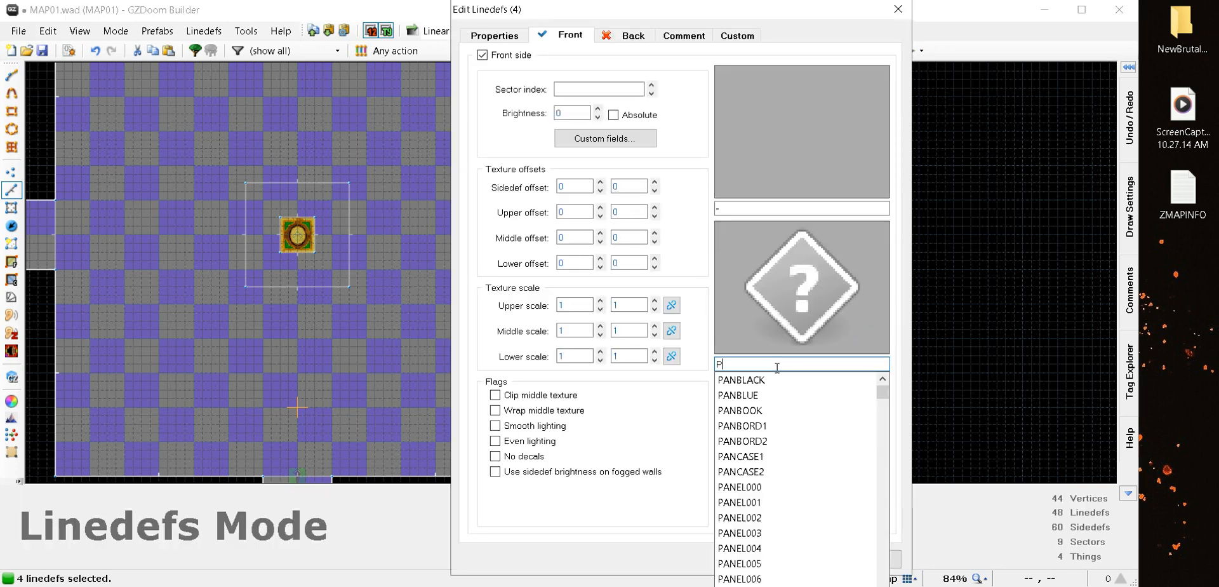
{"action": "type", "text": "WTX00"}
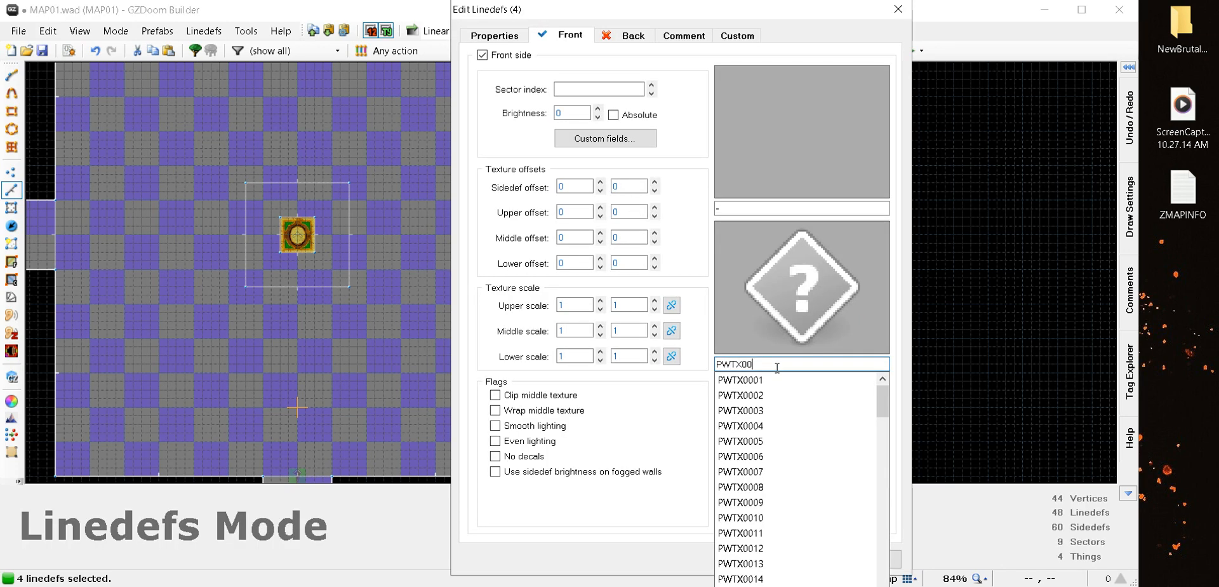
{"action": "type", "text": "011"}
Browse the POWERSLAVE.pk3 textures and examine the candidates for the front middle texture of the pillar sides
{"action": "left_click", "coordinate": [796, 311]}
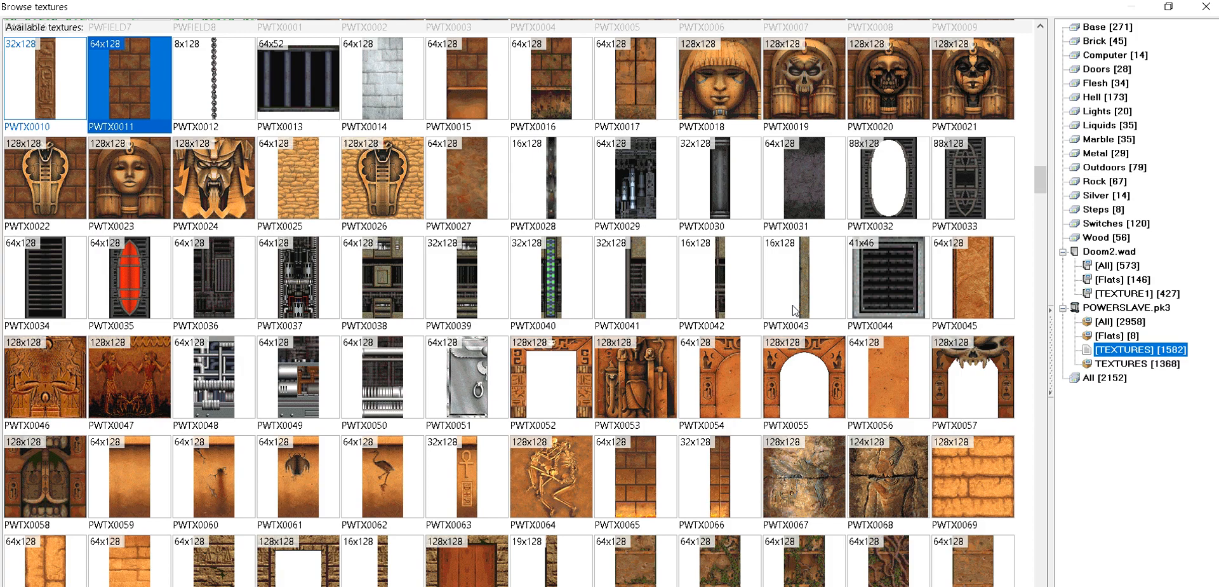
{"action": "scroll", "coordinate": [793, 310], "scroll_direction": "up", "scroll_amount": 2}
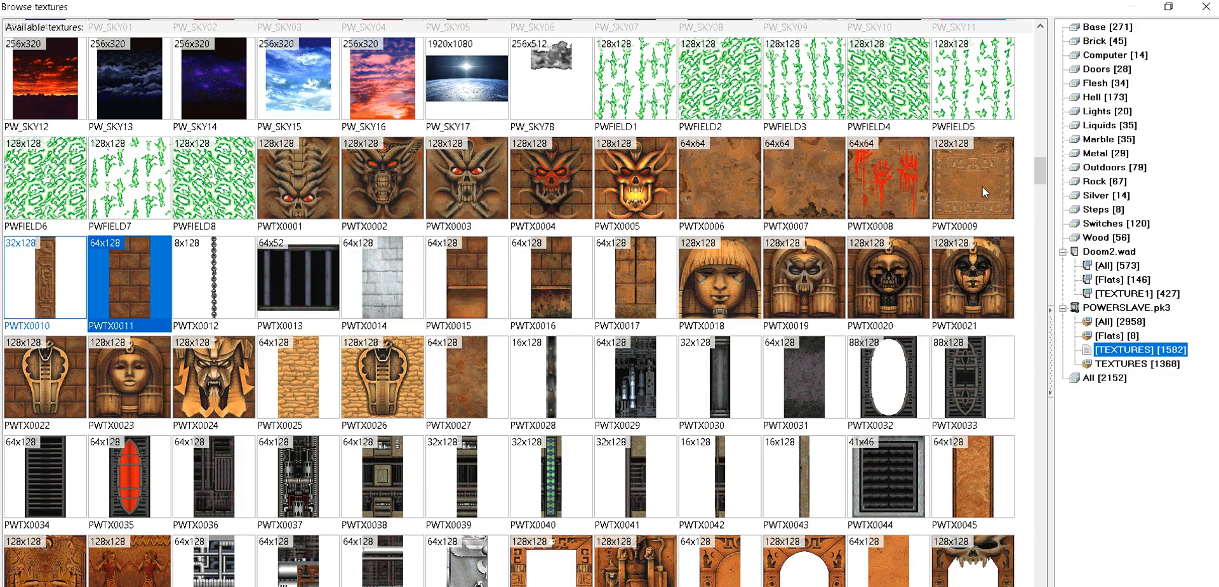
{"action": "scroll", "coordinate": [972, 191], "scroll_direction": "down", "scroll_amount": 4}
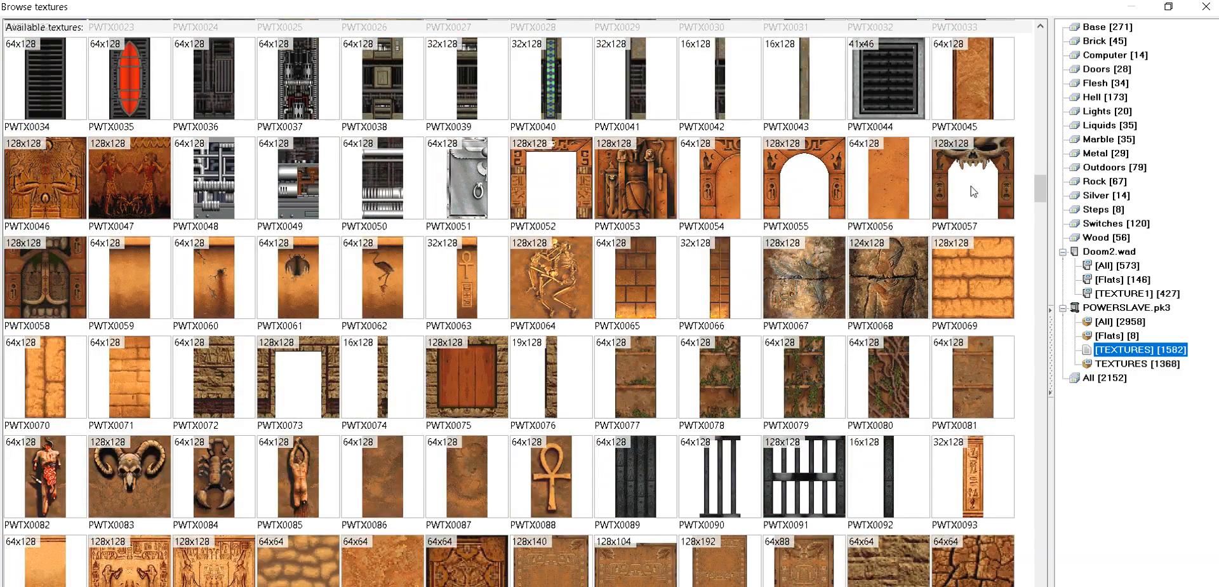
{"action": "scroll", "coordinate": [973, 190], "scroll_direction": "down", "scroll_amount": 10}
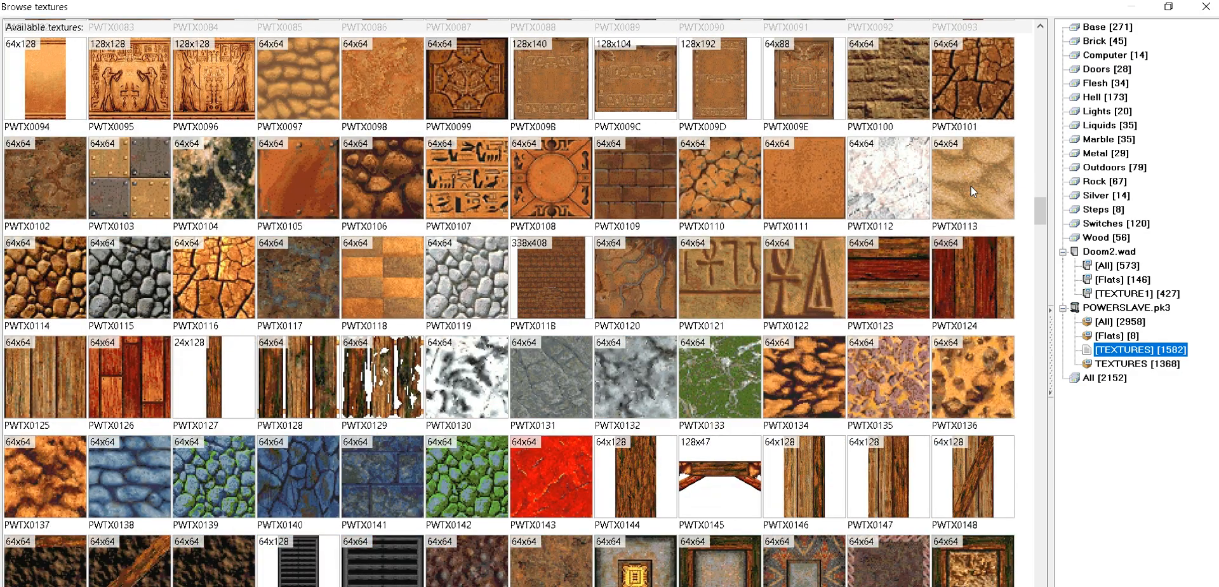
{"action": "scroll", "coordinate": [958, 267], "scroll_direction": "down", "scroll_amount": 8}
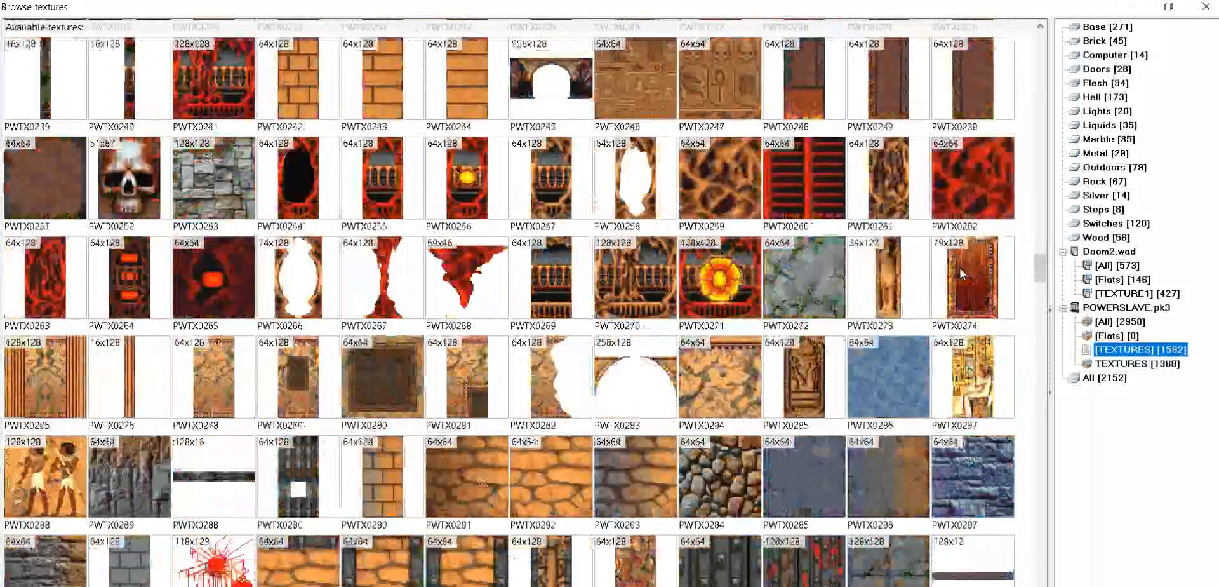
{"action": "scroll", "coordinate": [960, 274], "scroll_direction": "down", "scroll_amount": 1}
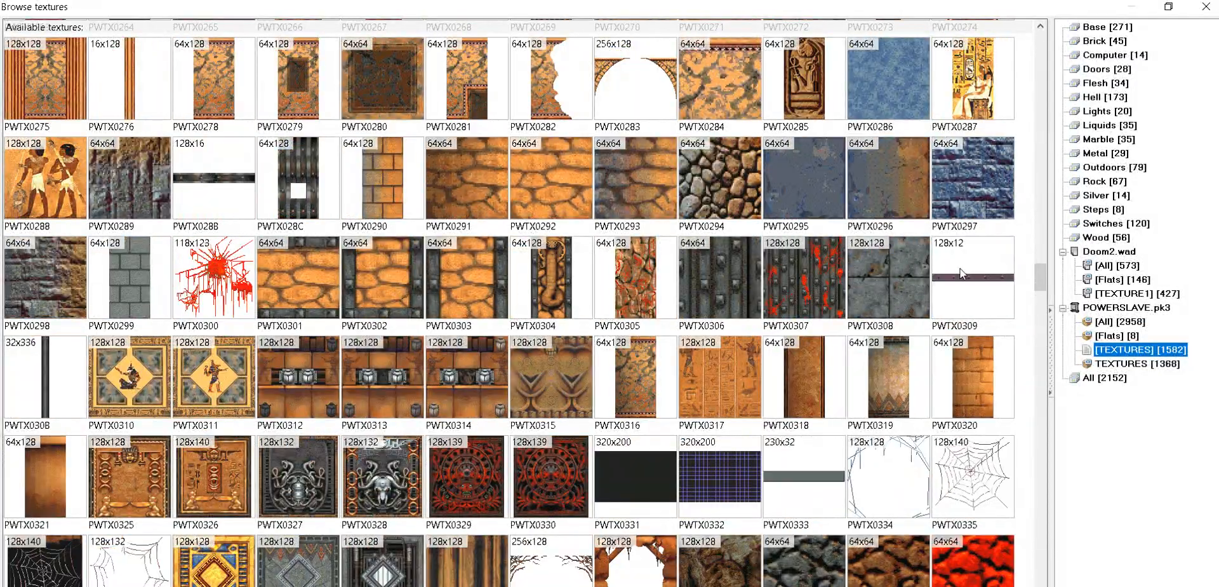
{"action": "scroll", "coordinate": [959, 272], "scroll_direction": "down", "scroll_amount": 4}
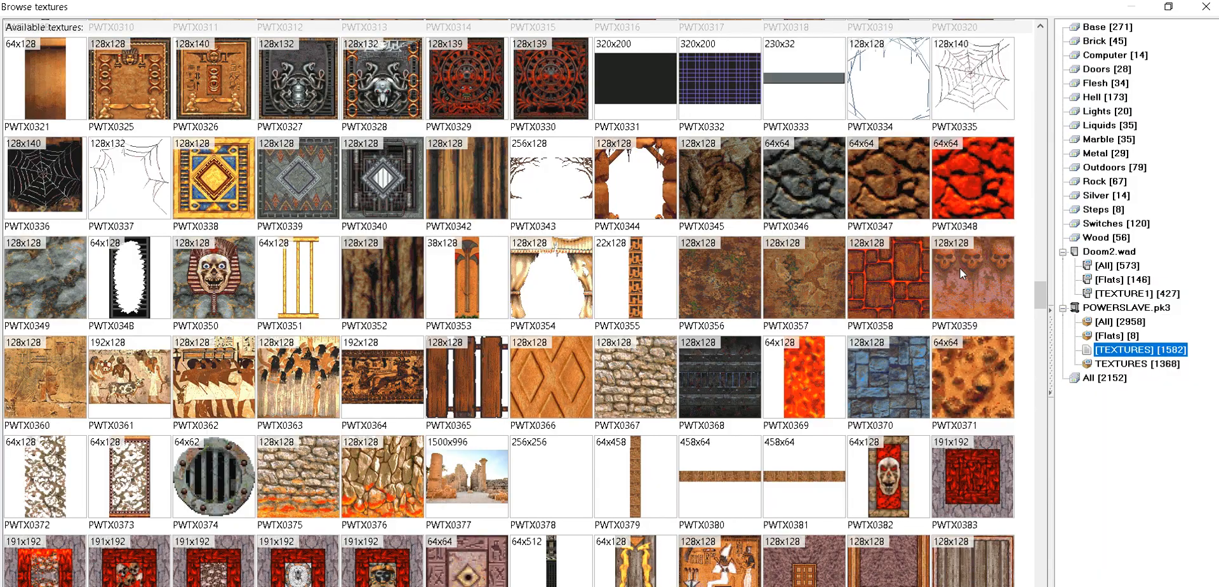
{"action": "scroll", "coordinate": [960, 268], "scroll_direction": "down", "scroll_amount": 2}
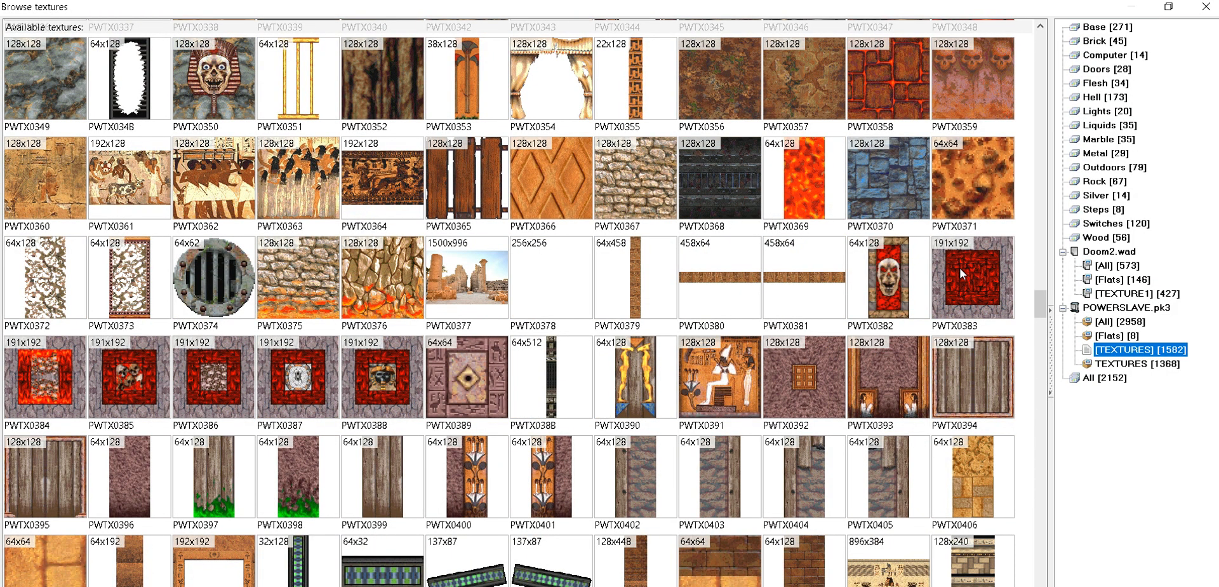
{"action": "scroll", "coordinate": [960, 268], "scroll_direction": "down", "scroll_amount": 2}
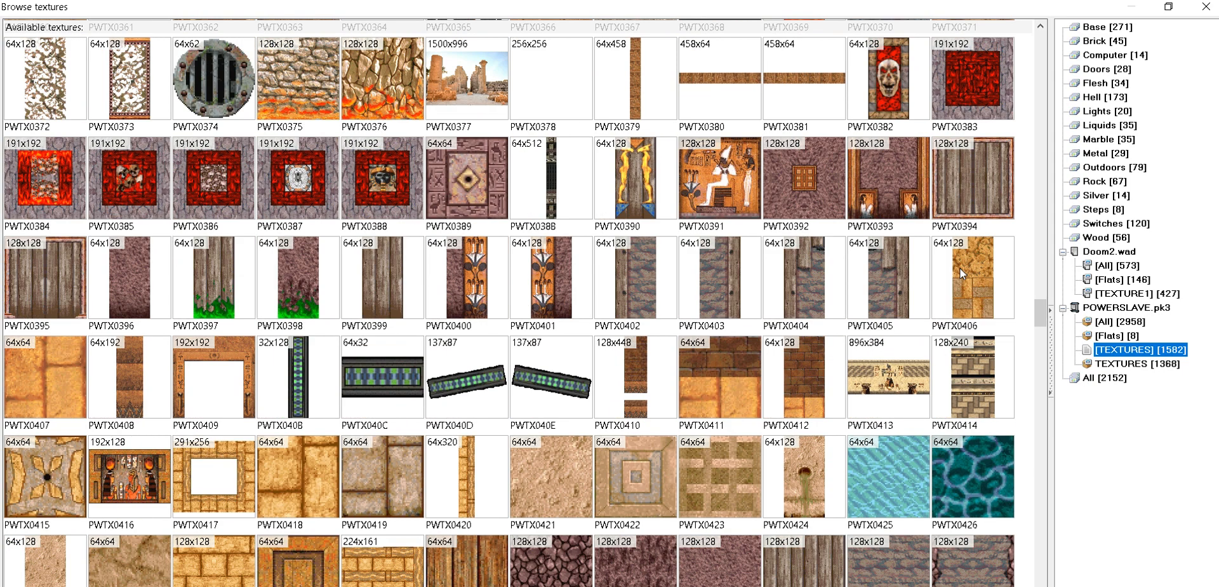
{"action": "scroll", "coordinate": [960, 267], "scroll_direction": "down", "scroll_amount": 4}
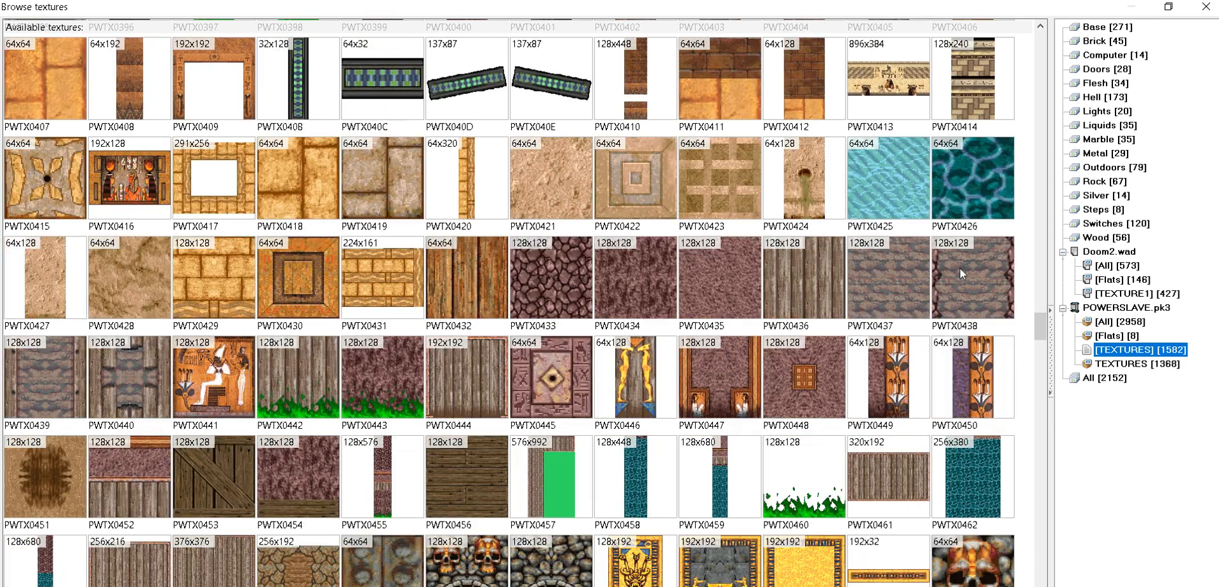
{"action": "scroll", "coordinate": [960, 268], "scroll_direction": "down", "scroll_amount": 2}
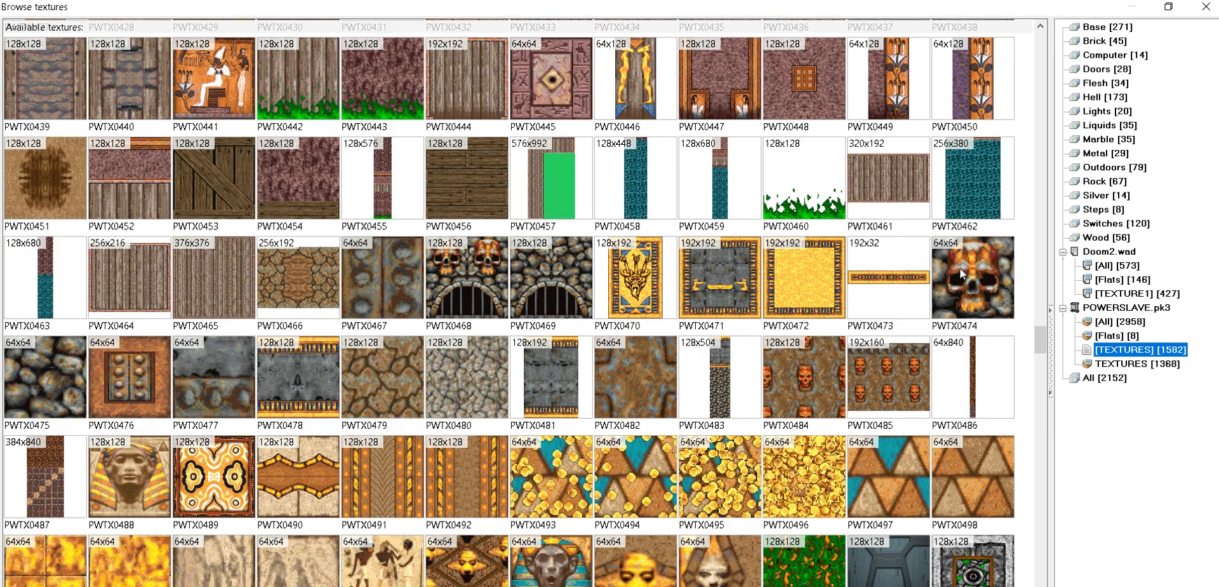
{"action": "scroll", "coordinate": [960, 268], "scroll_direction": "down", "scroll_amount": 3}
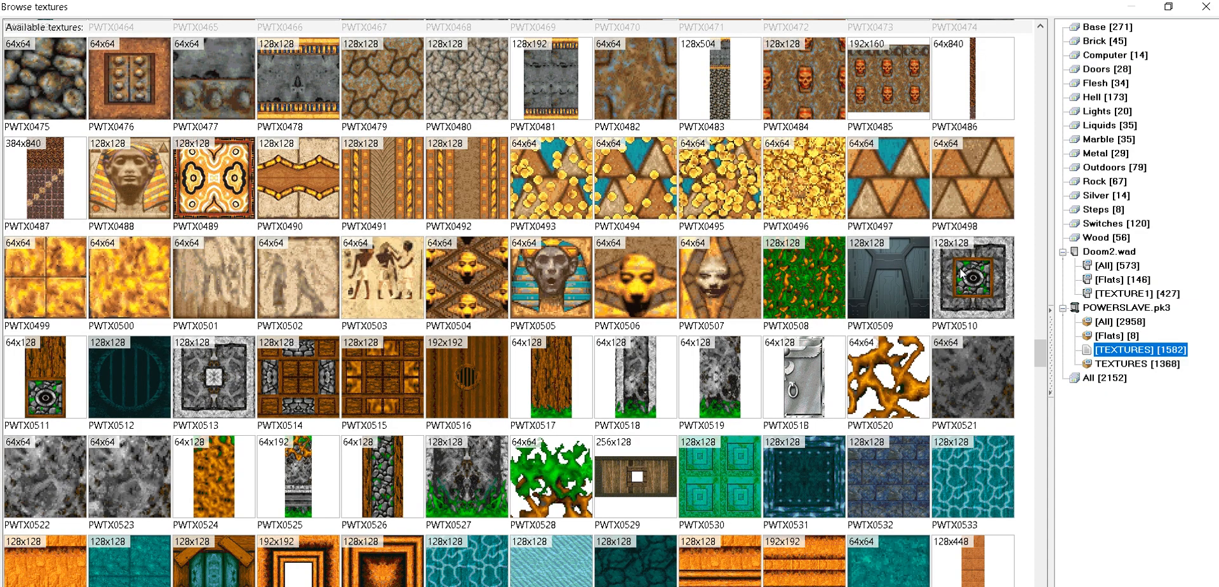
{"action": "scroll", "coordinate": [961, 273], "scroll_direction": "down", "scroll_amount": 2}
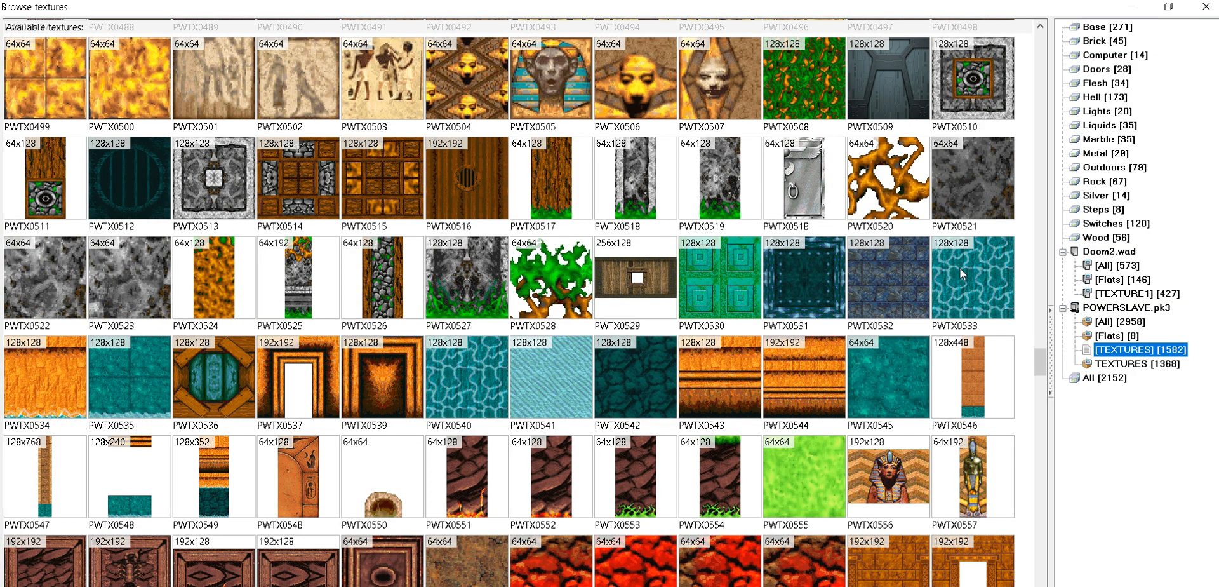
{"action": "scroll", "coordinate": [960, 268], "scroll_direction": "down", "scroll_amount": 3}
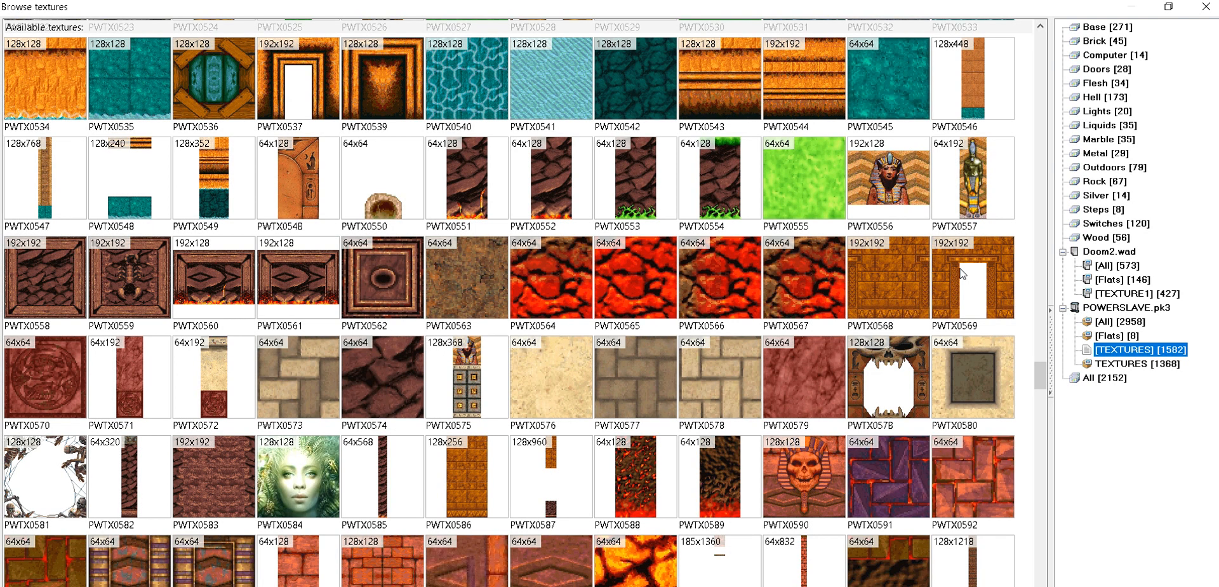
{"action": "scroll", "coordinate": [963, 274], "scroll_direction": "down", "scroll_amount": 3}
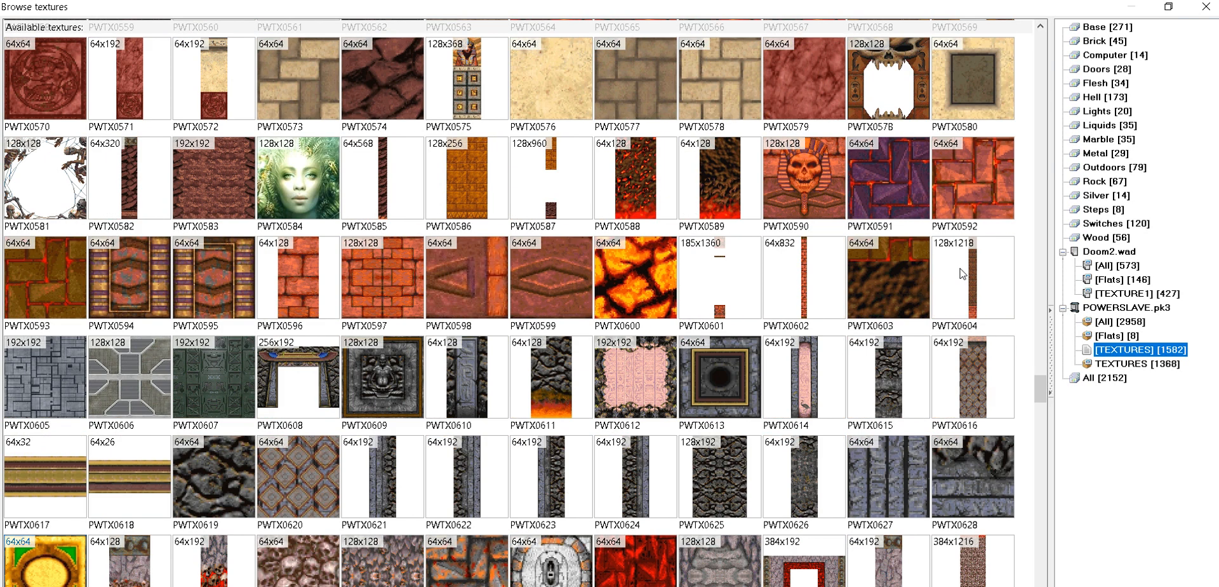
{"action": "scroll", "coordinate": [962, 273], "scroll_direction": "down", "scroll_amount": 3}
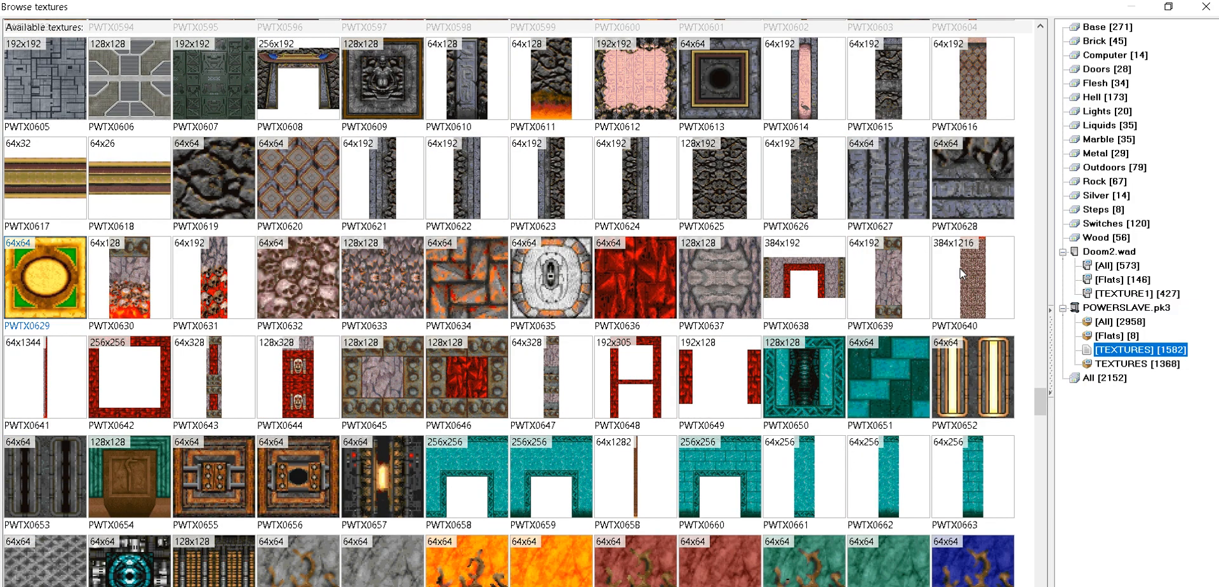
{"action": "scroll", "coordinate": [961, 273], "scroll_direction": "down", "scroll_amount": 2}
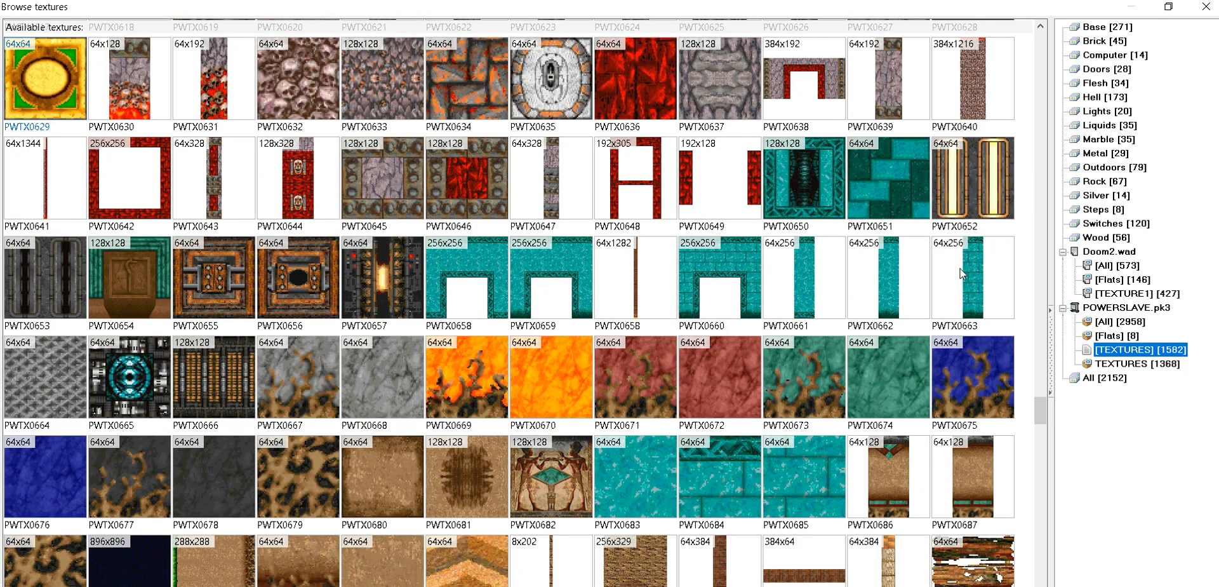
{"action": "scroll", "coordinate": [961, 273], "scroll_direction": "down", "scroll_amount": 2}
{"action": "scroll", "coordinate": [960, 268], "scroll_direction": "down", "scroll_amount": 5}
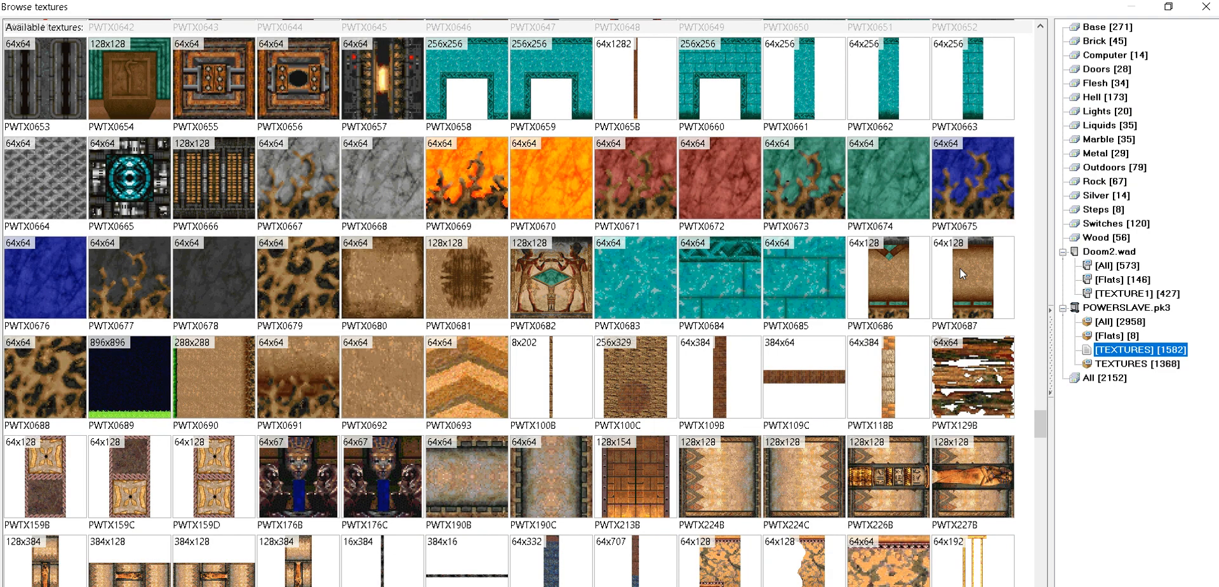
{"action": "scroll", "coordinate": [961, 272], "scroll_direction": "down", "scroll_amount": 5}
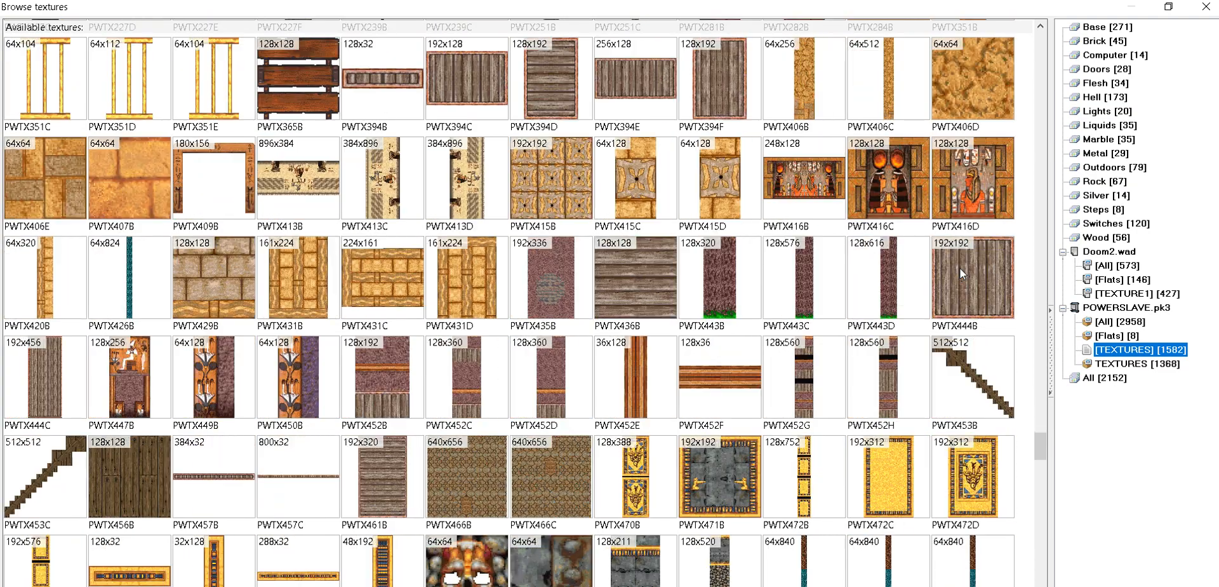
{"action": "scroll", "coordinate": [962, 274], "scroll_direction": "down", "scroll_amount": 3}
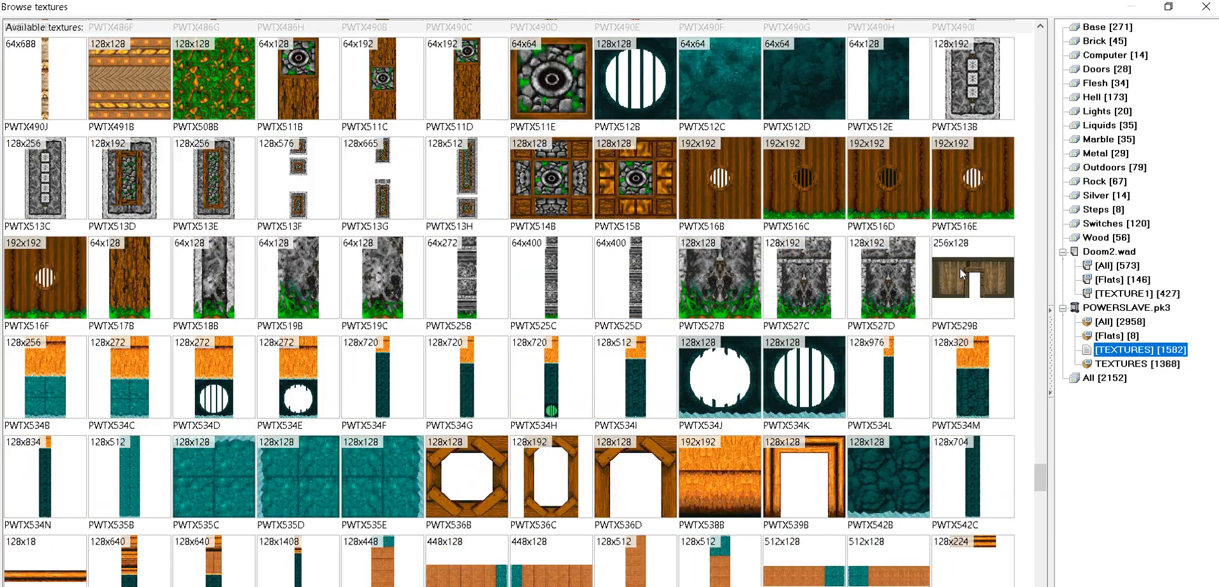
{"action": "scroll", "coordinate": [960, 272], "scroll_direction": "down", "scroll_amount": 9}
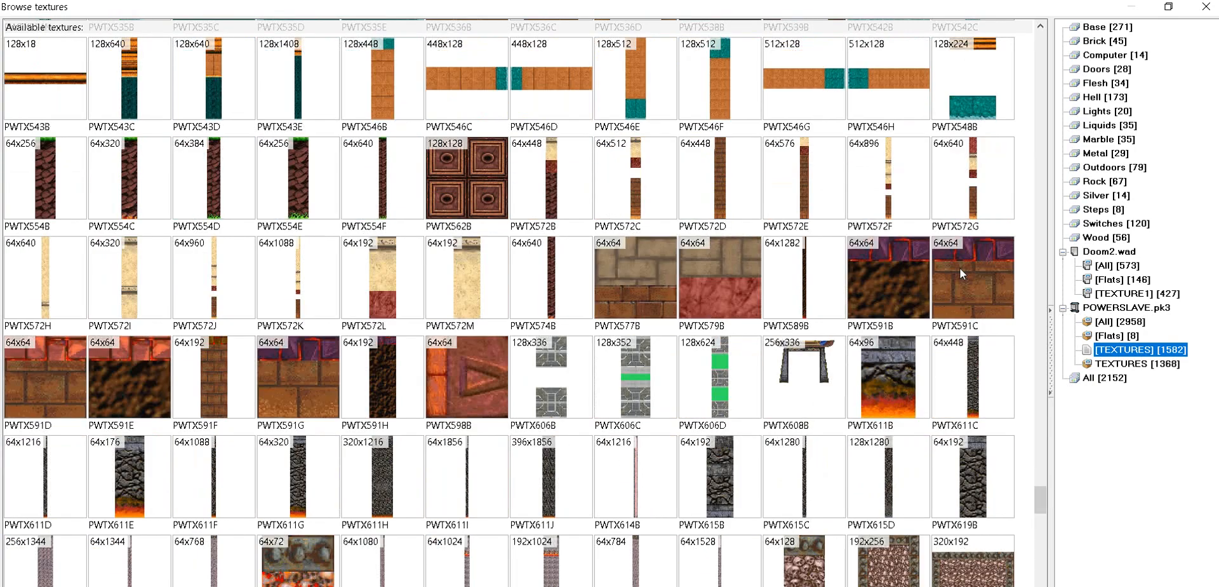
{"action": "scroll", "coordinate": [960, 272], "scroll_direction": "down", "scroll_amount": 2}
{"action": "scroll", "coordinate": [962, 273], "scroll_direction": "down", "scroll_amount": 2}
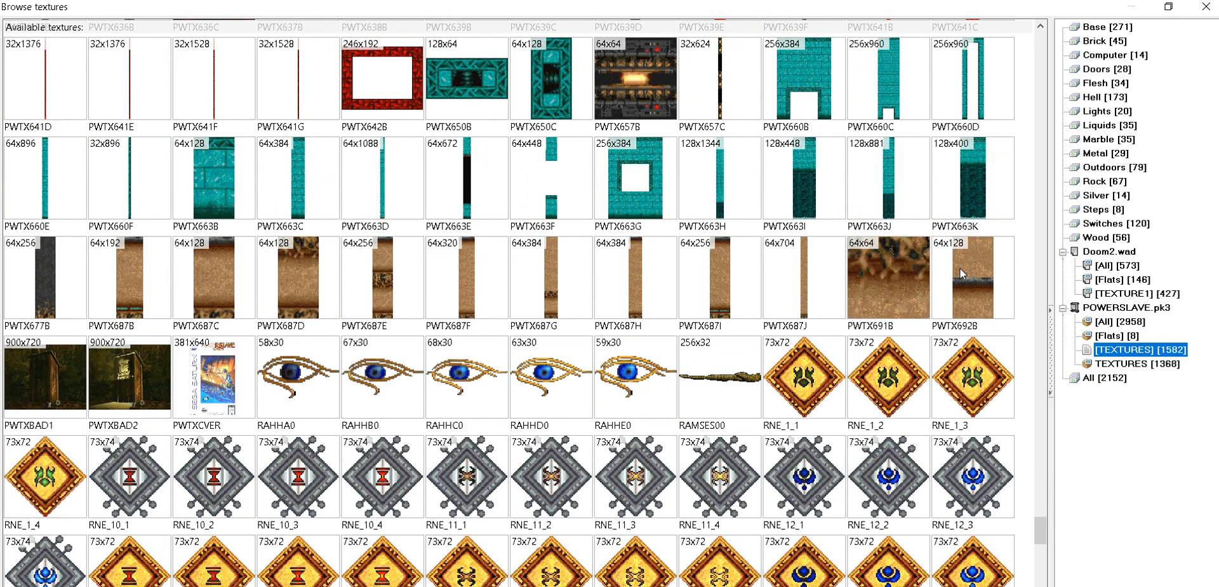
{"action": "scroll", "coordinate": [963, 273], "scroll_direction": "down", "scroll_amount": 10}
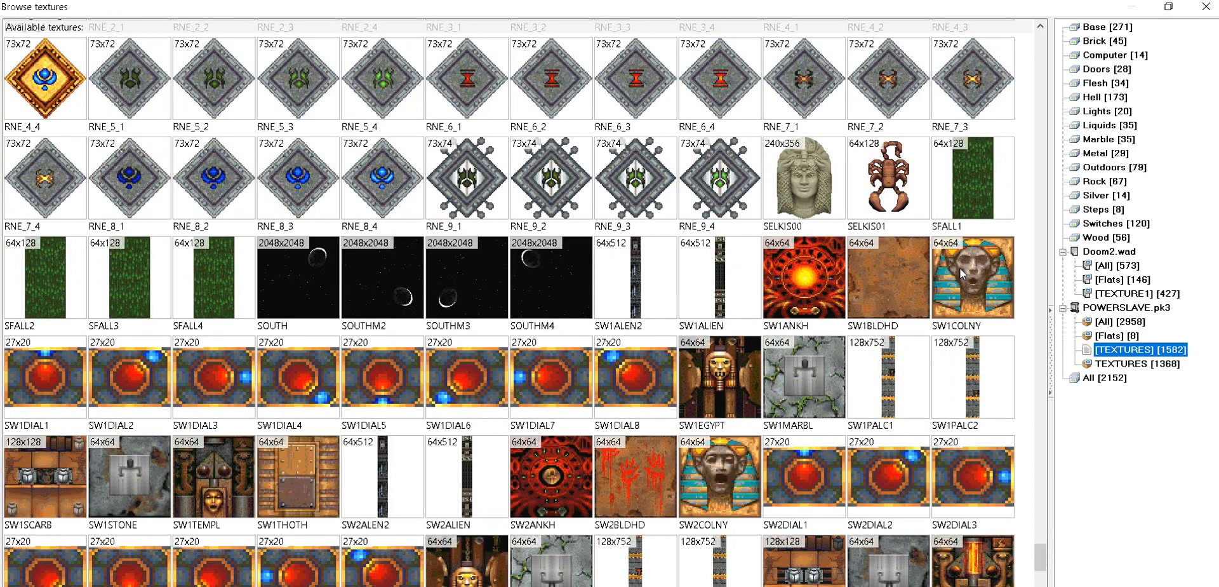
{"action": "scroll", "coordinate": [962, 273], "scroll_direction": "down", "scroll_amount": 8}
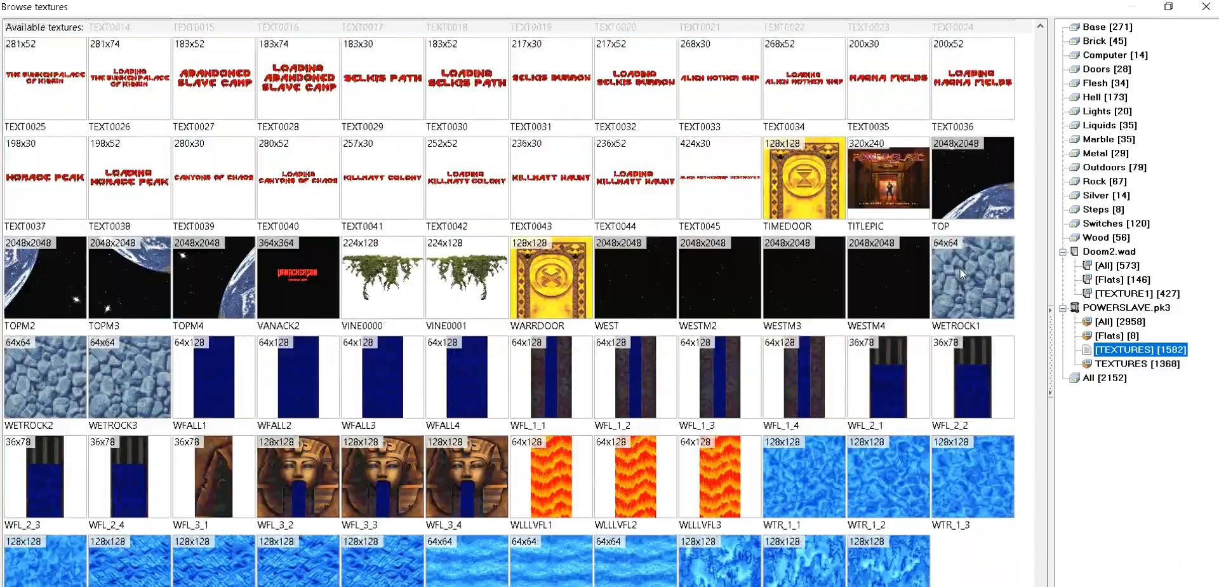
{"action": "scroll", "coordinate": [961, 272], "scroll_direction": "up", "scroll_amount": 5}
{"action": "scroll", "coordinate": [959, 273], "scroll_direction": "up", "scroll_amount": 5}
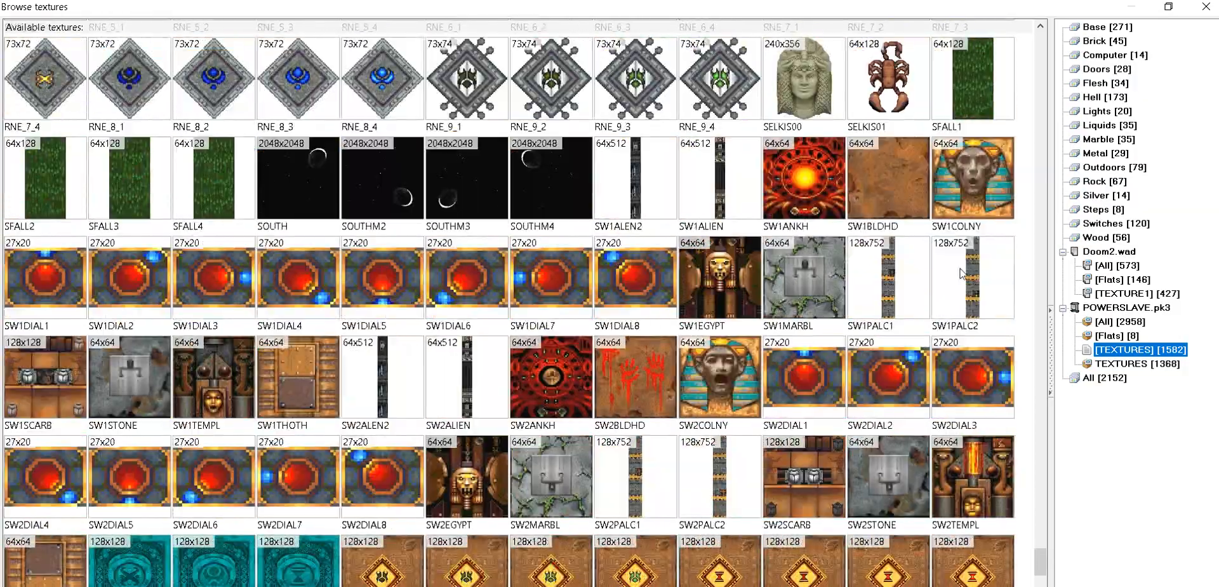
{"action": "scroll", "coordinate": [963, 273], "scroll_direction": "up", "scroll_amount": 12}
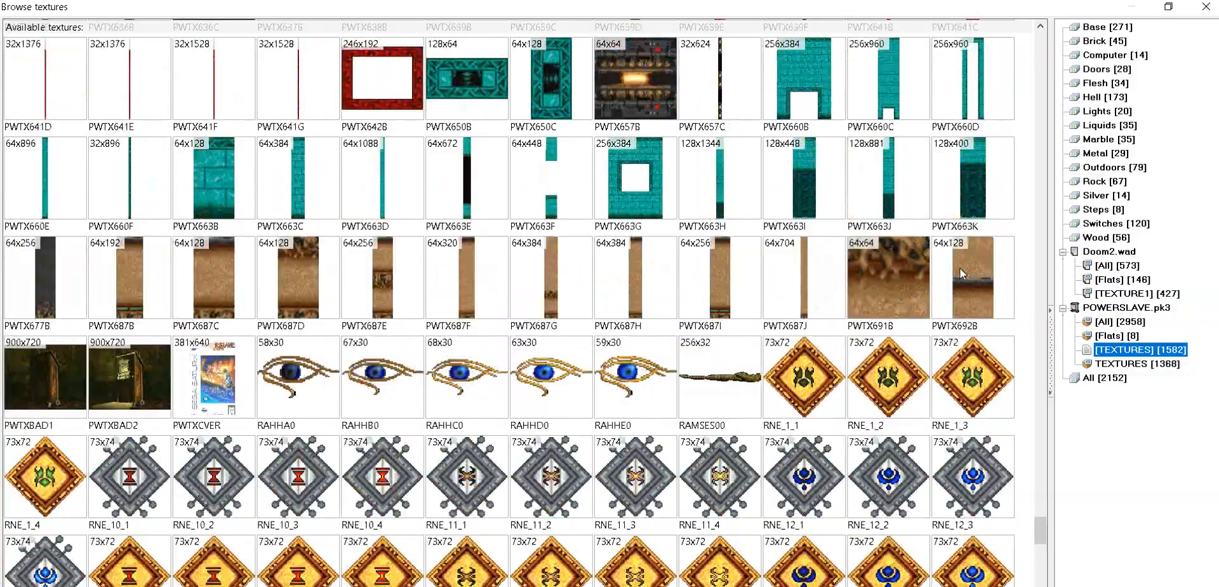
{"action": "scroll", "coordinate": [961, 273], "scroll_direction": "up", "scroll_amount": 6}
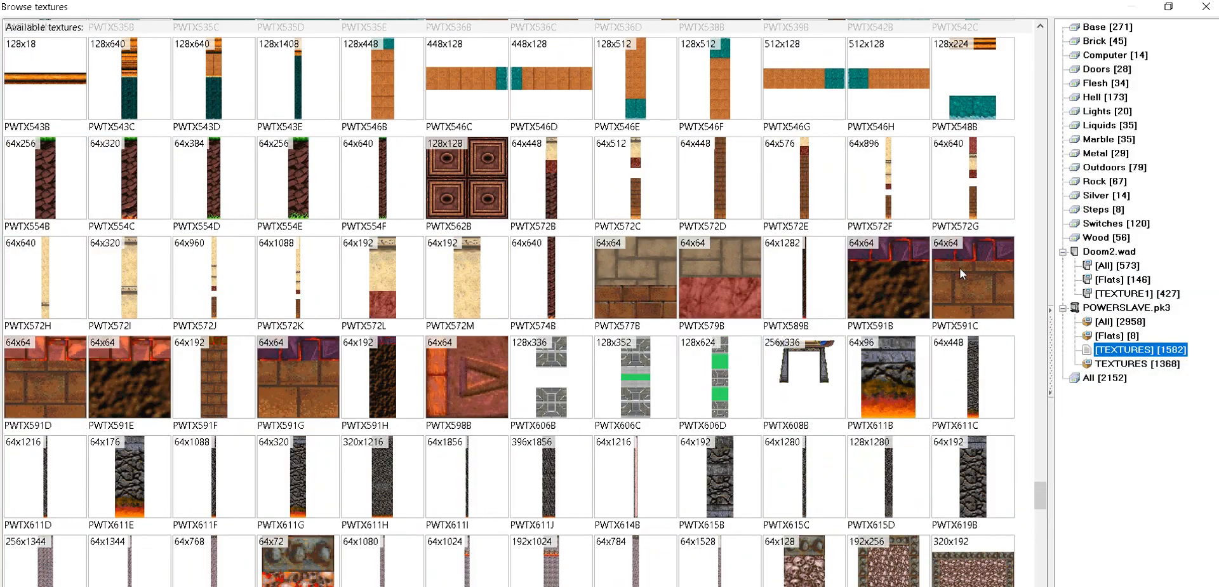
{"action": "scroll", "coordinate": [959, 268], "scroll_direction": "up", "scroll_amount": 1}
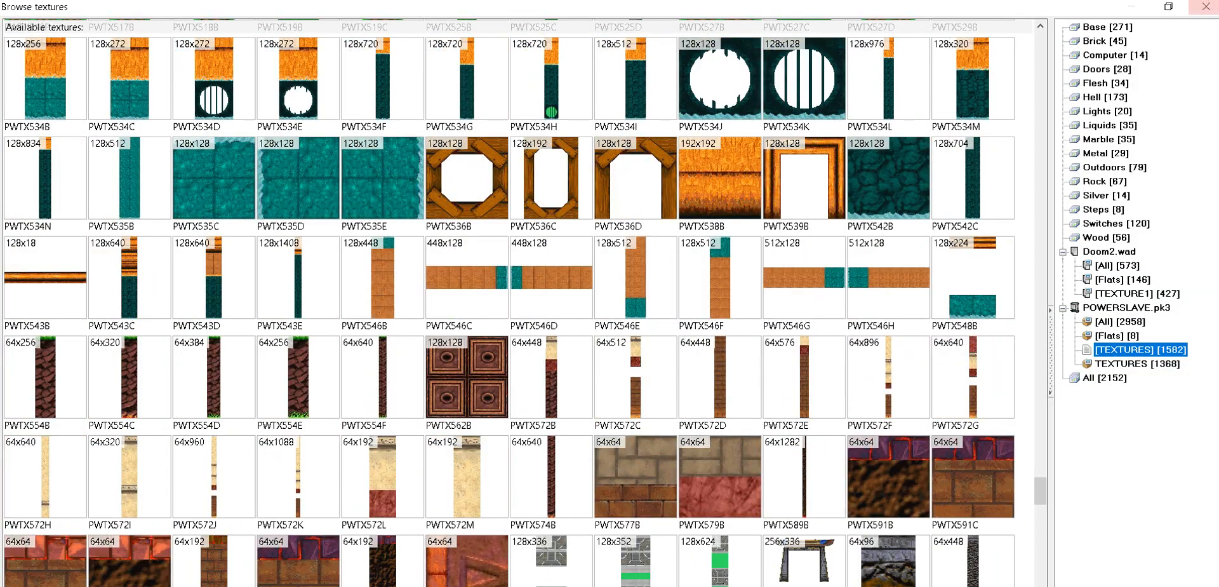
Restore the texture browser from full-screen size and resize its window to show more textures per row
{"action": "left_click", "coordinate": [1168, 7]}
{"action": "left_click_drag", "start_coordinate": [916, 85], "coordinate": [689, 22]}
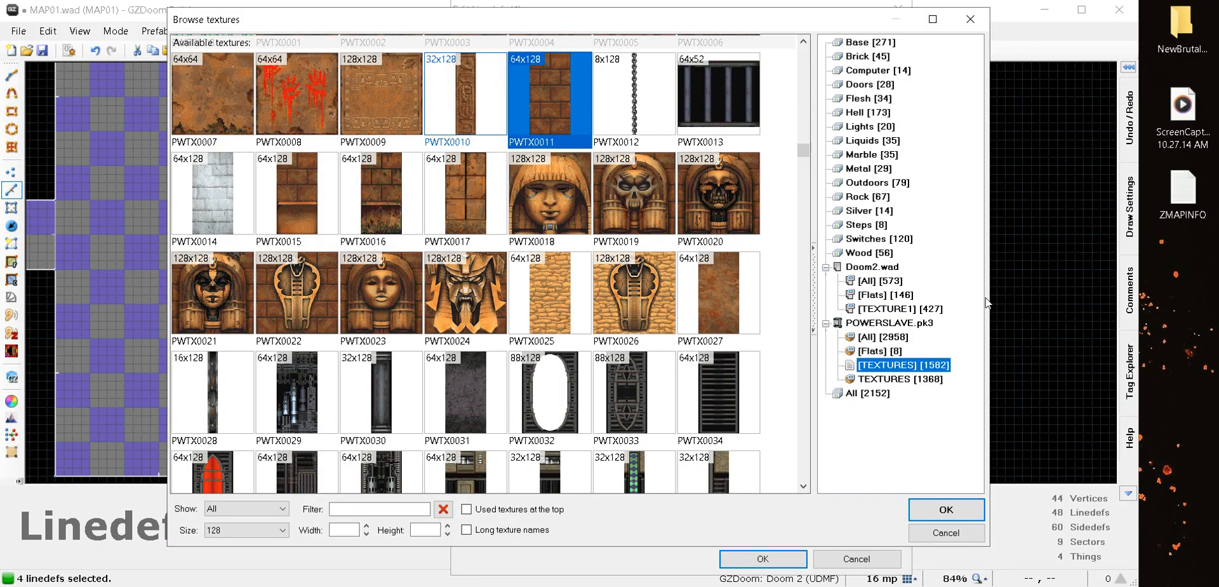
{"action": "left_click_drag", "start_coordinate": [990, 299], "coordinate": [1161, 298]}
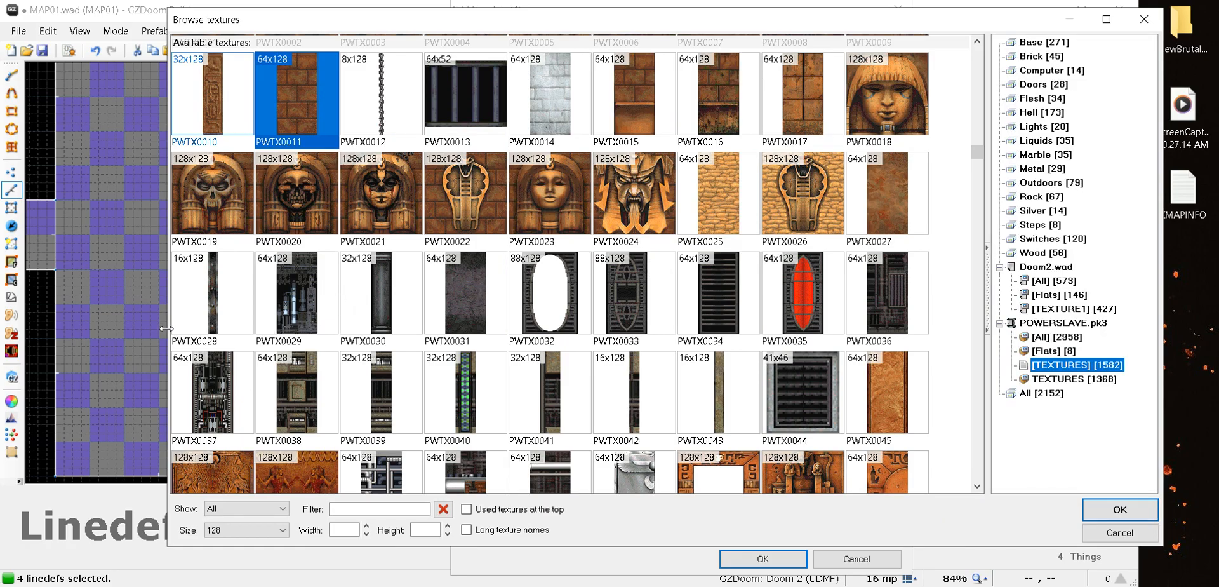
{"action": "left_click_drag", "start_coordinate": [166, 328], "coordinate": [13, 329]}
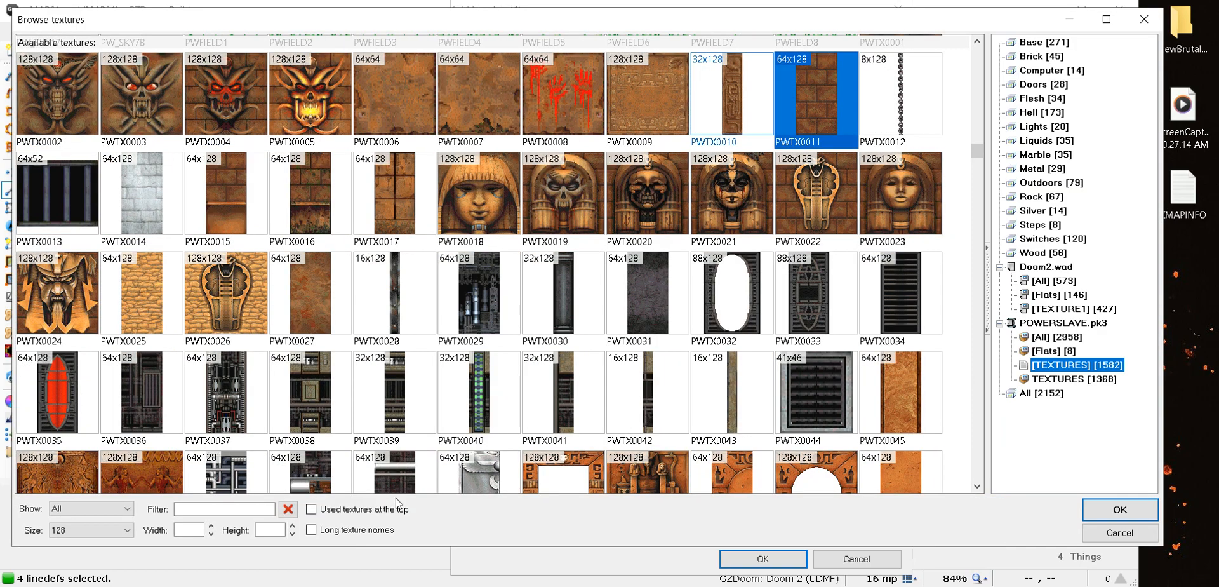
{"action": "left_click_drag", "start_coordinate": [420, 545], "coordinate": [421, 577]}
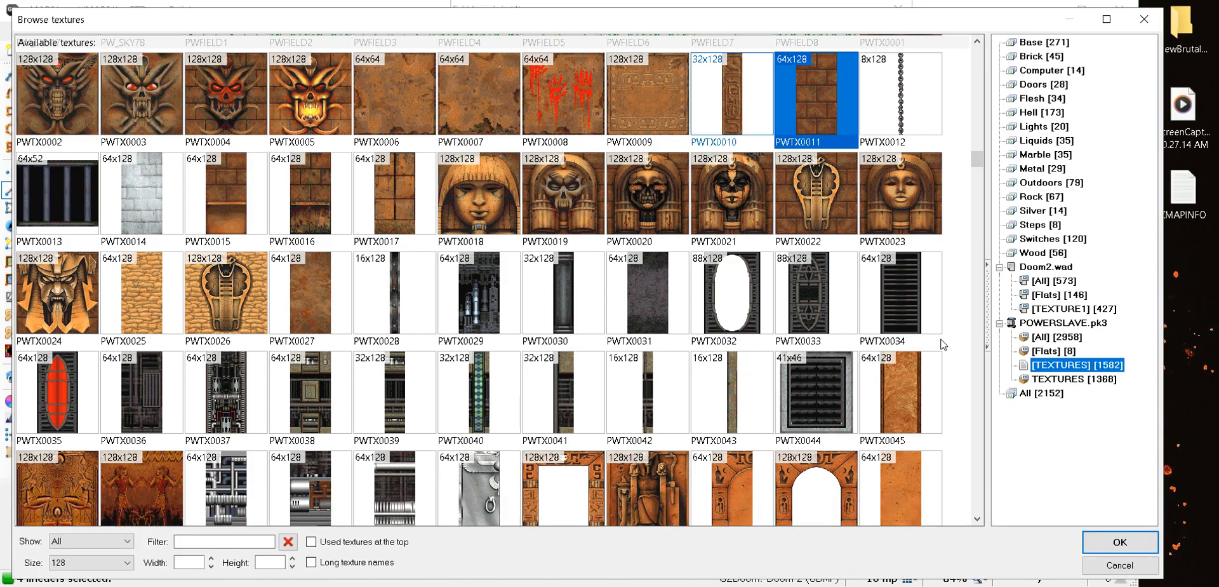
Set the front middle texture of the four selected pillar linedefs to PWTX0009 and apply the linedef changes
{"action": "scroll", "coordinate": [943, 344], "scroll_direction": "down", "scroll_amount": 4}
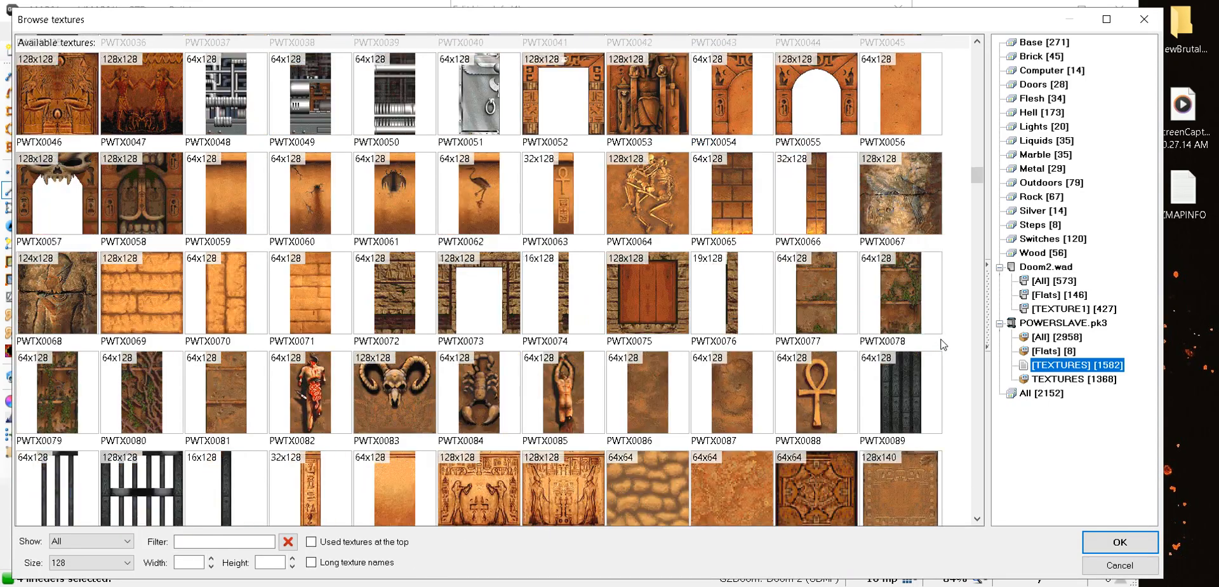
{"action": "scroll", "coordinate": [943, 344], "scroll_direction": "down", "scroll_amount": 3}
{"action": "scroll", "coordinate": [942, 345], "scroll_direction": "down", "scroll_amount": 1}
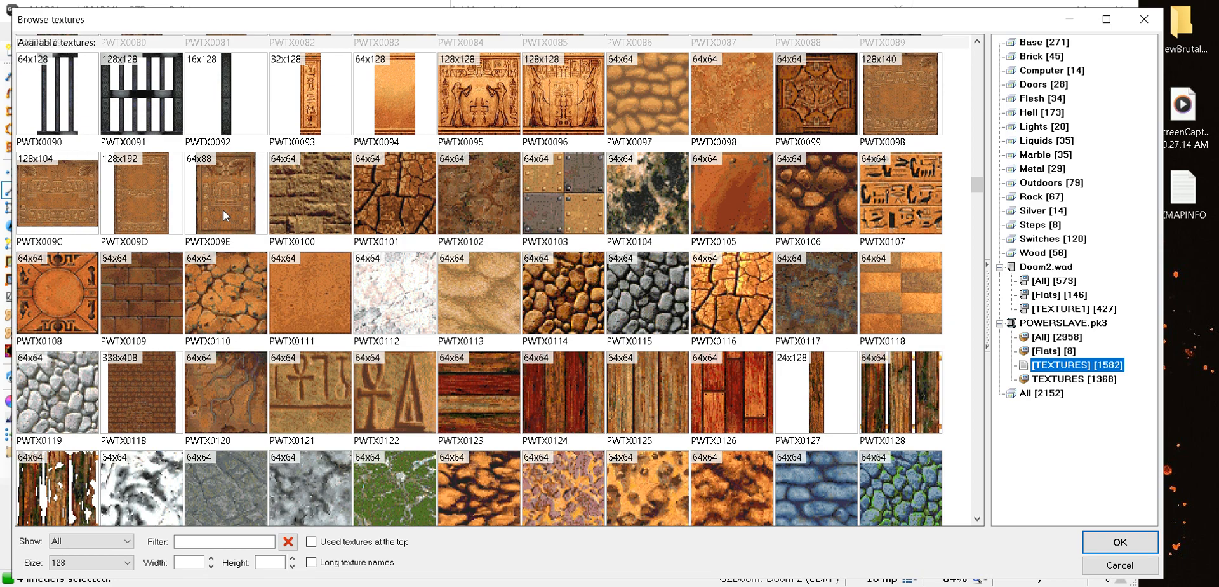
{"action": "scroll", "coordinate": [731, 205], "scroll_direction": "up", "scroll_amount": 1}
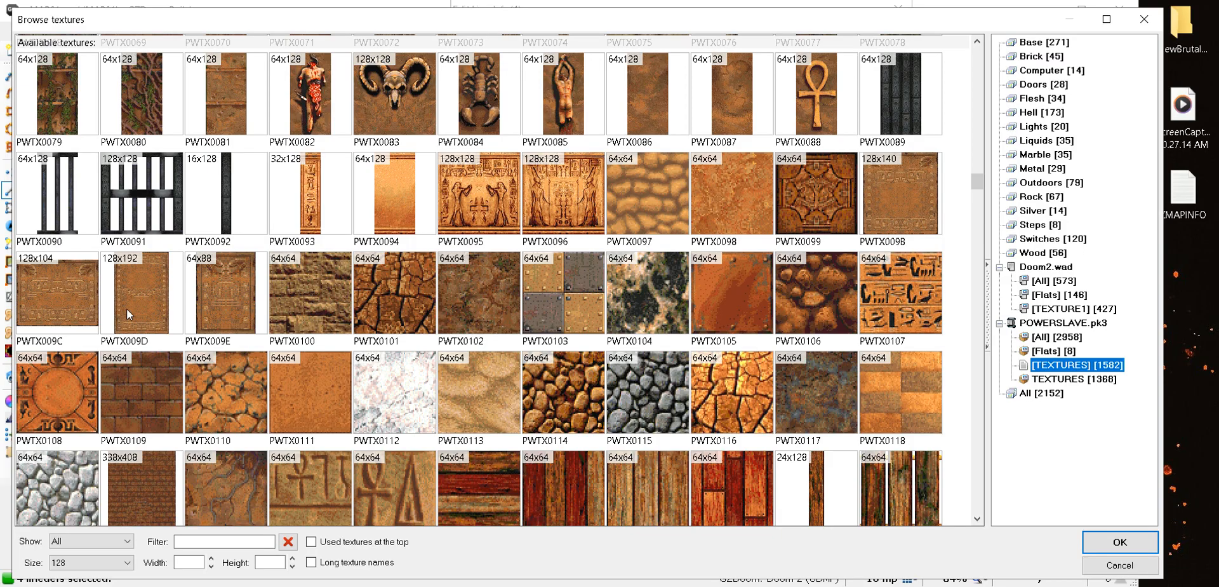
{"action": "scroll", "coordinate": [127, 309], "scroll_direction": "up", "scroll_amount": 2}
{"action": "scroll", "coordinate": [127, 309], "scroll_direction": "down", "scroll_amount": 2}
{"action": "scroll", "coordinate": [804, 247], "scroll_direction": "up", "scroll_amount": 10}
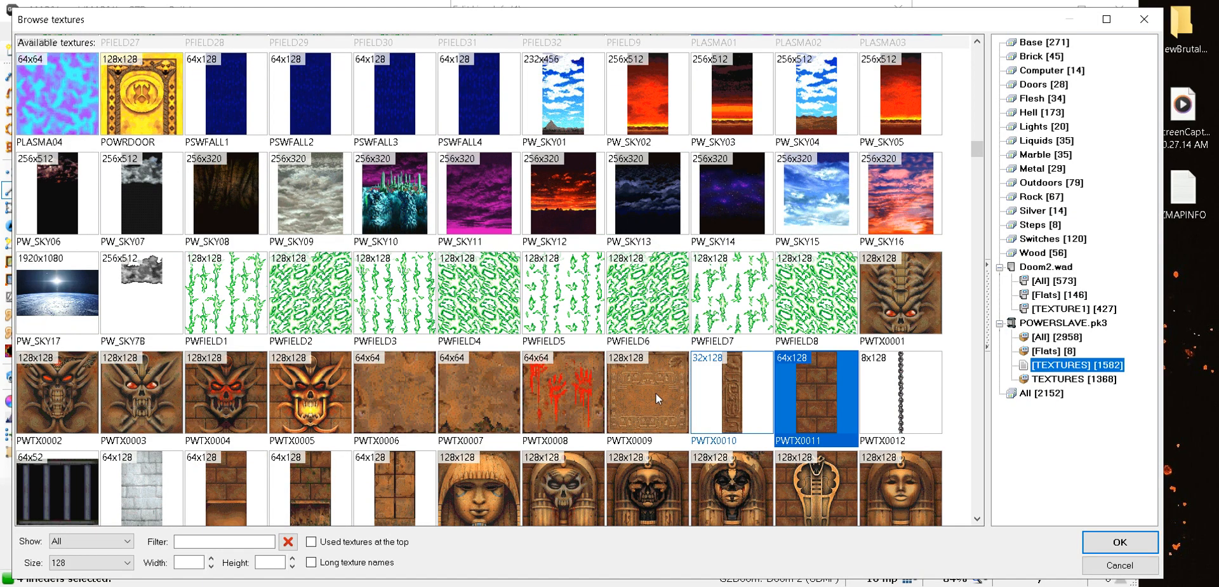
{"action": "left_click", "coordinate": [656, 394]}
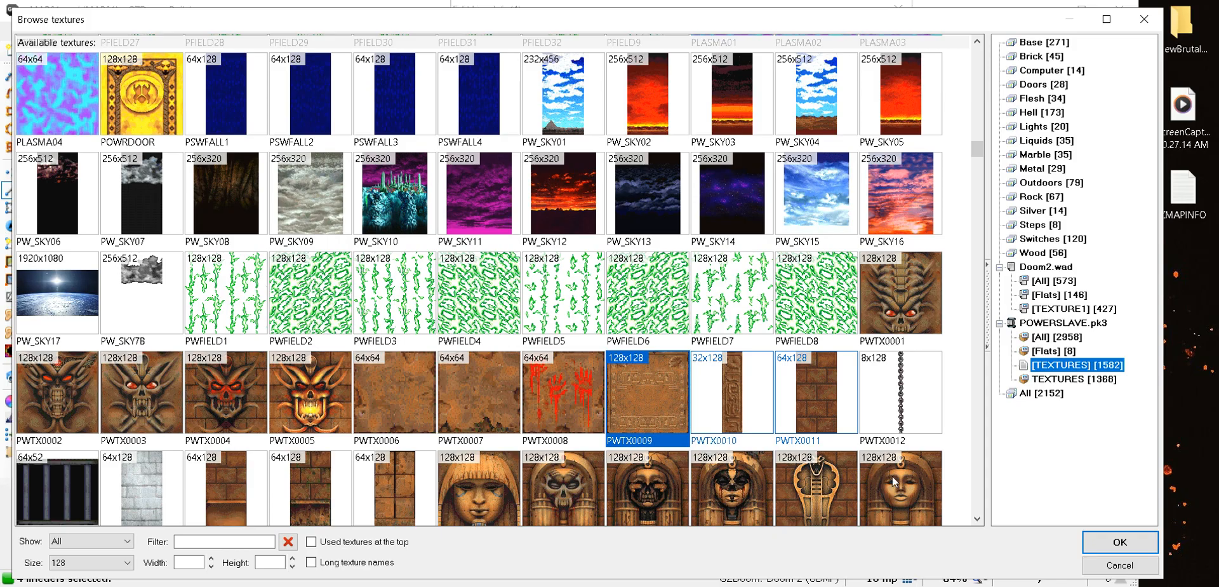
{"action": "left_click", "coordinate": [1119, 540]}
{"action": "left_click", "coordinate": [765, 558]}
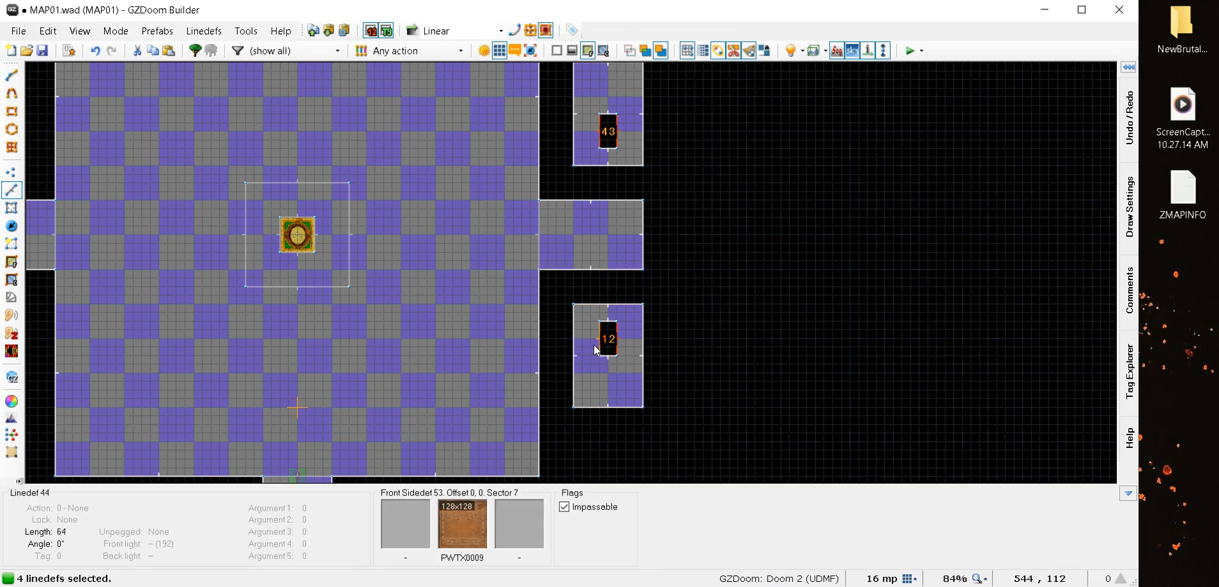
Clear the pillar linedef selection and inspect the newly textured pillar sides in visual mode
{"action": "left_click", "coordinate": [603, 138]}
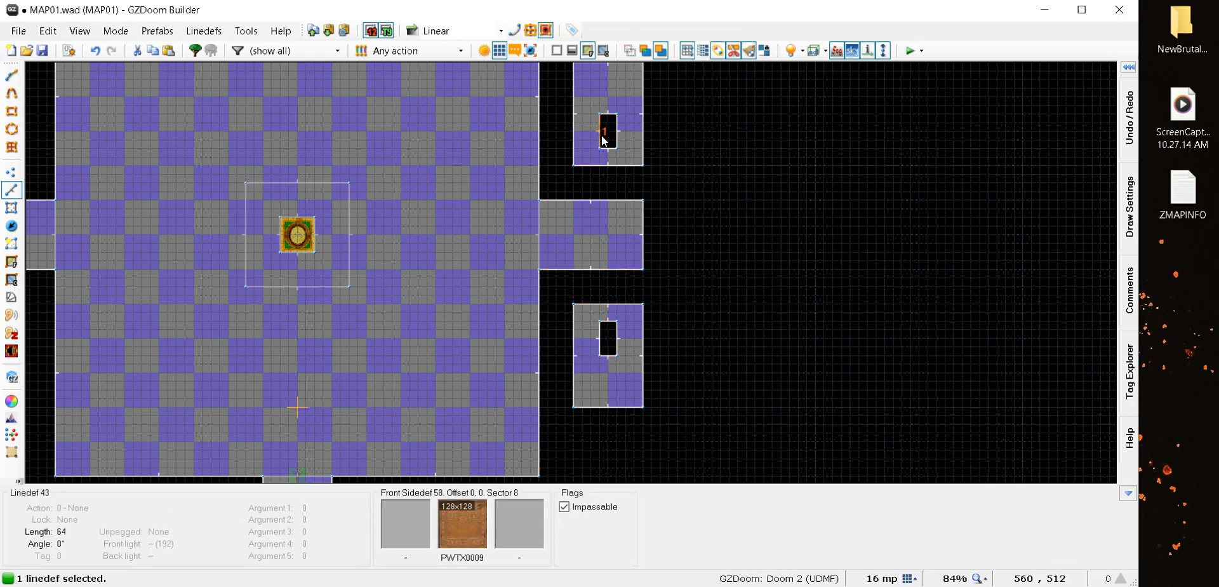
{"action": "scroll", "coordinate": [581, 350], "scroll_direction": "up", "scroll_amount": 1}
{"action": "key", "text": "q"}
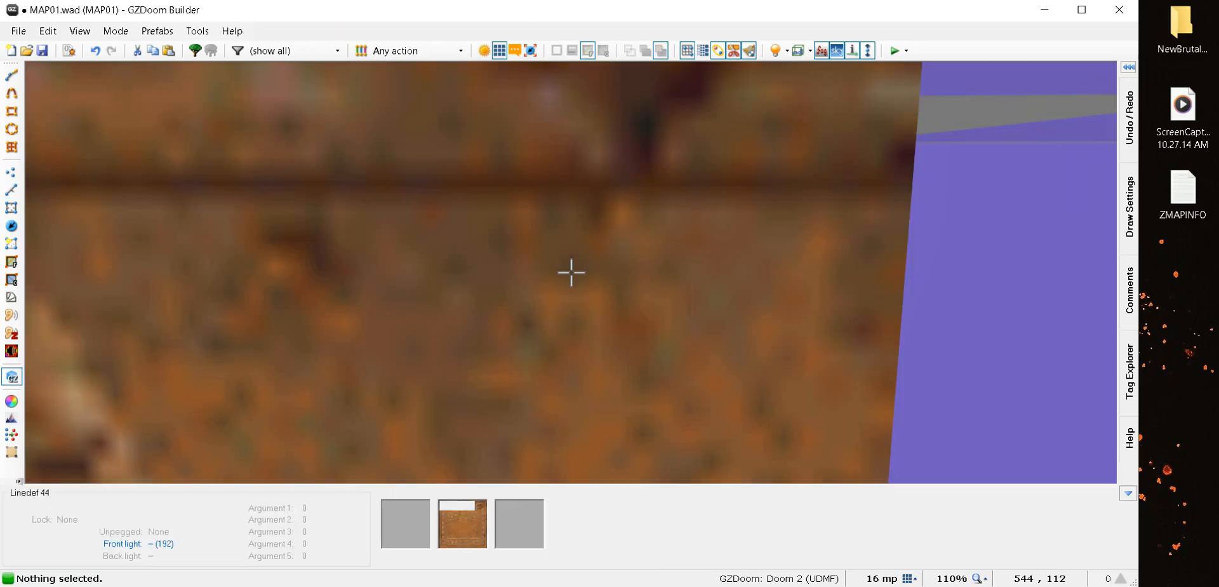
{"action": "key", "text": "s"}
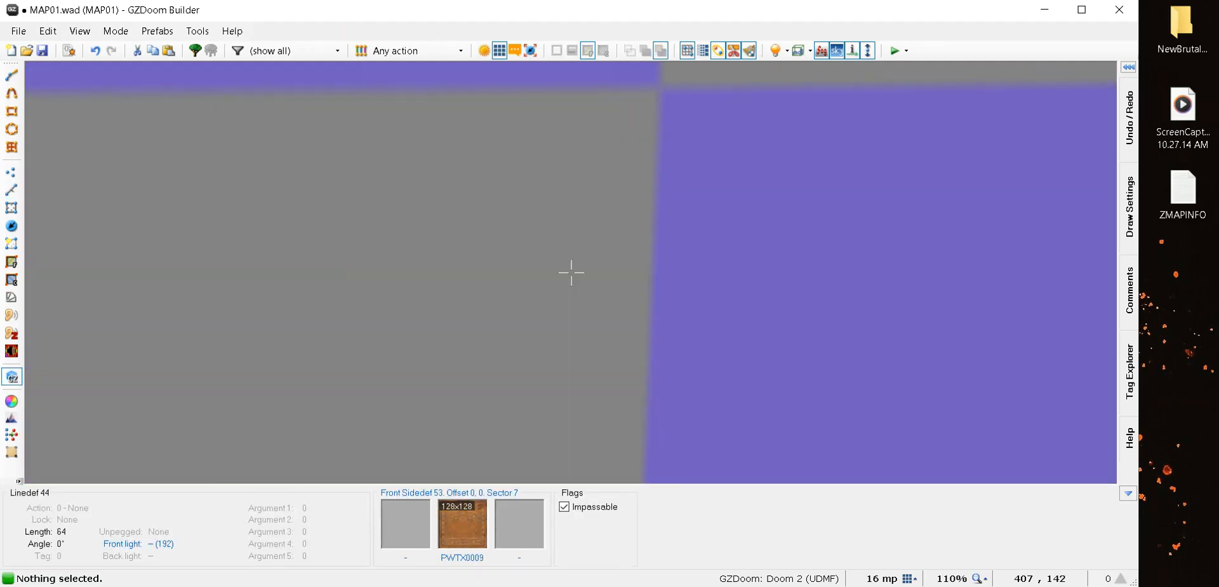
{"action": "key", "text": "w"}
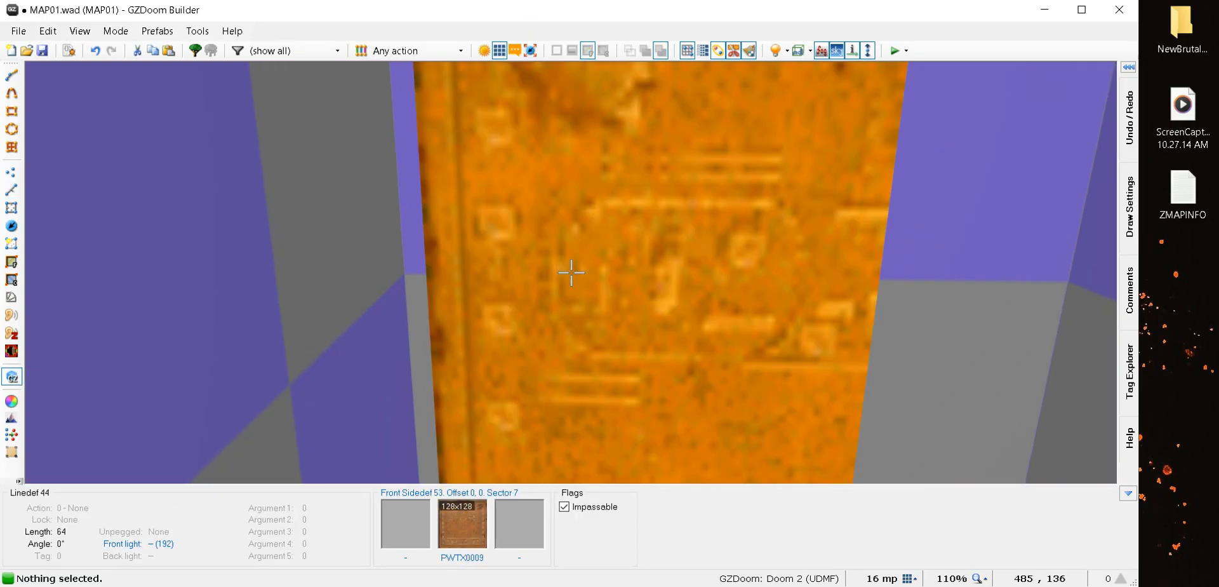
{"action": "key", "text": "s"}
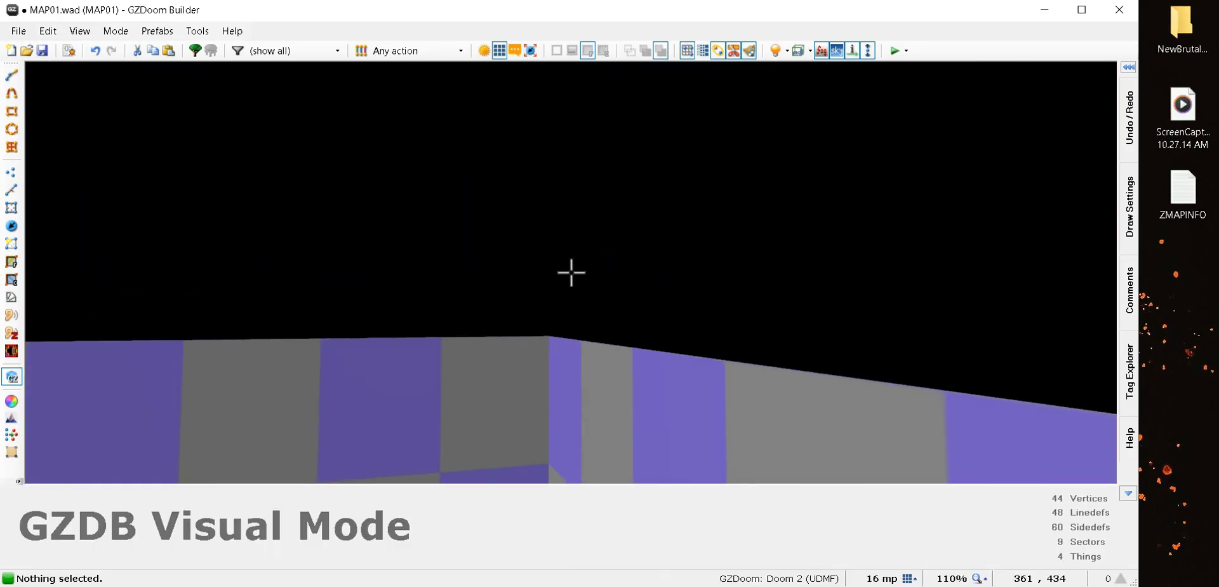
{"action": "key", "text": "w"}
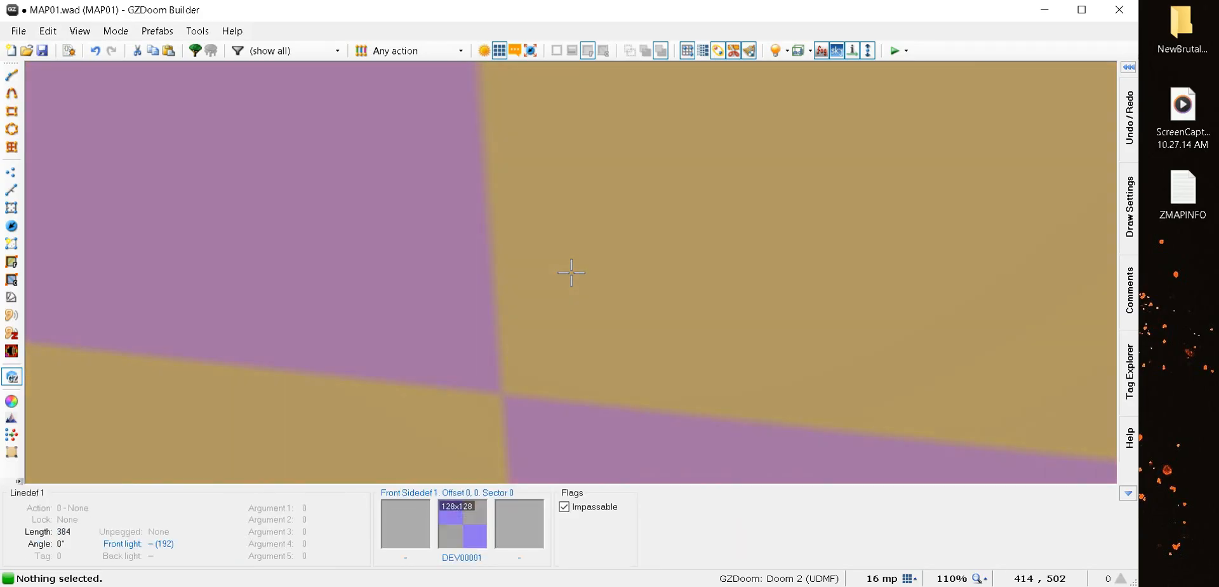
{"action": "key", "text": "w"}
Shift the PWTX0009 texture on the west side of the northern pillar to a horizontal offset of -64
{"action": "left_click", "coordinate": [571, 273]}
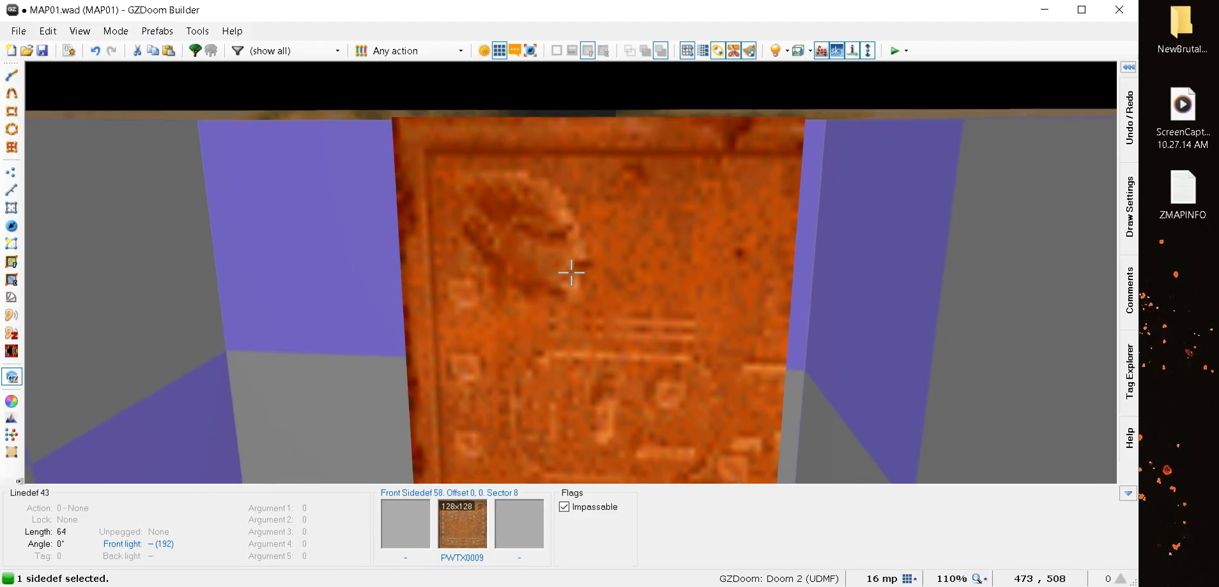
{"action": "key", "text": "Right"}
{"action": "key", "text": "Right"}
{"action": "key", "text": "Right"}
{"action": "key", "text": "Right"}
{"action": "key", "text": "Right"}
{"action": "key", "text": "Right"}
{"action": "key", "text": "Right"}
{"action": "key", "text": "Right"}
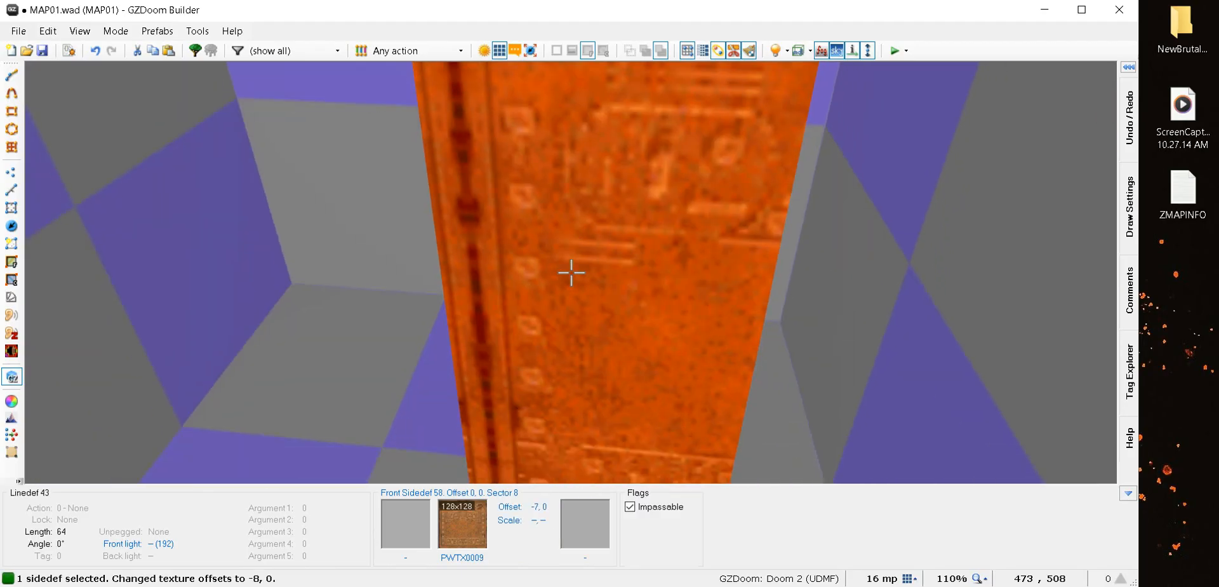
{"action": "key", "text": "Right"}
{"action": "key", "text": "Right"}
{"action": "key", "text": "Right"}
{"action": "key", "text": "Right"}
{"action": "key", "text": "Right"}
{"action": "key", "text": "Right"}
{"action": "key", "text": "Right"}
{"action": "key", "text": "Right"}
{"action": "key", "text": "Right"}
{"action": "key", "text": "Right"}
{"action": "key", "text": "Right"}
{"action": "key", "text": "Right"}
{"action": "key", "text": "Right"}
{"action": "key", "text": "Right"}
{"action": "key", "text": "Right"}
{"action": "key", "text": "Right"}
{"action": "key", "text": "Right"}
{"action": "key", "text": "Right"}
{"action": "key", "text": "Right"}
{"action": "key", "text": "Right"}
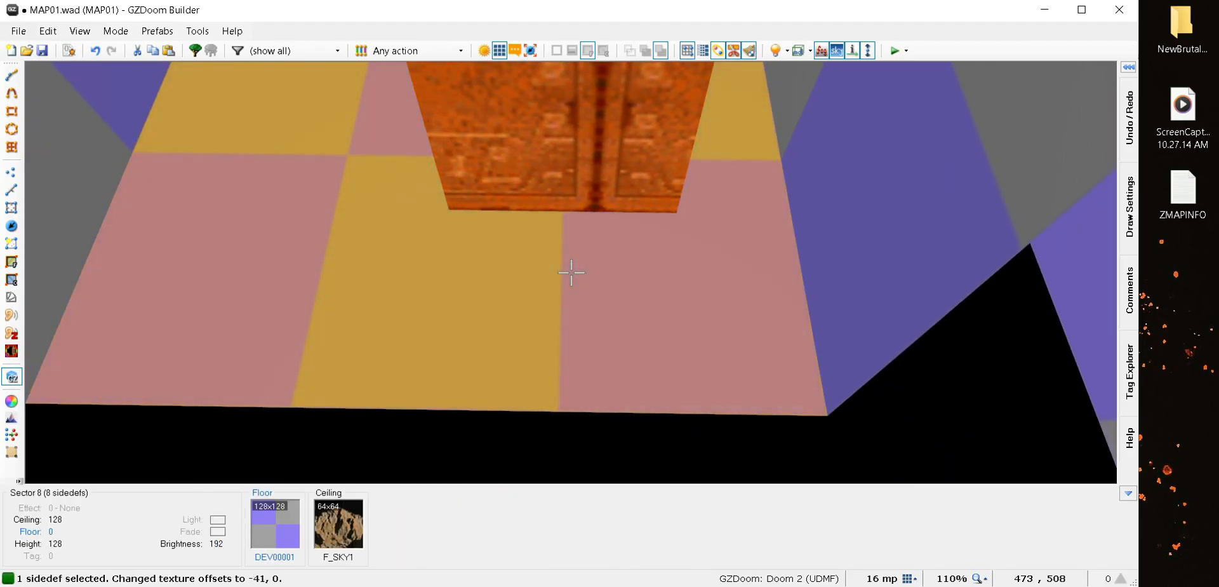
{"action": "key", "text": "Right"}
{"action": "key", "text": "Right"}
{"action": "key", "text": "Right"}
{"action": "key", "text": "Right"}
{"action": "key", "text": "Right"}
{"action": "key", "text": "Right"}
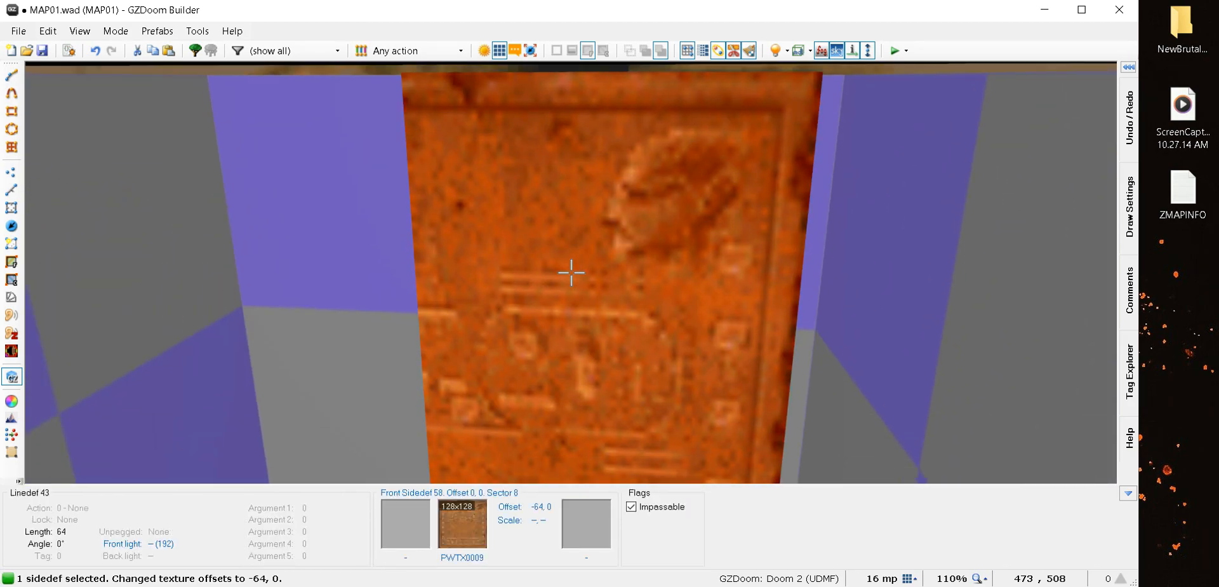
{"action": "left_click", "coordinate": [571, 272]}
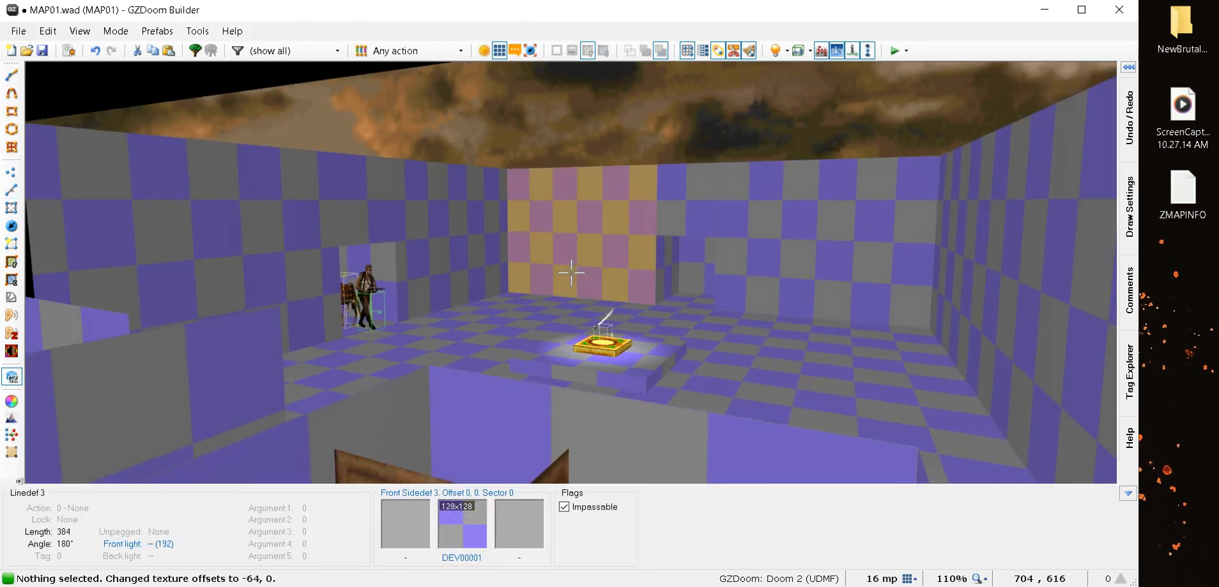
Shift the PWTX0009 texture on the east side of the southern pillar to a horizontal offset of -64
{"action": "key", "text": "e"}
{"action": "key", "text": "d"}
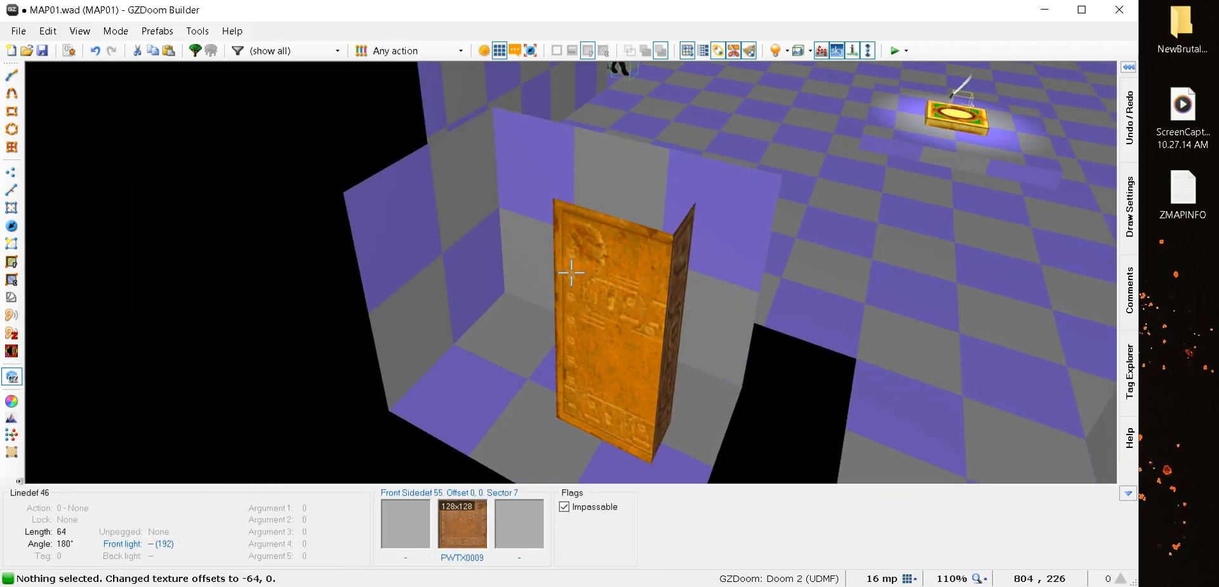
{"action": "key", "text": "e"}
{"action": "key", "text": "d"}
{"action": "left_click", "coordinate": [572, 272]}
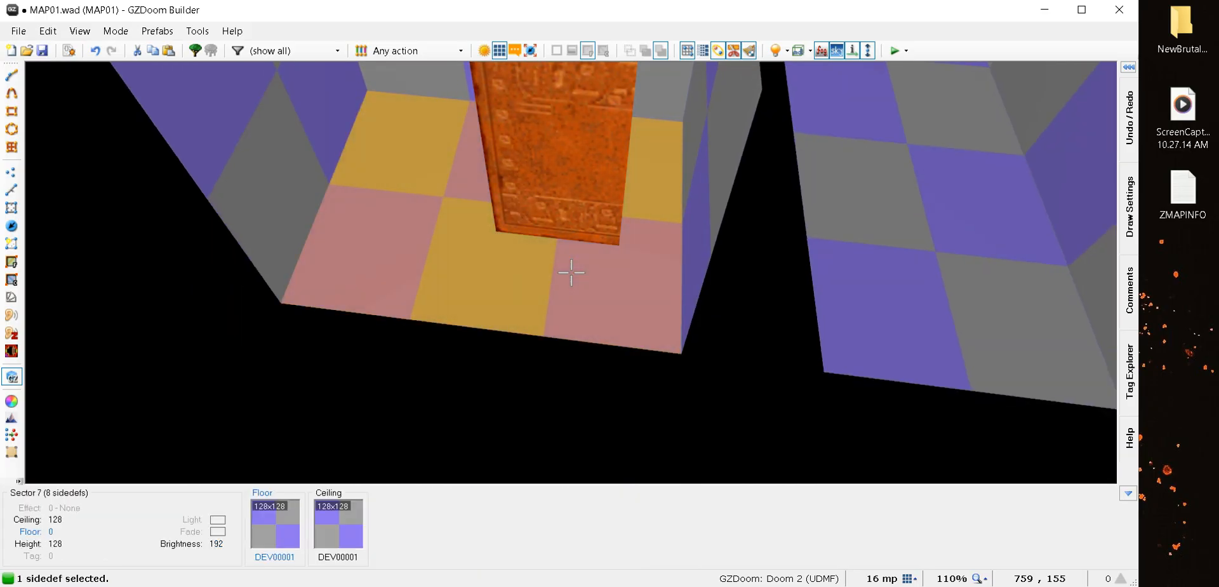
{"action": "key", "text": "Right"}
{"action": "key", "text": "Right"}
{"action": "key", "text": "Right"}
{"action": "key", "text": "Right"}
{"action": "key", "text": "Right"}
{"action": "key", "text": "Right"}
{"action": "key", "text": "Right"}
{"action": "key", "text": "Right"}
{"action": "key", "text": "Right"}
{"action": "key", "text": "Right"}
{"action": "key", "text": "Right"}
{"action": "key", "text": "Right"}
{"action": "key", "text": "Right"}
{"action": "key", "text": "Right"}
{"action": "key", "text": "Right"}
{"action": "key", "text": "Right"}
{"action": "key", "text": "Right"}
{"action": "key", "text": "Right"}
{"action": "key", "text": "Right"}
{"action": "key", "text": "Right"}
{"action": "key", "text": "Right"}
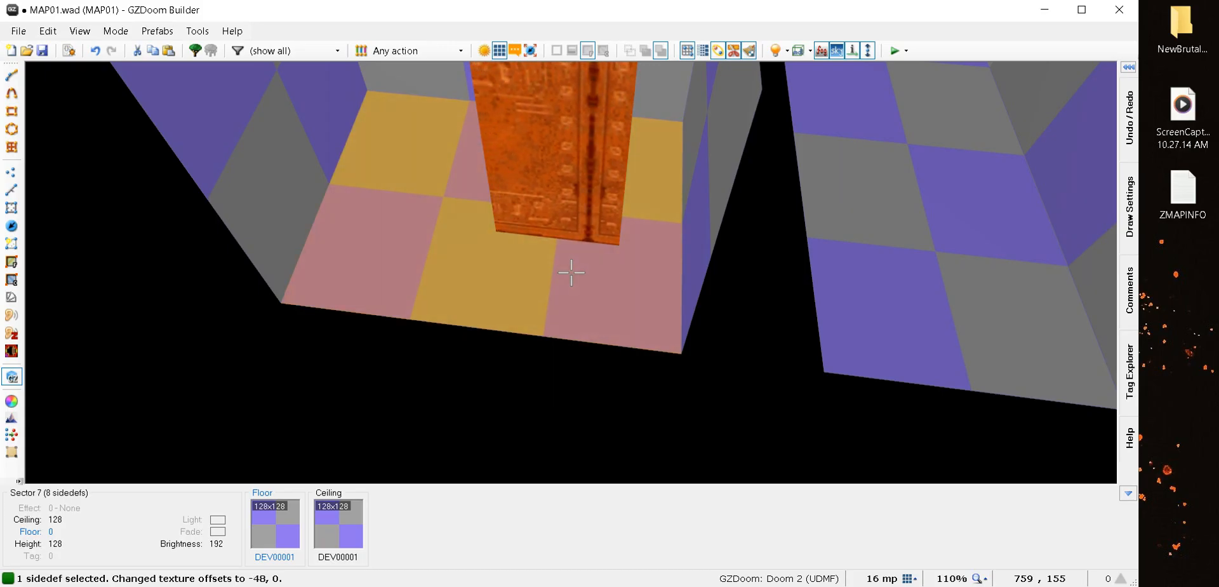
{"action": "key", "text": "Right"}
{"action": "key", "text": "Right"}
{"action": "key", "text": "Right"}
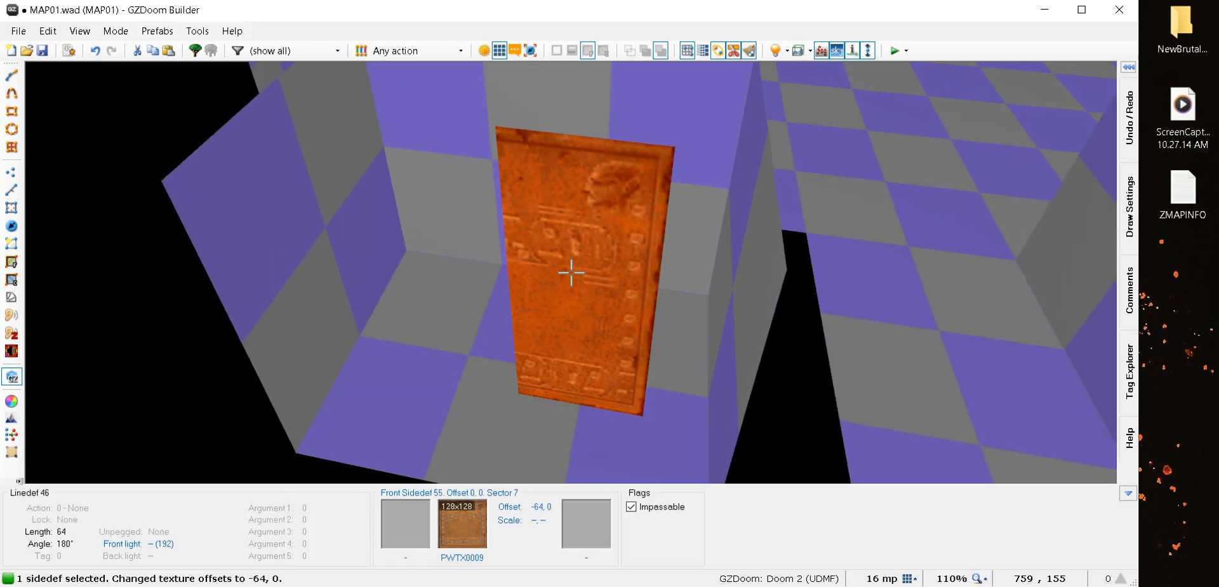
{"action": "left_click", "coordinate": [571, 273]}
Leave visual mode and insert a new thing at X 576, Y 128 inside the southern pillar
{"action": "key", "text": "e"}
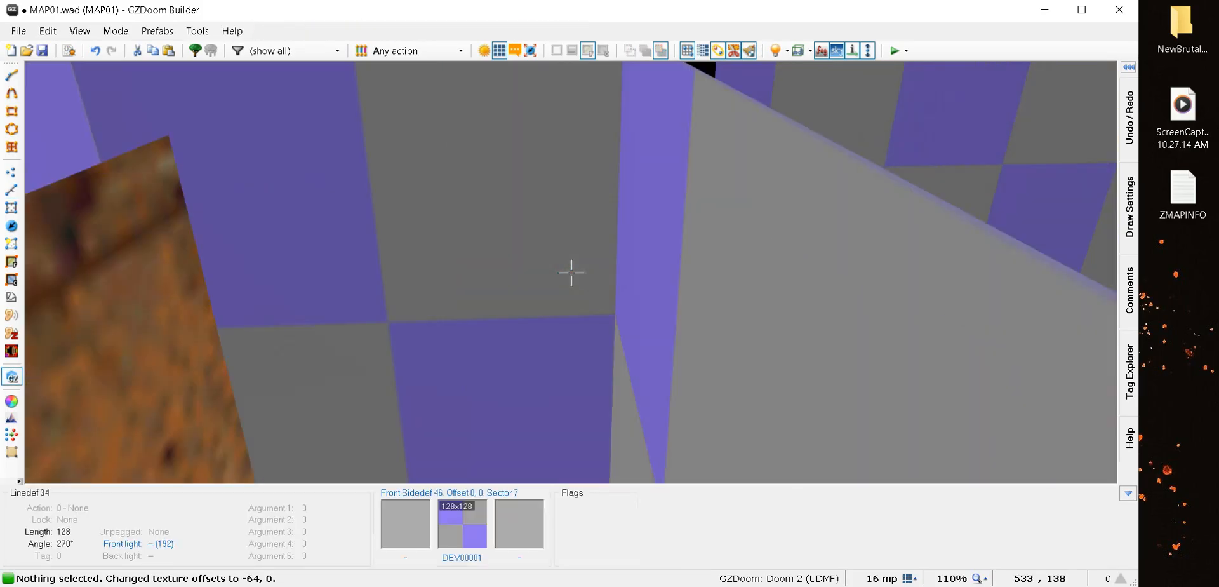
{"action": "key", "text": "e"}
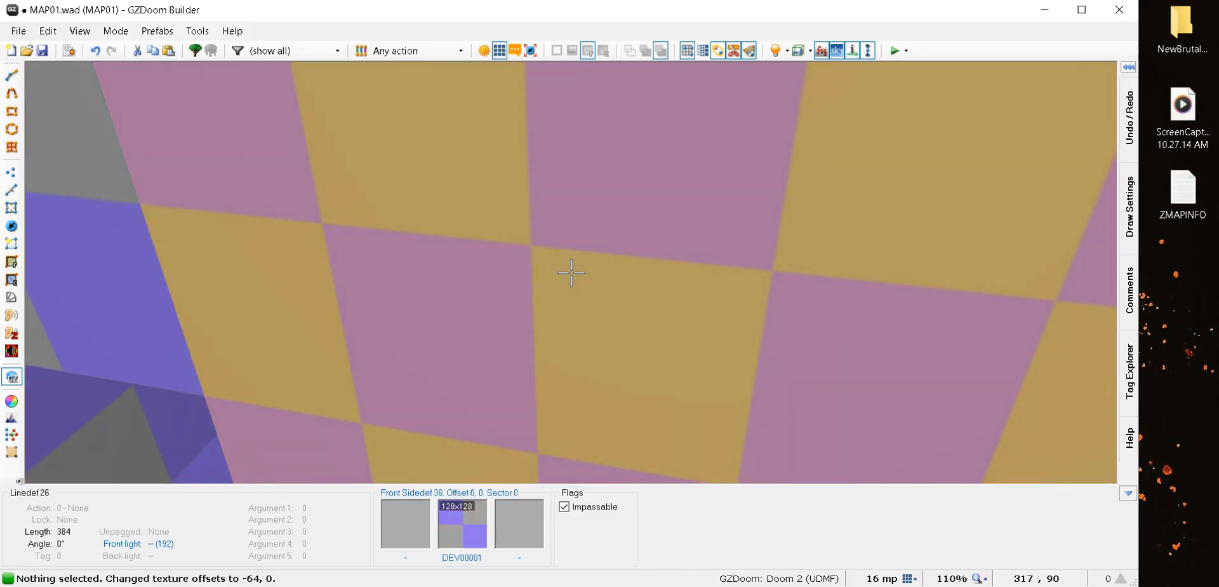
{"action": "key", "text": "q"}
{"action": "scroll", "coordinate": [571, 272], "scroll_direction": "down", "scroll_amount": 4}
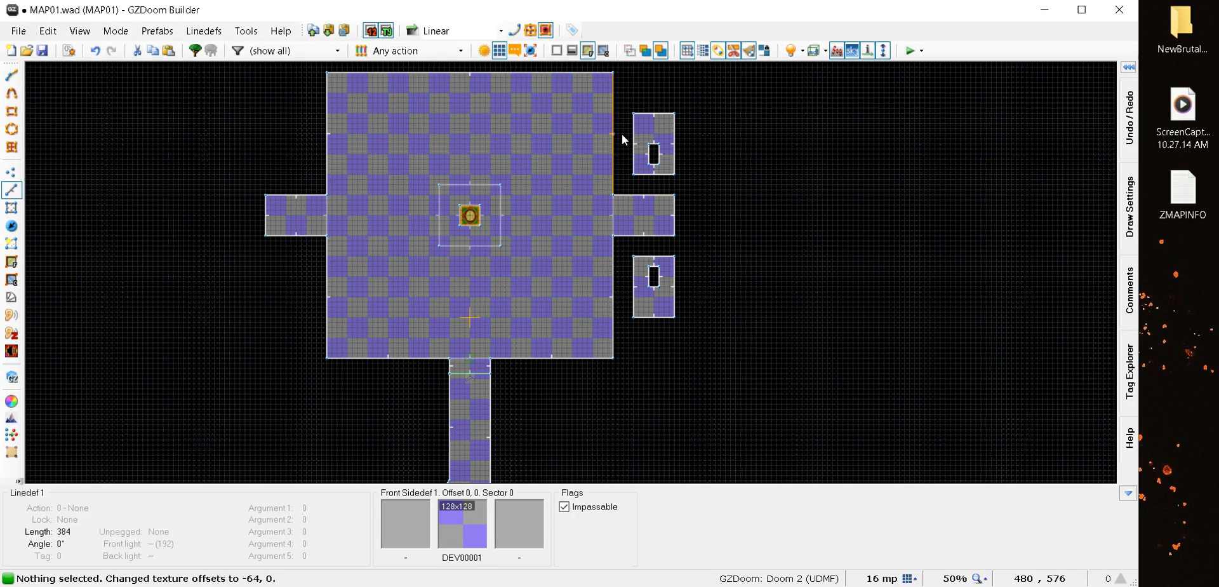
{"action": "scroll", "coordinate": [623, 135], "scroll_direction": "up", "scroll_amount": 6}
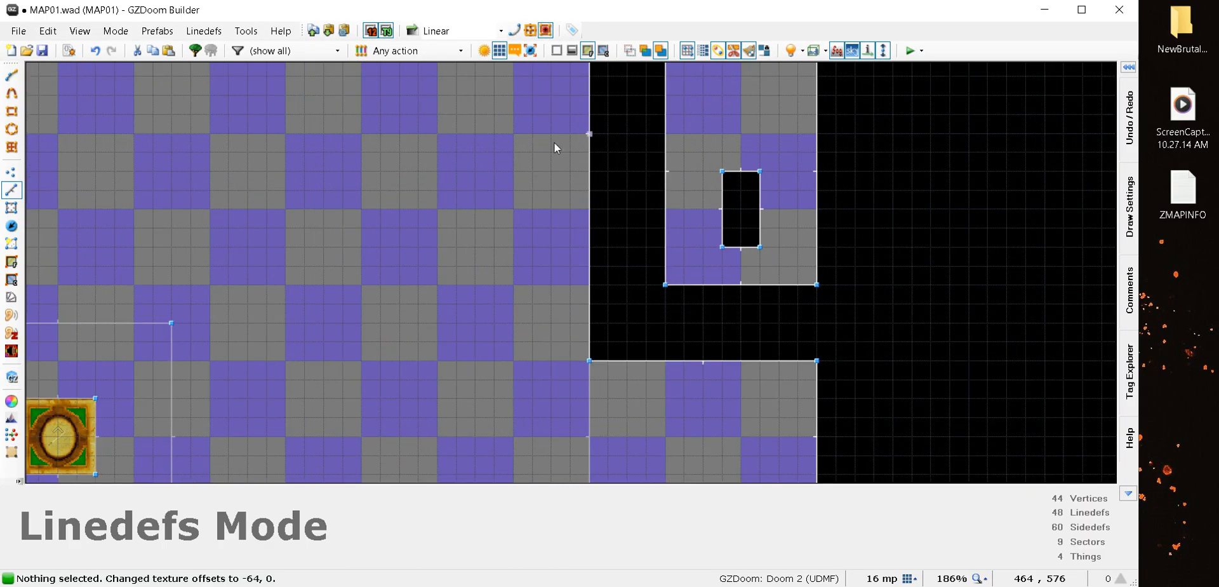
{"action": "left_click", "coordinate": [12, 226]}
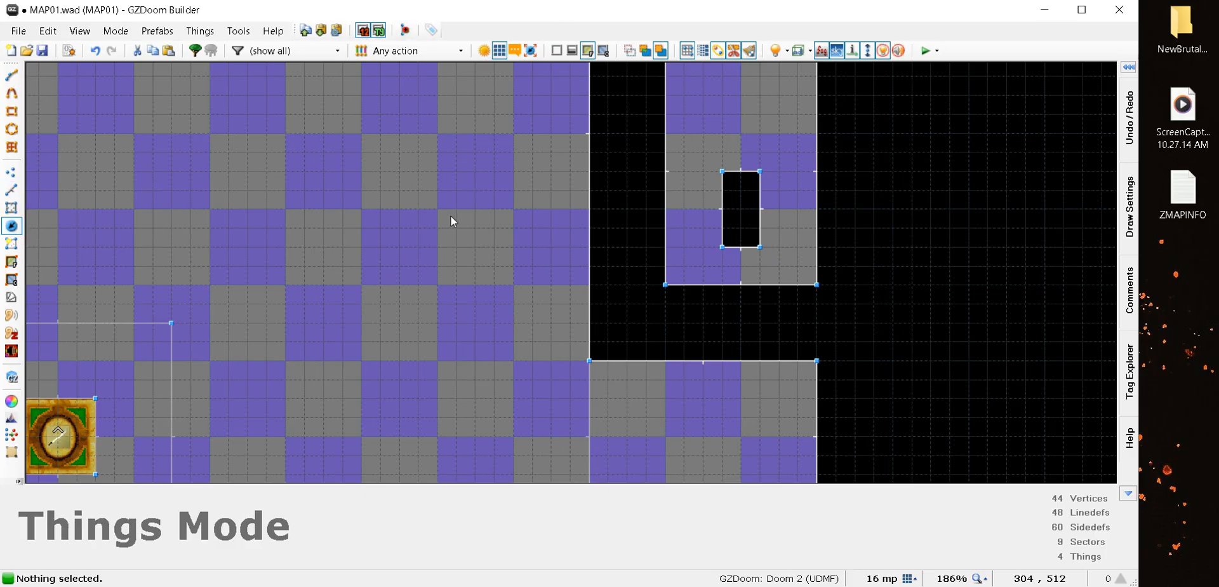
{"action": "scroll", "coordinate": [615, 262], "scroll_direction": "down", "scroll_amount": 5}
{"action": "scroll", "coordinate": [631, 344], "scroll_direction": "up", "scroll_amount": 6}
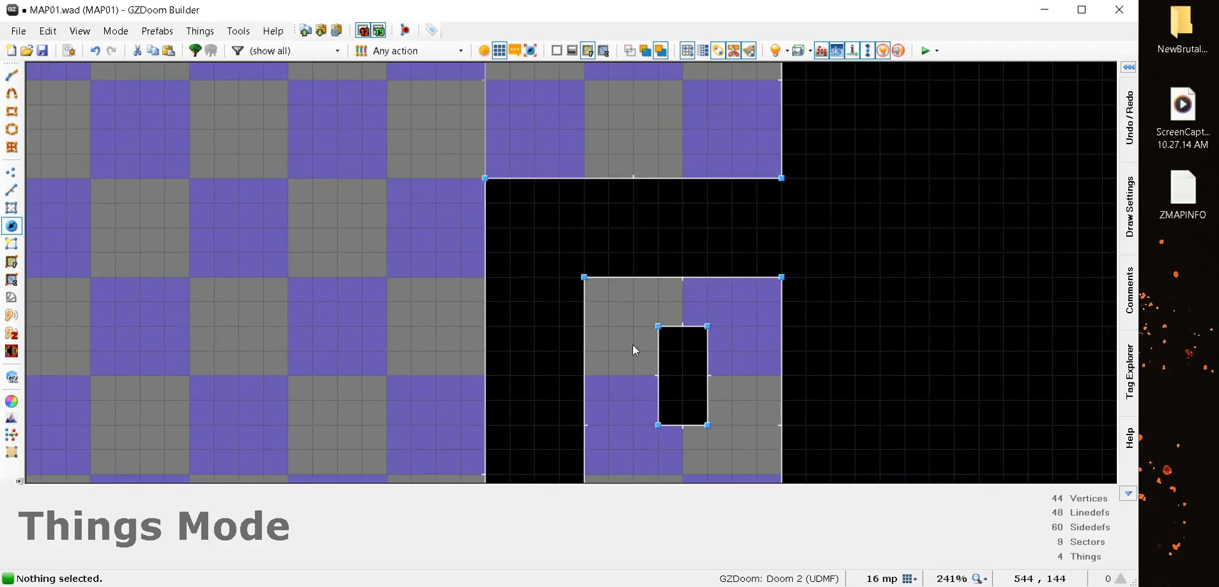
{"action": "scroll", "coordinate": [632, 344], "scroll_direction": "down", "scroll_amount": 3}
{"action": "scroll", "coordinate": [680, 359], "scroll_direction": "up", "scroll_amount": 6}
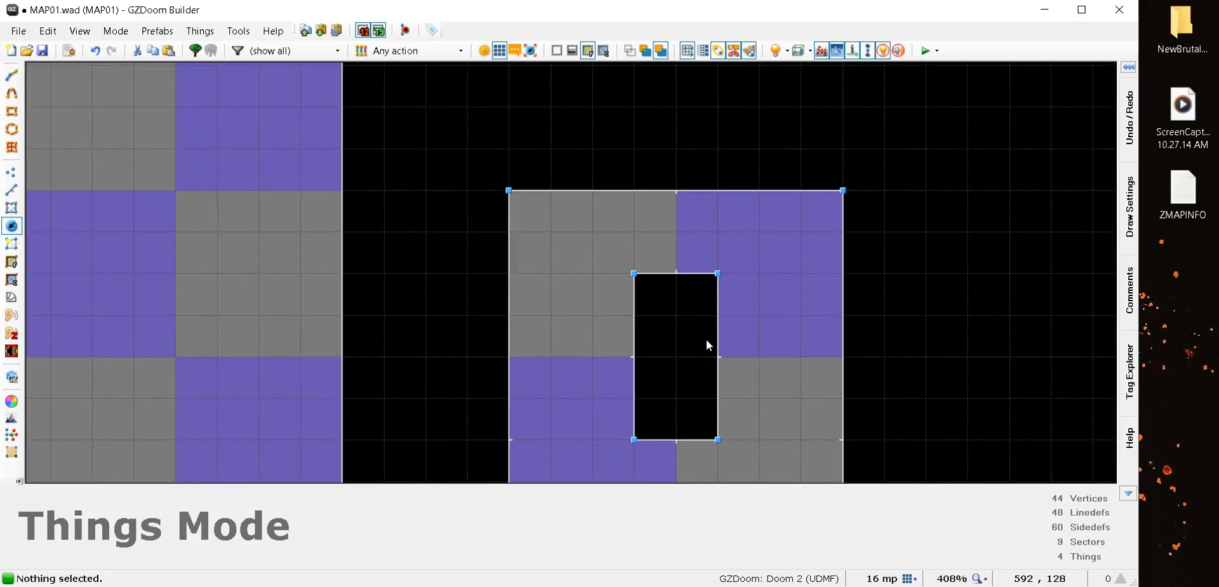
{"action": "right_click", "coordinate": [675, 355]}
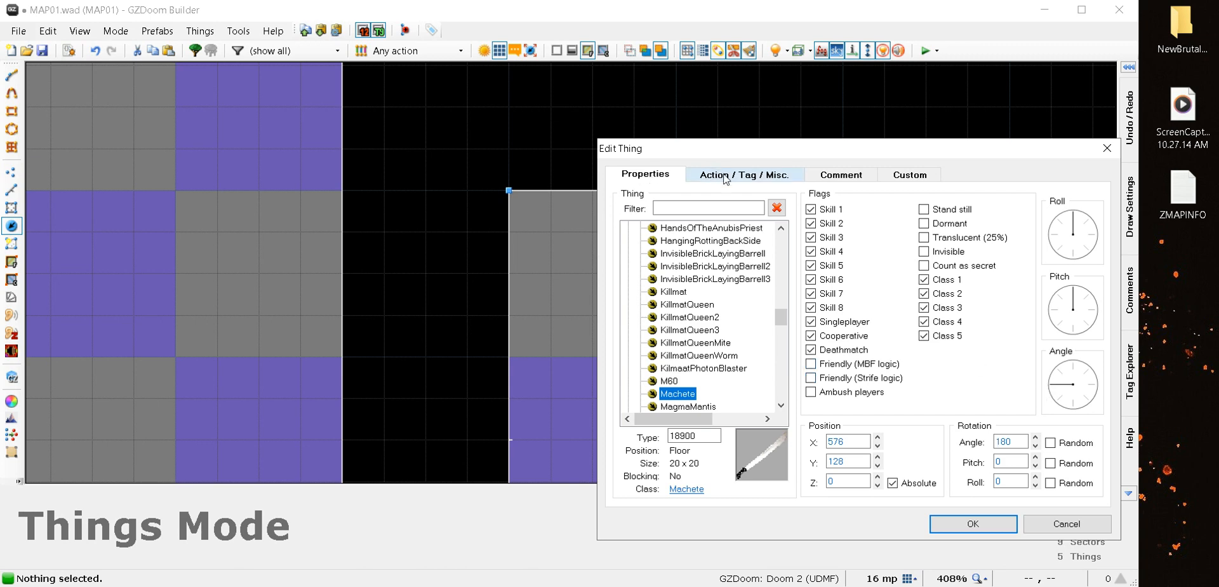
Make the new thing inside the southern pillar a ZDoom Polyobject Anchor with an angle of 0
{"action": "left_click_drag", "start_coordinate": [782, 315], "coordinate": [768, 398]}
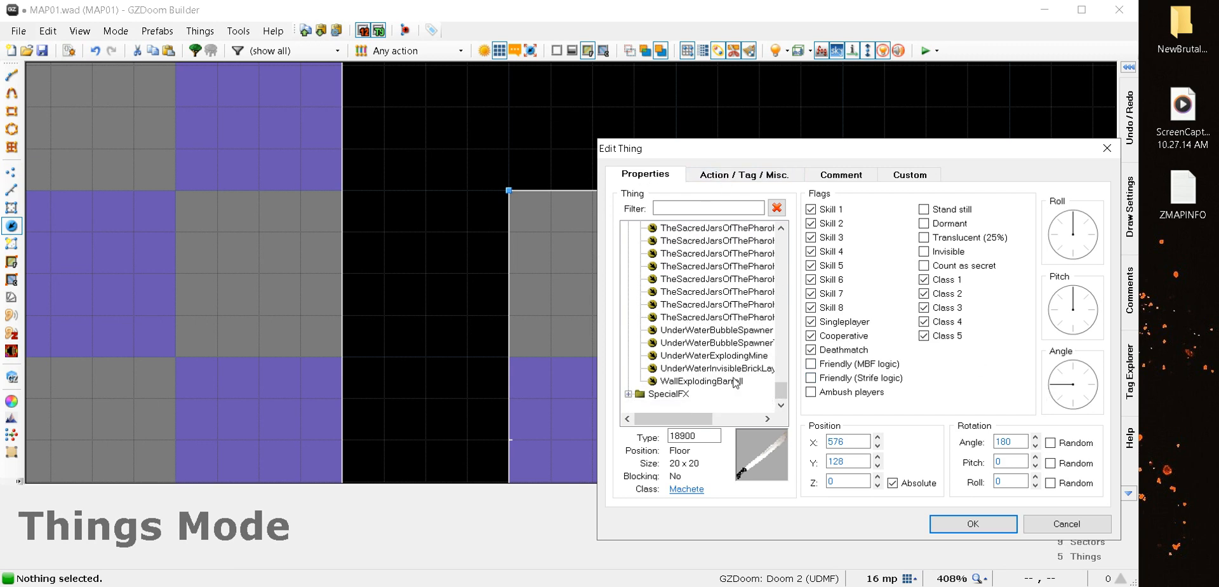
{"action": "scroll", "coordinate": [735, 382], "scroll_direction": "up", "scroll_amount": 7}
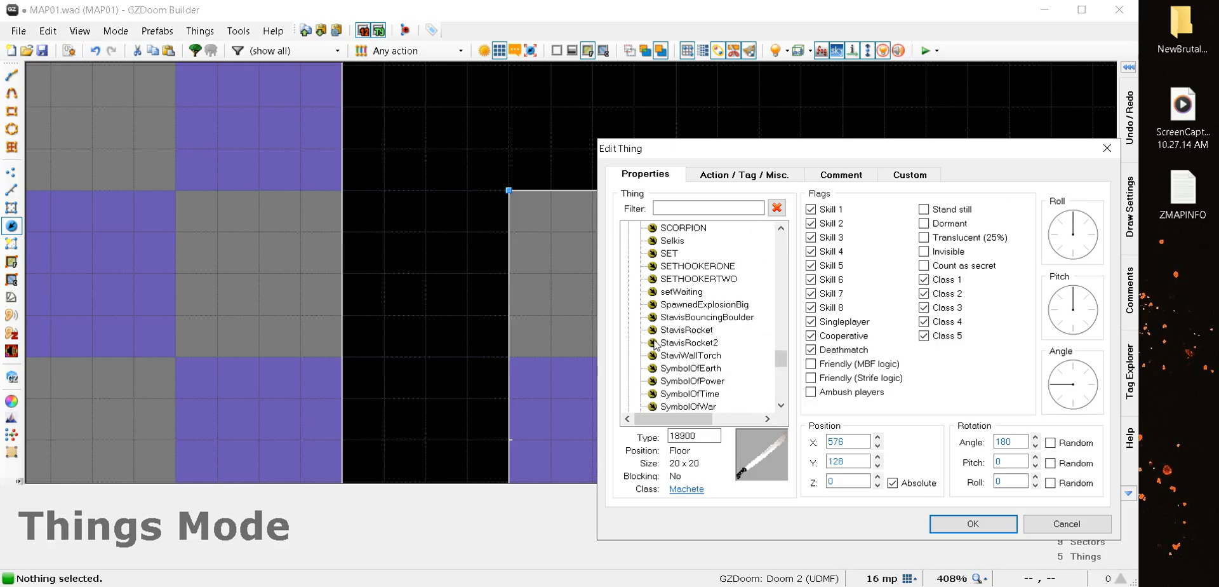
{"action": "scroll", "coordinate": [654, 343], "scroll_direction": "up", "scroll_amount": 15}
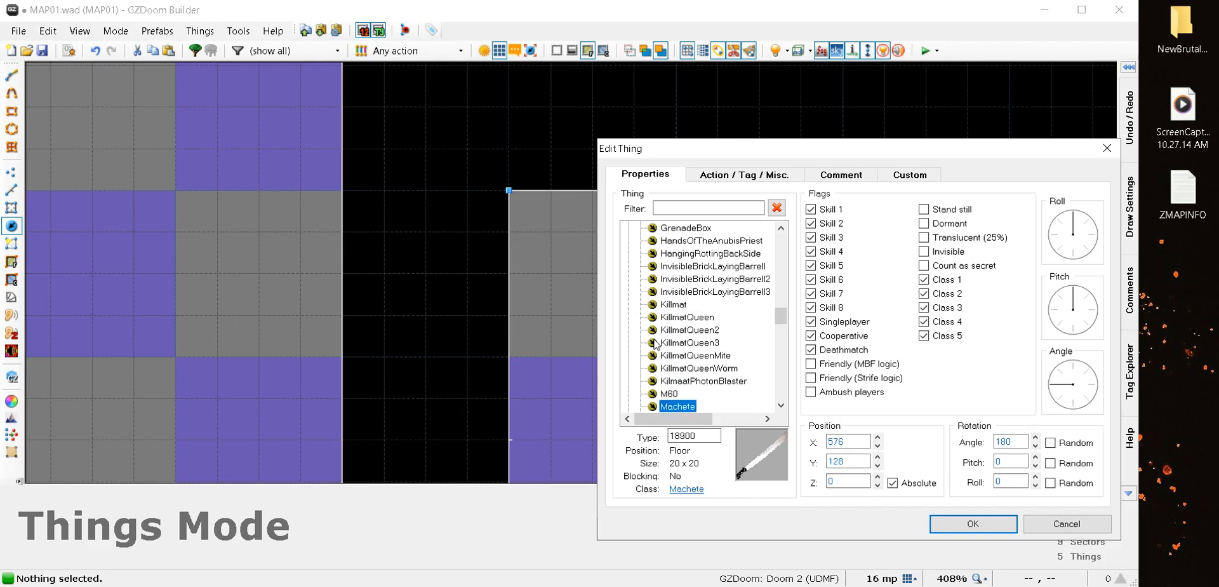
{"action": "scroll", "coordinate": [655, 343], "scroll_direction": "up", "scroll_amount": 15}
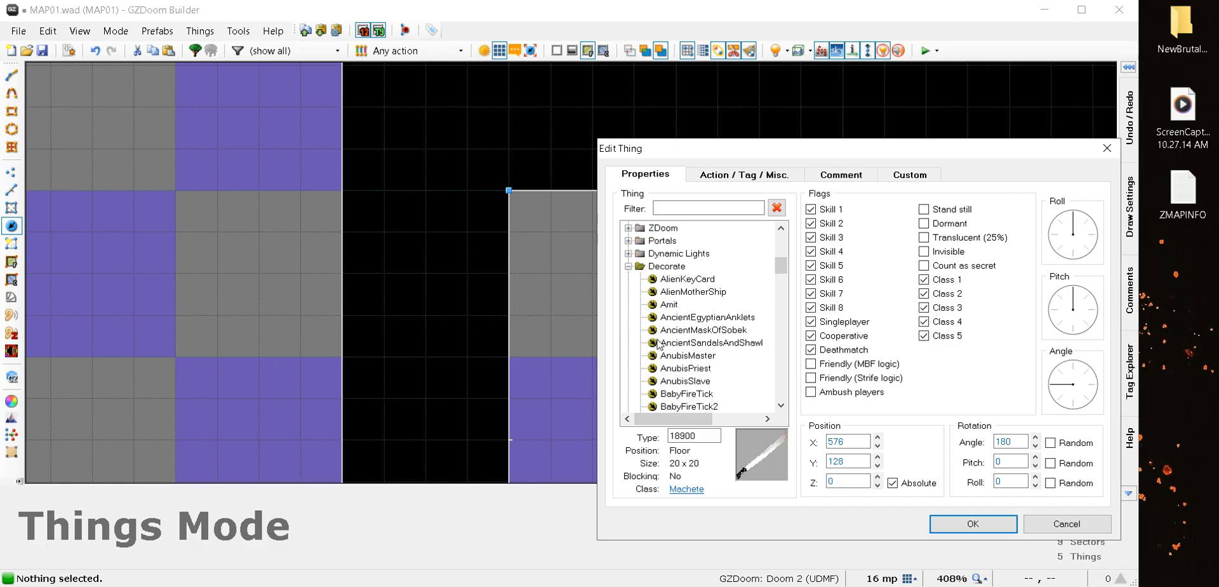
{"action": "left_click", "coordinate": [628, 267]}
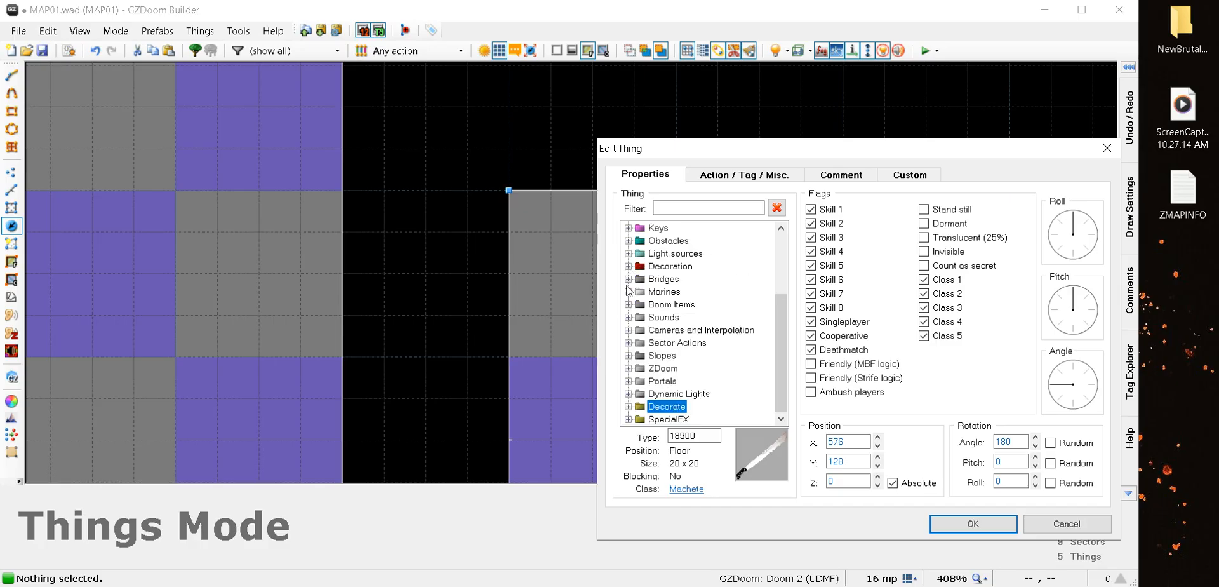
{"action": "left_click", "coordinate": [627, 369]}
{"action": "left_click", "coordinate": [685, 343]}
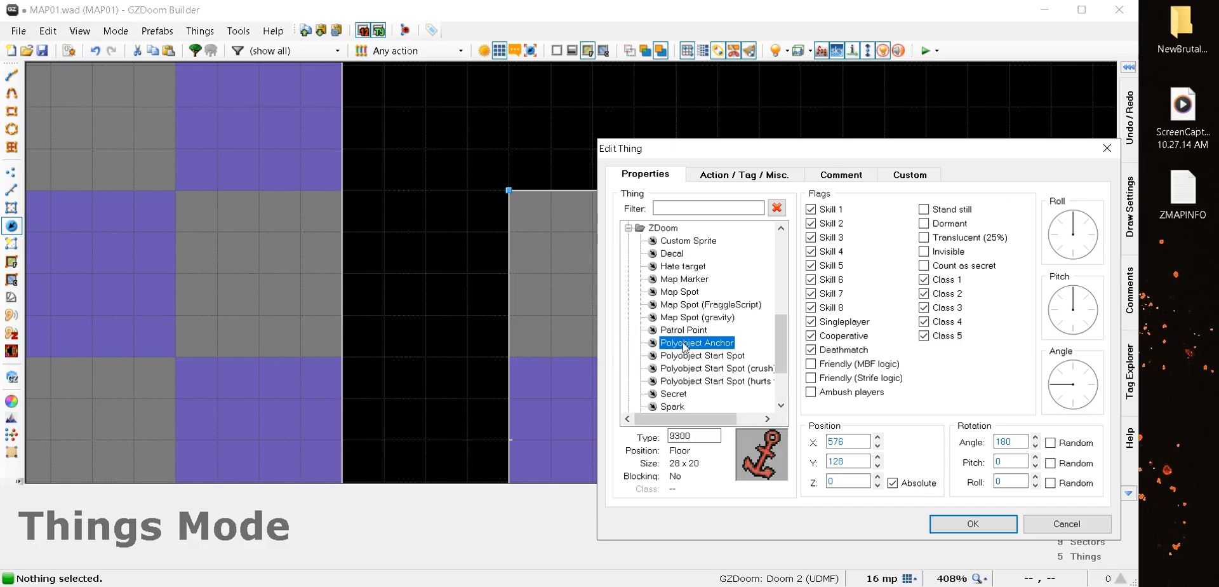
{"action": "left_click", "coordinate": [1006, 442]}
{"action": "type", "text": "0"}
{"action": "left_click", "coordinate": [971, 523]}
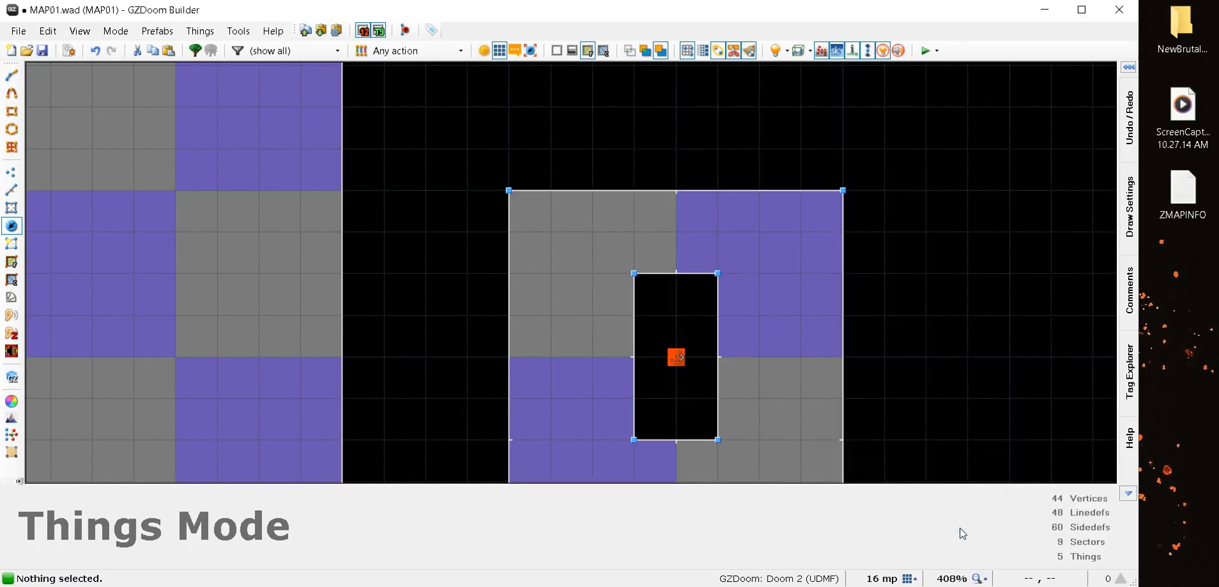
Insert a Polyobject Start Spot with angle 0 at X 496, Y 288 in the eastern alcove, leaving it deselected
{"action": "scroll", "coordinate": [699, 318], "scroll_direction": "up", "scroll_amount": 3}
{"action": "left_click", "coordinate": [665, 356]}
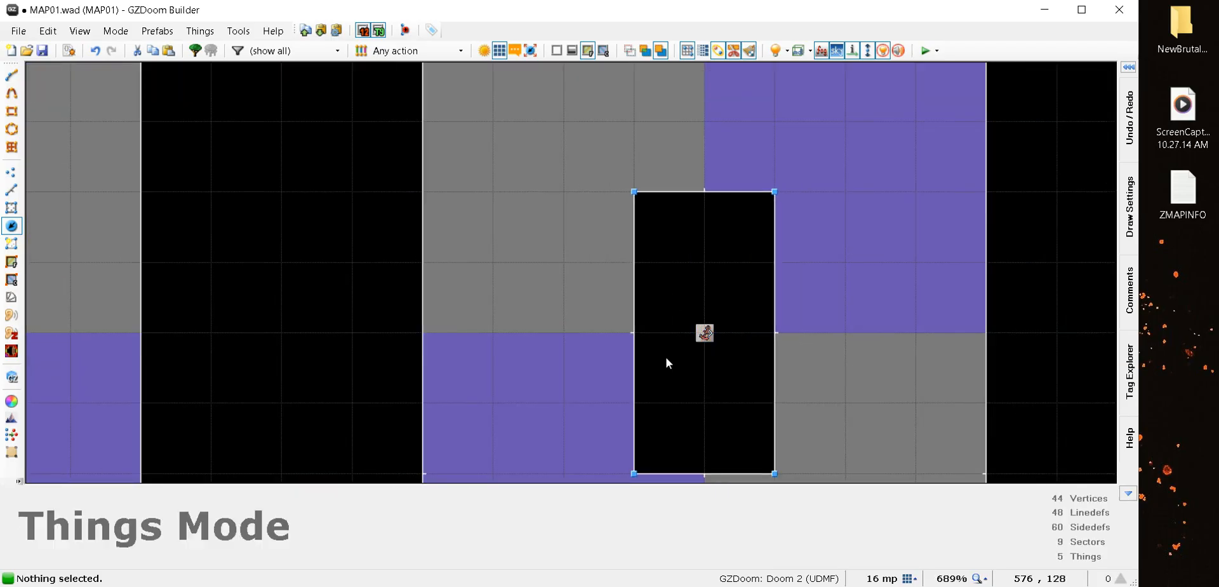
{"action": "scroll", "coordinate": [660, 369], "scroll_direction": "down", "scroll_amount": 8}
{"action": "scroll", "coordinate": [564, 243], "scroll_direction": "up", "scroll_amount": 6}
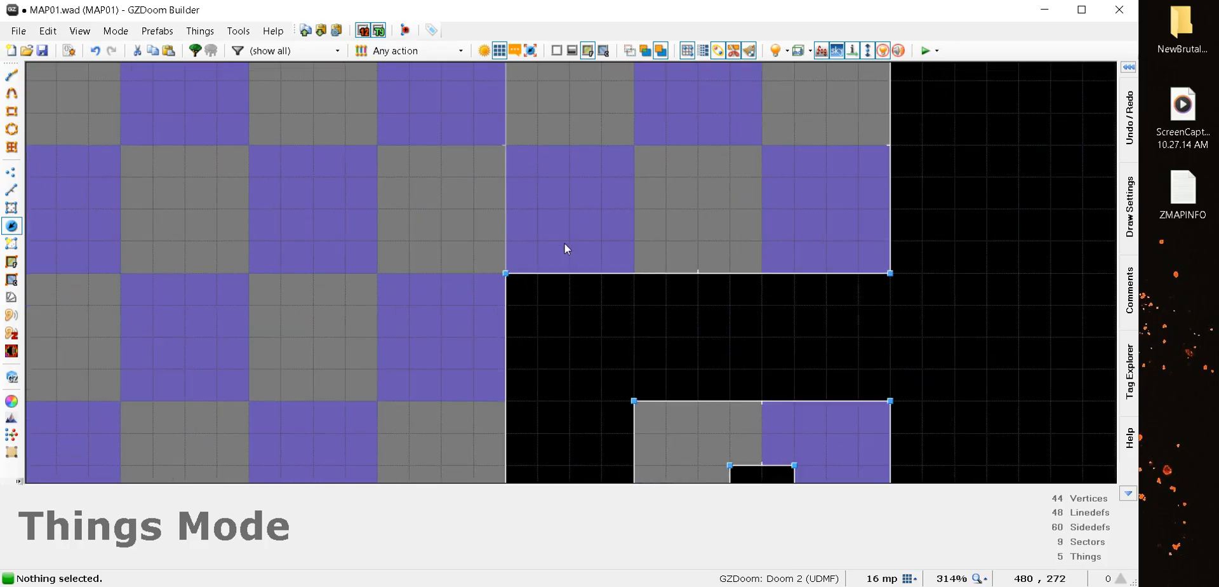
{"action": "scroll", "coordinate": [565, 243], "scroll_direction": "down", "scroll_amount": 6}
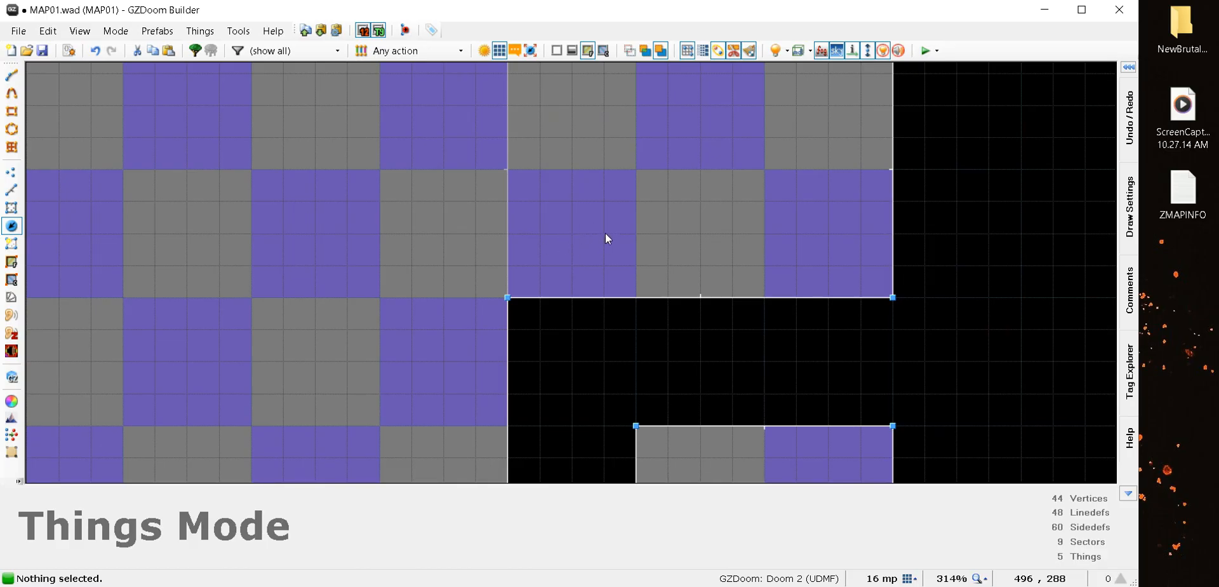
{"action": "key", "text": "Insert"}
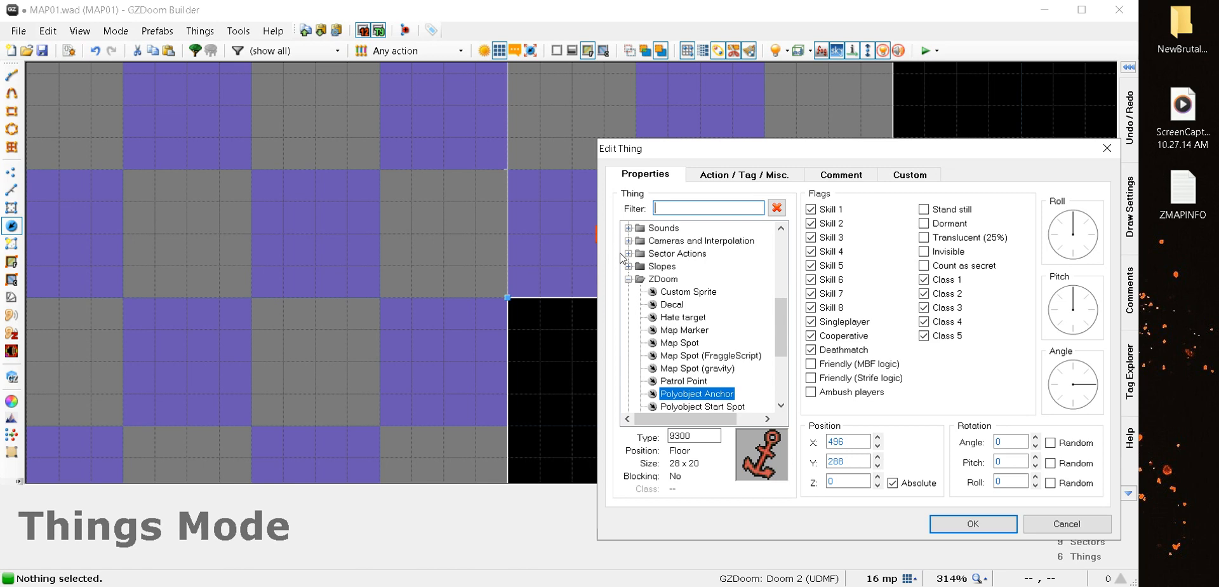
{"action": "left_click", "coordinate": [972, 523]}
{"action": "scroll", "coordinate": [492, 182], "scroll_direction": "down", "scroll_amount": 7}
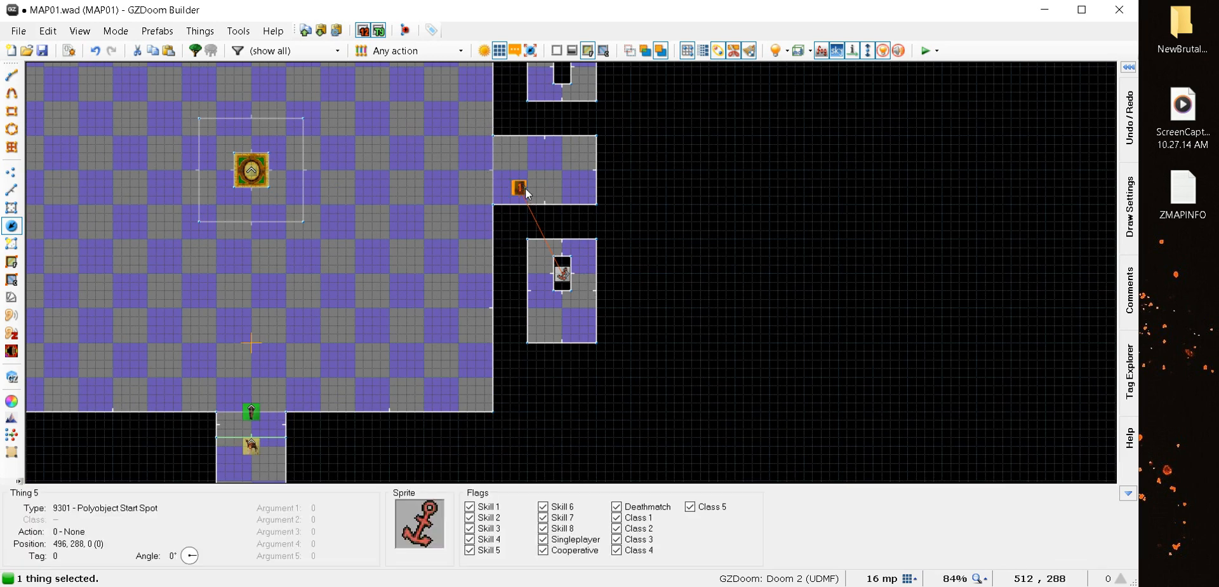
{"action": "left_click", "coordinate": [524, 188]}
Insert a Polyobject Anchor with angle 1 at X 576, Y 512 inside the northern pillar
{"action": "scroll", "coordinate": [558, 347], "scroll_direction": "down", "scroll_amount": 4}
{"action": "scroll", "coordinate": [547, 252], "scroll_direction": "up", "scroll_amount": 6}
{"action": "scroll", "coordinate": [609, 235], "scroll_direction": "up", "scroll_amount": 6}
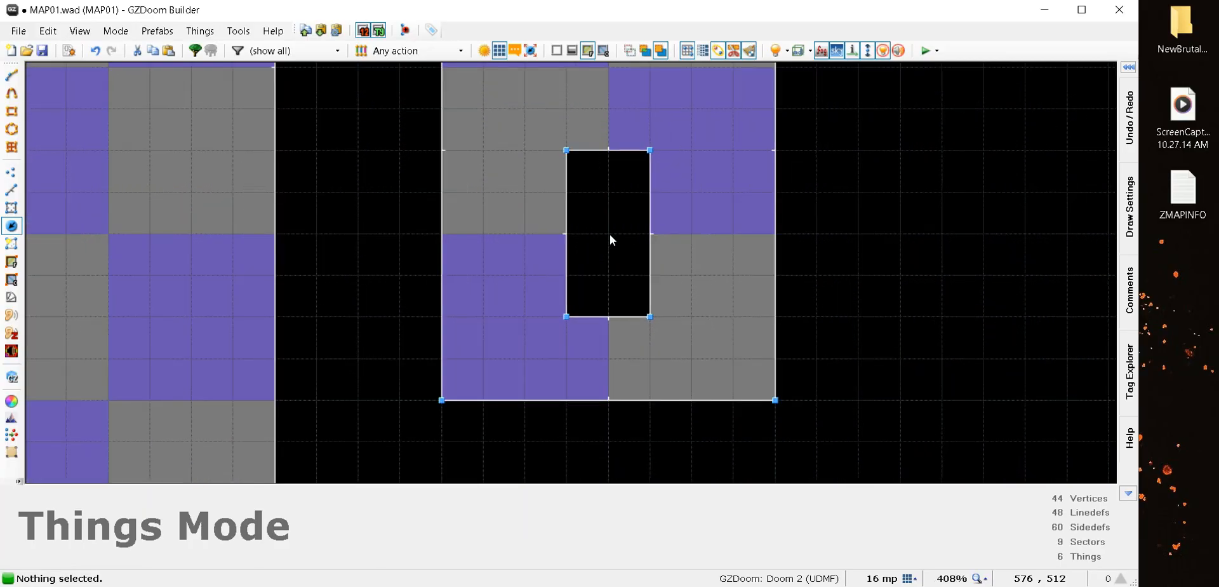
{"action": "key", "text": "Insert"}
{"action": "left_click", "coordinate": [705, 381]}
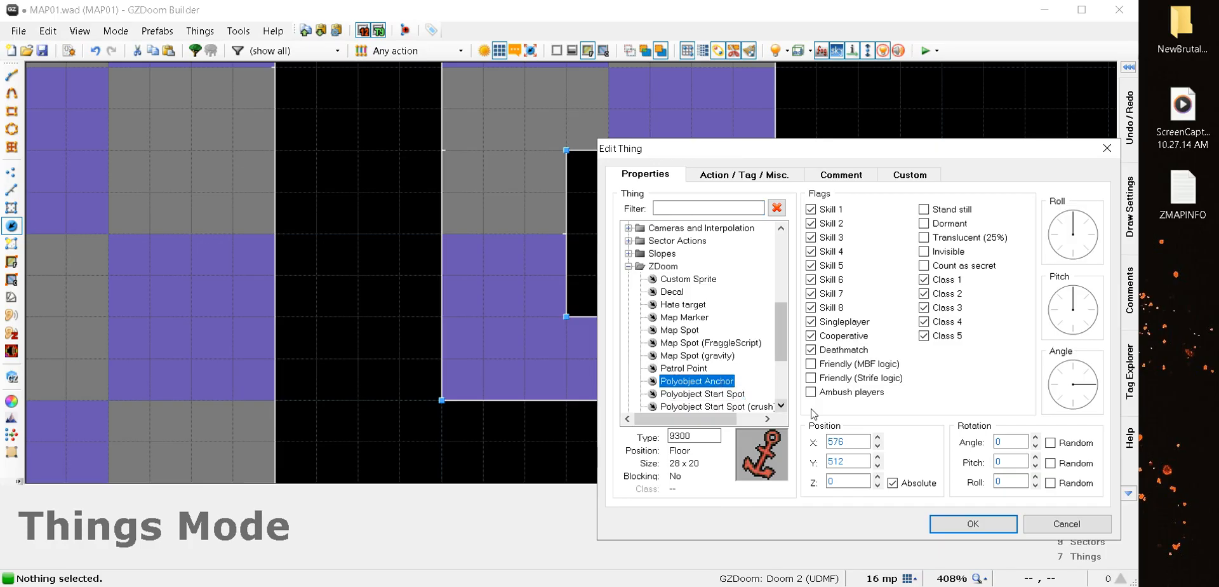
{"action": "left_click", "coordinate": [1007, 440]}
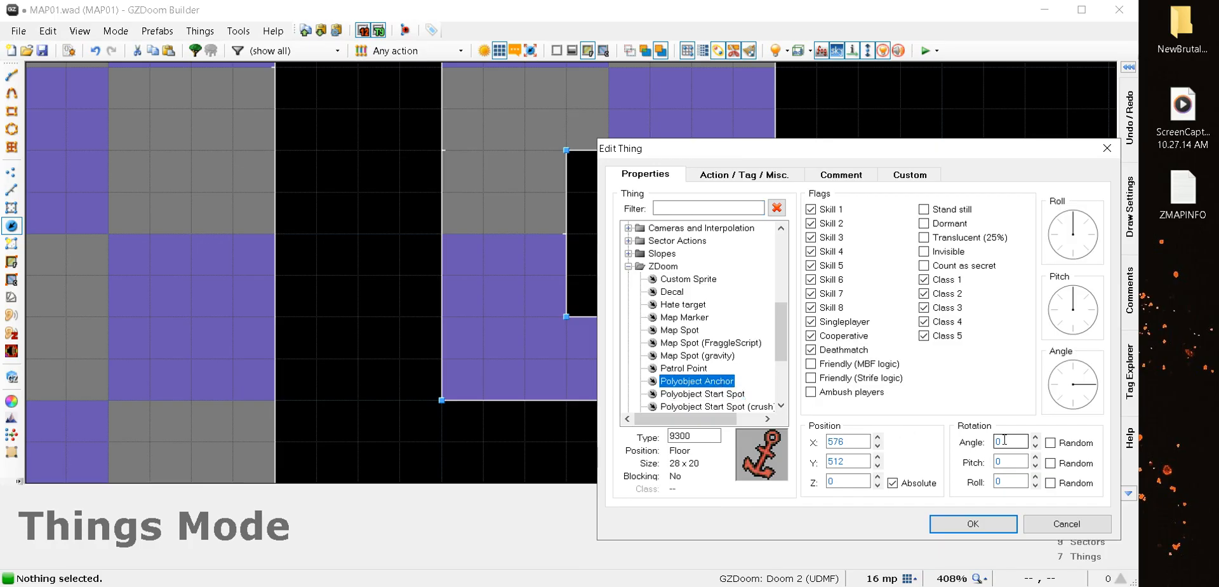
{"action": "left_click", "coordinate": [1003, 522]}
Insert a Polyobject Start Spot with angle 1 at X 496, Y 352 in the eastern alcove
{"action": "scroll", "coordinate": [432, 171], "scroll_direction": "down", "scroll_amount": 6}
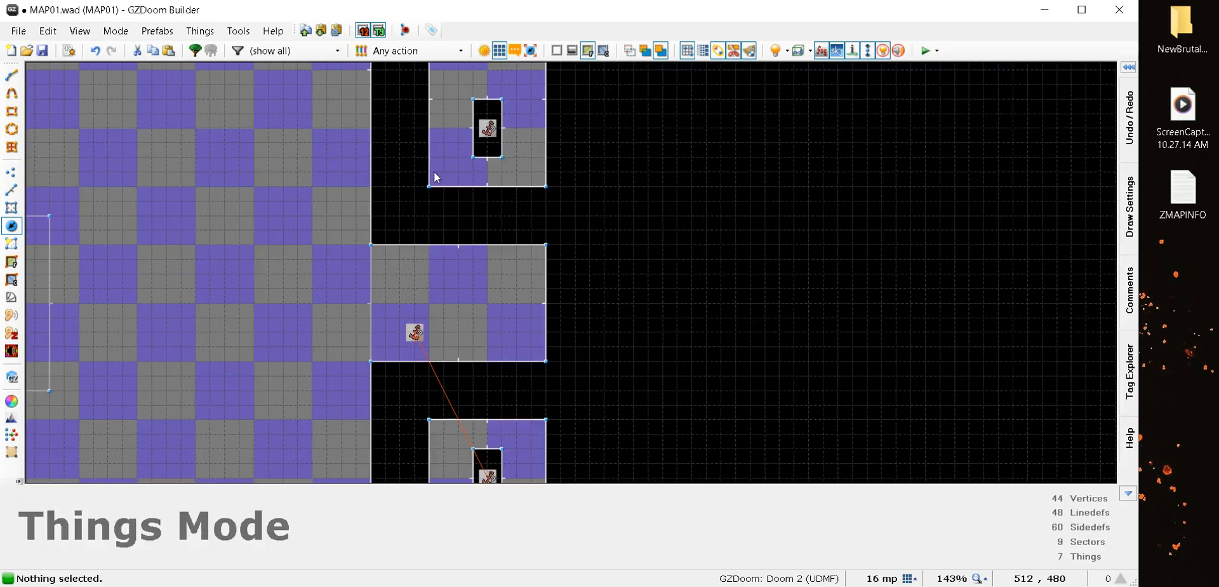
{"action": "scroll", "coordinate": [388, 279], "scroll_direction": "up", "scroll_amount": 4}
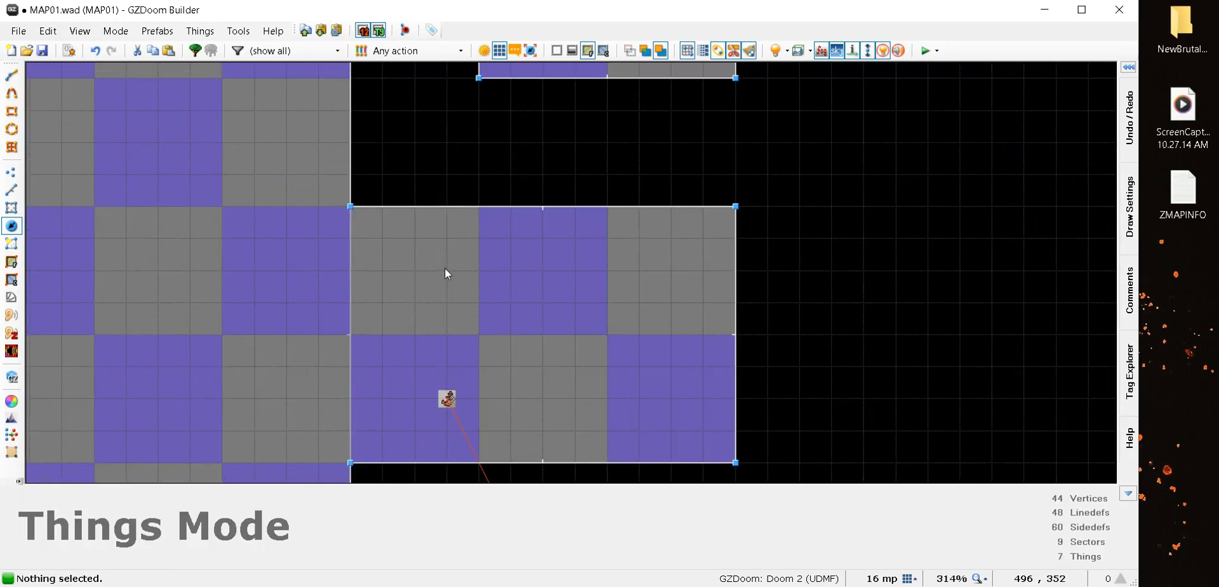
{"action": "key", "text": "Insert"}
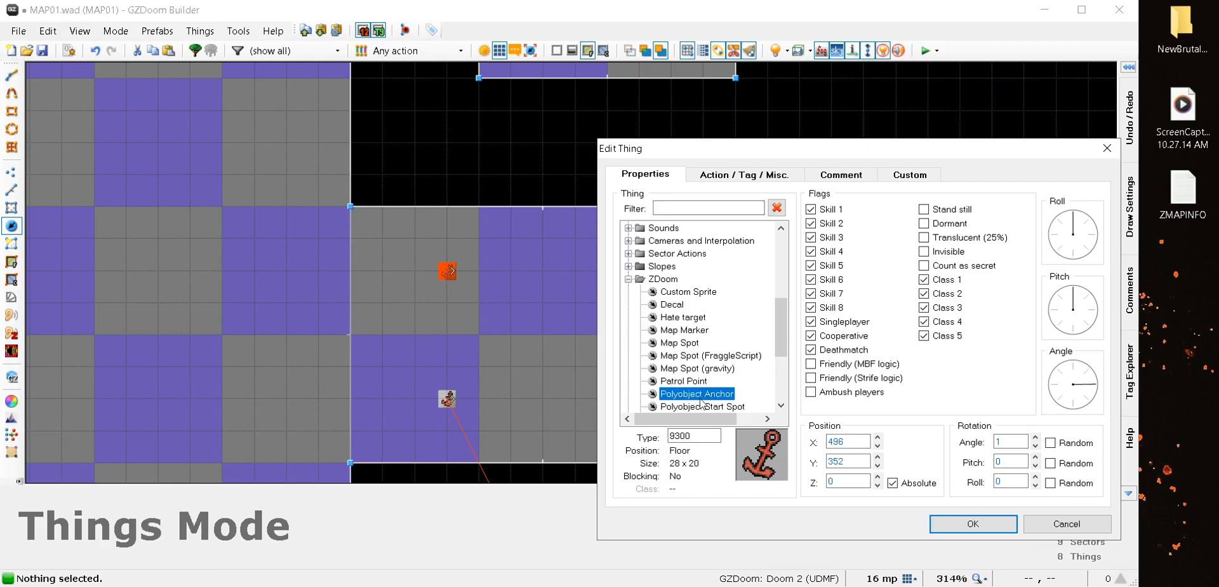
{"action": "left_click", "coordinate": [708, 407]}
{"action": "left_click", "coordinate": [972, 523]}
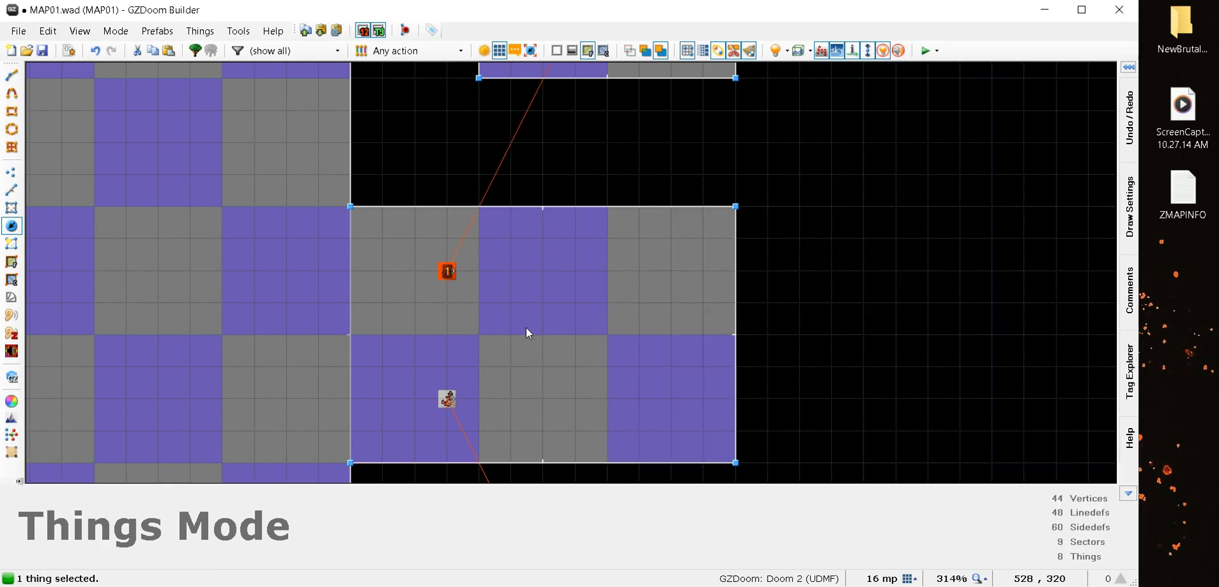
Test-run MAP01 with the new polyobject things in GZDoom, and quit back to the editor
{"action": "scroll", "coordinate": [521, 349], "scroll_direction": "down", "scroll_amount": 4}
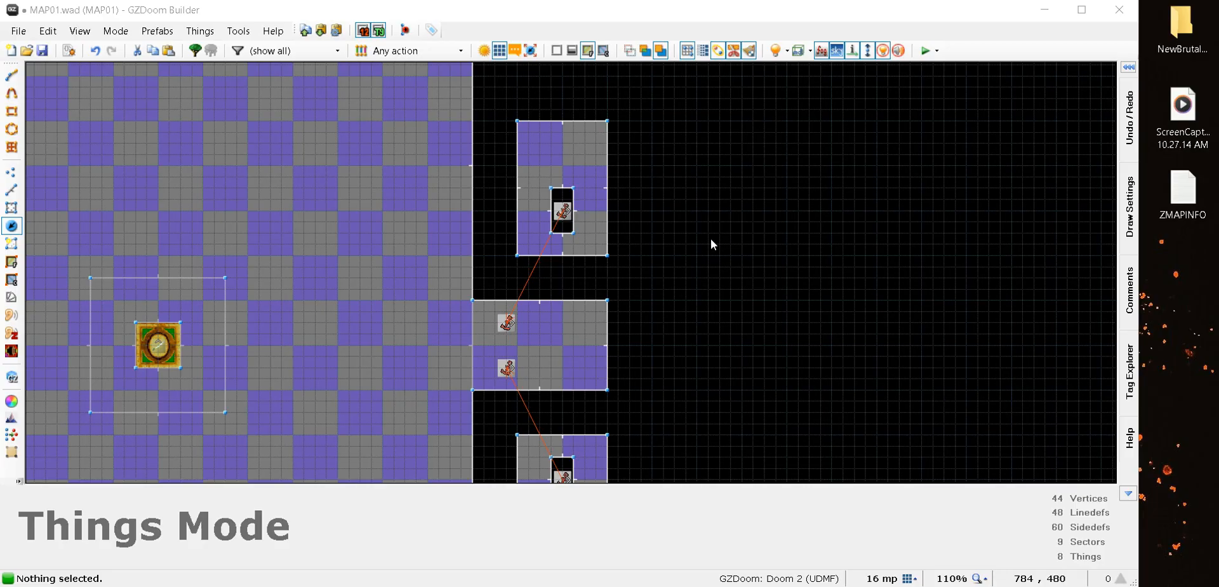
{"action": "scroll", "coordinate": [648, 257], "scroll_direction": "down", "scroll_amount": 4}
{"action": "scroll", "coordinate": [558, 274], "scroll_direction": "up", "scroll_amount": 5}
{"action": "scroll", "coordinate": [559, 278], "scroll_direction": "down", "scroll_amount": 2}
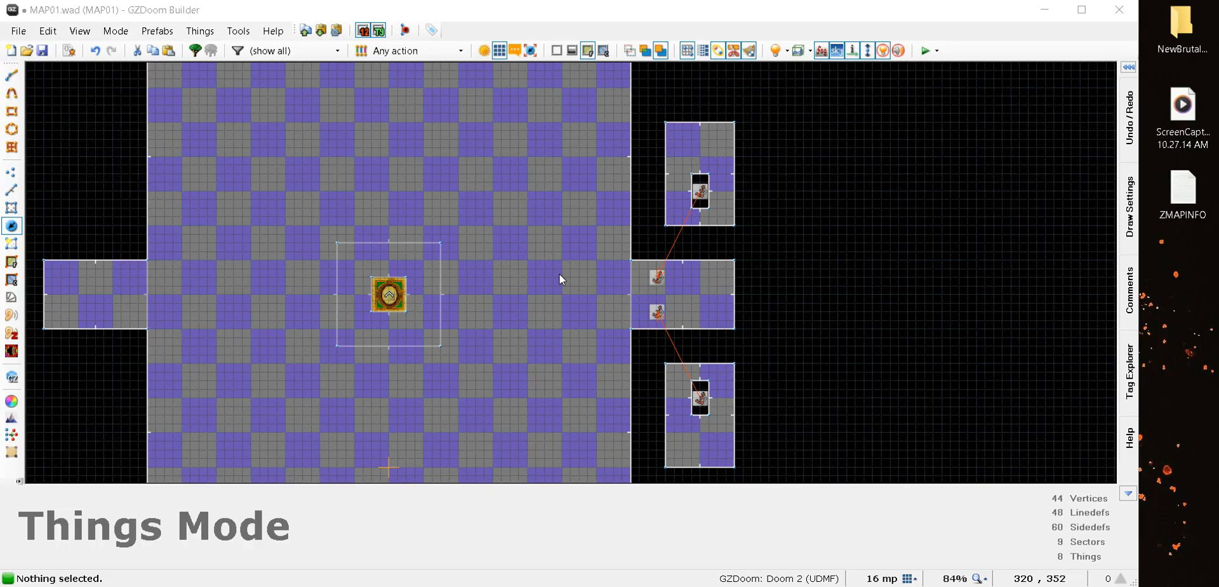
{"action": "left_click", "coordinate": [923, 55]}
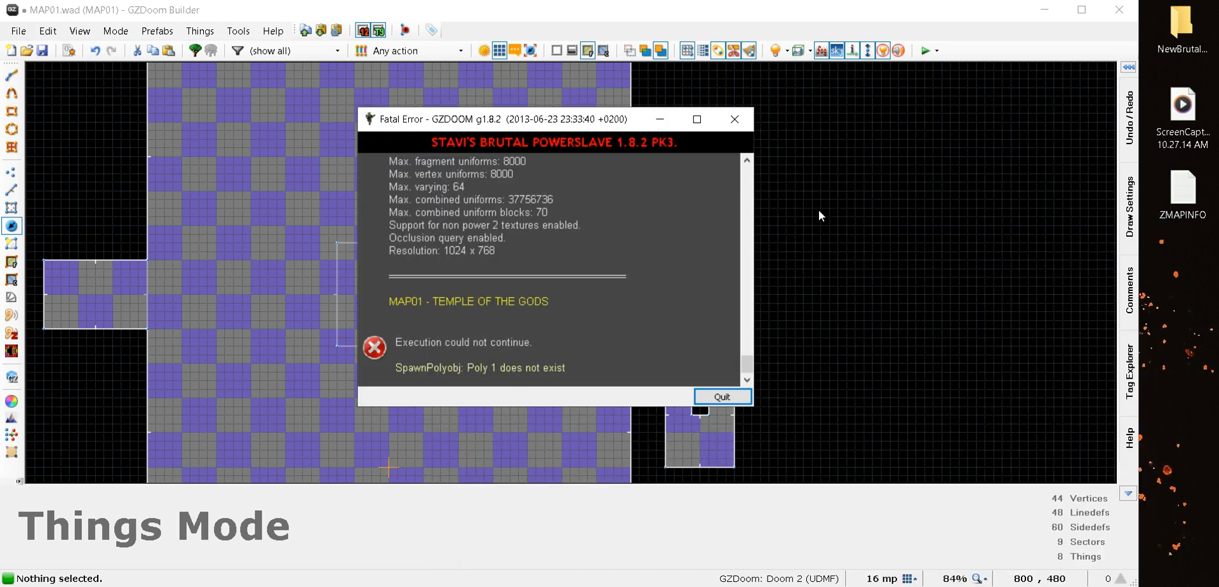
{"action": "key", "text": "Return"}
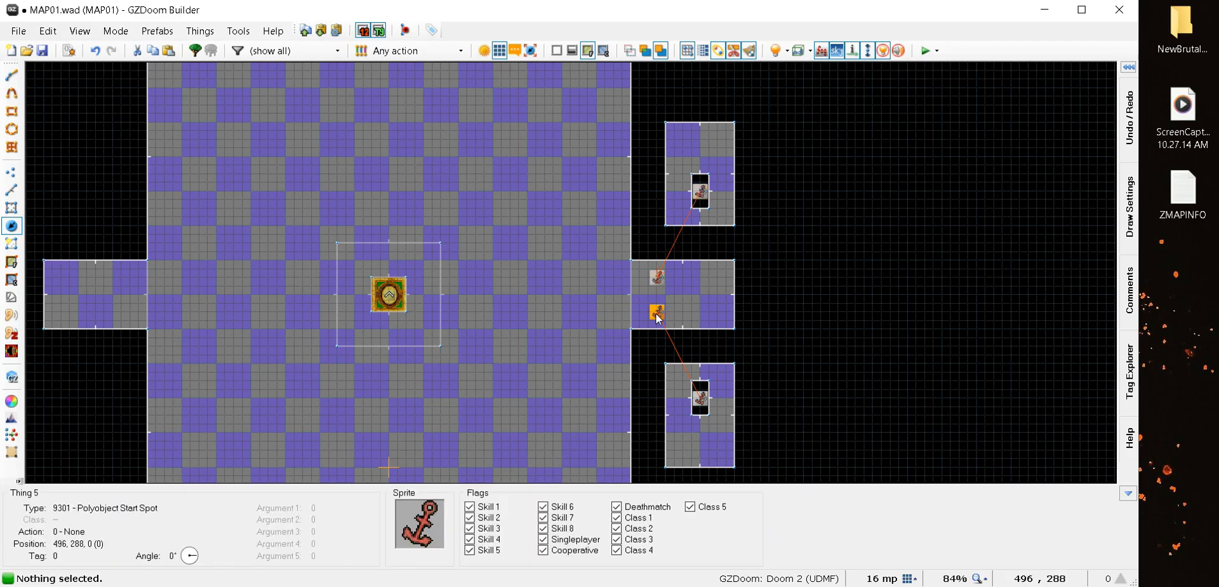
Assign action 1, Polyobject Start Line, to the south linedef of the northern pillar
{"action": "key", "text": "t"}
{"action": "scroll", "coordinate": [696, 402], "scroll_direction": "up", "scroll_amount": 4}
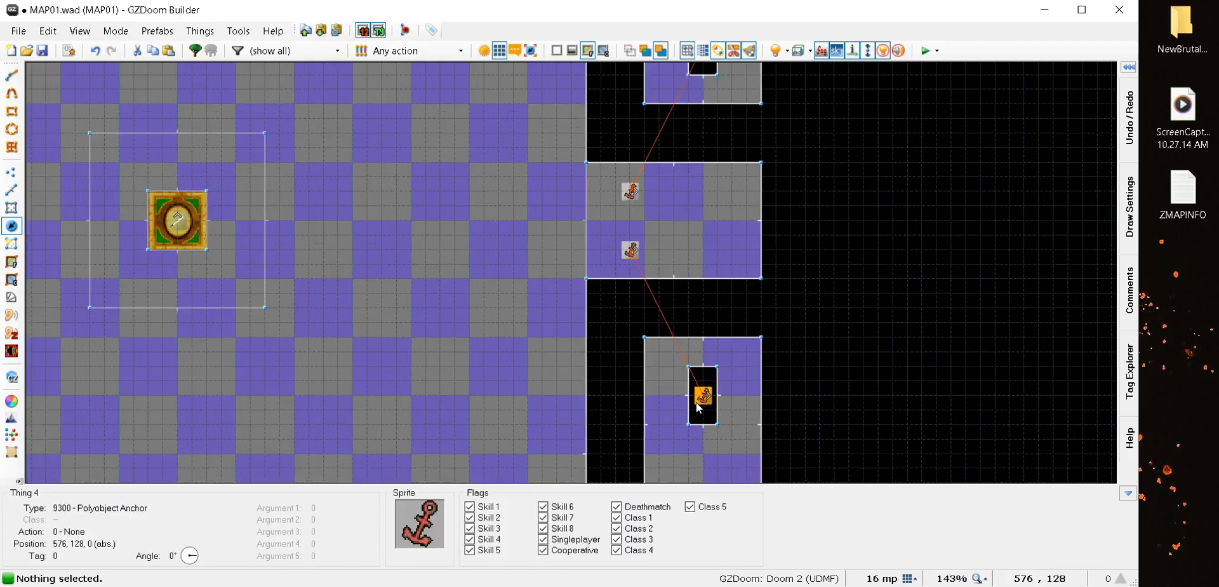
{"action": "scroll", "coordinate": [696, 402], "scroll_direction": "down", "scroll_amount": 3}
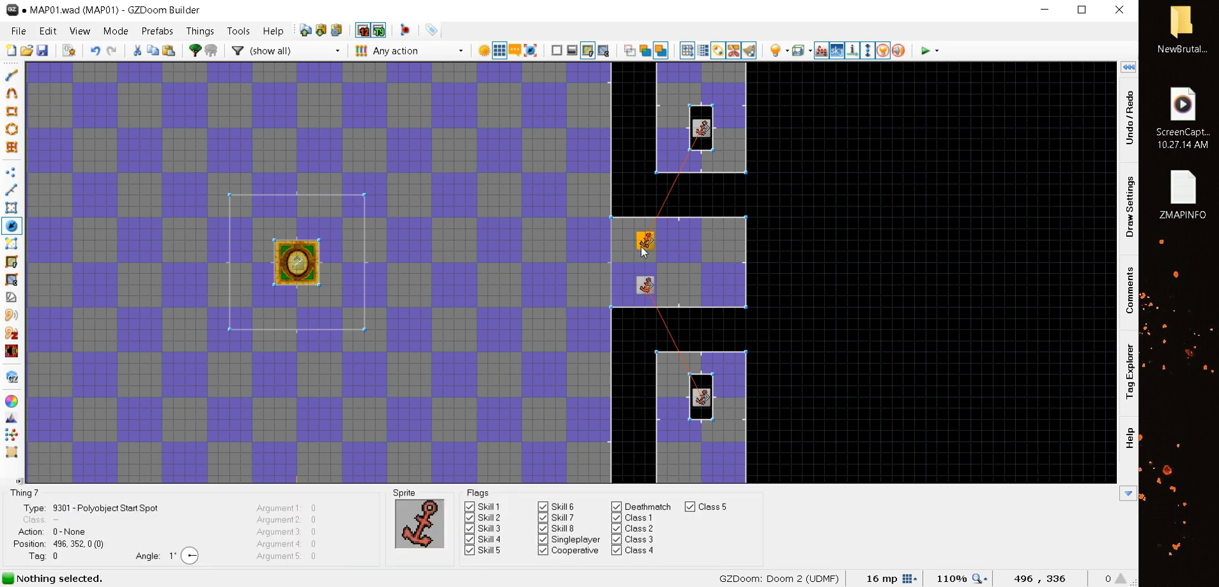
{"action": "scroll", "coordinate": [700, 127], "scroll_direction": "up", "scroll_amount": 3}
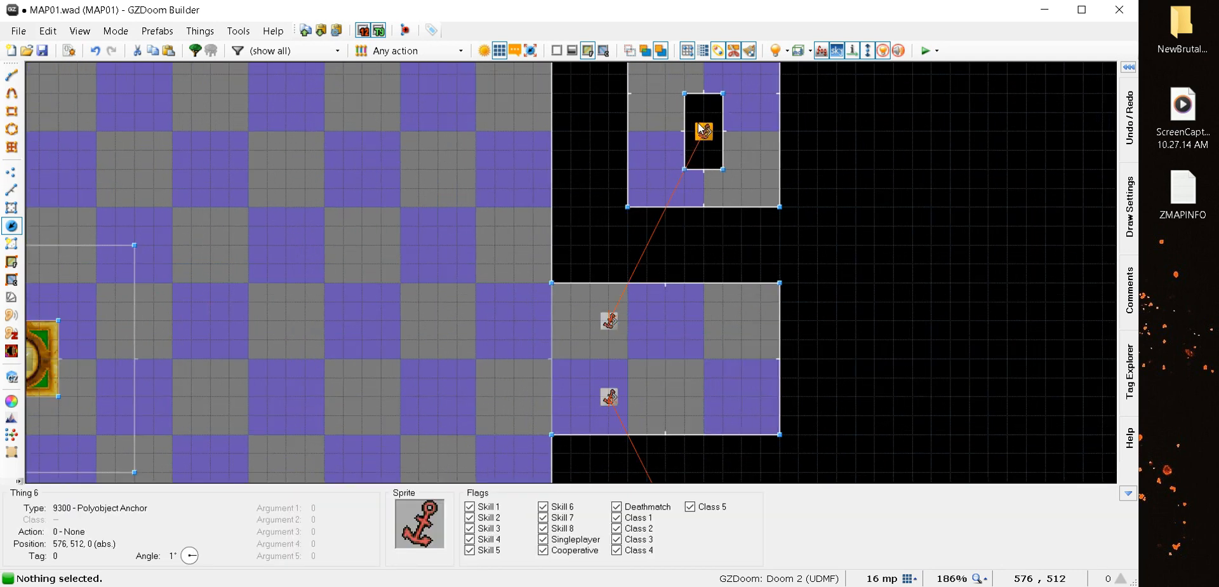
{"action": "left_click", "coordinate": [14, 190]}
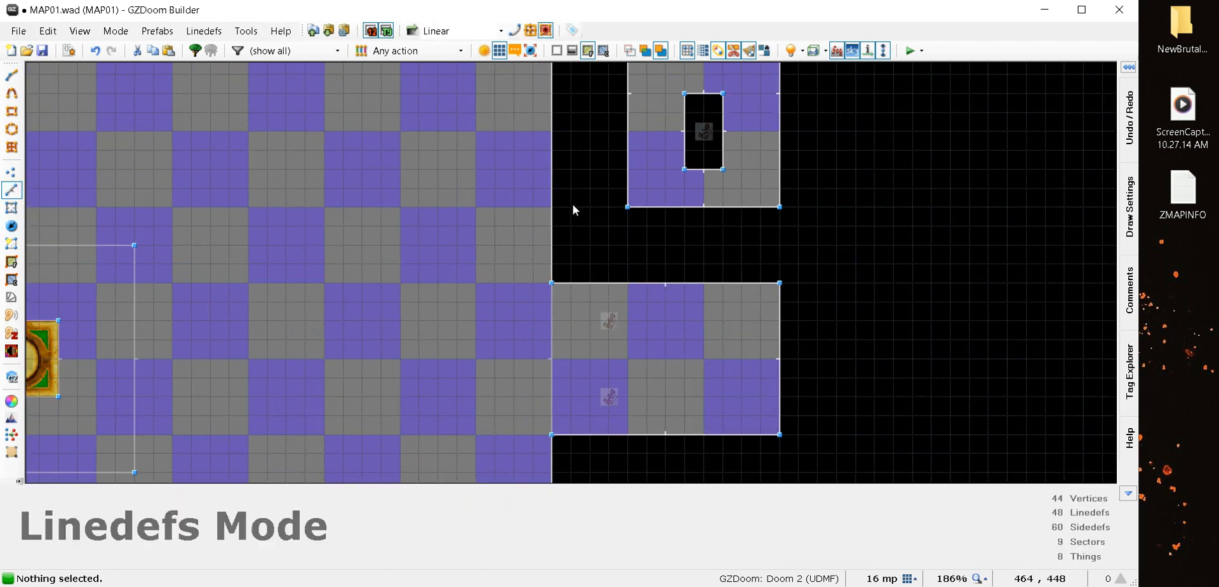
{"action": "right_click", "coordinate": [698, 170]}
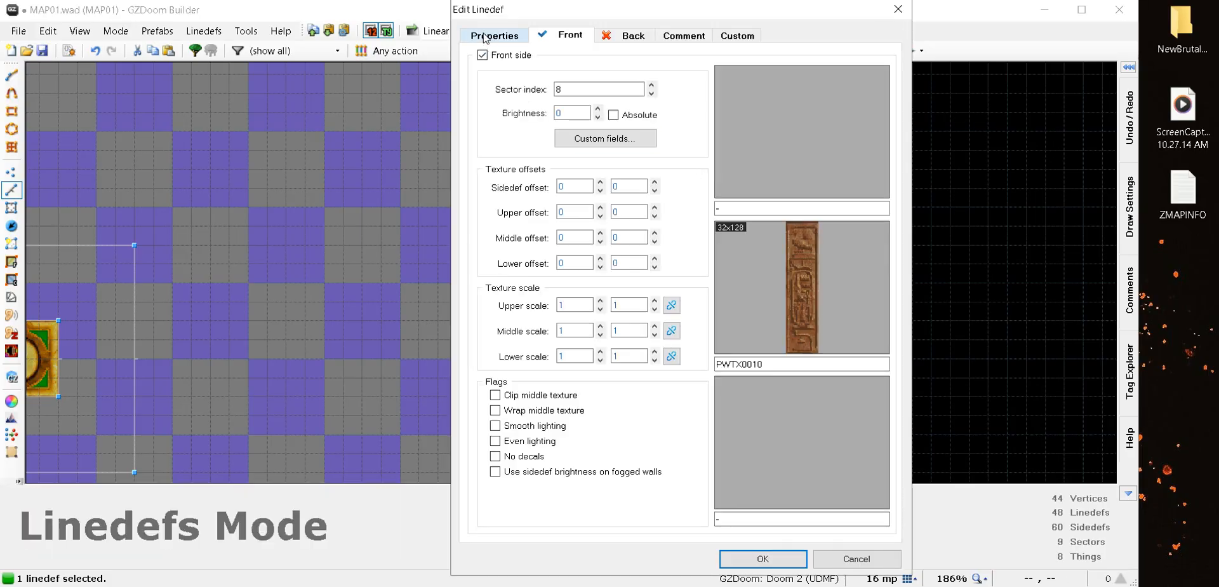
{"action": "left_click", "coordinate": [486, 37]}
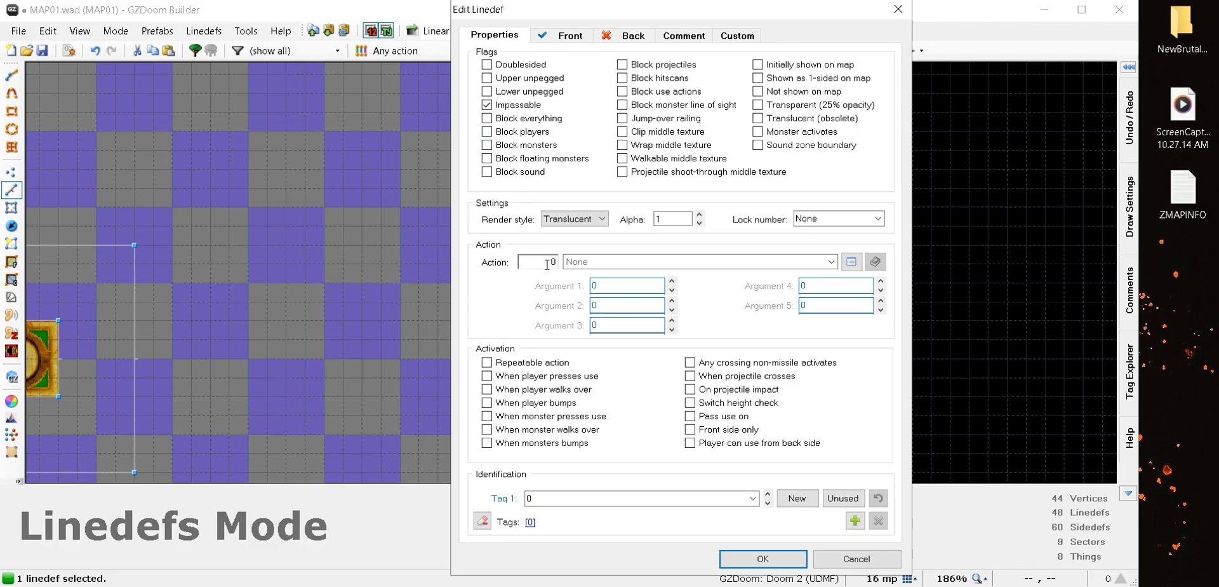
{"action": "type", "text": "1"}
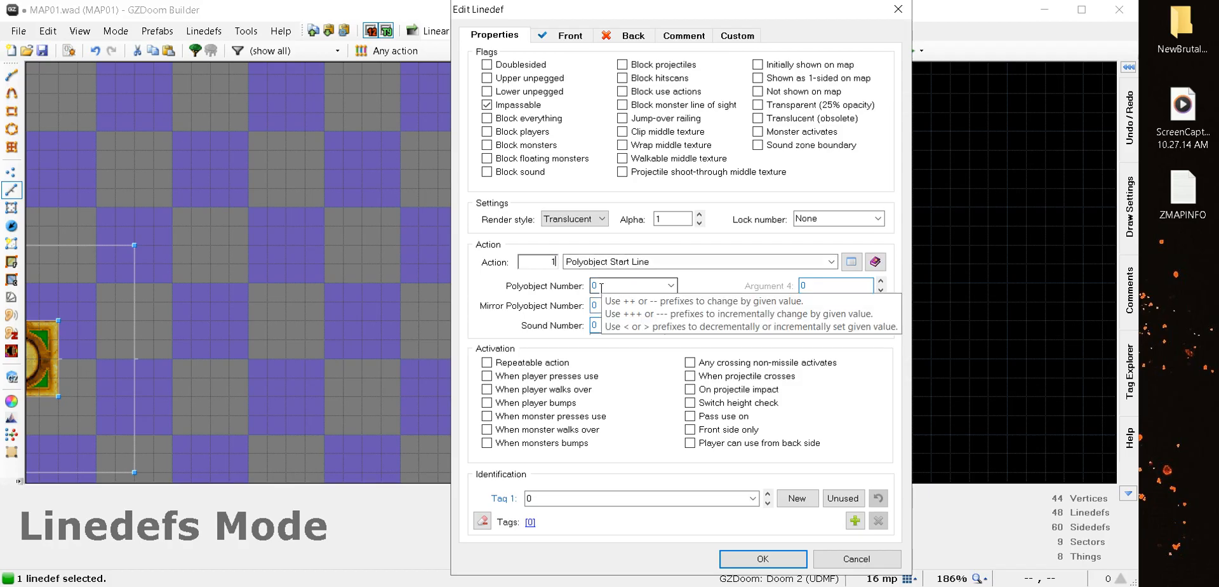
{"action": "left_click", "coordinate": [763, 561]}
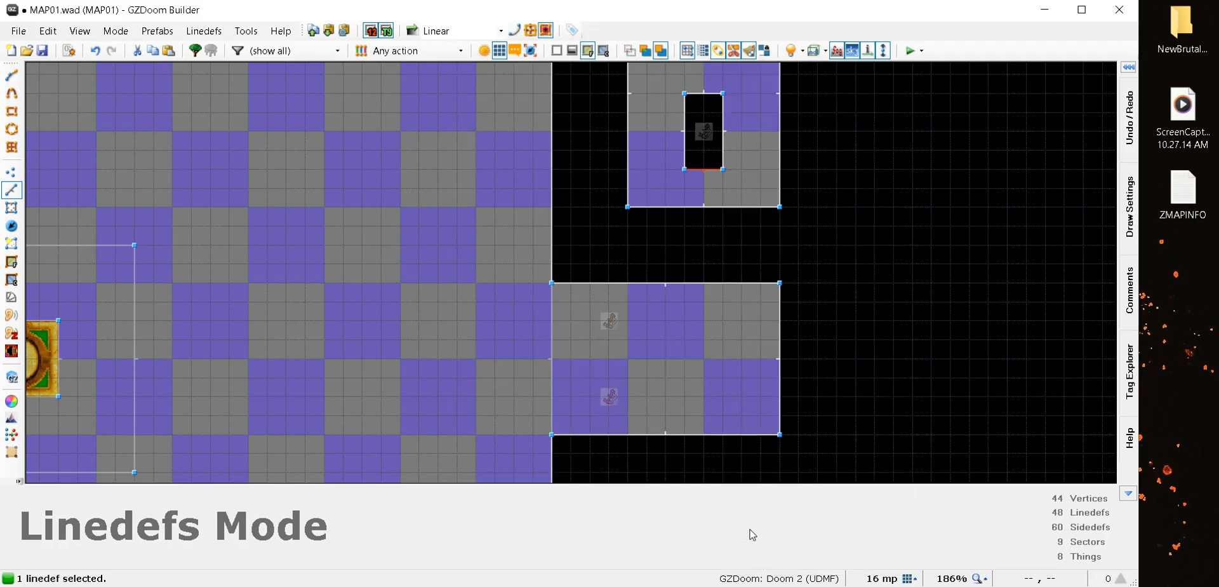
Assign action 1, Polyobject Start Line, with polyobject number 0 to the north linedef of the southern pillar
{"action": "key", "text": "t"}
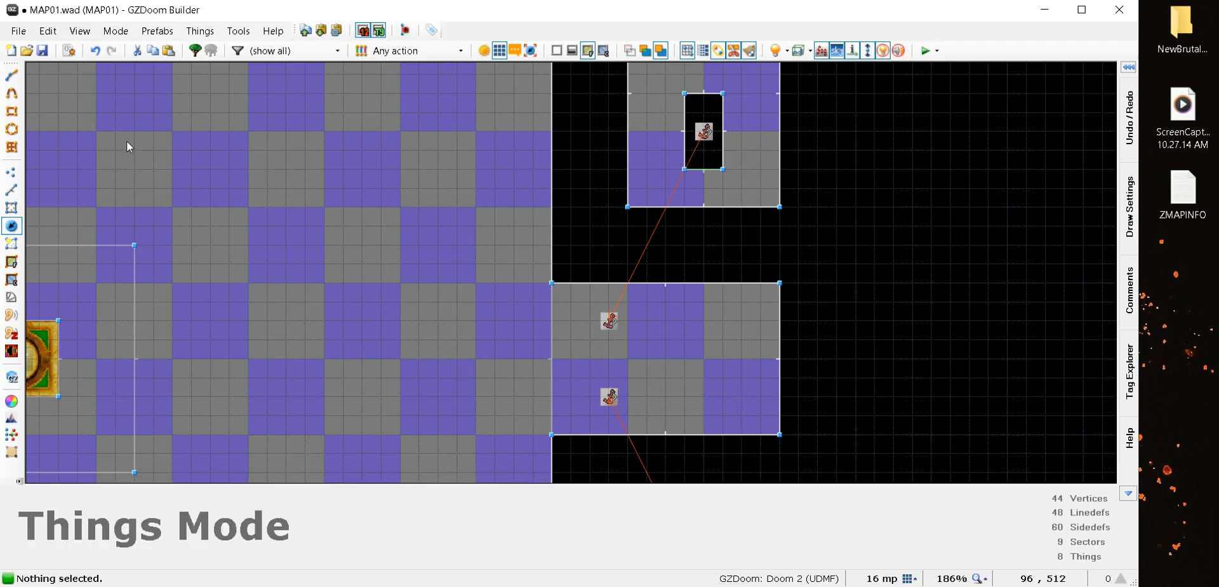
{"action": "left_click", "coordinate": [13, 191]}
{"action": "scroll", "coordinate": [515, 178], "scroll_direction": "down", "scroll_amount": 3}
{"action": "scroll", "coordinate": [610, 375], "scroll_direction": "up", "scroll_amount": 3}
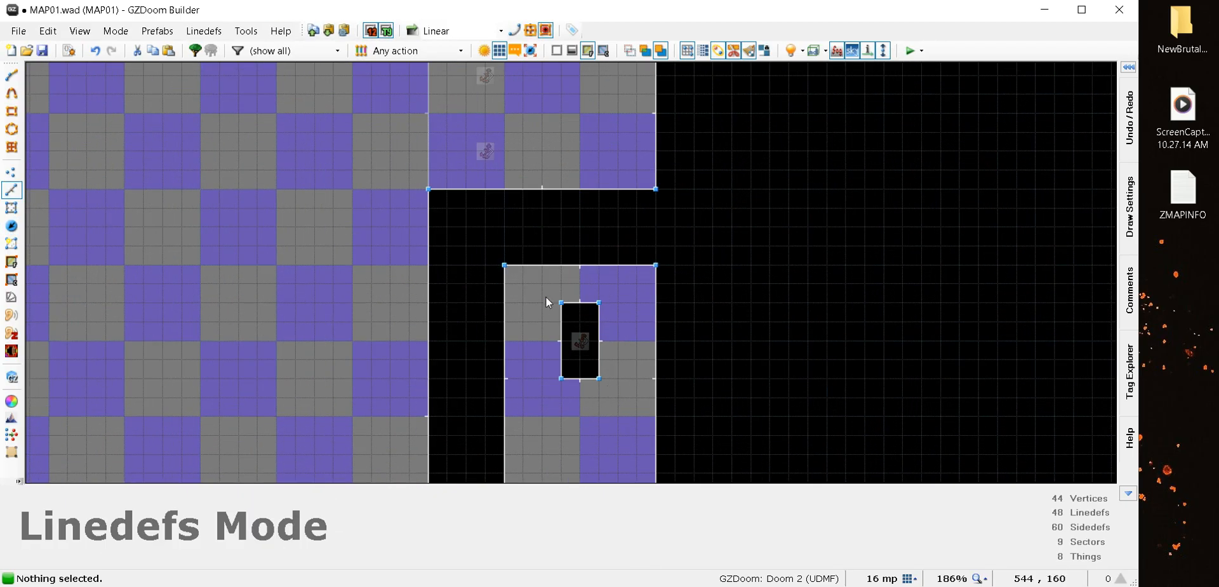
{"action": "right_click", "coordinate": [569, 307]}
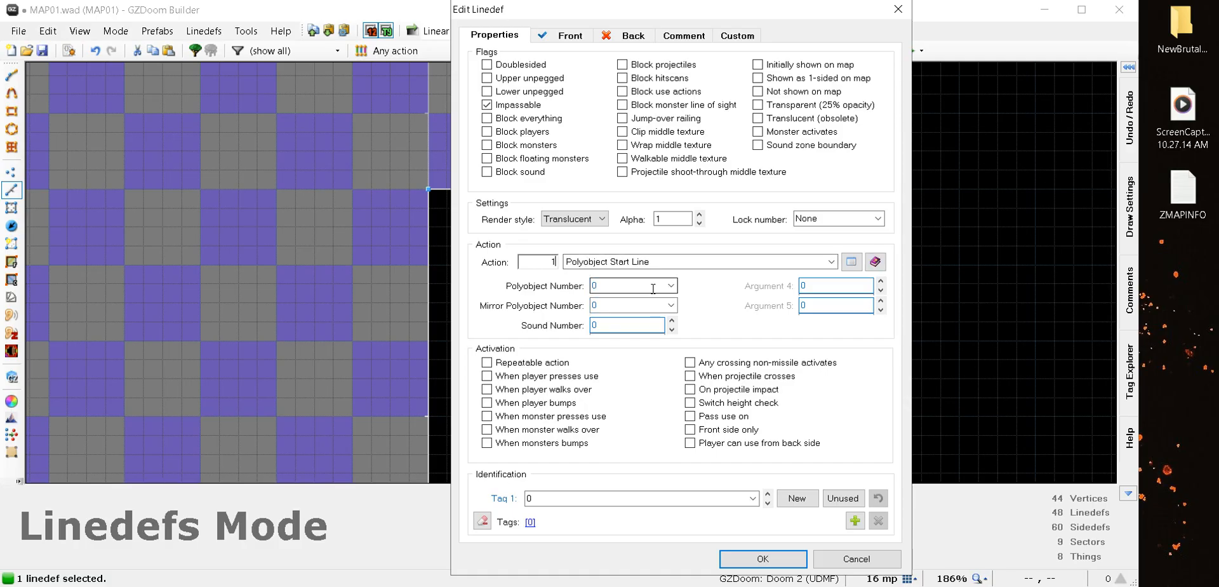
{"action": "left_click", "coordinate": [753, 558]}
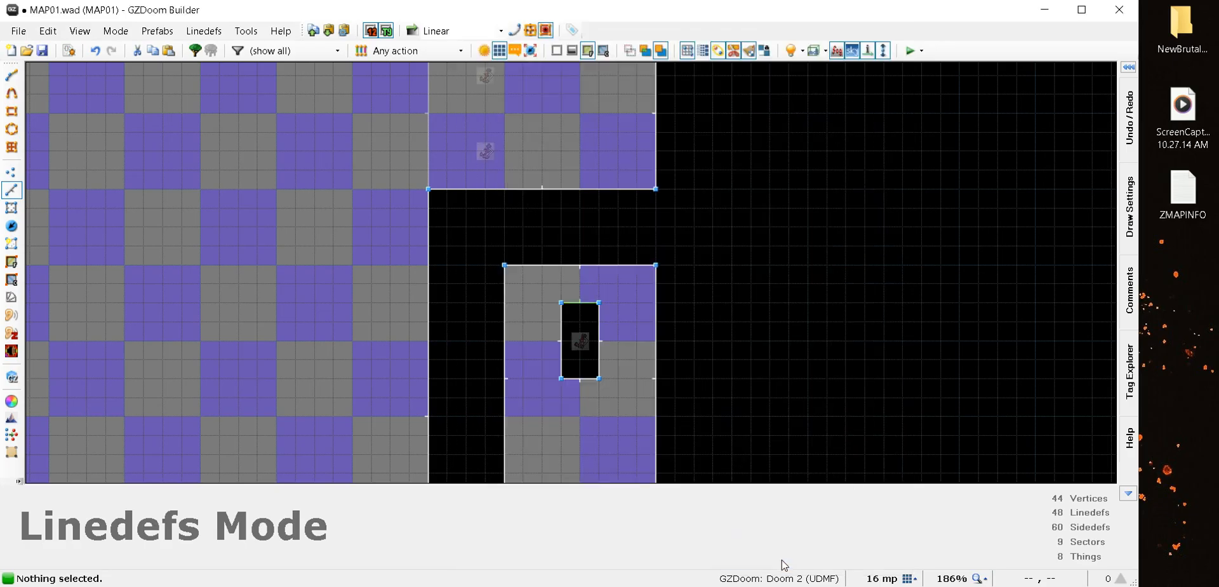
Launch a test run of MAP01 in GZDoom, and move the game window so its whole view fits on screen
{"action": "left_click", "coordinate": [910, 51]}
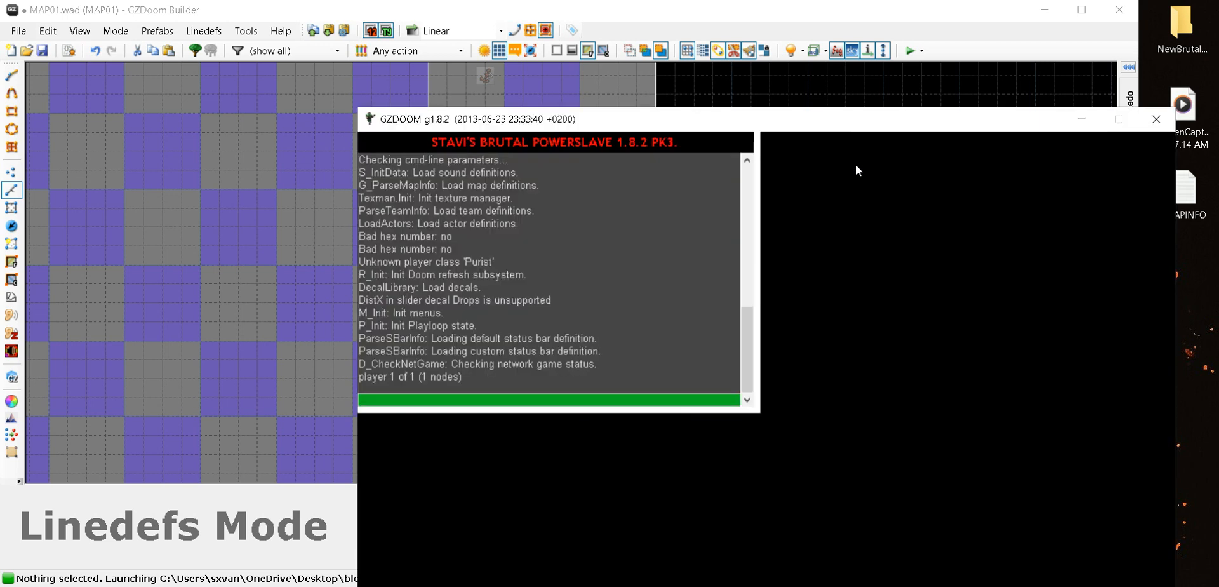
{"action": "key", "text": "Escape"}
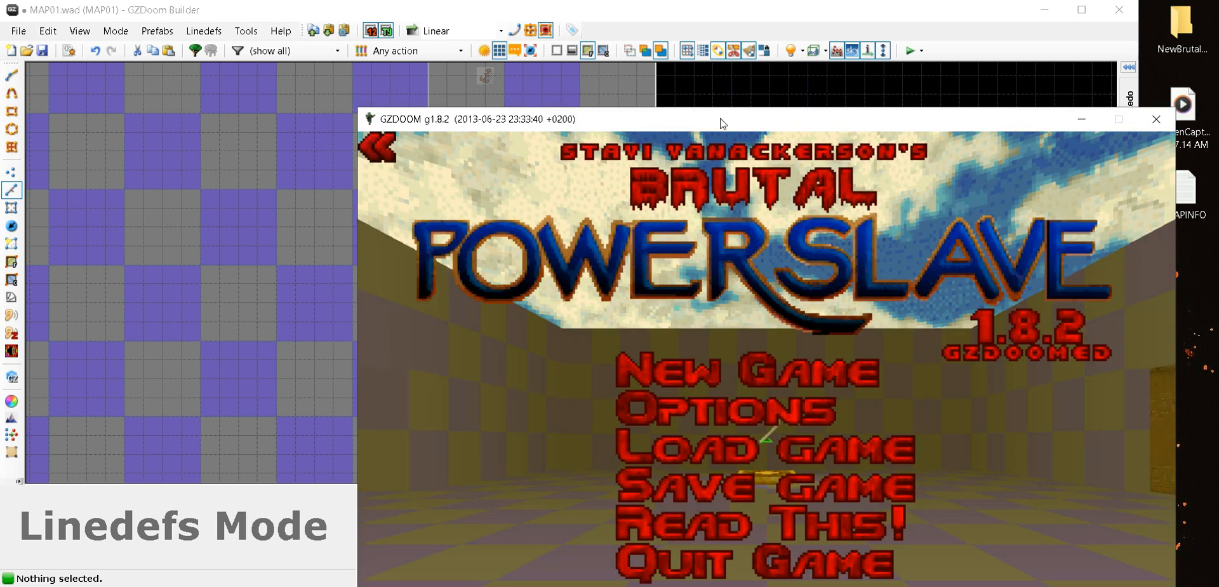
{"action": "left_click_drag", "start_coordinate": [726, 120], "coordinate": [580, 20]}
{"action": "key", "text": "Escape"}
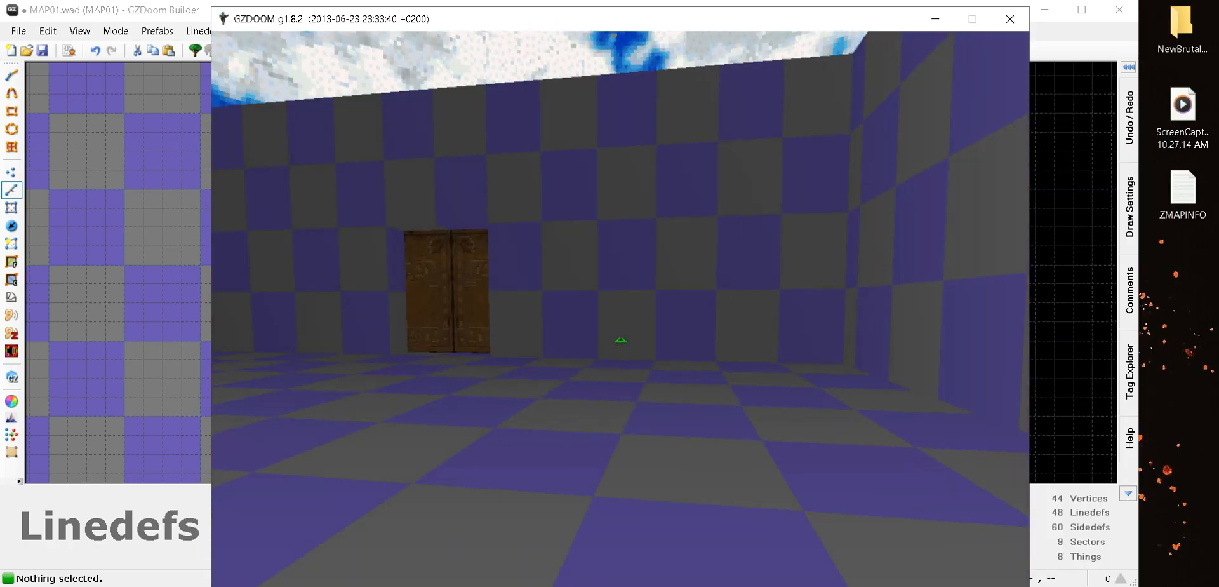
Walk up to the double door in the test run, inspect its two leaves up close, and quit back to the editor
{"action": "key", "text": "w"}
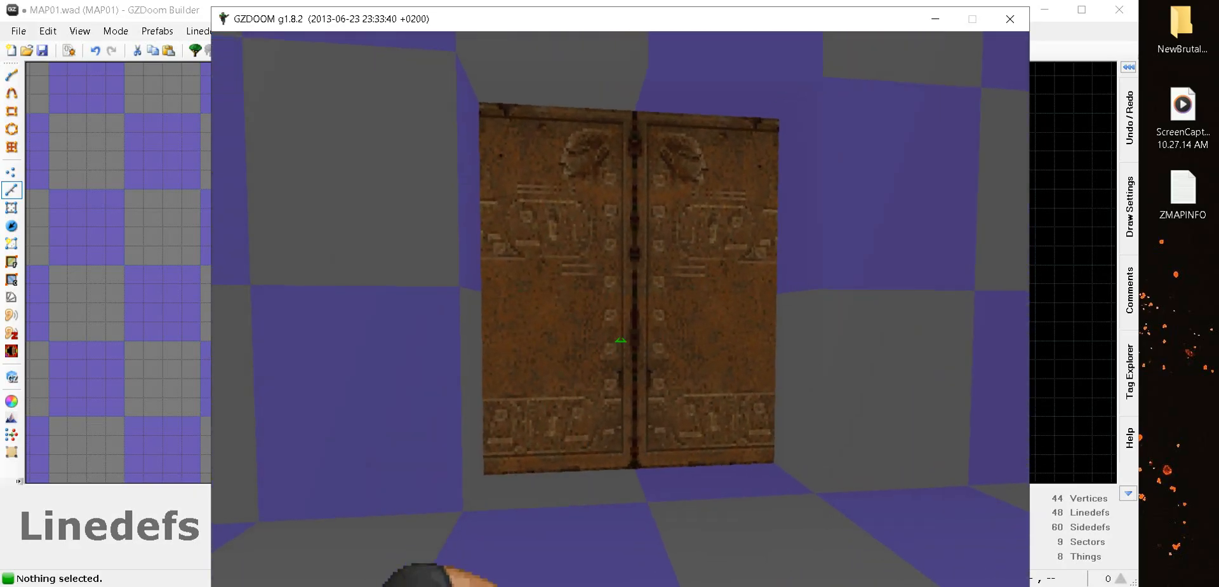
{"action": "key", "text": "w"}
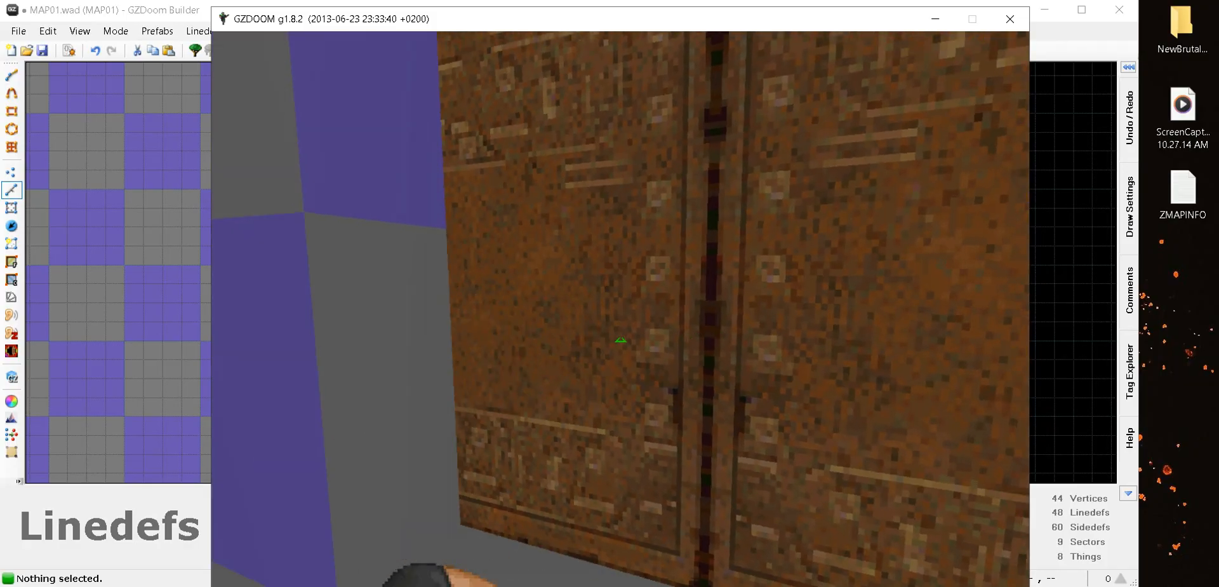
{"action": "key", "text": "s"}
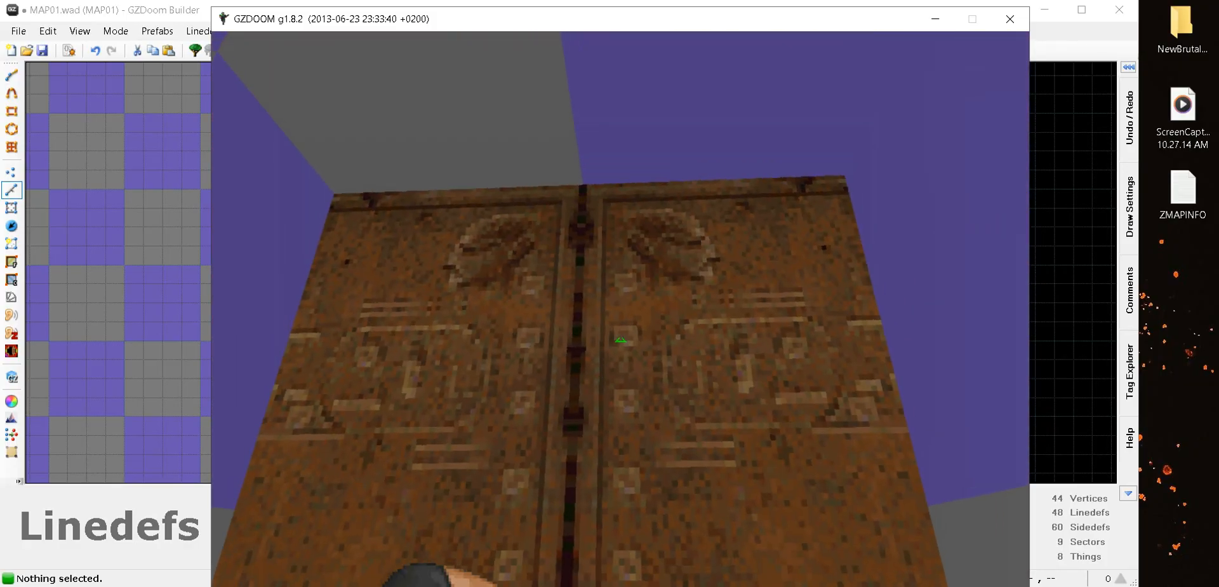
{"action": "key", "text": "w"}
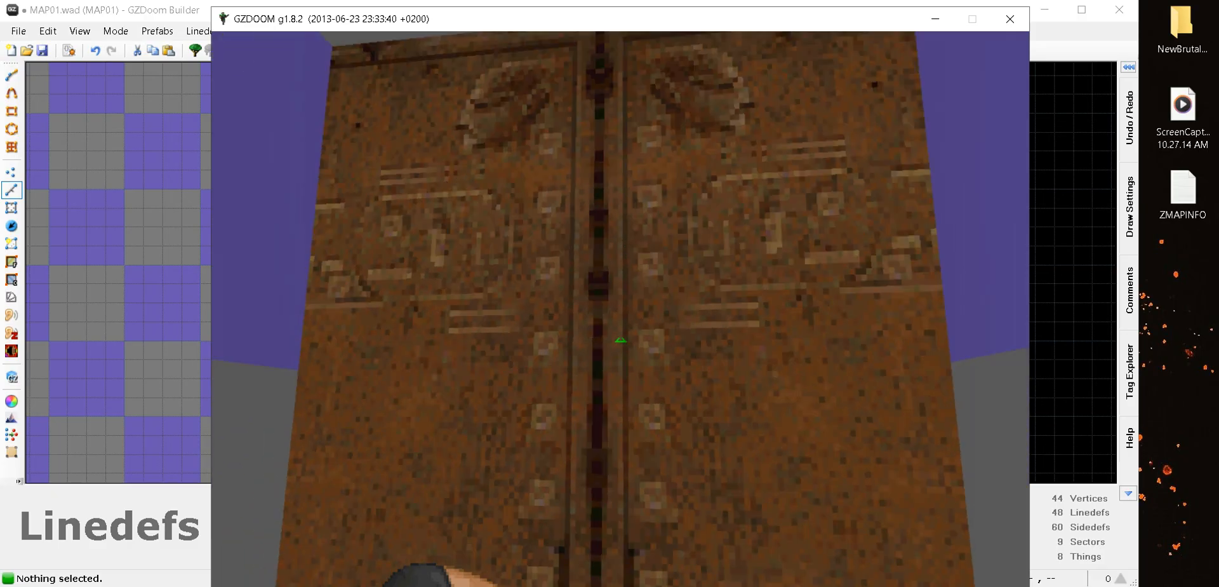
{"action": "key", "text": "s"}
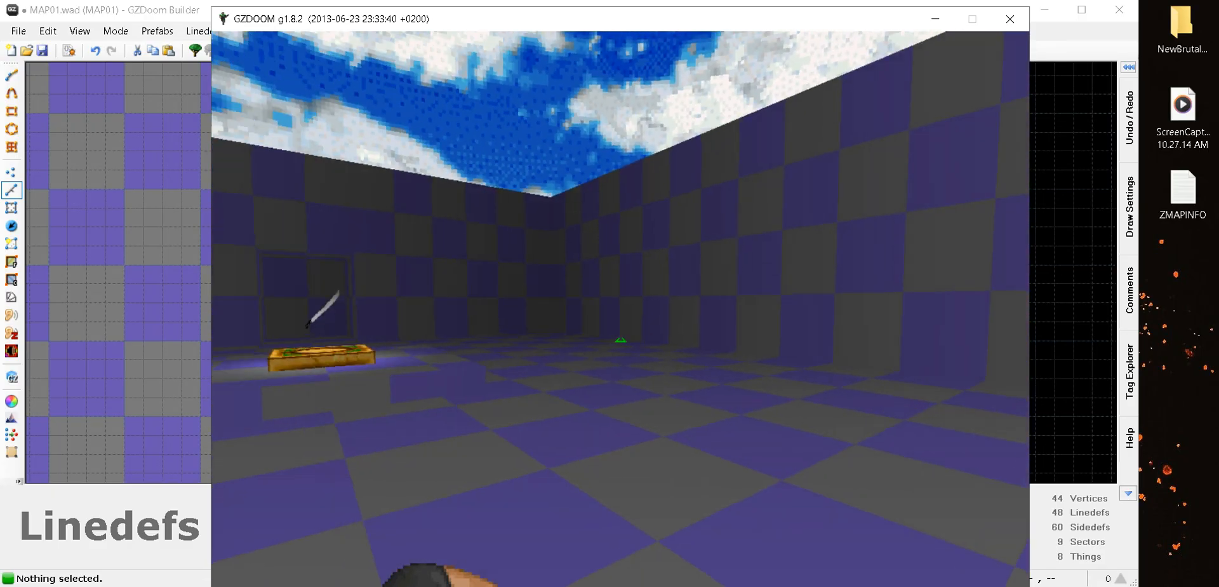
{"action": "key", "text": "Escape"}
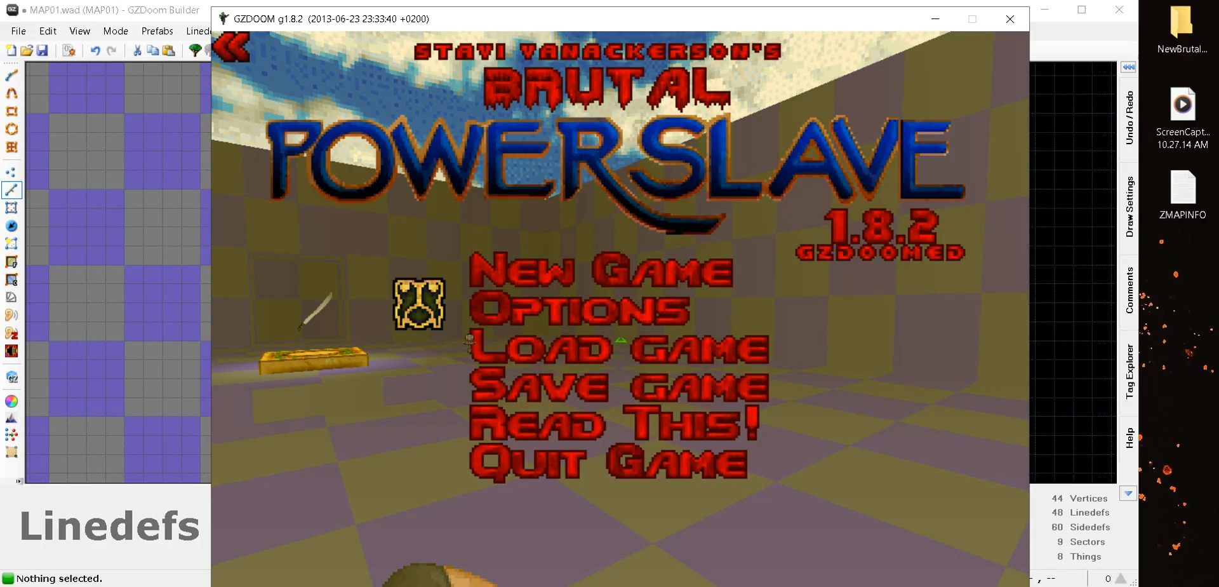
{"action": "left_click", "coordinate": [551, 442]}
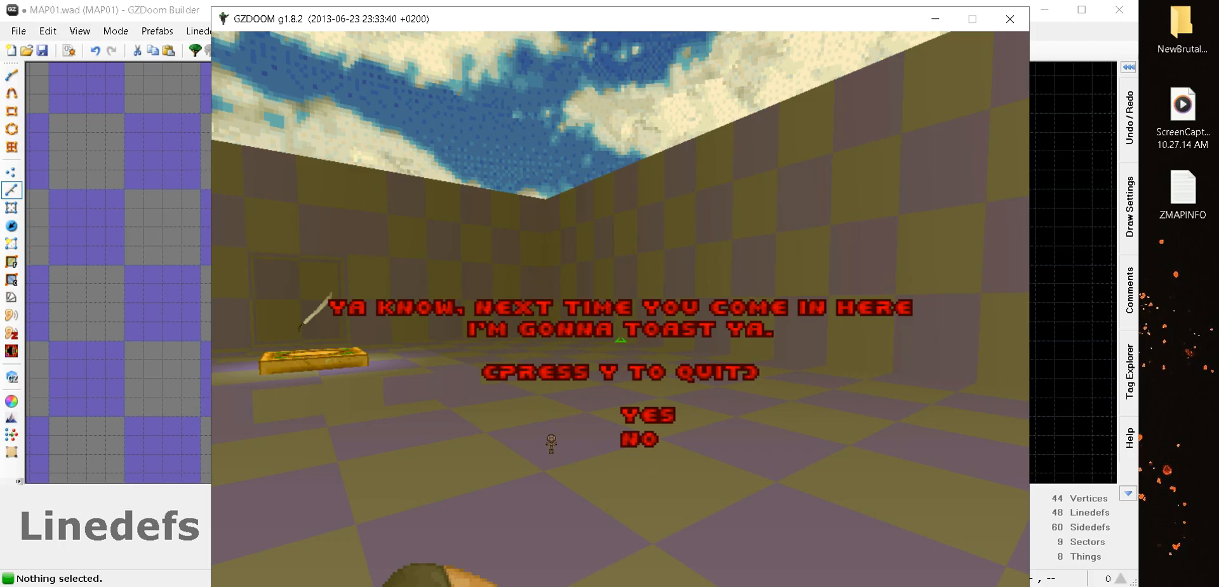
{"action": "left_click", "coordinate": [646, 418]}
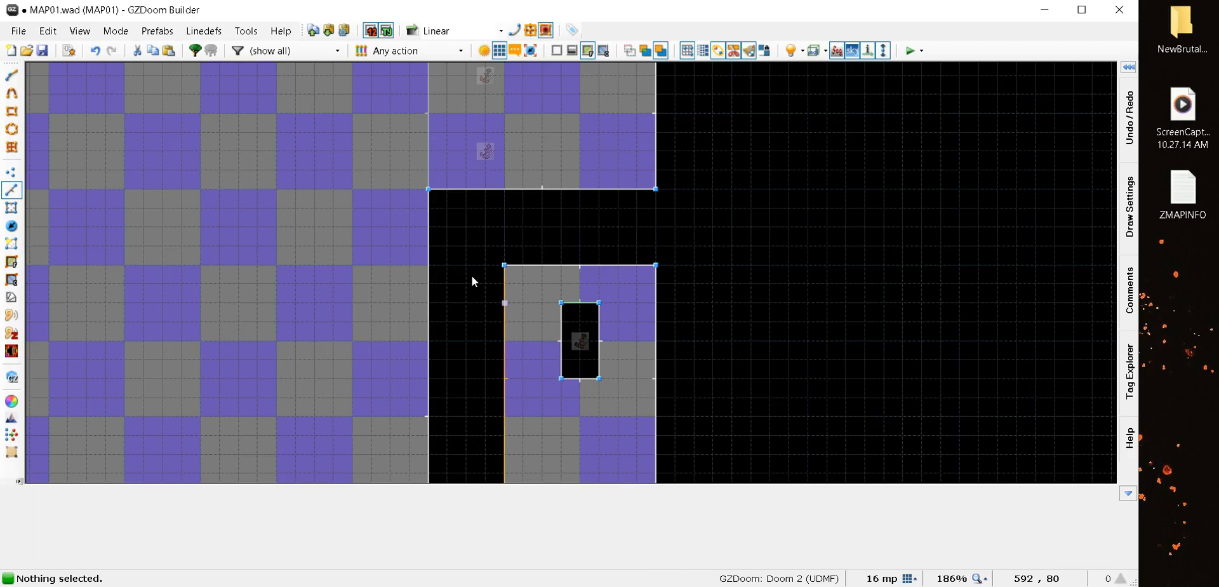
Set the texture offsets of the northern pillar's west face to 0, 0 in visual mode
{"action": "scroll", "coordinate": [471, 276], "scroll_direction": "down", "scroll_amount": 5}
{"action": "scroll", "coordinate": [535, 207], "scroll_direction": "up", "scroll_amount": 5}
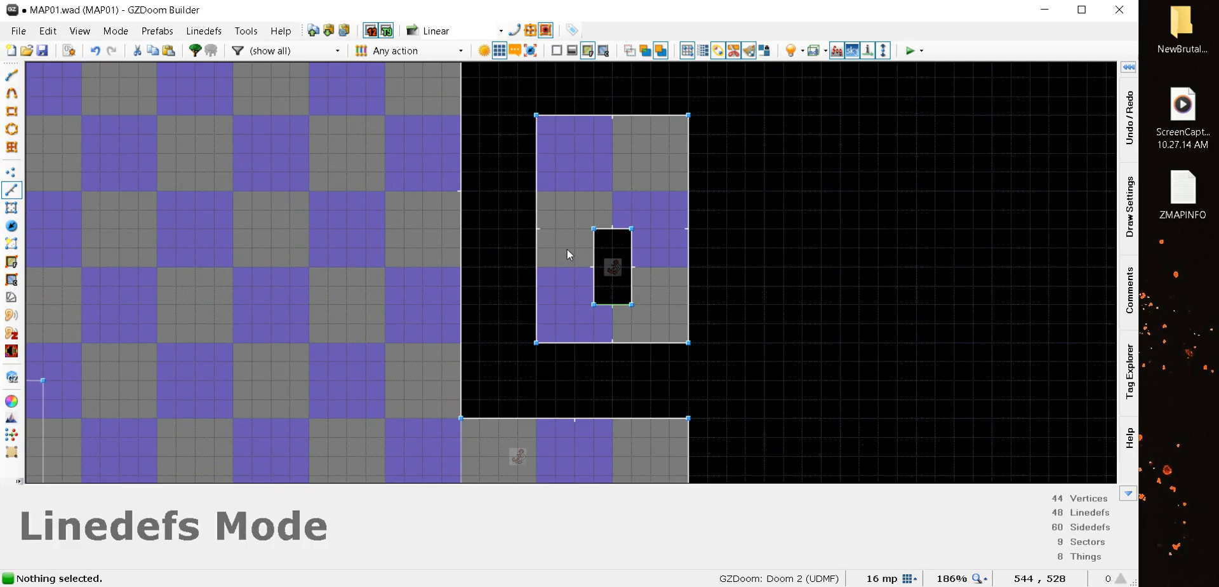
{"action": "key", "text": "w"}
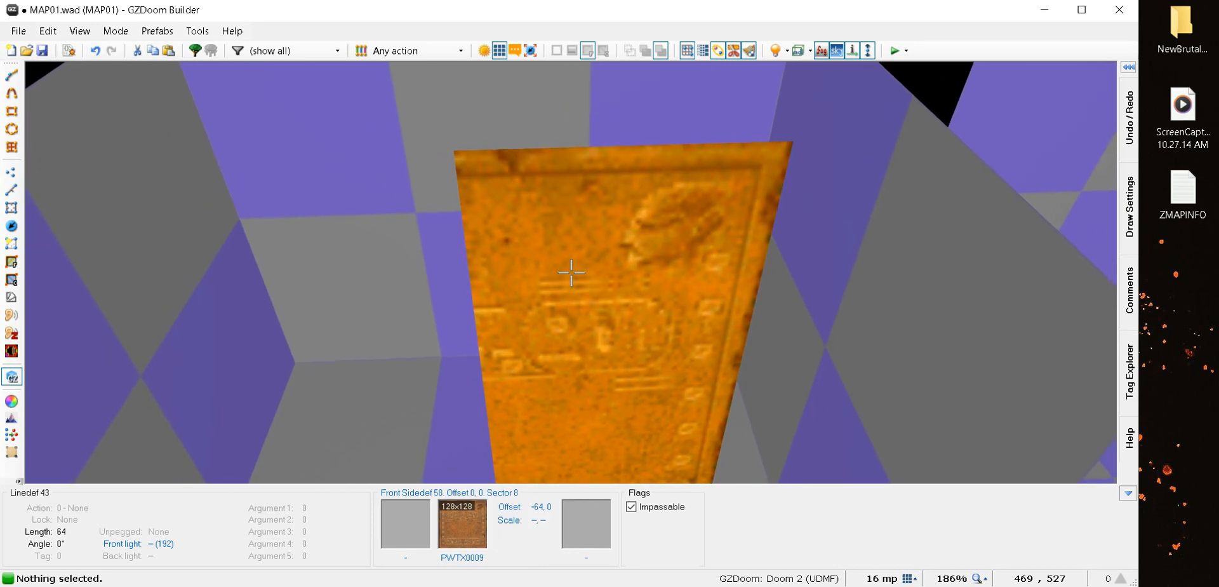
{"action": "left_click", "coordinate": [572, 273]}
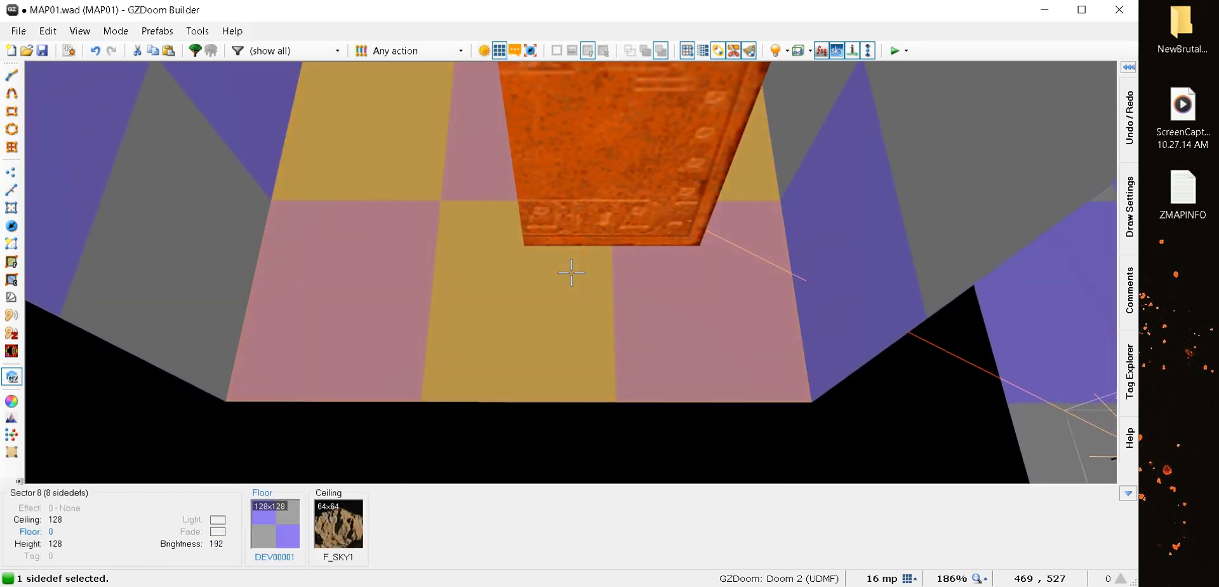
{"action": "key", "text": "Left"}
{"action": "key", "text": "Left"}
{"action": "key", "text": "Left"}
{"action": "key", "text": "Left"}
{"action": "key", "text": "Left"}
{"action": "key", "text": "Left"}
{"action": "key", "text": "Left"}
{"action": "key", "text": "Left"}
{"action": "key", "text": "Left"}
{"action": "key", "text": "Left"}
{"action": "key", "text": "Left"}
{"action": "key", "text": "Left"}
{"action": "key", "text": "Left"}
{"action": "key", "text": "Left"}
{"action": "key", "text": "Left"}
{"action": "key", "text": "Right"}
{"action": "key", "text": "Right"}
{"action": "key", "text": "Right"}
{"action": "key", "text": "Right"}
{"action": "key", "text": "Right"}
{"action": "key", "text": "Right"}
{"action": "key", "text": "Right"}
{"action": "key", "text": "Right"}
{"action": "key", "text": "Right"}
{"action": "key", "text": "Right"}
{"action": "key", "text": "Right"}
{"action": "key", "text": "Right"}
{"action": "key", "text": "Right"}
{"action": "key", "text": "Right"}
{"action": "key", "text": "Right"}
{"action": "key", "text": "Right"}
{"action": "key", "text": "Right"}
{"action": "key", "text": "Right"}
{"action": "key", "text": "Right"}
{"action": "key", "text": "Right"}
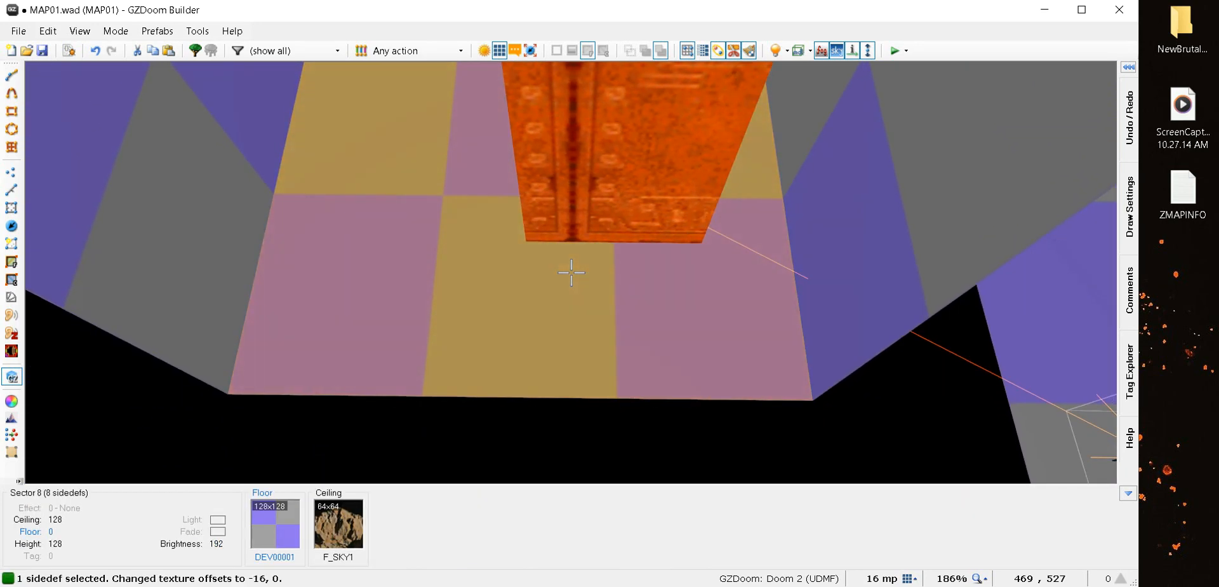
{"action": "key", "text": "Right"}
{"action": "left_click", "coordinate": [571, 272]}
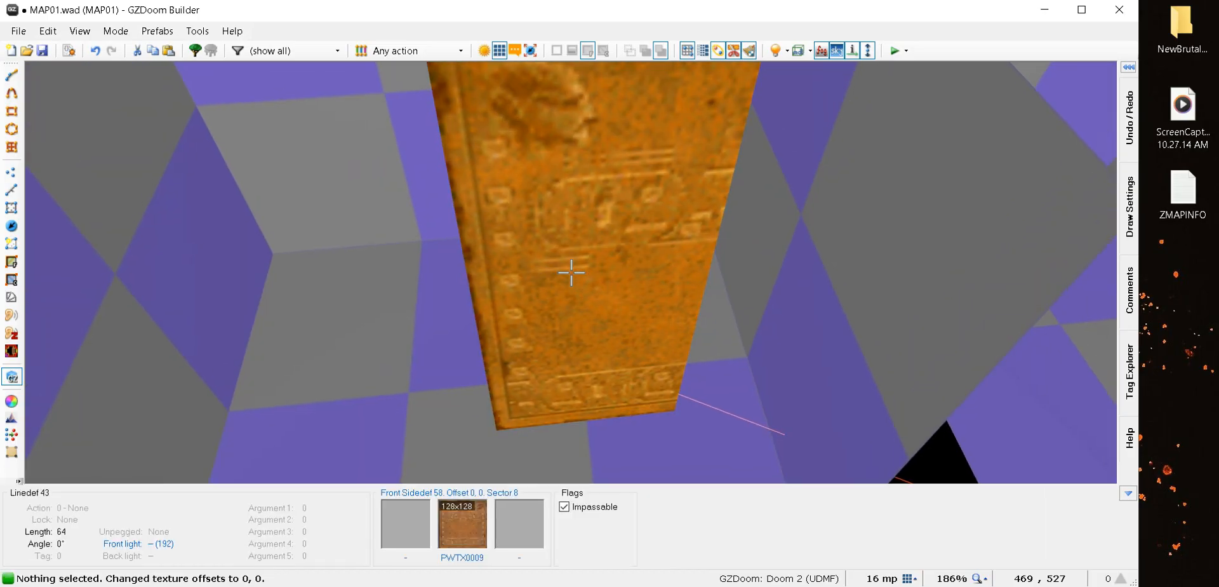
Set the texture offsets of the southern pillar's west face to -64, 0
{"action": "key", "text": "s"}
{"action": "key", "text": "w"}
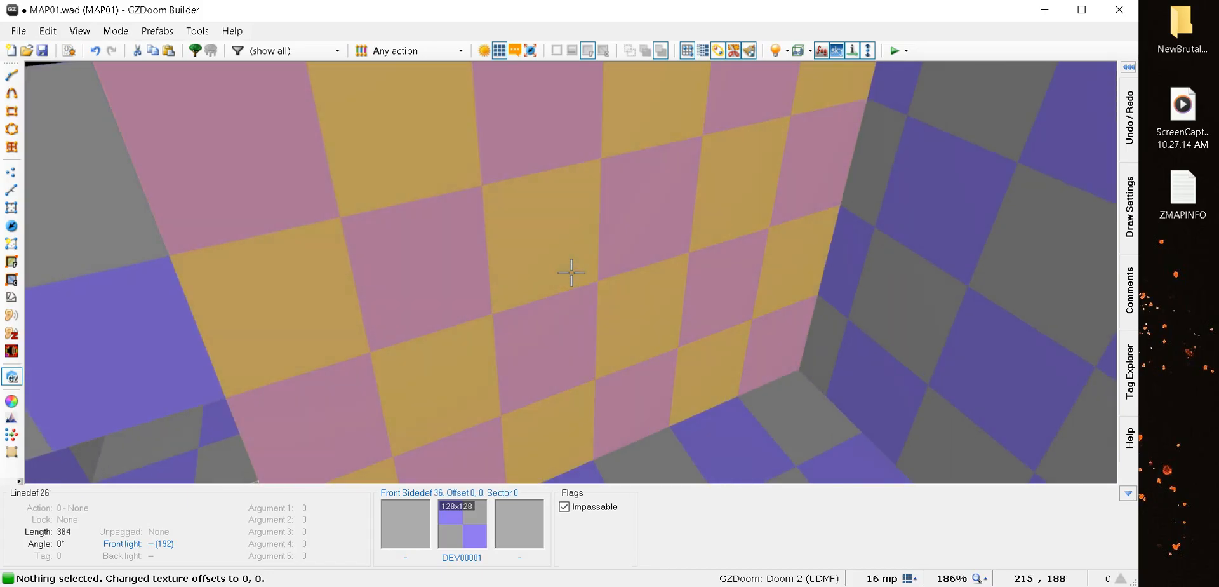
{"action": "key", "text": "w"}
{"action": "key", "text": "s"}
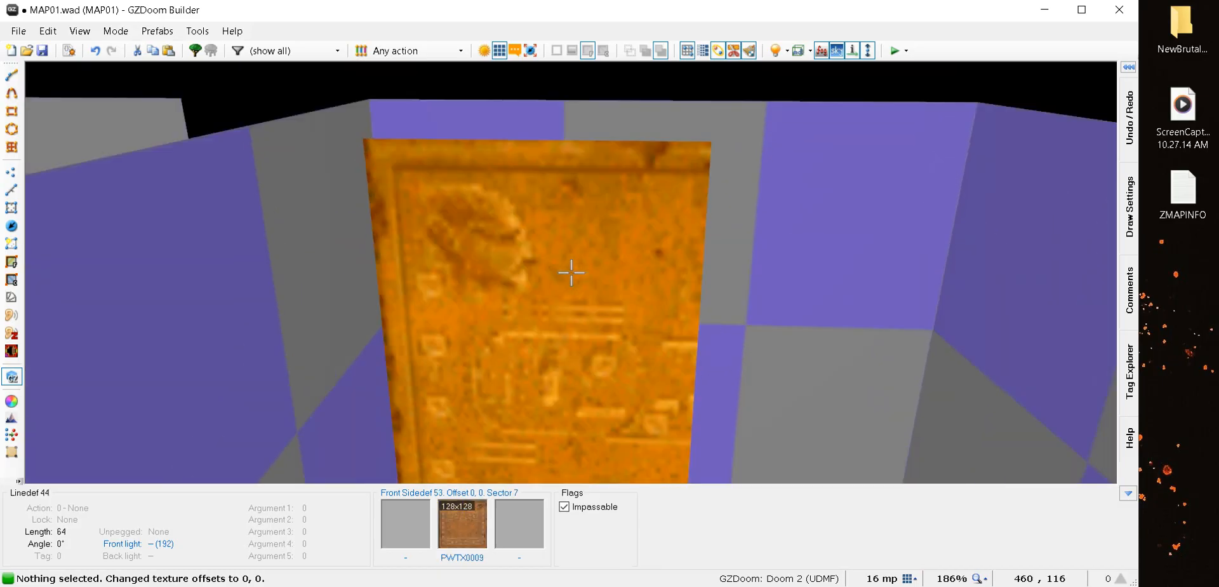
{"action": "key", "text": "Left"}
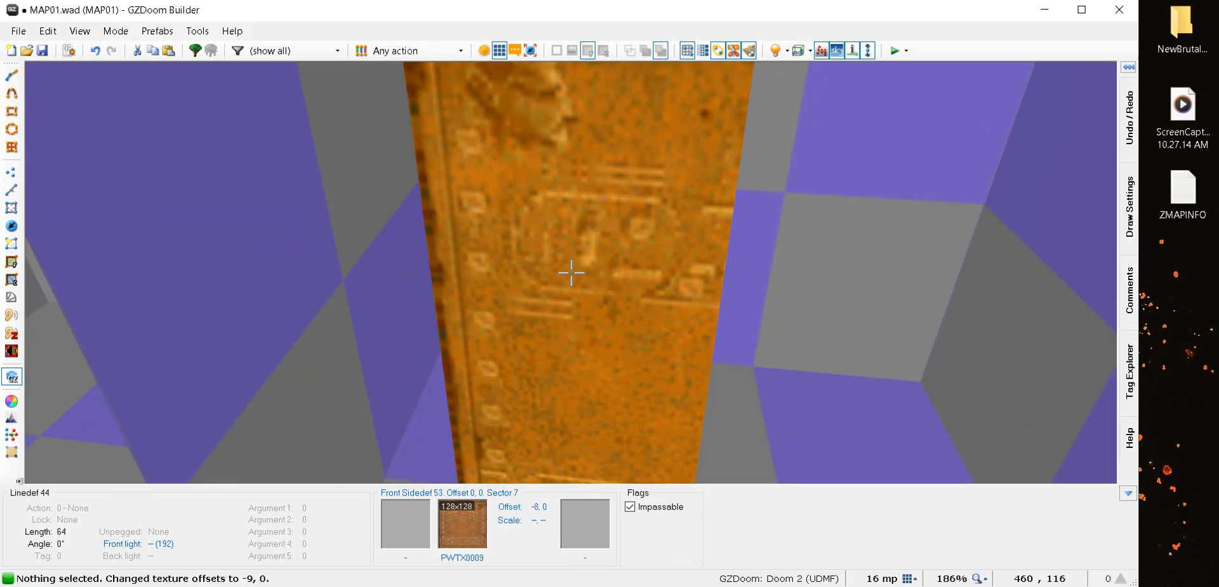
{"action": "key", "text": "Right"}
{"action": "key", "text": "Right"}
{"action": "key", "text": "Right"}
{"action": "key", "text": "Right"}
{"action": "key", "text": "Right"}
{"action": "key", "text": "Right"}
{"action": "key", "text": "Right"}
{"action": "left_click", "coordinate": [571, 272]}
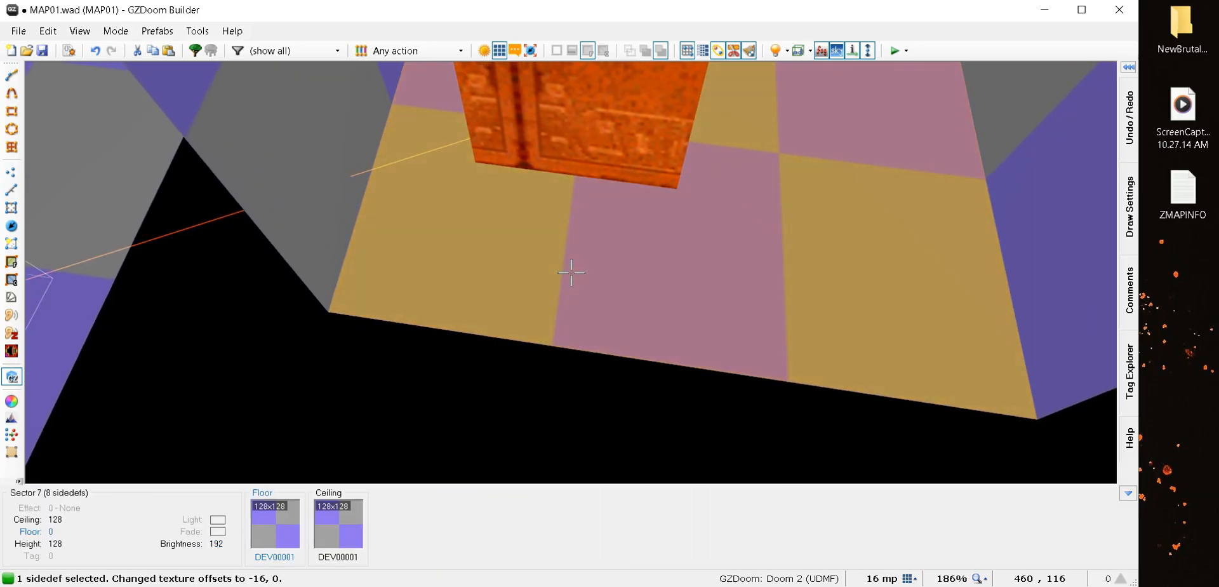
{"action": "key", "text": "Right"}
{"action": "key", "text": "Right"}
{"action": "key", "text": "Right"}
{"action": "key", "text": "Right"}
{"action": "key", "text": "Right"}
{"action": "key", "text": "Right"}
{"action": "key", "text": "Right"}
{"action": "key", "text": "Right"}
{"action": "key", "text": "Right"}
{"action": "key", "text": "Right"}
{"action": "key", "text": "Right"}
{"action": "key", "text": "Right"}
{"action": "key", "text": "Right"}
{"action": "key", "text": "Right"}
{"action": "key", "text": "Right"}
{"action": "key", "text": "Right"}
{"action": "key", "text": "Right"}
{"action": "key", "text": "Right"}
{"action": "key", "text": "Right"}
{"action": "key", "text": "Right"}
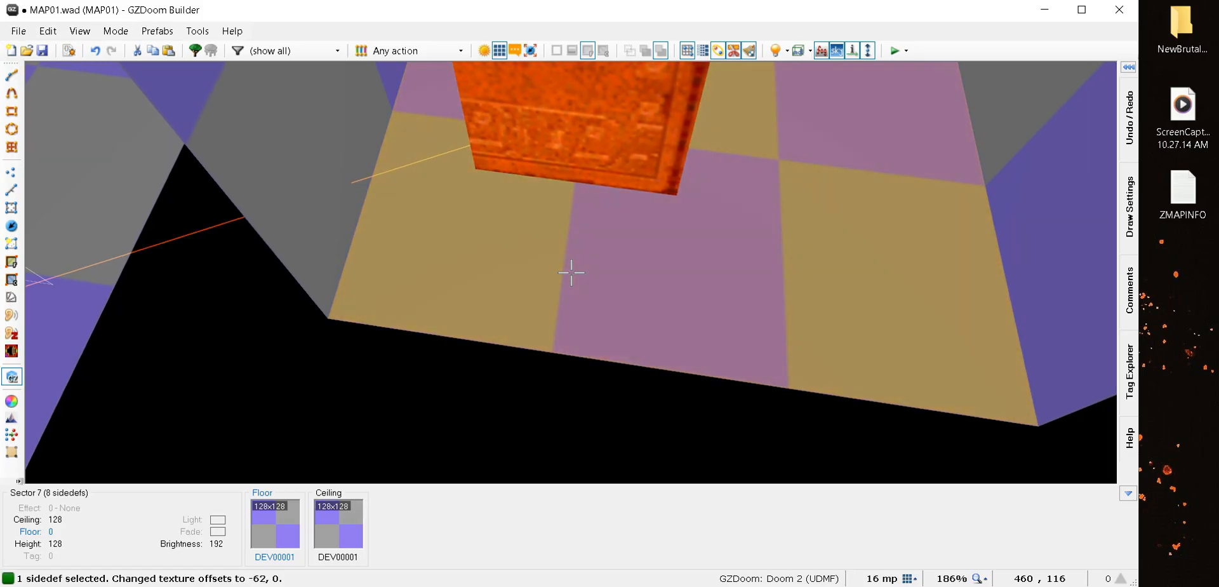
{"action": "key", "text": "Right"}
{"action": "key", "text": "Right"}
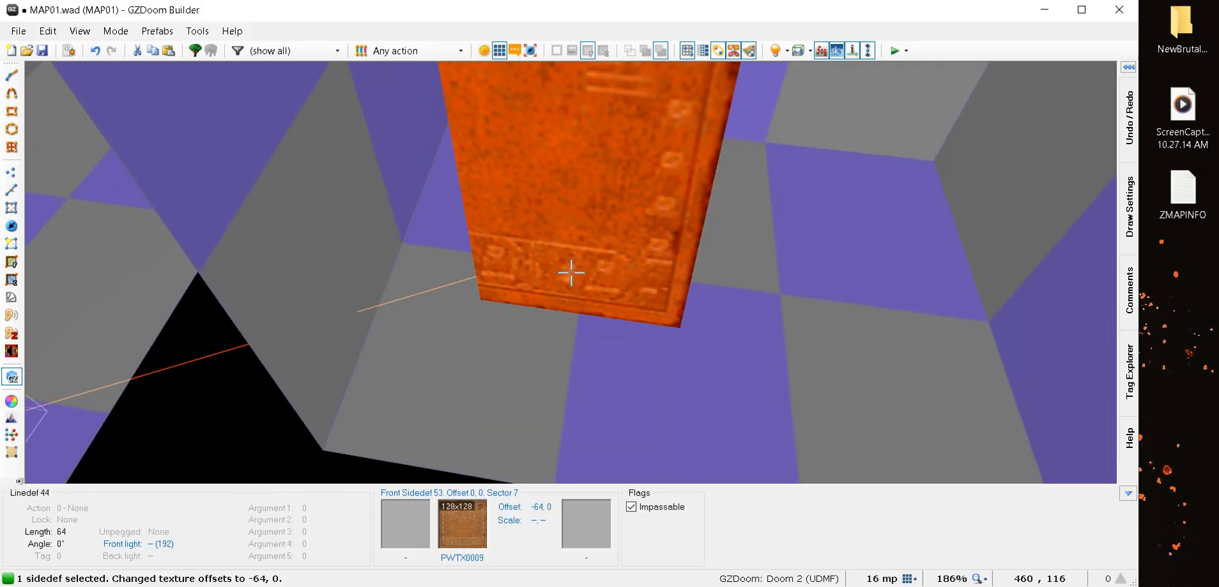
{"action": "left_click", "coordinate": [571, 272]}
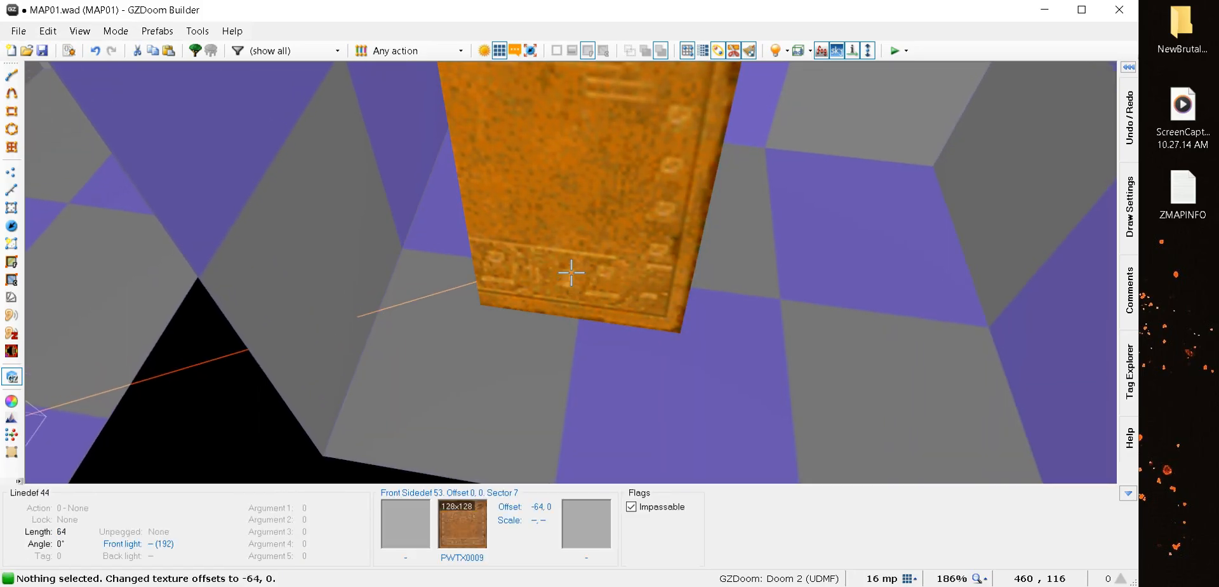
Set the texture offsets of the southern pillar's east face to 0, 0
{"action": "key", "text": "e"}
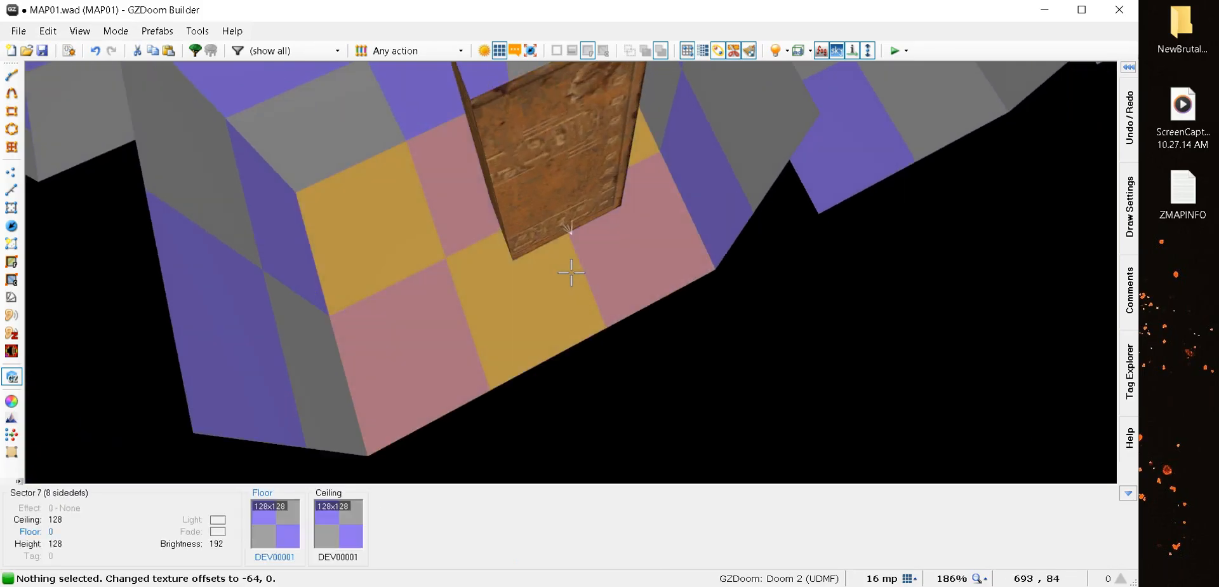
{"action": "key", "text": "e"}
{"action": "key", "text": "d"}
{"action": "left_click", "coordinate": [571, 272]}
{"action": "key", "text": "e"}
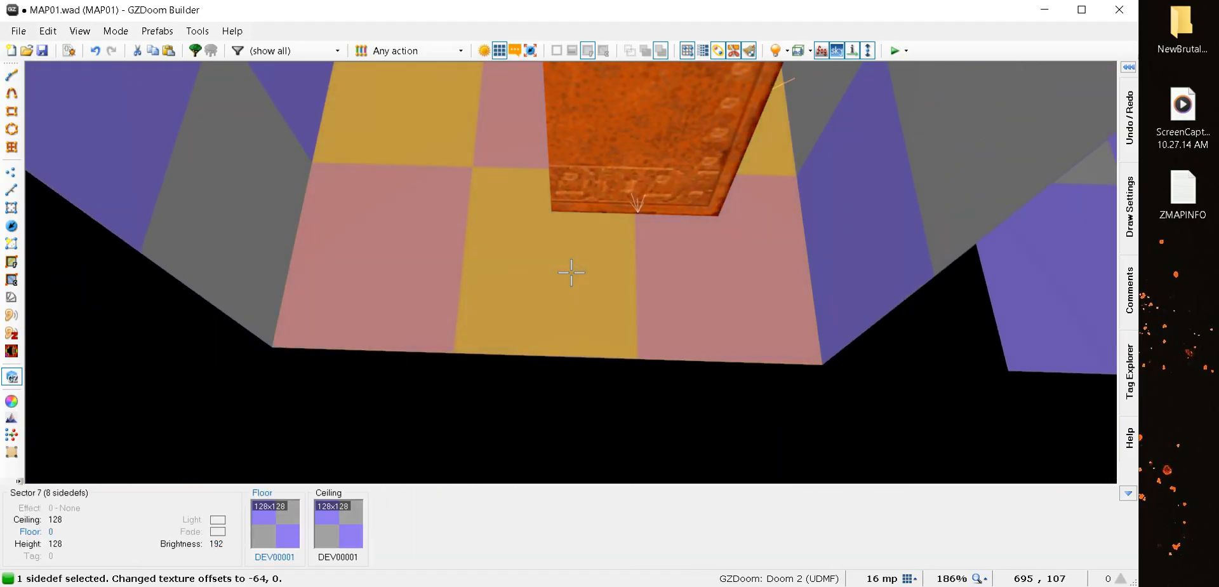
{"action": "key", "text": "Left"}
{"action": "key", "text": "Left"}
{"action": "key", "text": "Left"}
{"action": "key", "text": "Left"}
{"action": "key", "text": "Left"}
{"action": "key", "text": "Left"}
{"action": "key", "text": "Left"}
{"action": "key", "text": "Left"}
{"action": "key", "text": "Left"}
{"action": "key", "text": "Left"}
{"action": "key", "text": "Left"}
{"action": "key", "text": "Left"}
{"action": "key", "text": "Left"}
{"action": "key", "text": "Left"}
{"action": "key", "text": "Left"}
{"action": "key", "text": "Left"}
{"action": "key", "text": "Left"}
{"action": "key", "text": "Left"}
{"action": "key", "text": "Left"}
{"action": "key", "text": "Left"}
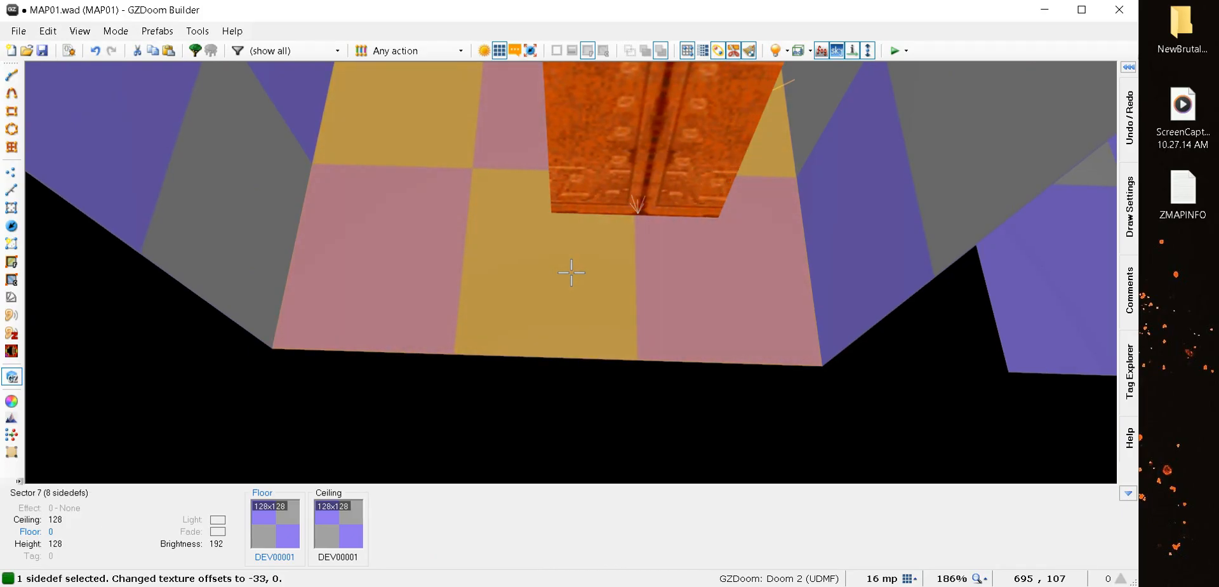
{"action": "key", "text": "Left"}
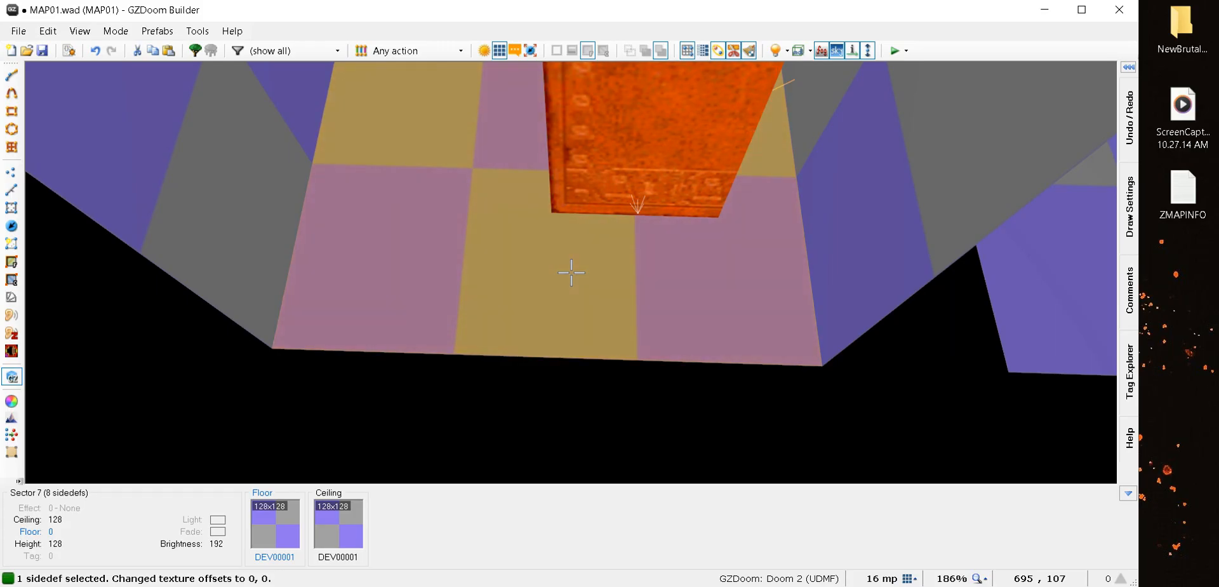
{"action": "key", "text": "c"}
{"action": "key", "text": "d"}
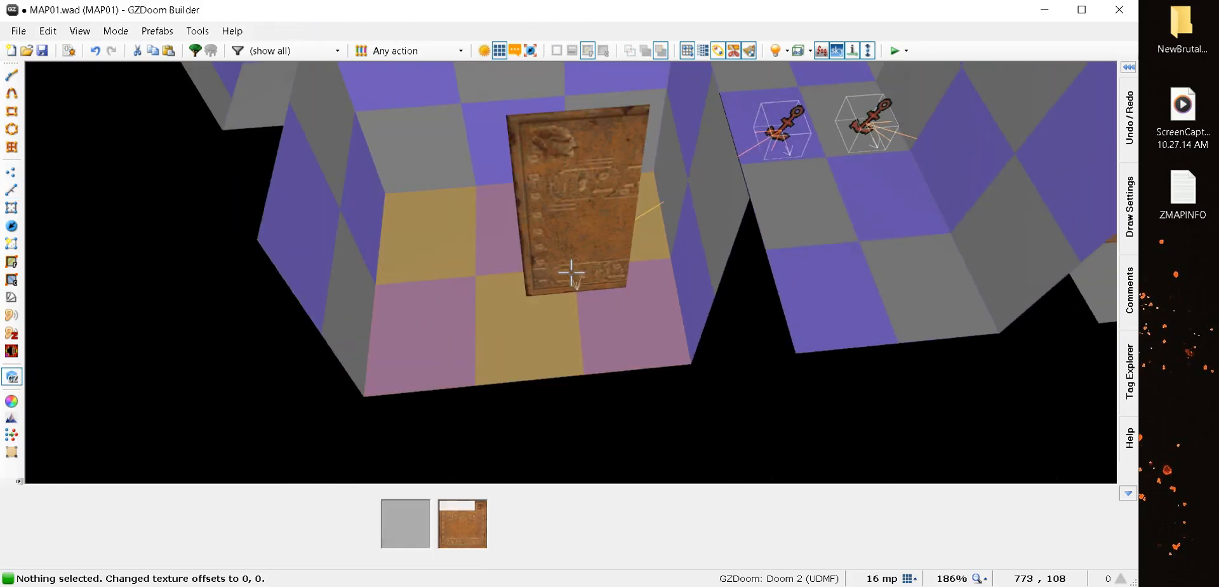
Set the texture offsets of the northern pillar's east face to -64, 0
{"action": "key", "text": "e"}
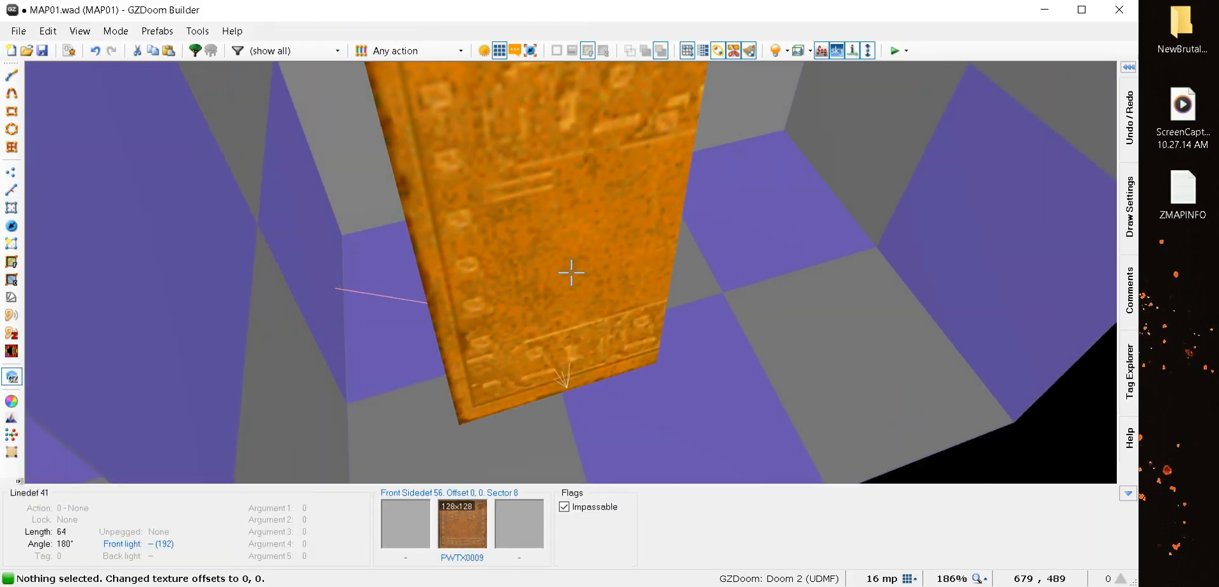
{"action": "left_click", "coordinate": [571, 273]}
{"action": "key", "text": "Right"}
{"action": "key", "text": "Right"}
{"action": "key", "text": "Right"}
{"action": "key", "text": "Right"}
{"action": "key", "text": "Right"}
{"action": "key", "text": "Right"}
{"action": "key", "text": "Right"}
{"action": "key", "text": "Right"}
{"action": "key", "text": "Right"}
{"action": "key", "text": "Right"}
{"action": "key", "text": "Right"}
{"action": "key", "text": "Right"}
{"action": "key", "text": "Right"}
{"action": "key", "text": "Right"}
{"action": "key", "text": "Right"}
{"action": "key", "text": "Right"}
{"action": "key", "text": "Right"}
{"action": "key", "text": "Right"}
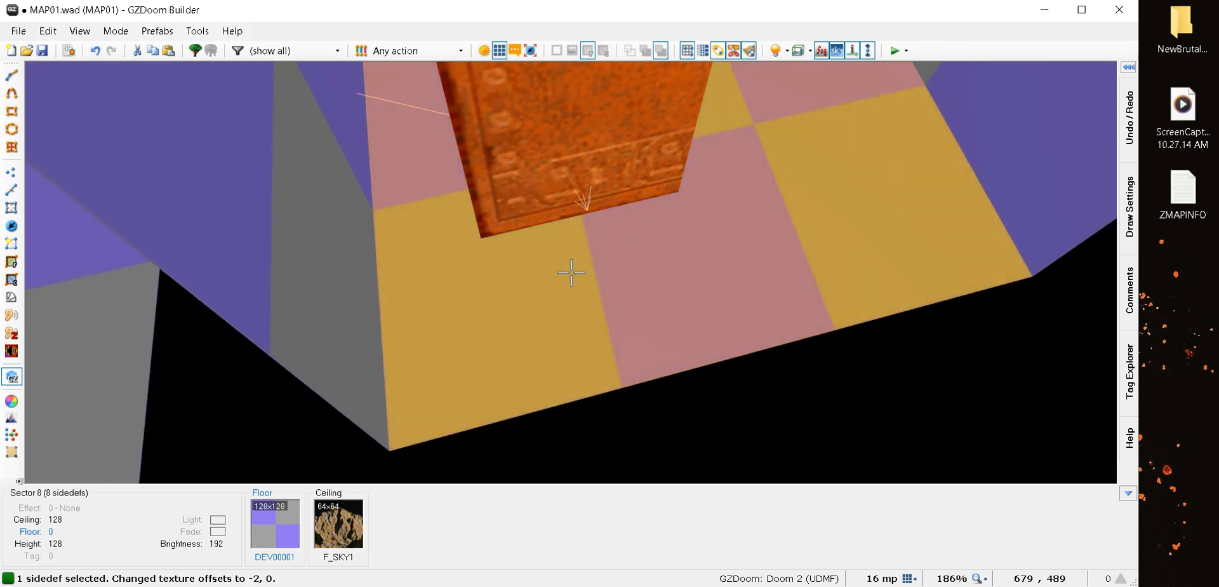
{"action": "key", "text": "Right"}
{"action": "key", "text": "Right"}
{"action": "key", "text": "Right"}
{"action": "key", "text": "Right"}
{"action": "key", "text": "Right"}
{"action": "key", "text": "Right"}
{"action": "key", "text": "Right"}
{"action": "key", "text": "Right"}
{"action": "key", "text": "Right"}
{"action": "key", "text": "Right"}
{"action": "key", "text": "Right"}
{"action": "key", "text": "Right"}
{"action": "key", "text": "Right"}
{"action": "key", "text": "Right"}
{"action": "key", "text": "Right"}
{"action": "key", "text": "Right"}
{"action": "key", "text": "Right"}
{"action": "key", "text": "Right"}
{"action": "key", "text": "Right"}
{"action": "key", "text": "Right"}
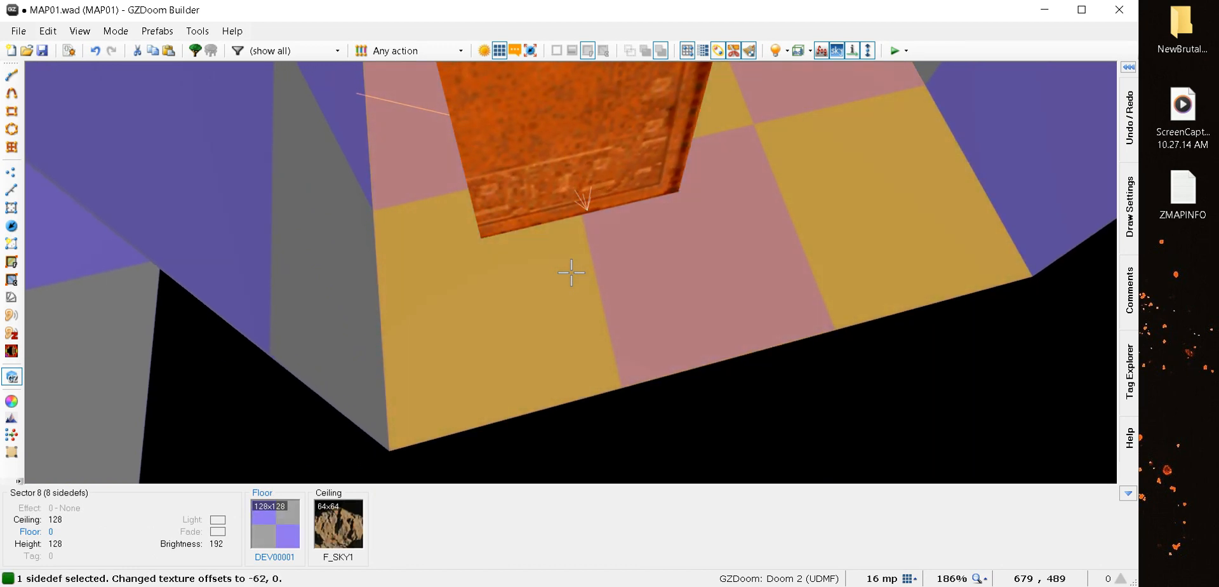
{"action": "key", "text": "w"}
{"action": "key", "text": "w"}
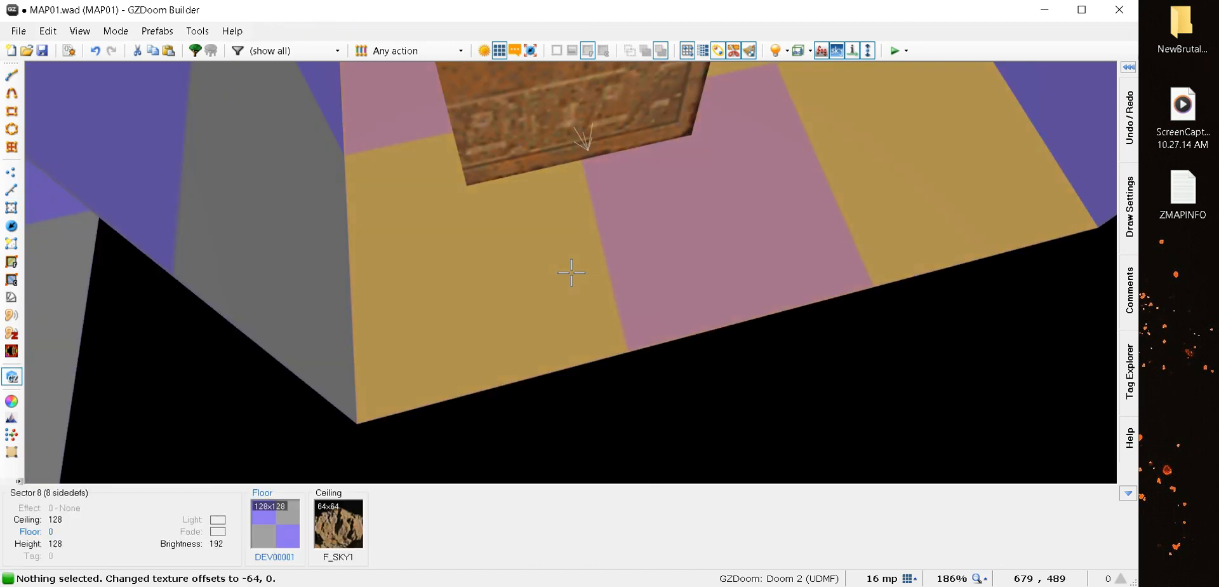
{"action": "key", "text": "e"}
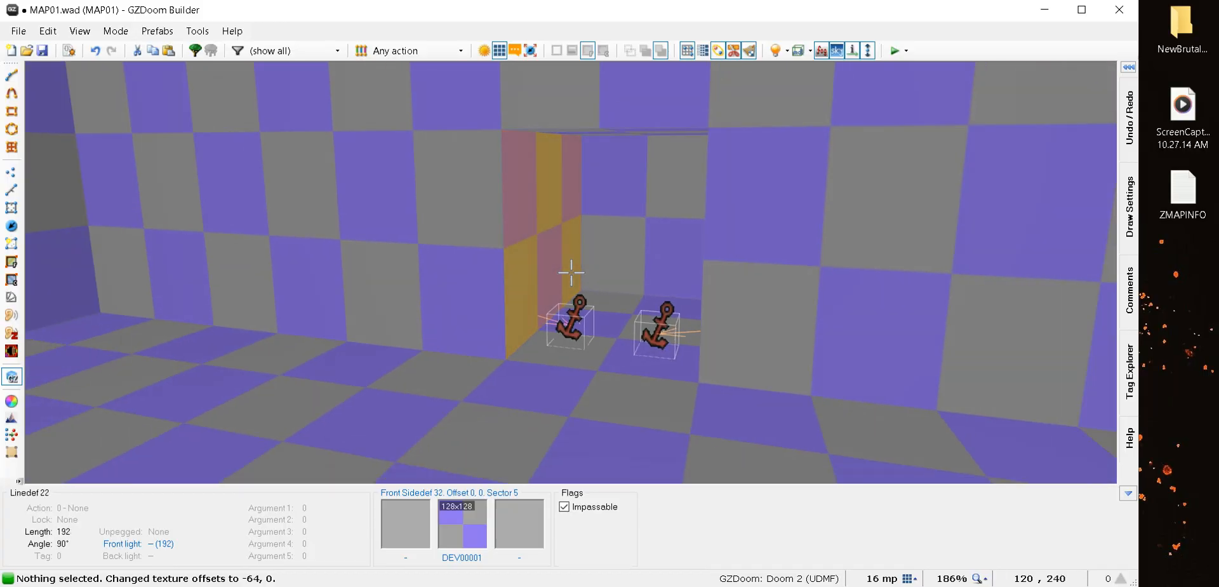
Test-run the map in the game and open the double door in the eastern alcove
{"action": "key", "text": "w"}
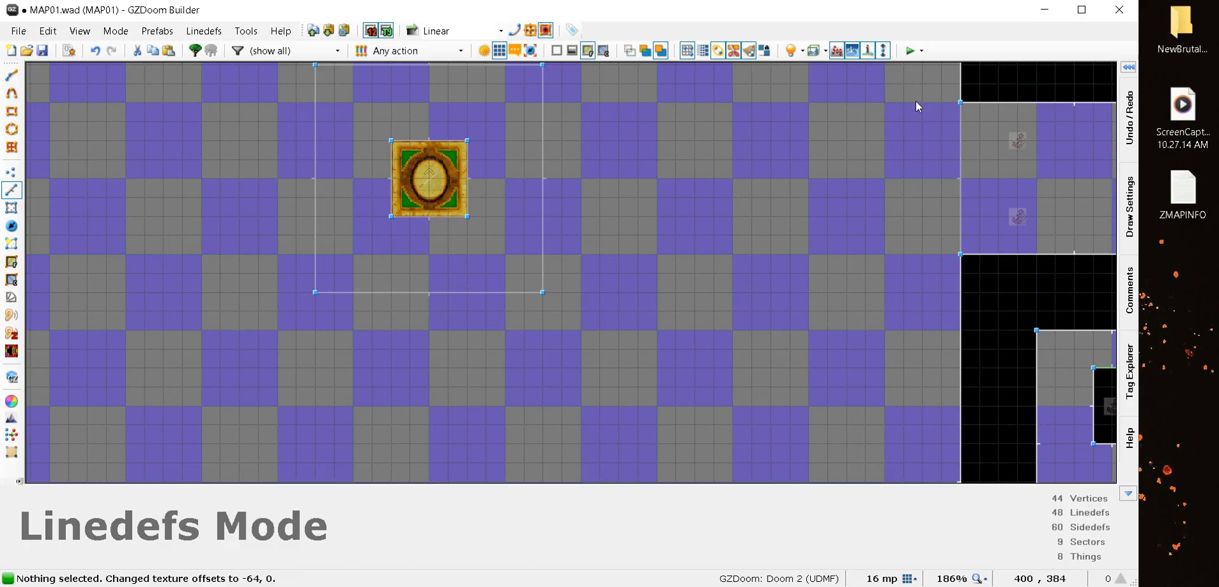
{"action": "left_click", "coordinate": [911, 50]}
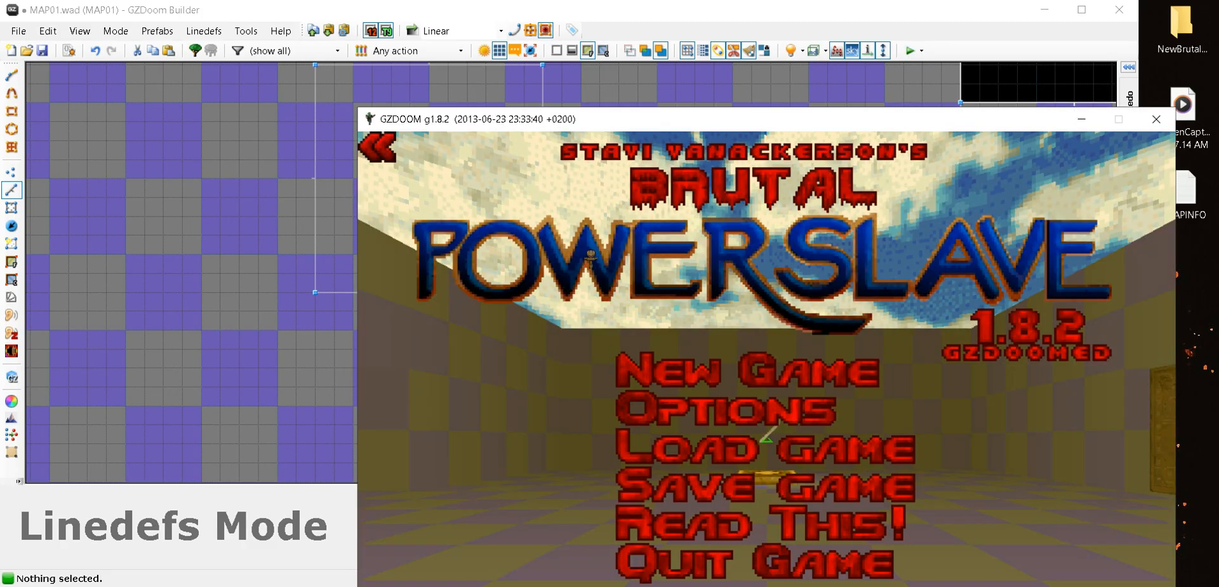
{"action": "left_click_drag", "start_coordinate": [770, 129], "coordinate": [570, 20]}
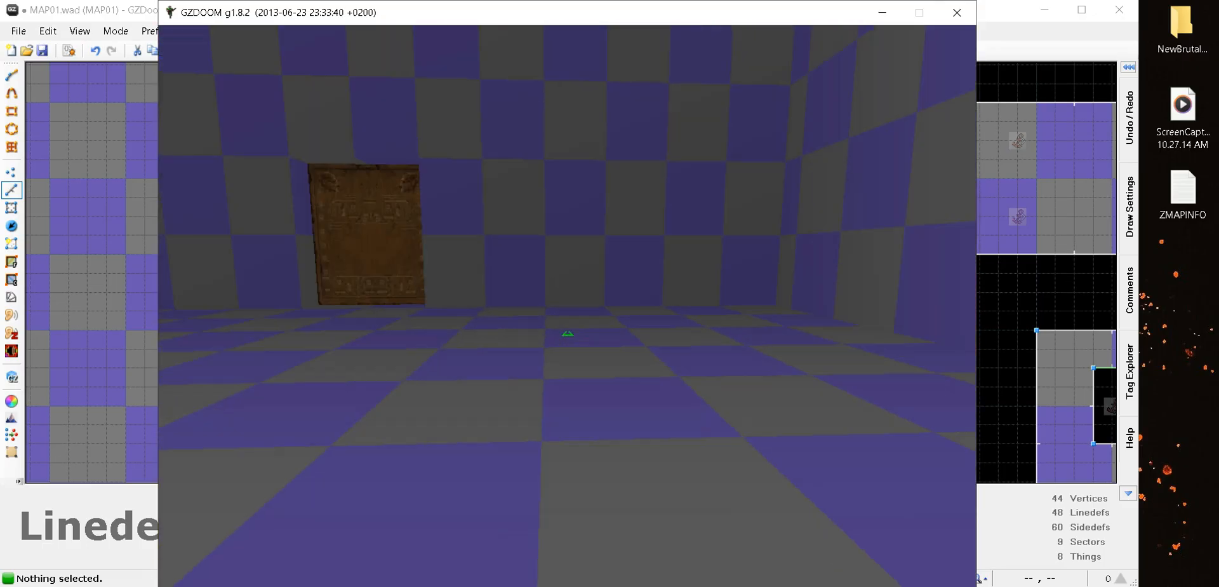
{"action": "key", "text": "w"}
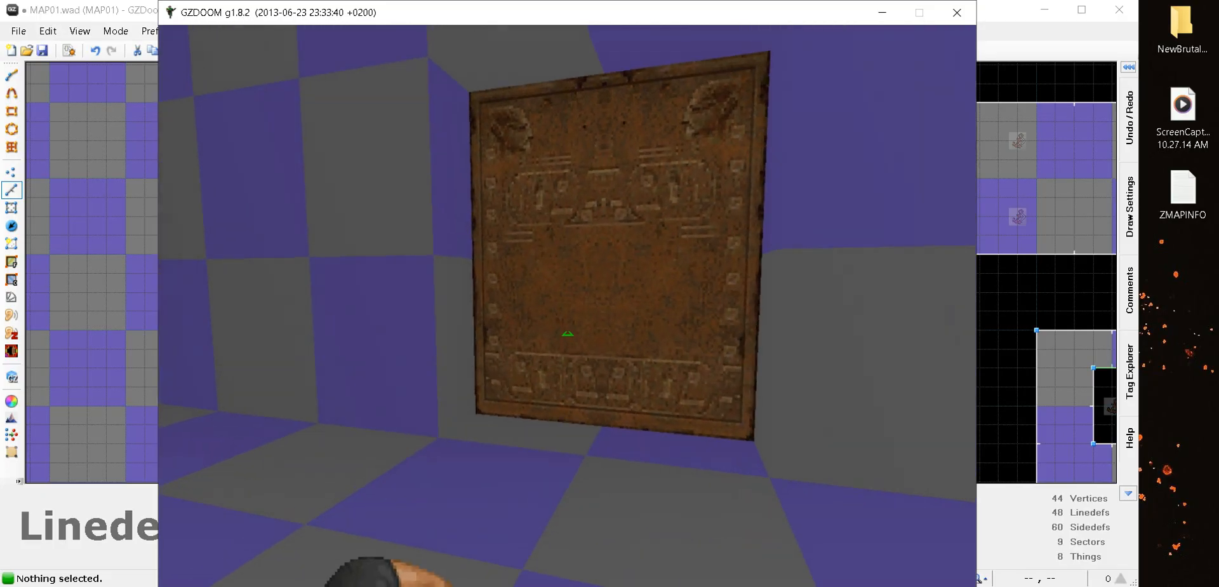
{"action": "key", "text": "e"}
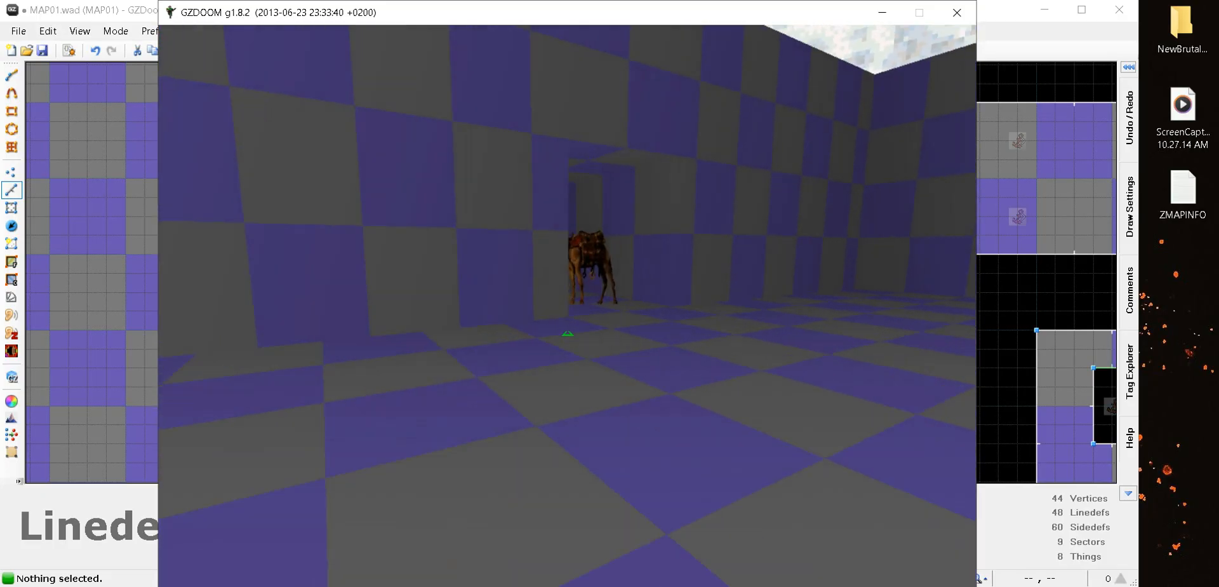
Quit the test game and return to the map editor
{"action": "key", "text": "Escape"}
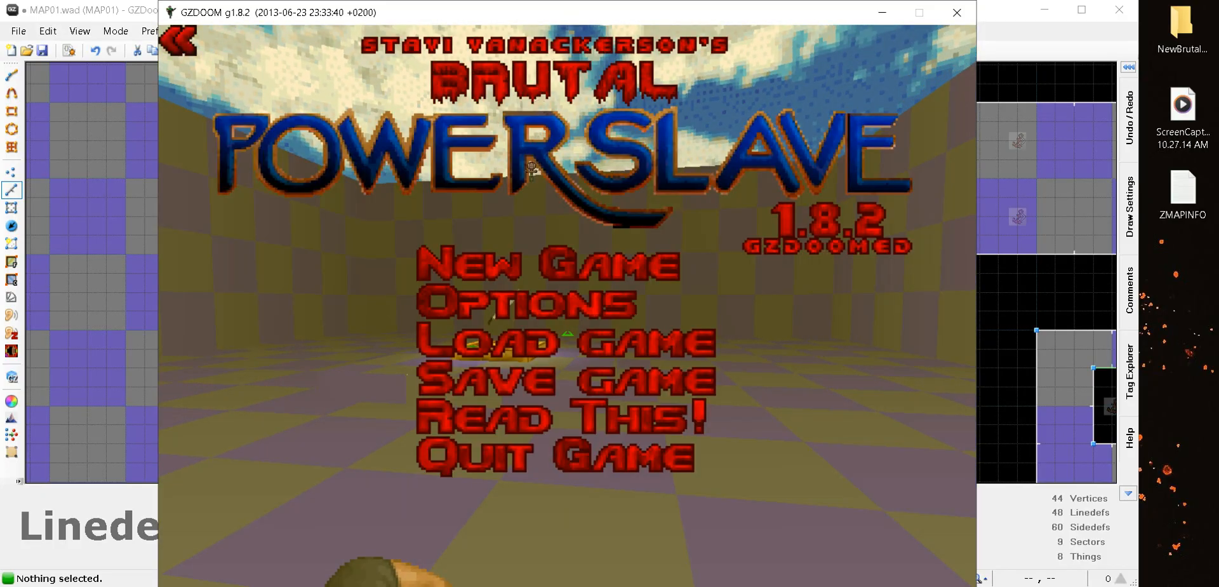
{"action": "key", "text": "Up"}
{"action": "key", "text": "Return"}
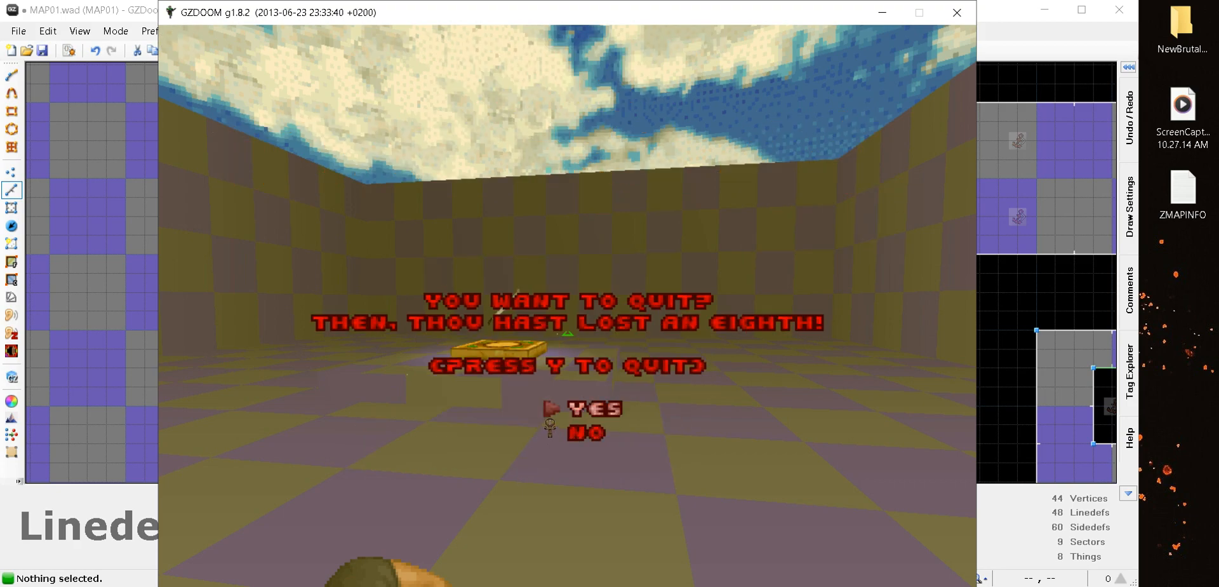
{"action": "key", "text": "y"}
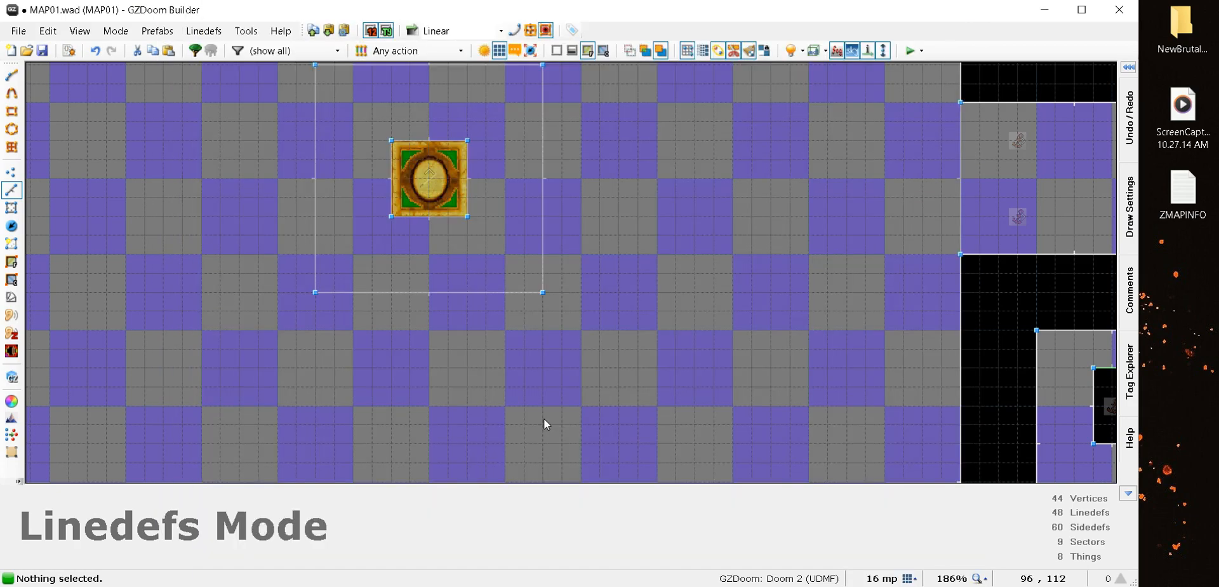
Draw a 32 by 128 rectangular sector across the eastern alcove, enclosing the two polyobject start spots
{"action": "scroll", "coordinate": [544, 418], "scroll_direction": "down", "scroll_amount": 5}
{"action": "scroll", "coordinate": [686, 400], "scroll_direction": "up", "scroll_amount": 3}
{"action": "scroll", "coordinate": [513, 292], "scroll_direction": "down", "scroll_amount": 3}
{"action": "scroll", "coordinate": [591, 395], "scroll_direction": "up", "scroll_amount": 3}
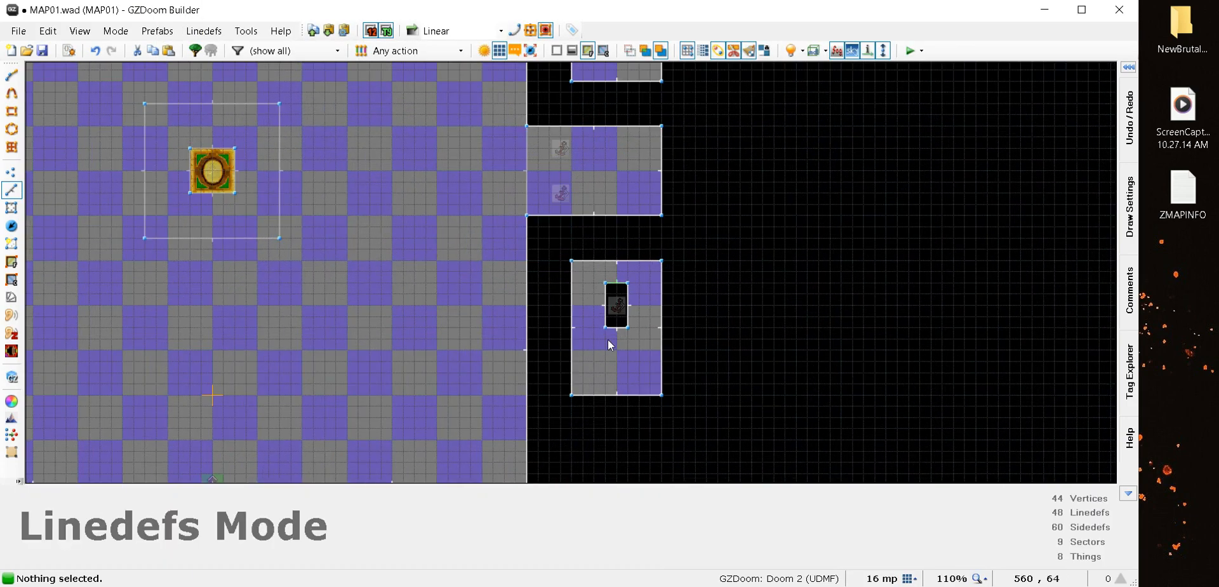
{"action": "scroll", "coordinate": [571, 184], "scroll_direction": "up", "scroll_amount": 3}
{"action": "scroll", "coordinate": [449, 247], "scroll_direction": "down", "scroll_amount": 1}
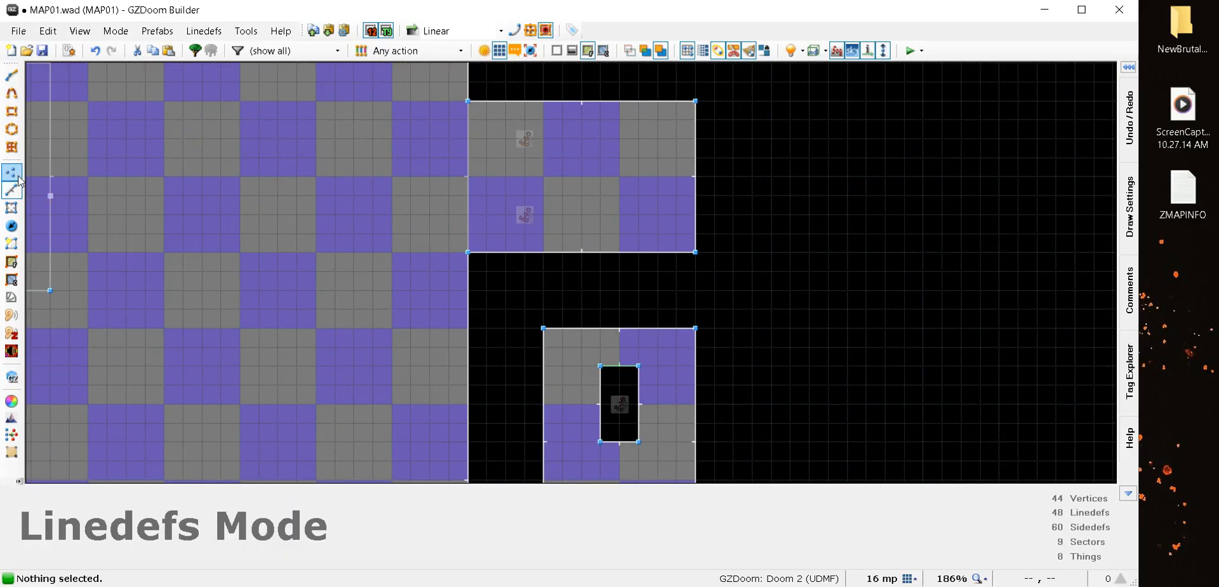
{"action": "scroll", "coordinate": [508, 130], "scroll_direction": "up", "scroll_amount": 2}
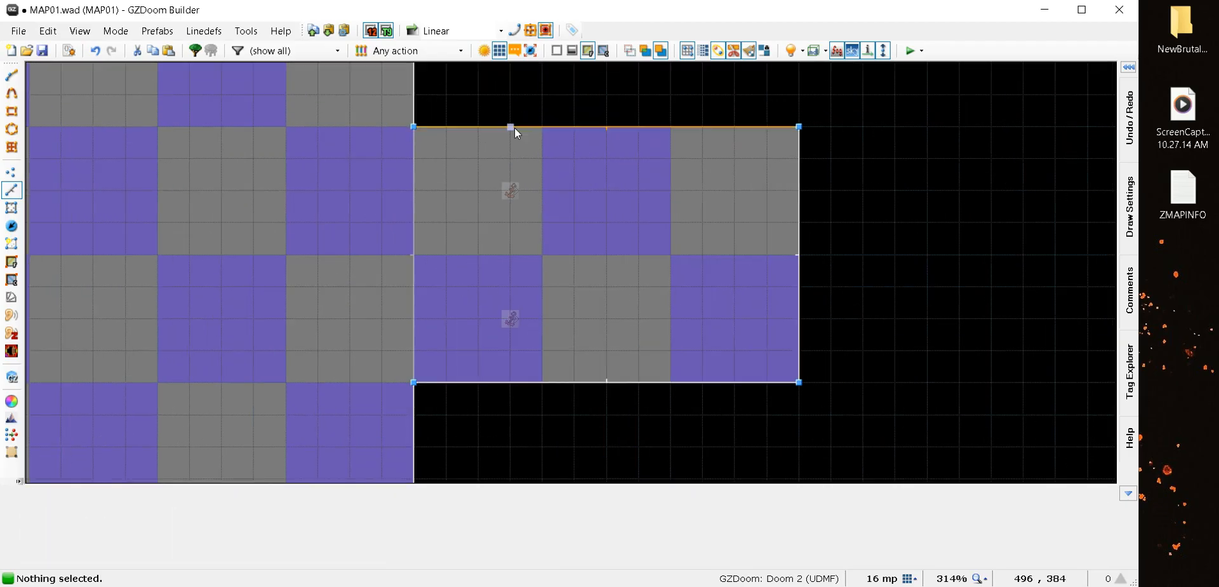
{"action": "key", "text": "d"}
{"action": "left_click", "coordinate": [480, 141]}
{"action": "scroll", "coordinate": [481, 143], "scroll_direction": "down", "scroll_amount": 3}
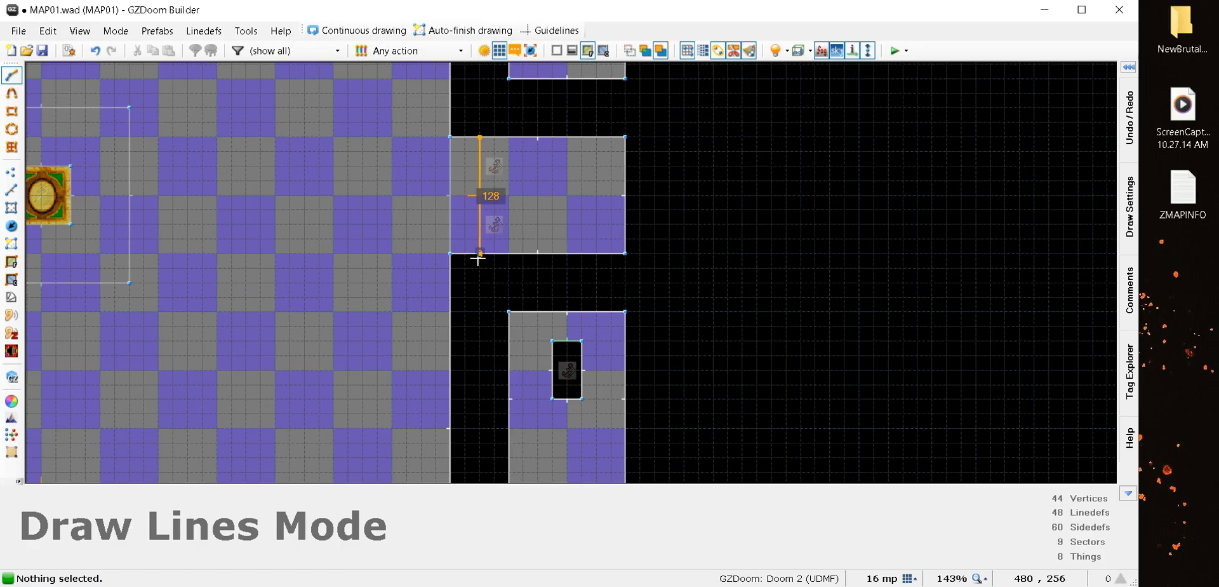
{"action": "left_click", "coordinate": [480, 255]}
{"action": "left_click", "coordinate": [509, 253]}
{"action": "left_click", "coordinate": [509, 138]}
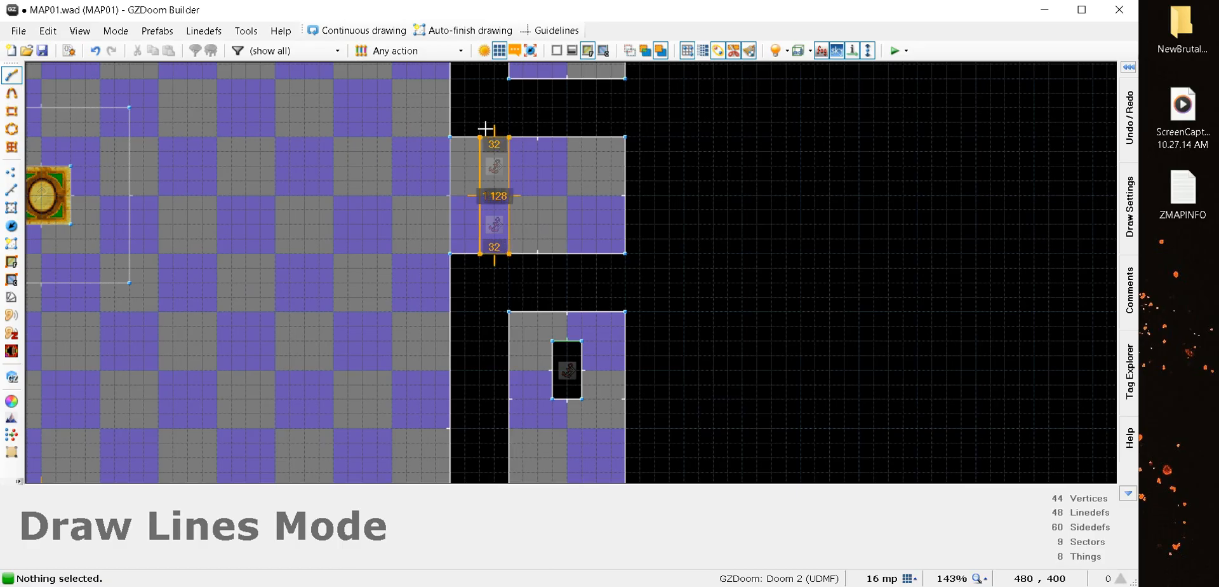
{"action": "left_click", "coordinate": [480, 137]}
{"action": "scroll", "coordinate": [478, 240], "scroll_direction": "down", "scroll_amount": 2}
{"action": "scroll", "coordinate": [478, 242], "scroll_direction": "up", "scroll_amount": 3}
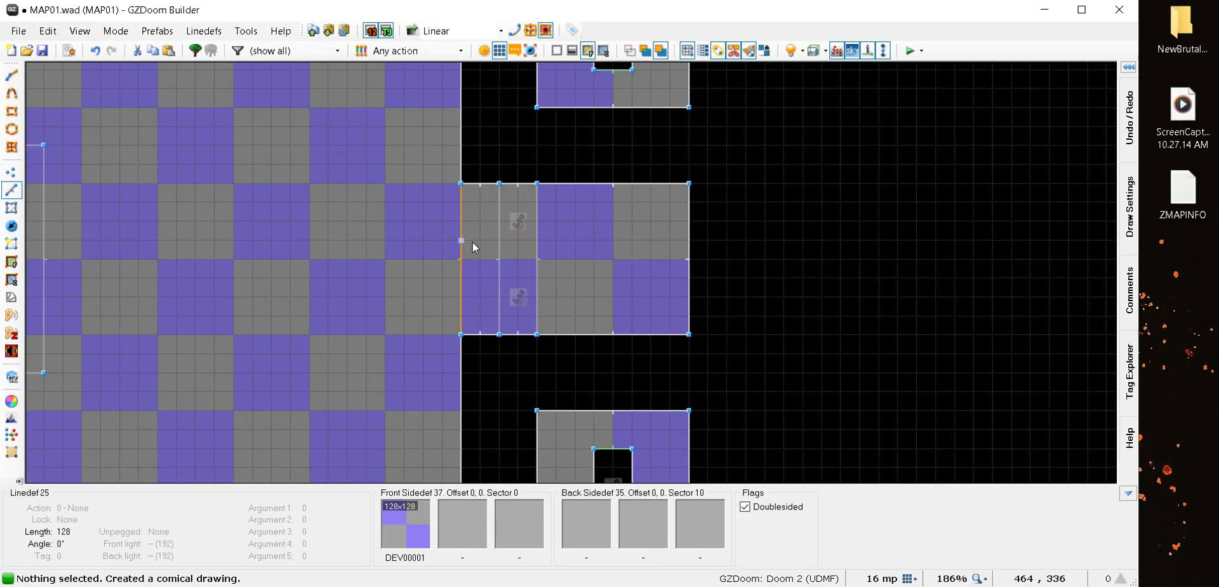
Assign PWTX011 as the floor texture of the new door strip in visual mode
{"action": "key", "text": "q"}
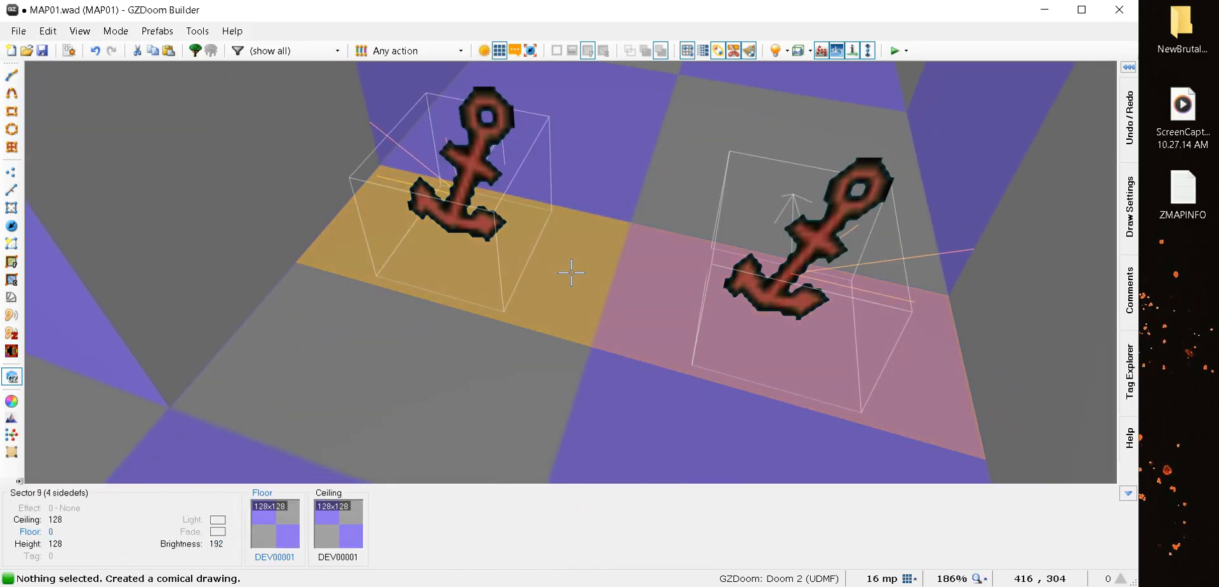
{"action": "left_click", "coordinate": [571, 272]}
{"action": "right_click", "coordinate": [572, 273]}
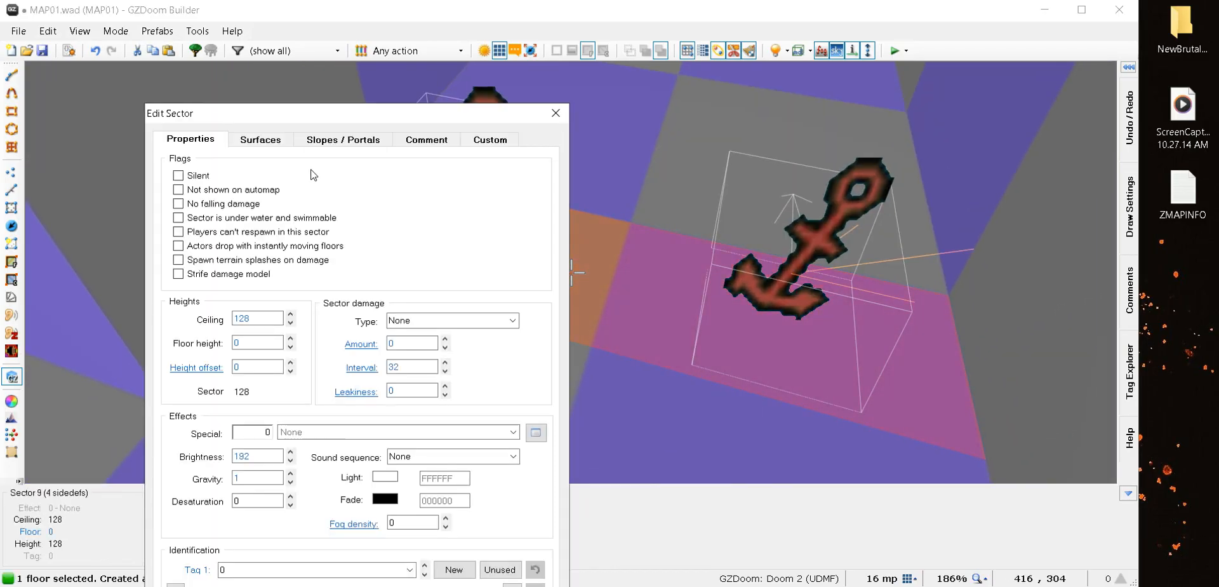
{"action": "left_click", "coordinate": [278, 141]}
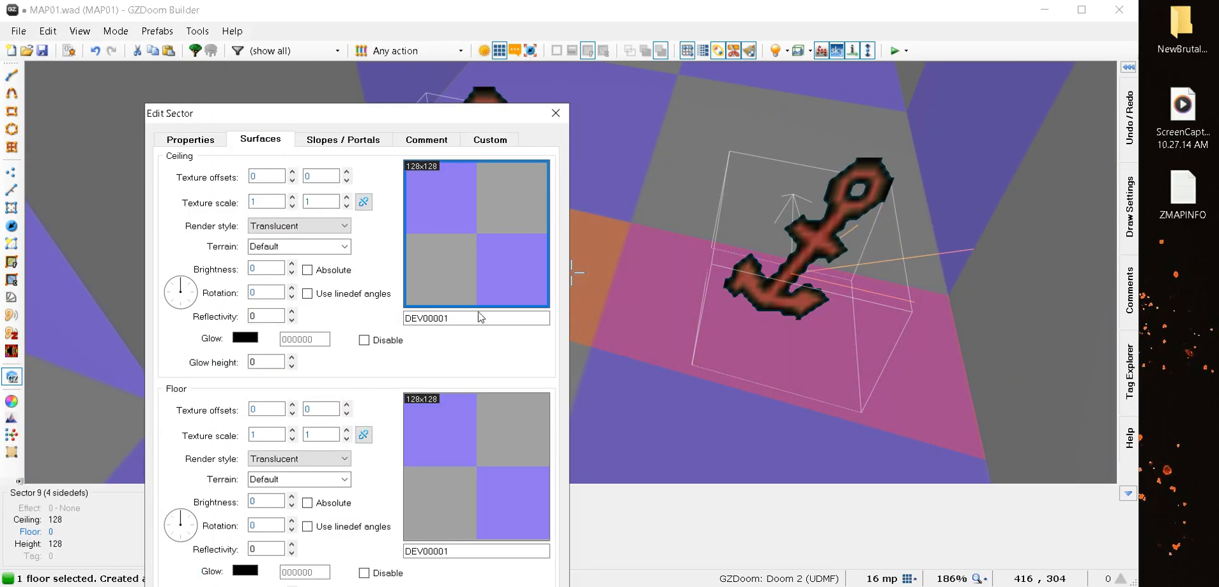
{"action": "left_click", "coordinate": [483, 550]}
{"action": "type", "text": "PWTX0"}
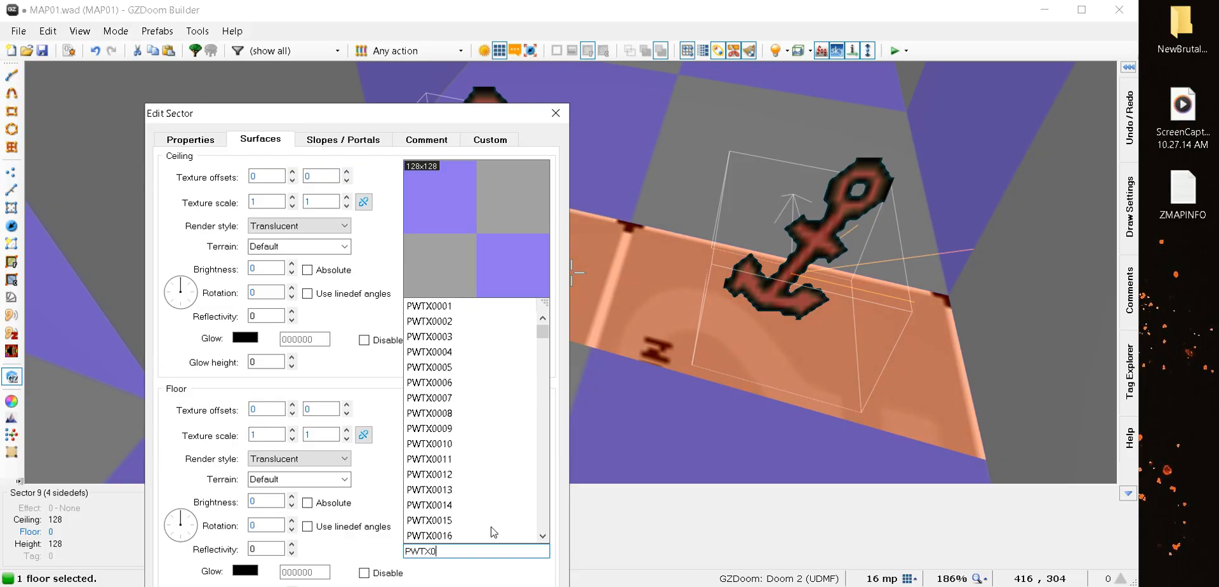
{"action": "type", "text": "11"}
{"action": "key", "text": "Return"}
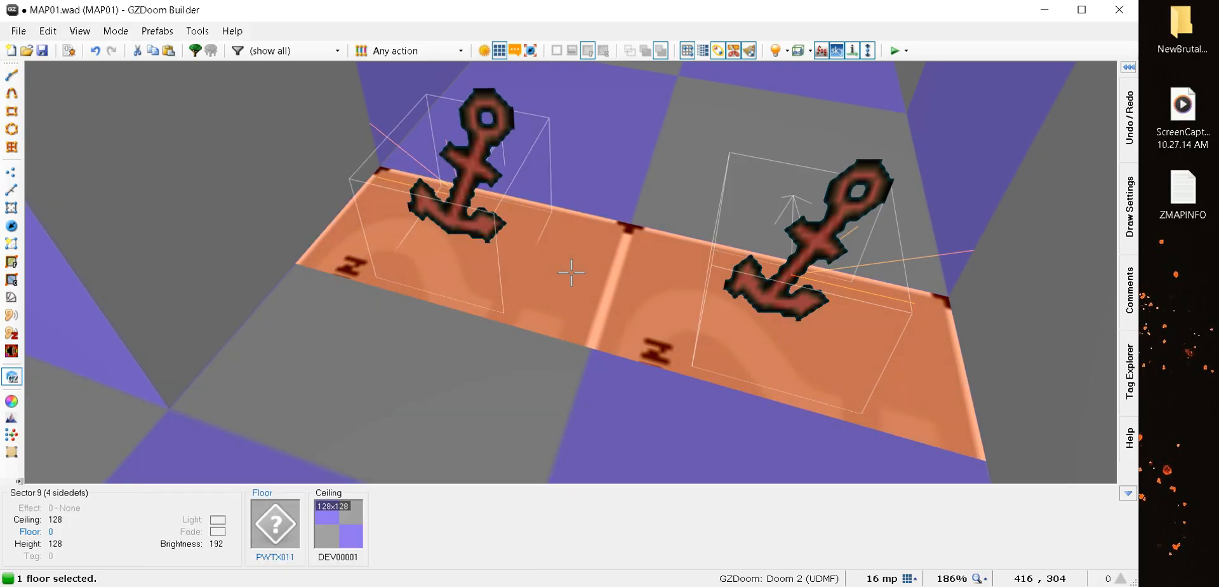
Set the door strip's floor texture to PWTX0011 in its sector properties
{"action": "right_click", "coordinate": [571, 273]}
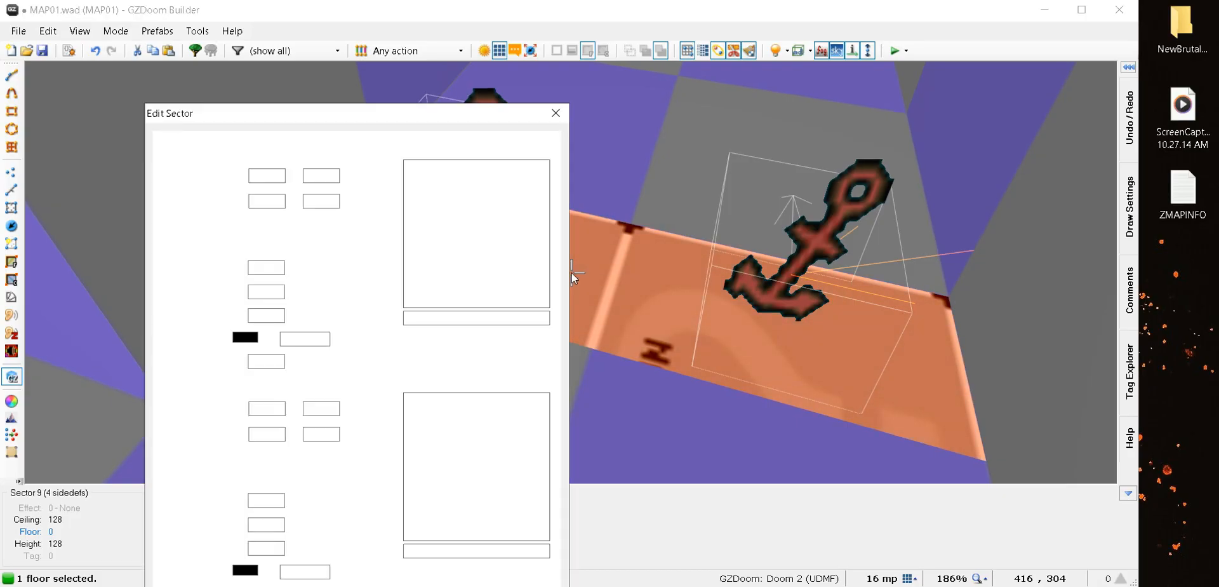
{"action": "double_click", "coordinate": [436, 550]}
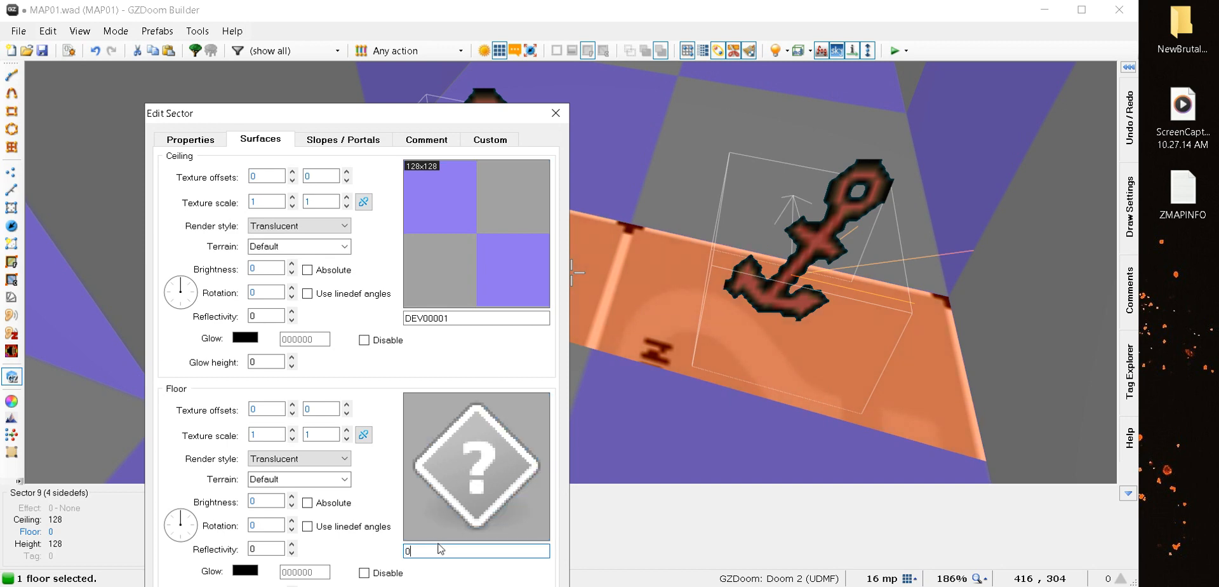
{"action": "type", "text": "0"}
{"action": "key", "text": "BackSpace"}
{"action": "type", "text": "PW"}
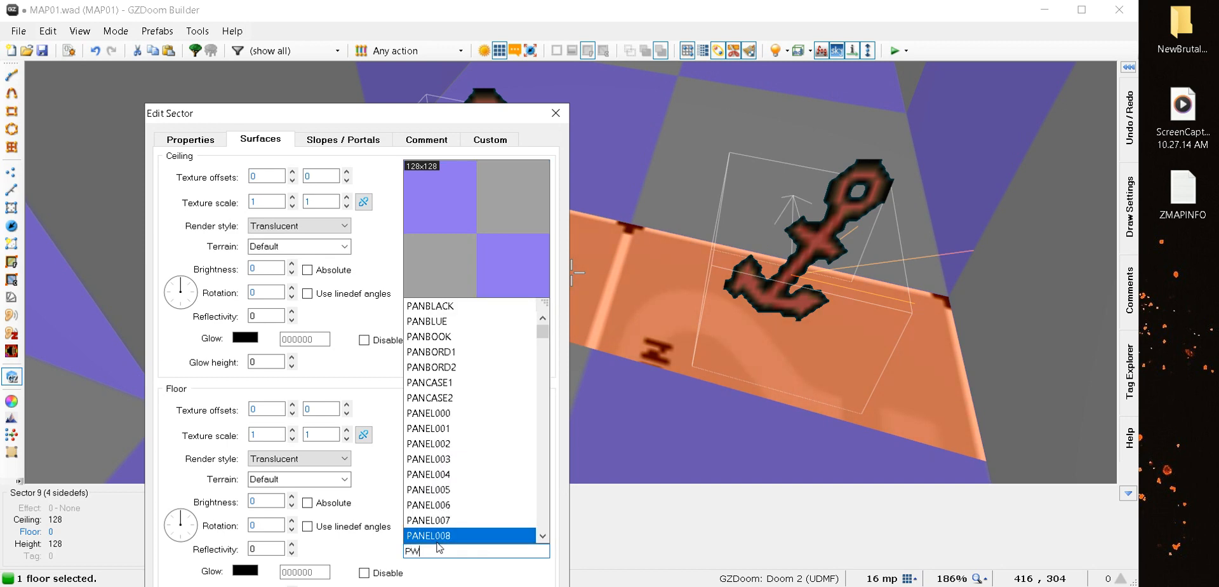
{"action": "type", "text": "TX0011"}
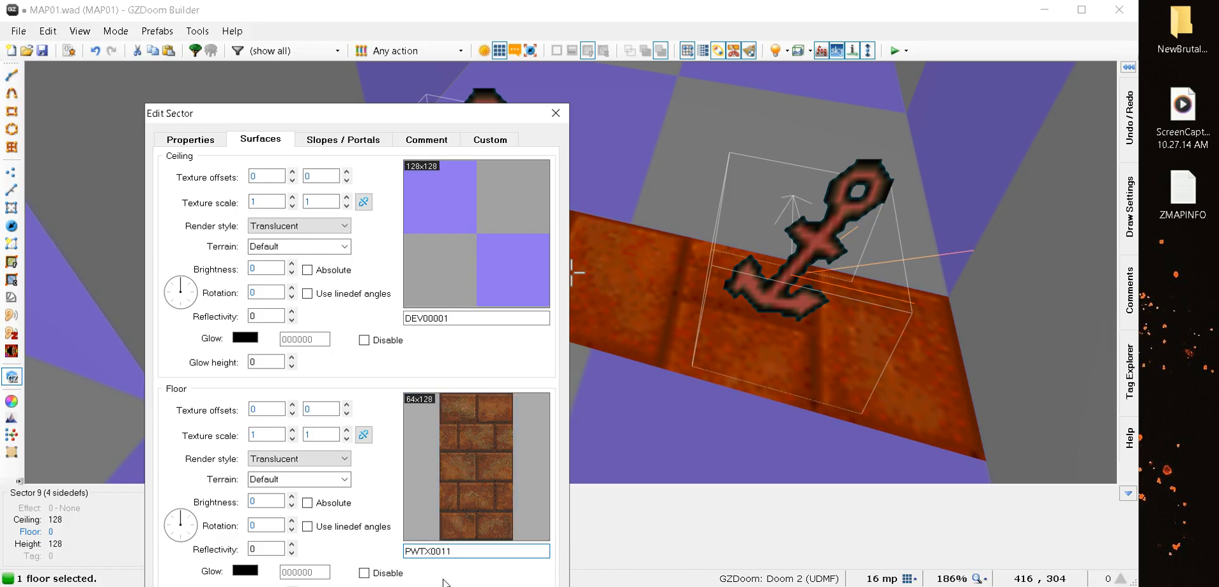
Browse the available flats and choose the carved PWTX0010 as the door strip's floor texture
{"action": "left_click", "coordinate": [480, 499]}
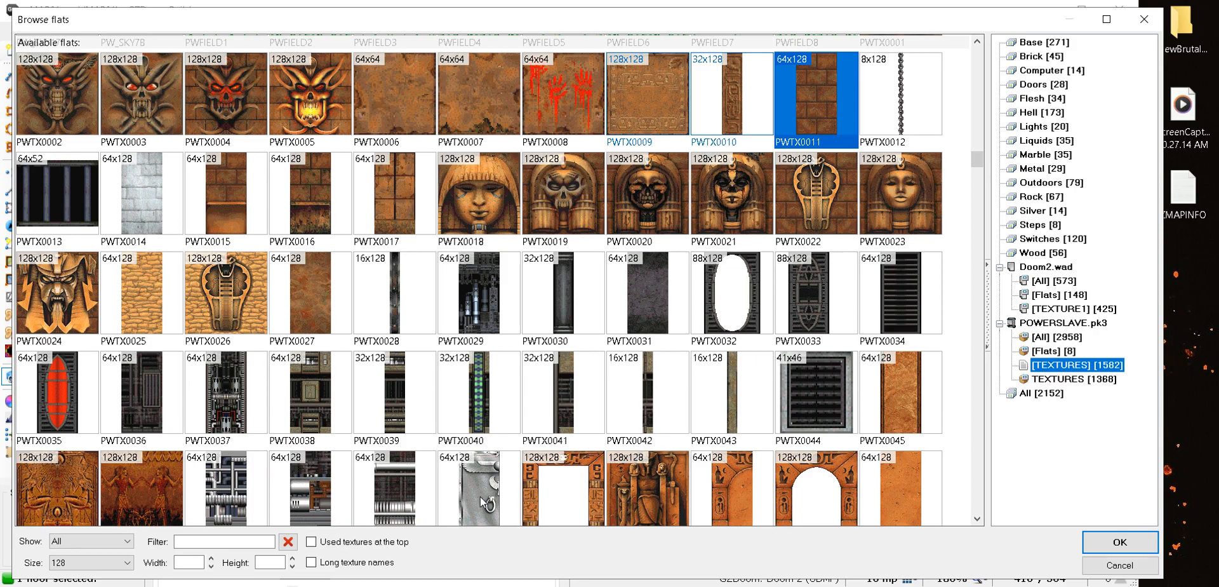
{"action": "scroll", "coordinate": [647, 269], "scroll_direction": "up", "scroll_amount": 1}
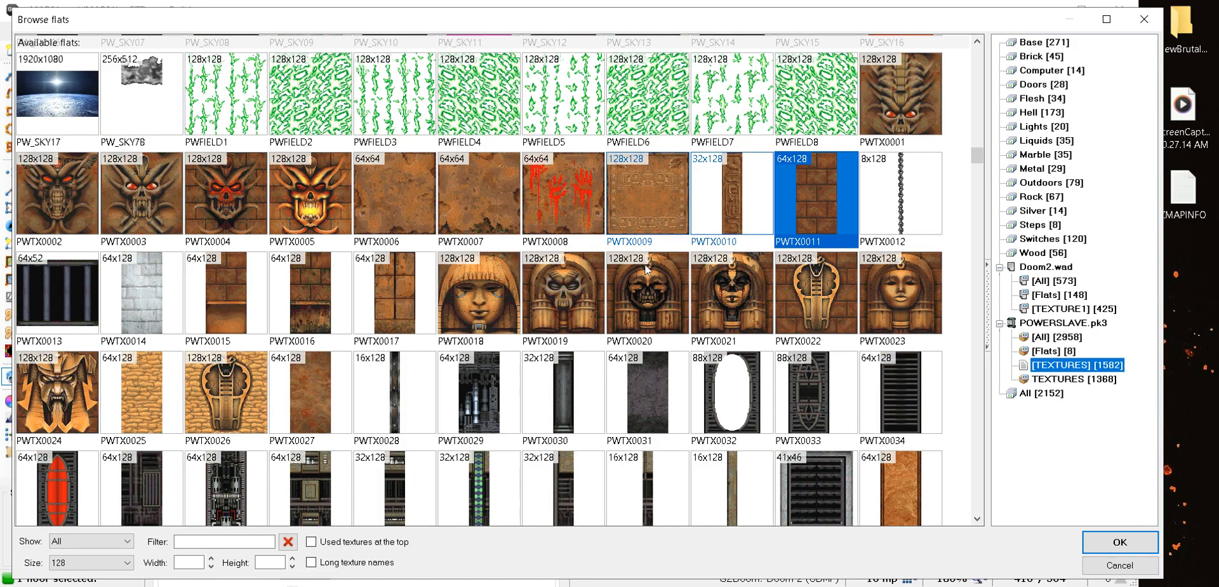
{"action": "left_click", "coordinate": [731, 203]}
{"action": "left_click", "coordinate": [1119, 542]}
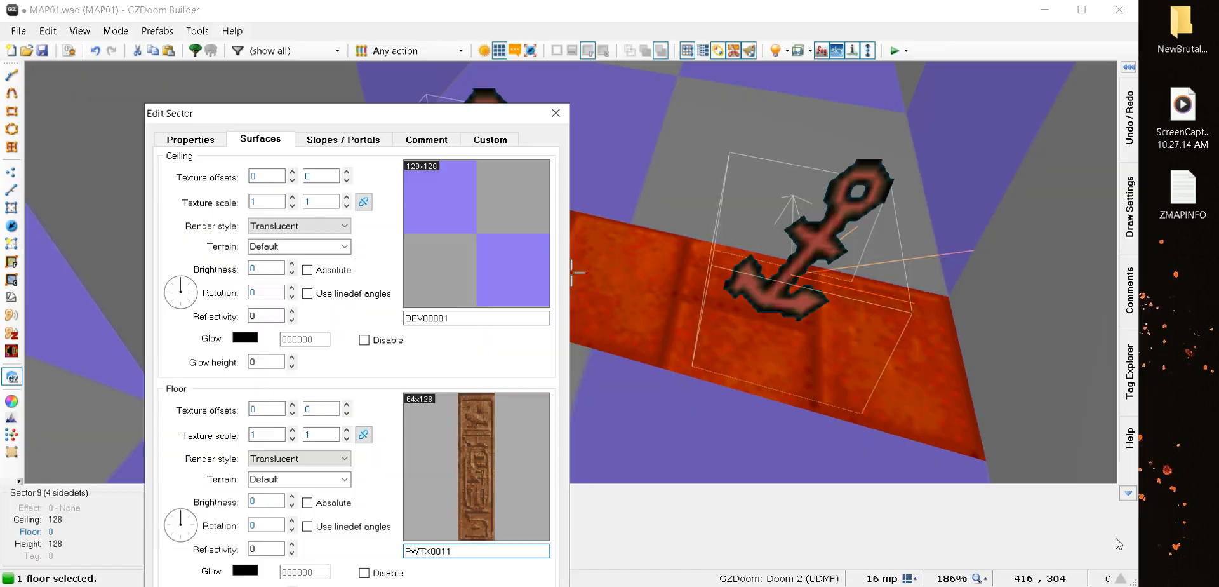
Set the door strip's ceiling texture to PWTX0010 and apply the sector changes
{"action": "left_click", "coordinate": [468, 318]}
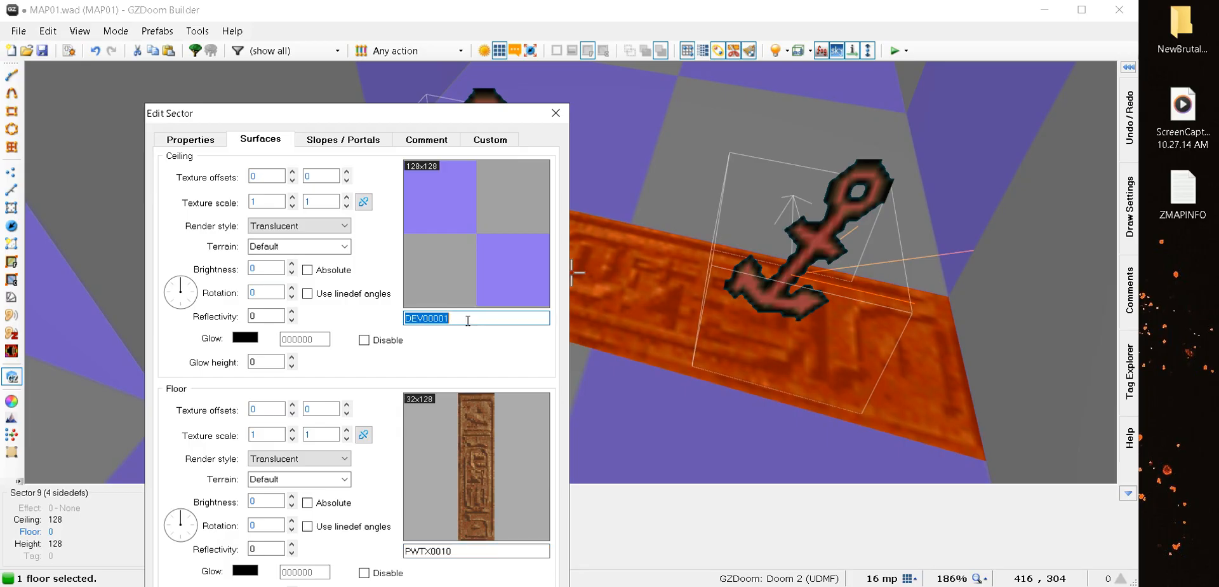
{"action": "type", "text": "PWT"}
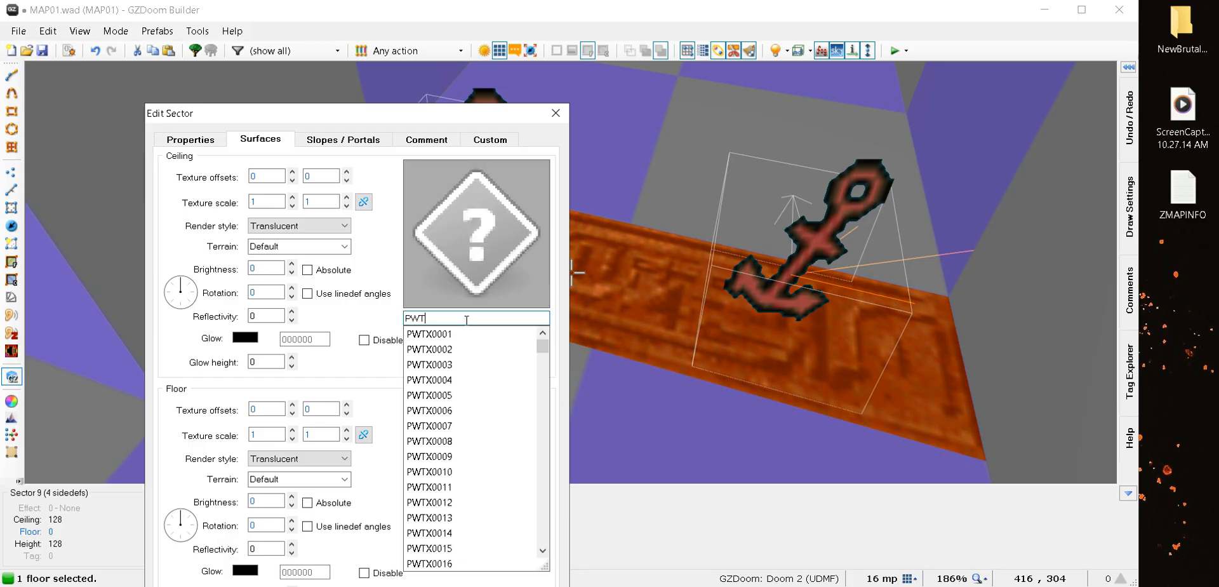
{"action": "type", "text": "X0010"}
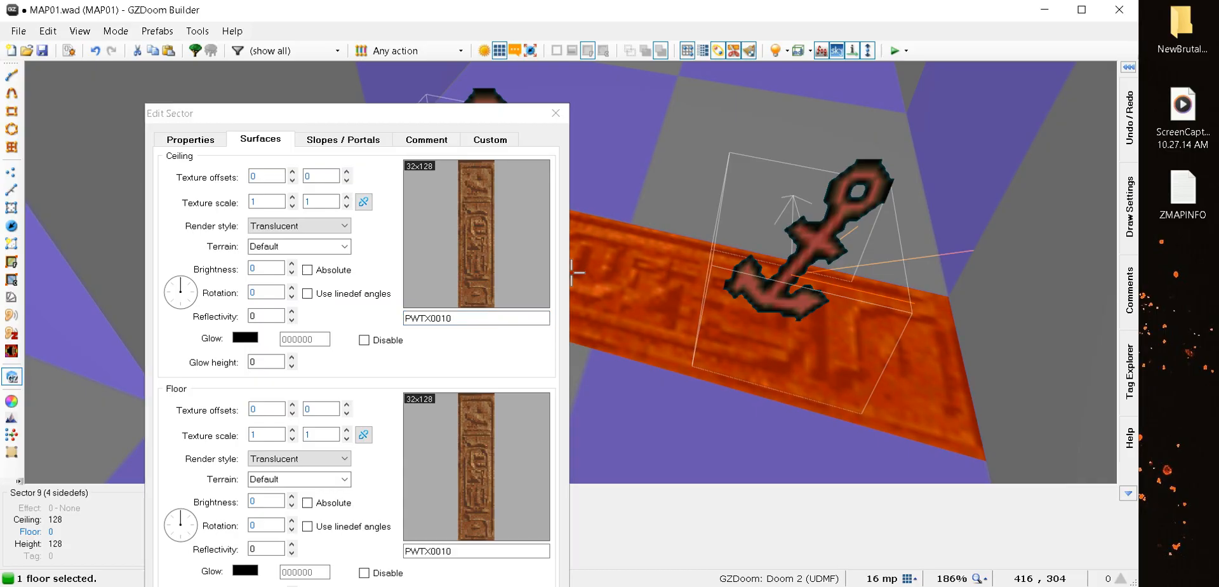
{"action": "key", "text": "Return"}
Examine the door strip's floor and ceiling textures in the alcove from several angles
{"action": "key", "text": "s"}
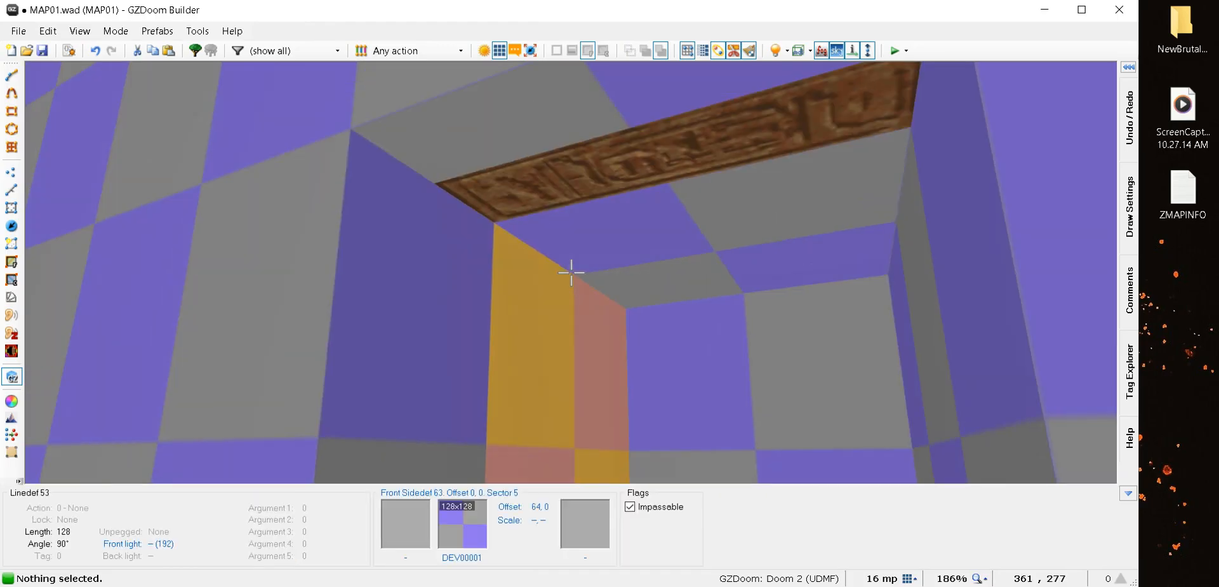
{"action": "key", "text": "w"}
{"action": "key", "text": "s"}
{"action": "key", "text": "w"}
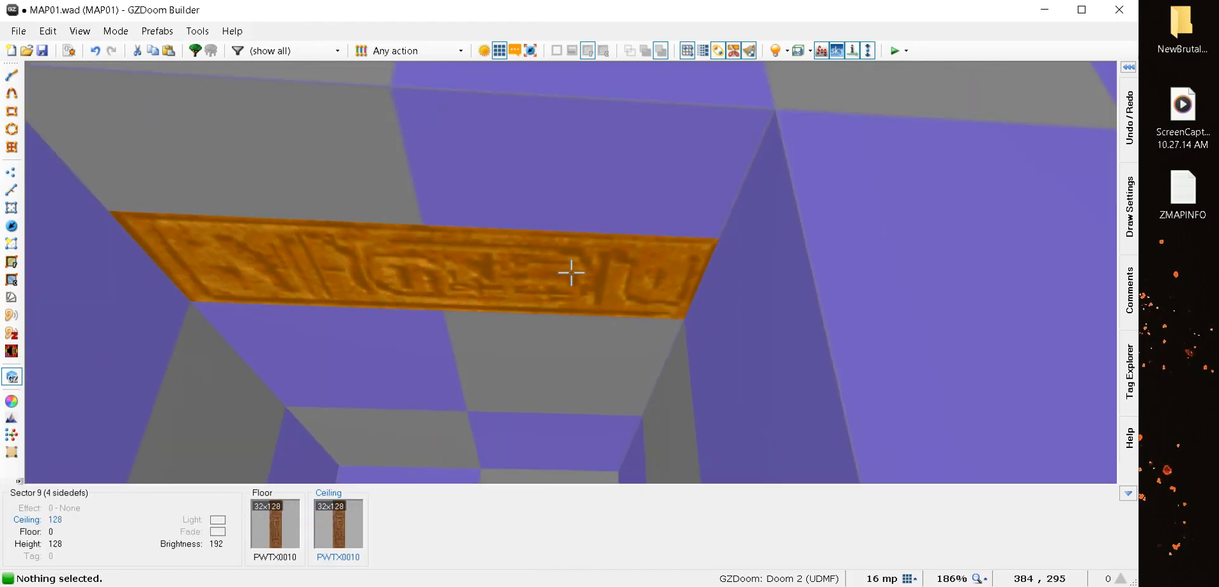
{"action": "key", "text": "s"}
{"action": "key", "text": "w"}
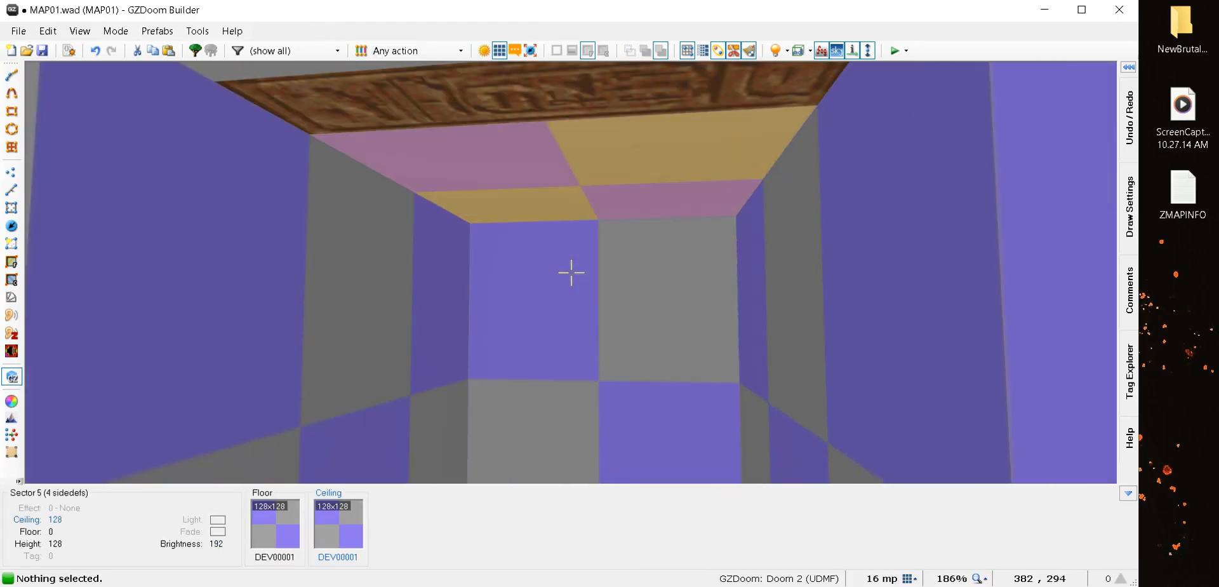
{"action": "key", "text": "w"}
{"action": "key", "text": "s"}
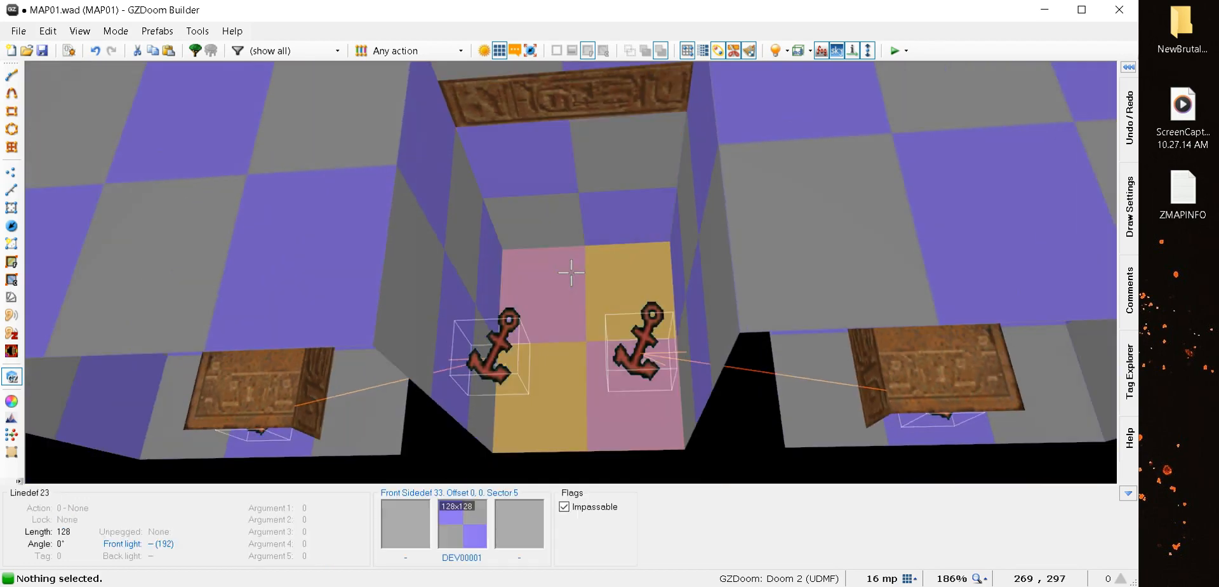
{"action": "key", "text": "w"}
{"action": "key", "text": "s"}
{"action": "key", "text": "w"}
{"action": "key", "text": "w"}
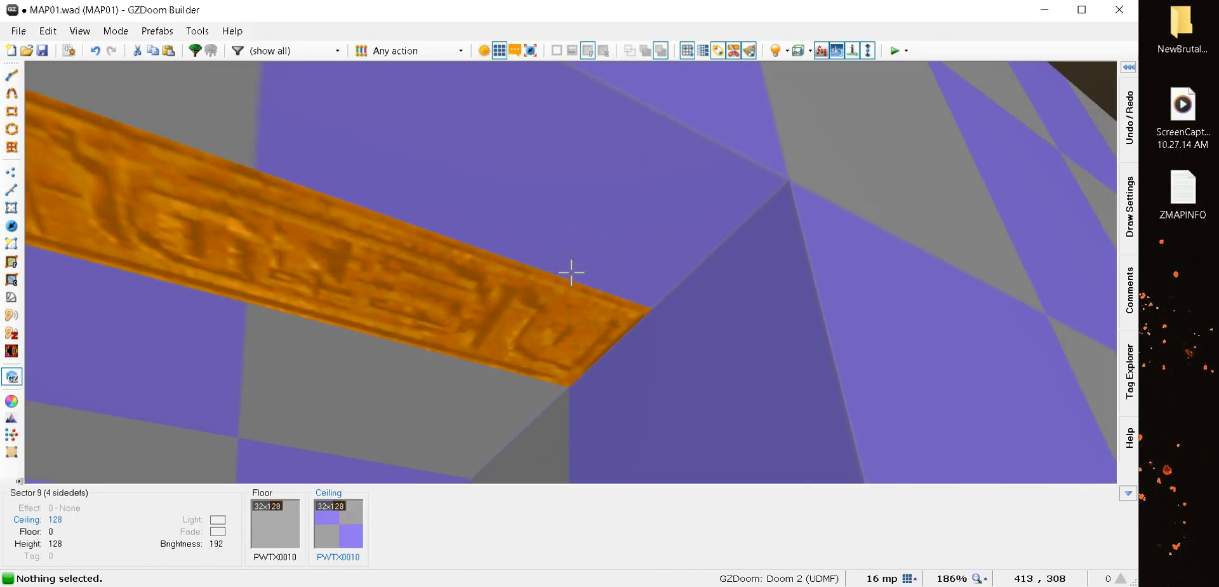
{"action": "key", "text": "s"}
{"action": "key", "text": "w"}
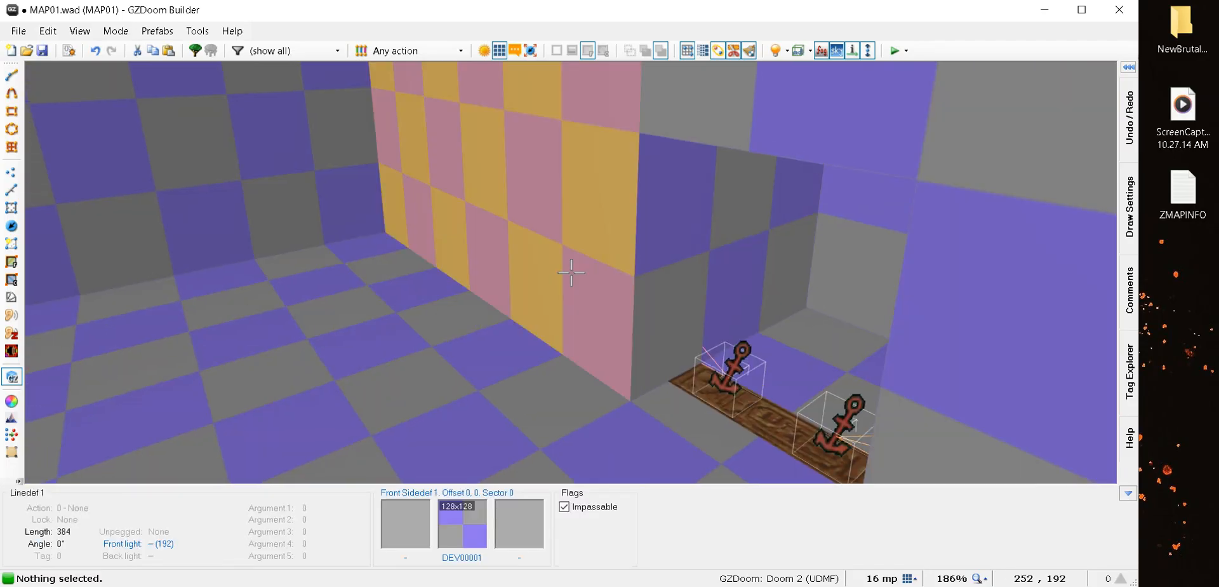
Return to the 2D map and examine the eastern alcove's door strip and the polyobject sectors beside it
{"action": "key", "text": "q"}
{"action": "scroll", "coordinate": [567, 264], "scroll_direction": "down", "scroll_amount": 8}
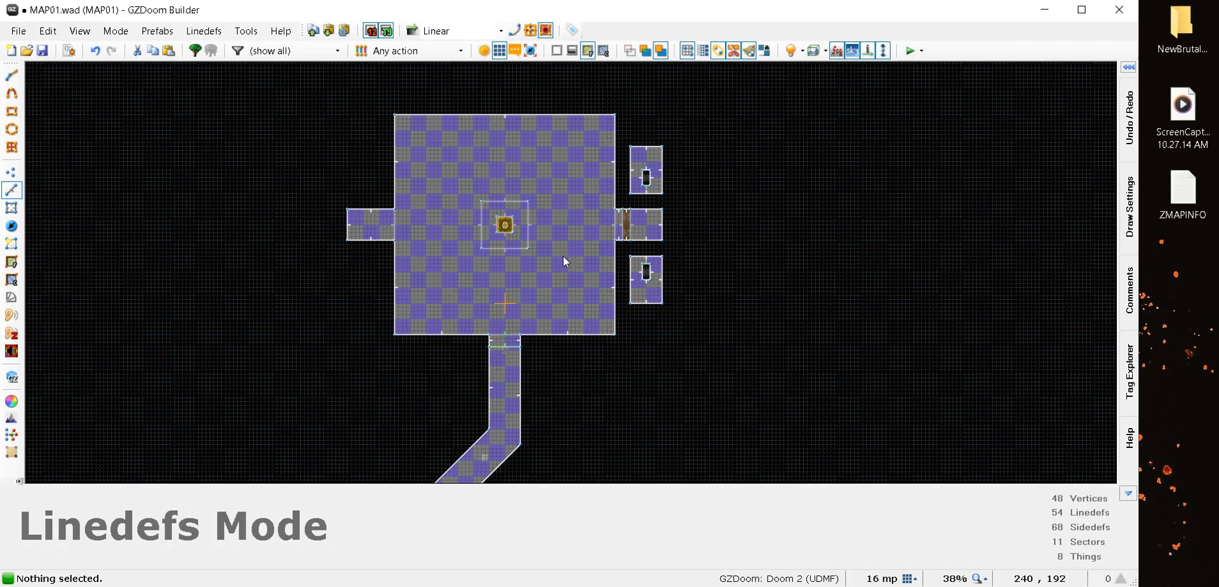
{"action": "scroll", "coordinate": [567, 252], "scroll_direction": "up", "scroll_amount": 4}
{"action": "scroll", "coordinate": [577, 241], "scroll_direction": "down", "scroll_amount": 3}
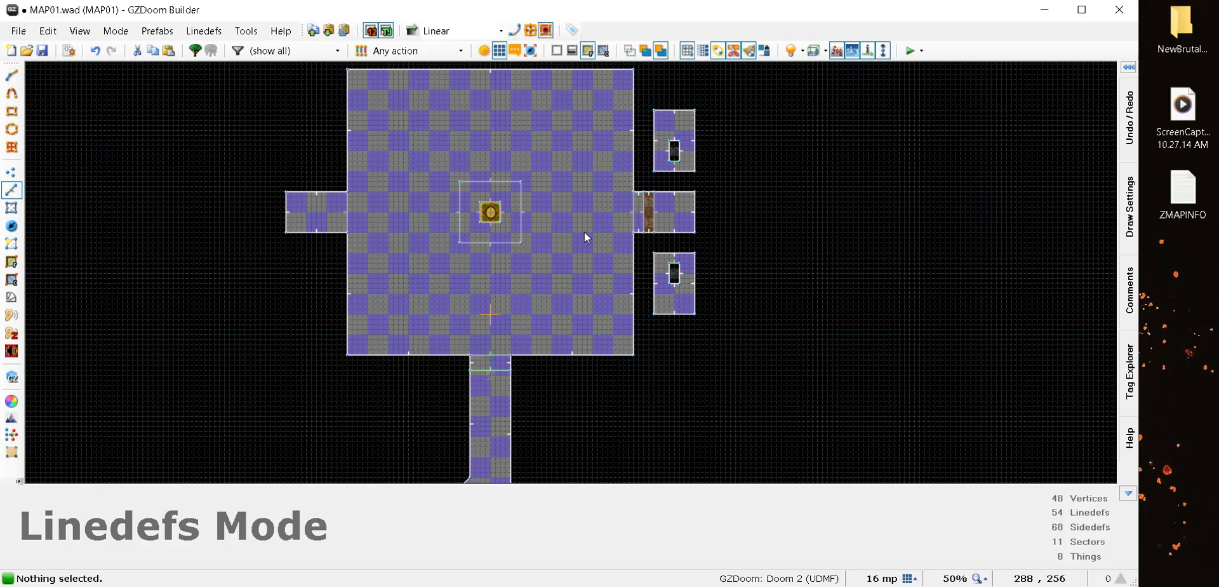
{"action": "scroll", "coordinate": [643, 219], "scroll_direction": "up", "scroll_amount": 4}
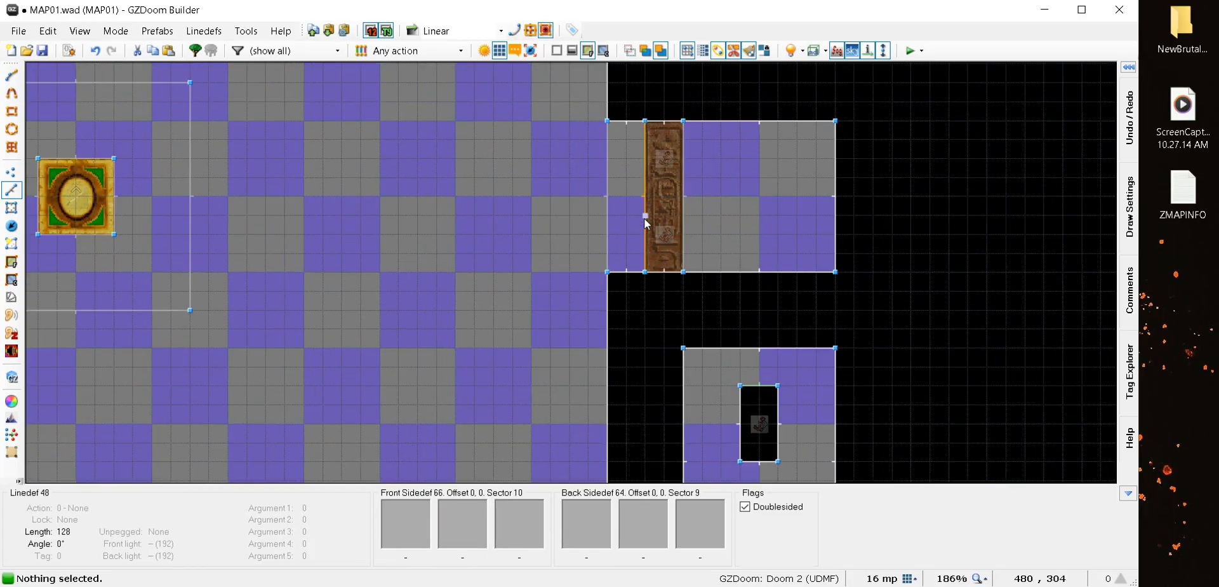
{"action": "scroll", "coordinate": [643, 218], "scroll_direction": "down", "scroll_amount": 3}
{"action": "scroll", "coordinate": [207, 168], "scroll_direction": "down", "scroll_amount": 1}
{"action": "scroll", "coordinate": [277, 188], "scroll_direction": "up", "scroll_amount": 1}
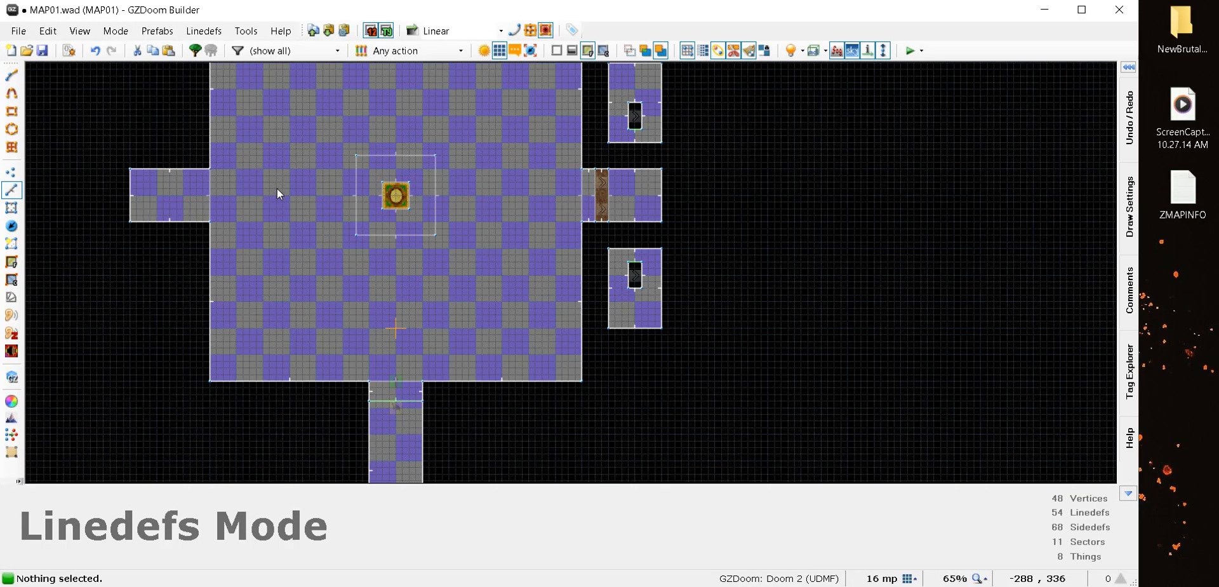
Draw a 128 by 192 rectangular sector in the void just north of the western alcove
{"action": "scroll", "coordinate": [197, 172], "scroll_direction": "up", "scroll_amount": 4}
{"action": "scroll", "coordinate": [330, 245], "scroll_direction": "down", "scroll_amount": 2}
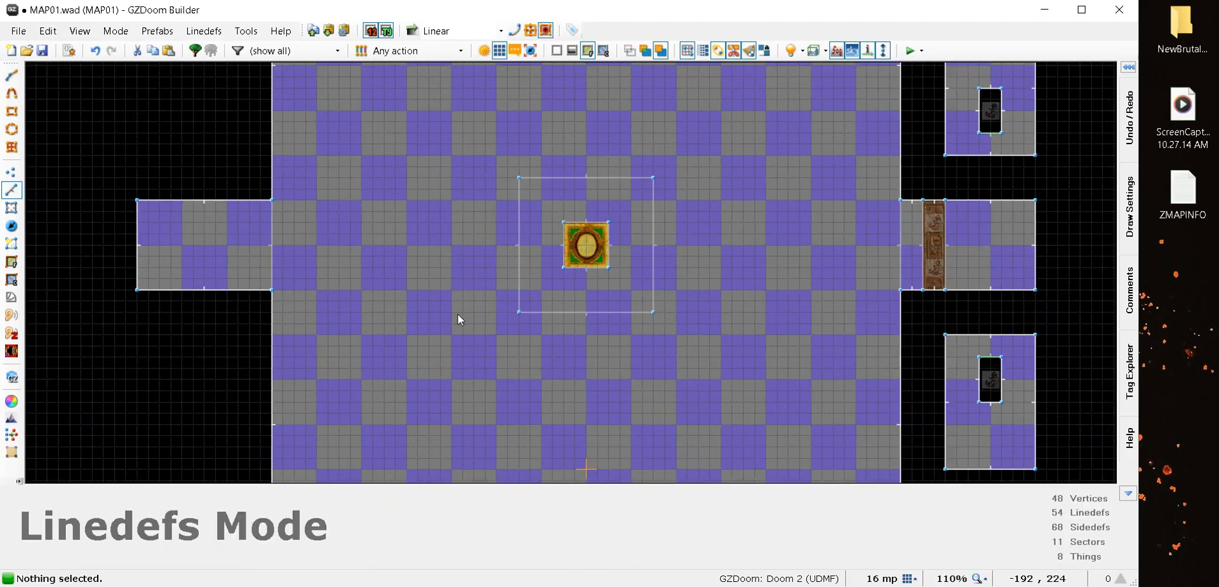
{"action": "scroll", "coordinate": [810, 338], "scroll_direction": "down", "scroll_amount": 2}
{"action": "scroll", "coordinate": [502, 227], "scroll_direction": "up", "scroll_amount": 3}
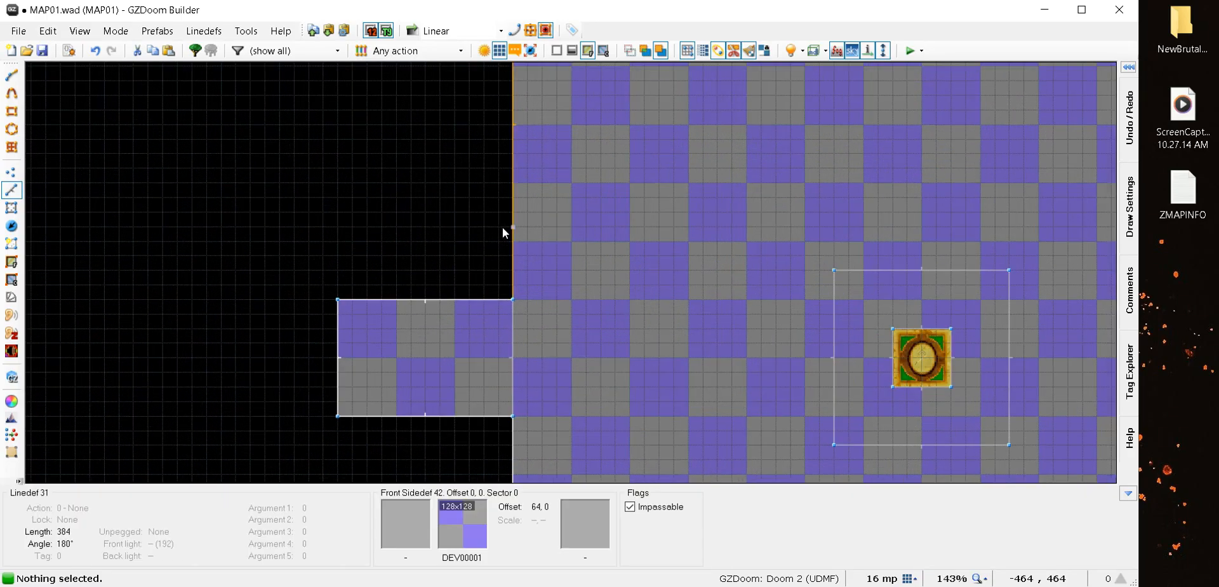
{"action": "key", "text": "d"}
{"action": "left_click", "coordinate": [452, 240]}
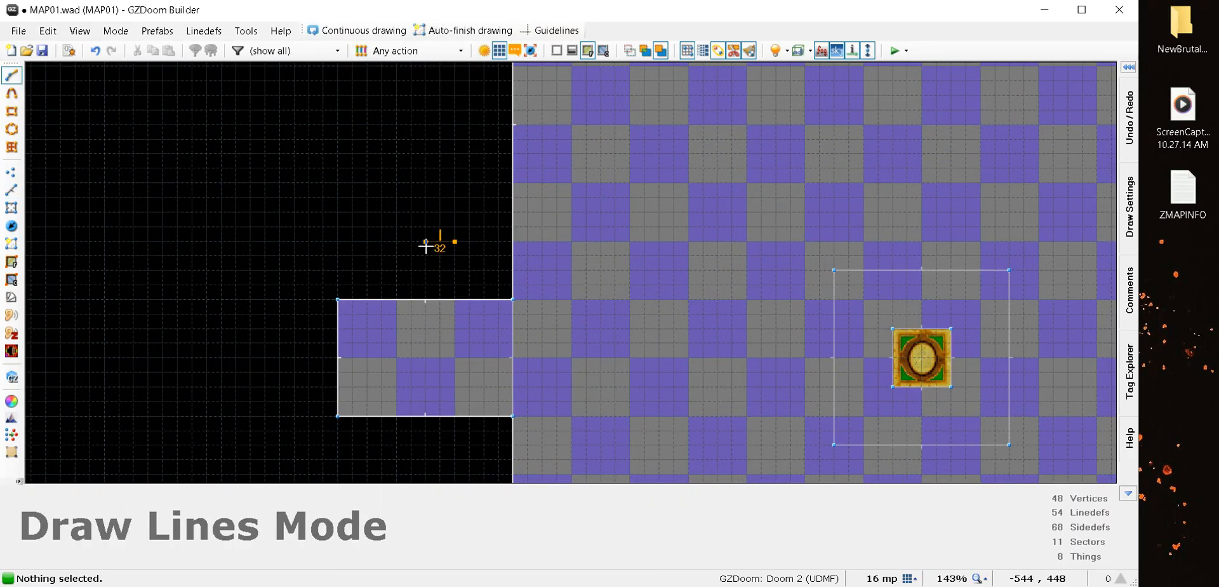
{"action": "scroll", "coordinate": [342, 238], "scroll_direction": "down", "scroll_amount": 3}
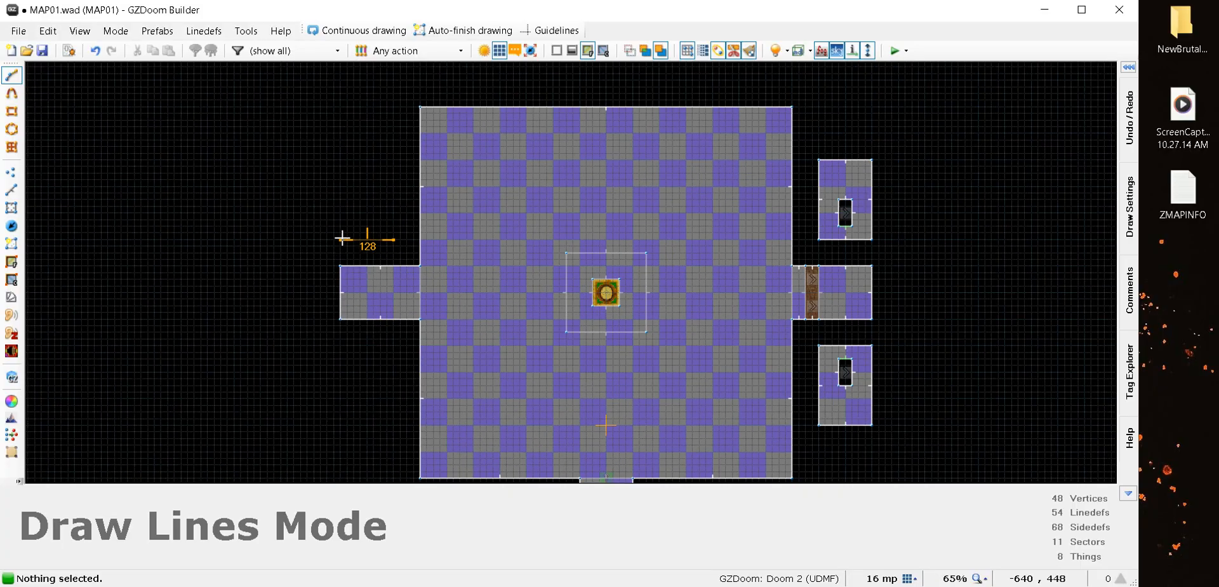
{"action": "left_click", "coordinate": [341, 239]}
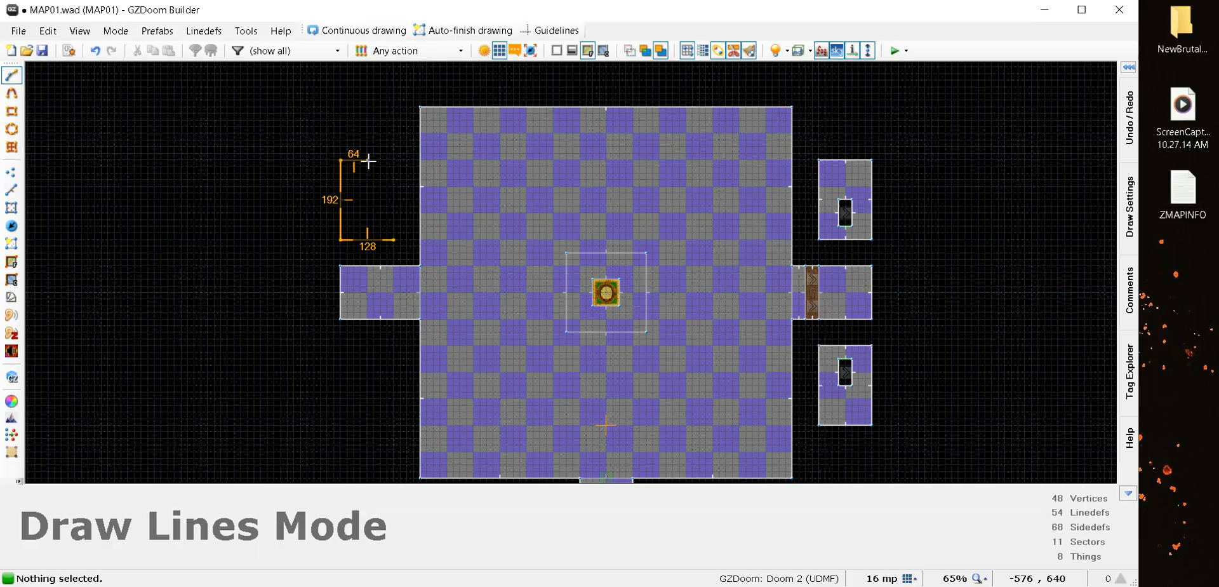
{"action": "left_click", "coordinate": [394, 160]}
{"action": "left_click", "coordinate": [394, 240]}
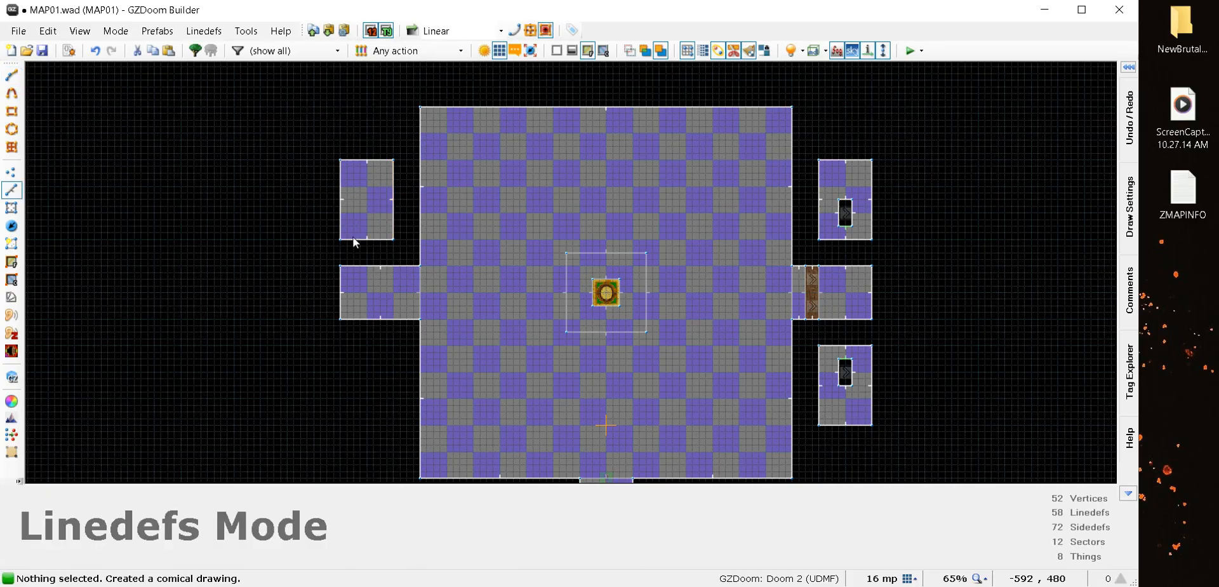
Draw a matching 128 by 192 rectangular sector in the void just south of the western alcove
{"action": "scroll", "coordinate": [352, 296], "scroll_direction": "up", "scroll_amount": 4}
{"action": "key", "text": "d"}
{"action": "left_click", "coordinate": [326, 294]}
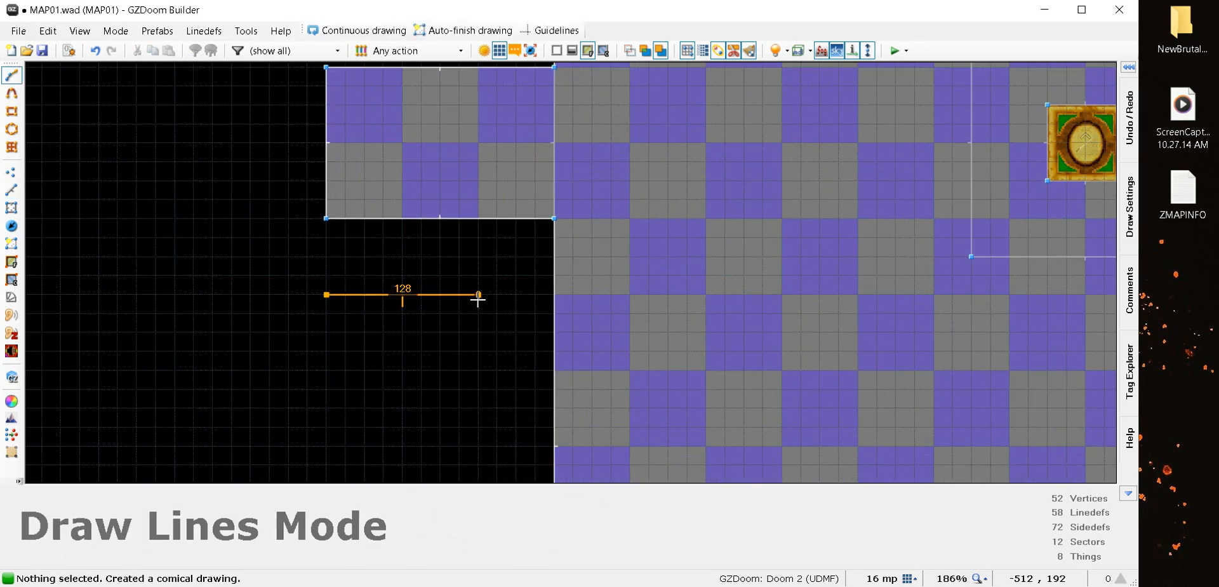
{"action": "left_click", "coordinate": [478, 294]}
{"action": "scroll", "coordinate": [443, 340], "scroll_direction": "down", "scroll_amount": 3}
{"action": "scroll", "coordinate": [450, 335], "scroll_direction": "up", "scroll_amount": 2}
{"action": "left_click", "coordinate": [453, 335]}
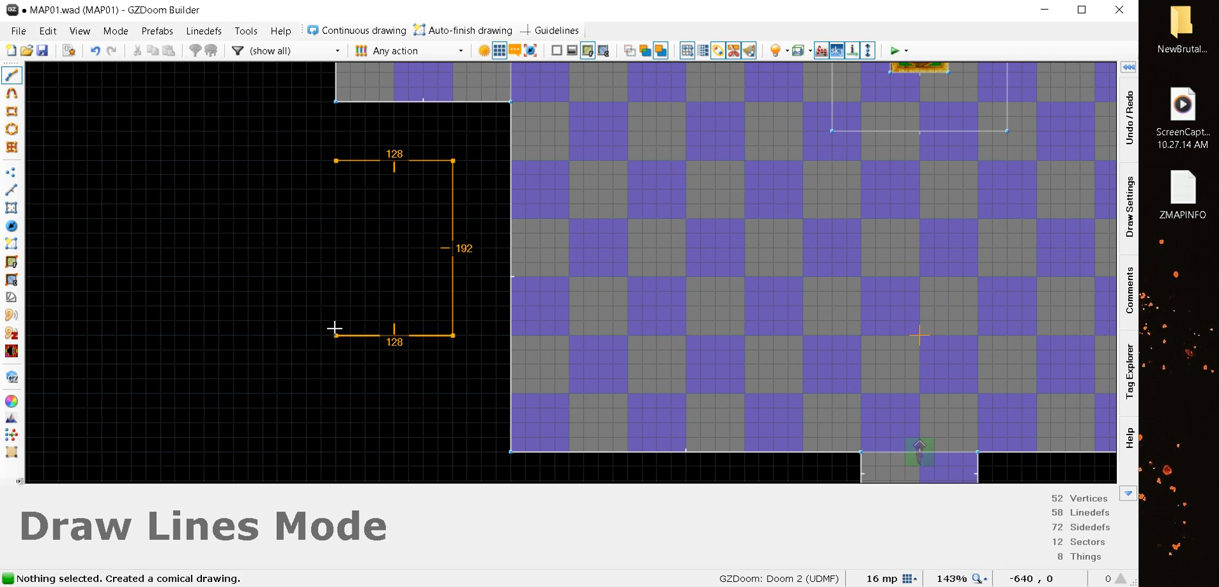
{"action": "left_click", "coordinate": [336, 335]}
{"action": "left_click", "coordinate": [338, 166]}
{"action": "scroll", "coordinate": [237, 194], "scroll_direction": "down", "scroll_amount": 5}
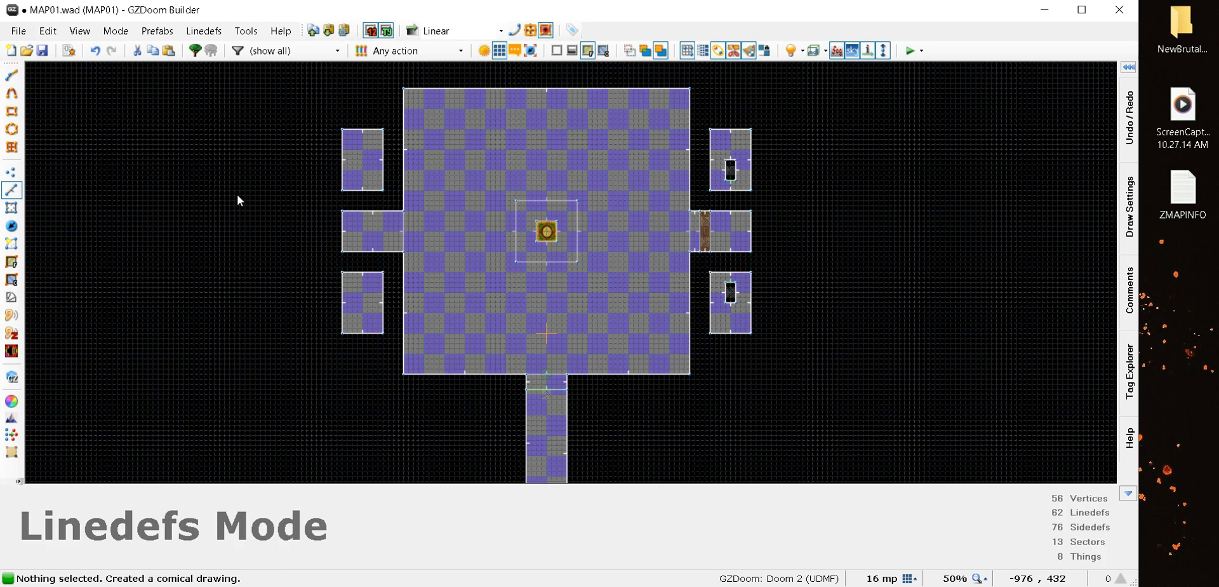
Select both new western sectors and review their surface and general properties
{"action": "left_click", "coordinate": [12, 208]}
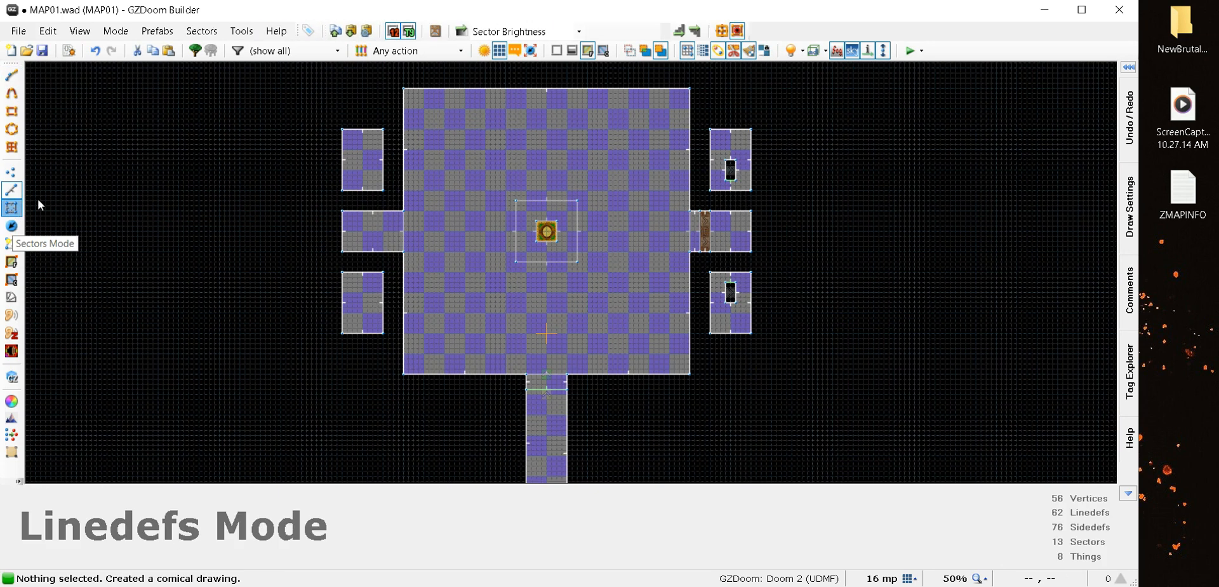
{"action": "left_click", "coordinate": [356, 163]}
{"action": "left_click", "coordinate": [364, 306]}
{"action": "right_click", "coordinate": [364, 306]}
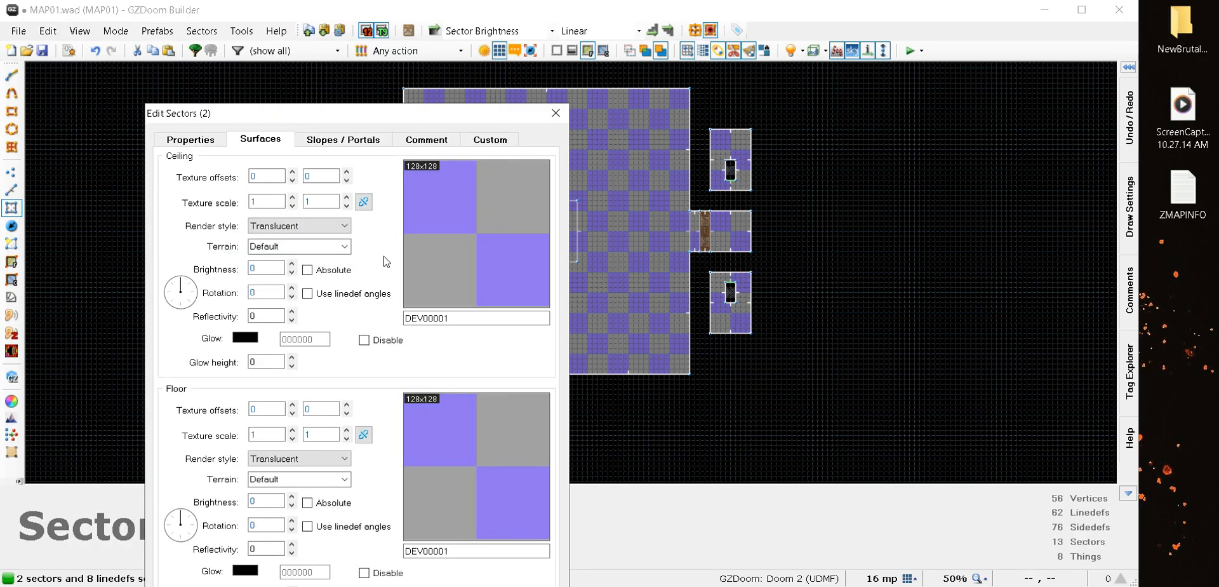
{"action": "left_click", "coordinate": [203, 145]}
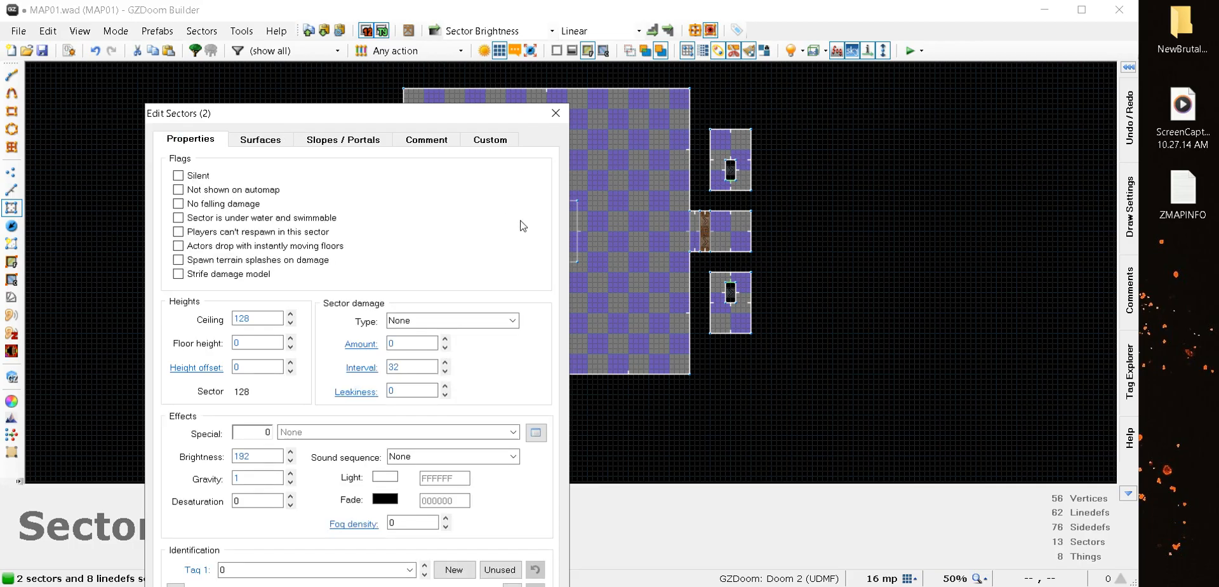
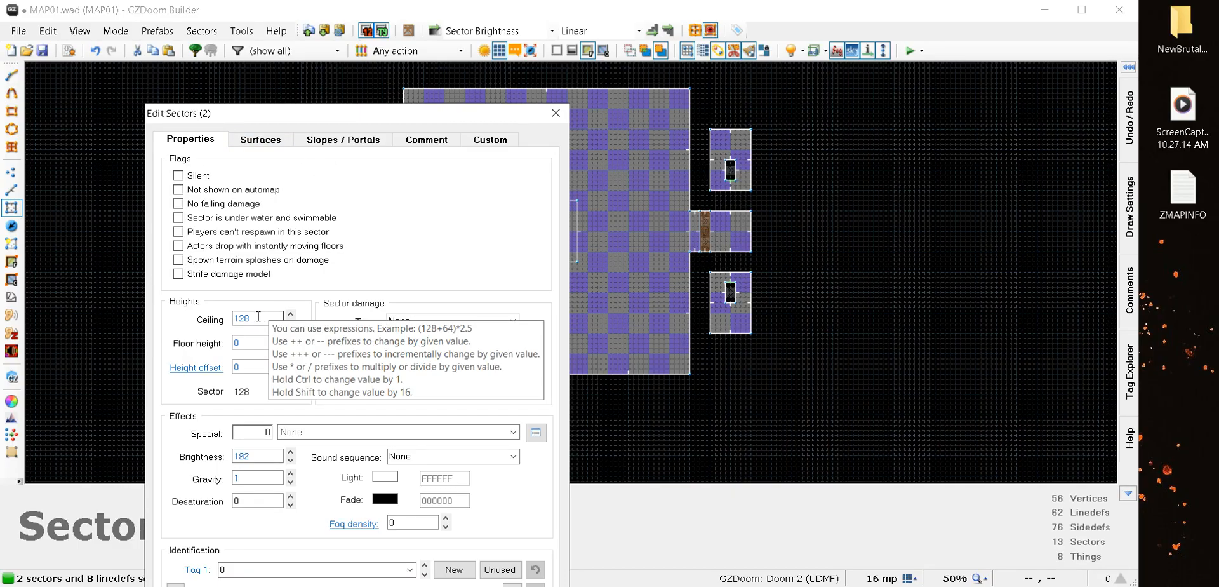
{"action": "key", "text": "Escape"}
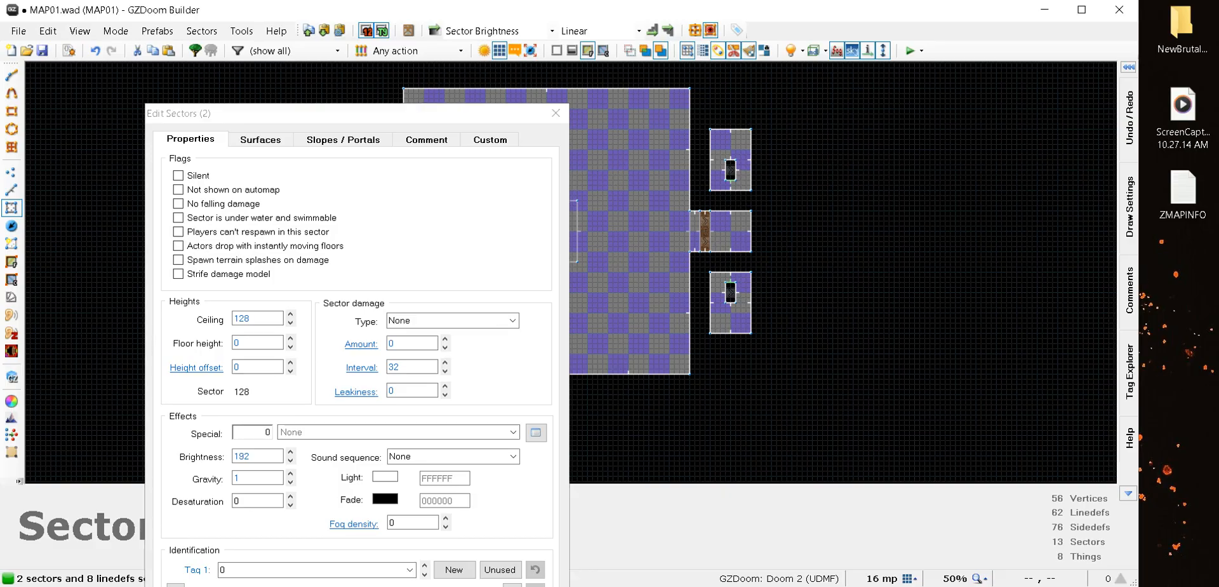
Review the flags of the eight linedefs around the new western sectors, and clear the selection
{"action": "left_click", "coordinate": [12, 190]}
{"action": "right_click", "coordinate": [345, 168]}
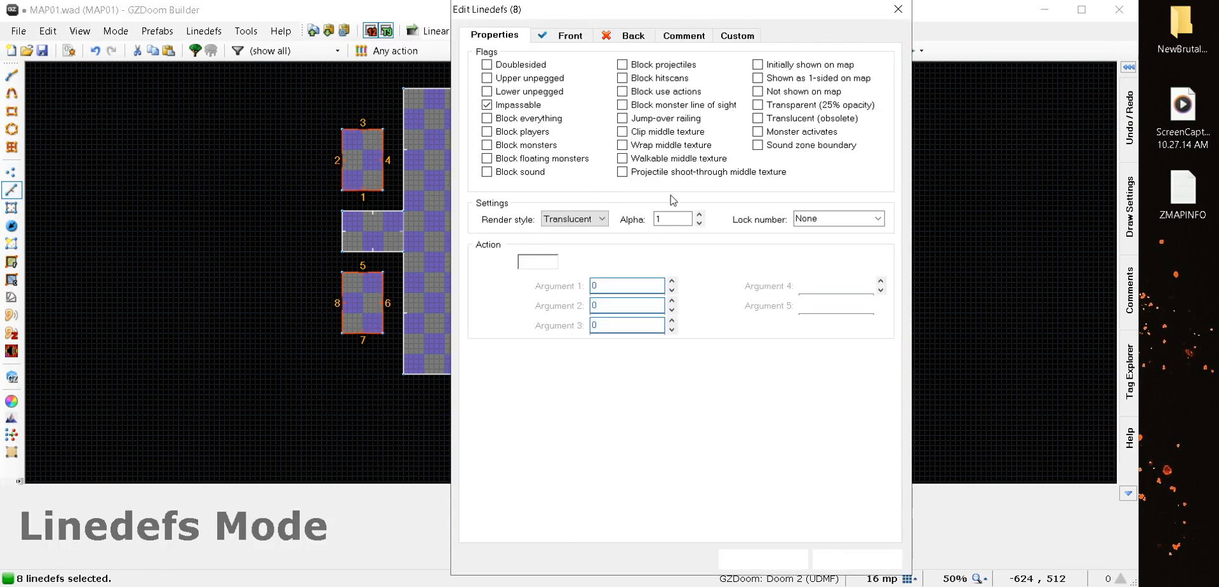
{"action": "left_click", "coordinate": [762, 559]}
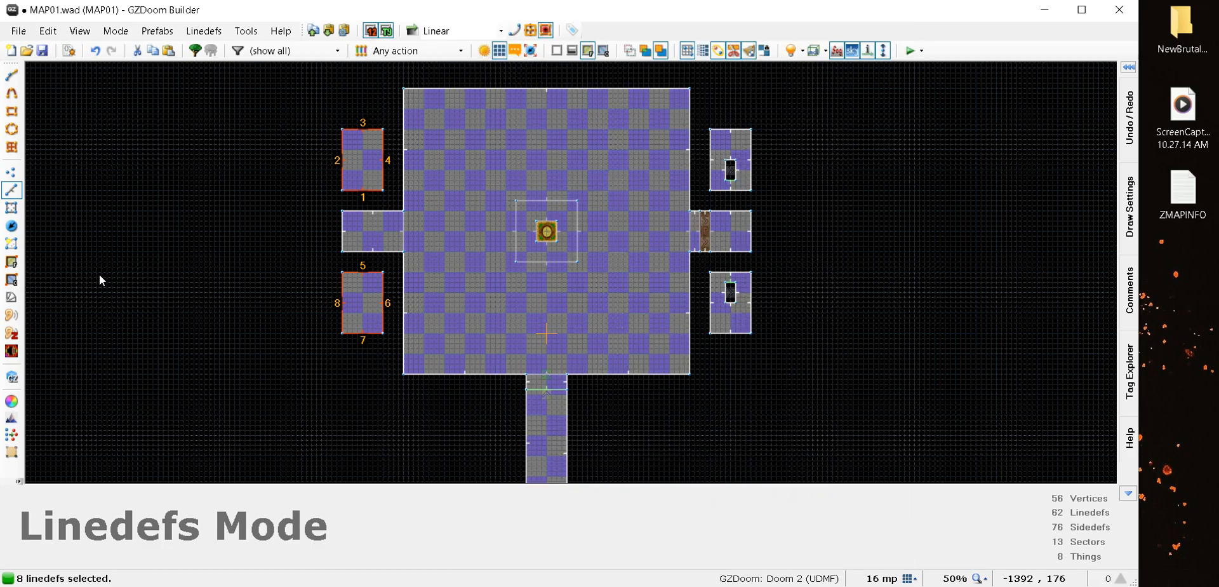
{"action": "key", "text": "d"}
{"action": "key", "text": "Escape"}
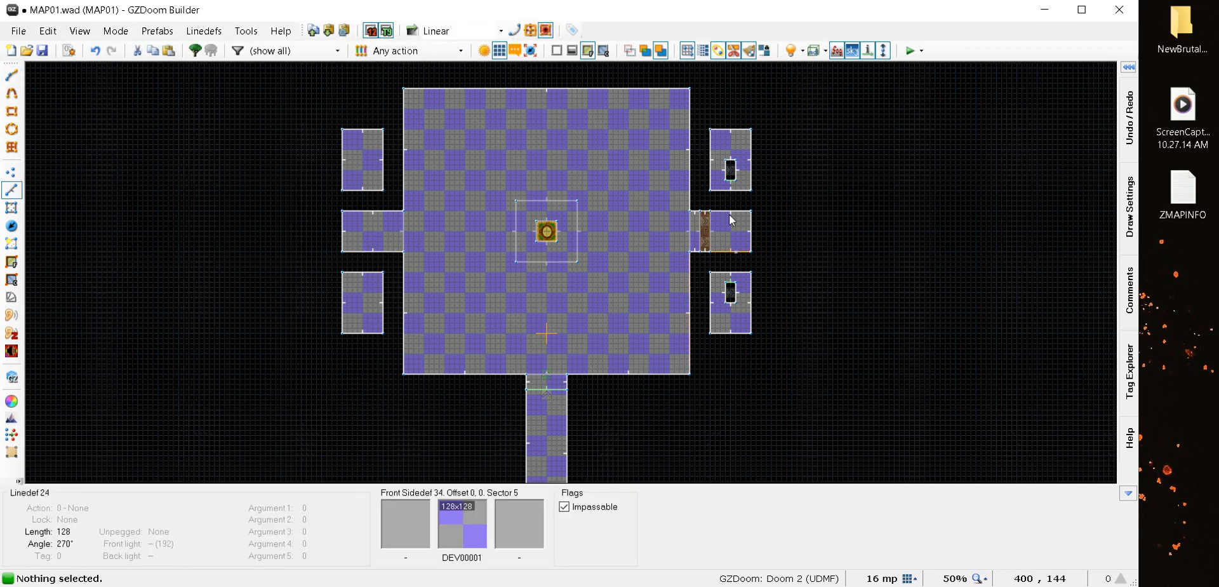
Examine the eastern door strip and the door polyobjects in the two sectors beside the alcove
{"action": "scroll", "coordinate": [729, 215], "scroll_direction": "up", "scroll_amount": 3}
{"action": "scroll", "coordinate": [729, 214], "scroll_direction": "down", "scroll_amount": 2}
{"action": "scroll", "coordinate": [732, 174], "scroll_direction": "up", "scroll_amount": 5}
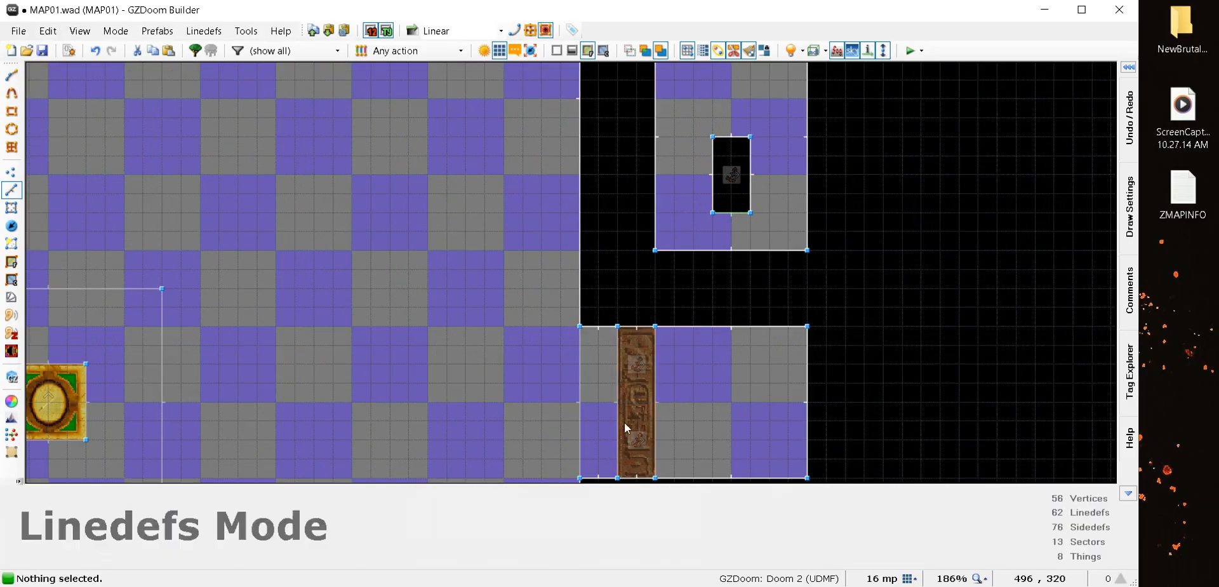
{"action": "scroll", "coordinate": [592, 203], "scroll_direction": "down", "scroll_amount": 2}
{"action": "scroll", "coordinate": [670, 196], "scroll_direction": "up", "scroll_amount": 4}
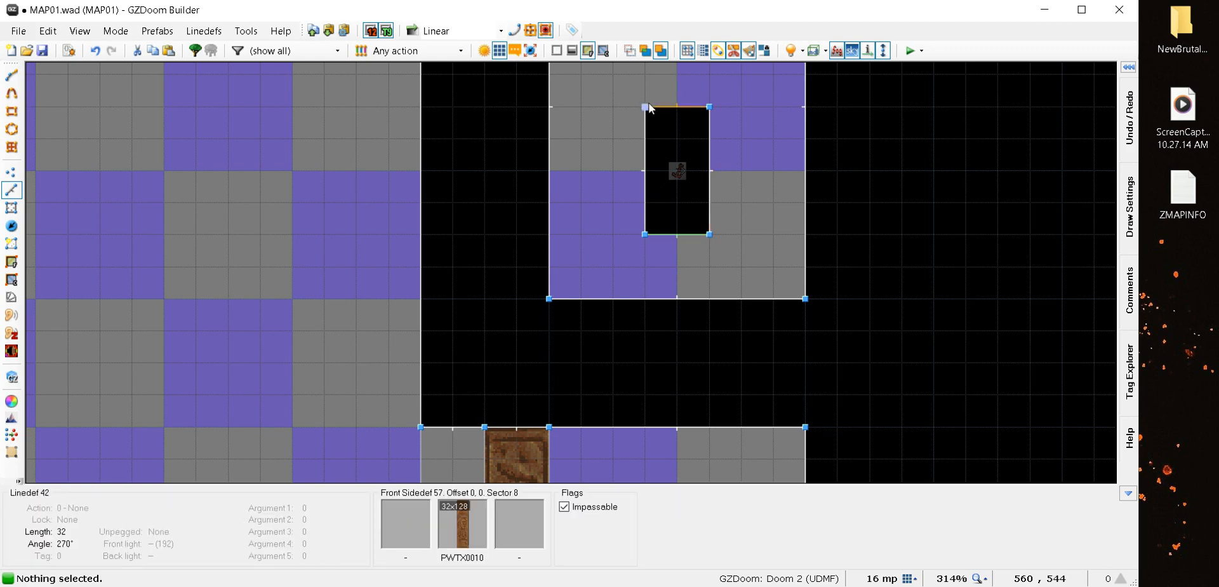
{"action": "scroll", "coordinate": [694, 231], "scroll_direction": "down", "scroll_amount": 12}
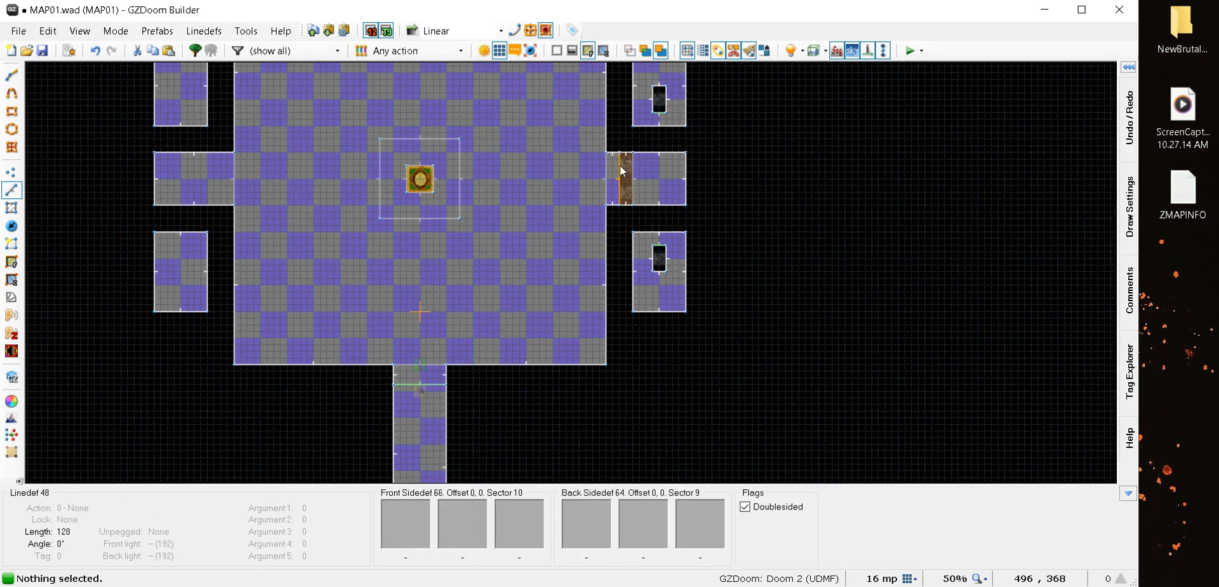
{"action": "scroll", "coordinate": [621, 181], "scroll_direction": "up", "scroll_amount": 5}
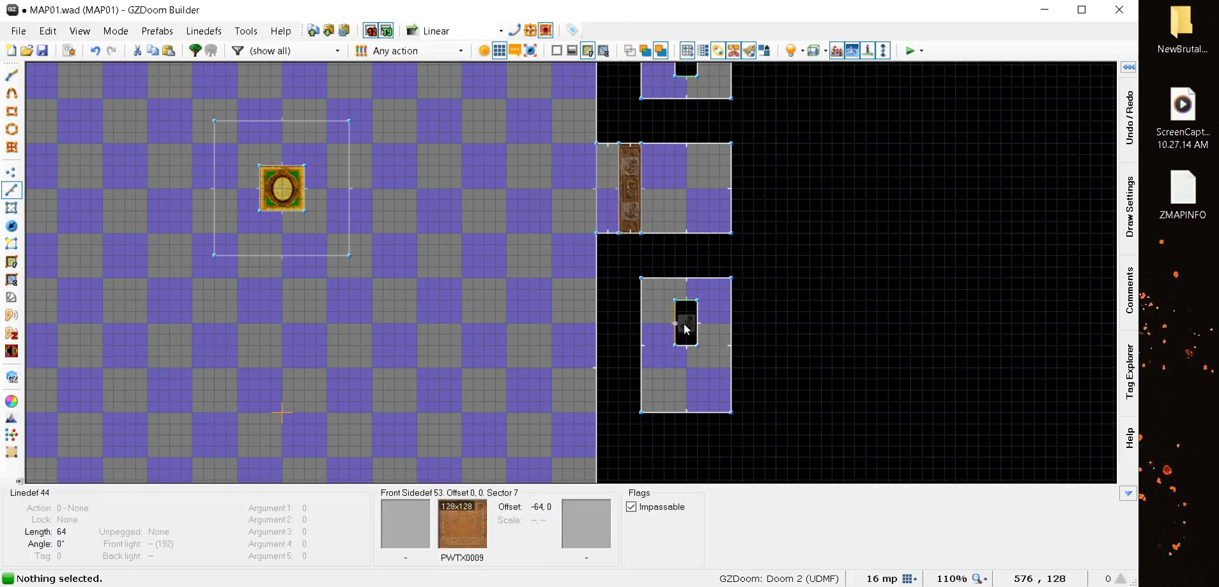
{"action": "scroll", "coordinate": [504, 246], "scroll_direction": "down", "scroll_amount": 4}
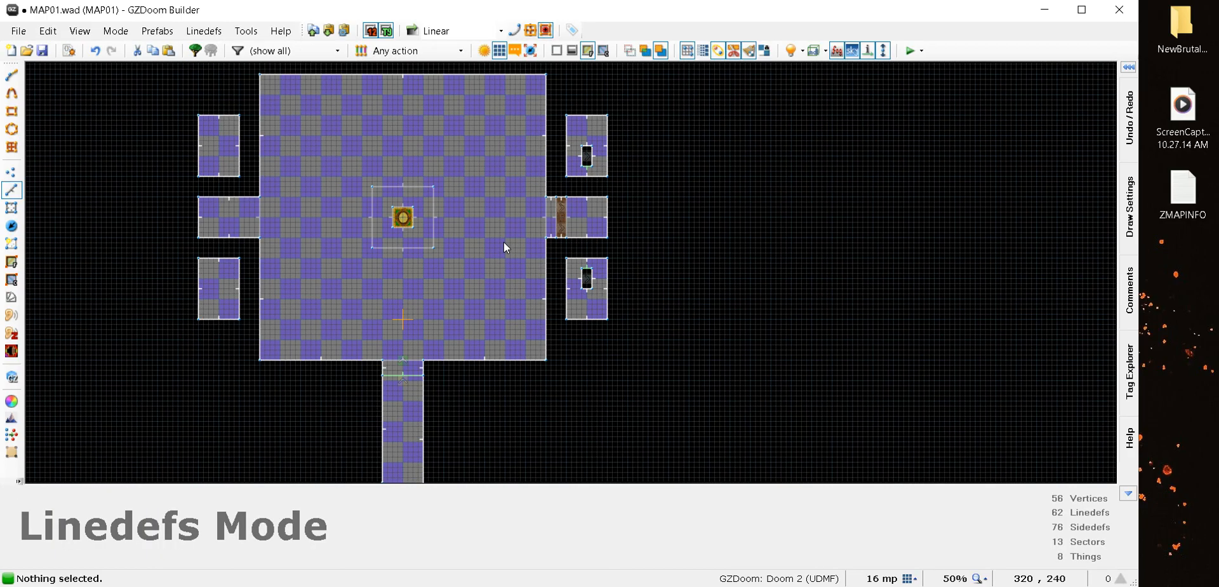
Check the automap-related flags of the two linedefs bounding the eastern door strip, and deselect them
{"action": "scroll", "coordinate": [516, 212], "scroll_direction": "up", "scroll_amount": 7}
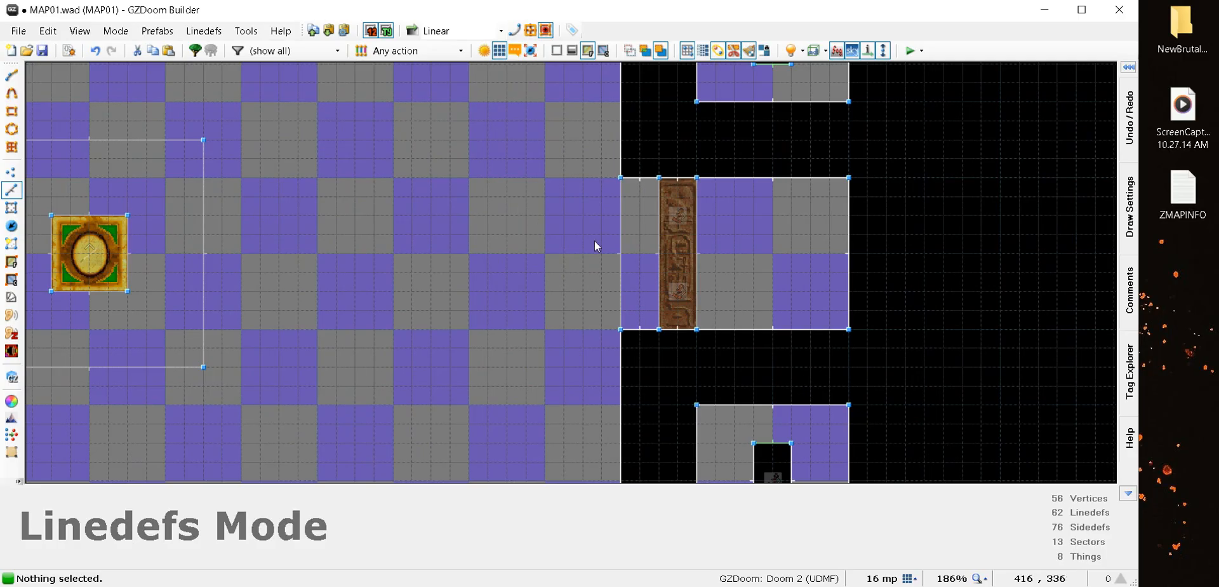
{"action": "left_click", "coordinate": [663, 273]}
{"action": "left_click", "coordinate": [699, 266]}
{"action": "scroll", "coordinate": [805, 230], "scroll_direction": "down", "scroll_amount": 5}
{"action": "scroll", "coordinate": [787, 241], "scroll_direction": "up", "scroll_amount": 7}
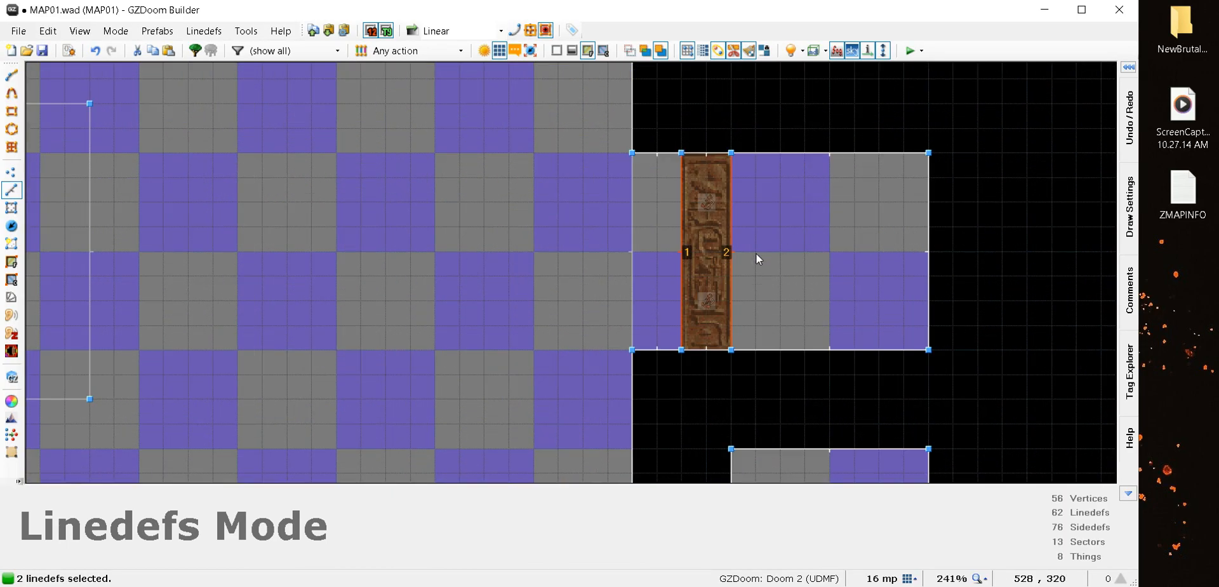
{"action": "right_click", "coordinate": [738, 260]}
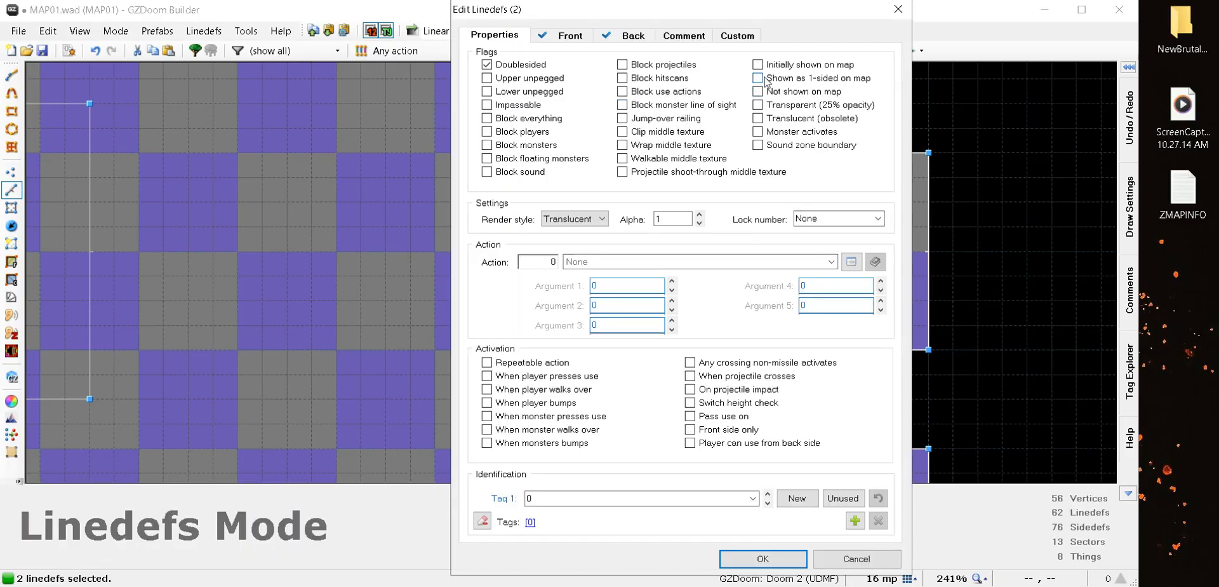
{"action": "left_click", "coordinate": [758, 558]}
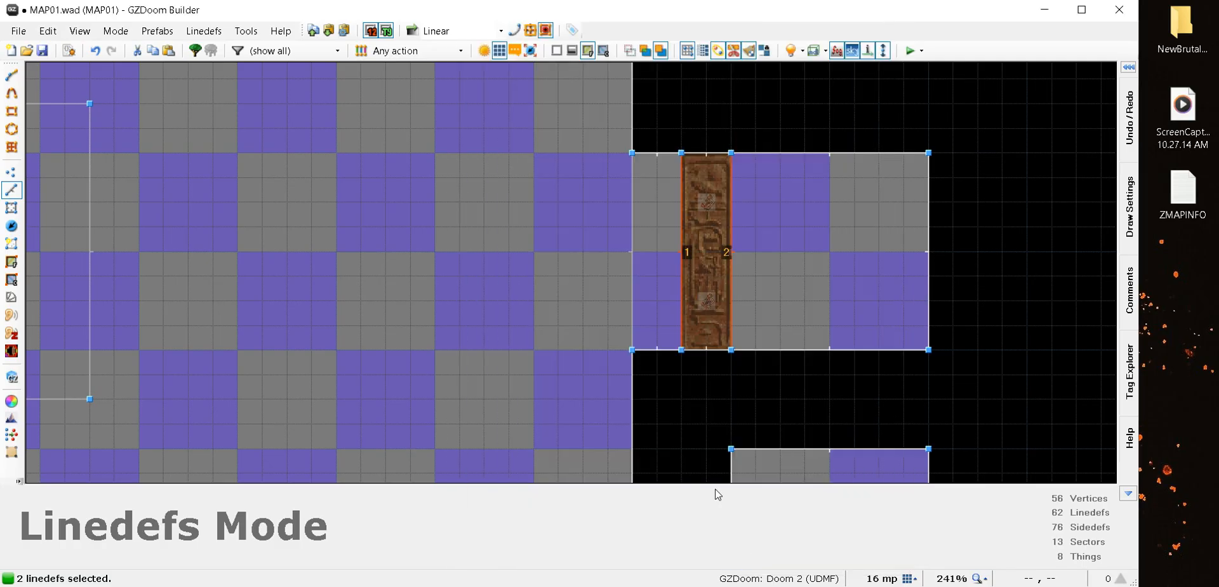
{"action": "left_click", "coordinate": [677, 269]}
{"action": "left_click", "coordinate": [726, 269]}
{"action": "scroll", "coordinate": [495, 218], "scroll_direction": "down", "scroll_amount": 7}
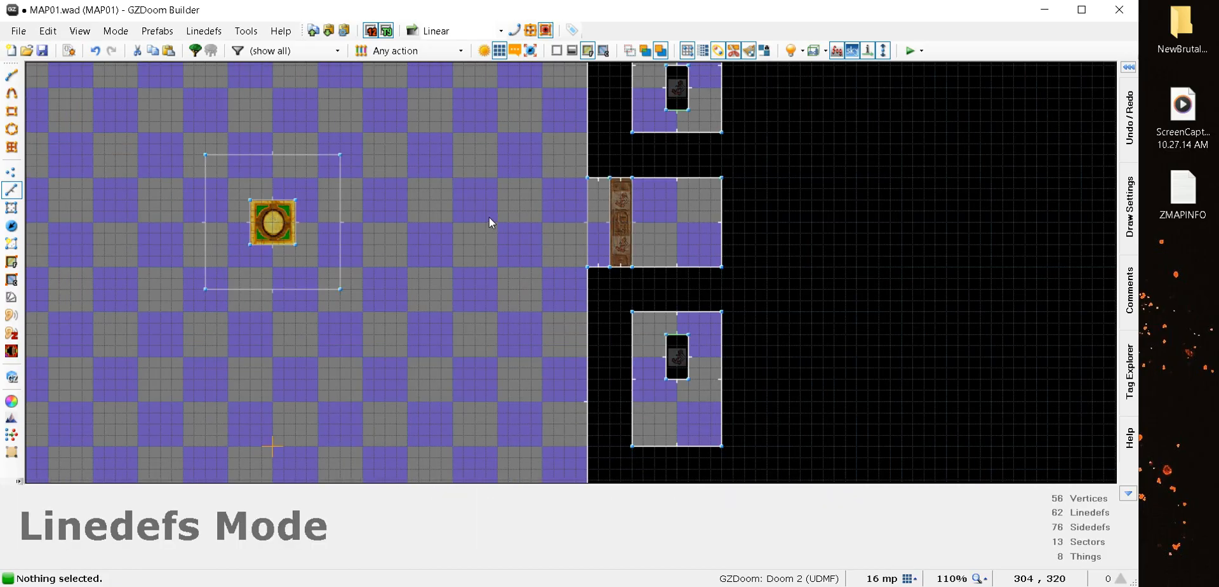
Hide the linedefs of the southern door polyobject from the automap using Automap Mode
{"action": "left_click", "coordinate": [12, 350]}
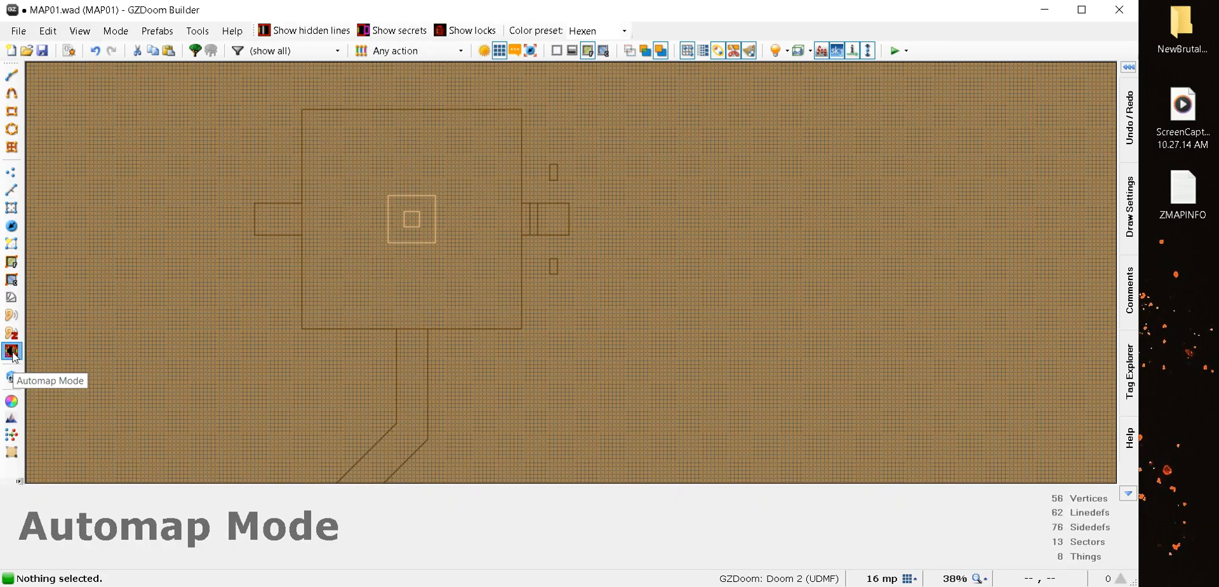
{"action": "scroll", "coordinate": [549, 192], "scroll_direction": "up", "scroll_amount": 2}
{"action": "scroll", "coordinate": [600, 272], "scroll_direction": "down", "scroll_amount": 3}
{"action": "scroll", "coordinate": [587, 330], "scroll_direction": "up", "scroll_amount": 4}
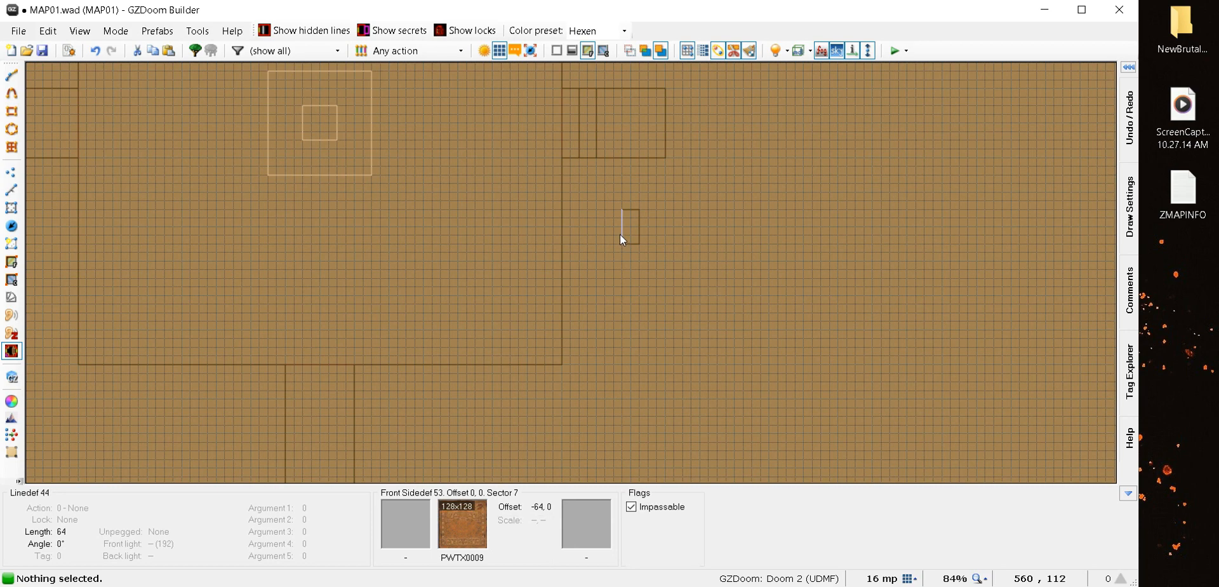
{"action": "left_click", "coordinate": [637, 218]}
{"action": "left_click", "coordinate": [625, 254]}
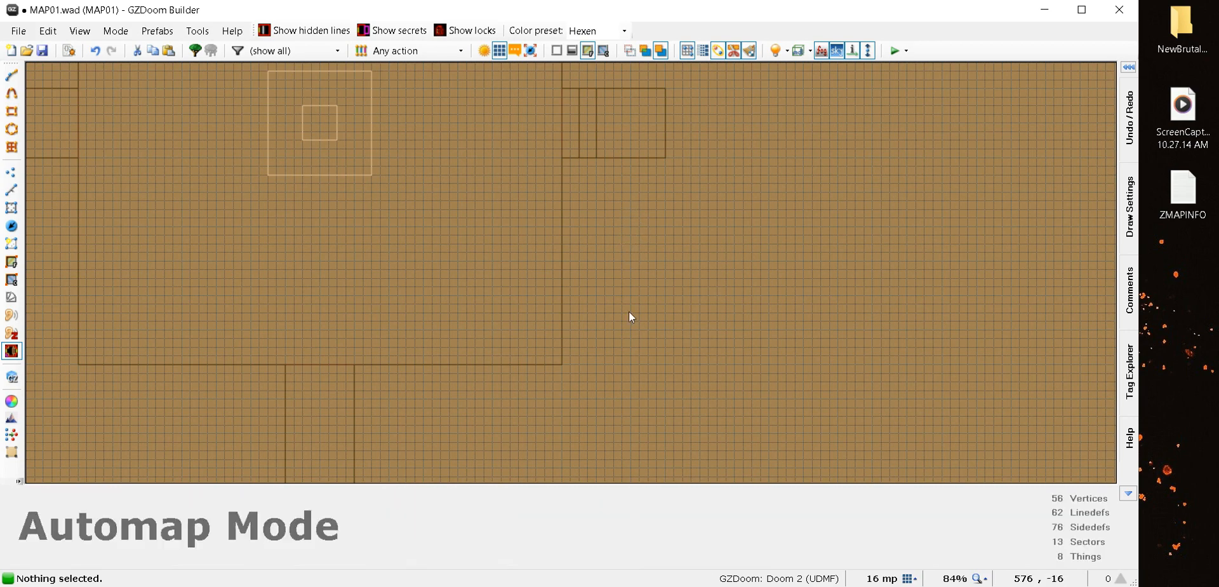
Examine the whole map layout in Automap Mode, including both side alcoves and the southern corridor
{"action": "scroll", "coordinate": [629, 311], "scroll_direction": "down", "scroll_amount": 4}
{"action": "scroll", "coordinate": [585, 147], "scroll_direction": "up", "scroll_amount": 5}
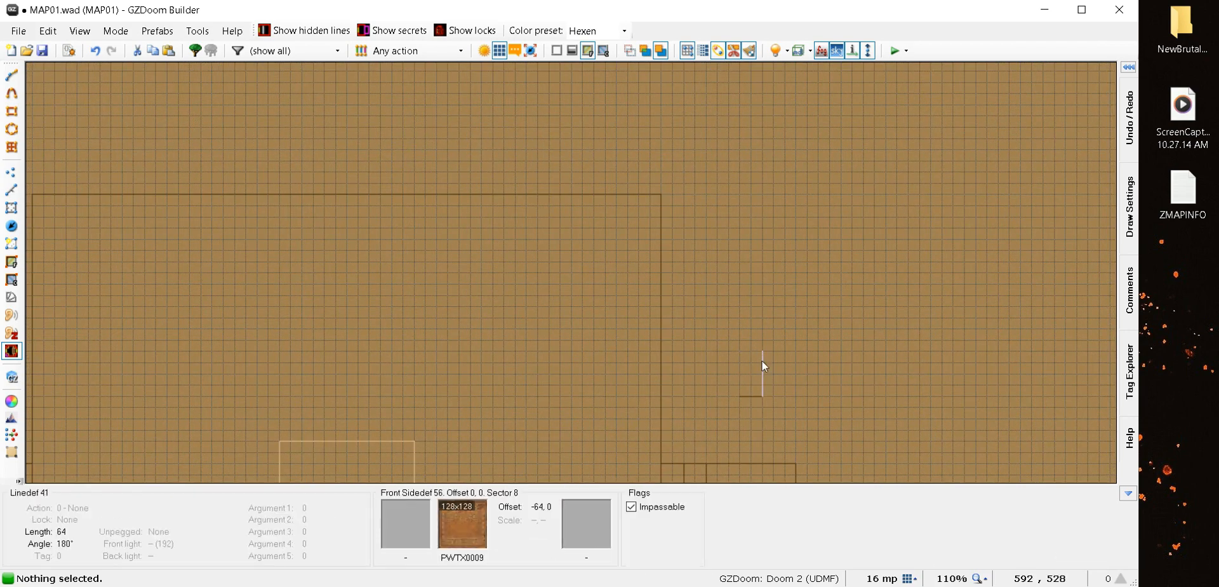
{"action": "scroll", "coordinate": [609, 340], "scroll_direction": "down", "scroll_amount": 6}
{"action": "scroll", "coordinate": [476, 280], "scroll_direction": "up", "scroll_amount": 2}
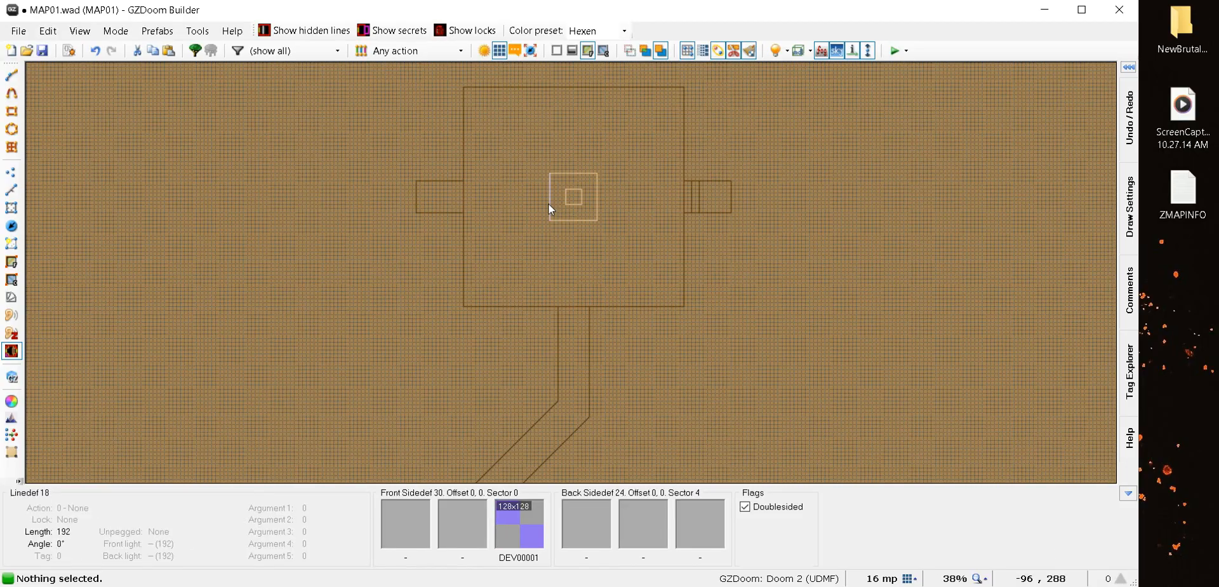
{"action": "scroll", "coordinate": [571, 172], "scroll_direction": "up", "scroll_amount": 3}
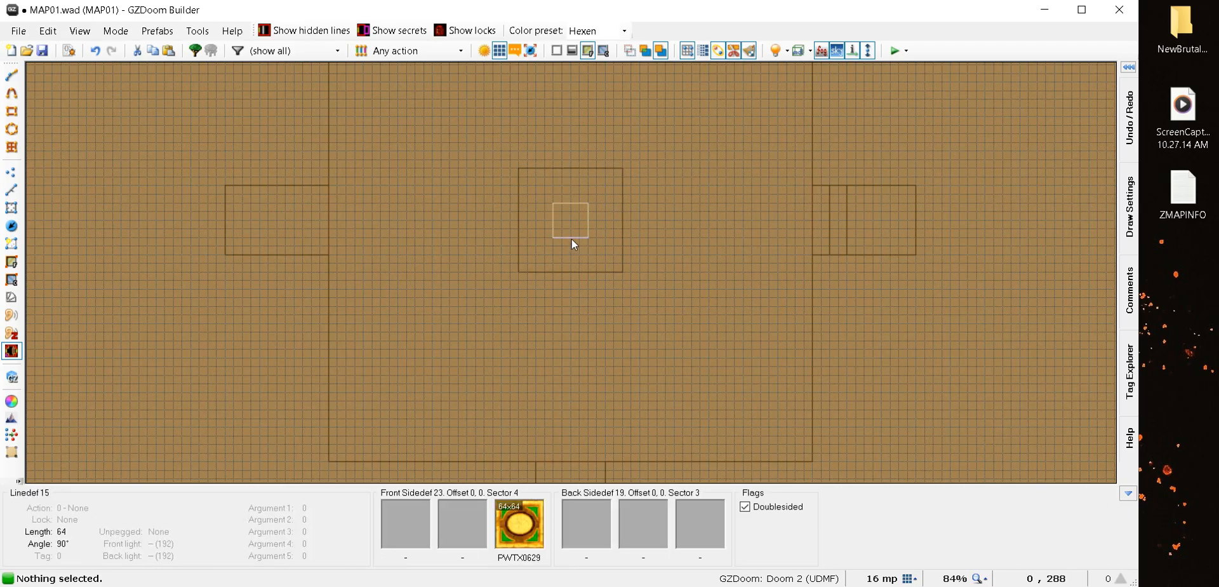
{"action": "scroll", "coordinate": [535, 246], "scroll_direction": "down", "scroll_amount": 4}
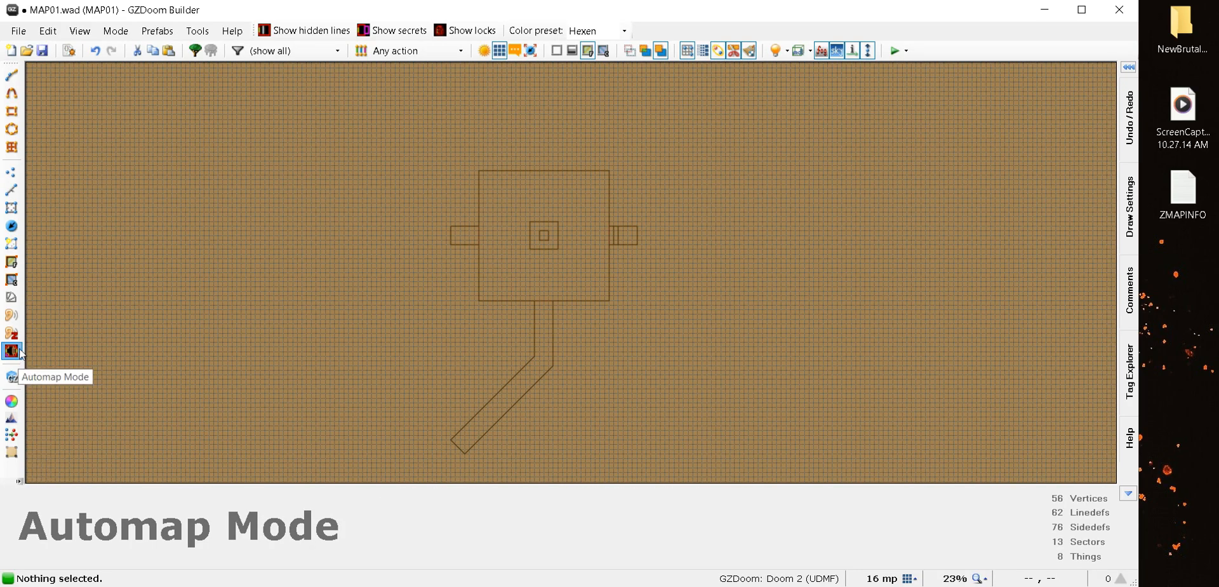
{"action": "scroll", "coordinate": [404, 224], "scroll_direction": "down", "scroll_amount": 2}
{"action": "scroll", "coordinate": [451, 253], "scroll_direction": "up", "scroll_amount": 3}
{"action": "scroll", "coordinate": [451, 253], "scroll_direction": "down", "scroll_amount": 1}
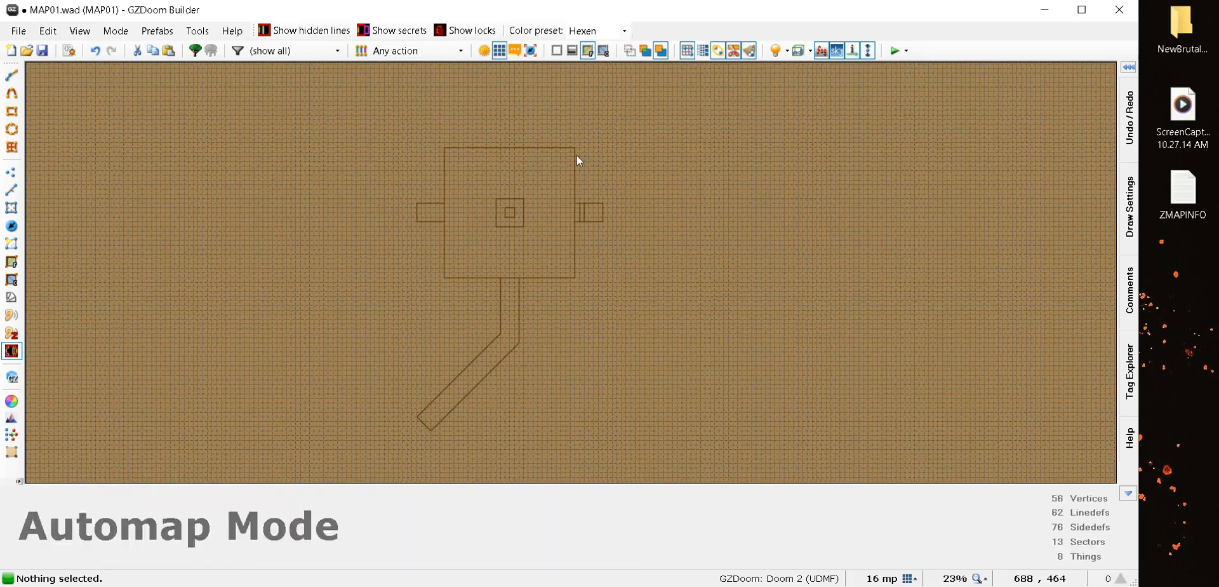
Draw a 32 by 64 unit rectangle of linedefs inside the small sector north of the western alcove
{"action": "left_click", "coordinate": [9, 192]}
{"action": "scroll", "coordinate": [541, 193], "scroll_direction": "up", "scroll_amount": 5}
{"action": "scroll", "coordinate": [541, 193], "scroll_direction": "down", "scroll_amount": 3}
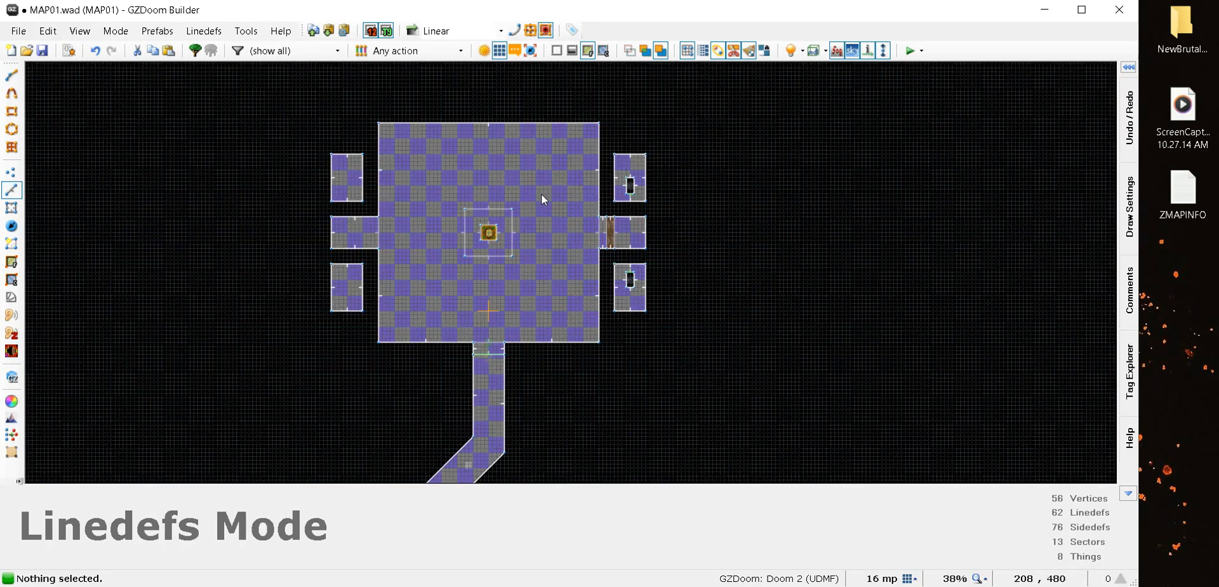
{"action": "scroll", "coordinate": [325, 169], "scroll_direction": "up", "scroll_amount": 4}
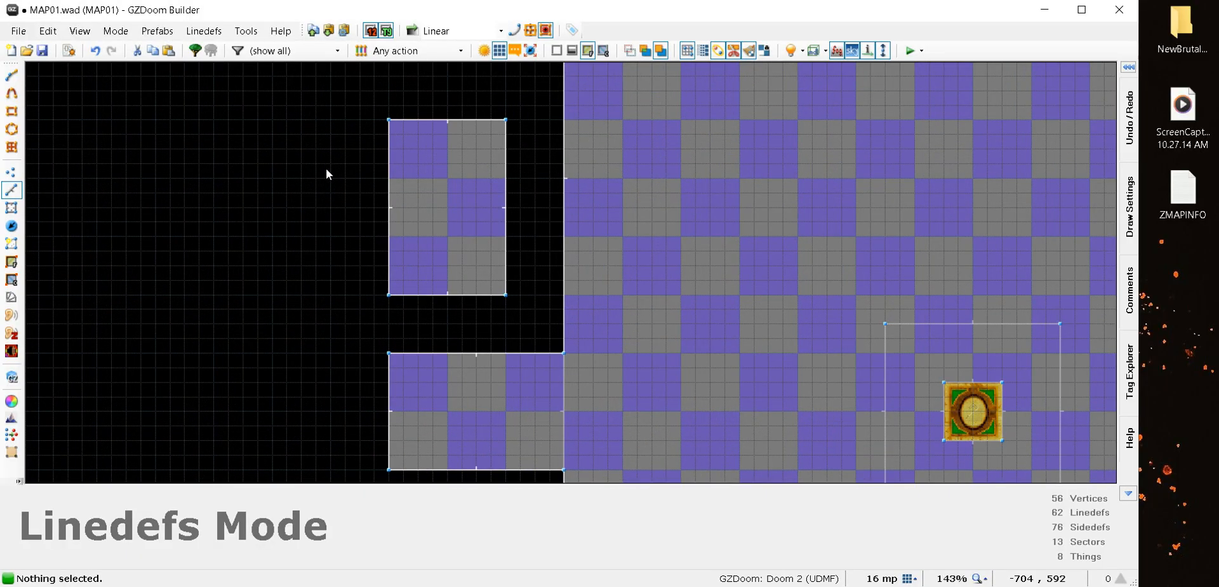
{"action": "scroll", "coordinate": [326, 169], "scroll_direction": "down", "scroll_amount": 3}
{"action": "scroll", "coordinate": [371, 194], "scroll_direction": "up", "scroll_amount": 5}
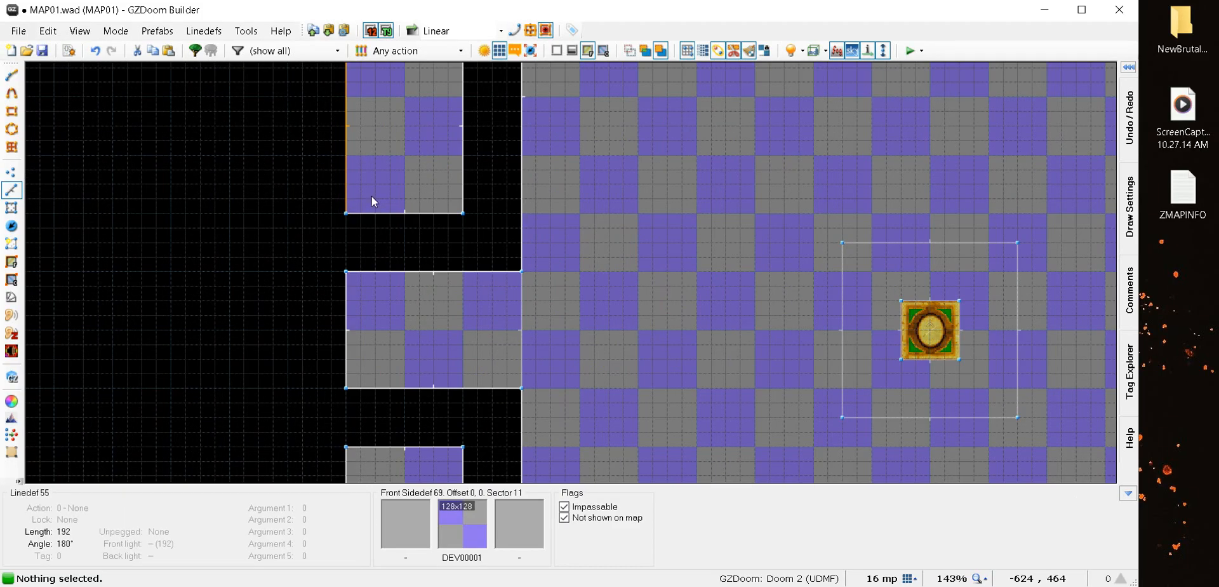
{"action": "scroll", "coordinate": [375, 191], "scroll_direction": "down", "scroll_amount": 2}
{"action": "scroll", "coordinate": [371, 183], "scroll_direction": "up", "scroll_amount": 5}
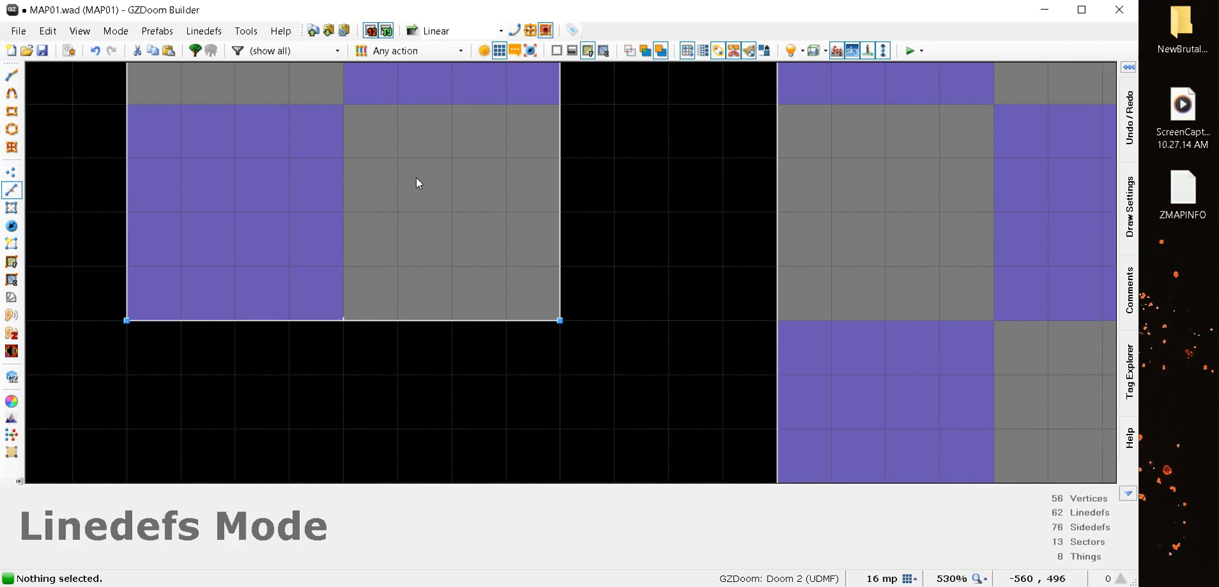
{"action": "key", "text": "d"}
{"action": "left_click", "coordinate": [290, 212]}
{"action": "left_click", "coordinate": [398, 212]}
{"action": "scroll", "coordinate": [449, 322], "scroll_direction": "down", "scroll_amount": 5}
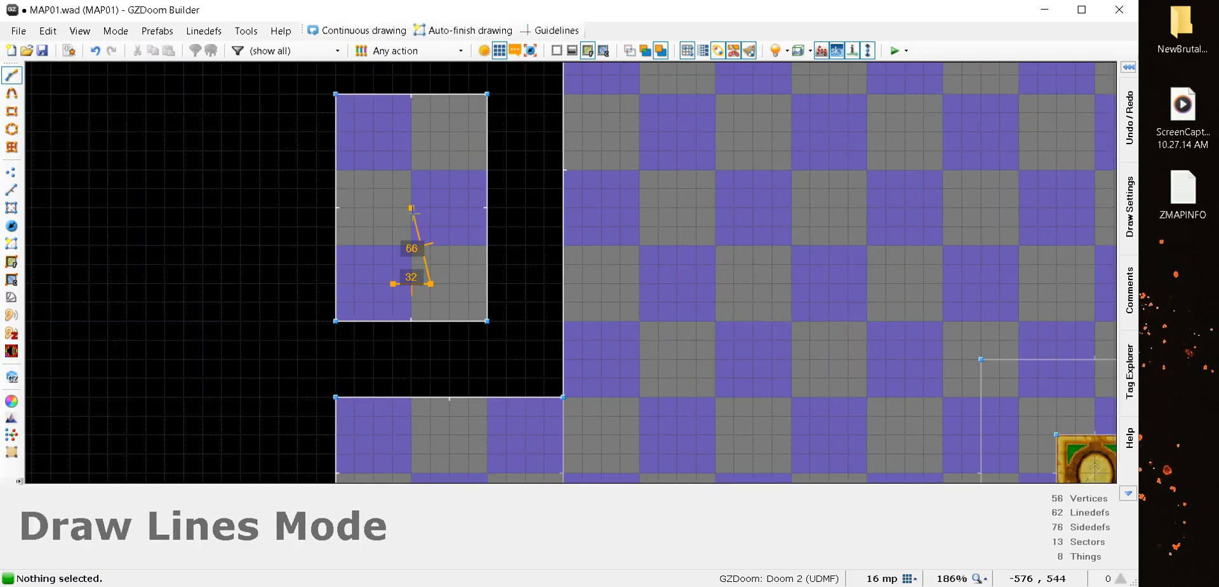
{"action": "scroll", "coordinate": [413, 210], "scroll_direction": "up", "scroll_amount": 3}
{"action": "left_click", "coordinate": [442, 204]}
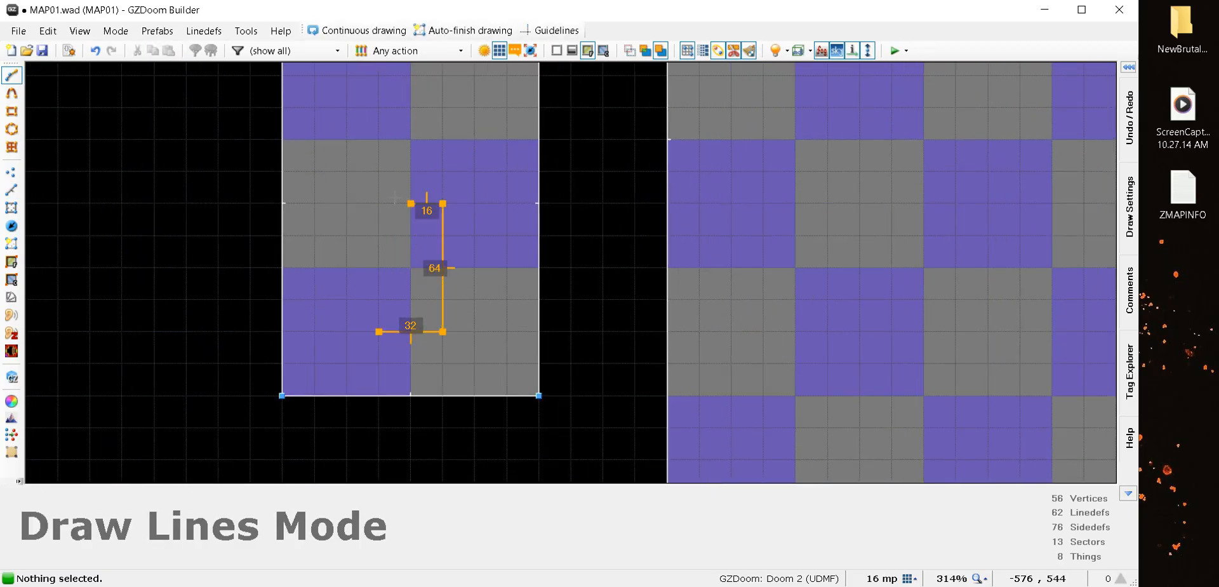
{"action": "left_click", "coordinate": [379, 203]}
{"action": "left_click", "coordinate": [378, 331]}
Draw a matching 32 by 64 unit rectangle of linedefs inside the small sector south of the western alcove
{"action": "scroll", "coordinate": [307, 136], "scroll_direction": "down", "scroll_amount": 5}
{"action": "scroll", "coordinate": [341, 318], "scroll_direction": "up", "scroll_amount": 6}
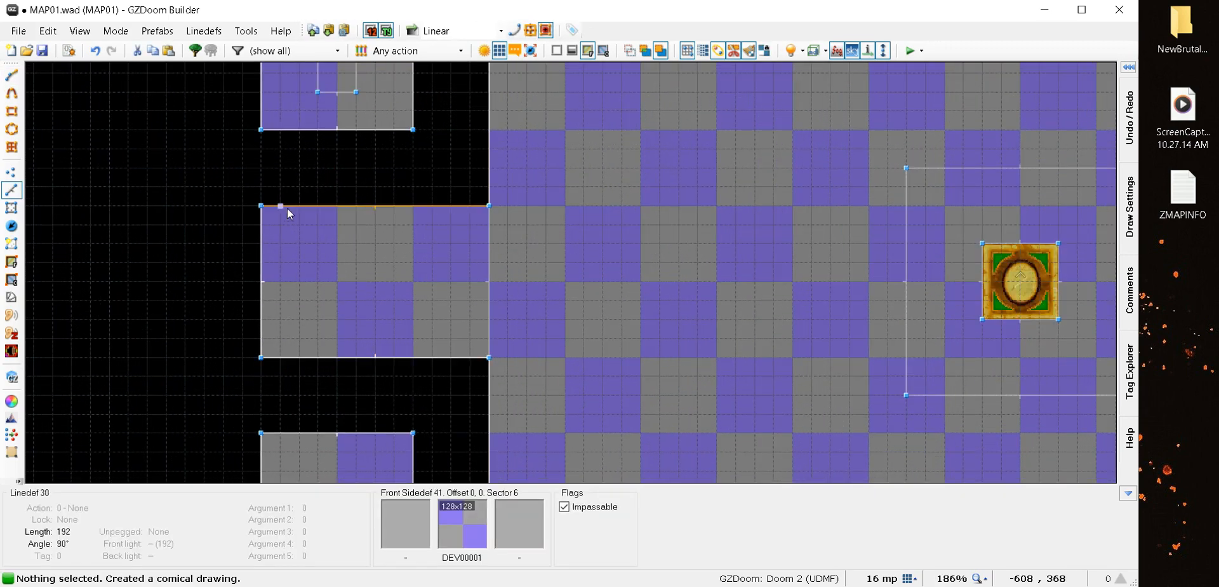
{"action": "key", "text": "d"}
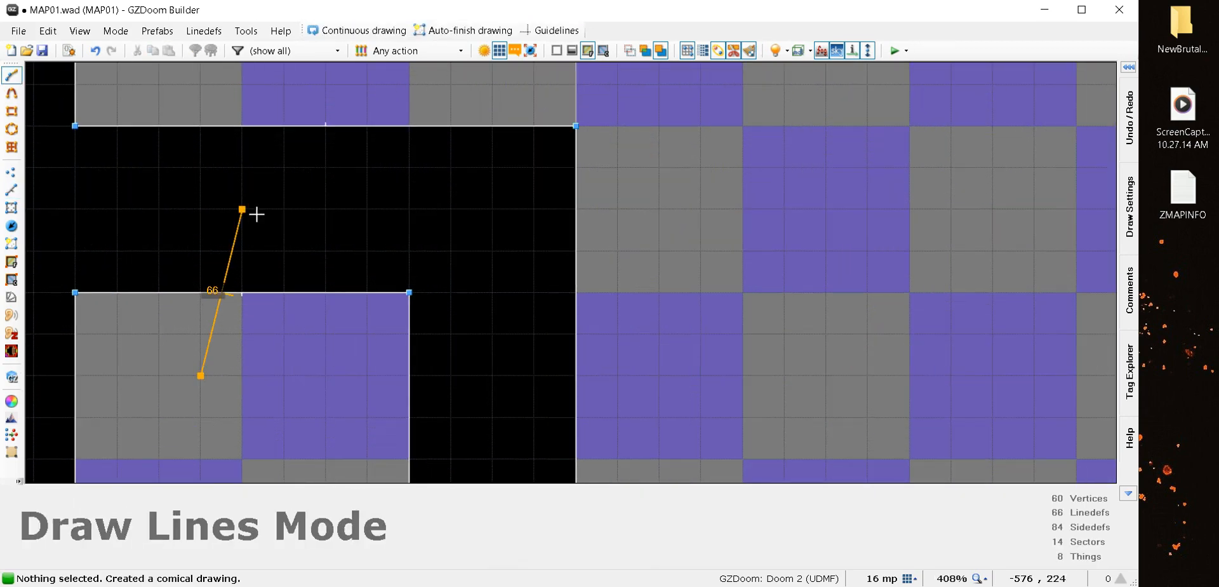
{"action": "scroll", "coordinate": [254, 210], "scroll_direction": "down", "scroll_amount": 6}
{"action": "scroll", "coordinate": [258, 223], "scroll_direction": "up", "scroll_amount": 5}
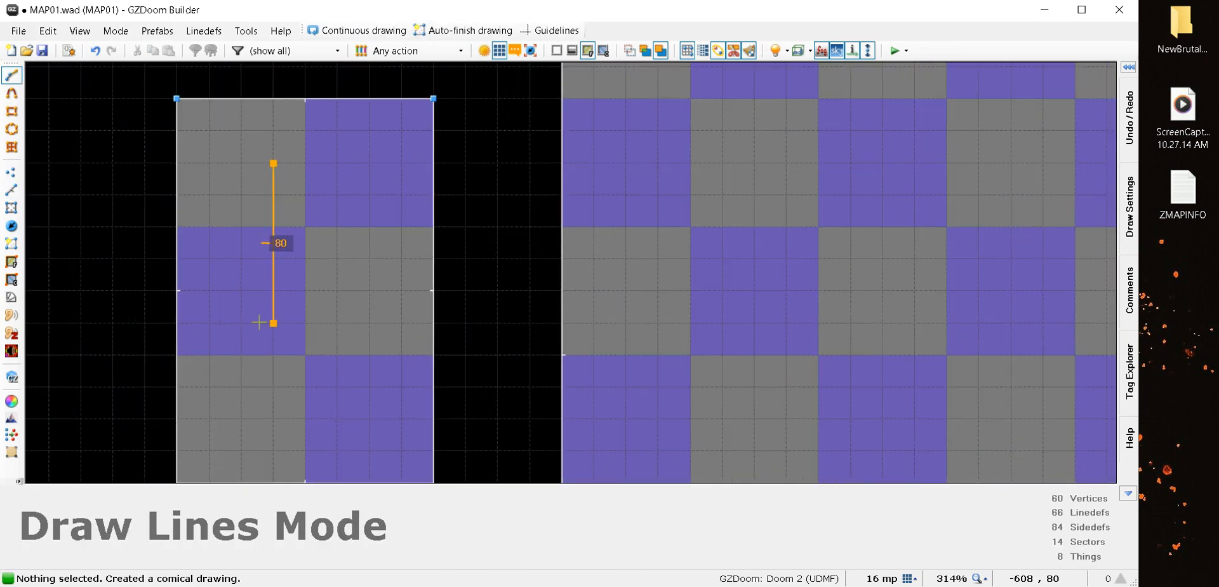
{"action": "left_click", "coordinate": [273, 291]}
{"action": "left_click", "coordinate": [337, 290]}
{"action": "left_click", "coordinate": [337, 163]}
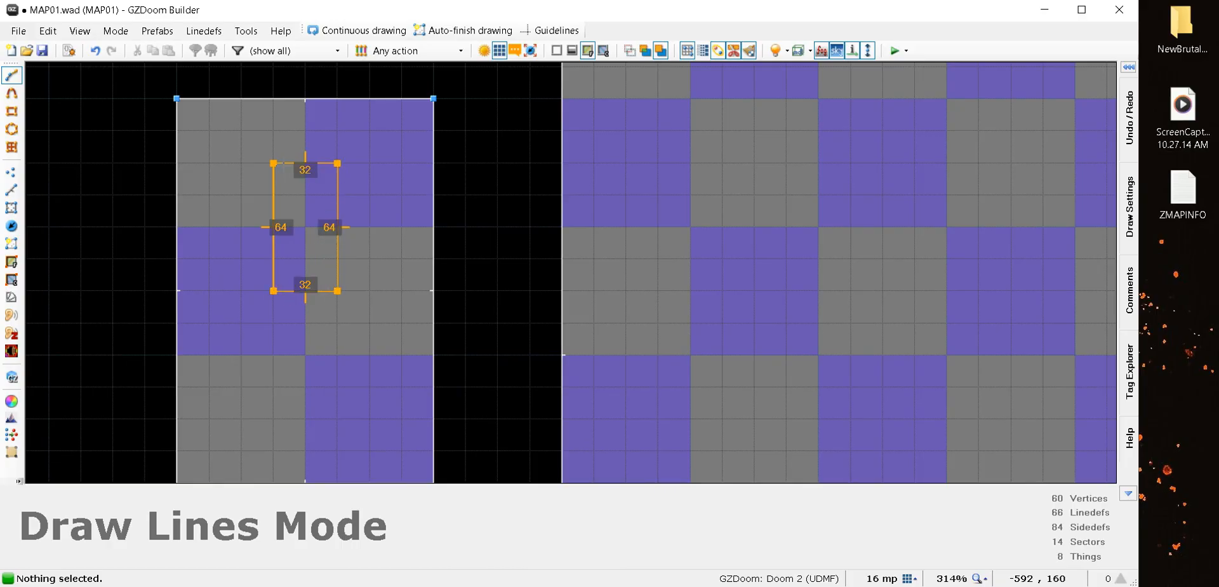
{"action": "left_click", "coordinate": [273, 163]}
{"action": "scroll", "coordinate": [413, 257], "scroll_direction": "down", "scroll_amount": 10}
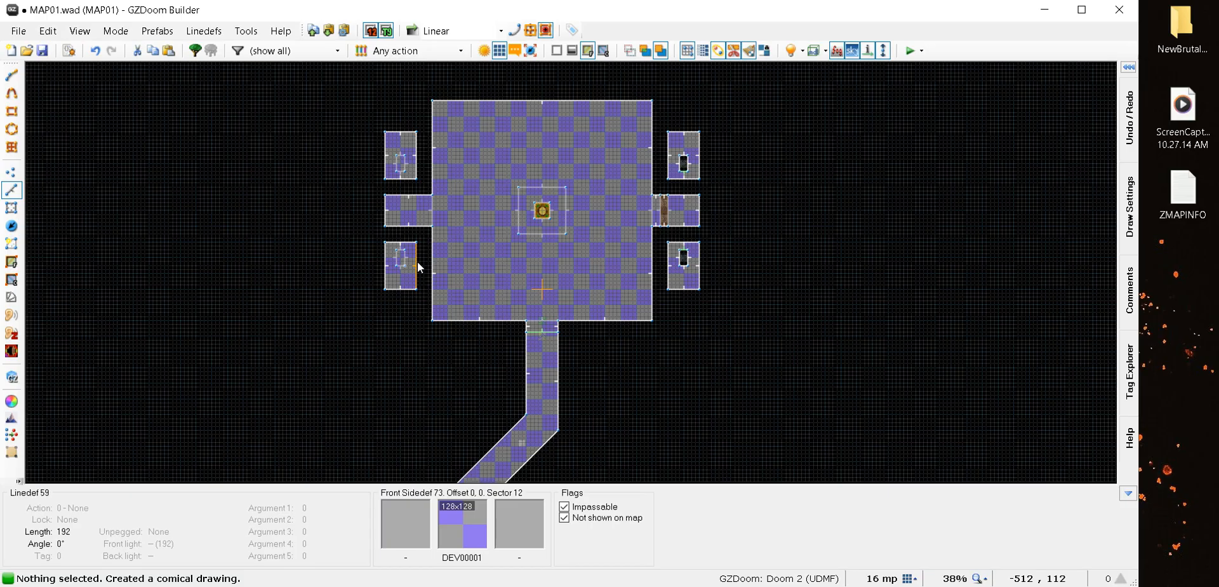
Delete the two inner rectangular sectors beside the western alcove to leave voids for the door polyobjects
{"action": "left_click", "coordinate": [12, 209]}
{"action": "scroll", "coordinate": [394, 178], "scroll_direction": "up", "scroll_amount": 6}
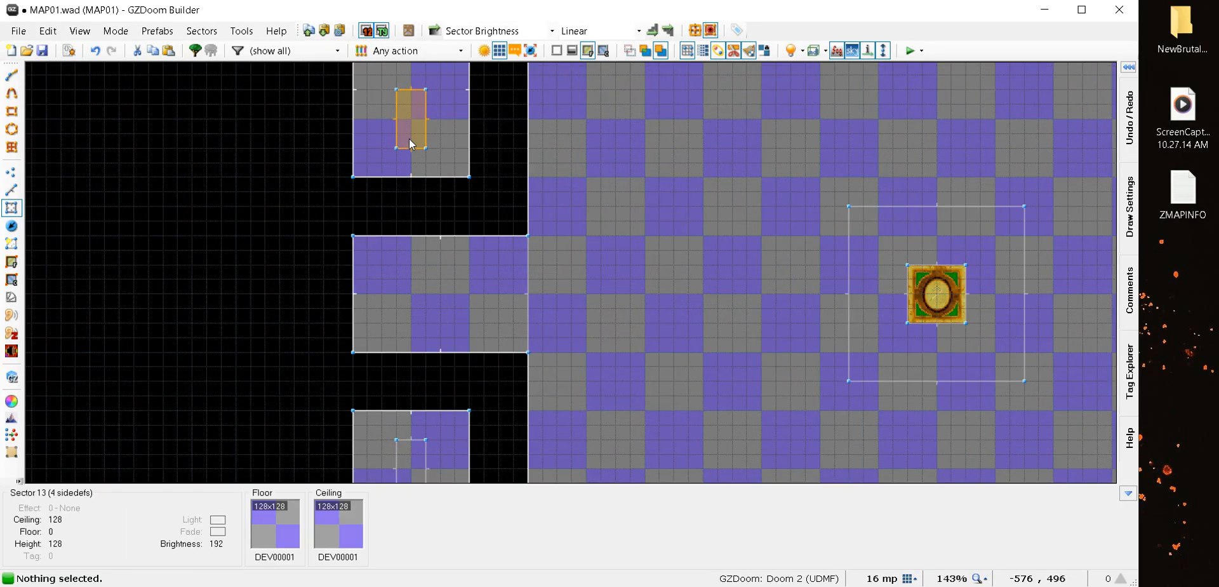
{"action": "key", "text": "Delete"}
{"action": "key", "text": "Delete"}
{"action": "scroll", "coordinate": [383, 214], "scroll_direction": "down", "scroll_amount": 6}
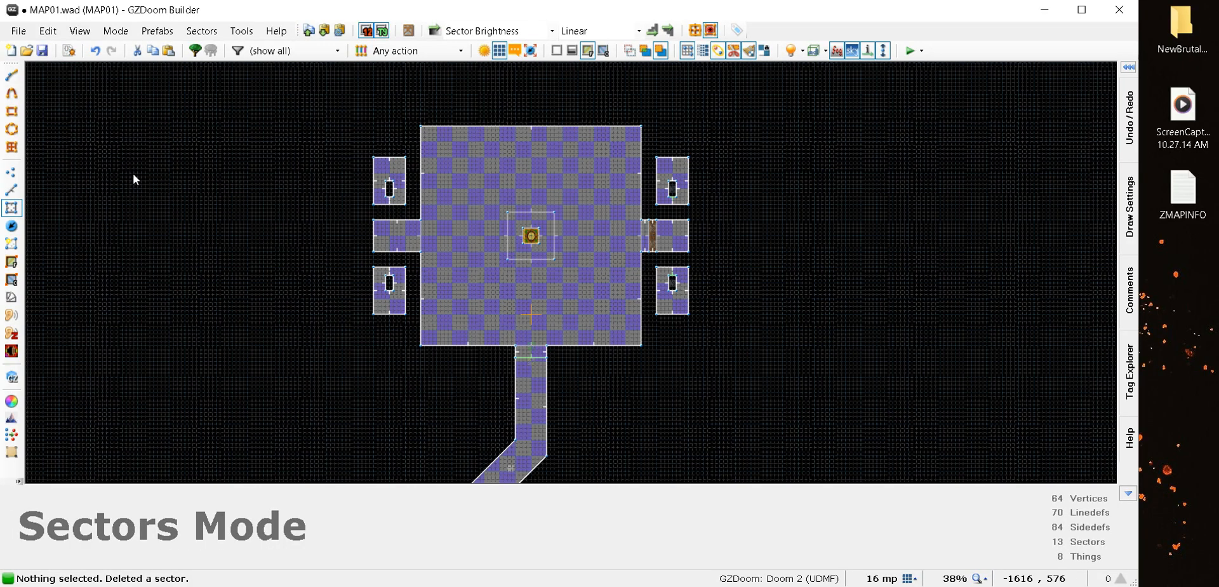
Apply middle texture PWTX0010 to the front sides of the four short linedefs of the western door polyobjects, and clear the selection
{"action": "left_click", "coordinate": [12, 189]}
{"action": "scroll", "coordinate": [616, 185], "scroll_direction": "up", "scroll_amount": 2}
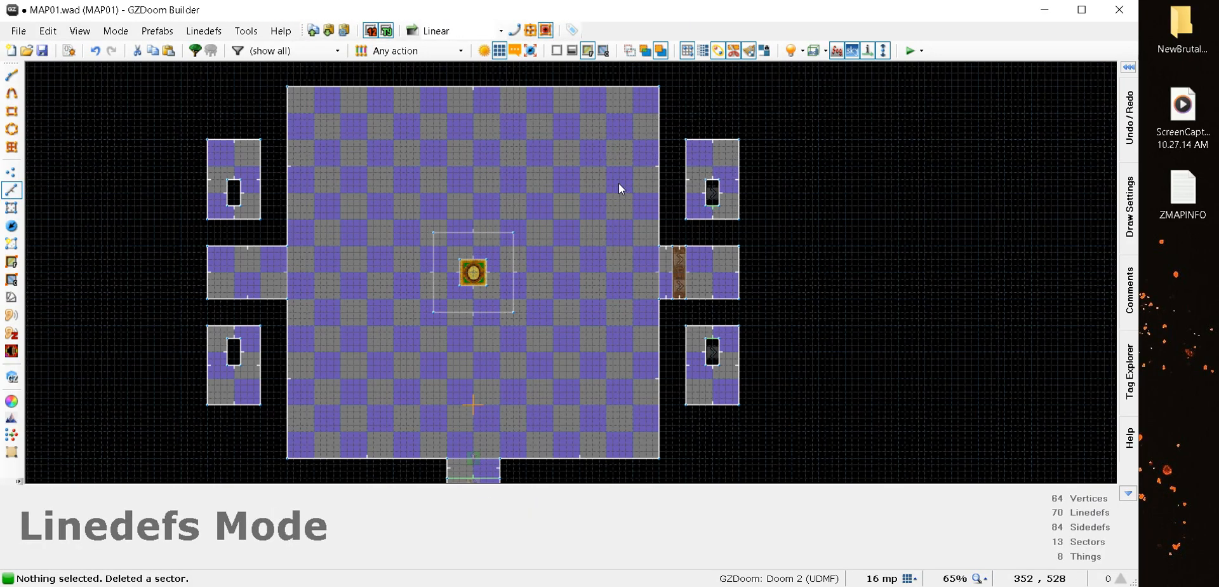
{"action": "scroll", "coordinate": [625, 185], "scroll_direction": "up", "scroll_amount": 2}
{"action": "scroll", "coordinate": [625, 185], "scroll_direction": "down", "scroll_amount": 4}
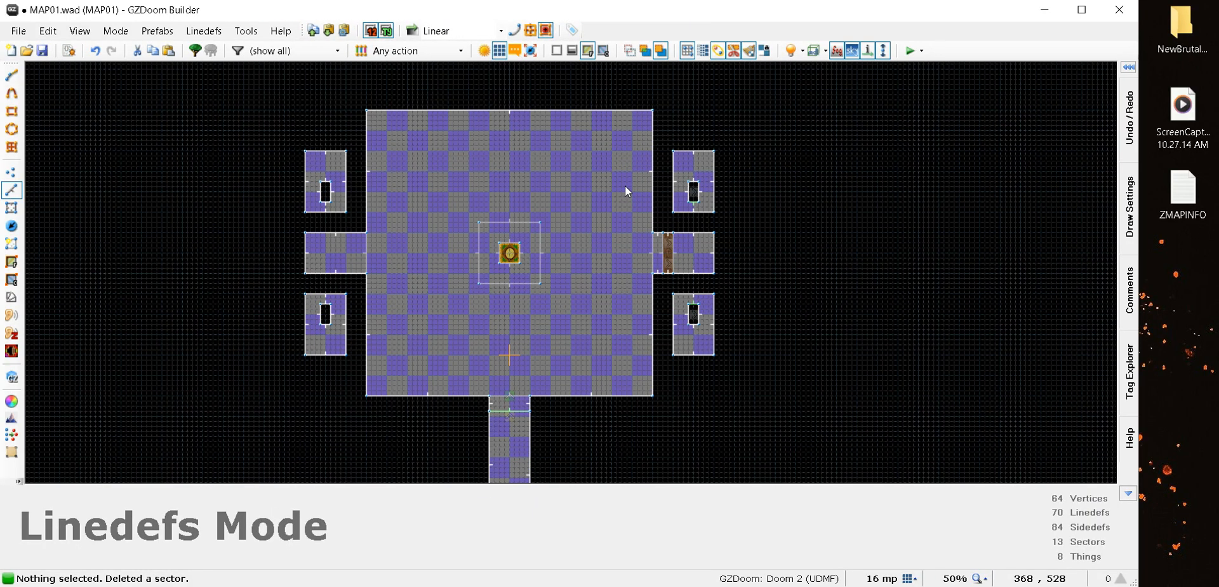
{"action": "scroll", "coordinate": [271, 194], "scroll_direction": "up", "scroll_amount": 4}
{"action": "left_click", "coordinate": [434, 158]}
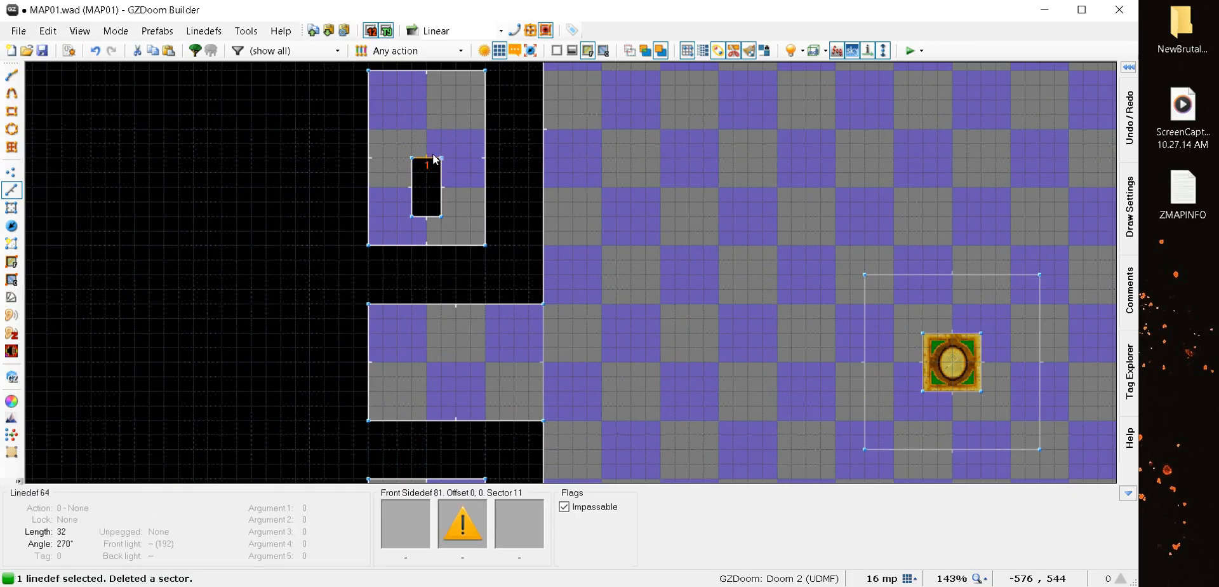
{"action": "left_click", "coordinate": [425, 217]}
{"action": "scroll", "coordinate": [412, 184], "scroll_direction": "down", "scroll_amount": 5}
{"action": "scroll", "coordinate": [453, 244], "scroll_direction": "up", "scroll_amount": 5}
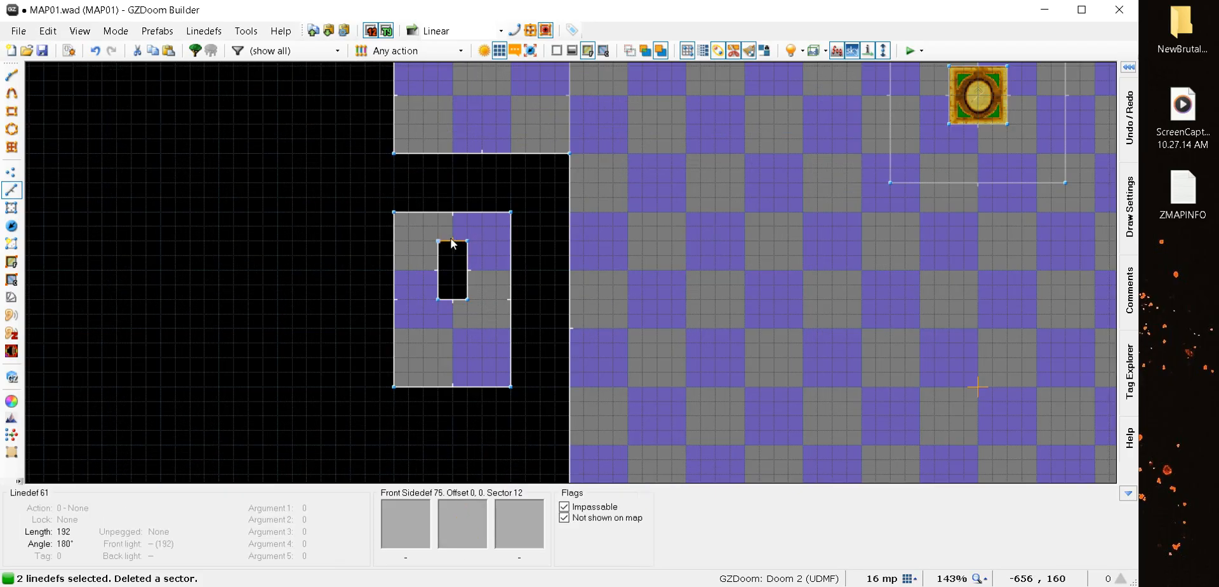
{"action": "left_click", "coordinate": [451, 240]}
{"action": "right_click", "coordinate": [455, 301]}
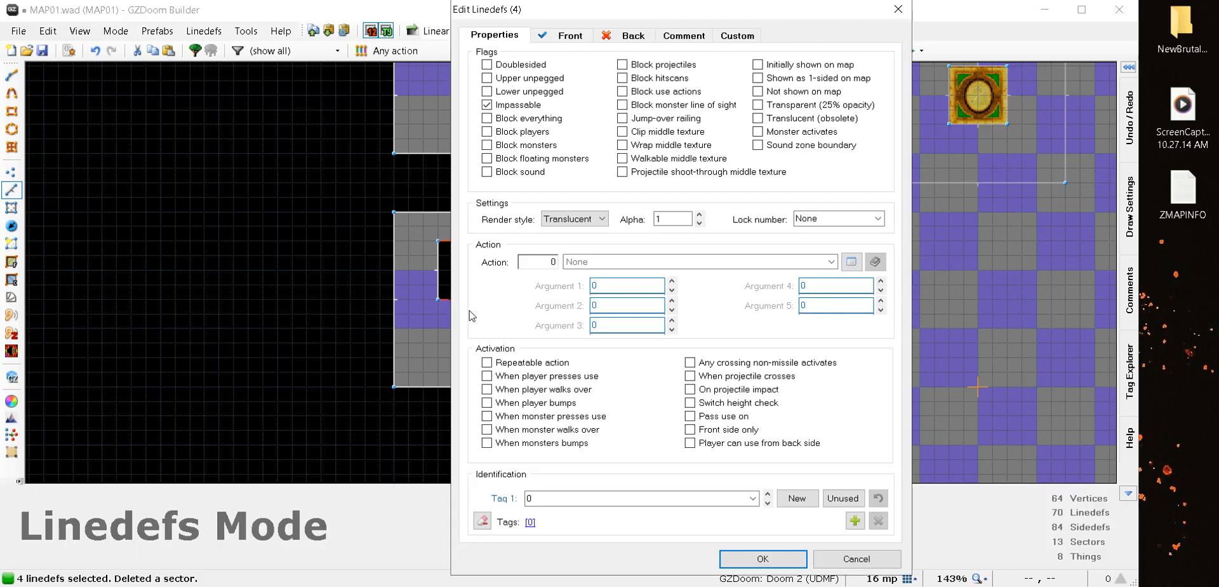
{"action": "left_click", "coordinate": [550, 36]}
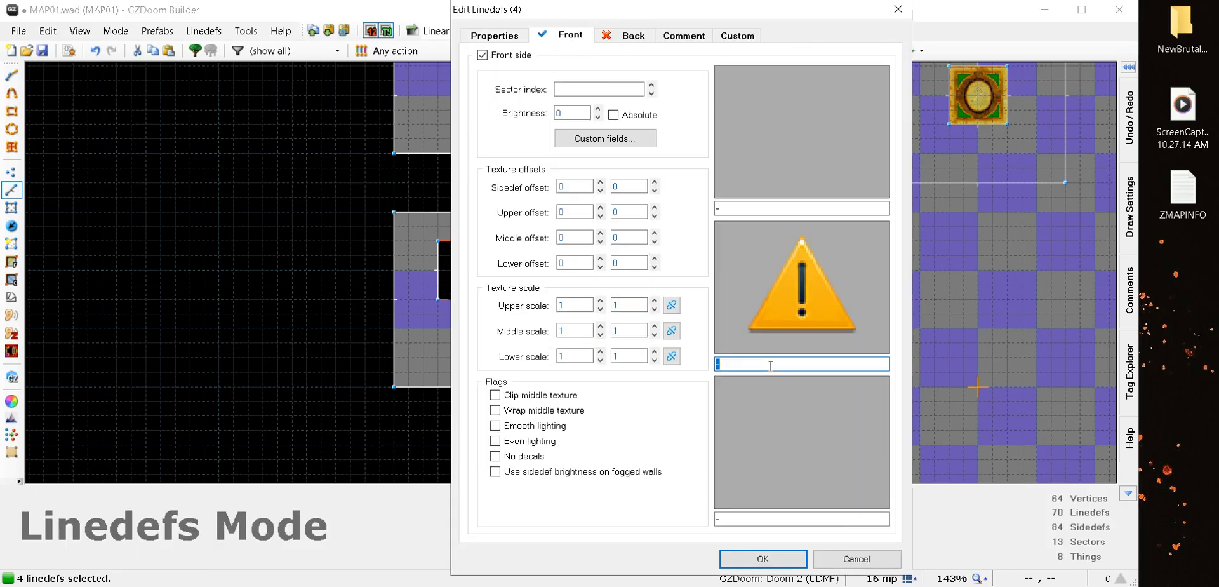
{"action": "type", "text": "PWTX0"}
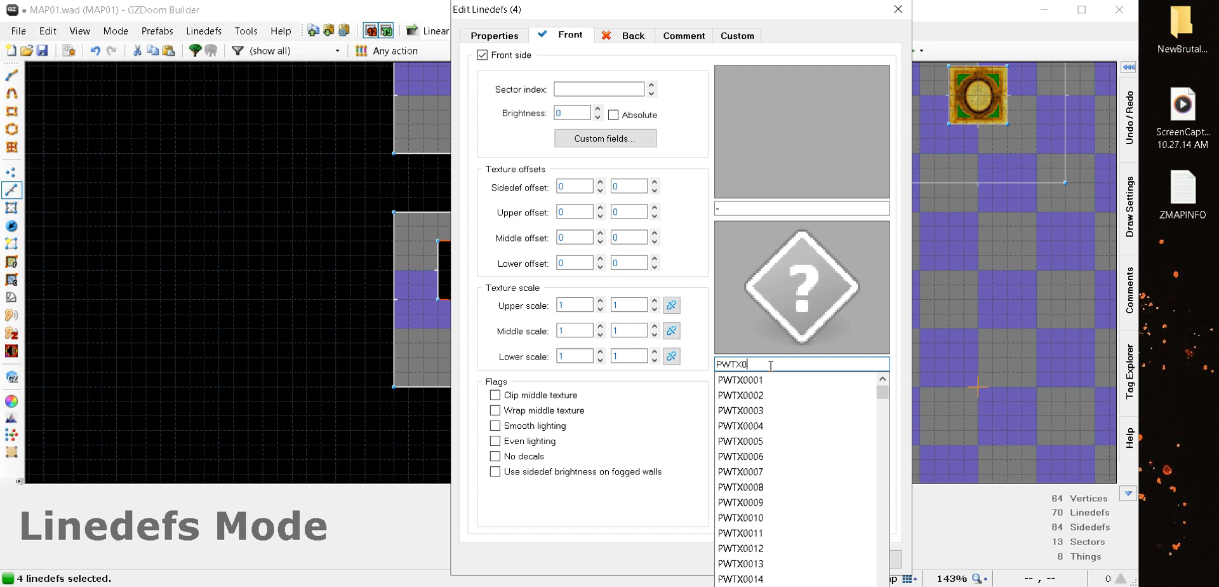
{"action": "type", "text": "010"}
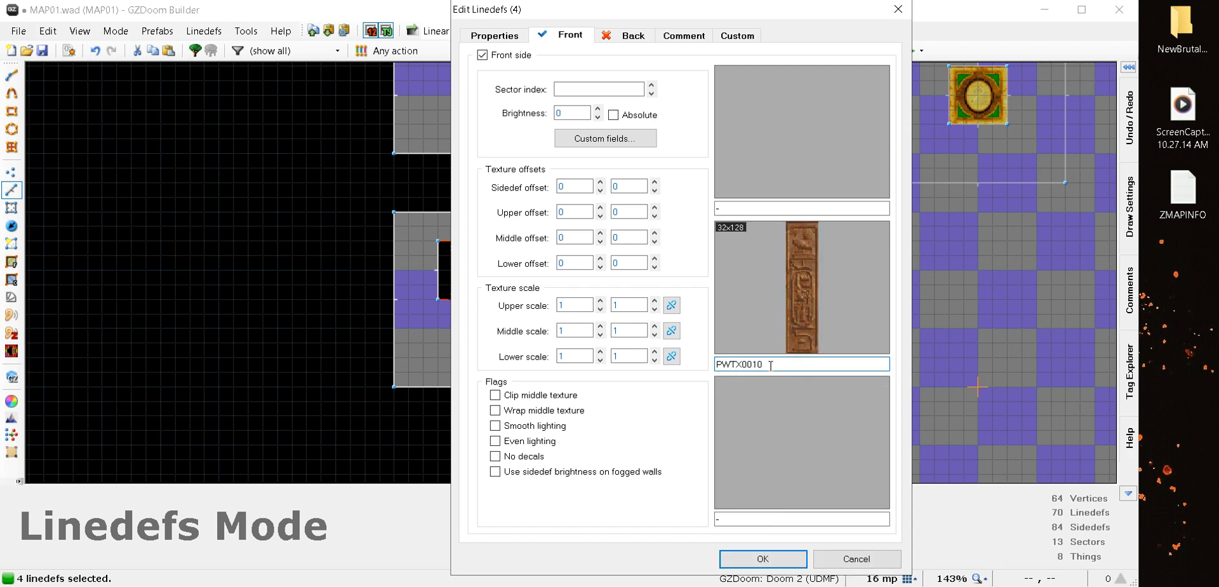
{"action": "key", "text": "Return"}
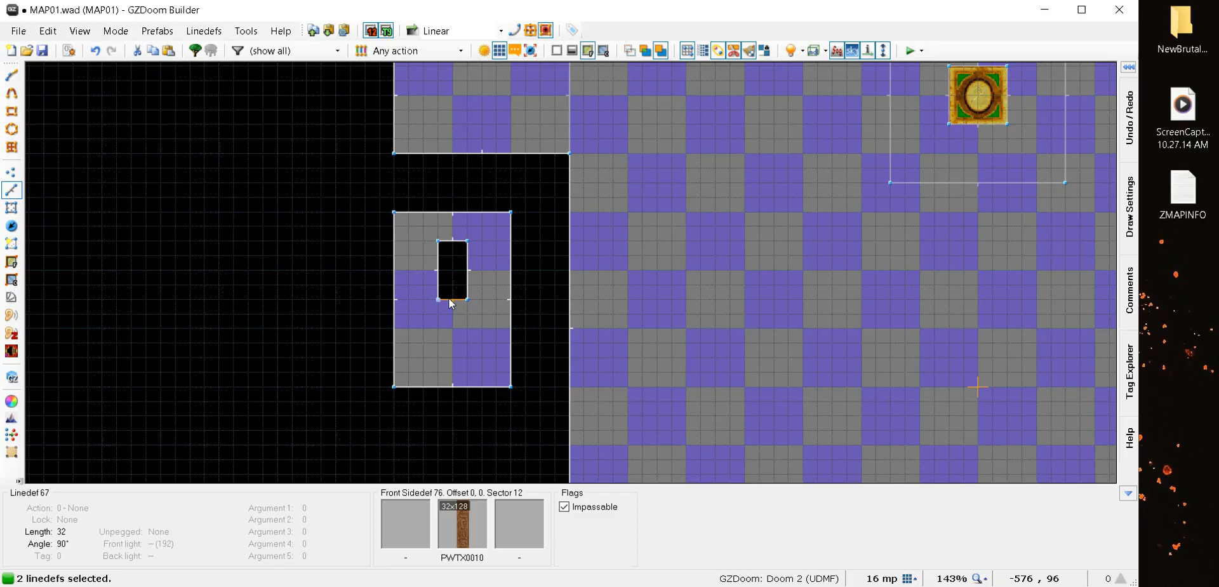
{"action": "scroll", "coordinate": [379, 248], "scroll_direction": "down", "scroll_amount": 5}
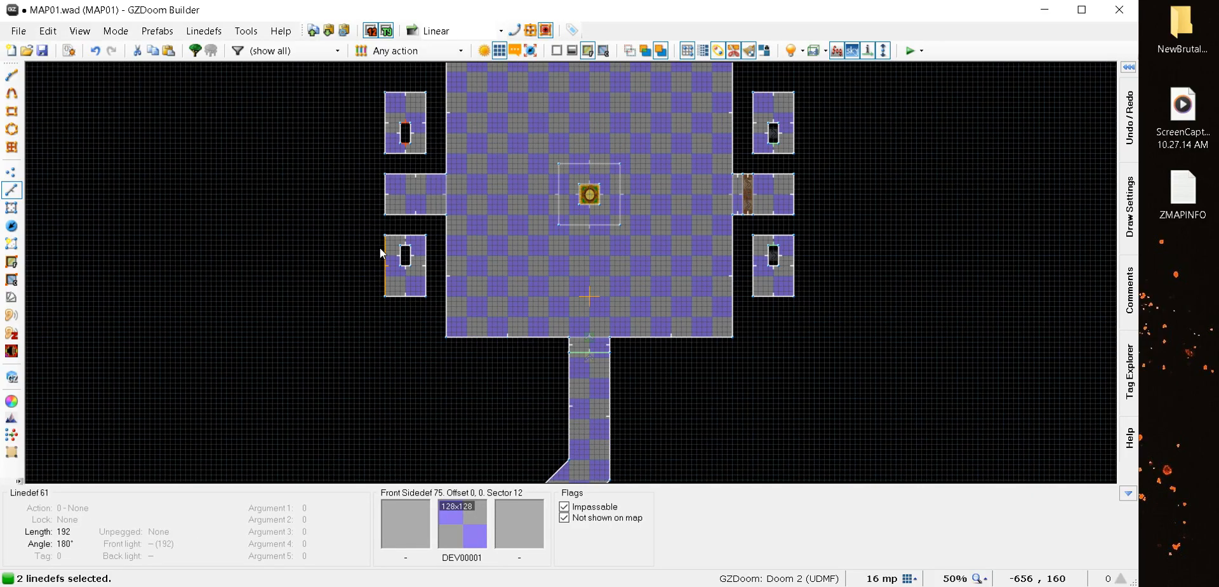
{"action": "scroll", "coordinate": [407, 88], "scroll_direction": "up", "scroll_amount": 4}
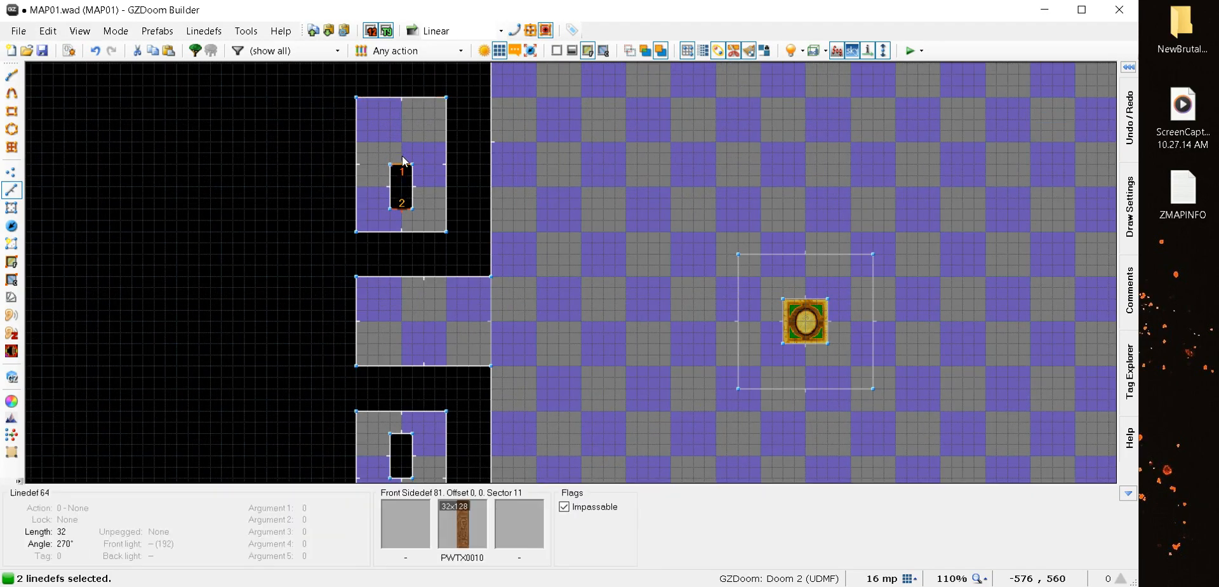
{"action": "left_click", "coordinate": [396, 182]}
{"action": "left_click", "coordinate": [318, 138]}
Apply middle texture PWTX0009 to the front sides of the four long linedefs of the western door polyobjects, and clear the selection
{"action": "scroll", "coordinate": [318, 138], "scroll_direction": "down", "scroll_amount": 5}
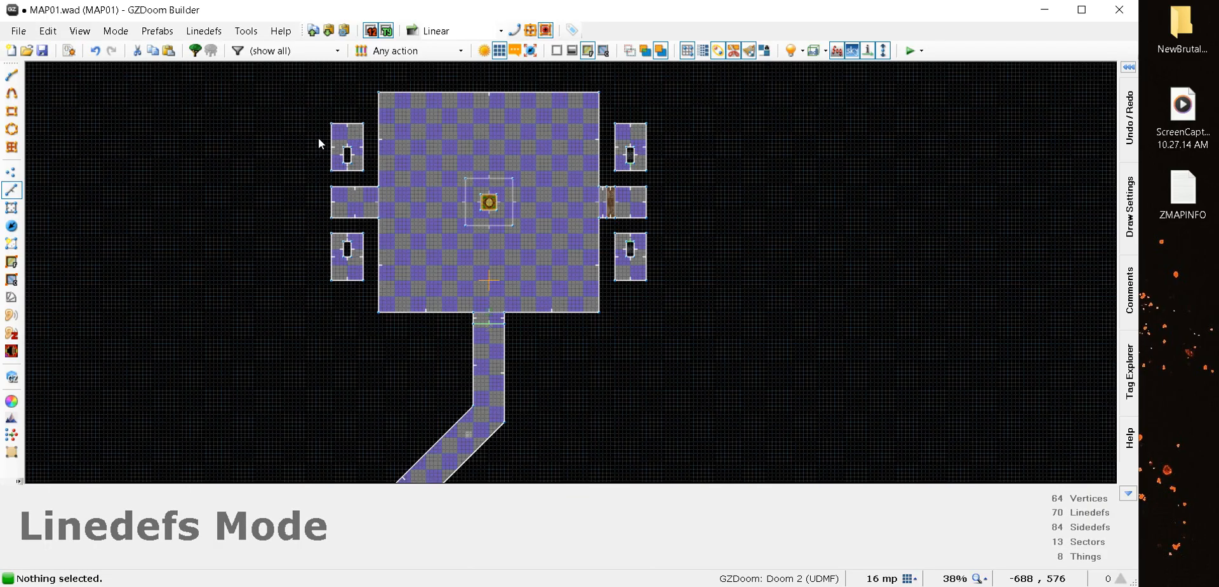
{"action": "scroll", "coordinate": [318, 139], "scroll_direction": "up", "scroll_amount": 4}
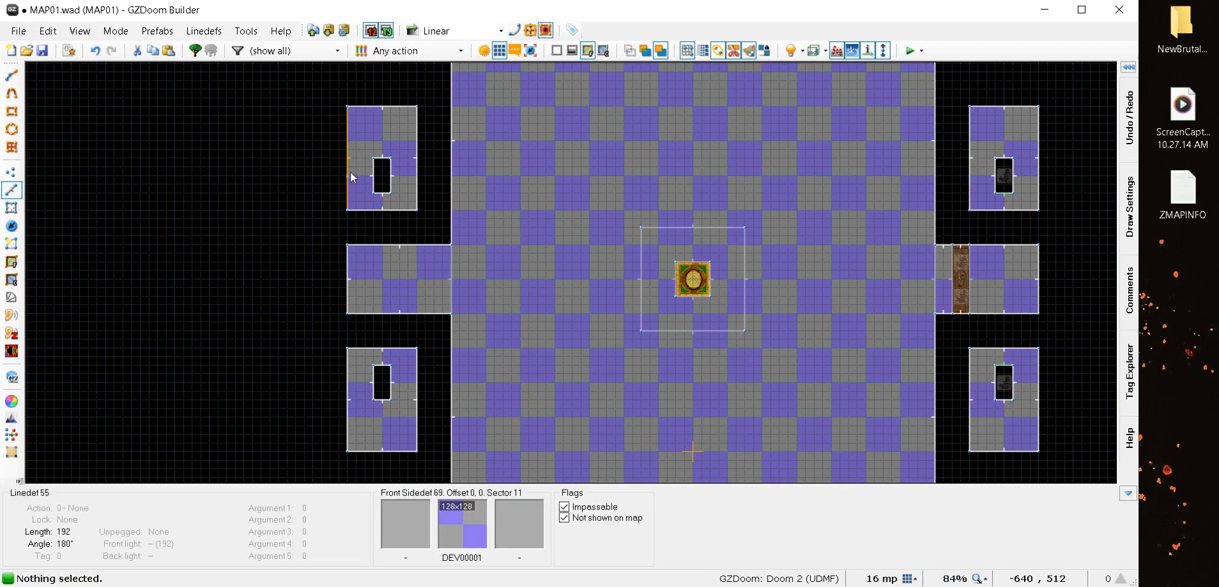
{"action": "left_click", "coordinate": [376, 184]}
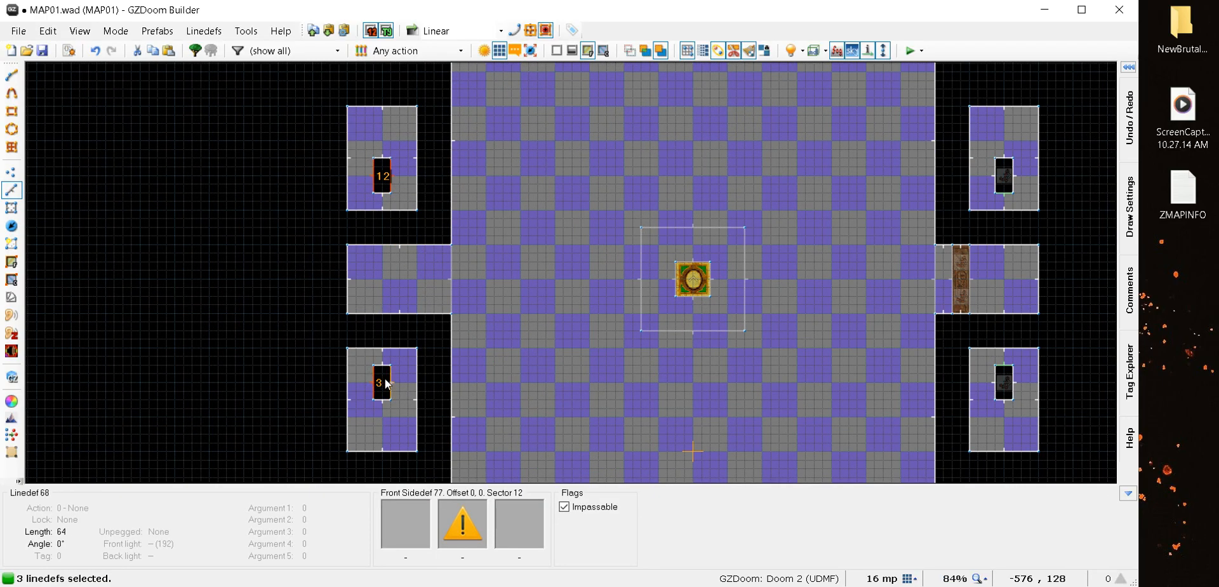
{"action": "left_click", "coordinate": [385, 383]}
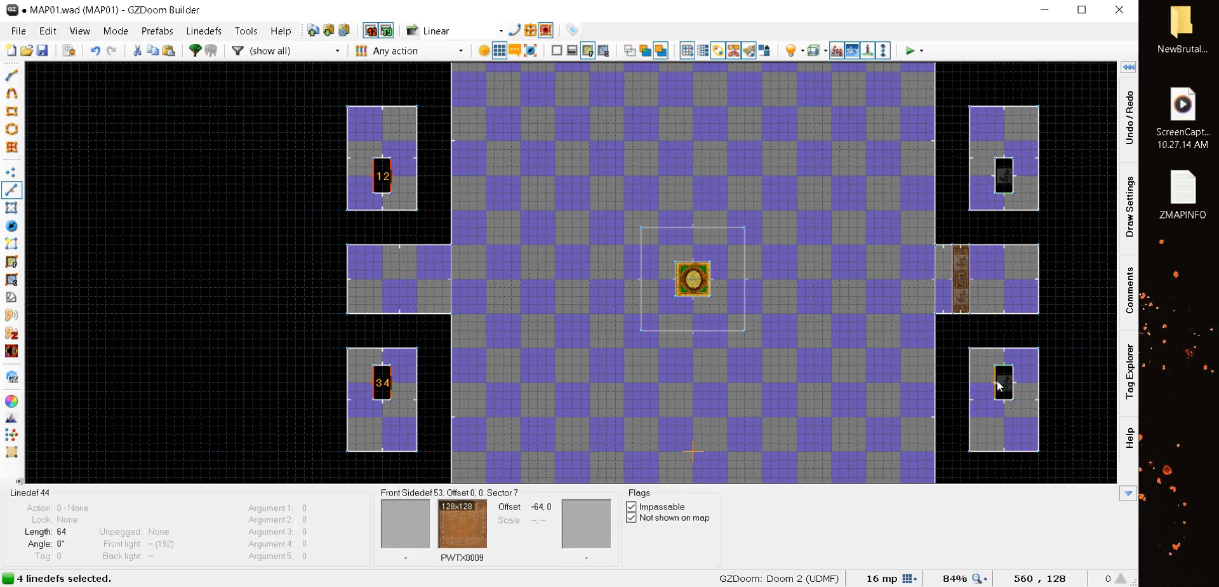
{"action": "right_click", "coordinate": [371, 385]}
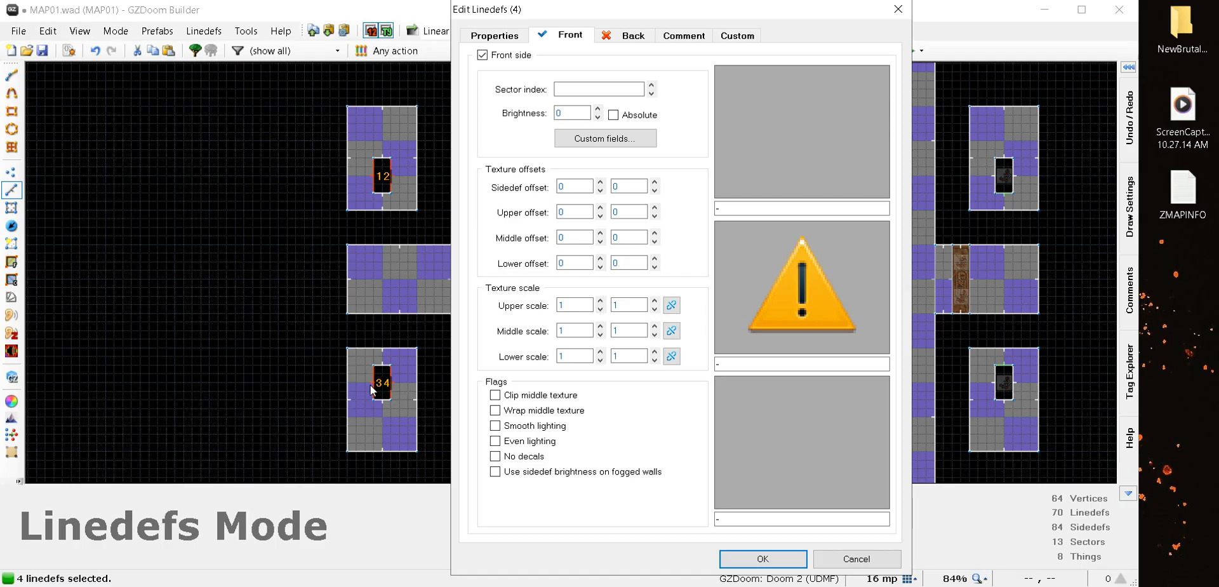
{"action": "left_click", "coordinate": [770, 365]}
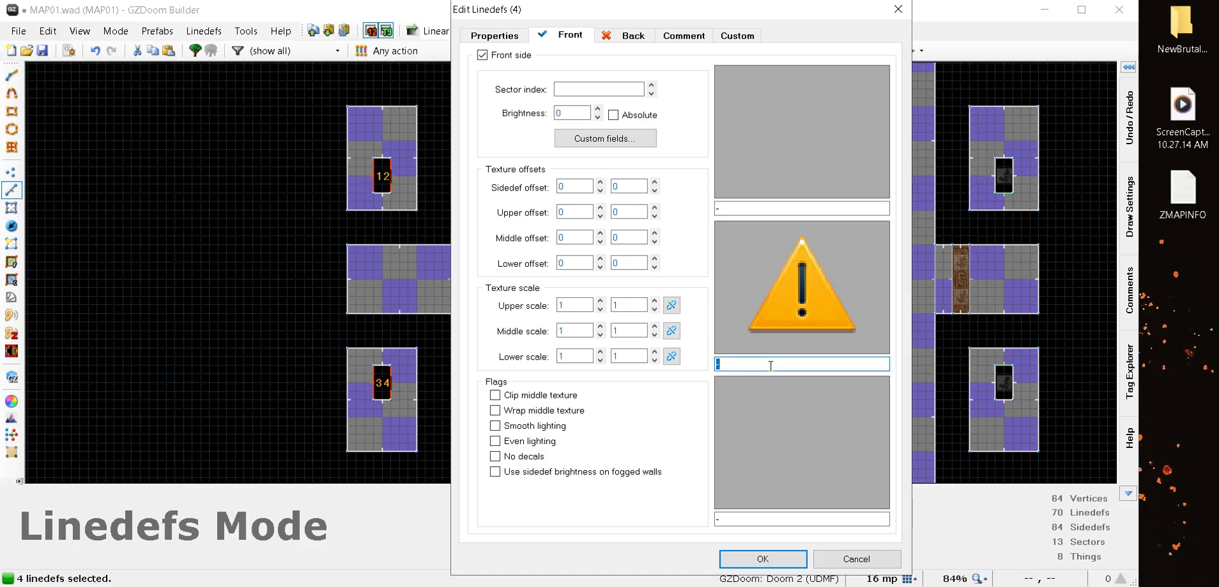
{"action": "type", "text": "PWTX"}
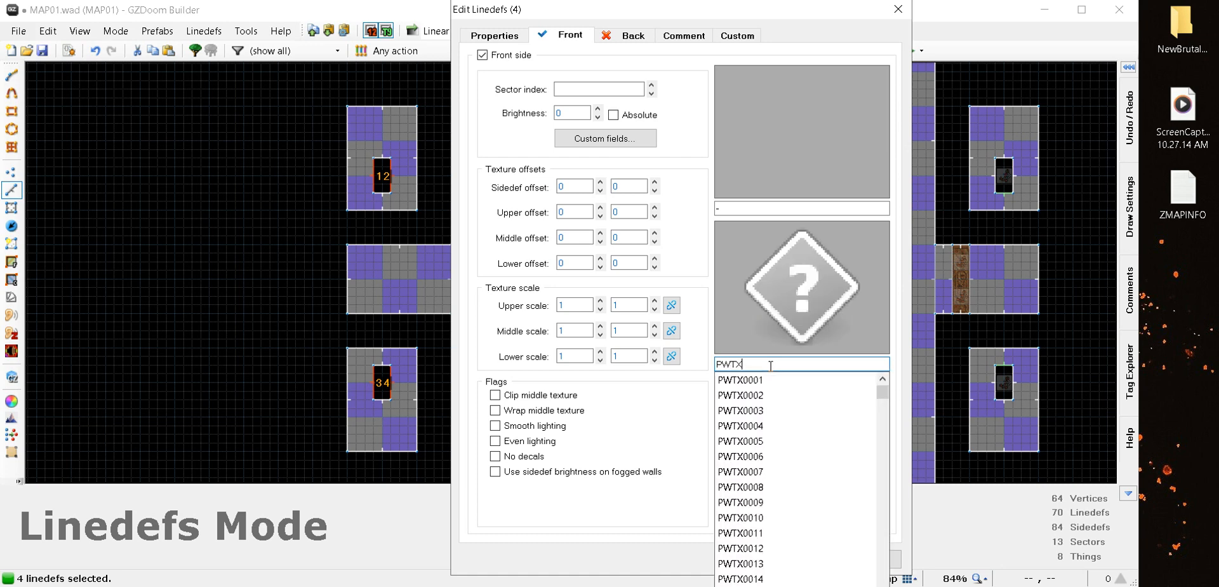
{"action": "type", "text": "0009"}
{"action": "key", "text": "Return"}
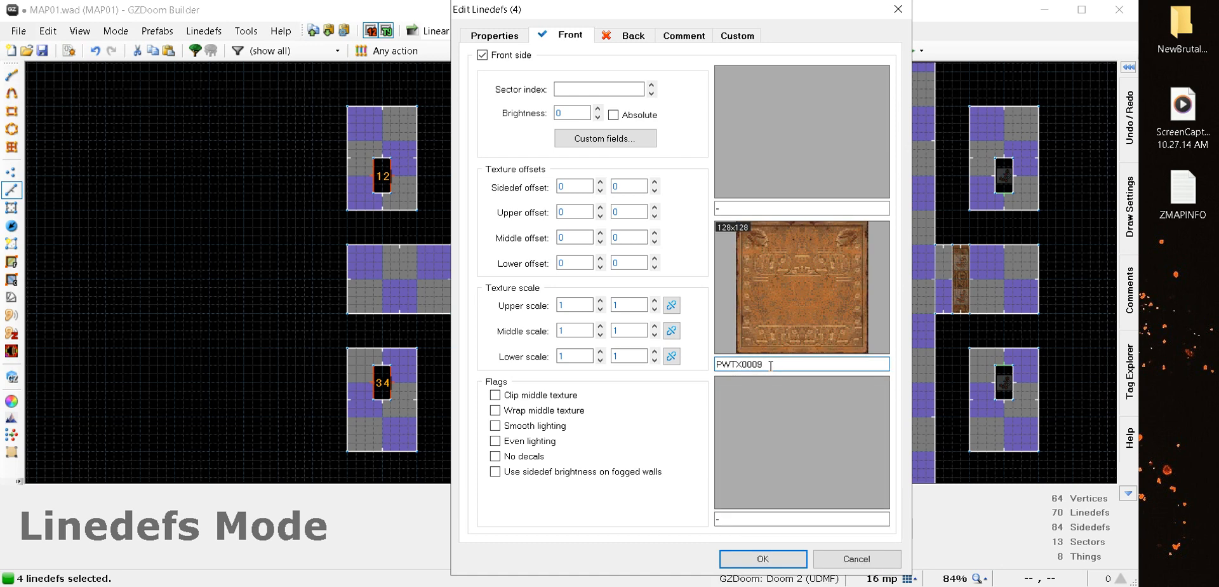
{"action": "left_click", "coordinate": [782, 559]}
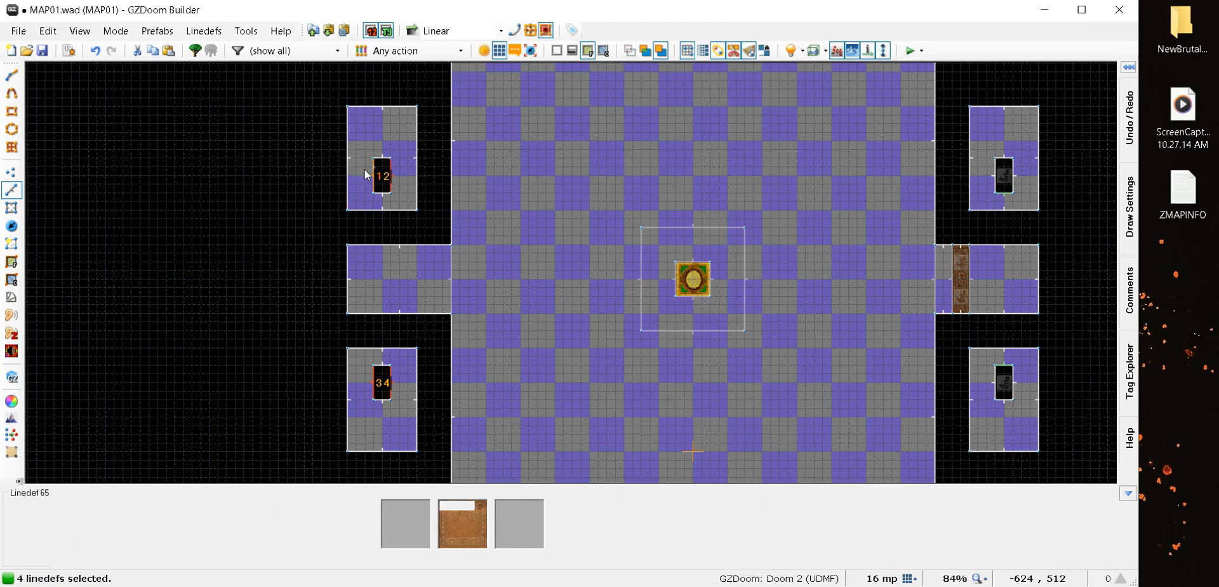
{"action": "left_click", "coordinate": [365, 175]}
{"action": "left_click", "coordinate": [385, 173]}
{"action": "left_click", "coordinate": [377, 383]}
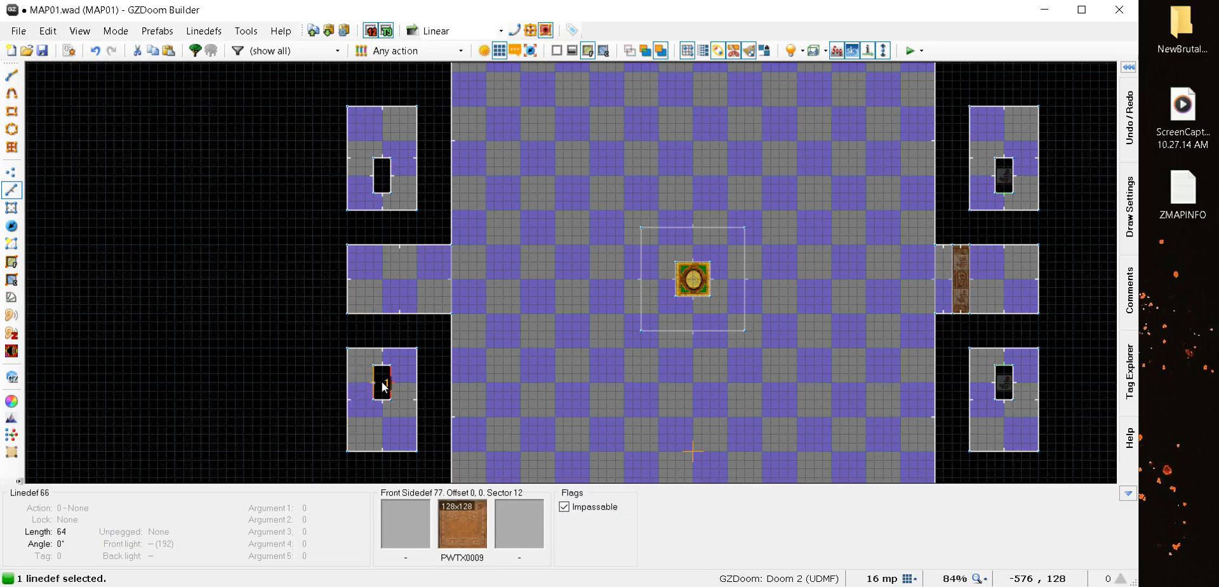
In the 3D view, shift the texture on the west face of the northern door polyobject beside the western alcove to offset -64, 0
{"action": "key", "text": "q"}
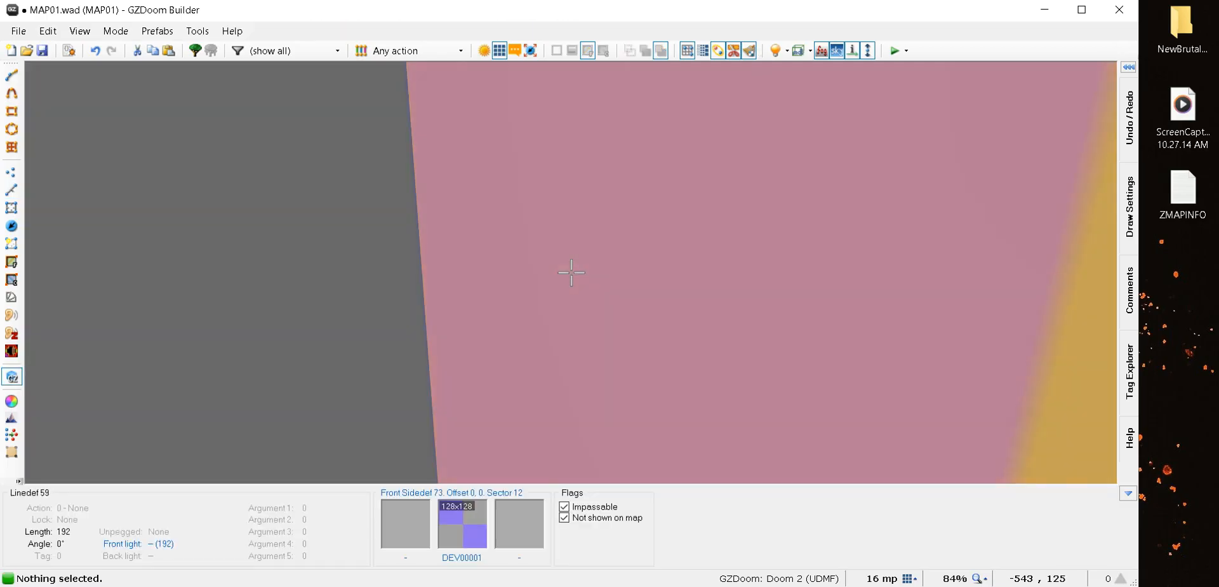
{"action": "key", "text": "w"}
{"action": "key", "text": "s"}
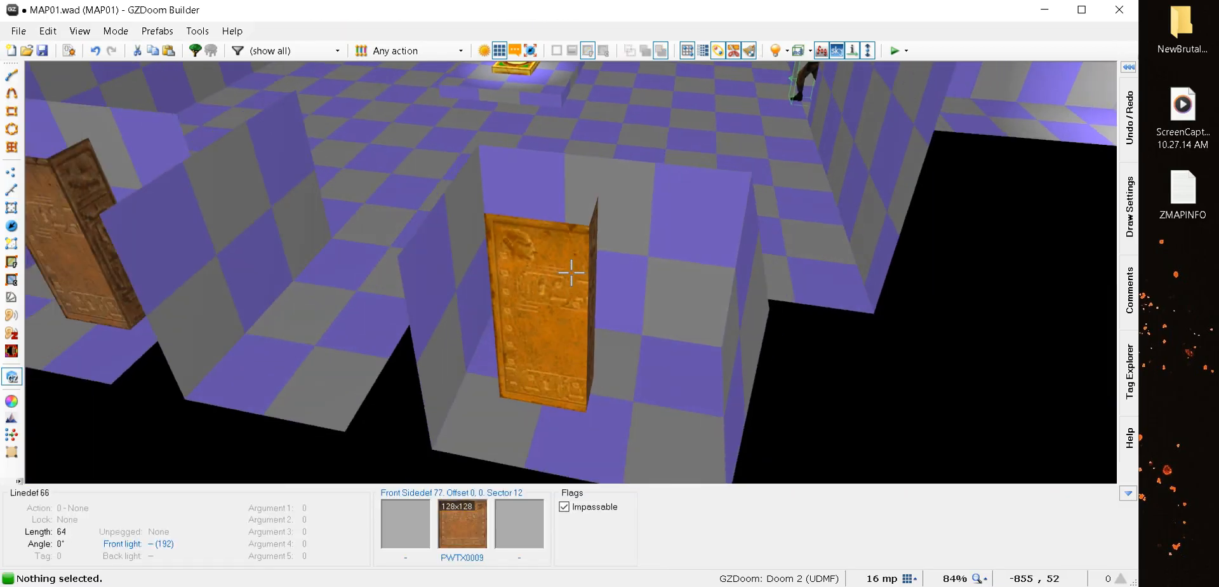
{"action": "key", "text": "w"}
{"action": "left_click", "coordinate": [572, 273]}
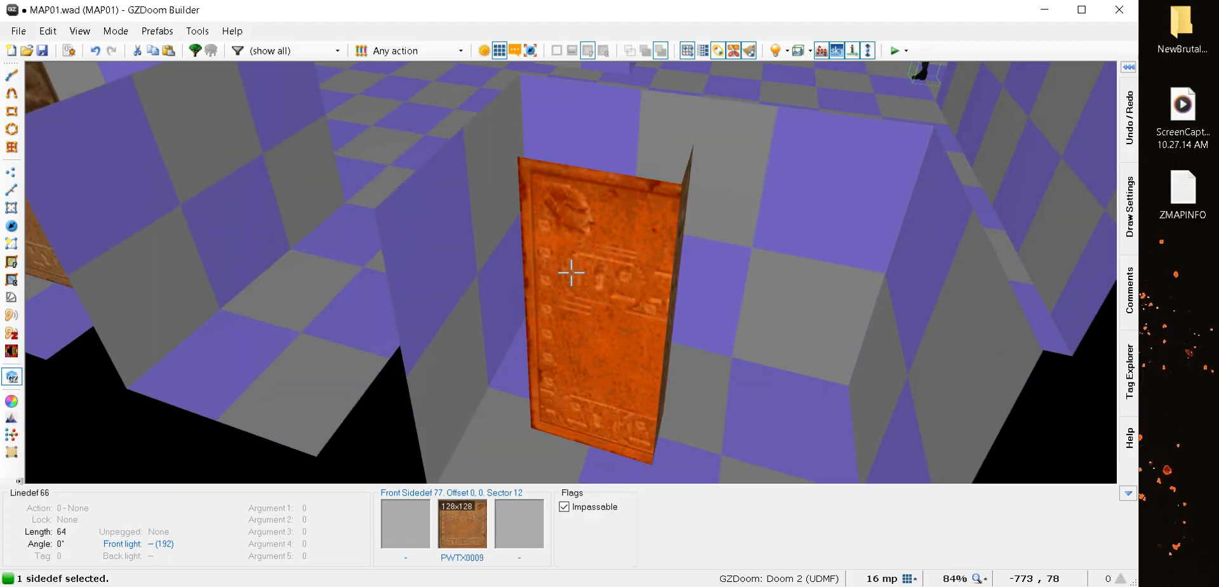
{"action": "left_click", "coordinate": [571, 272]}
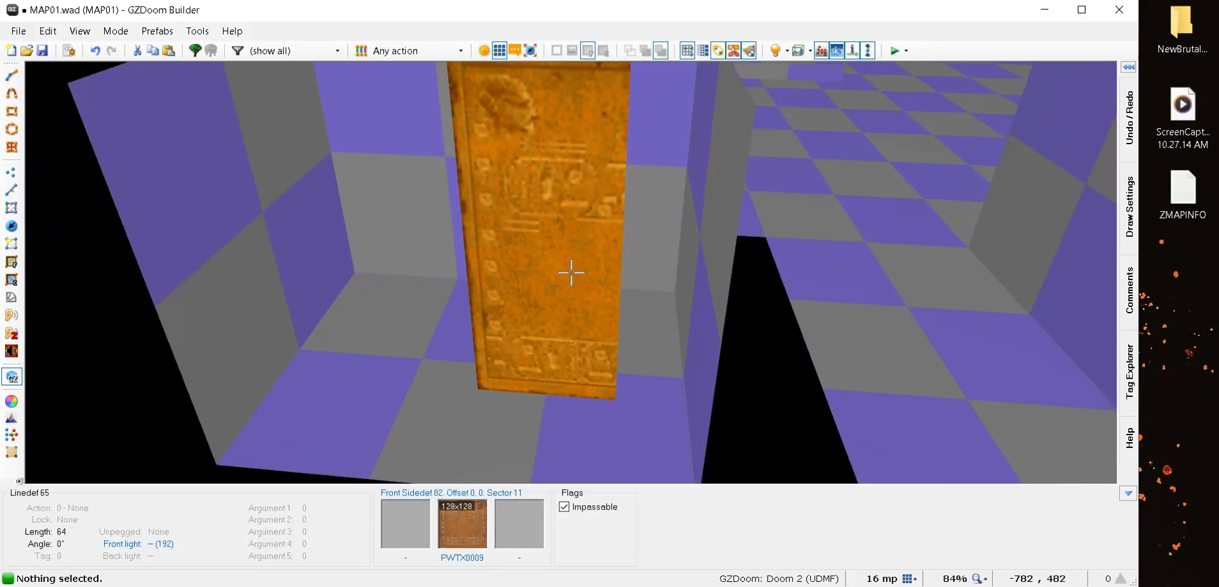
{"action": "left_click", "coordinate": [572, 272]}
{"action": "key", "text": "Left"}
{"action": "key", "text": "Left"}
{"action": "key", "text": "Left"}
{"action": "key", "text": "Left"}
{"action": "key", "text": "Left"}
{"action": "key", "text": "Left"}
{"action": "key", "text": "Left"}
{"action": "key", "text": "Left"}
{"action": "key", "text": "Left"}
{"action": "key", "text": "Left"}
{"action": "key", "text": "Left"}
{"action": "key", "text": "Left"}
{"action": "key", "text": "Left"}
{"action": "key", "text": "Left"}
{"action": "key", "text": "Left"}
{"action": "key", "text": "Left"}
{"action": "key", "text": "Left"}
{"action": "key", "text": "Left"}
{"action": "key", "text": "Left"}
{"action": "key", "text": "Left"}
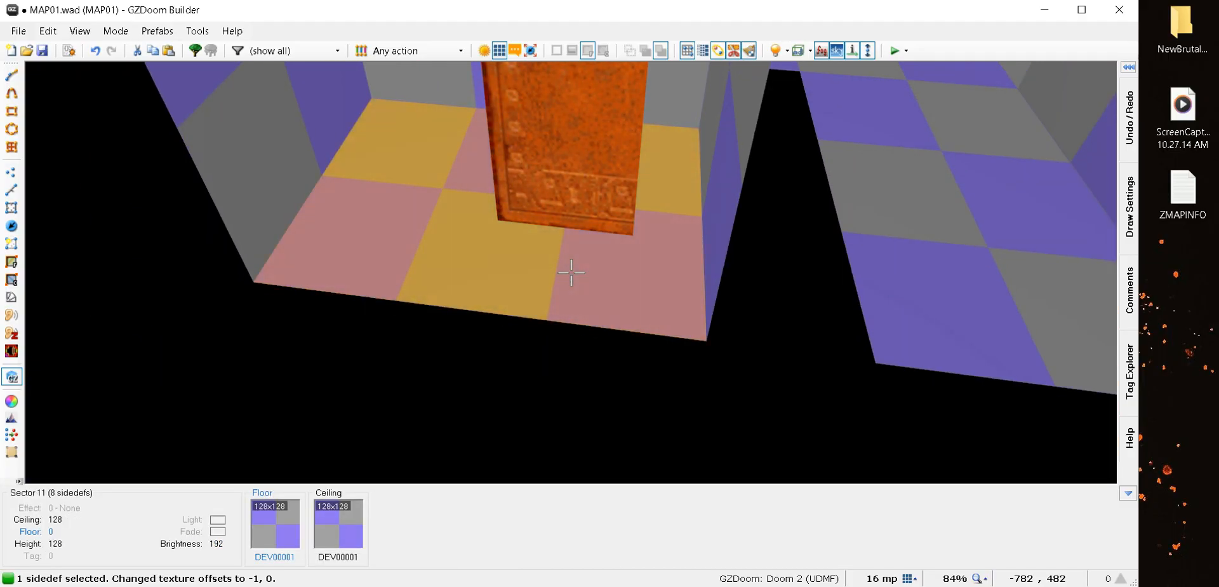
{"action": "key", "text": "Left"}
{"action": "key", "text": "Left"}
{"action": "key", "text": "Left"}
{"action": "key", "text": "Left"}
{"action": "key", "text": "Left"}
{"action": "key", "text": "Left"}
{"action": "key", "text": "Left"}
{"action": "key", "text": "Left"}
{"action": "key", "text": "Left"}
{"action": "key", "text": "Left"}
{"action": "key", "text": "Left"}
{"action": "key", "text": "Left"}
{"action": "key", "text": "Left"}
{"action": "key", "text": "Left"}
{"action": "key", "text": "Left"}
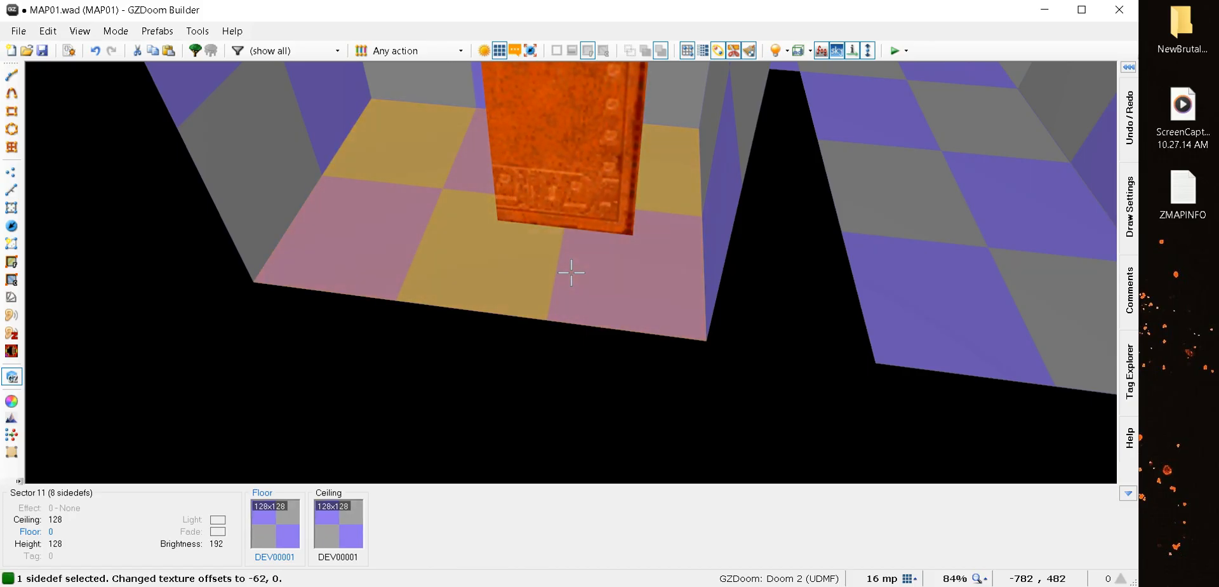
{"action": "left_click", "coordinate": [571, 272]}
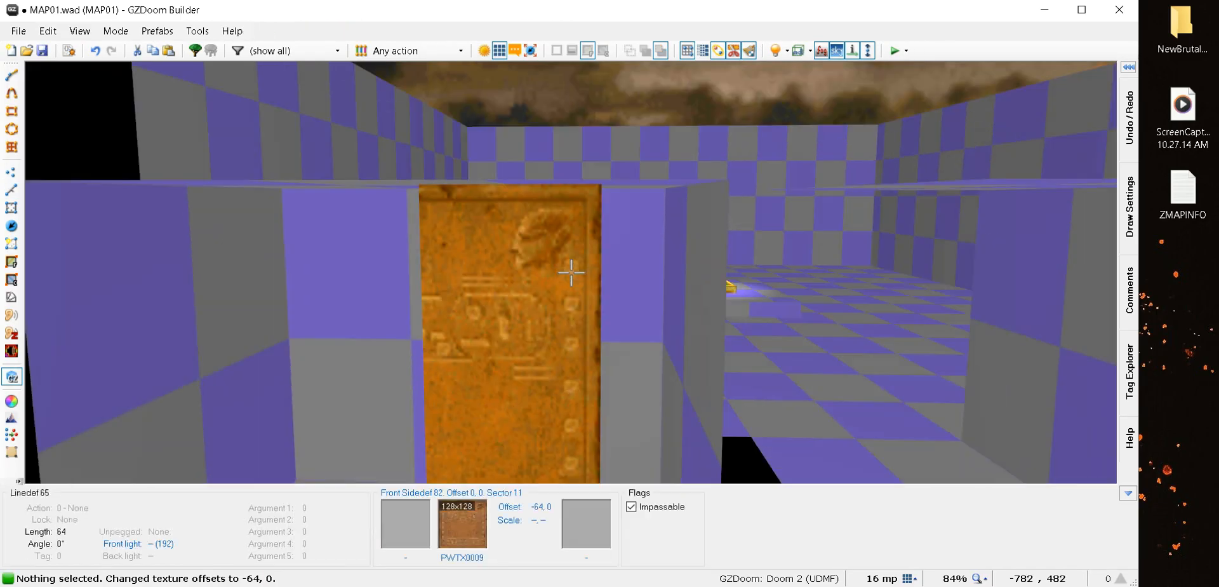
Set the horizontal middle texture offset to 32 on the east face of the northern door polyobject beside the western alcove
{"action": "key", "text": "e"}
{"action": "key", "text": "e"}
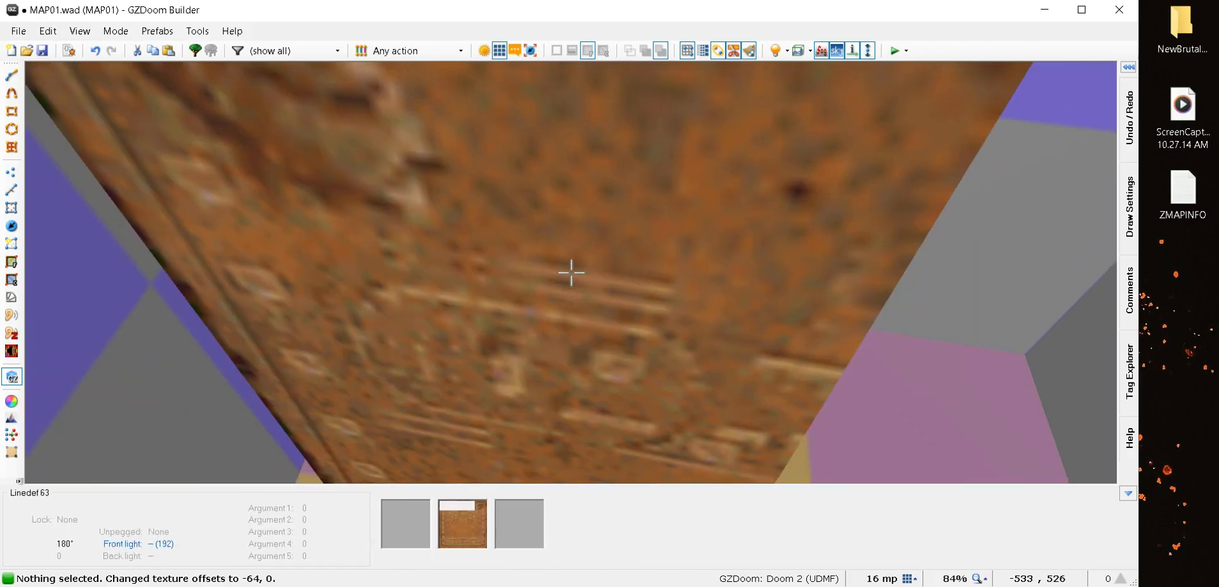
{"action": "key", "text": "d"}
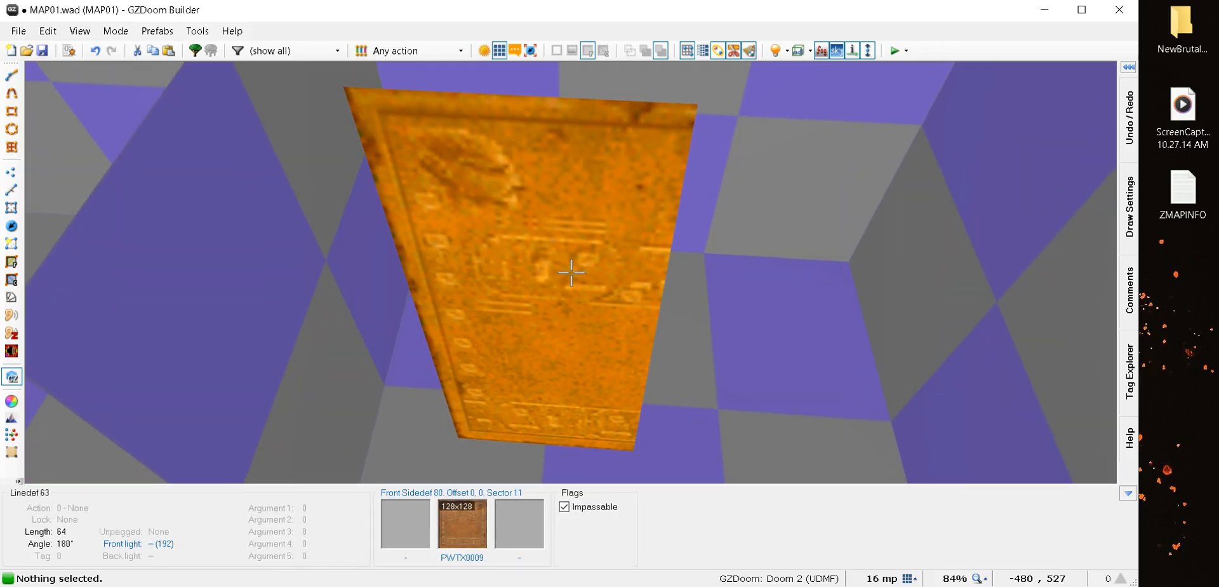
{"action": "right_click", "coordinate": [571, 272]}
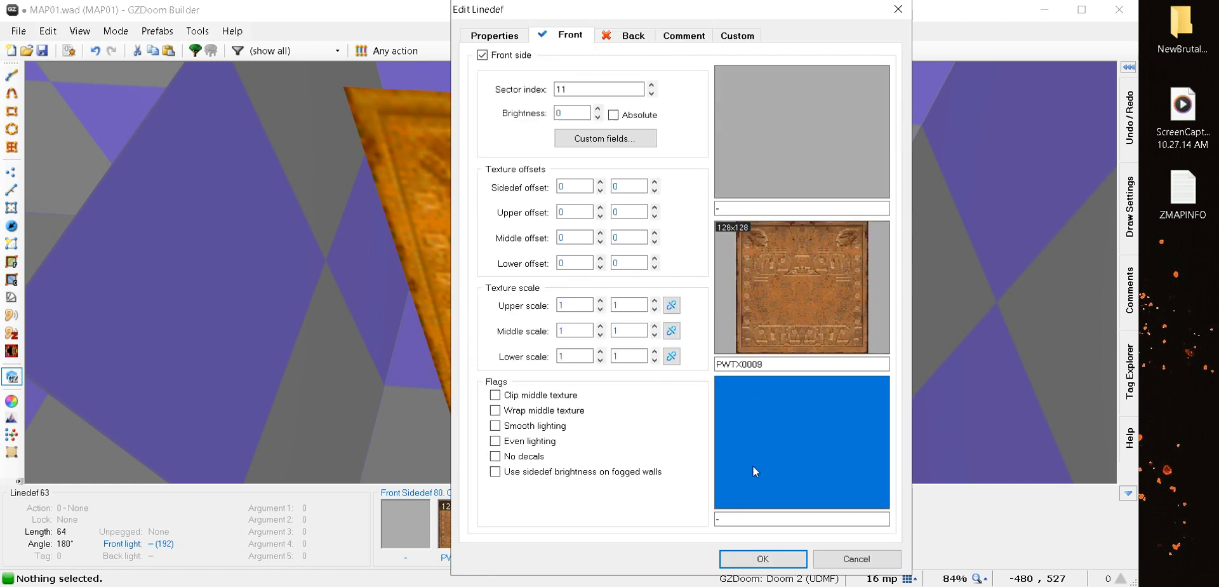
{"action": "left_click", "coordinate": [856, 558]}
{"action": "key", "text": "e"}
{"action": "left_click", "coordinate": [570, 272]}
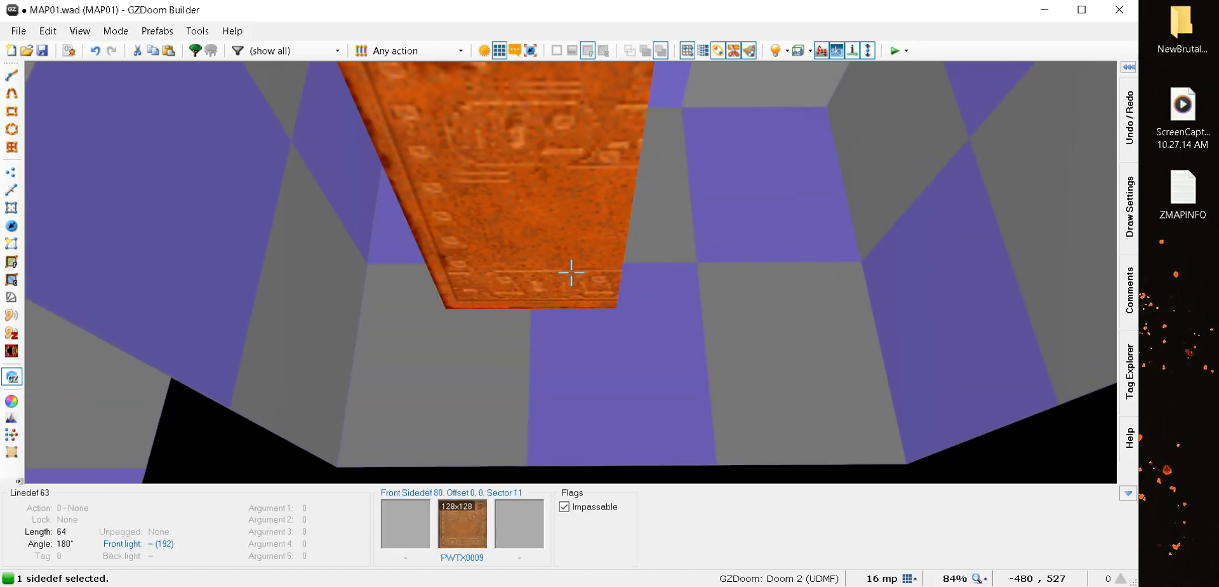
{"action": "right_click", "coordinate": [571, 272]}
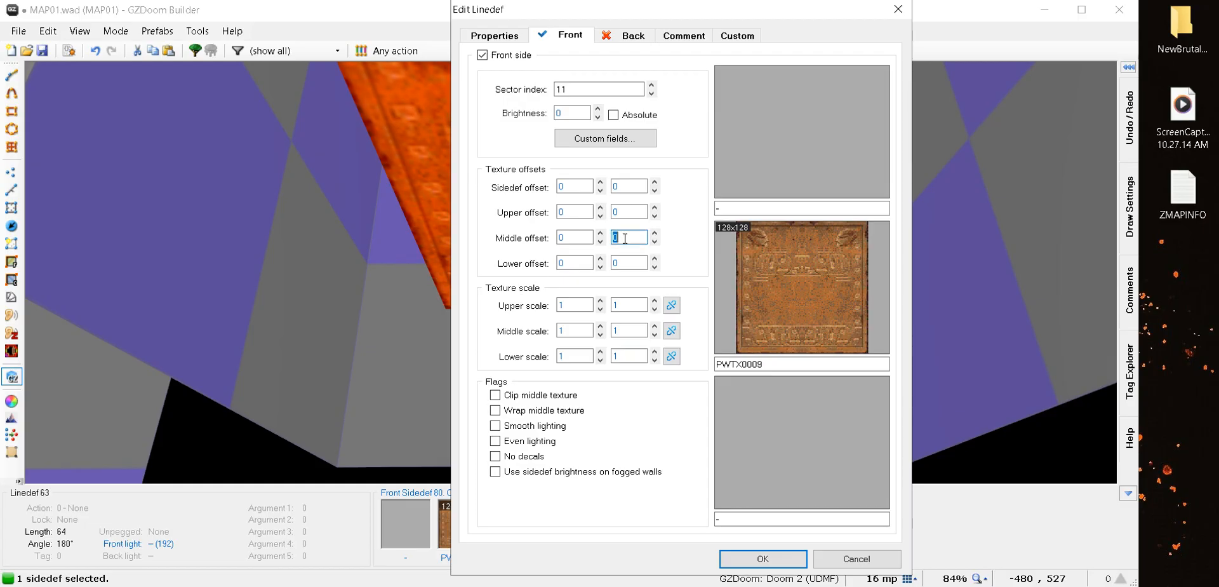
{"action": "left_click", "coordinate": [625, 238]}
{"action": "type", "text": "32"}
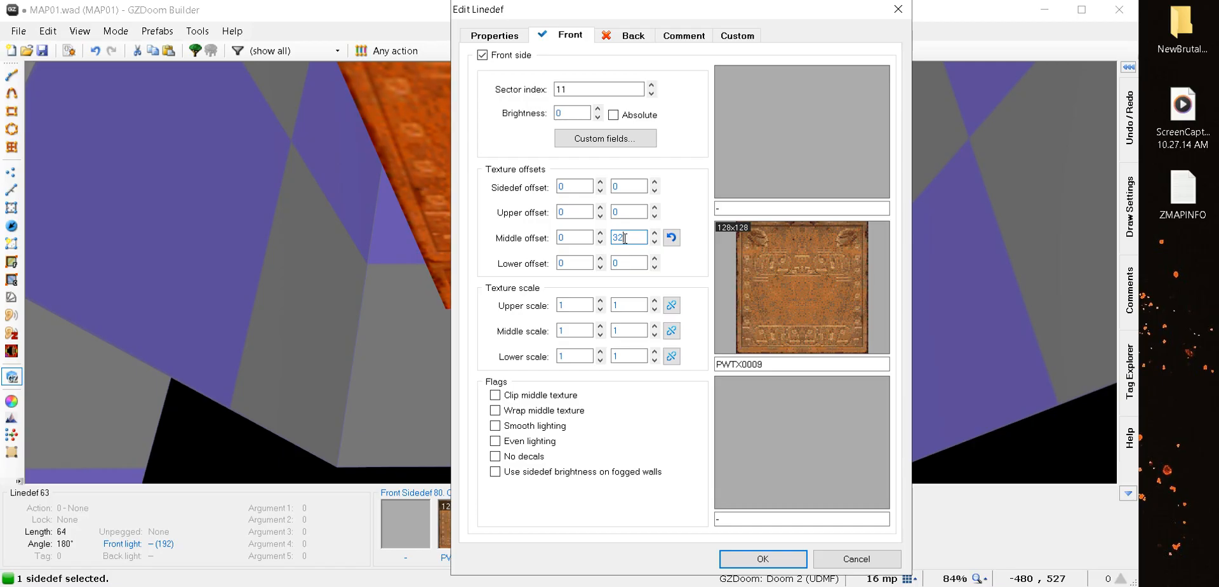
{"action": "type", "text": "0"}
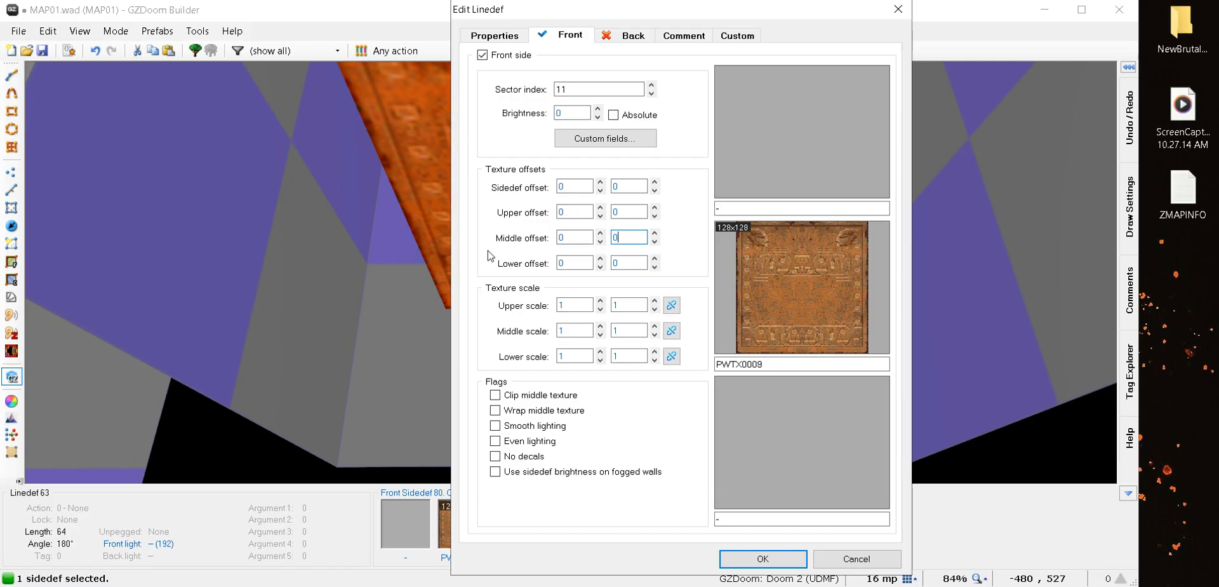
{"action": "left_click", "coordinate": [573, 239]}
{"action": "type", "text": "32"}
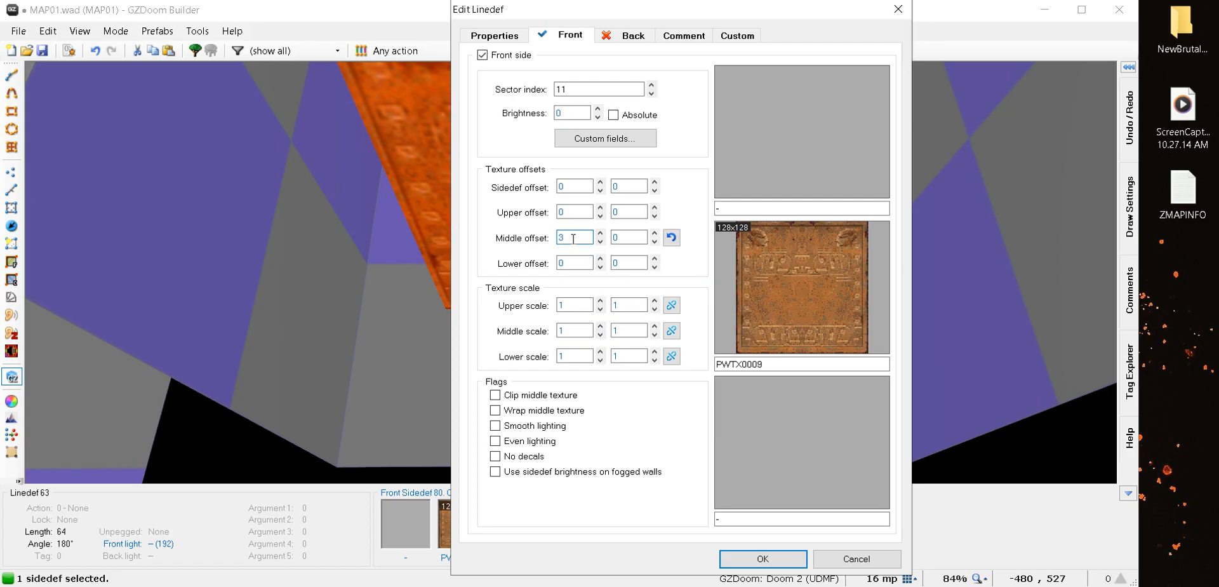
{"action": "left_click", "coordinate": [750, 558]}
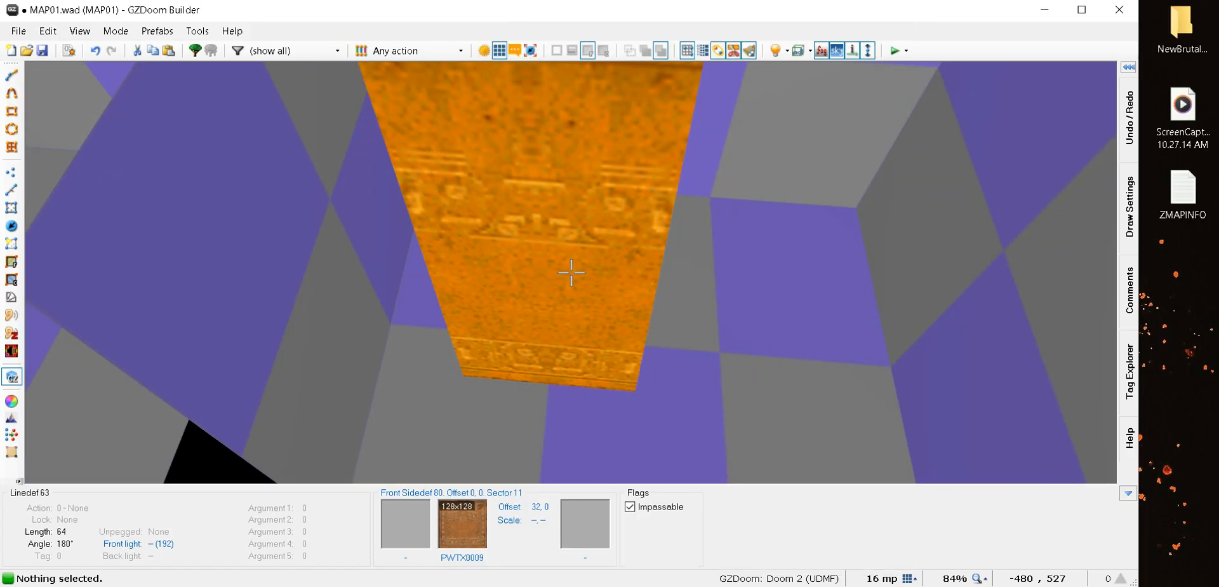
Set the horizontal middle texture offset of the same east door face to 64
{"action": "right_click", "coordinate": [571, 273]}
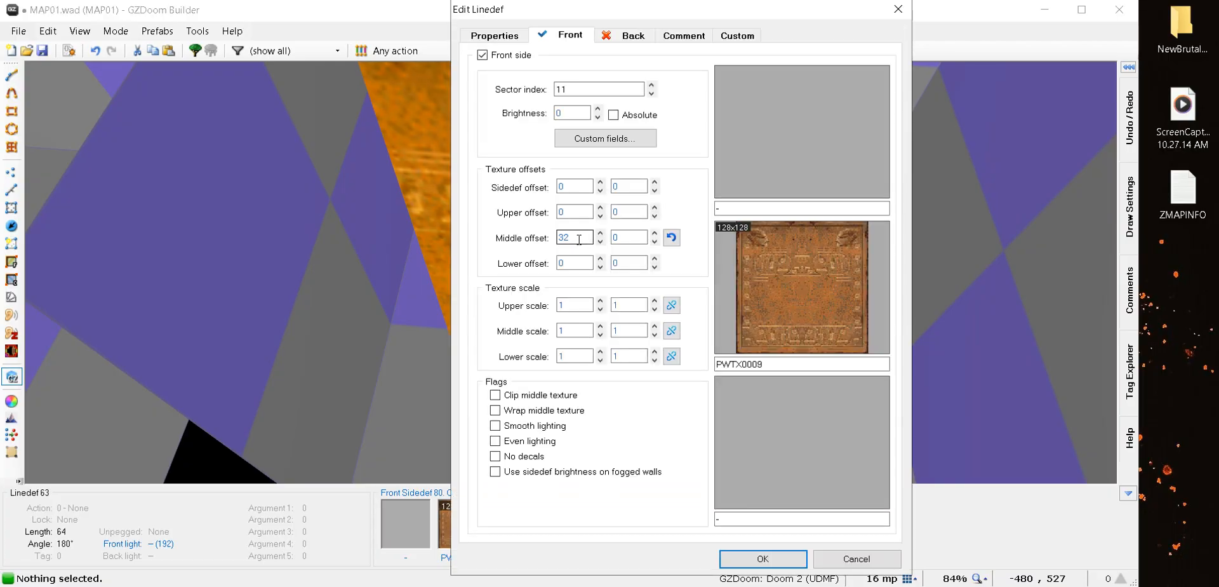
{"action": "double_click", "coordinate": [575, 237]}
{"action": "type", "text": "64"}
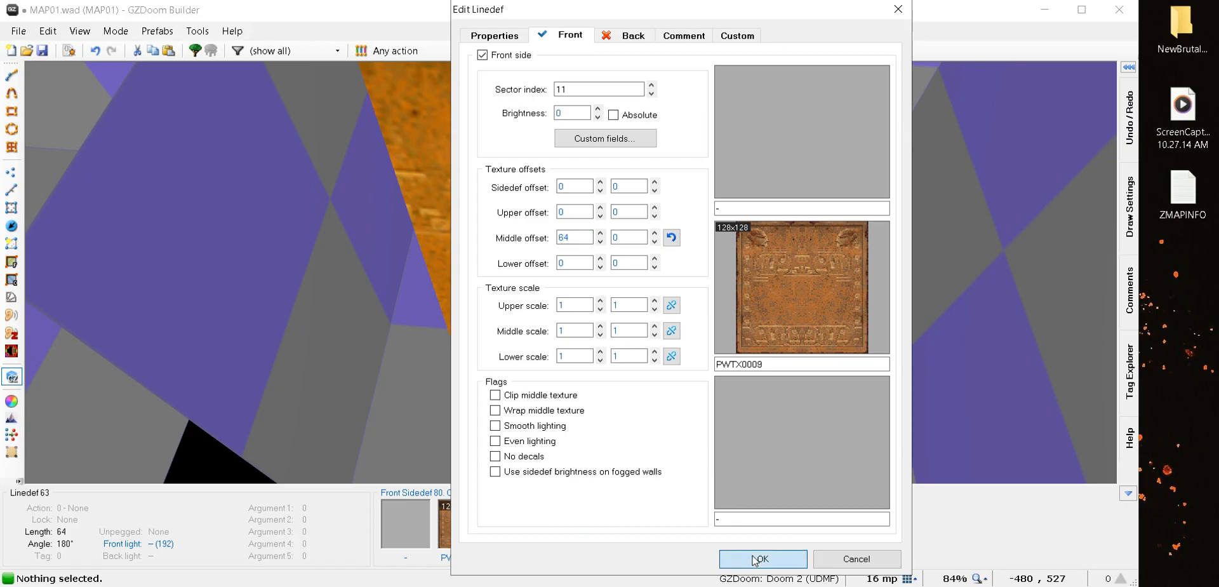
{"action": "left_click", "coordinate": [763, 558]}
Examine the texture alignment on the faces of both western door polyobjects from several sides in the 3D view
{"action": "key", "text": "e"}
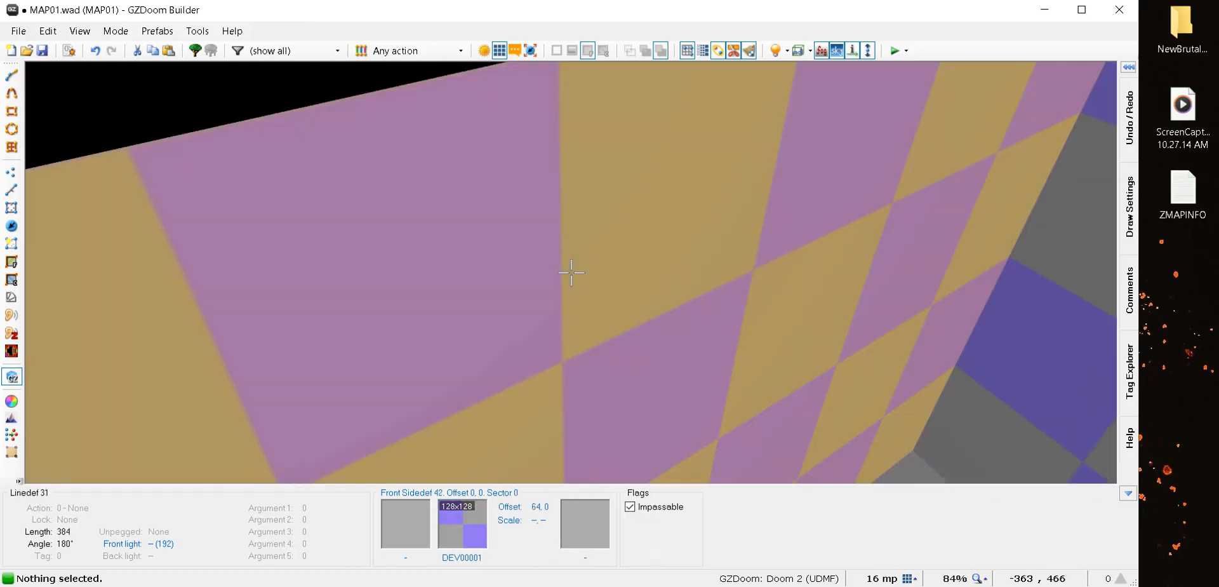
{"action": "key", "text": "d"}
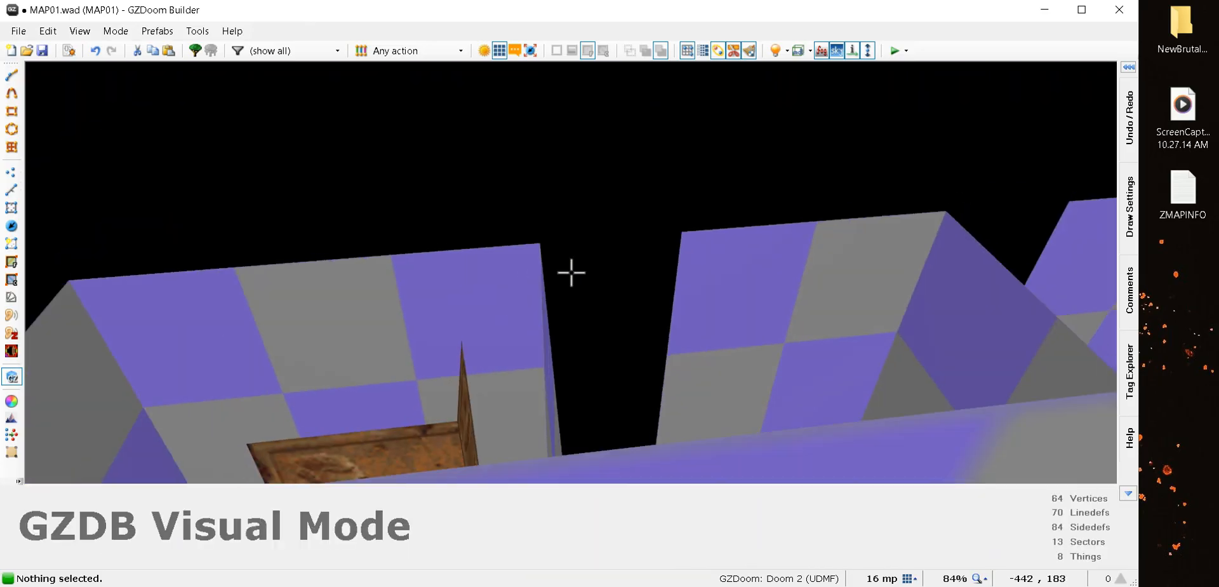
{"action": "key", "text": "e"}
{"action": "key", "text": "d"}
{"action": "key", "text": "d"}
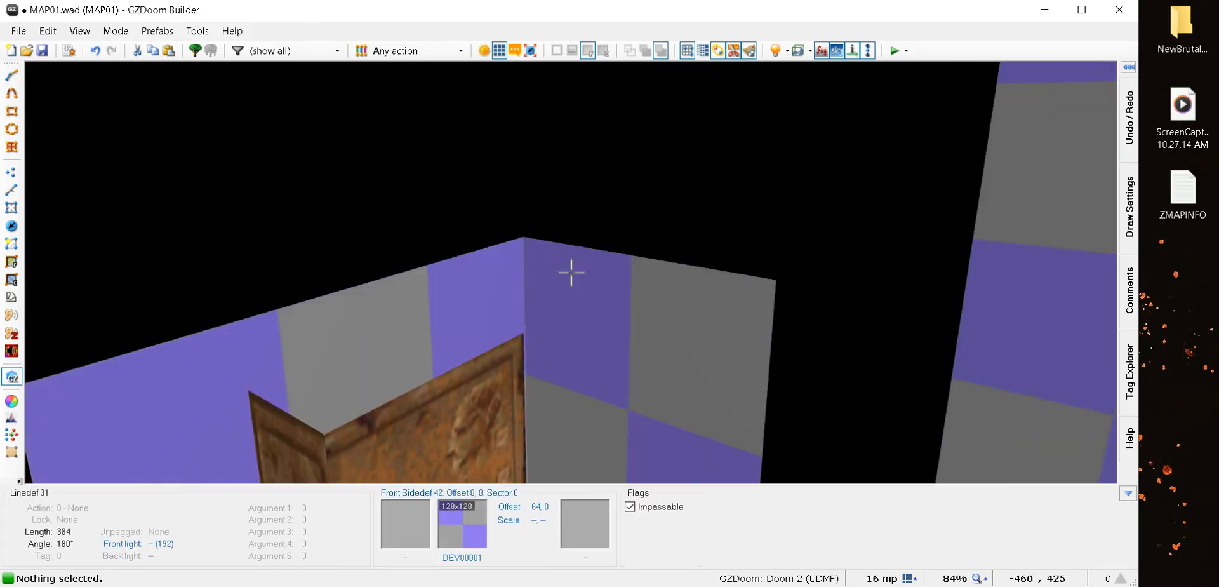
{"action": "key", "text": "f"}
{"action": "key", "text": "d"}
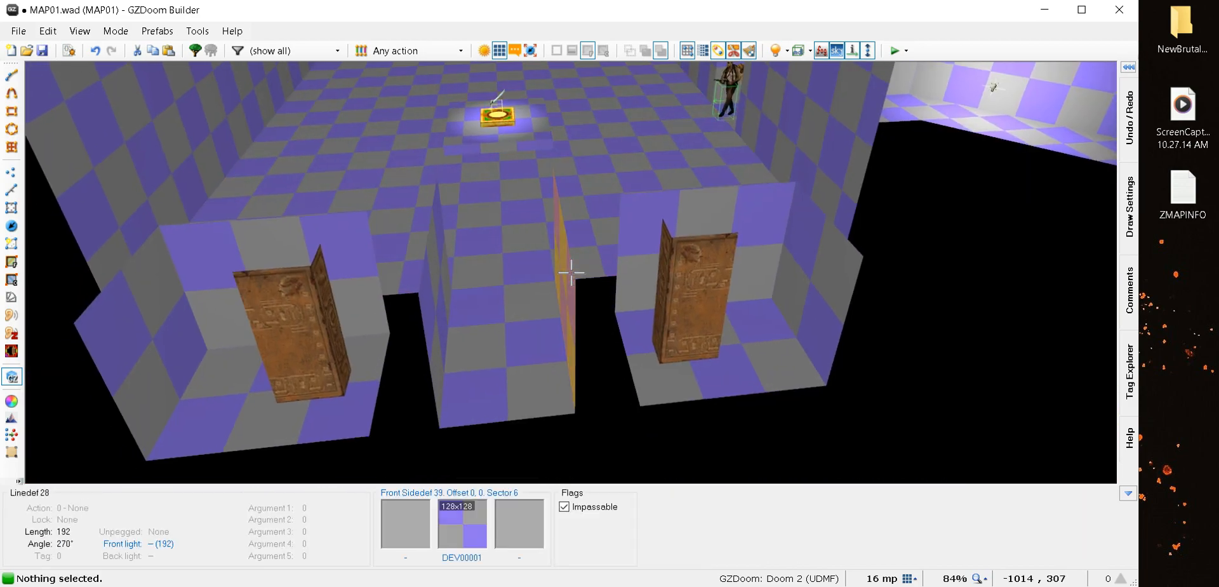
{"action": "key", "text": "e"}
{"action": "key", "text": "d"}
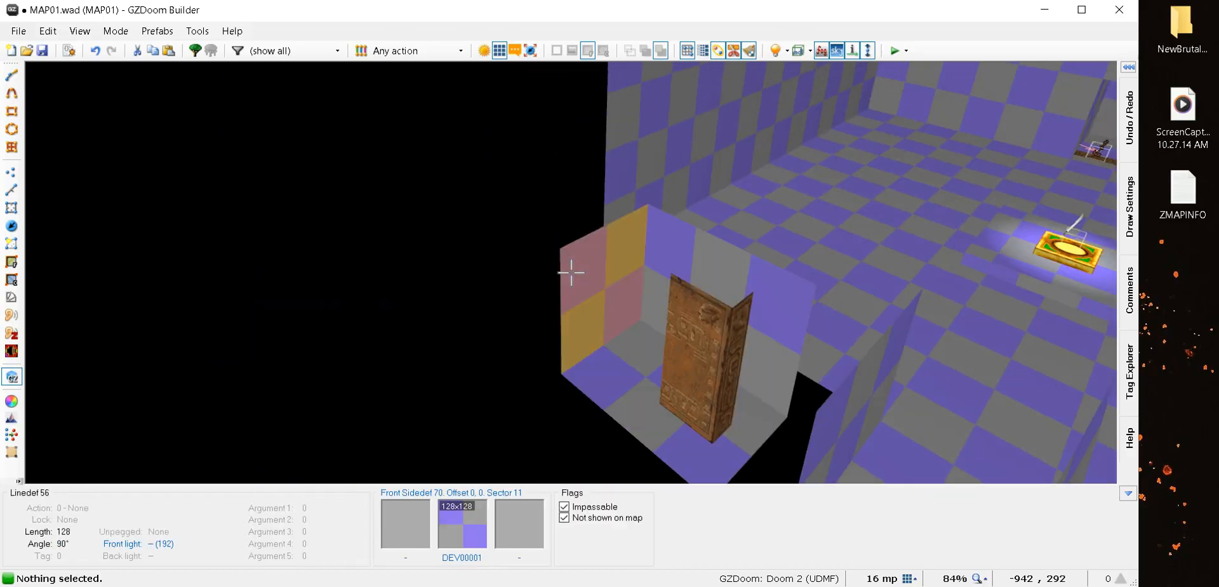
{"action": "key", "text": "e"}
{"action": "key", "text": "s"}
{"action": "key", "text": "d"}
{"action": "key", "text": "e"}
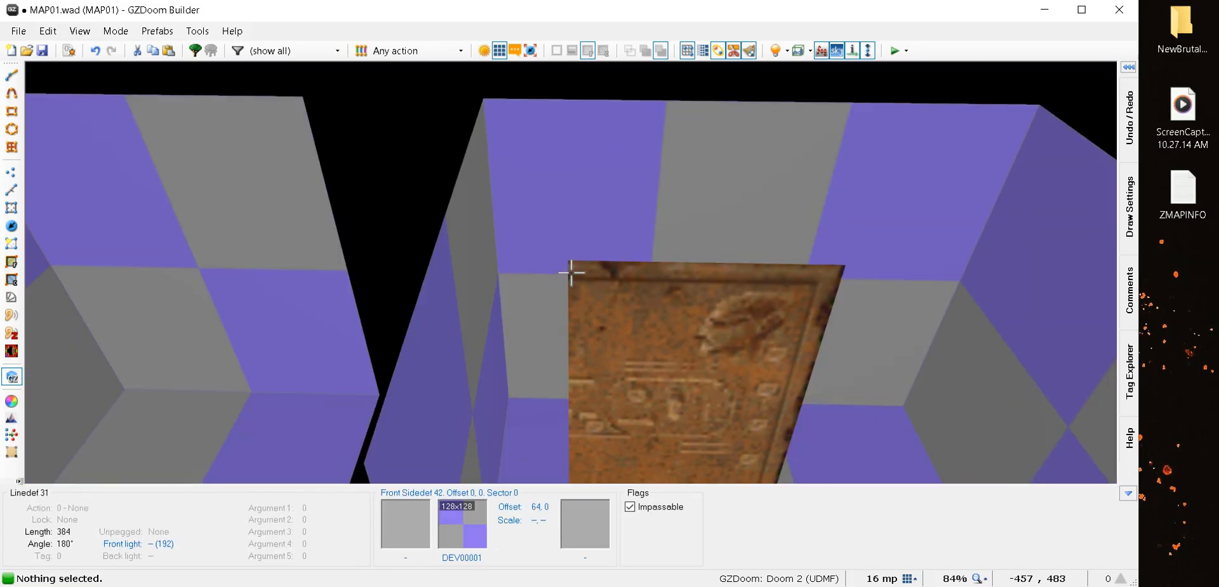
{"action": "key", "text": "e"}
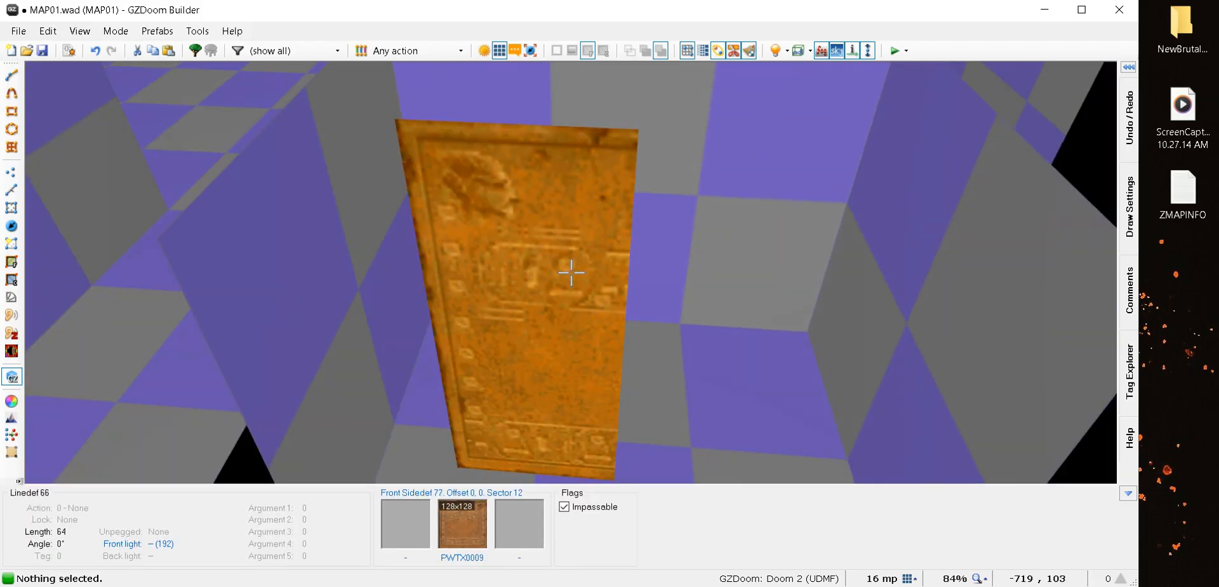
In the 3D view, set the horizontal middle texture offset to -64 on the west face of the southern door polyobject beside the western alcove
{"action": "key", "text": "d"}
{"action": "left_click", "coordinate": [572, 272]}
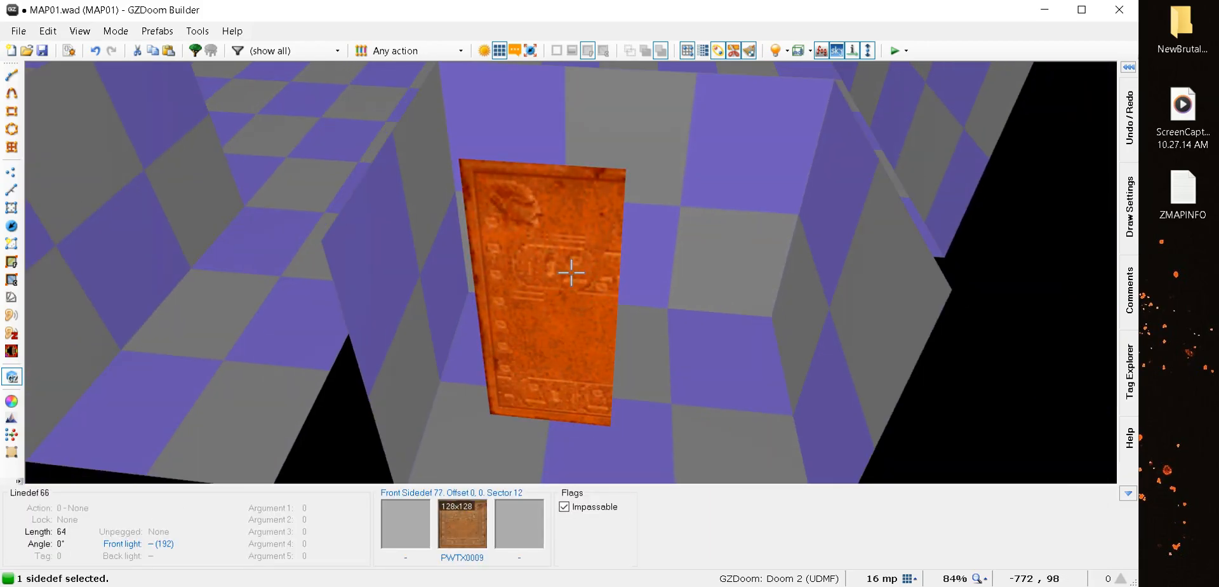
{"action": "right_click", "coordinate": [571, 272]}
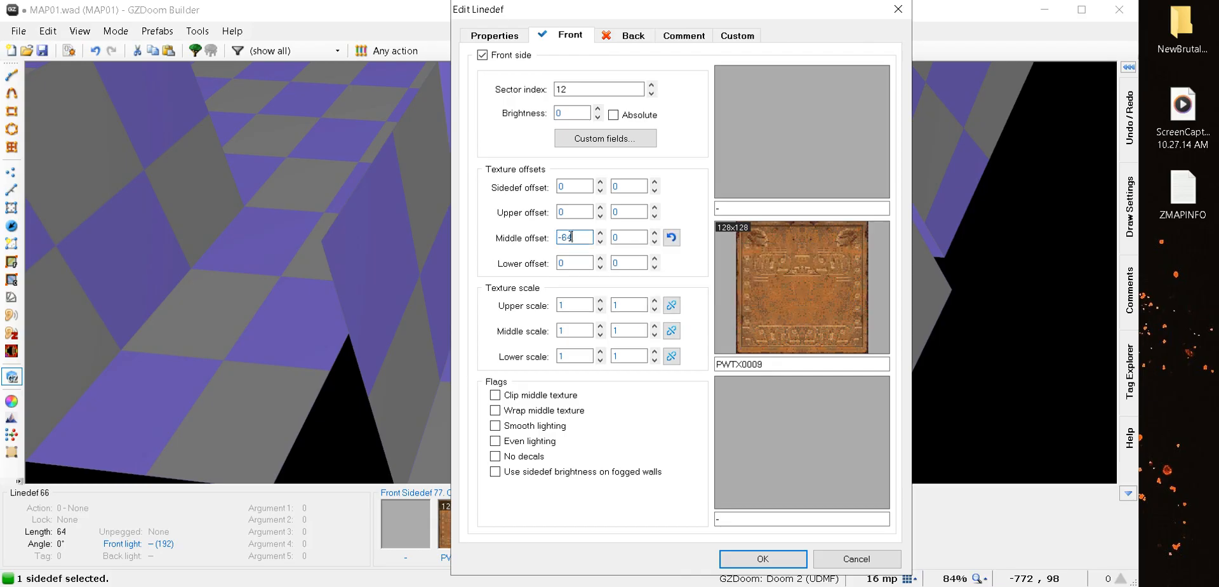
{"action": "left_click", "coordinate": [571, 237]}
{"action": "type", "text": "-64"}
{"action": "key", "text": "Return"}
{"action": "left_click", "coordinate": [571, 273]}
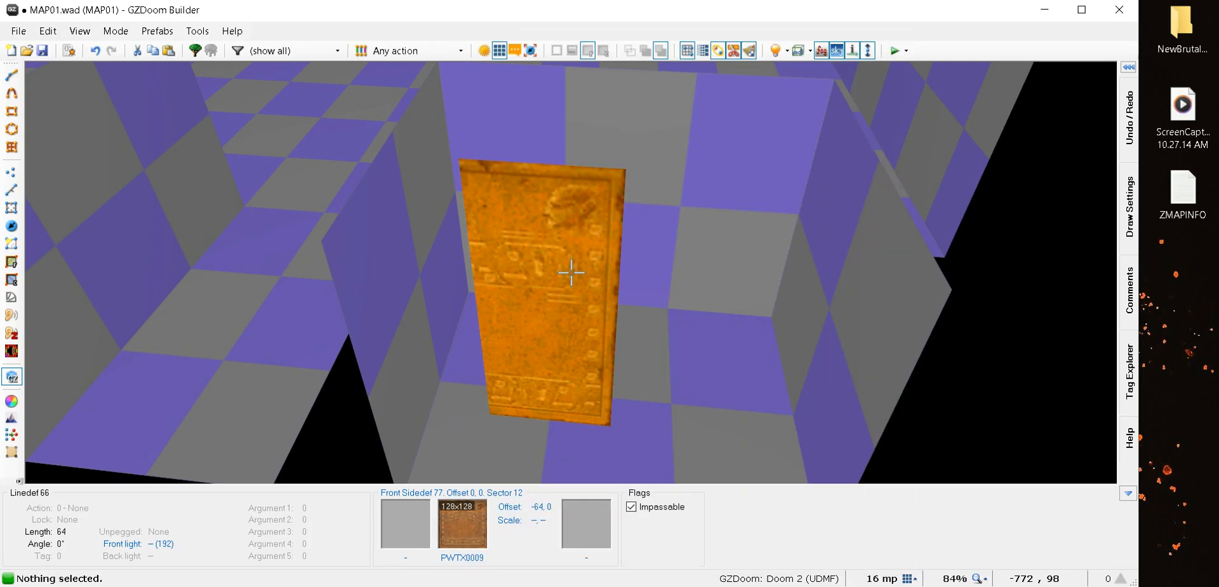
Set the horizontal middle texture offset to 64 on the west face of the northern door polyobject beside the western alcove
{"action": "key", "text": "d"}
{"action": "key", "text": "e"}
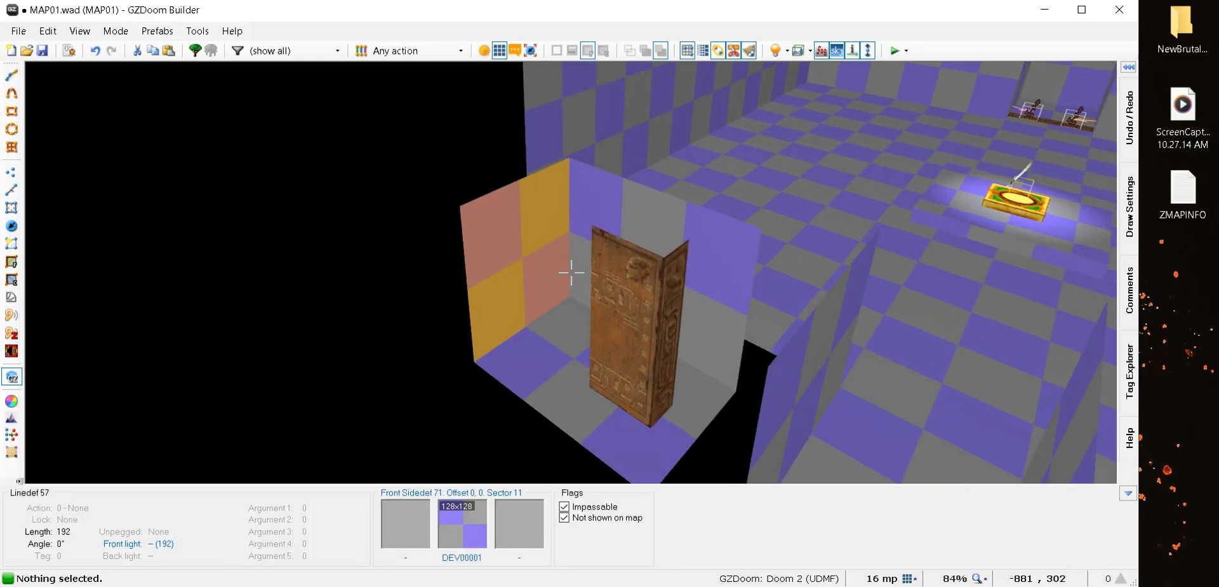
{"action": "right_click", "coordinate": [571, 272]}
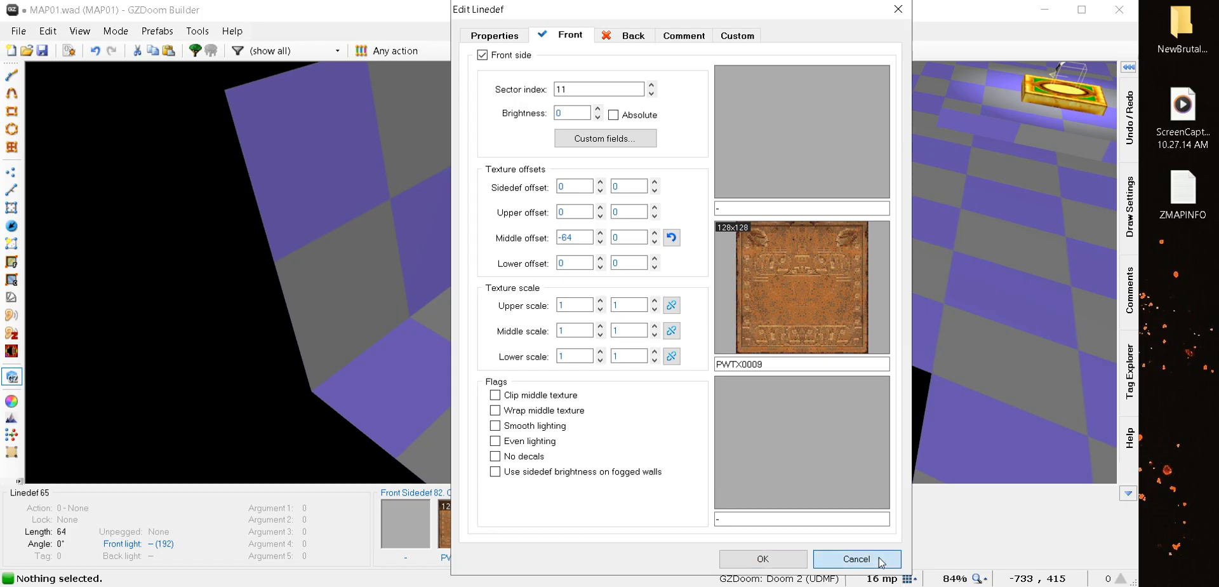
{"action": "left_click", "coordinate": [763, 558]}
{"action": "key", "text": "d"}
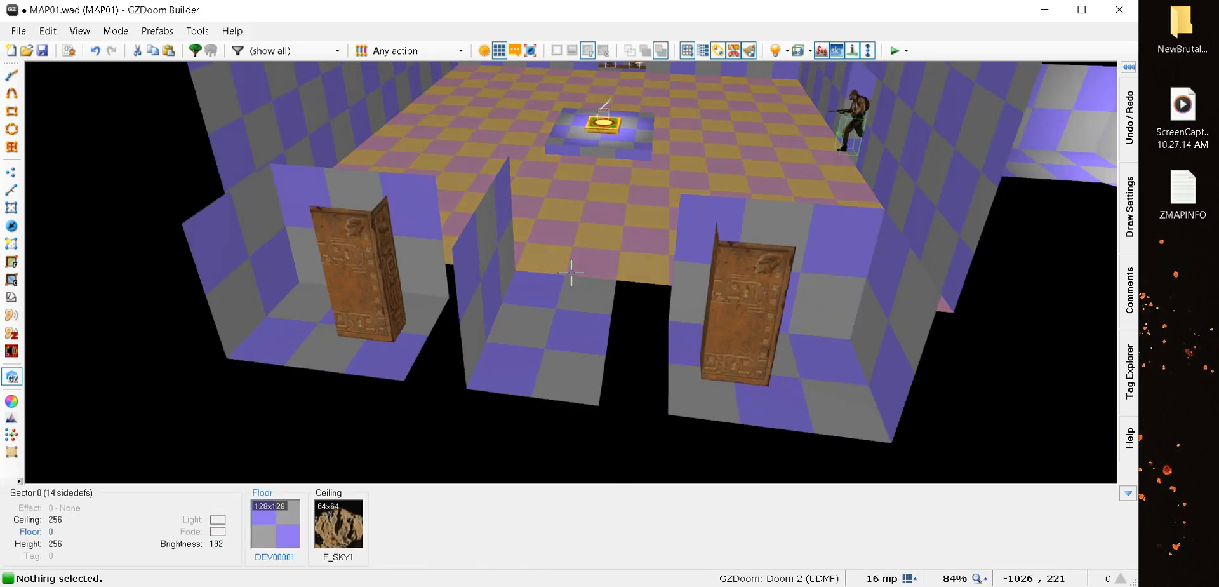
{"action": "key", "text": "e"}
{"action": "right_click", "coordinate": [572, 273]}
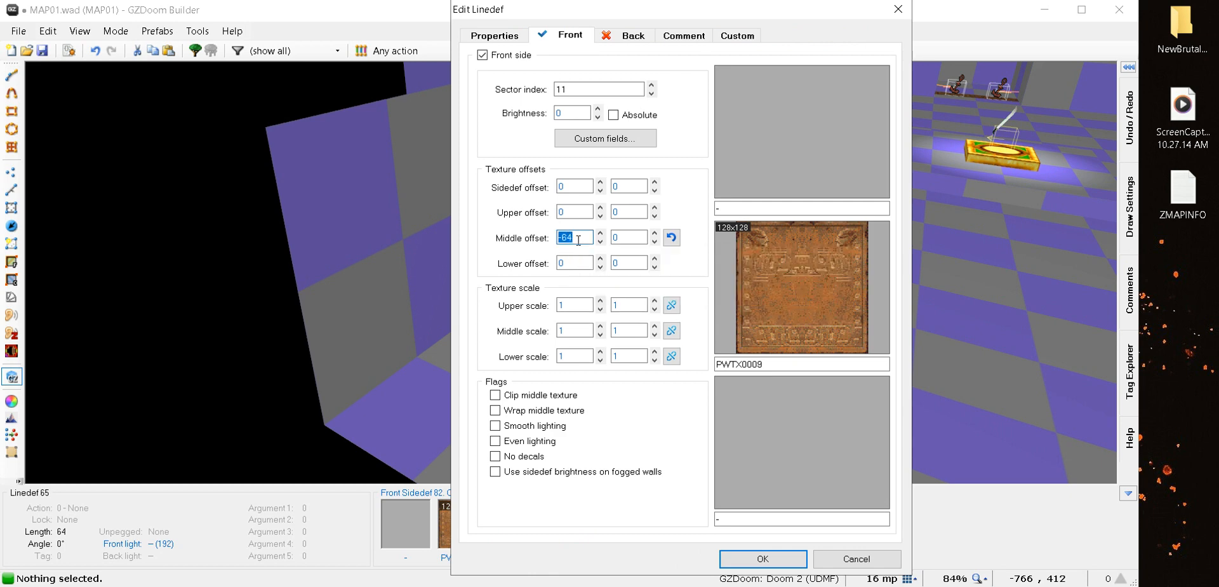
{"action": "key", "text": "Return"}
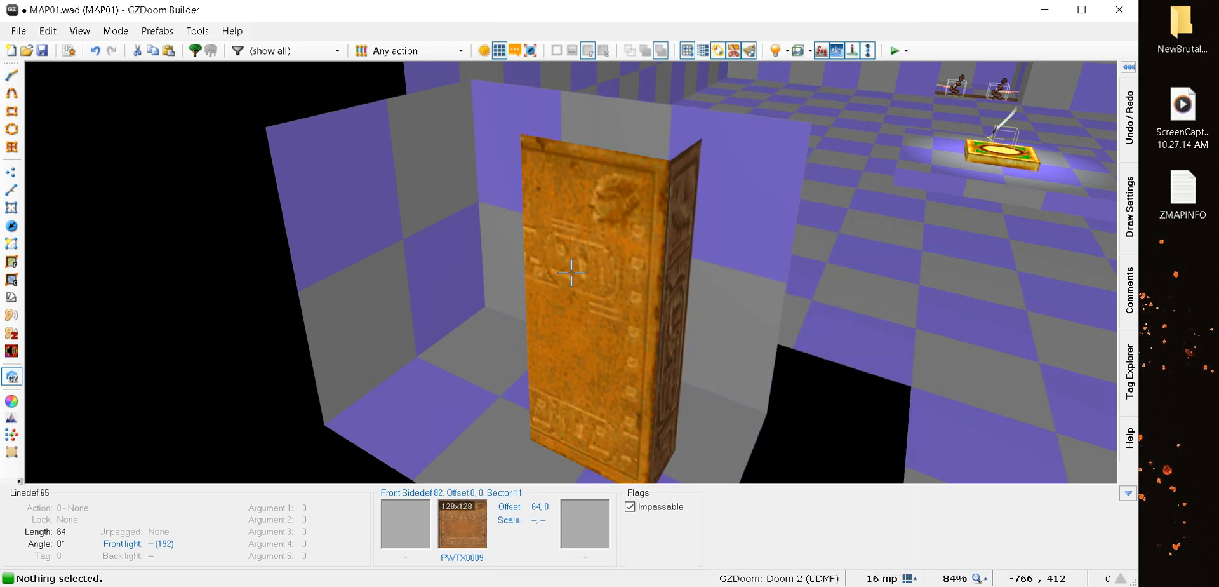
{"action": "right_click", "coordinate": [572, 273]}
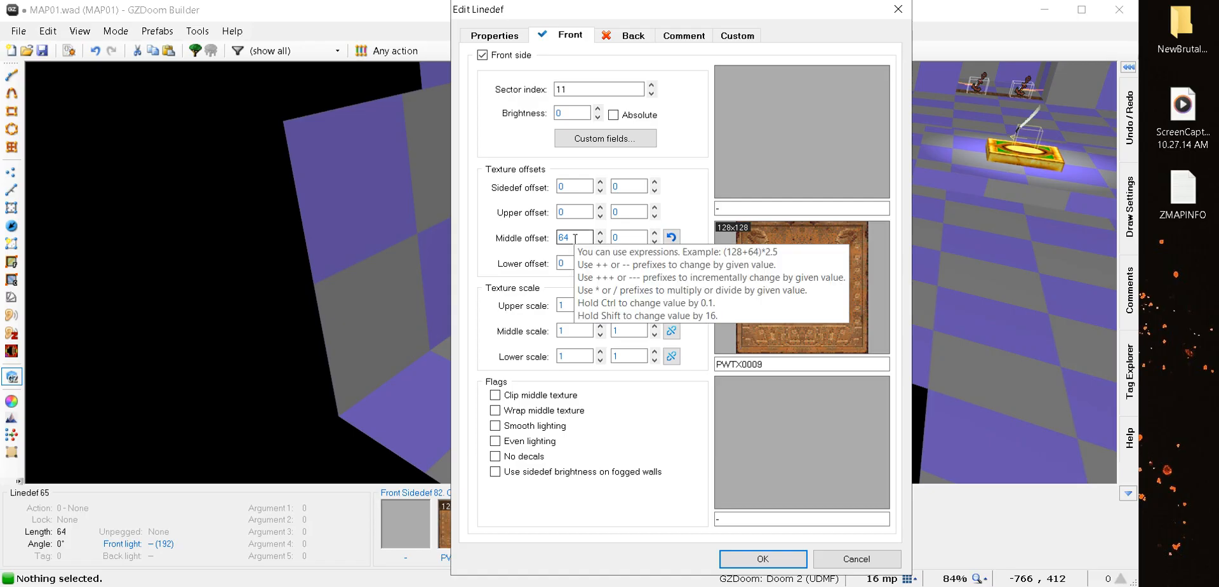
{"action": "key", "text": "Return"}
Shift the texture on the northern western door's west face to offset 0, 0, and return to the 2D linedefs view
{"action": "left_click", "coordinate": [572, 273]}
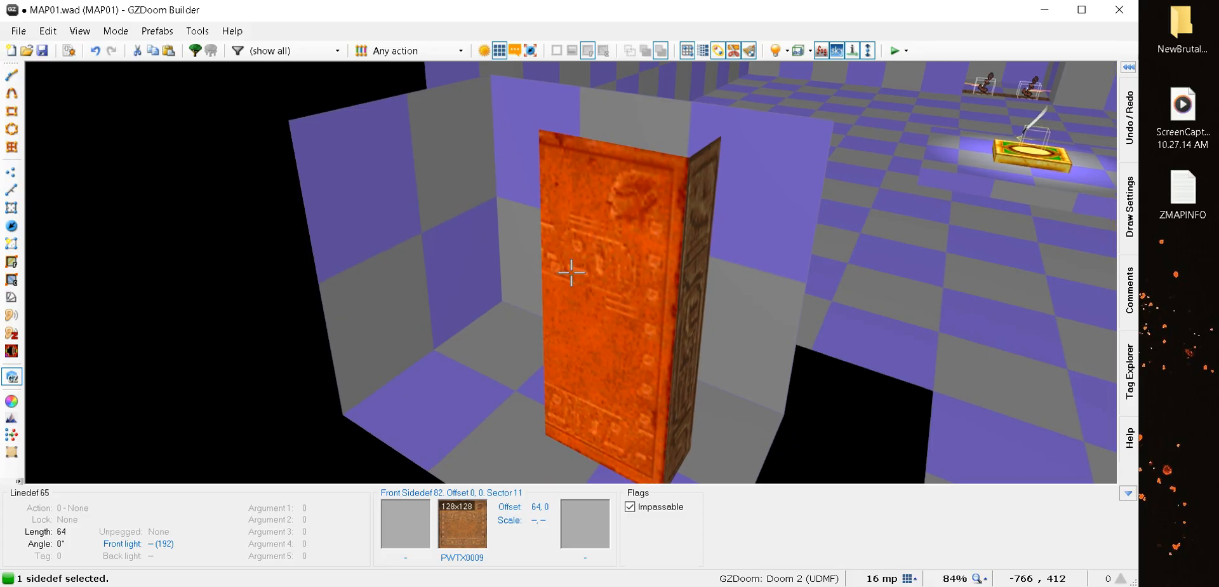
{"action": "key", "text": "Left"}
{"action": "key", "text": "Left"}
{"action": "key", "text": "Left"}
{"action": "key", "text": "Left"}
{"action": "key", "text": "Left"}
{"action": "key", "text": "Left"}
{"action": "key", "text": "Left"}
{"action": "key", "text": "Left"}
{"action": "key", "text": "Left"}
{"action": "key", "text": "Left"}
{"action": "key", "text": "Left"}
{"action": "key", "text": "Left"}
{"action": "key", "text": "Left"}
{"action": "key", "text": "Left"}
{"action": "key", "text": "Left"}
{"action": "key", "text": "Left"}
{"action": "key", "text": "Left"}
{"action": "key", "text": "Left"}
{"action": "key", "text": "Left"}
{"action": "key", "text": "Left"}
{"action": "key", "text": "Left"}
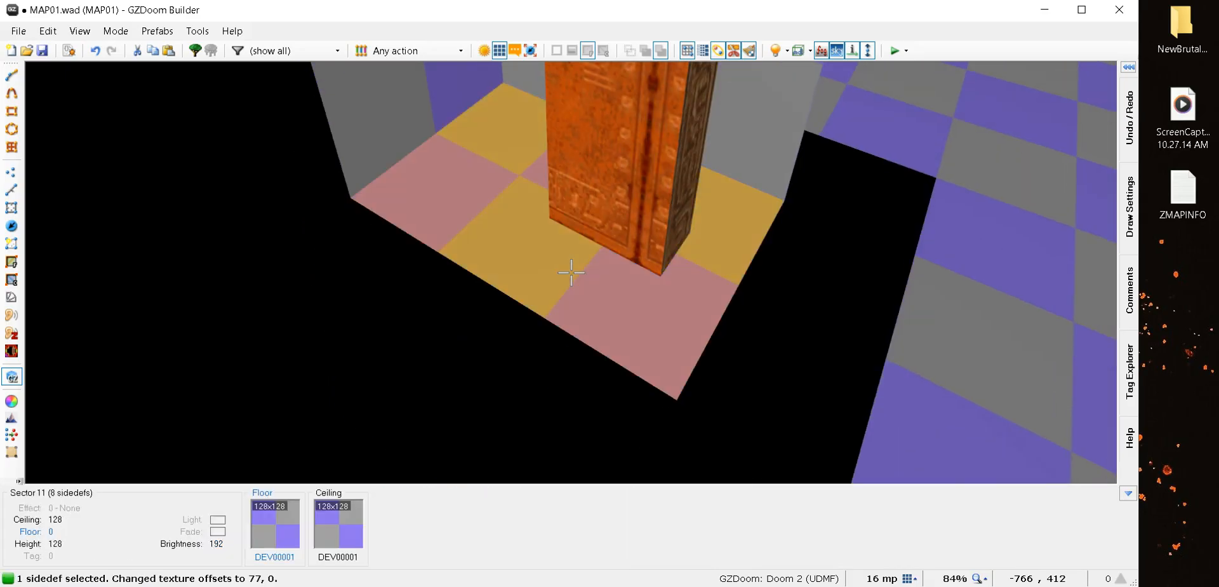
{"action": "key", "text": "Left"}
{"action": "key", "text": "Left"}
{"action": "key", "text": "Left"}
{"action": "key", "text": "Left"}
{"action": "key", "text": "Left"}
{"action": "key", "text": "Left"}
{"action": "key", "text": "Left"}
{"action": "key", "text": "Left"}
{"action": "key", "text": "Left"}
{"action": "key", "text": "Left"}
{"action": "key", "text": "Left"}
{"action": "key", "text": "Left"}
{"action": "key", "text": "Left"}
{"action": "key", "text": "Left"}
{"action": "key", "text": "Left"}
{"action": "key", "text": "Left"}
{"action": "key", "text": "Left"}
{"action": "key", "text": "Left"}
{"action": "key", "text": "Left"}
{"action": "key", "text": "Left"}
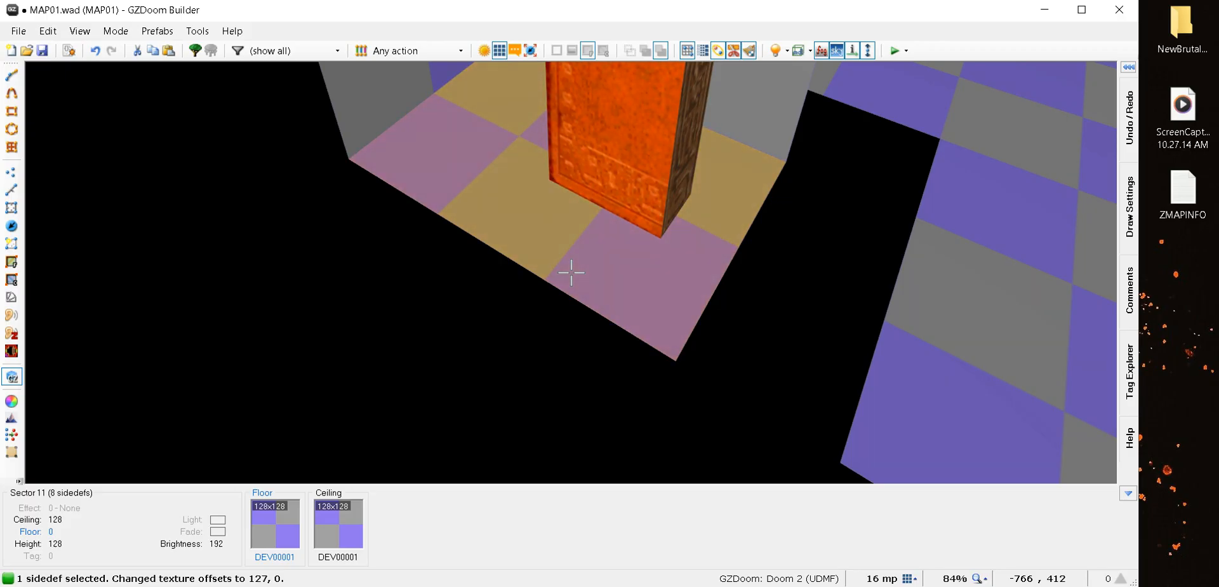
{"action": "key", "text": "Left"}
{"action": "key", "text": "q"}
{"action": "key", "text": "q"}
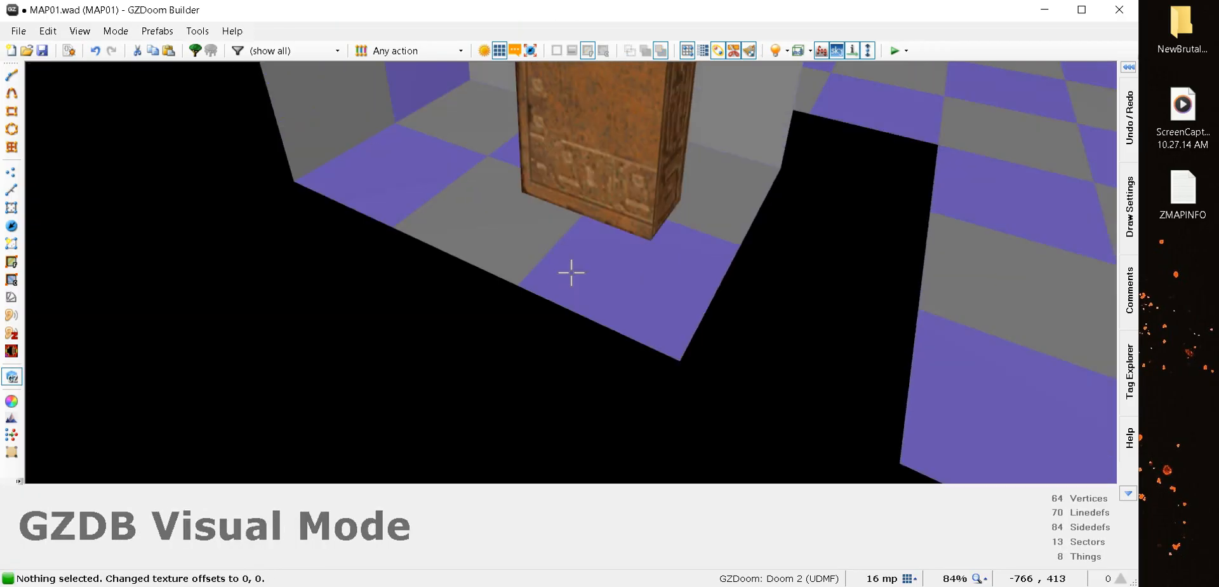
{"action": "key", "text": "w"}
{"action": "key", "text": "q"}
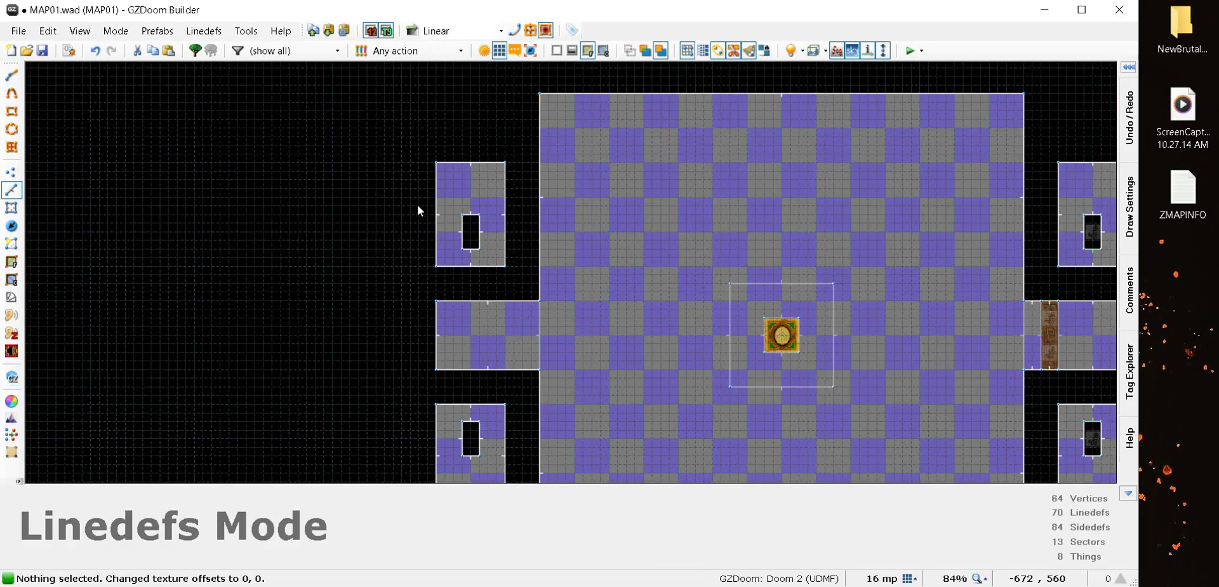
Draw a doorway strip 32 units wide and 128 units long across the western alcove, 32 units in from the main room
{"action": "scroll", "coordinate": [418, 206], "scroll_direction": "up", "scroll_amount": 3}
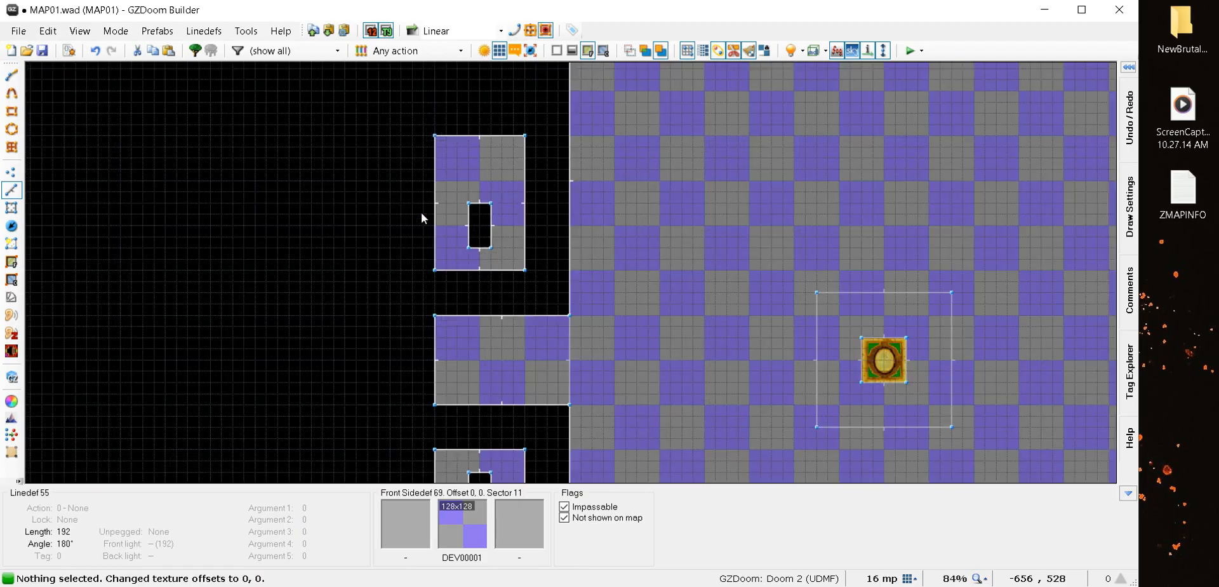
{"action": "left_click", "coordinate": [14, 226]}
{"action": "scroll", "coordinate": [405, 208], "scroll_direction": "down", "scroll_amount": 10}
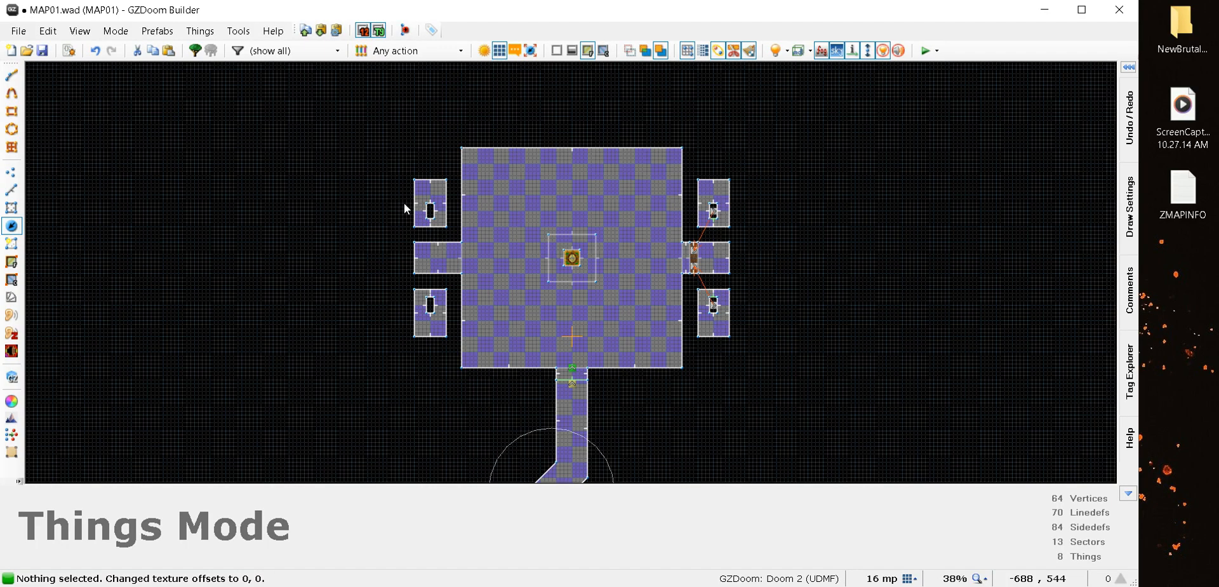
{"action": "scroll", "coordinate": [455, 238], "scroll_direction": "up", "scroll_amount": 15}
{"action": "scroll", "coordinate": [454, 238], "scroll_direction": "down", "scroll_amount": 4}
{"action": "scroll", "coordinate": [437, 256], "scroll_direction": "up", "scroll_amount": 11}
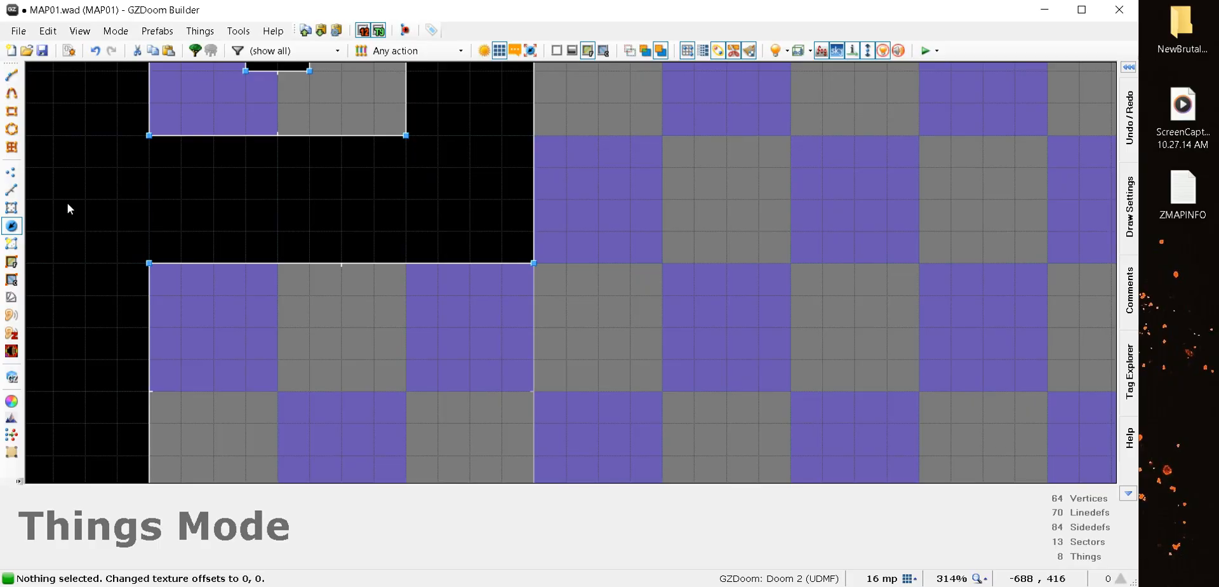
{"action": "left_click", "coordinate": [11, 189]}
{"action": "scroll", "coordinate": [427, 311], "scroll_direction": "up", "scroll_amount": 5}
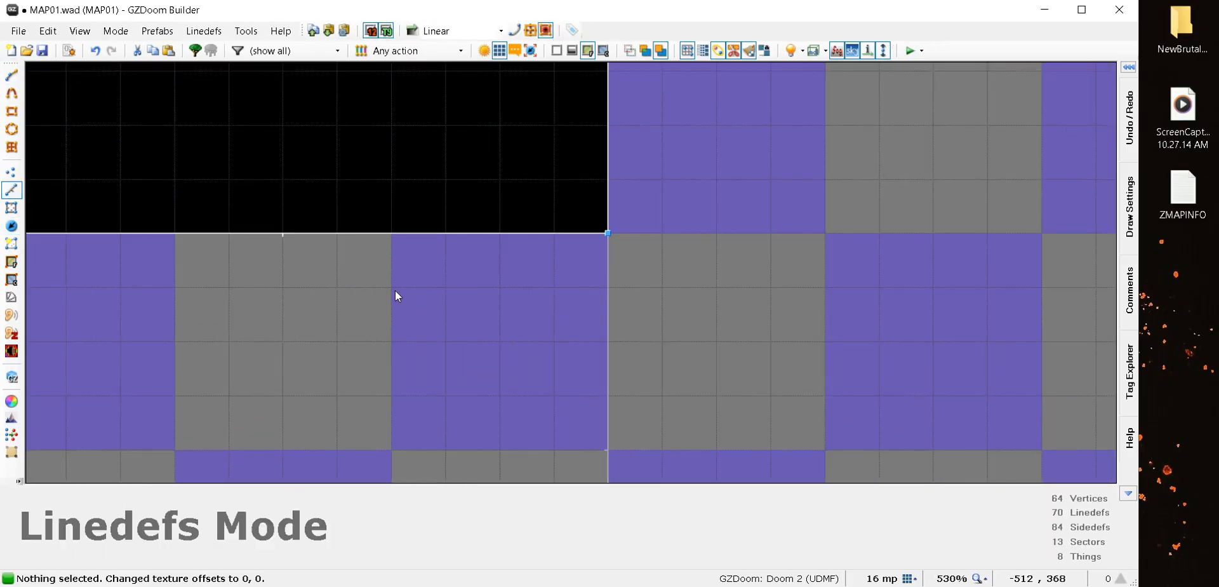
{"action": "scroll", "coordinate": [391, 254], "scroll_direction": "down", "scroll_amount": 20}
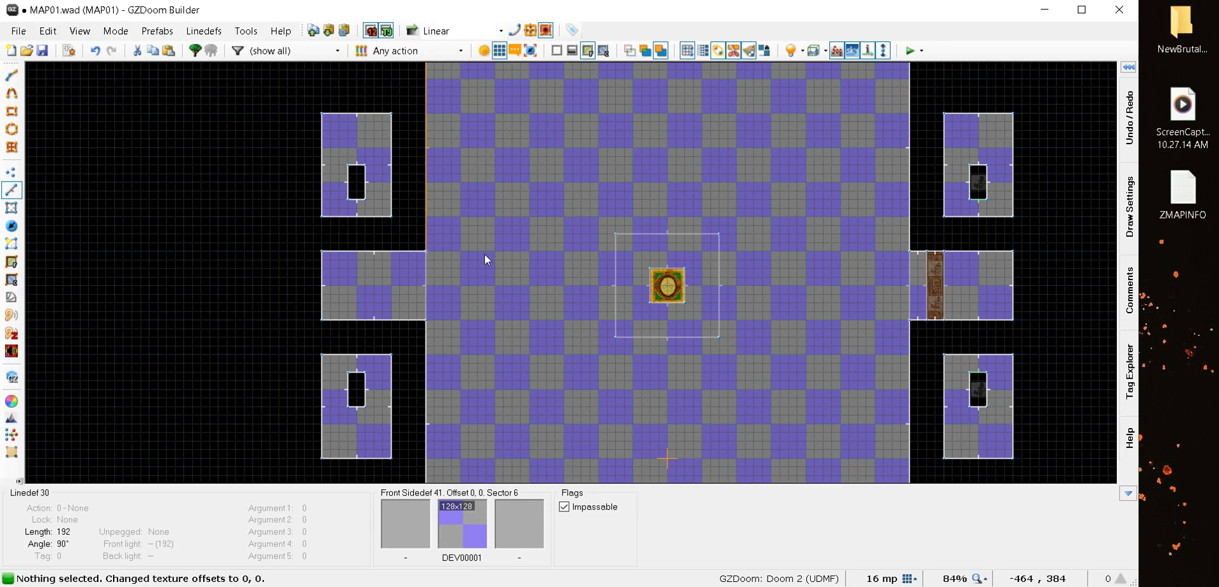
{"action": "scroll", "coordinate": [988, 284], "scroll_direction": "up", "scroll_amount": 12}
{"action": "scroll", "coordinate": [988, 284], "scroll_direction": "up", "scroll_amount": 2}
{"action": "scroll", "coordinate": [946, 267], "scroll_direction": "down", "scroll_amount": 6}
{"action": "scroll", "coordinate": [298, 243], "scroll_direction": "up", "scroll_amount": 2}
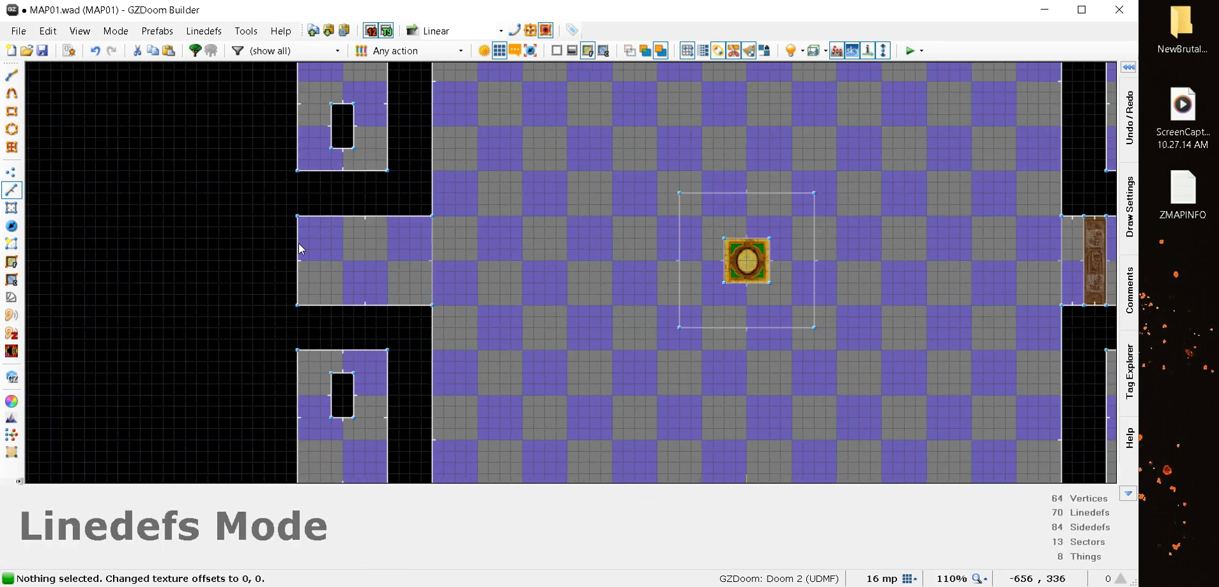
{"action": "scroll", "coordinate": [498, 208], "scroll_direction": "up", "scroll_amount": 4}
{"action": "scroll", "coordinate": [498, 214], "scroll_direction": "up", "scroll_amount": 4}
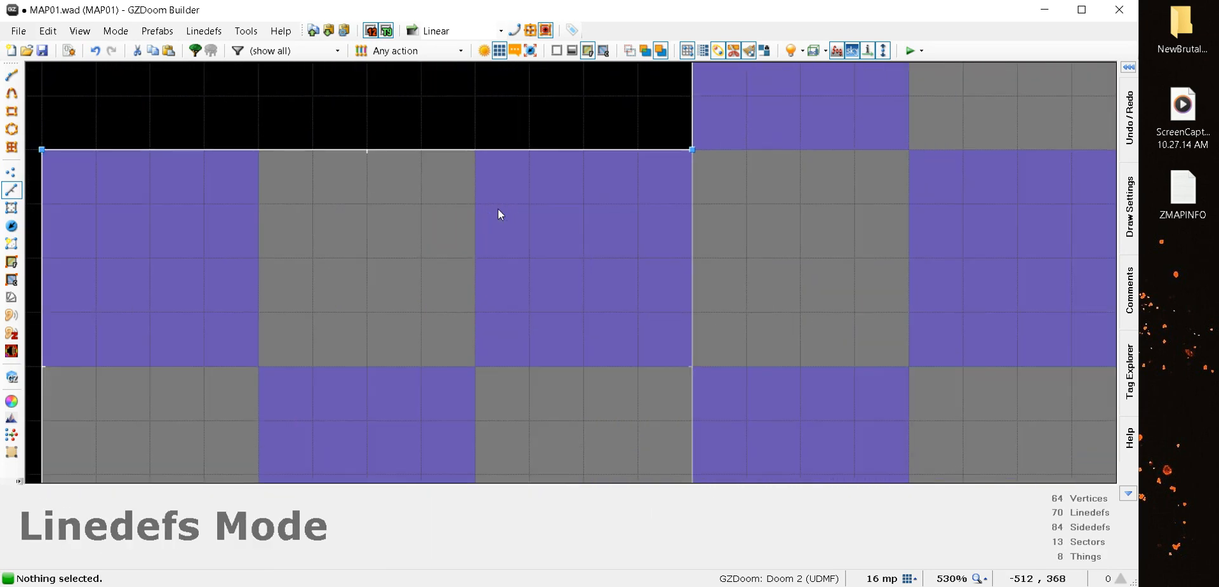
{"action": "key", "text": "d"}
{"action": "left_click", "coordinate": [474, 169]}
{"action": "scroll", "coordinate": [474, 169], "scroll_direction": "down", "scroll_amount": 7}
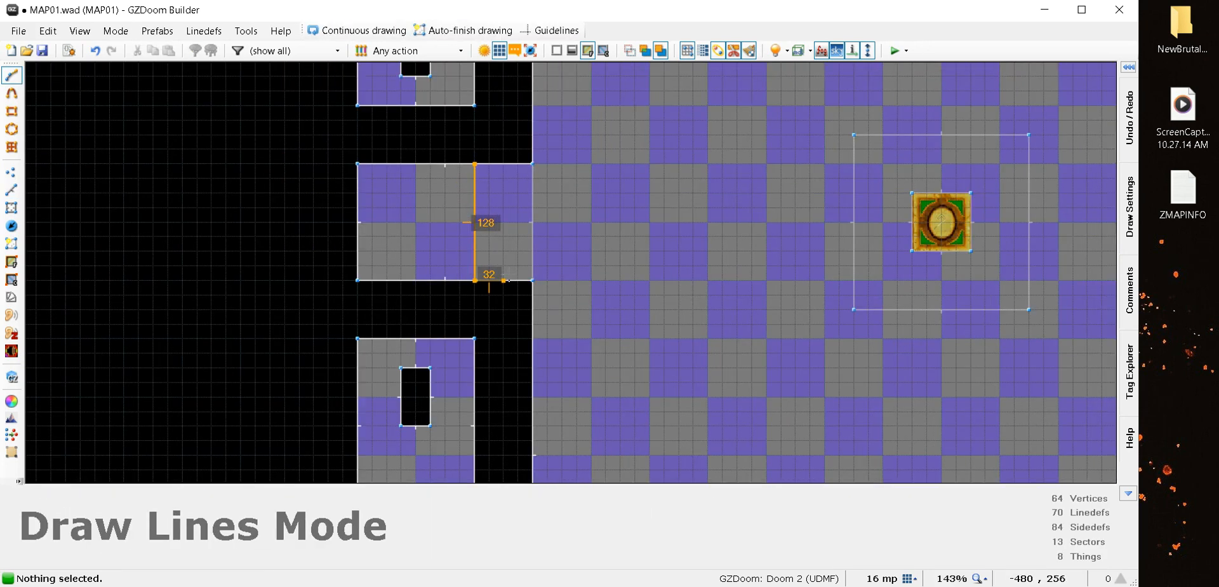
{"action": "left_click", "coordinate": [477, 166]}
Set both the ceiling and floor textures of the western alcove's doorway strip sector to PWTX0010
{"action": "scroll", "coordinate": [239, 189], "scroll_direction": "down", "scroll_amount": 7}
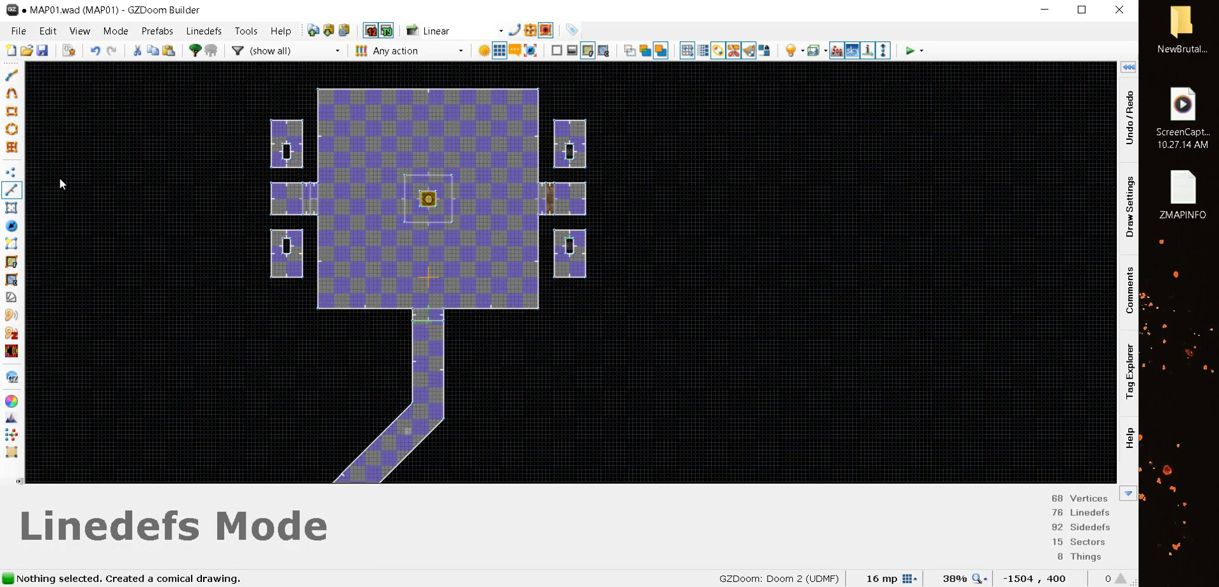
{"action": "left_click", "coordinate": [12, 209]}
{"action": "scroll", "coordinate": [270, 210], "scroll_direction": "up", "scroll_amount": 5}
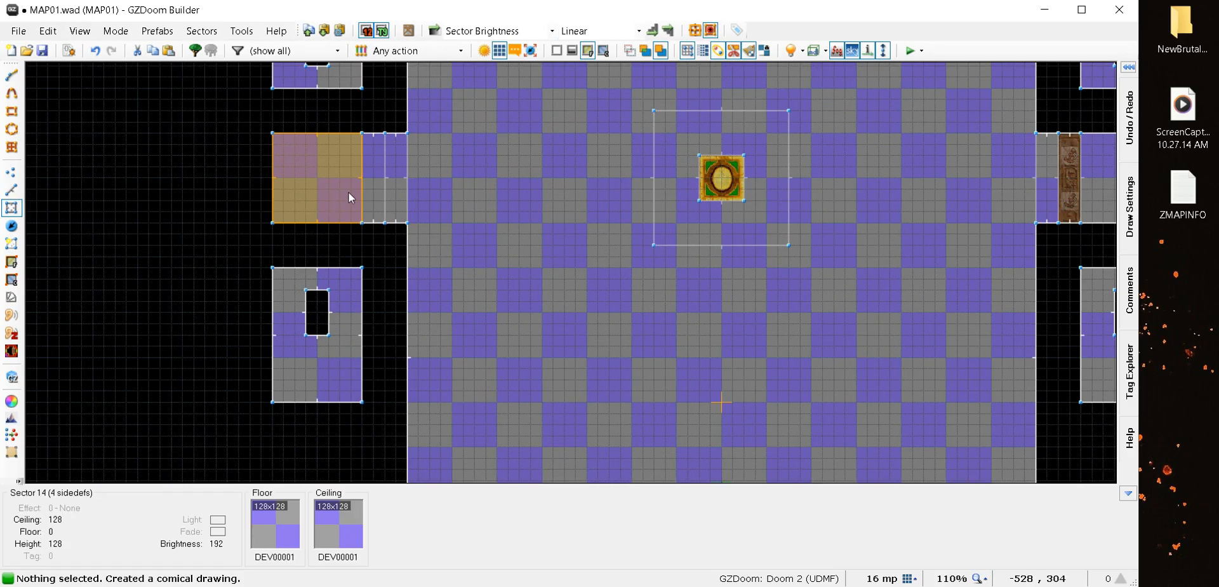
{"action": "left_click", "coordinate": [373, 194]}
{"action": "right_click", "coordinate": [360, 184]}
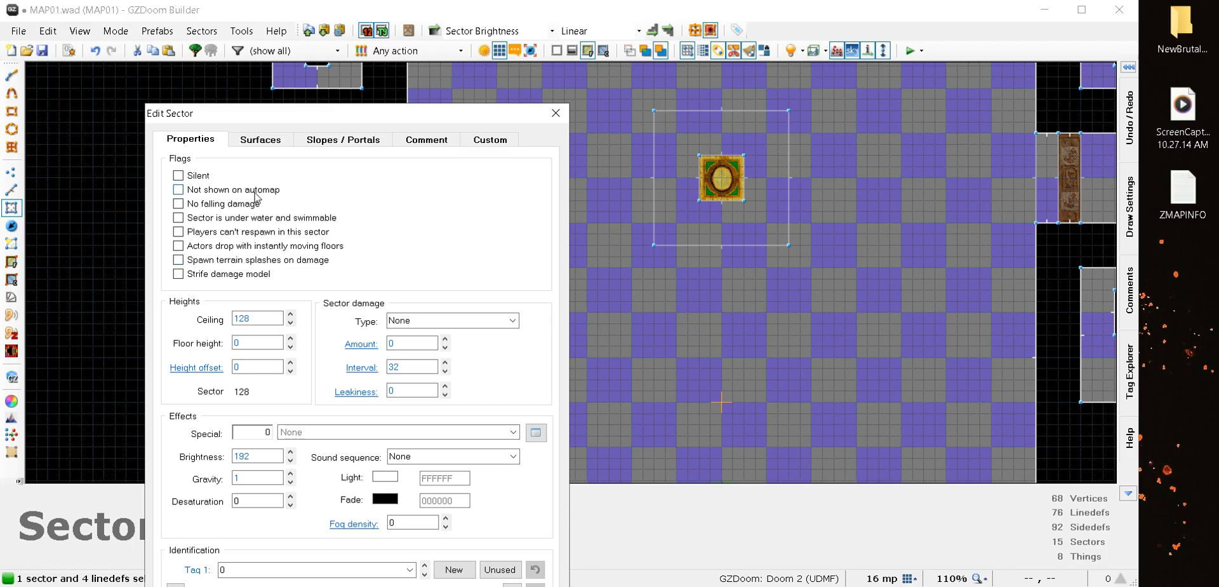
{"action": "left_click", "coordinate": [261, 144]}
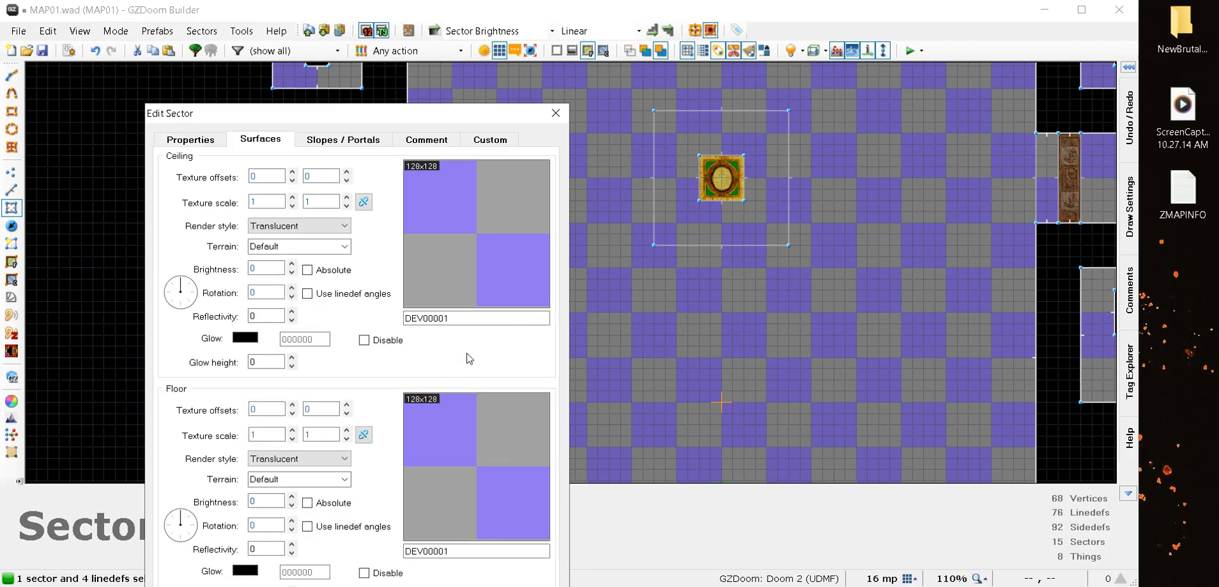
{"action": "type", "text": "P"}
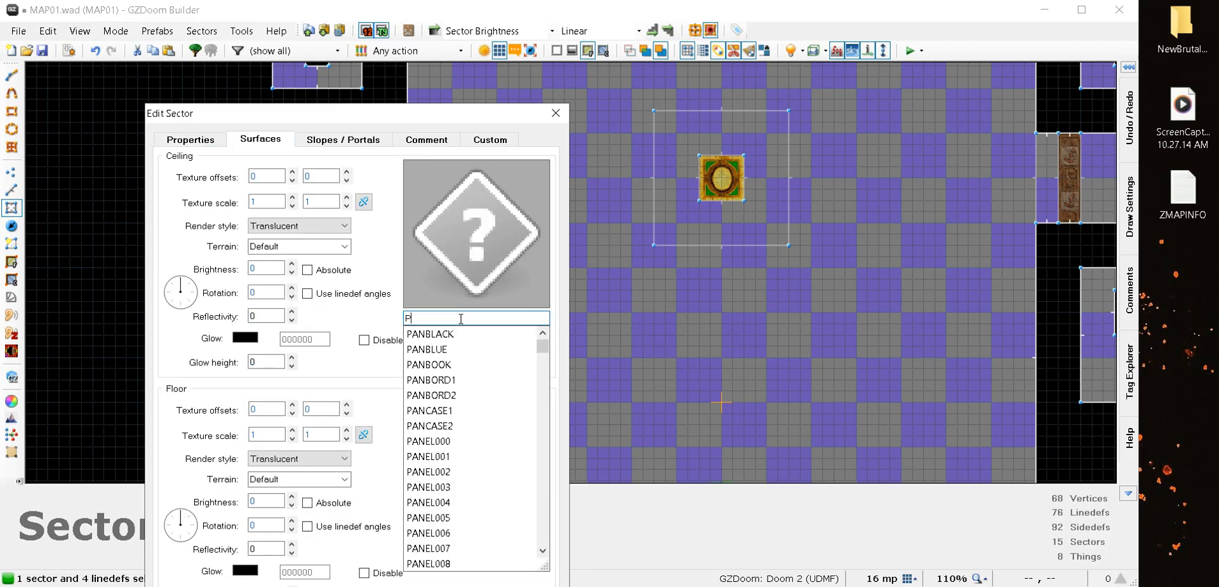
{"action": "type", "text": "WTX"}
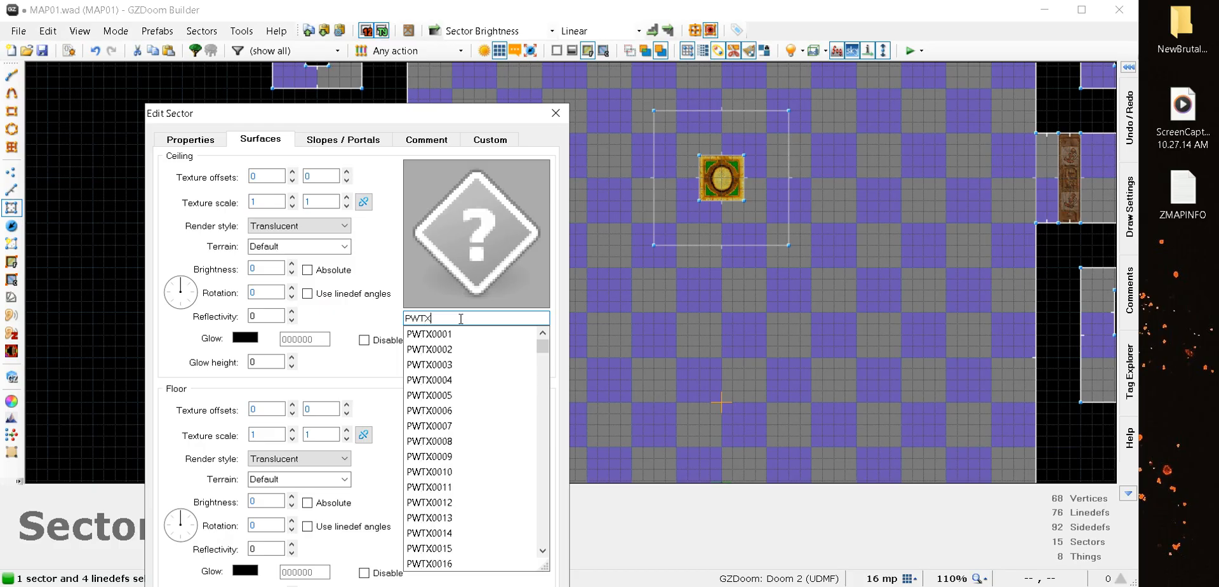
{"action": "type", "text": "0010"}
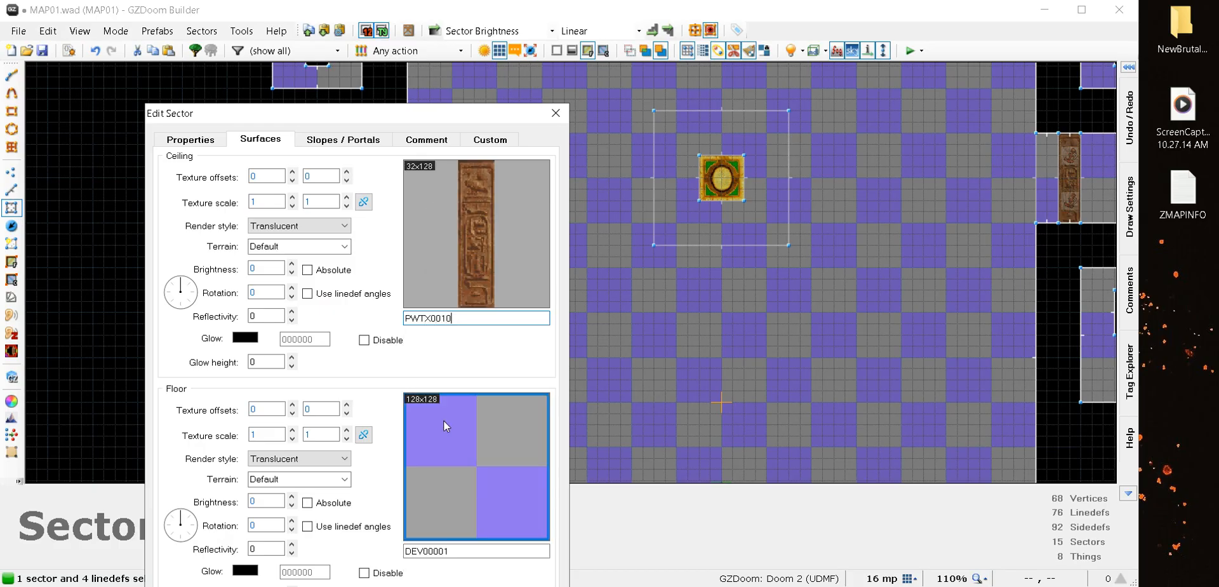
{"action": "left_click", "coordinate": [471, 549]}
{"action": "type", "text": "PWT"}
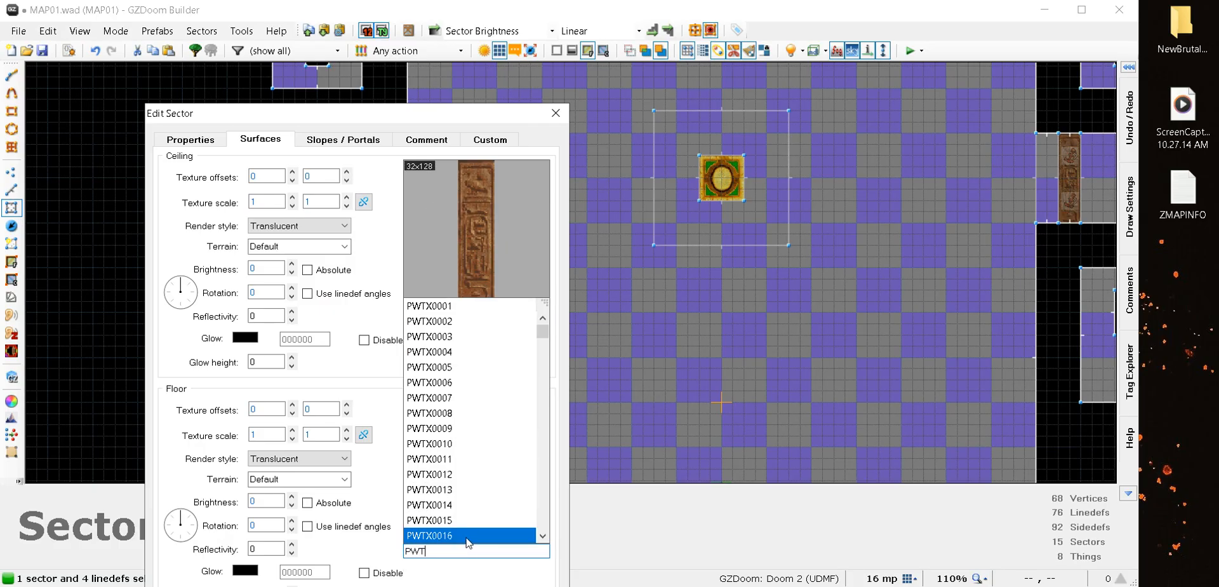
{"action": "type", "text": "X0010"}
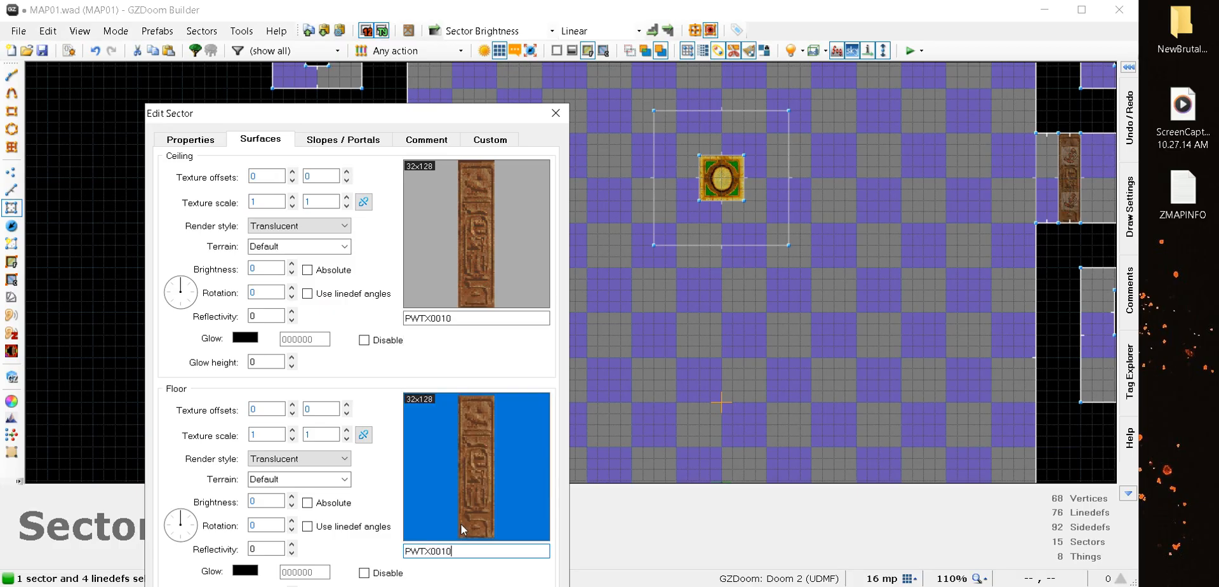
Apply the PWTX0010 texture to the ceiling and floor of the selected doorway sector
{"action": "key", "text": "Return"}
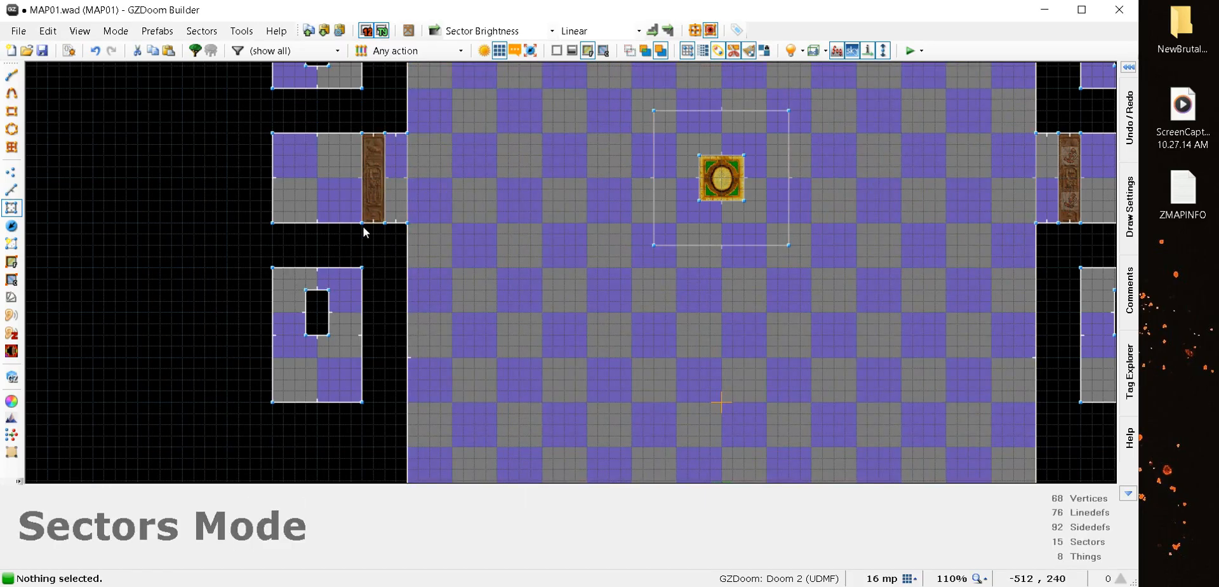
{"action": "scroll", "coordinate": [532, 336], "scroll_direction": "down", "scroll_amount": 3}
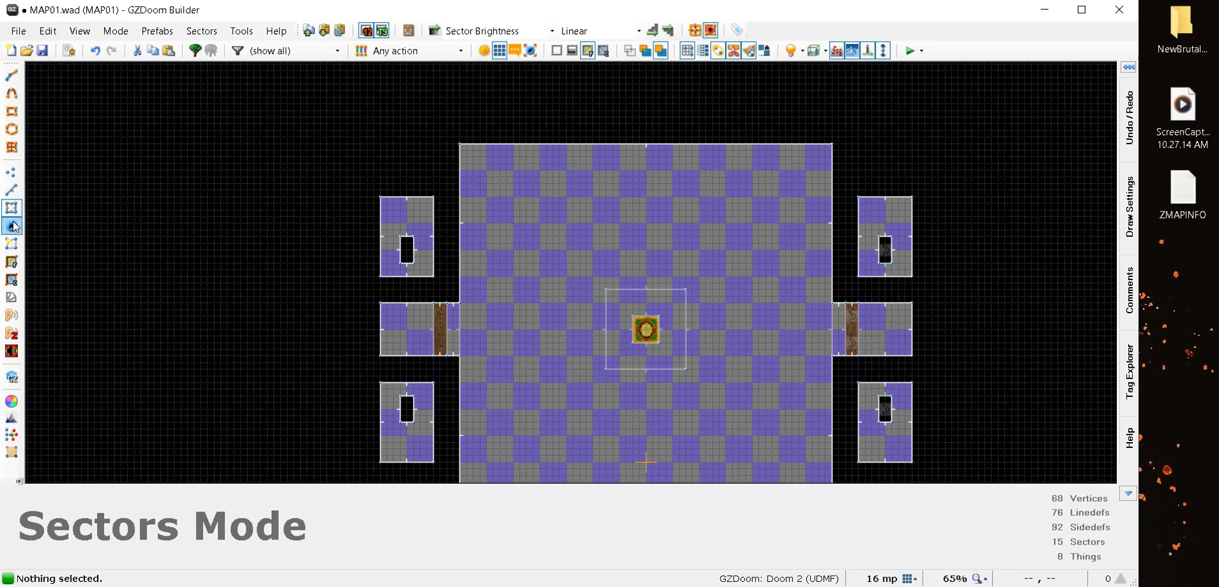
Insert a Polyobject Anchor with angle 2 at the centre of the lower-left room's rectangular void, at -576, 128
{"action": "left_click", "coordinate": [11, 225]}
{"action": "scroll", "coordinate": [409, 275], "scroll_direction": "up", "scroll_amount": 9}
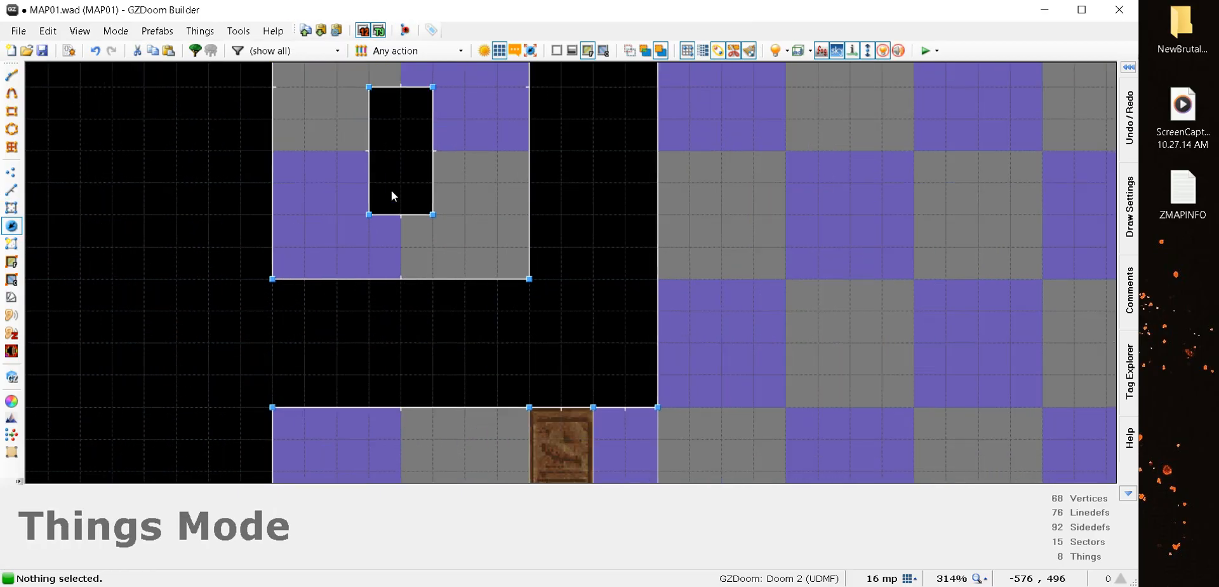
{"action": "scroll", "coordinate": [402, 164], "scroll_direction": "down", "scroll_amount": 9}
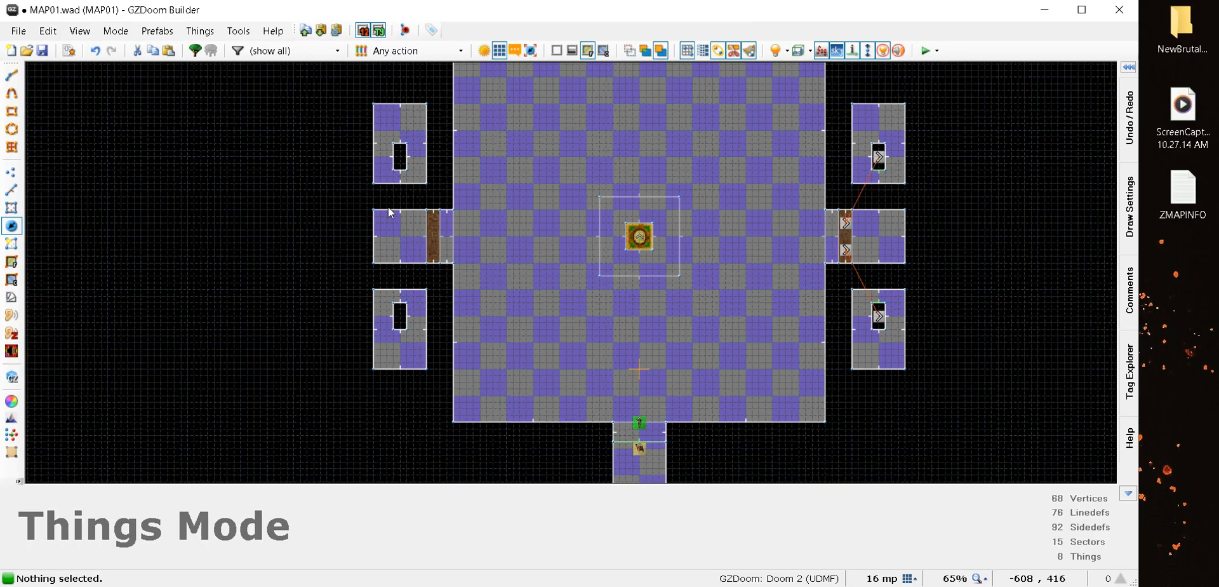
{"action": "scroll", "coordinate": [396, 304], "scroll_direction": "up", "scroll_amount": 9}
{"action": "scroll", "coordinate": [409, 357], "scroll_direction": "down", "scroll_amount": 9}
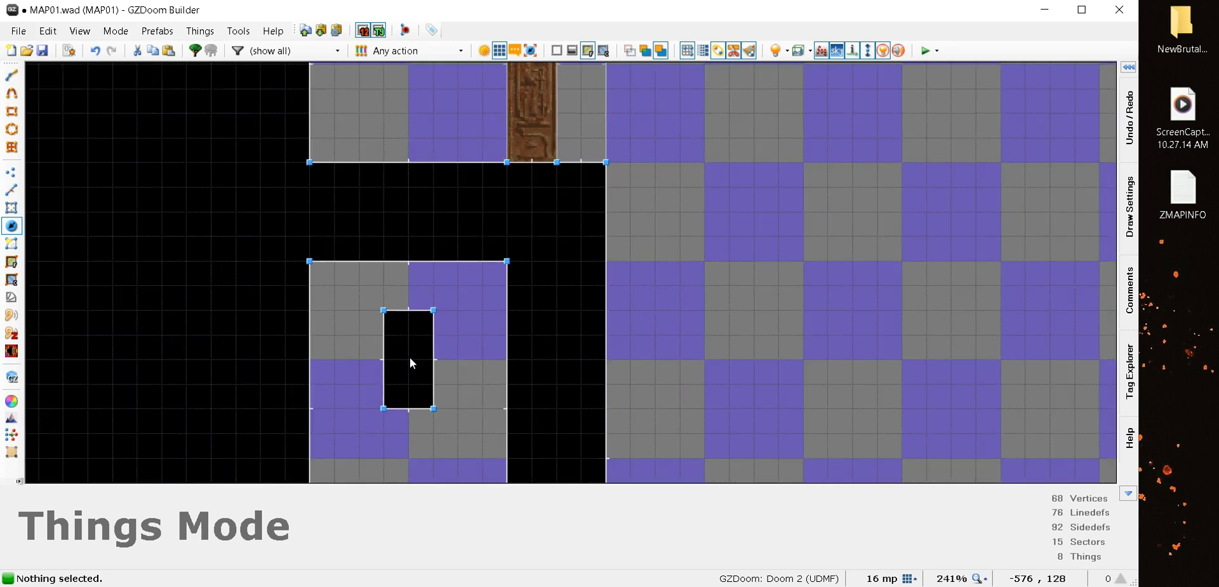
{"action": "scroll", "coordinate": [388, 372], "scroll_direction": "up", "scroll_amount": 4}
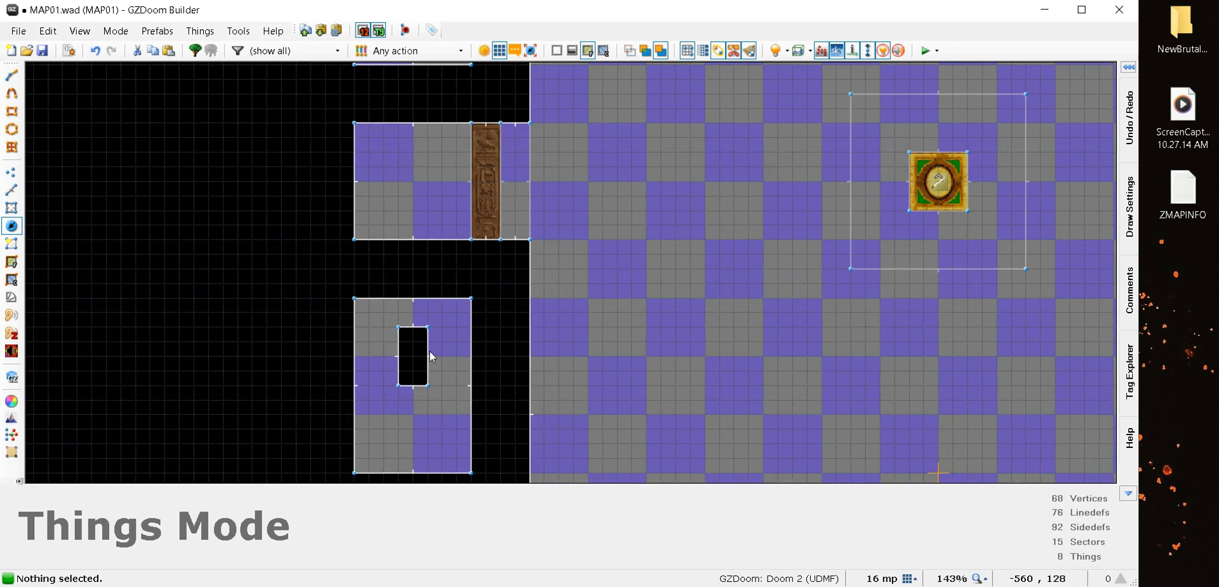
{"action": "key", "text": "Insert"}
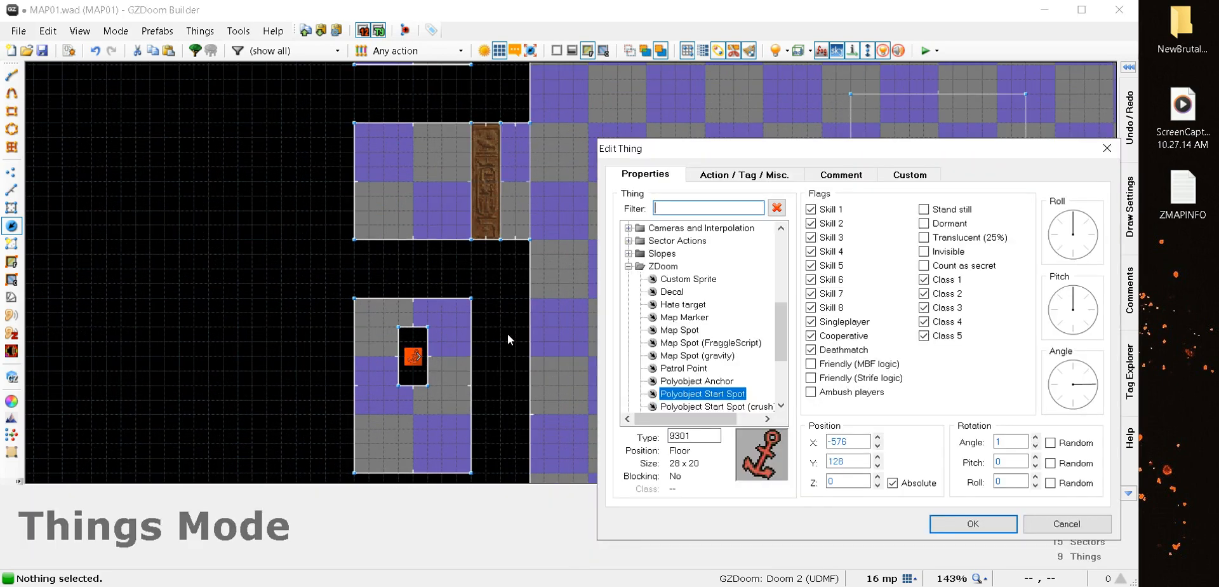
{"action": "left_click", "coordinate": [696, 381]}
{"action": "left_click", "coordinate": [1007, 442]}
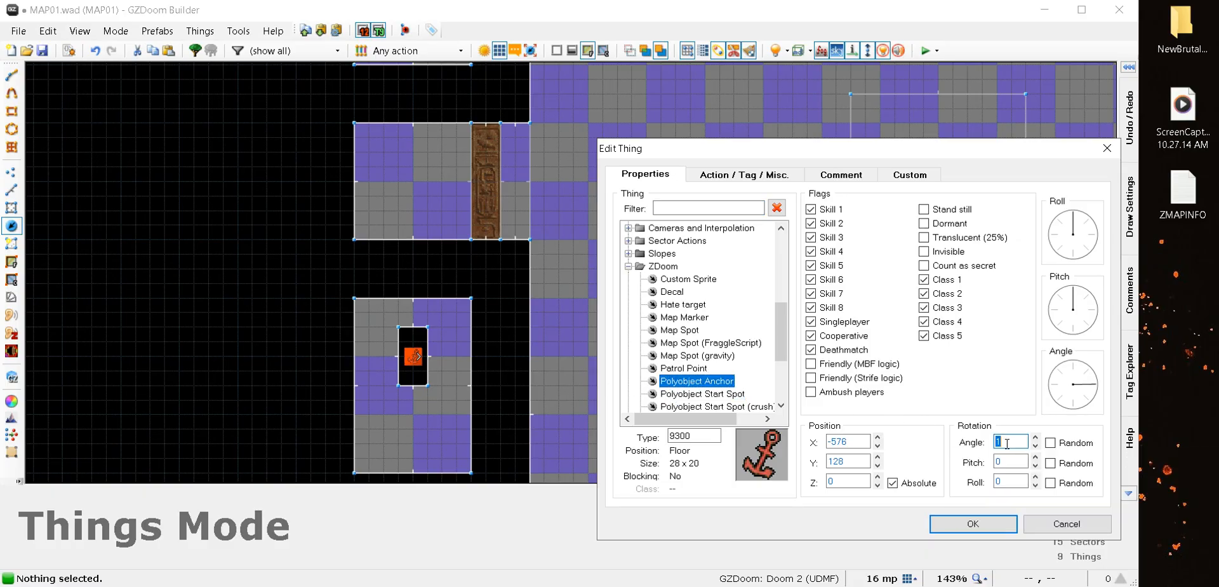
{"action": "left_click", "coordinate": [973, 523]}
Add a Polyobject Start Spot with angle 2 in the lower half of the left door sector, at -496, 288
{"action": "scroll", "coordinate": [493, 207], "scroll_direction": "up", "scroll_amount": 1}
{"action": "scroll", "coordinate": [492, 207], "scroll_direction": "up", "scroll_amount": 4}
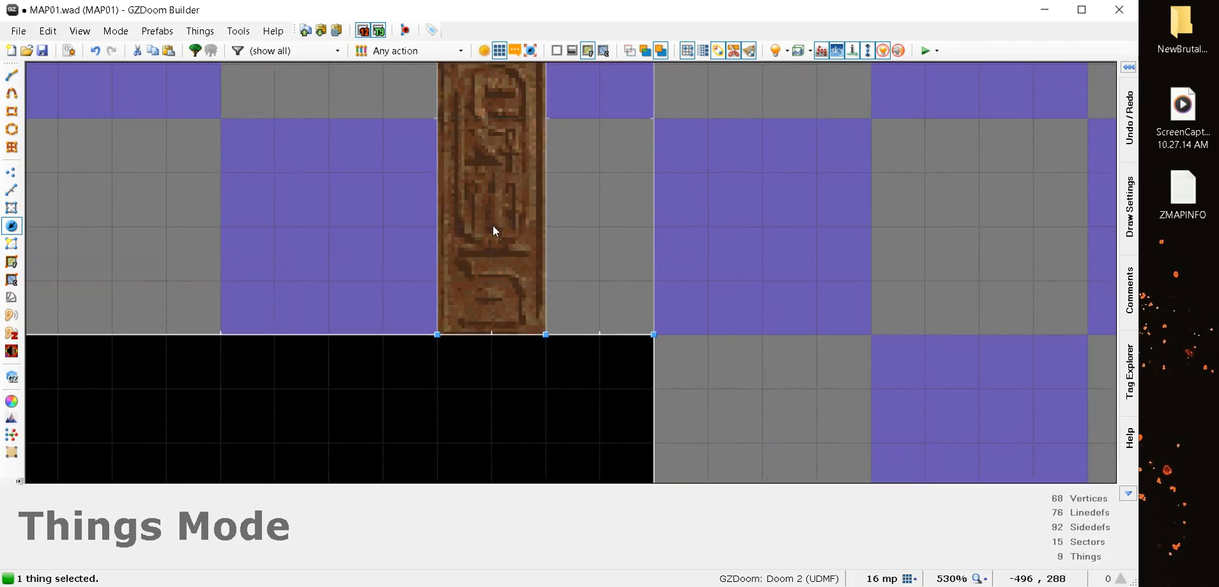
{"action": "double_click", "coordinate": [493, 225]}
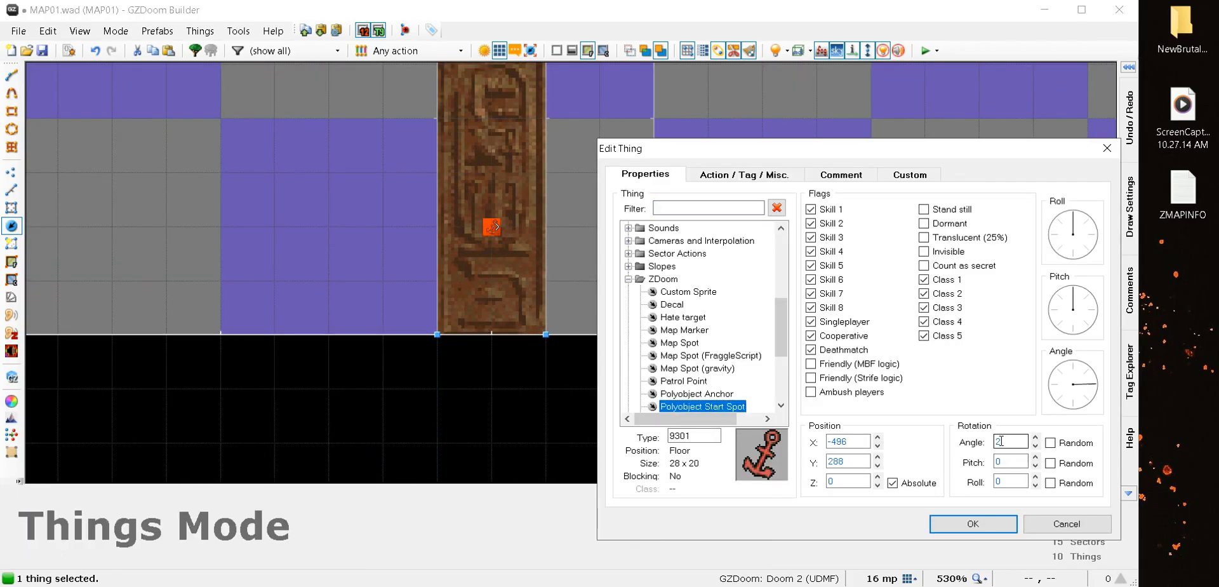
{"action": "key", "text": "Return"}
{"action": "scroll", "coordinate": [431, 206], "scroll_direction": "down", "scroll_amount": 4}
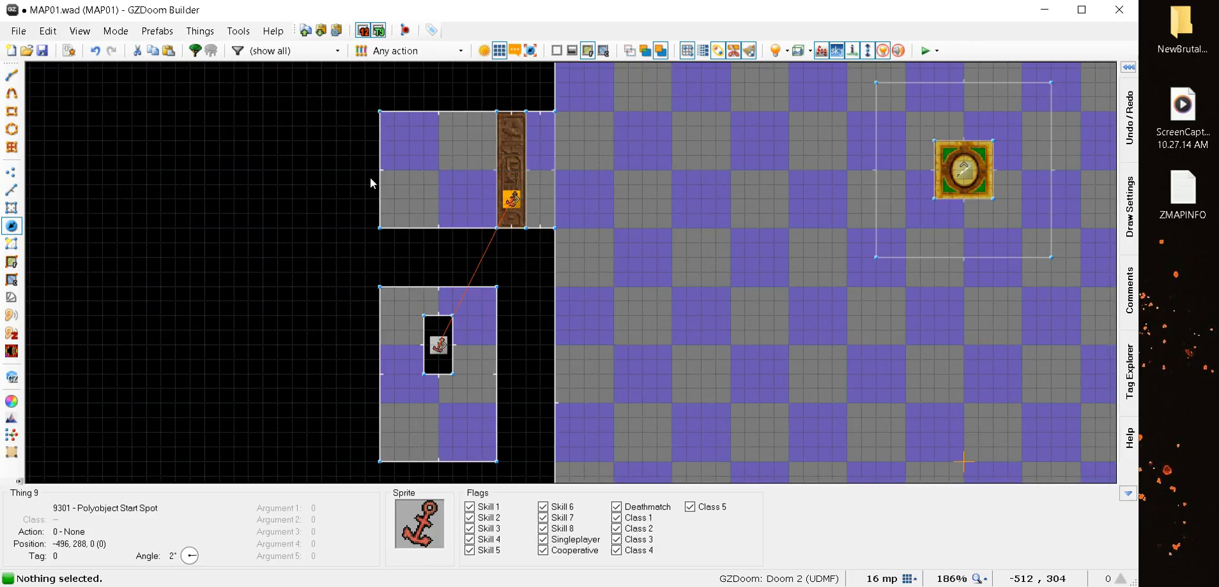
Give the upper linedef of the lower-left room's void action 1, Polyobject Start Line, with the anchor's matching polyobject number
{"action": "scroll", "coordinate": [371, 177], "scroll_direction": "down", "scroll_amount": 2}
{"action": "left_click", "coordinate": [11, 189]}
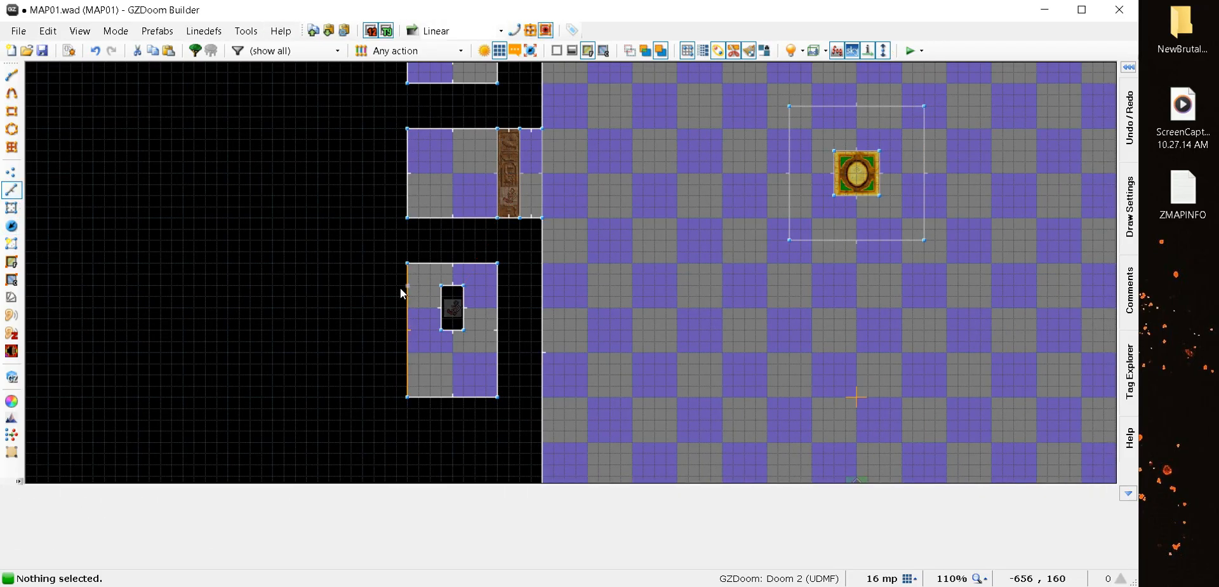
{"action": "left_click", "coordinate": [454, 286]}
{"action": "right_click", "coordinate": [454, 289]}
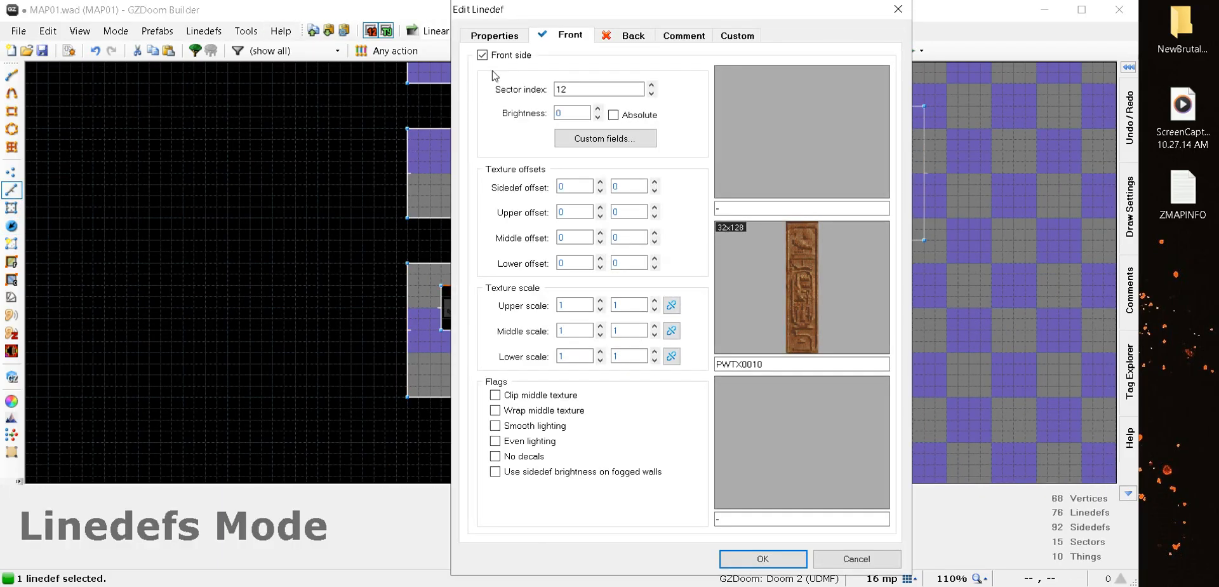
{"action": "left_click", "coordinate": [496, 35]}
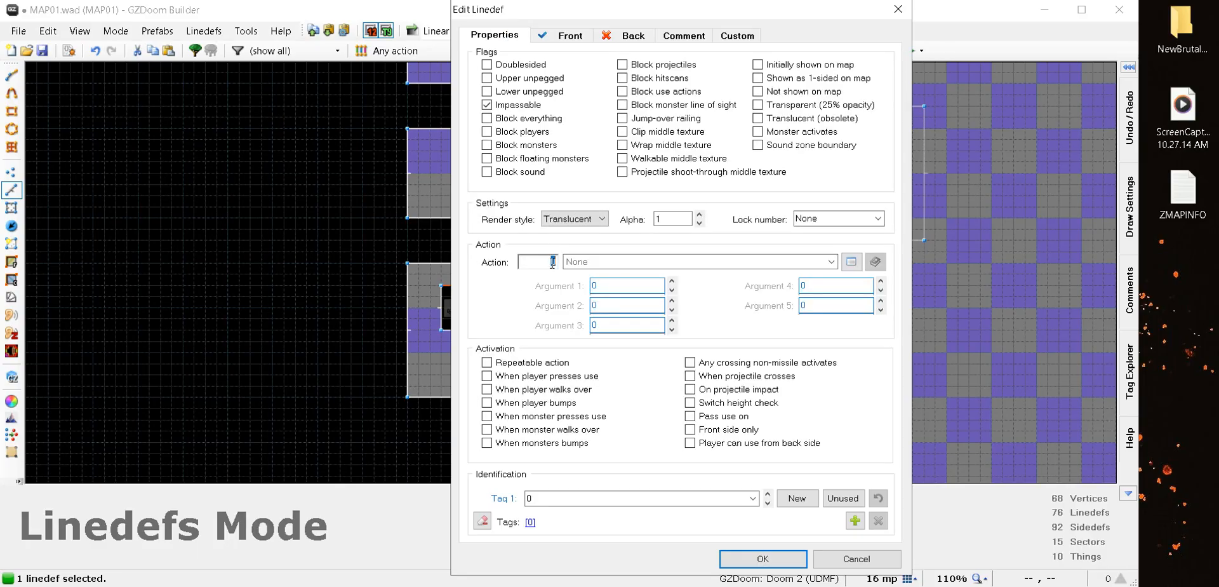
{"action": "left_click", "coordinate": [552, 261]}
{"action": "type", "text": "1"}
{"action": "left_click", "coordinate": [644, 287]}
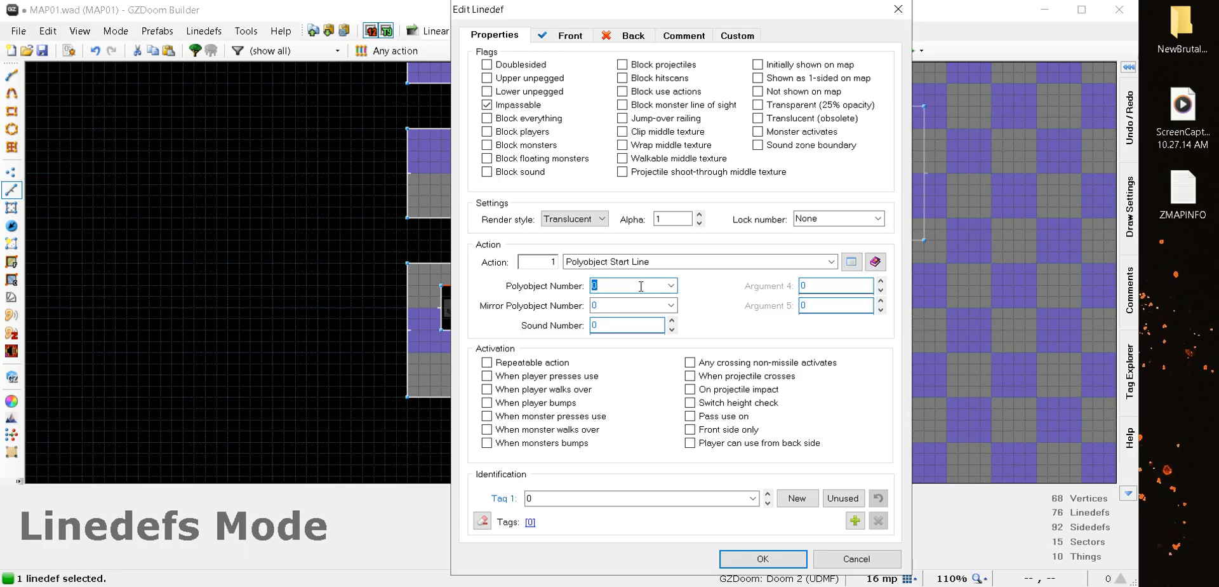
{"action": "left_click", "coordinate": [762, 558]}
Add a Polyobject Start Spot with angle 3 in the upper half of the left door sector, at -496, 352
{"action": "scroll", "coordinate": [533, 467], "scroll_direction": "down", "scroll_amount": 4}
{"action": "scroll", "coordinate": [514, 326], "scroll_direction": "up", "scroll_amount": 5}
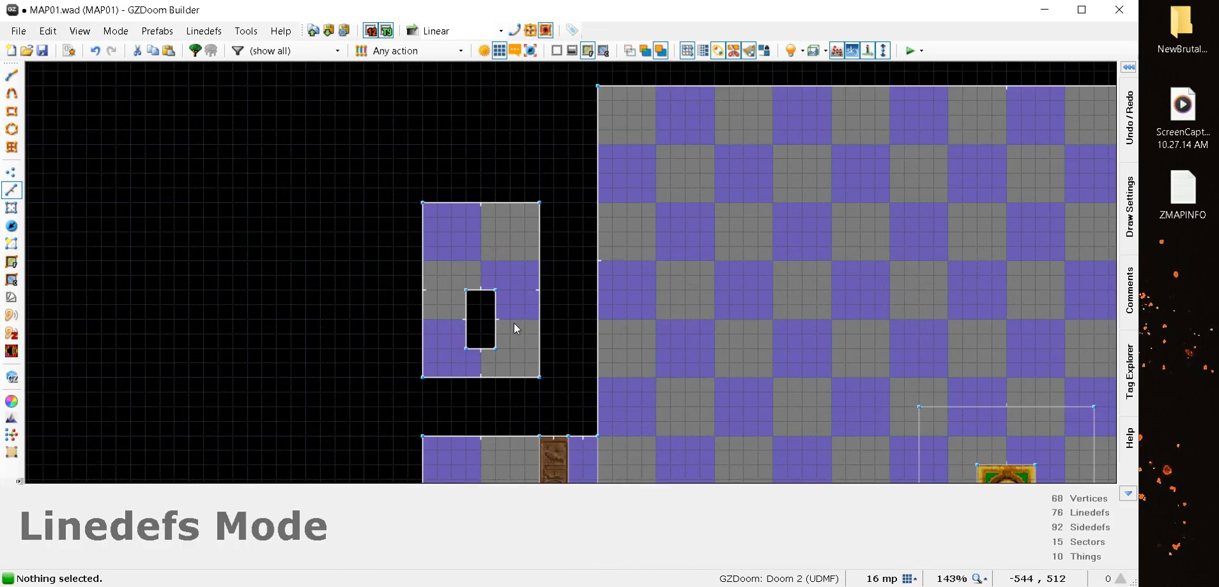
{"action": "scroll", "coordinate": [450, 279], "scroll_direction": "down", "scroll_amount": 3}
{"action": "left_click", "coordinate": [12, 225]}
{"action": "scroll", "coordinate": [303, 203], "scroll_direction": "down", "scroll_amount": 4}
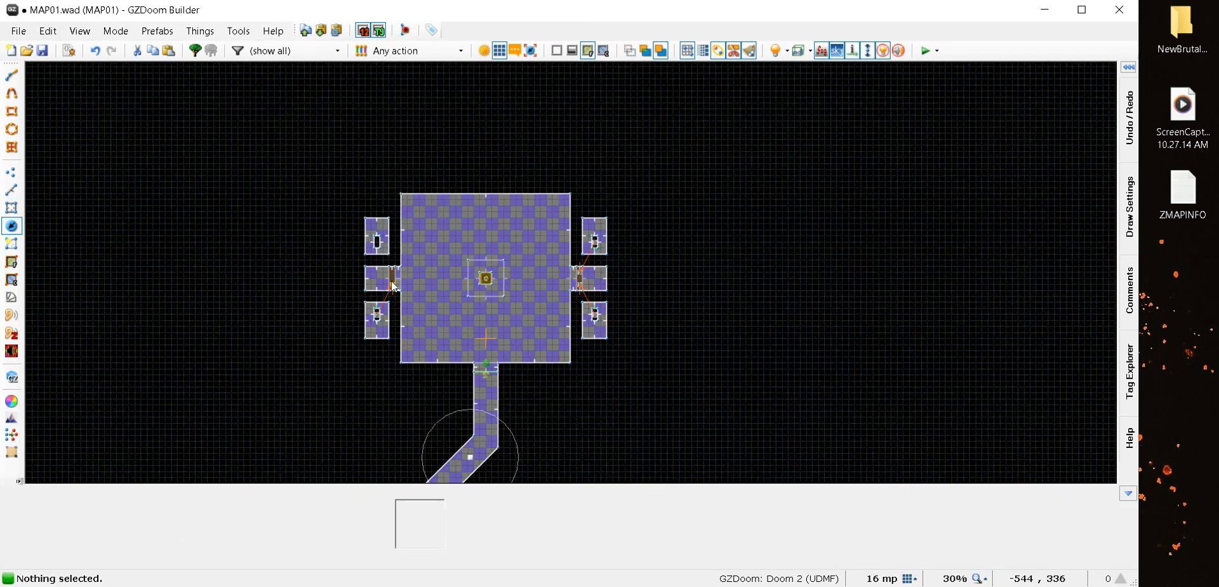
{"action": "scroll", "coordinate": [343, 149], "scroll_direction": "up", "scroll_amount": 12}
{"action": "scroll", "coordinate": [444, 325], "scroll_direction": "down", "scroll_amount": 7}
{"action": "scroll", "coordinate": [318, 163], "scroll_direction": "up", "scroll_amount": 6}
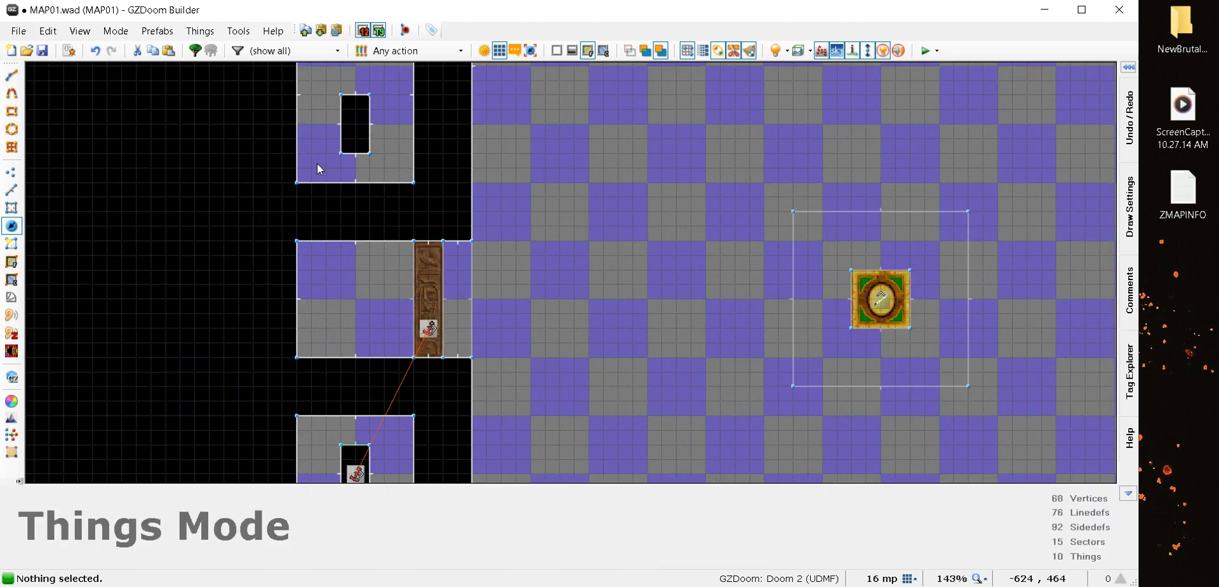
{"action": "scroll", "coordinate": [500, 357], "scroll_direction": "up", "scroll_amount": 1}
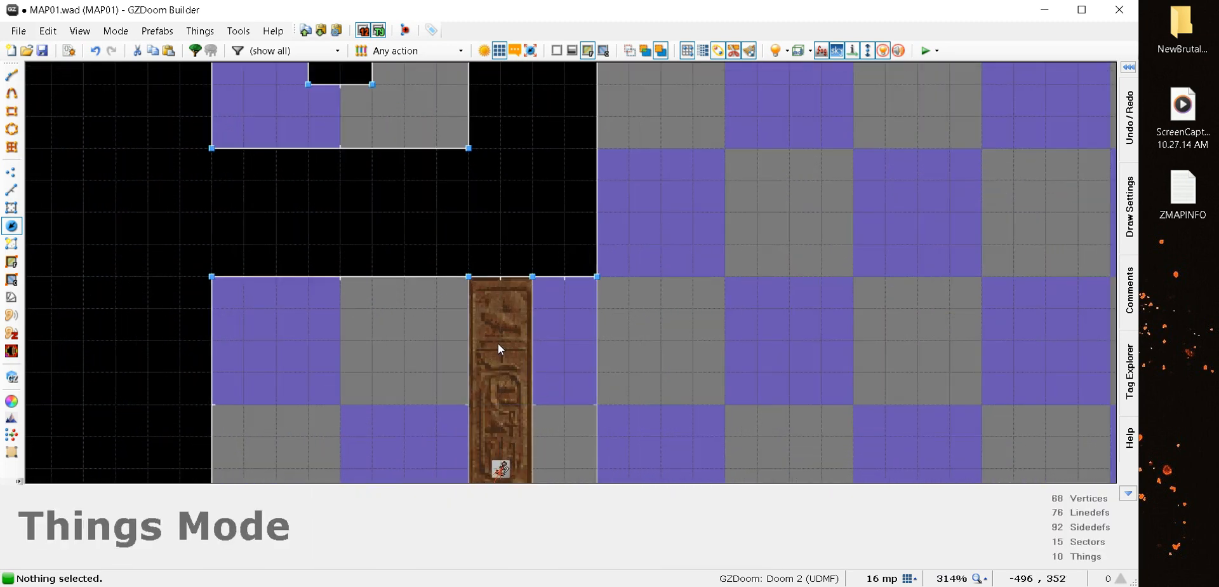
{"action": "key", "text": "Insert"}
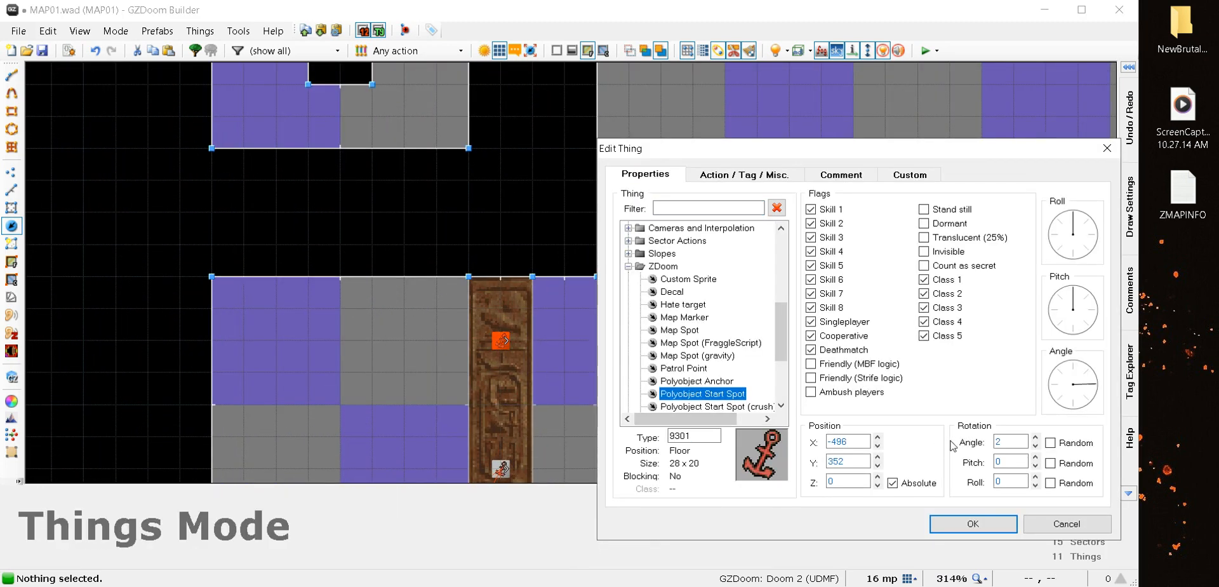
{"action": "double_click", "coordinate": [1006, 441]}
{"action": "type", "text": "2"}
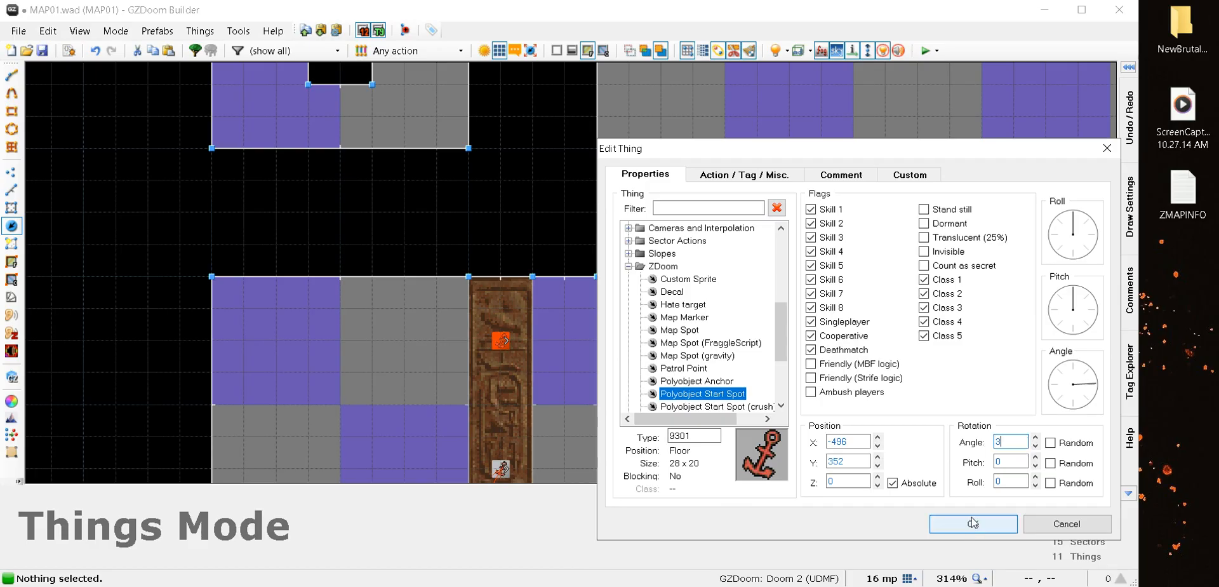
{"action": "left_click", "coordinate": [972, 523]}
Insert a Polyobject Anchor with angle 3 at the centre of the upper-left room's rectangular void, at -576, 512
{"action": "scroll", "coordinate": [594, 394], "scroll_direction": "down", "scroll_amount": 4}
{"action": "scroll", "coordinate": [512, 276], "scroll_direction": "up", "scroll_amount": 5}
{"action": "right_click", "coordinate": [494, 285]}
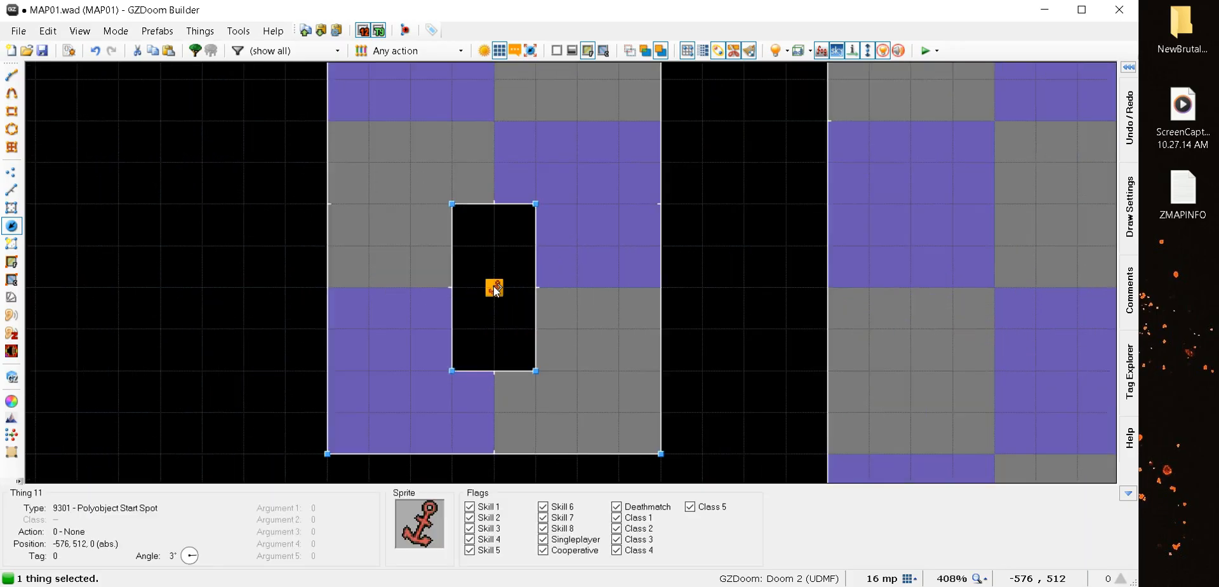
{"action": "left_click", "coordinate": [697, 381]}
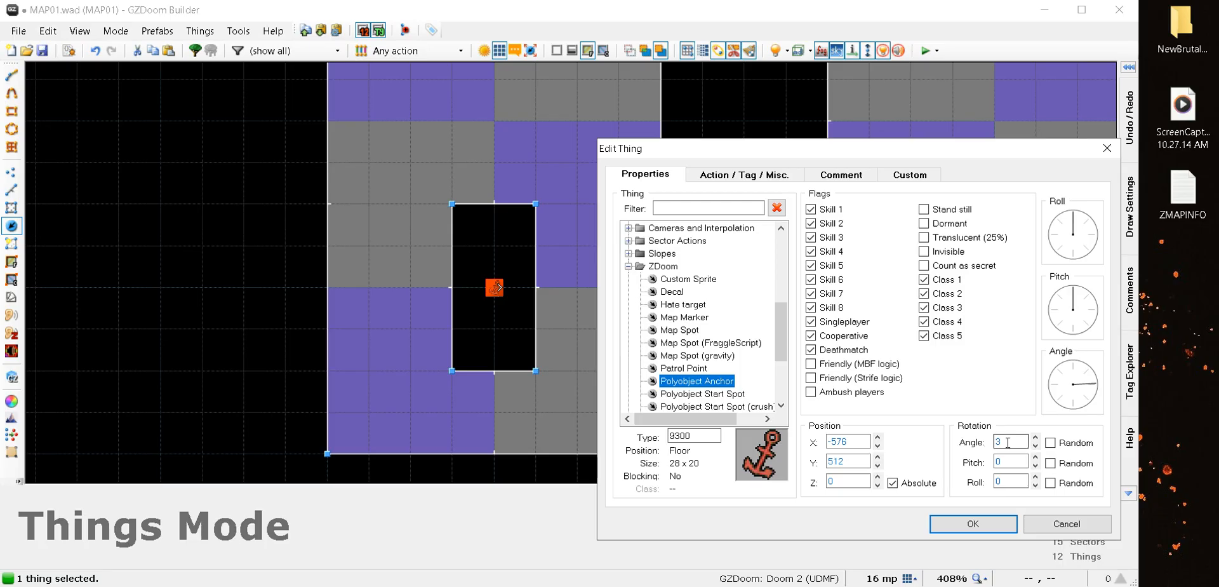
{"action": "left_click", "coordinate": [973, 523]}
{"action": "left_click", "coordinate": [276, 216]}
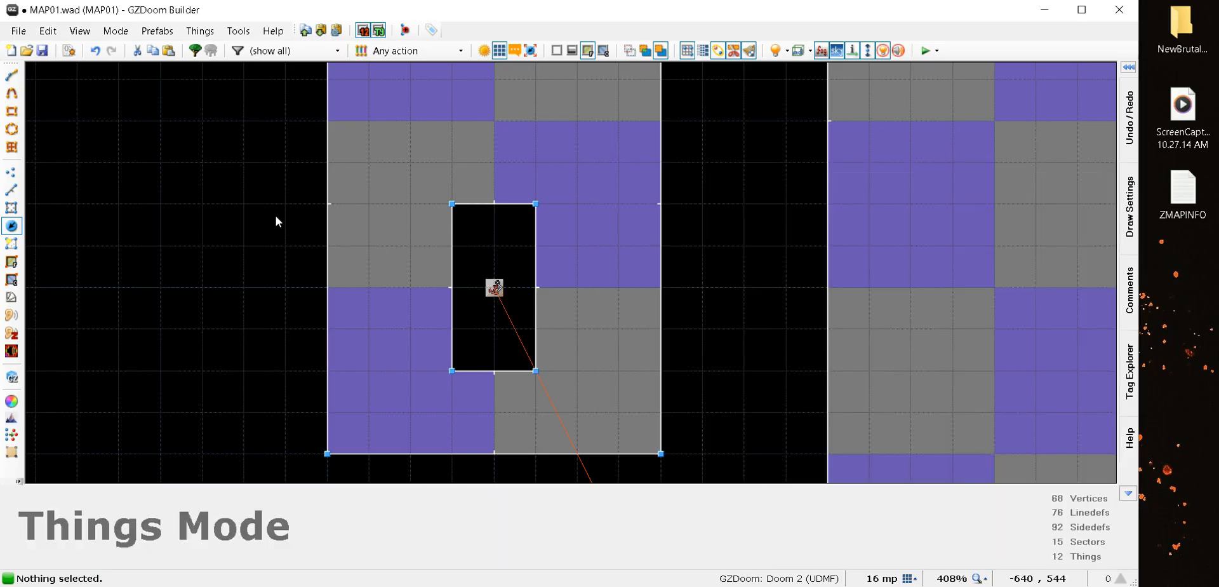
Give the lower linedef of the upper-left room's void action 1, Polyobject Start Line, with polyobject number 3
{"action": "scroll", "coordinate": [211, 200], "scroll_direction": "down", "scroll_amount": 6}
{"action": "key", "text": "l"}
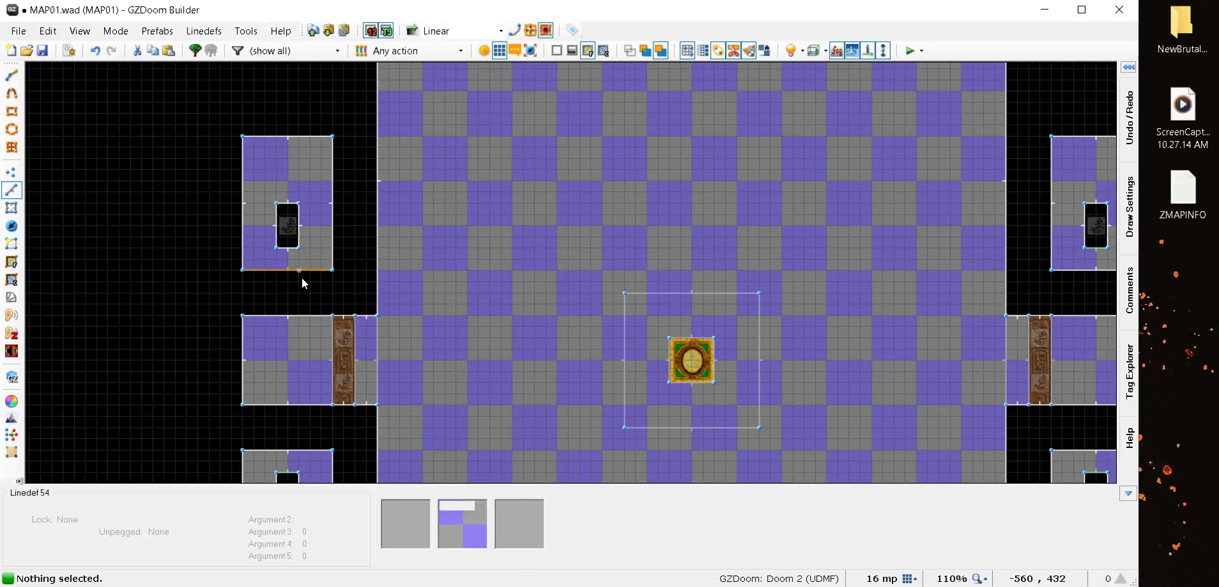
{"action": "right_click", "coordinate": [287, 248]}
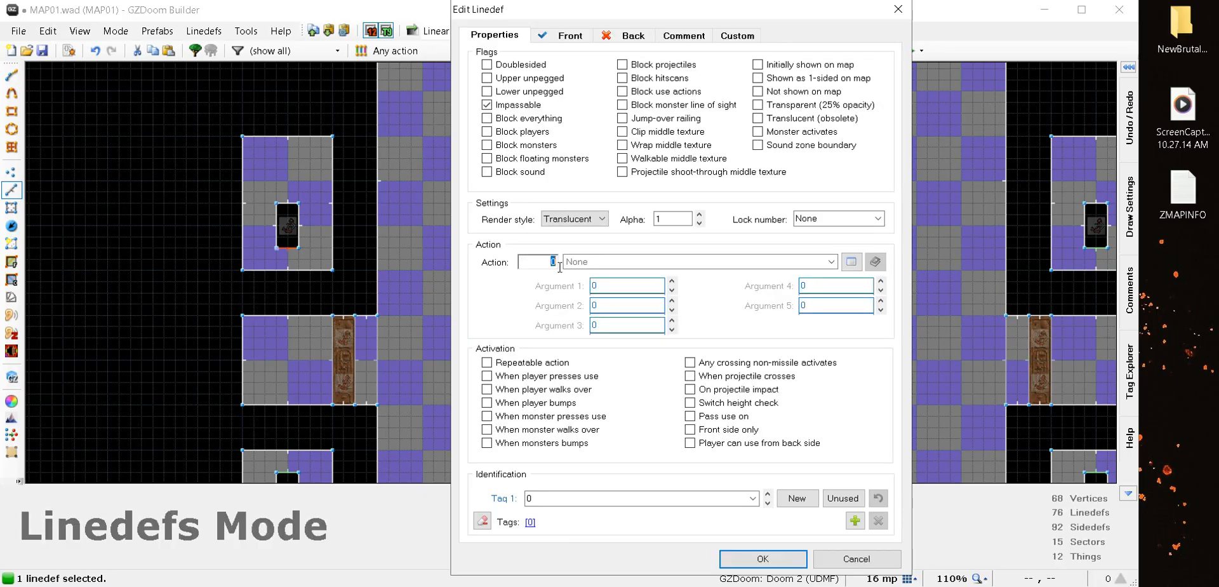
{"action": "type", "text": "1"}
{"action": "key", "text": "Tab"}
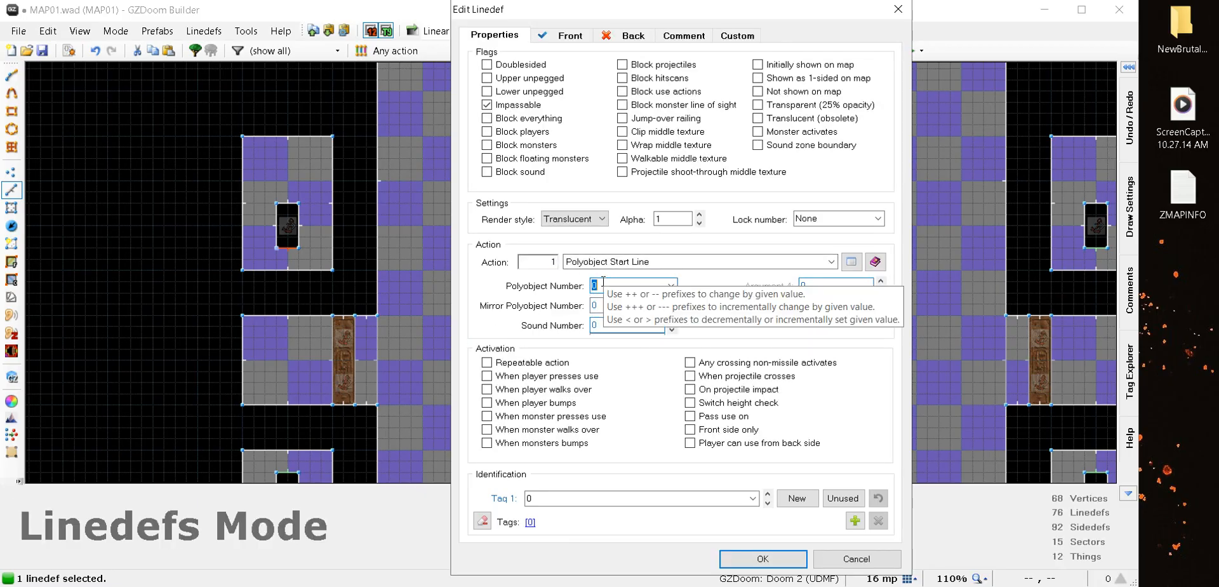
{"action": "type", "text": "3"}
{"action": "left_click", "coordinate": [762, 558]}
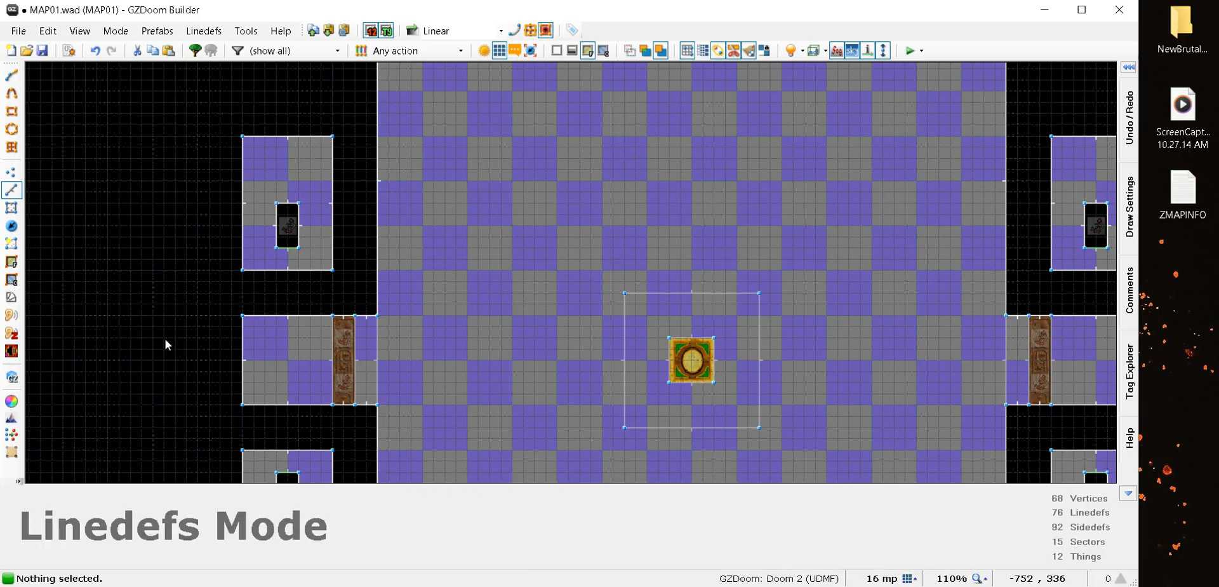
Launch a test run of the map in GZDoom and move the game window fully into view
{"action": "scroll", "coordinate": [272, 244], "scroll_direction": "down", "scroll_amount": 5}
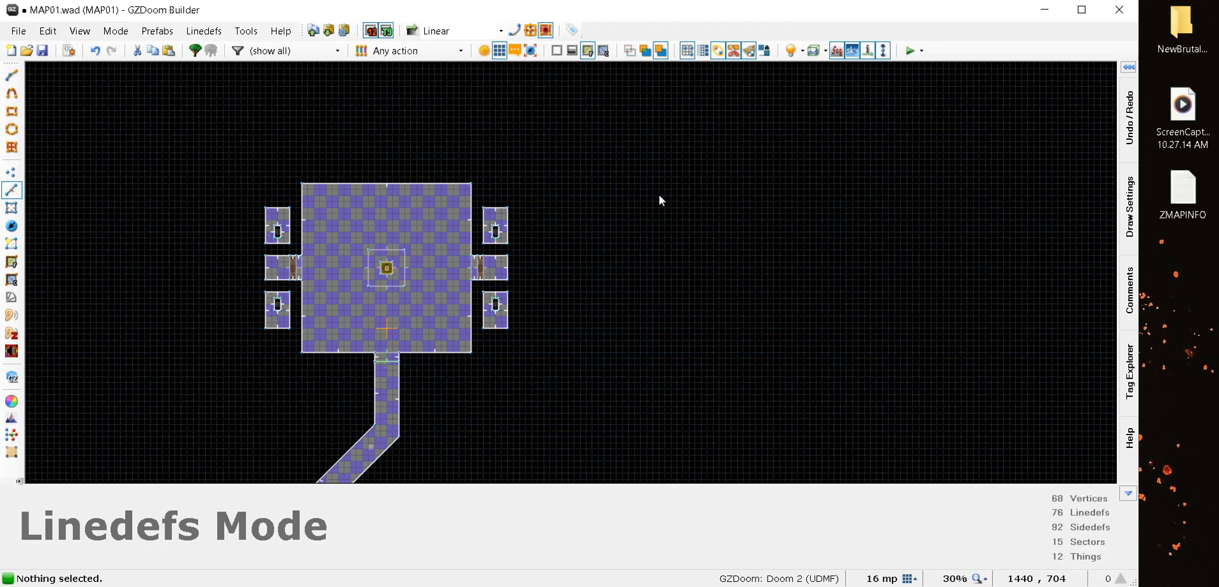
{"action": "left_click", "coordinate": [908, 55]}
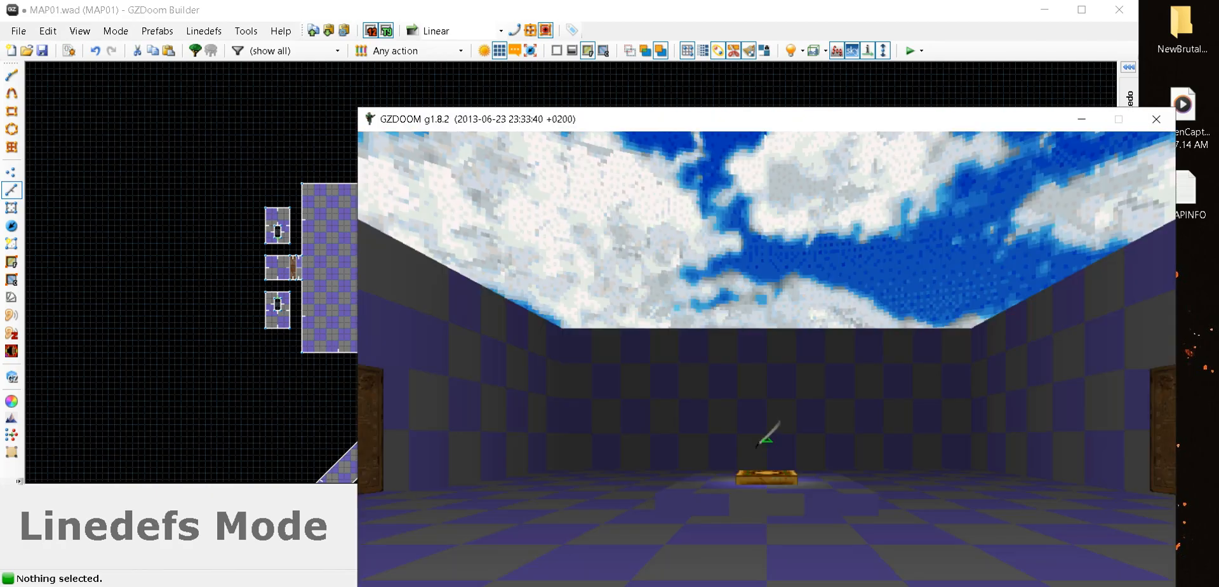
{"action": "key", "text": "Escape"}
{"action": "left_click_drag", "start_coordinate": [641, 114], "coordinate": [522, 6]}
{"action": "key", "text": "Escape"}
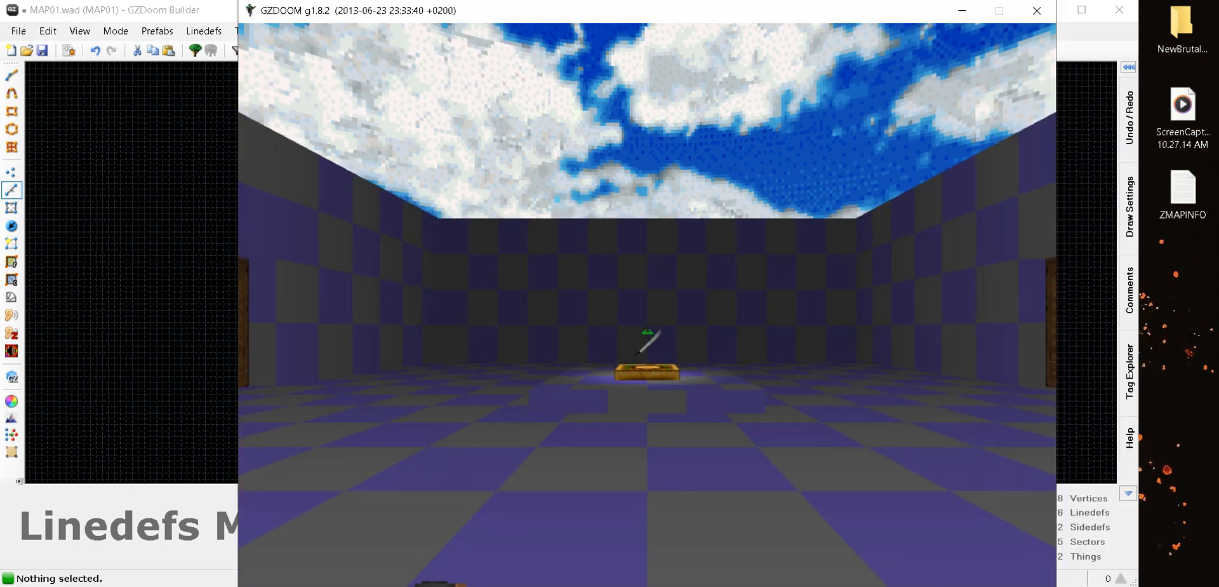
Walk around the main room in the test run and inspect the doors on both side walls
{"action": "key", "text": "w"}
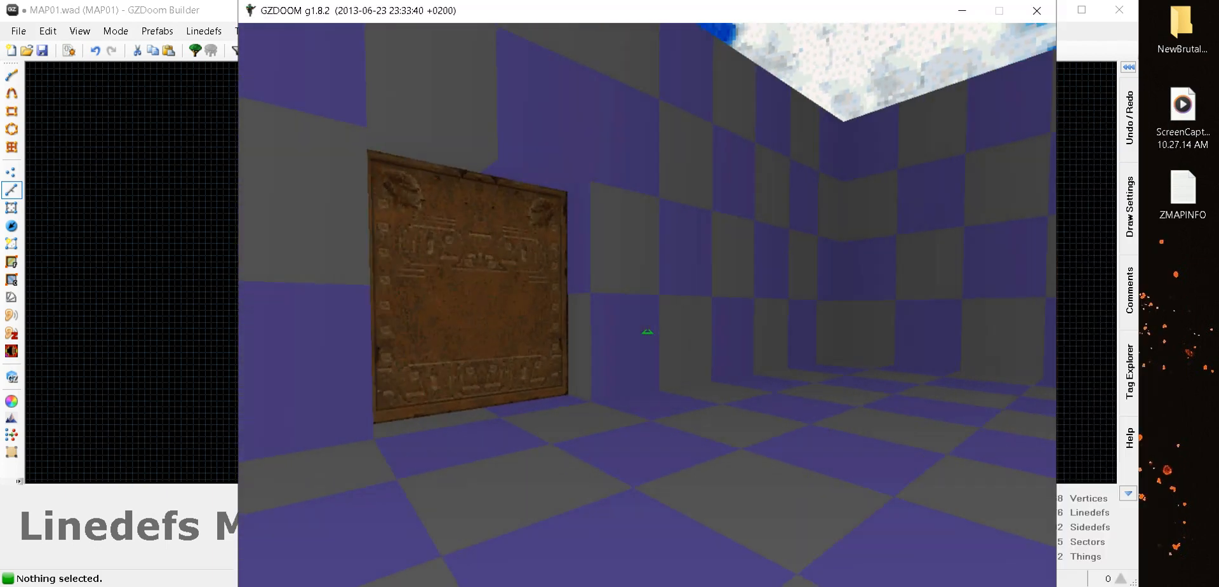
{"action": "key", "text": "w"}
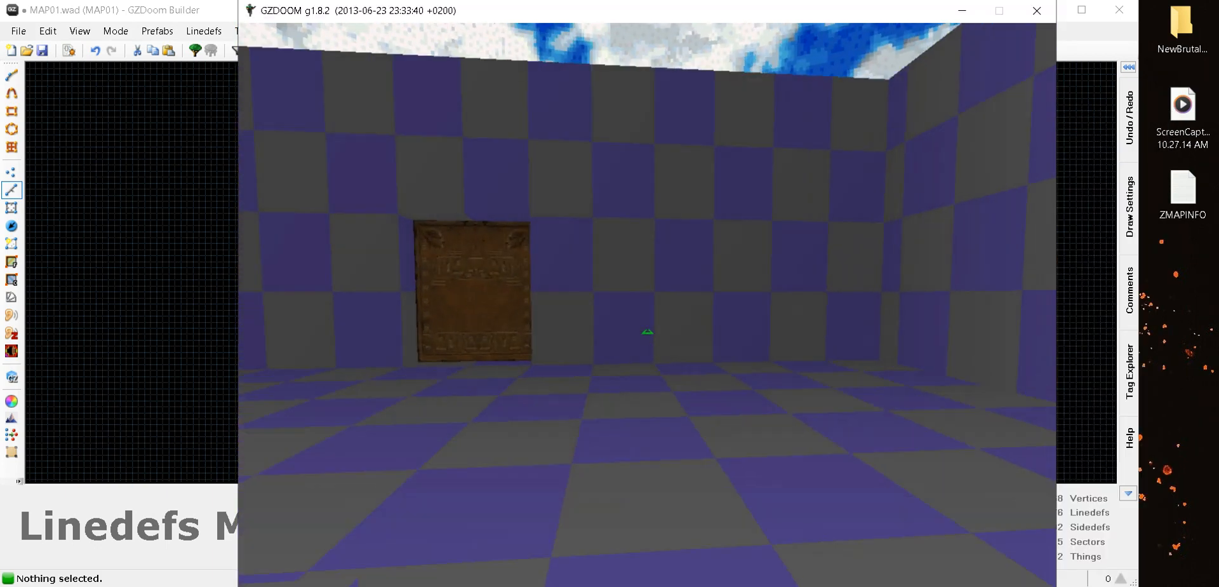
{"action": "key", "text": "w"}
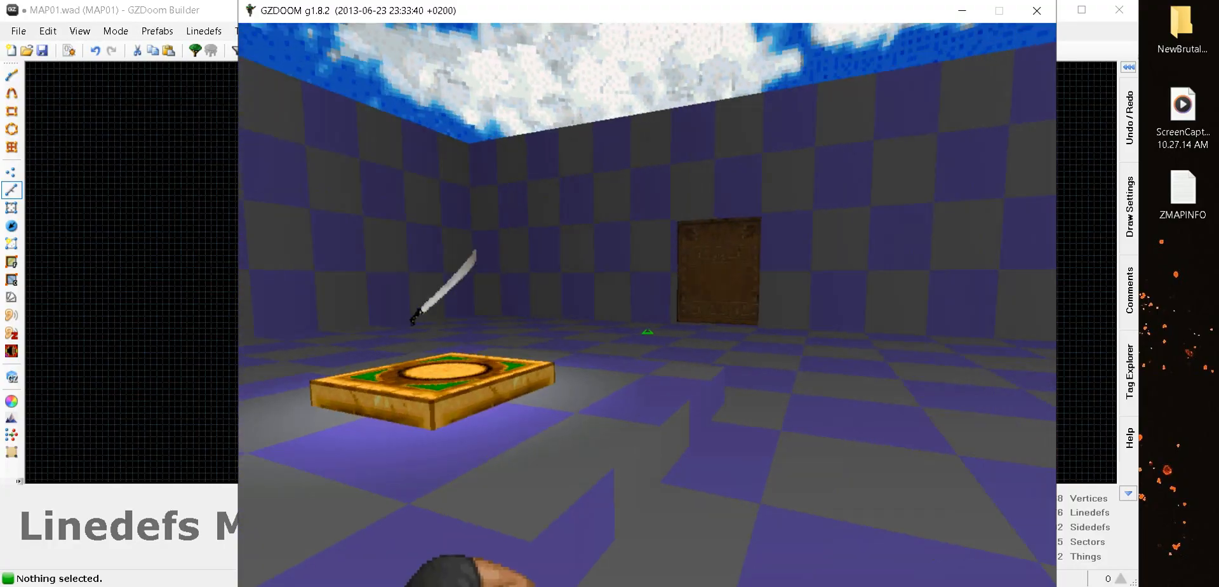
{"action": "key", "text": "w"}
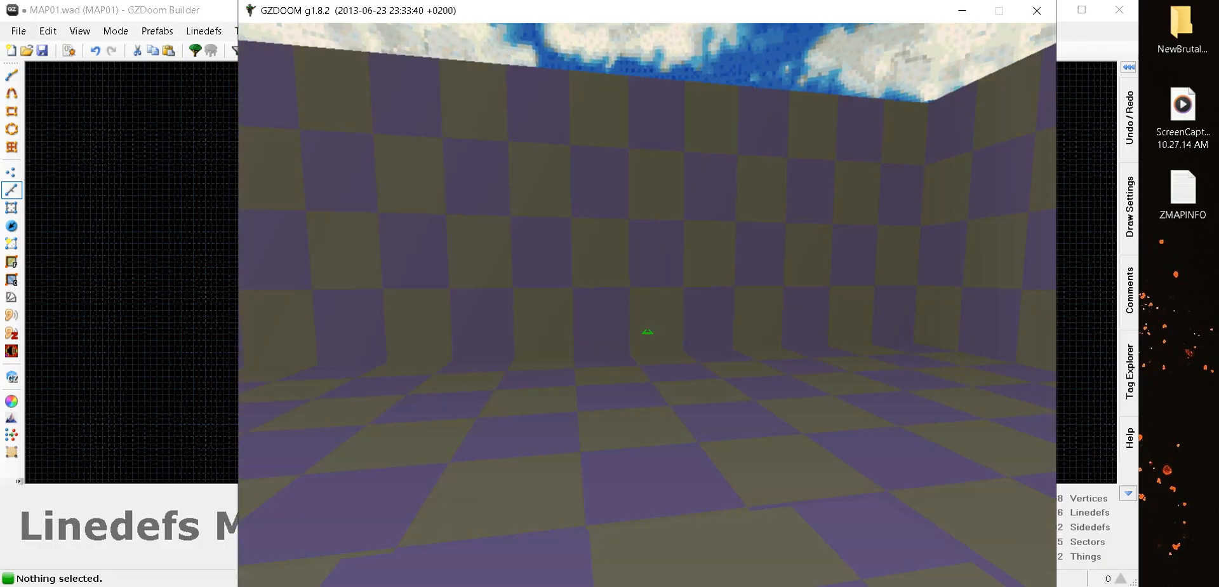
{"action": "key", "text": "w"}
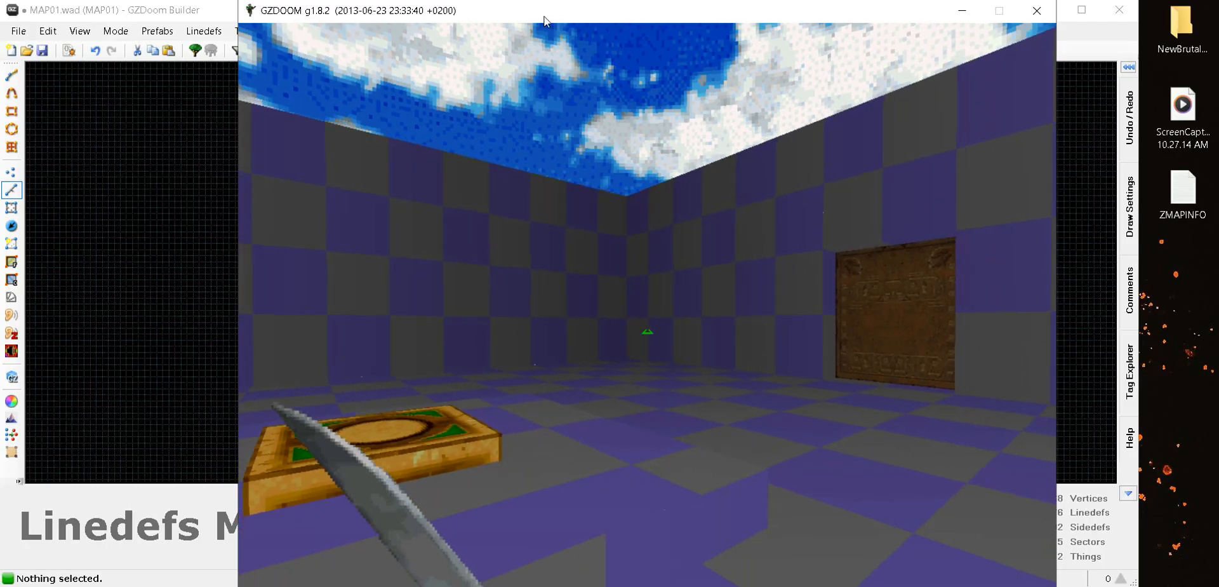
Quit the GZDoom test run, confirm the exit, and return to GZDoom Builder
{"action": "key", "text": "Escape"}
{"action": "key", "text": "Down"}
{"action": "key", "text": "Down"}
{"action": "key", "text": "Down"}
{"action": "key", "text": "Down"}
{"action": "key", "text": "Down"}
{"action": "key", "text": "Return"}
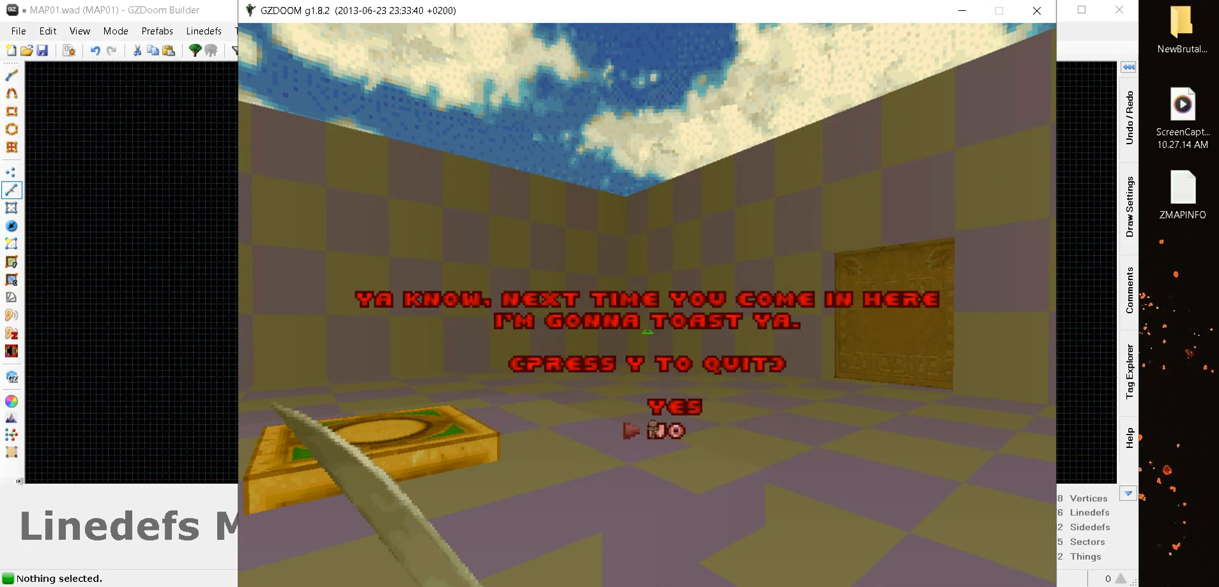
{"action": "key", "text": "Up"}
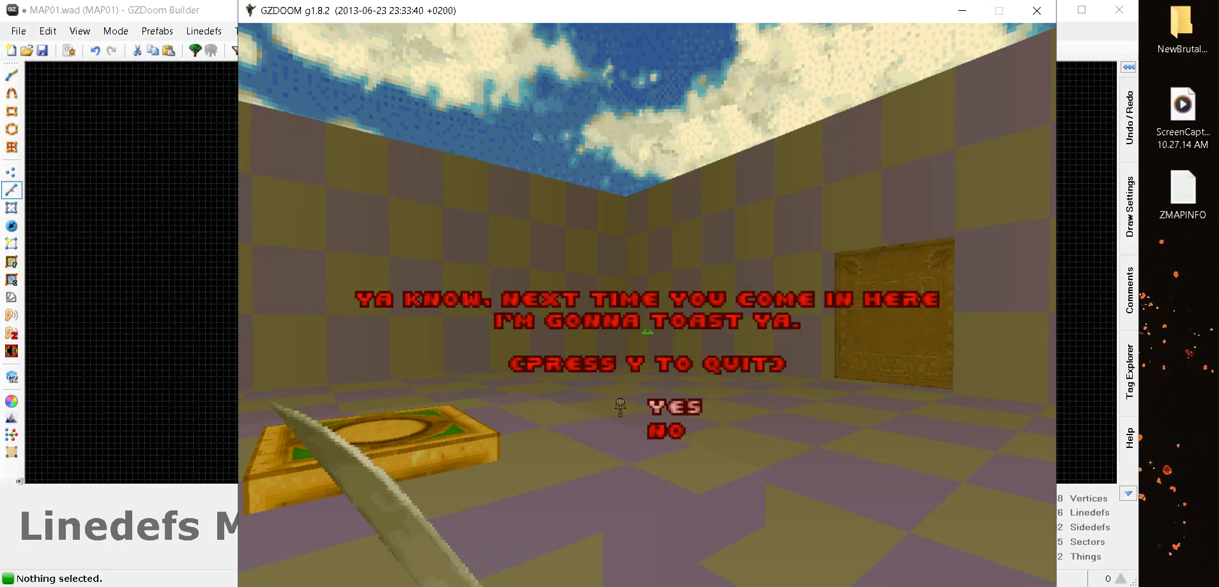
{"action": "key", "text": "Return"}
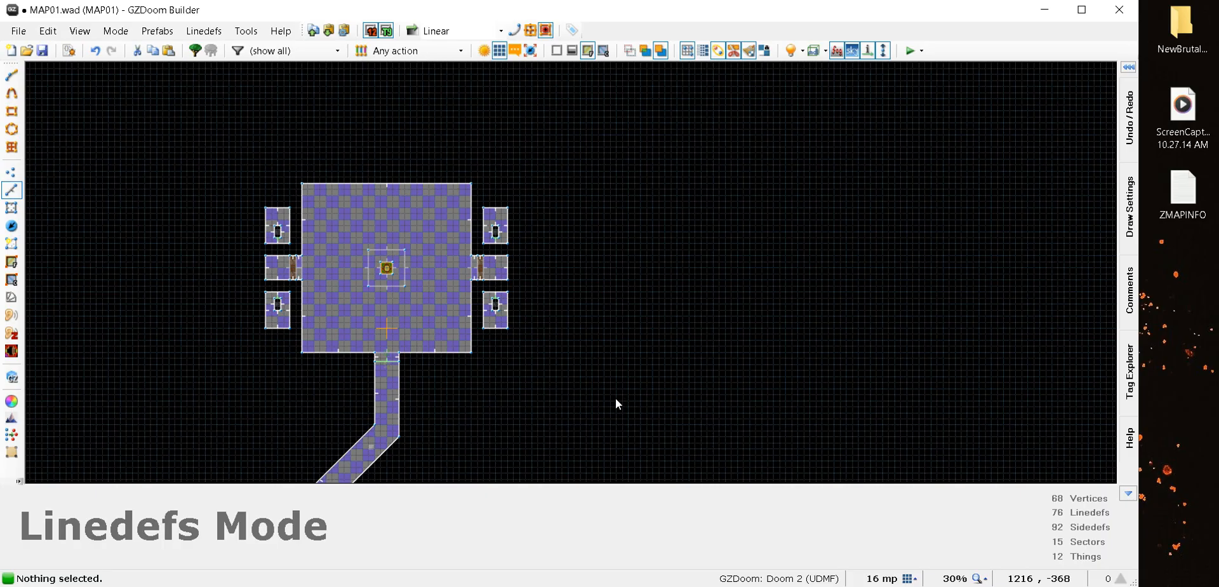
Examine the Machete thing on the pedestal in the centre of the main room and its surroundings
{"action": "scroll", "coordinate": [258, 295], "scroll_direction": "up", "scroll_amount": 5}
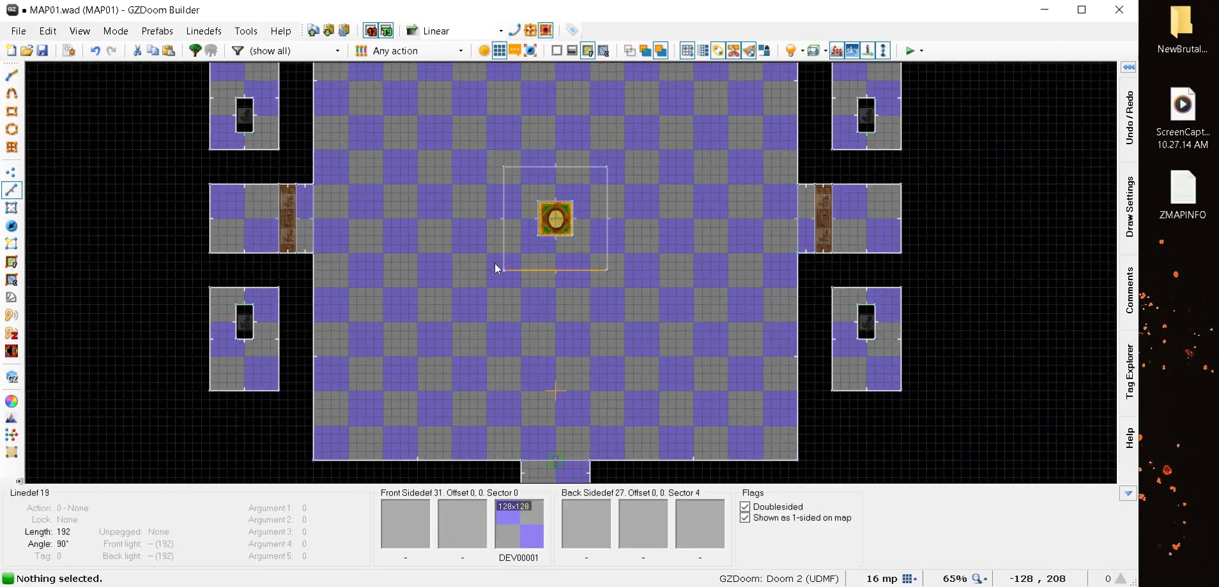
{"action": "scroll", "coordinate": [524, 231], "scroll_direction": "up", "scroll_amount": 4}
{"action": "left_click", "coordinate": [11, 225]}
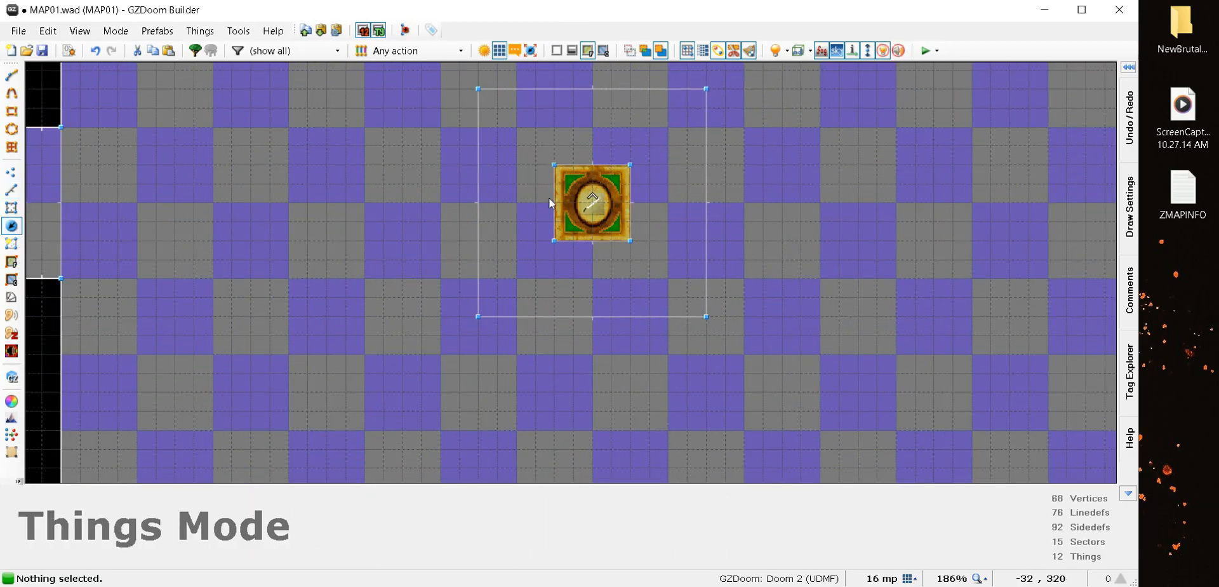
{"action": "scroll", "coordinate": [599, 205], "scroll_direction": "up", "scroll_amount": 6}
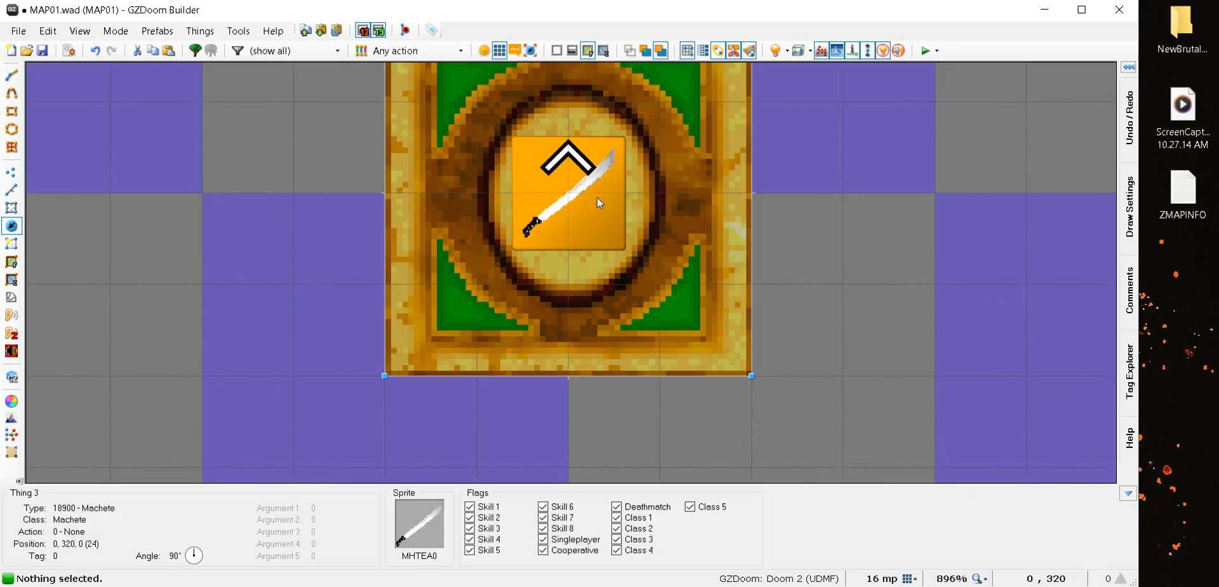
{"action": "scroll", "coordinate": [574, 194], "scroll_direction": "down", "scroll_amount": 9}
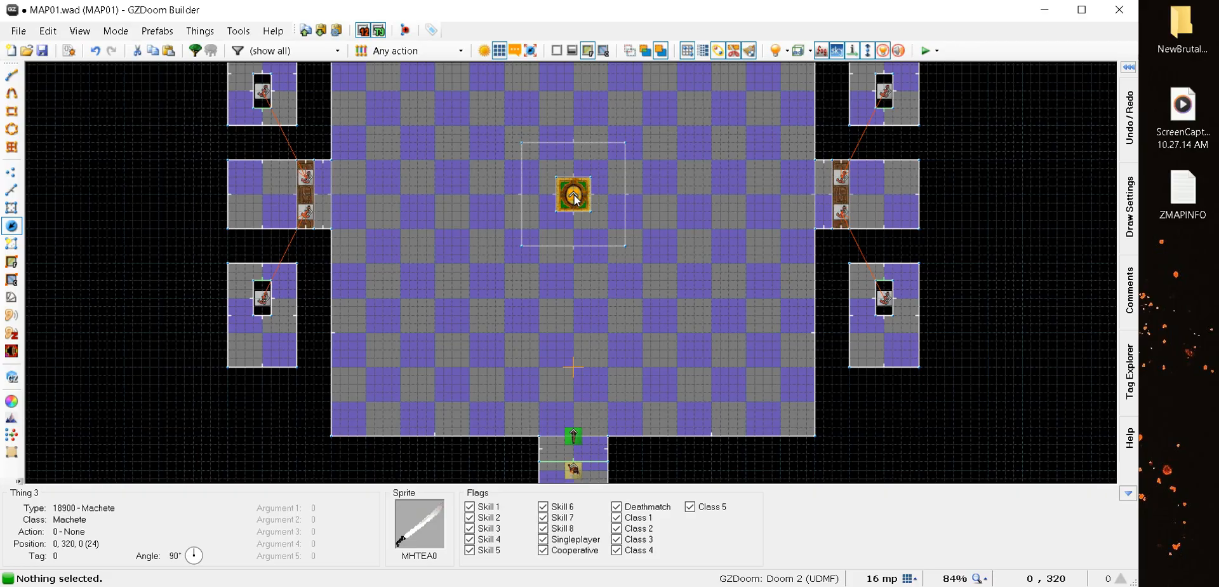
{"action": "scroll", "coordinate": [574, 198], "scroll_direction": "up", "scroll_amount": 4}
{"action": "scroll", "coordinate": [573, 194], "scroll_direction": "up", "scroll_amount": 4}
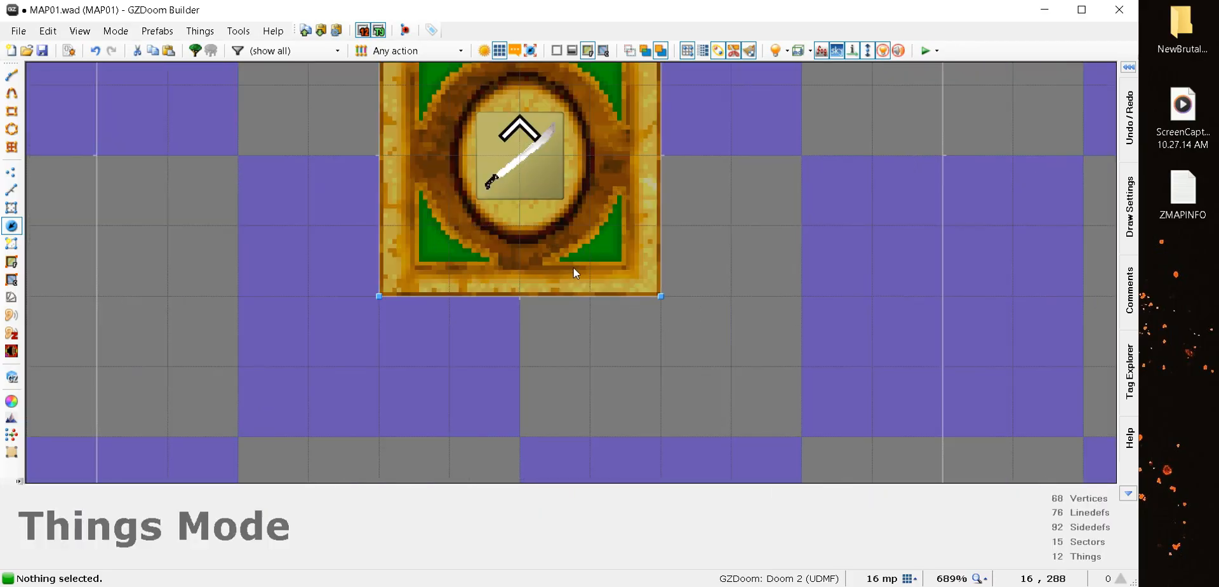
{"action": "scroll", "coordinate": [574, 268], "scroll_direction": "down", "scroll_amount": 1}
{"action": "scroll", "coordinate": [588, 241], "scroll_direction": "up", "scroll_amount": 3}
{"action": "scroll", "coordinate": [589, 247], "scroll_direction": "down", "scroll_amount": 3}
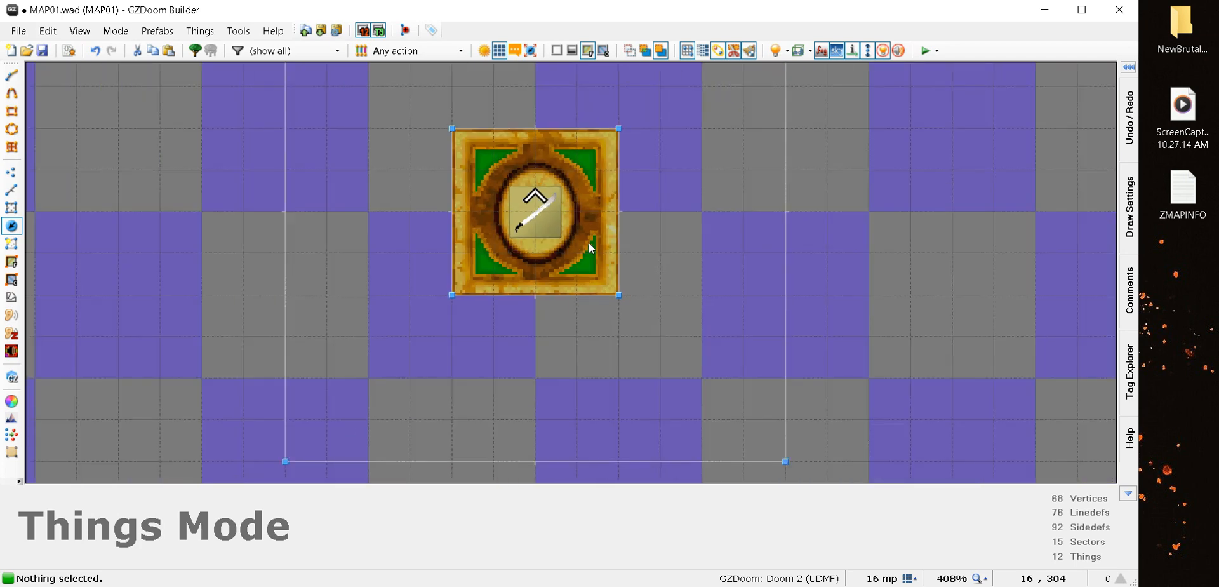
Assign the new tag 1 to the pedestal sector at the centre of the main room
{"action": "left_click", "coordinate": [11, 208]}
{"action": "left_click", "coordinate": [501, 165]}
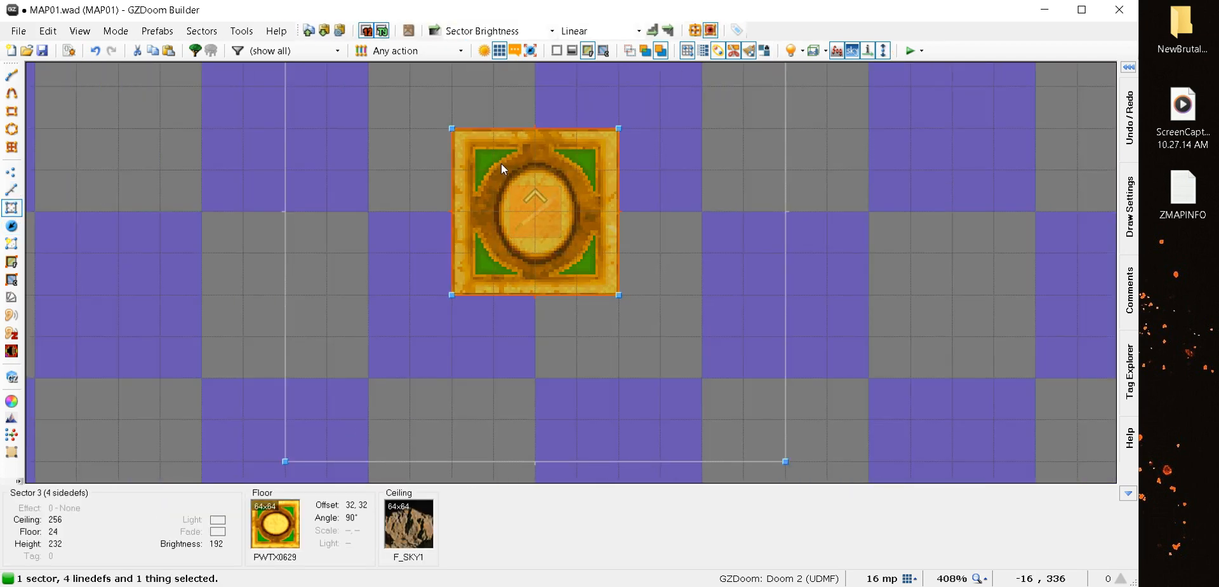
{"action": "right_click", "coordinate": [501, 165]}
{"action": "left_click", "coordinate": [175, 145]}
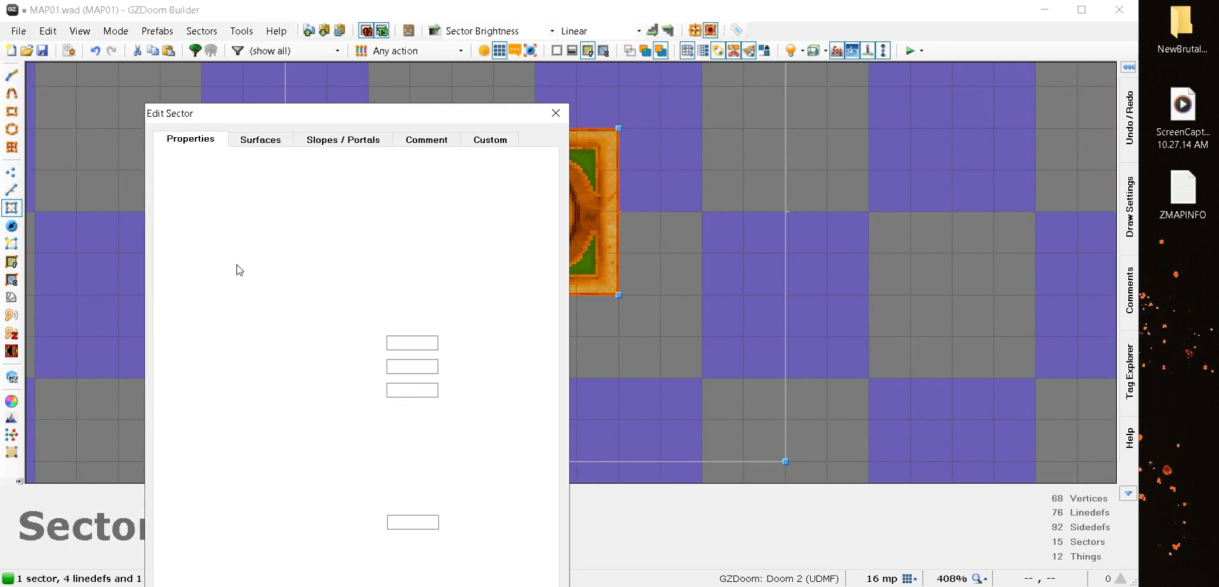
{"action": "left_click", "coordinate": [445, 573]}
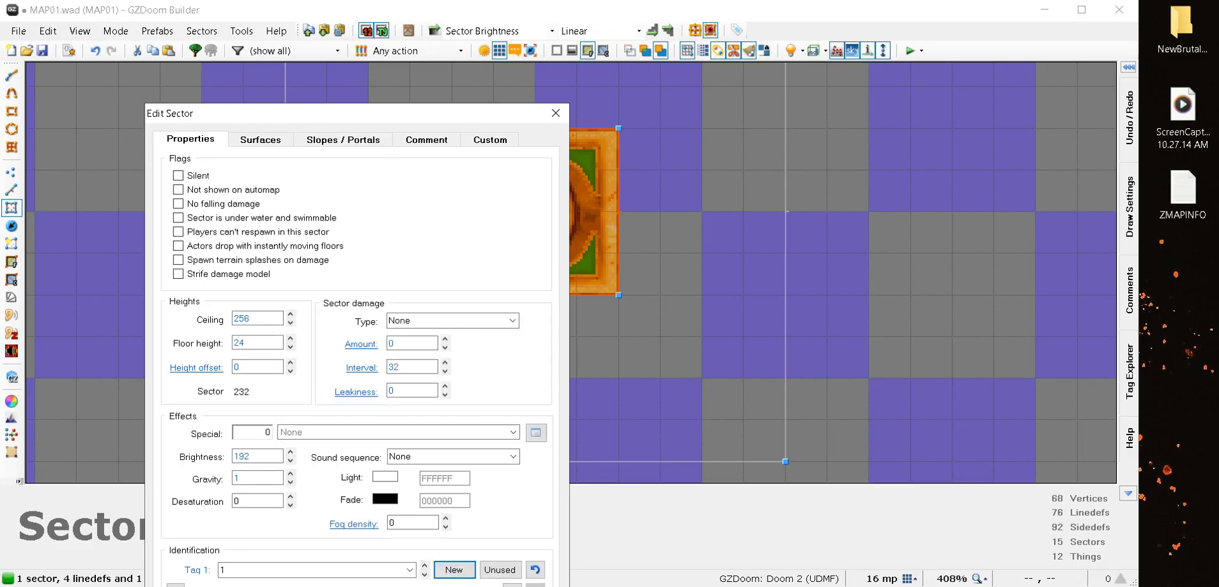
{"action": "left_click", "coordinate": [443, 585]}
{"action": "scroll", "coordinate": [445, 174], "scroll_direction": "up", "scroll_amount": 2}
{"action": "scroll", "coordinate": [444, 173], "scroll_direction": "down", "scroll_amount": 7}
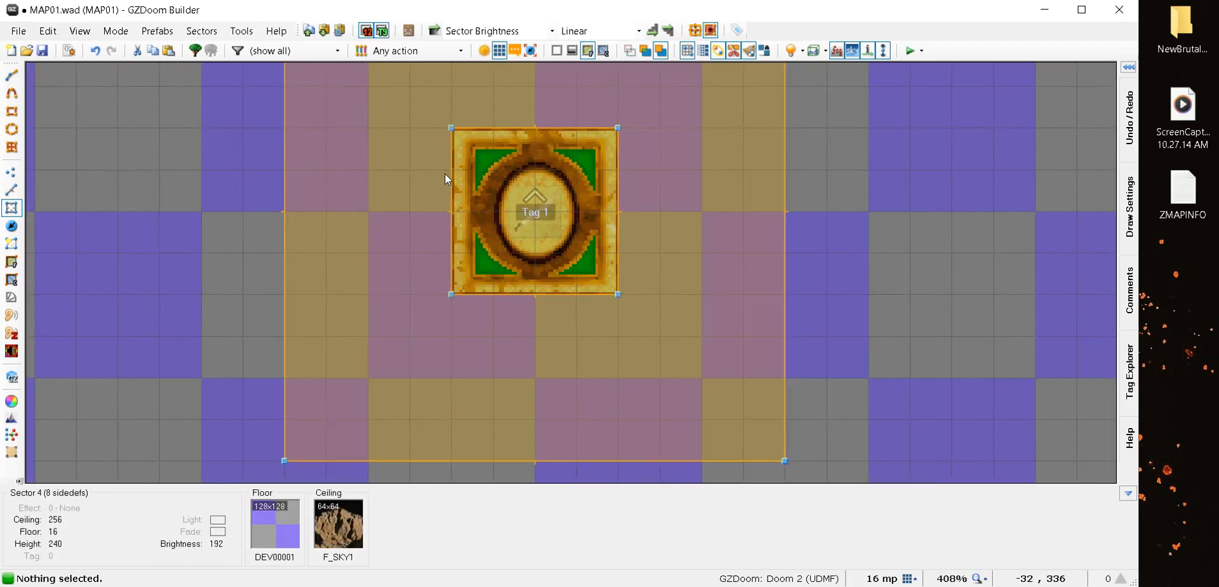
{"action": "scroll", "coordinate": [445, 173], "scroll_direction": "up", "scroll_amount": 4}
{"action": "scroll", "coordinate": [445, 173], "scroll_direction": "down", "scroll_amount": 3}
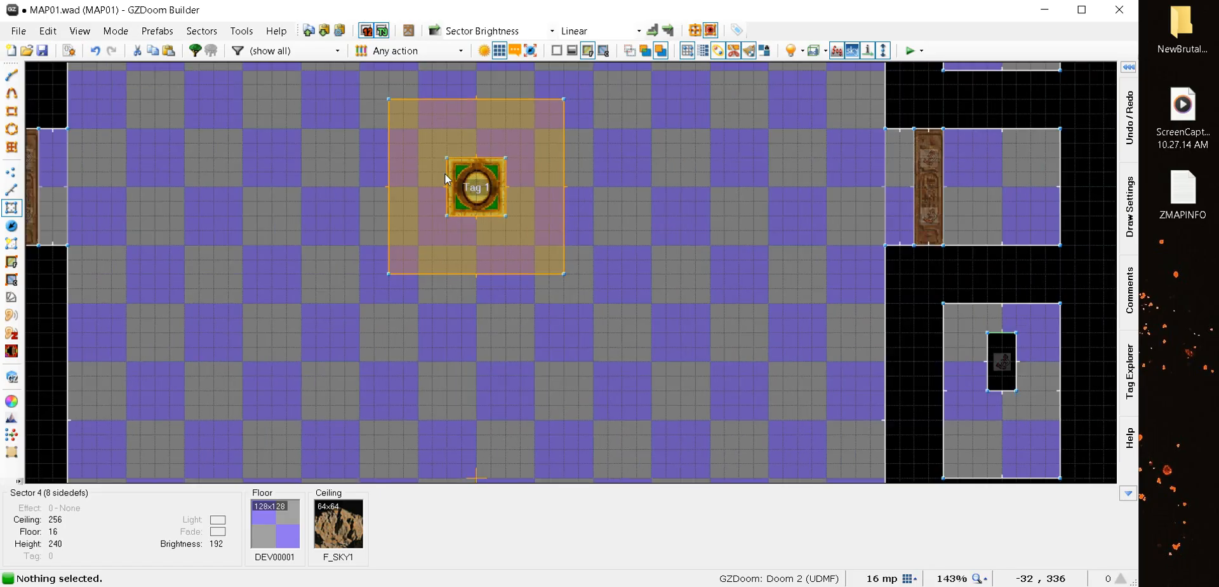
{"action": "scroll", "coordinate": [439, 177], "scroll_direction": "up", "scroll_amount": 8}
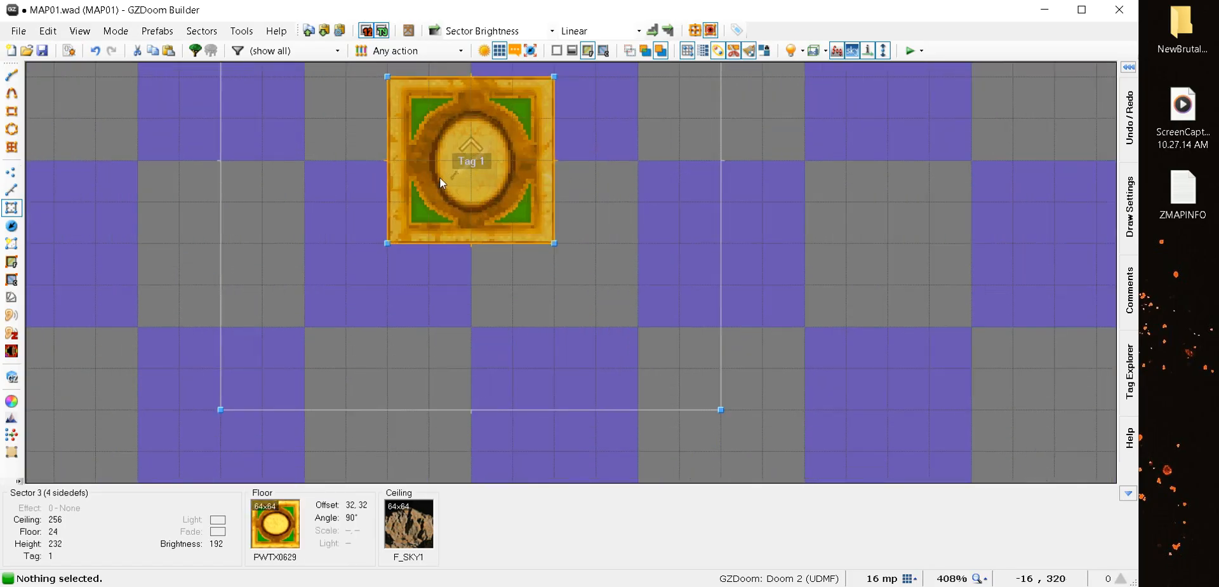
{"action": "scroll", "coordinate": [439, 177], "scroll_direction": "down", "scroll_amount": 4}
{"action": "scroll", "coordinate": [439, 177], "scroll_direction": "down", "scroll_amount": 2}
{"action": "scroll", "coordinate": [440, 177], "scroll_direction": "up", "scroll_amount": 3}
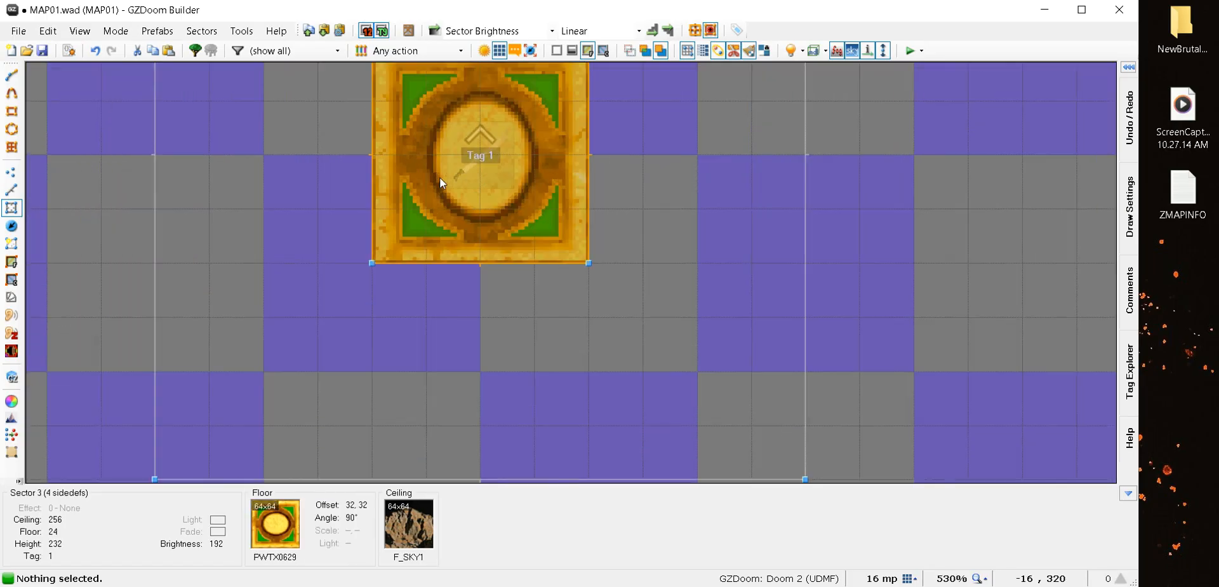
{"action": "scroll", "coordinate": [439, 177], "scroll_direction": "down", "scroll_amount": 3}
{"action": "scroll", "coordinate": [439, 177], "scroll_direction": "up", "scroll_amount": 1}
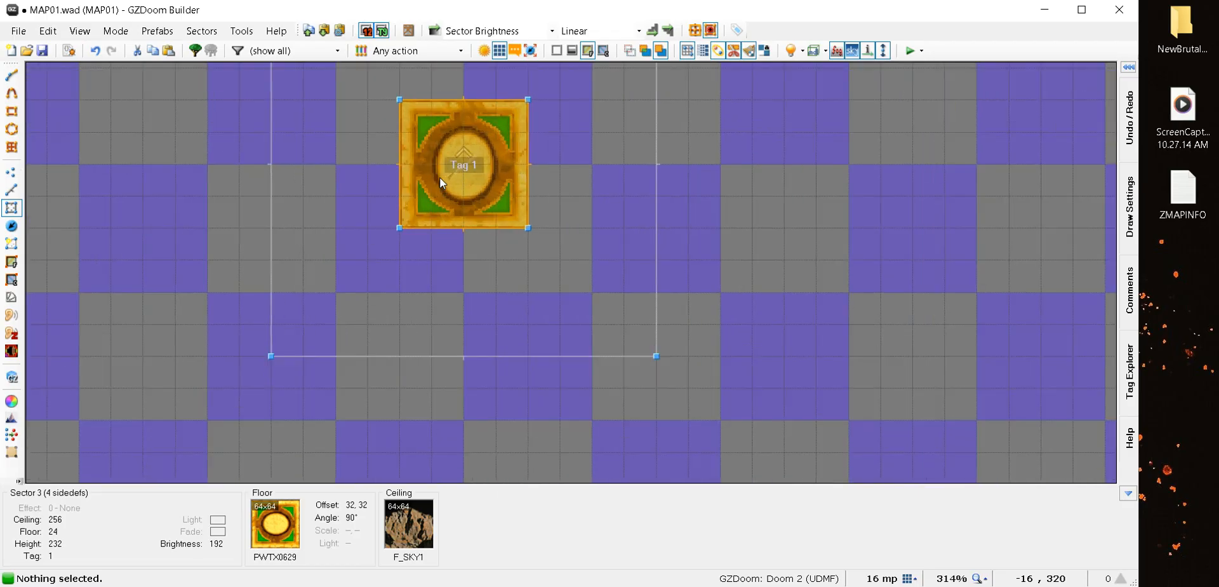
Insert an Actor enters sector thing on the central pedestal, beside the machete at -16, 336
{"action": "left_click", "coordinate": [11, 226]}
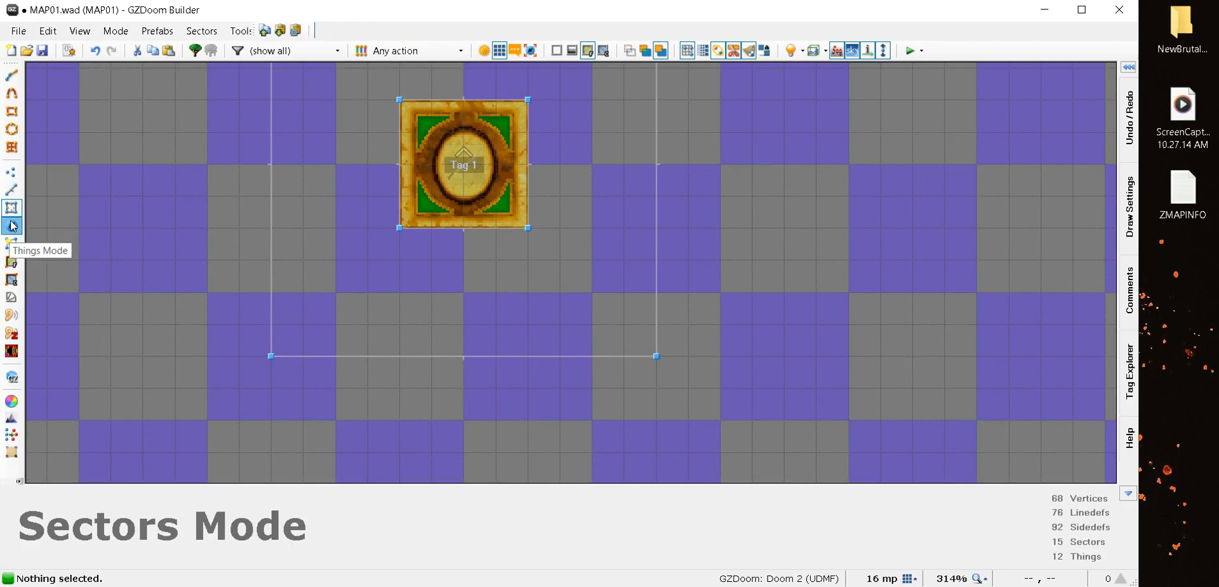
{"action": "scroll", "coordinate": [434, 98], "scroll_direction": "up", "scroll_amount": 5}
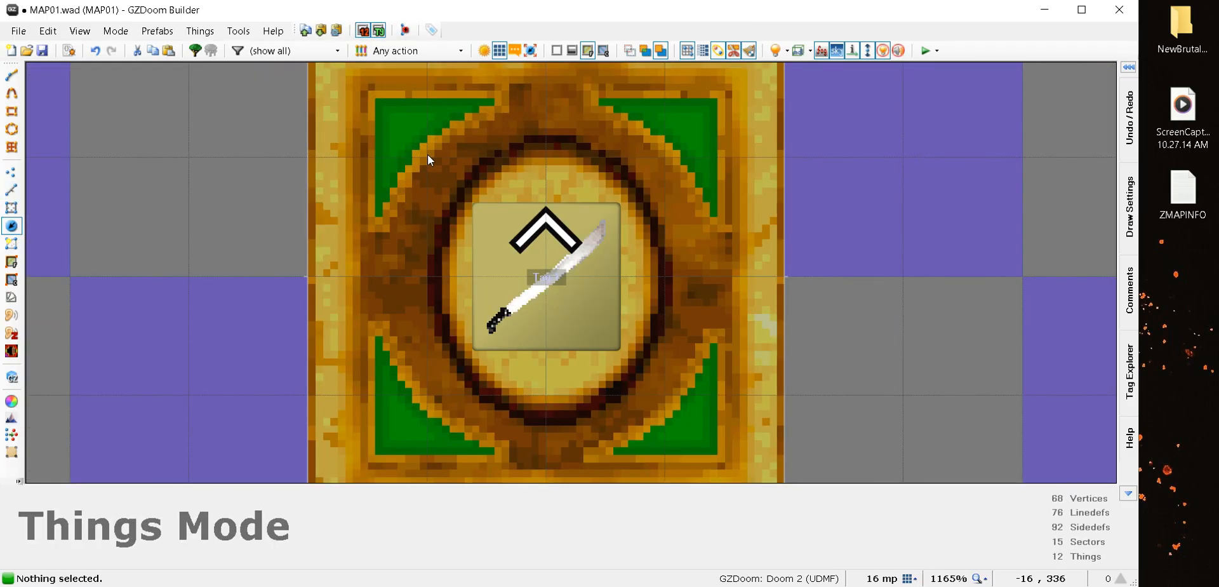
{"action": "key", "text": "Insert"}
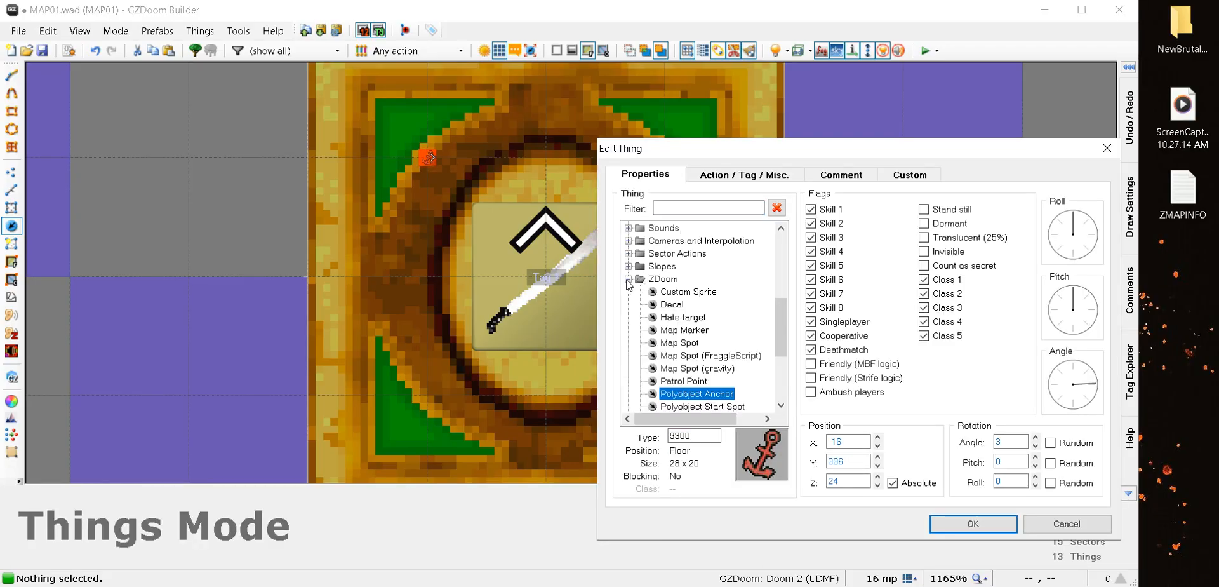
{"action": "left_click", "coordinate": [627, 280]}
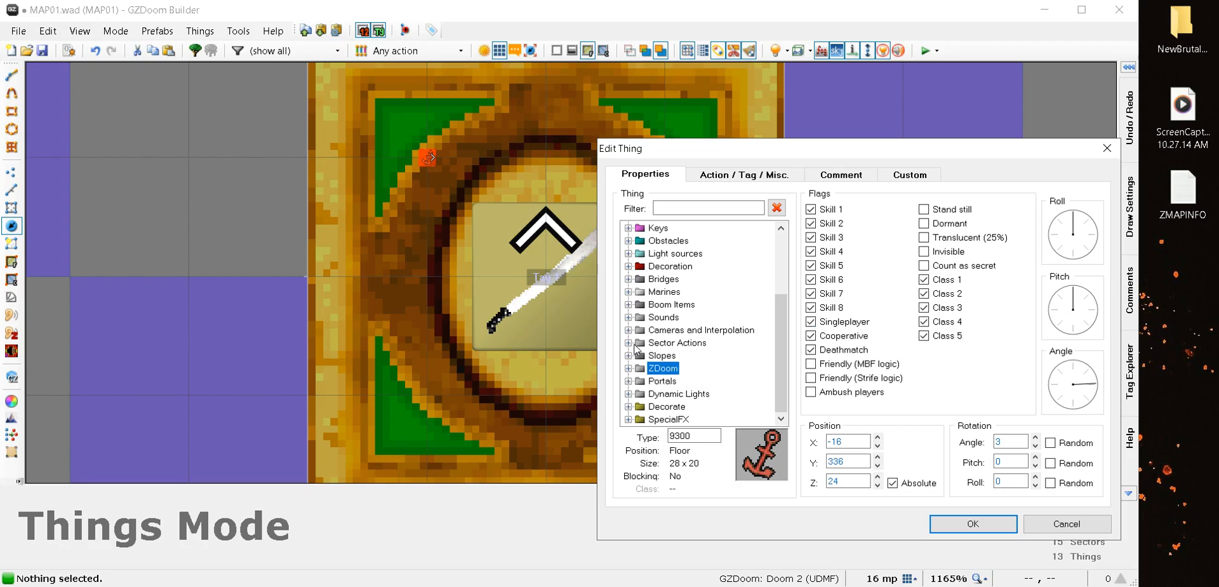
{"action": "left_click", "coordinate": [629, 343]}
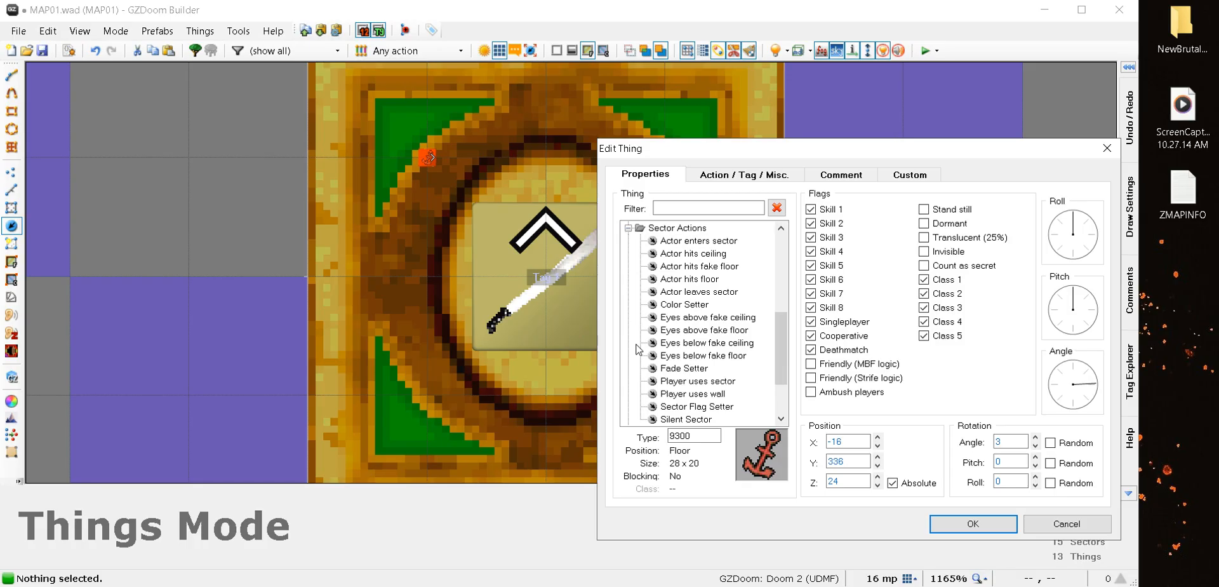
{"action": "left_click", "coordinate": [680, 245]}
{"action": "key", "text": "Return"}
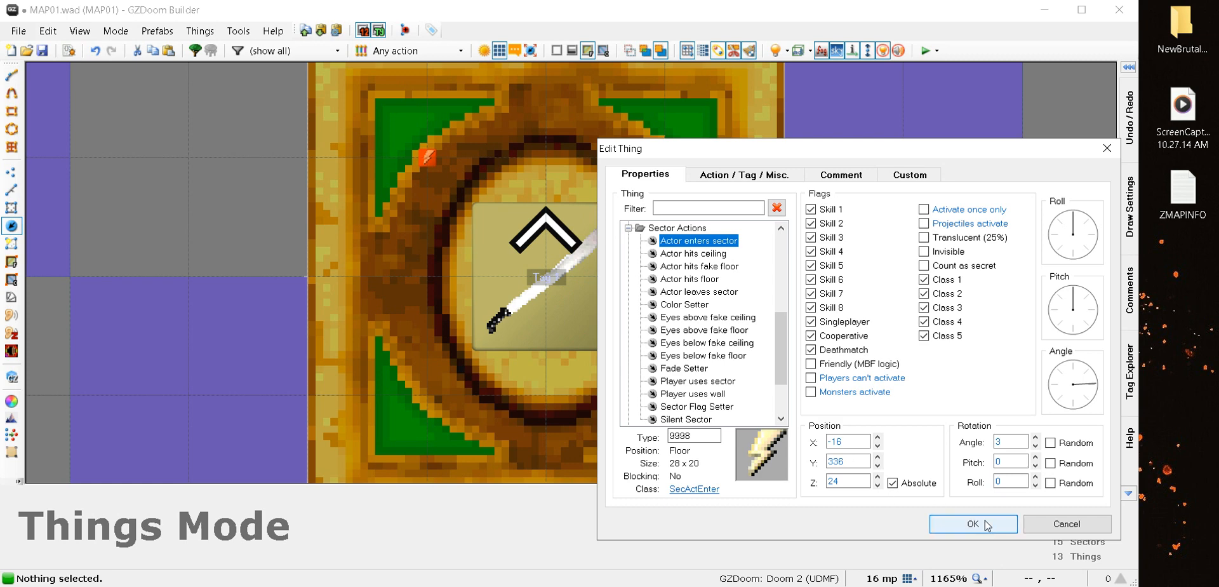
{"action": "left_click", "coordinate": [421, 162]}
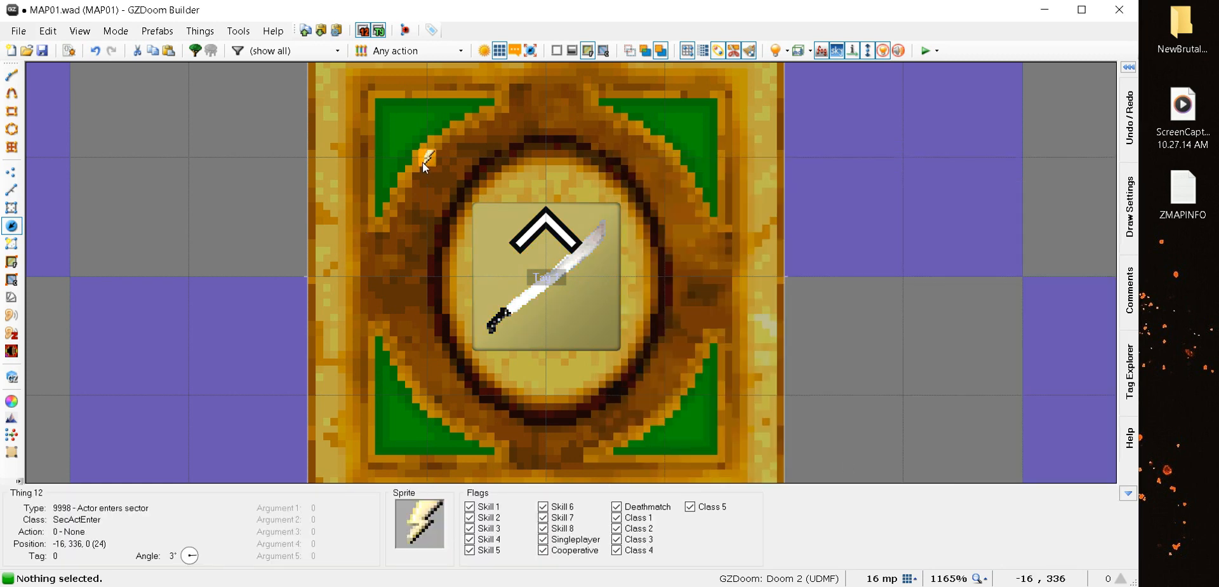
Open the map's scripts and add an empty script 5 (void) block between AutoMapCreditMessage and script 100
{"action": "left_click", "coordinate": [68, 51]}
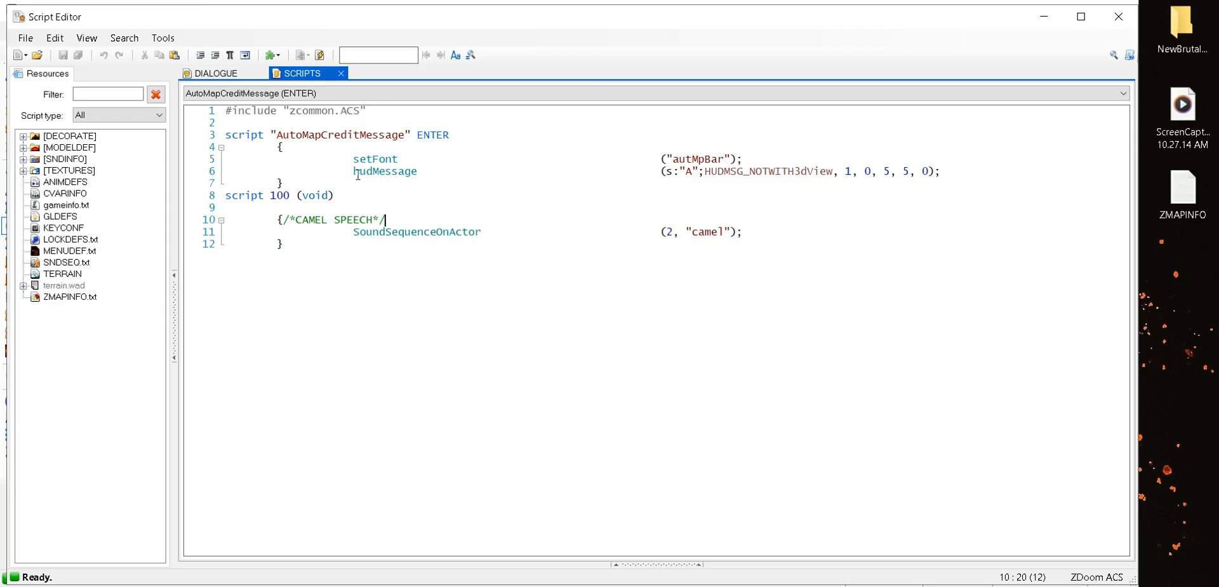
{"action": "left_click", "coordinate": [289, 182]}
{"action": "key", "text": "Return"}
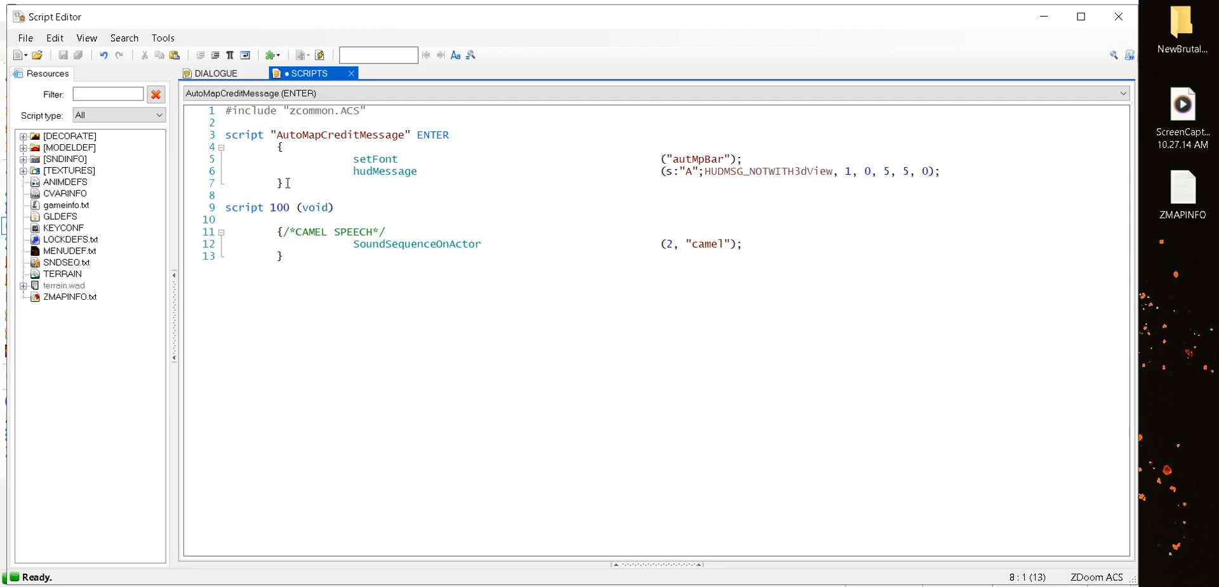
{"action": "type", "text": "script"}
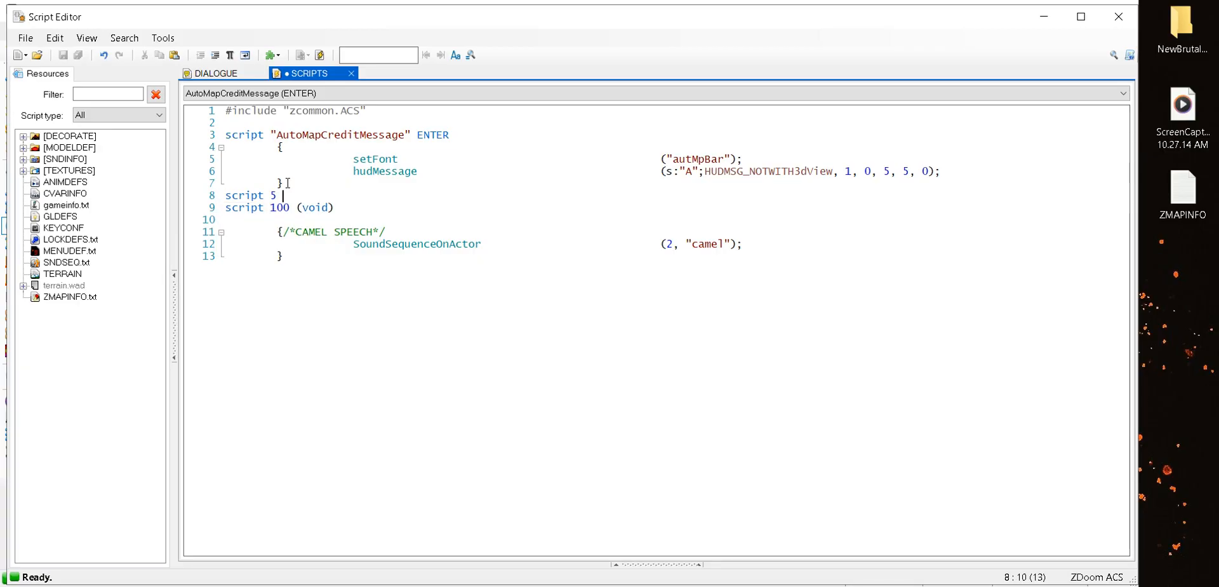
{"action": "type", "text": "5 (void"}
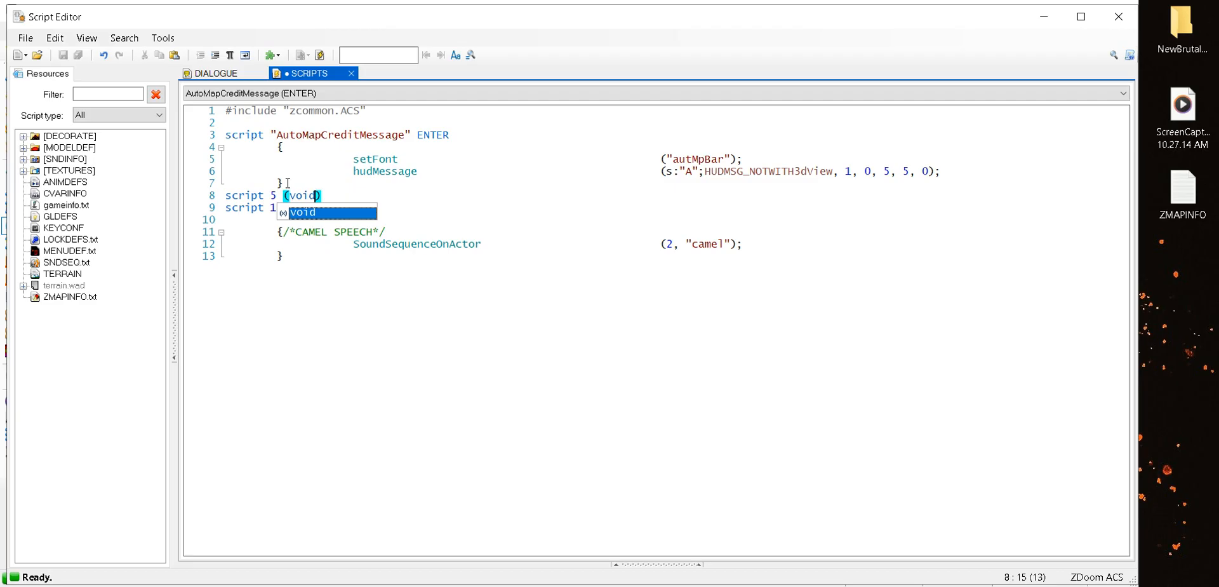
{"action": "type", "text": ")"}
{"action": "key", "text": "Return"}
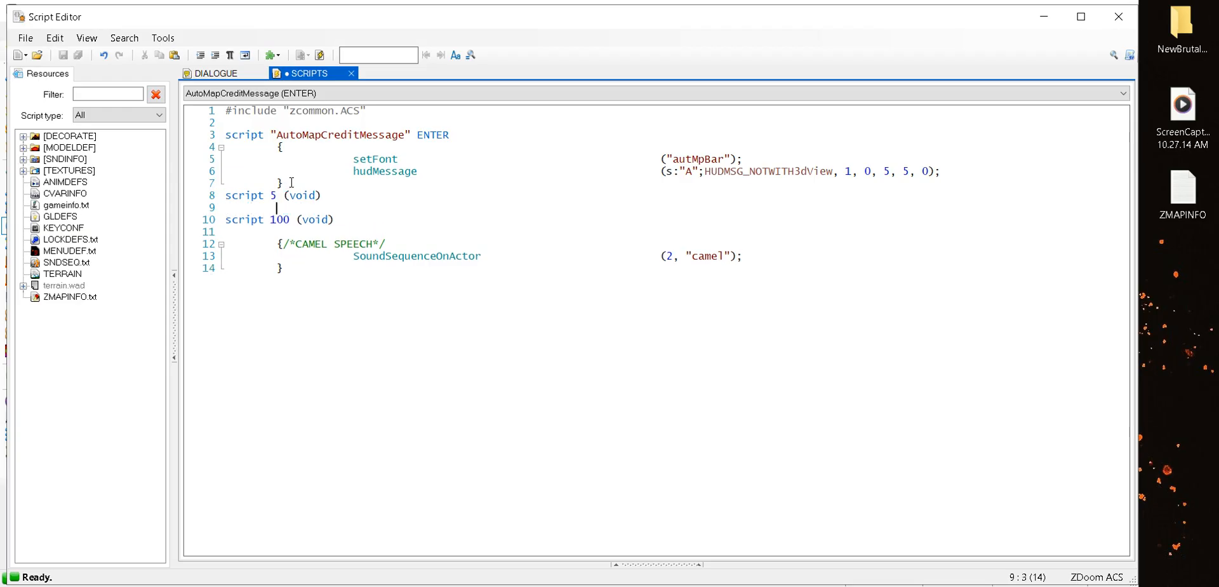
{"action": "type", "text": "{"}
{"action": "key", "text": "Return"}
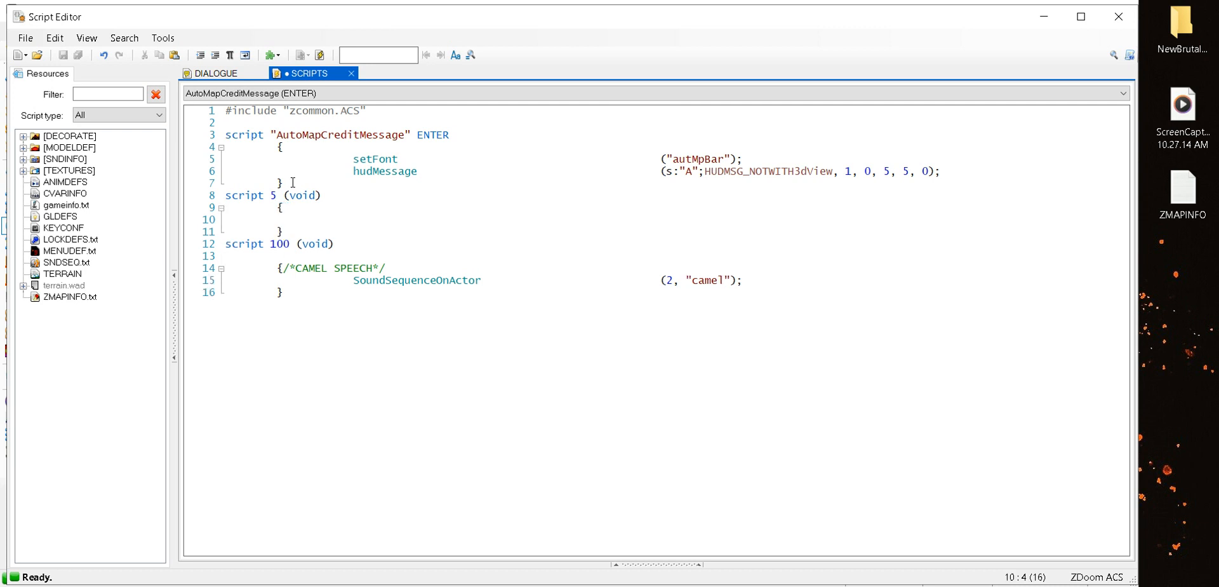
Compile the scripts and set the Actor enters sector thing's action to 226 (Script Execute Always) with script number 5
{"action": "left_click", "coordinate": [319, 54]}
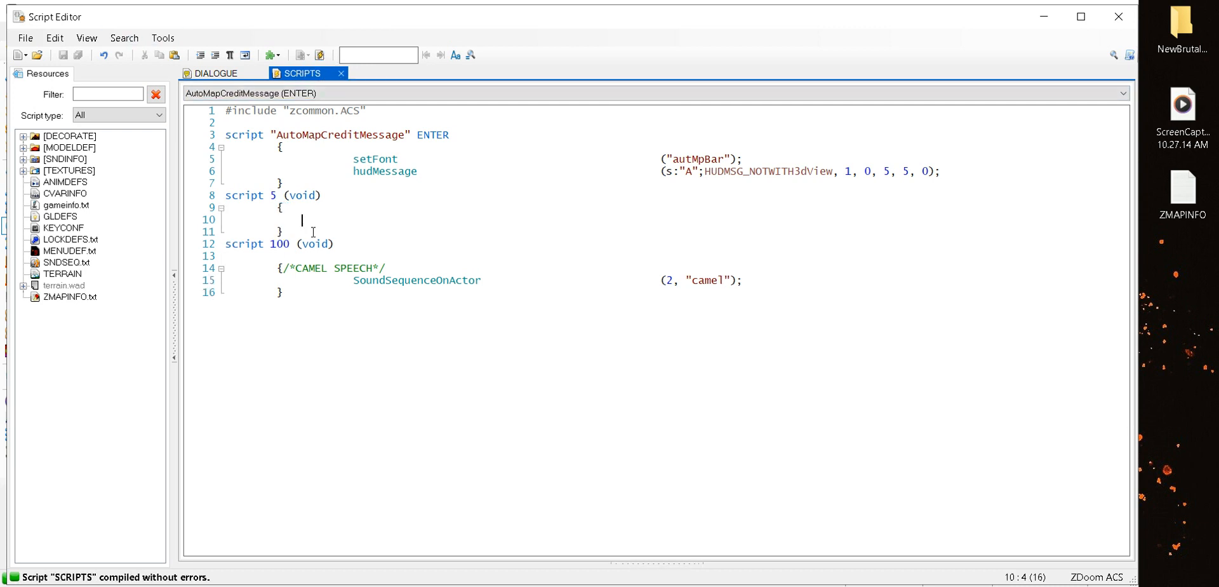
{"action": "left_click", "coordinate": [1120, 17]}
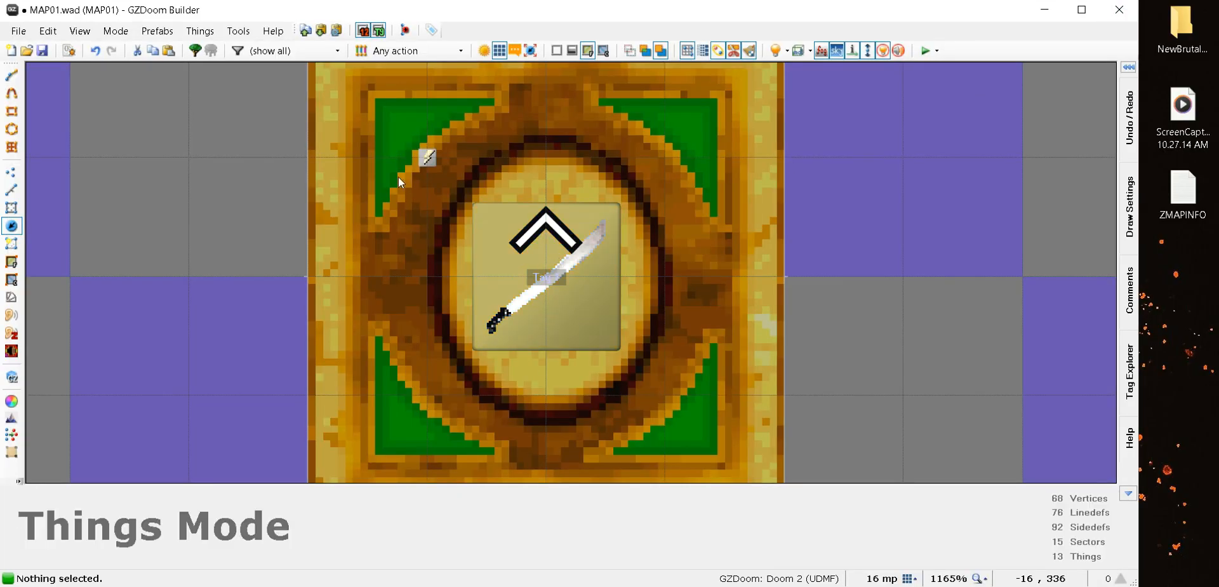
{"action": "right_click", "coordinate": [421, 164]}
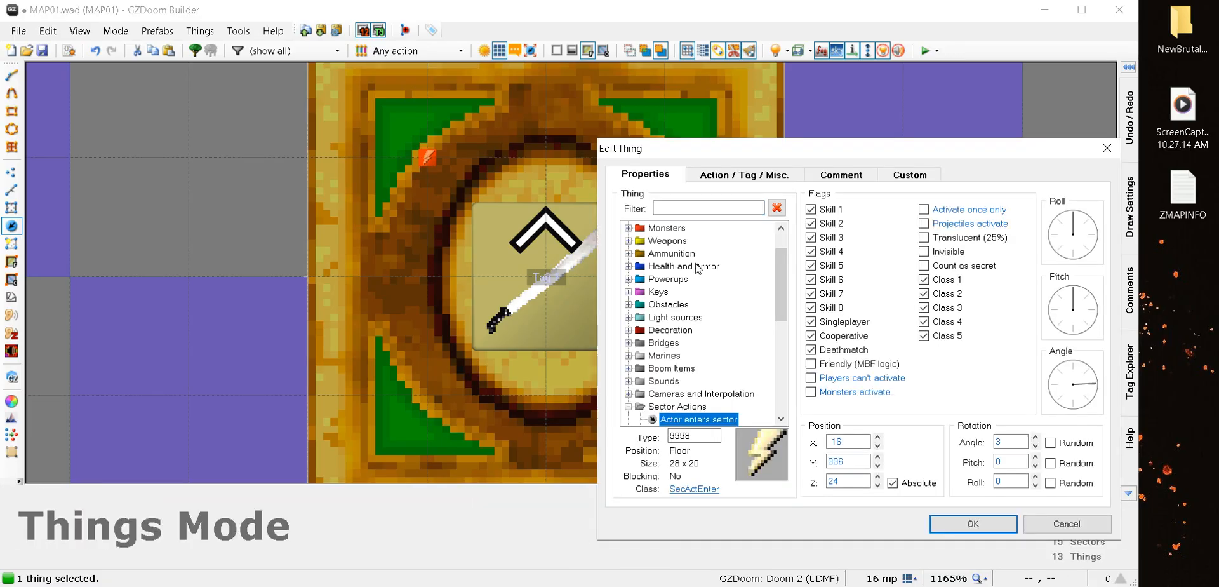
{"action": "left_click", "coordinate": [699, 174]}
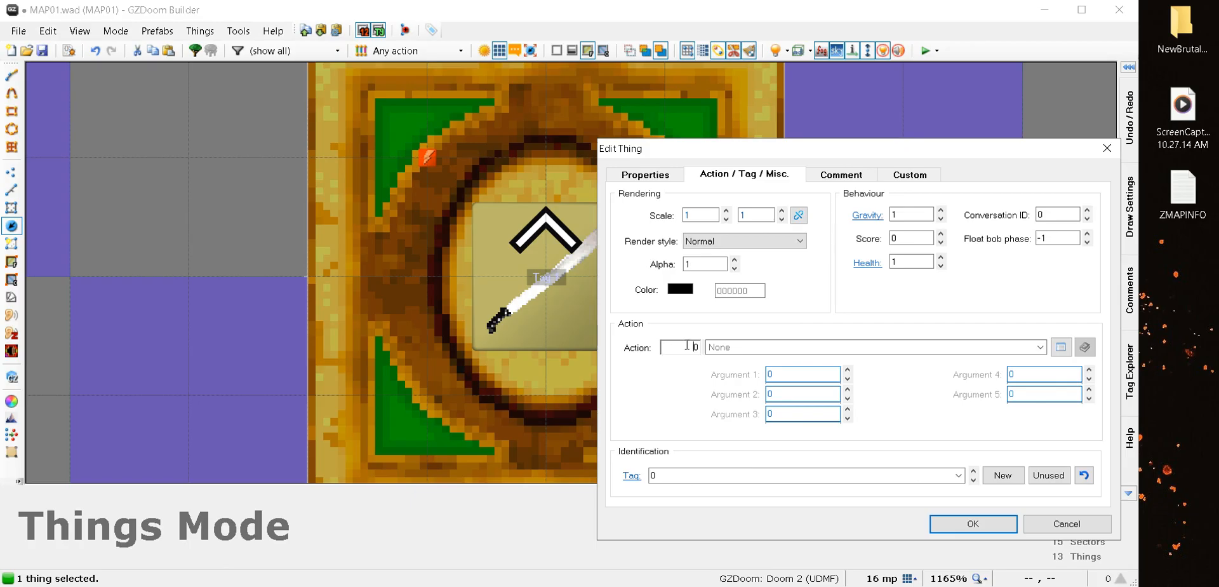
{"action": "left_click", "coordinate": [686, 345]}
{"action": "type", "text": "226"}
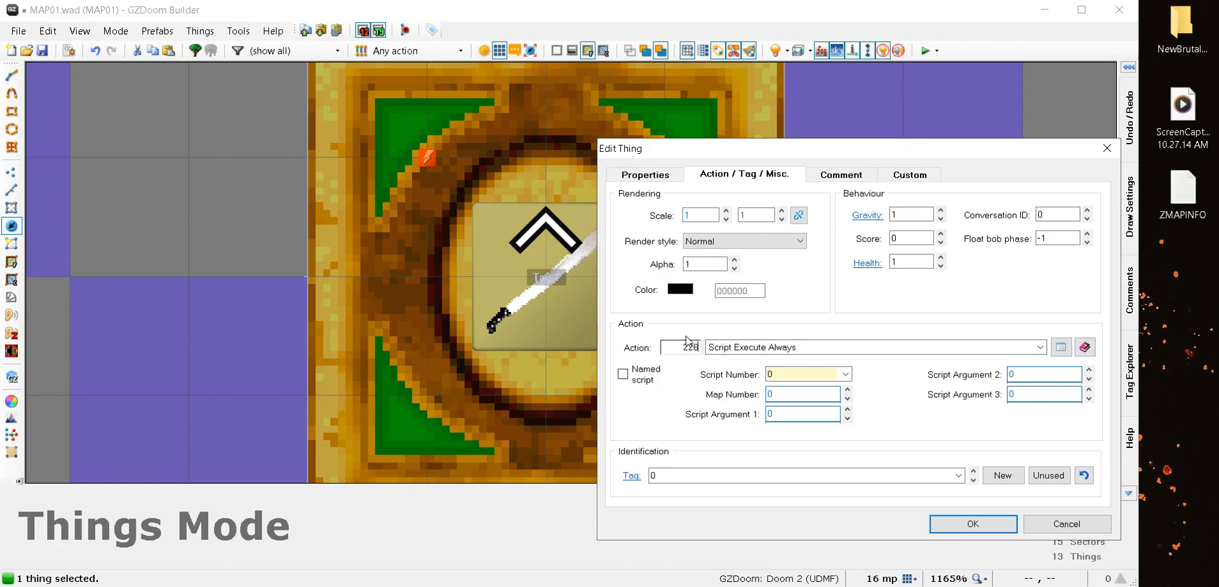
{"action": "left_click", "coordinate": [780, 375]}
{"action": "left_click", "coordinate": [971, 525]}
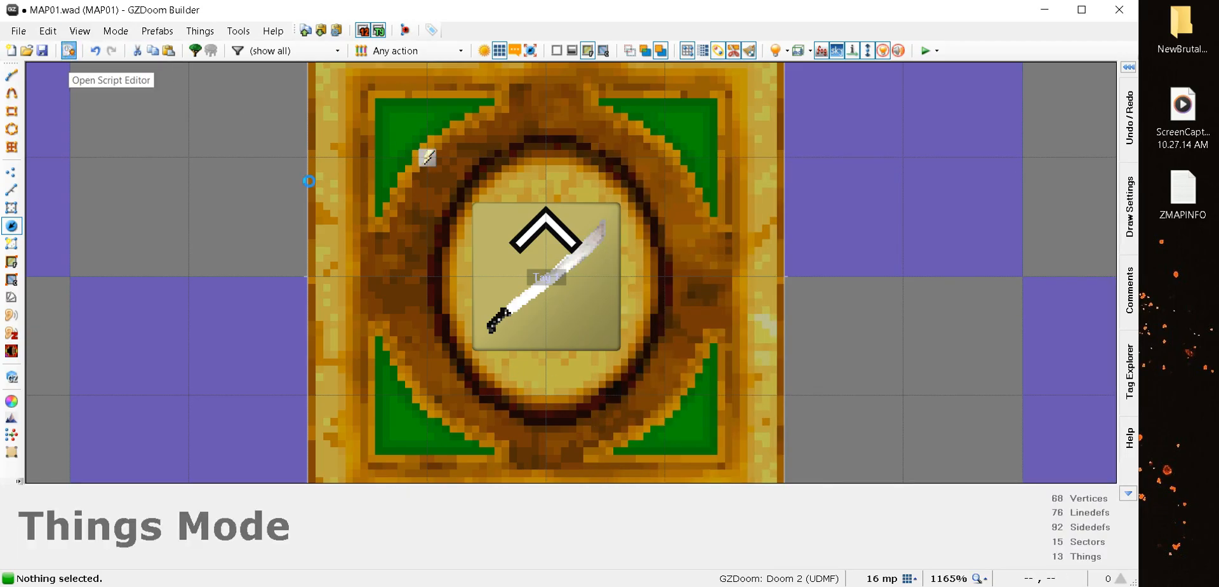
Reopen the map's scripts and copy the CAMEL SPEECH comment from script 100 to after script 5's opening brace
{"action": "left_click", "coordinate": [69, 51]}
{"action": "left_click", "coordinate": [299, 212]}
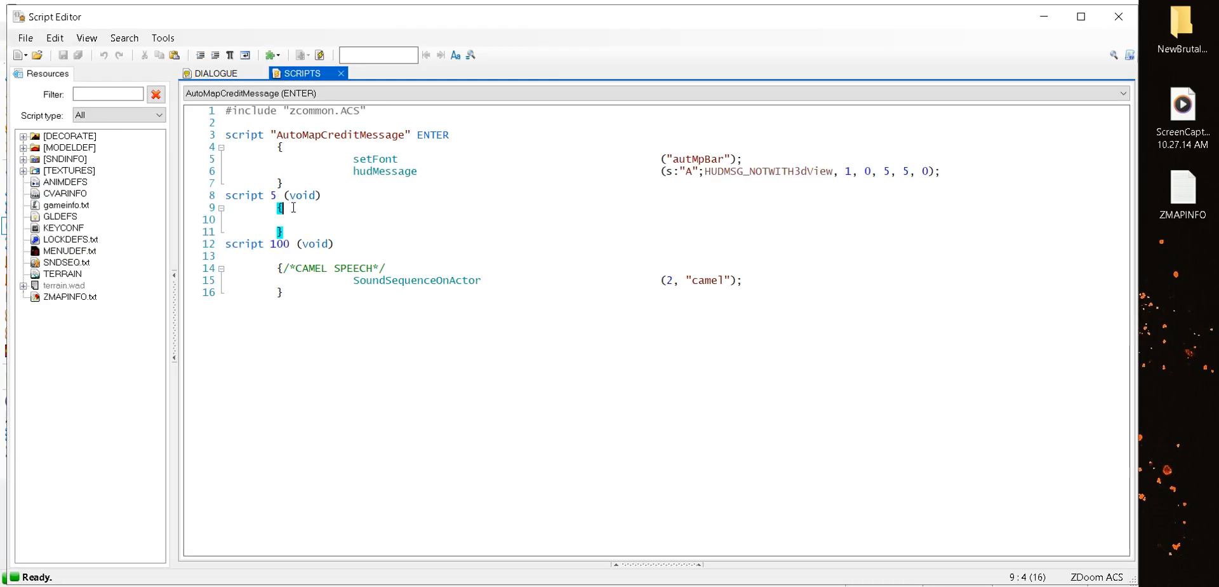
{"action": "left_click_drag", "start_coordinate": [387, 266], "coordinate": [286, 264]}
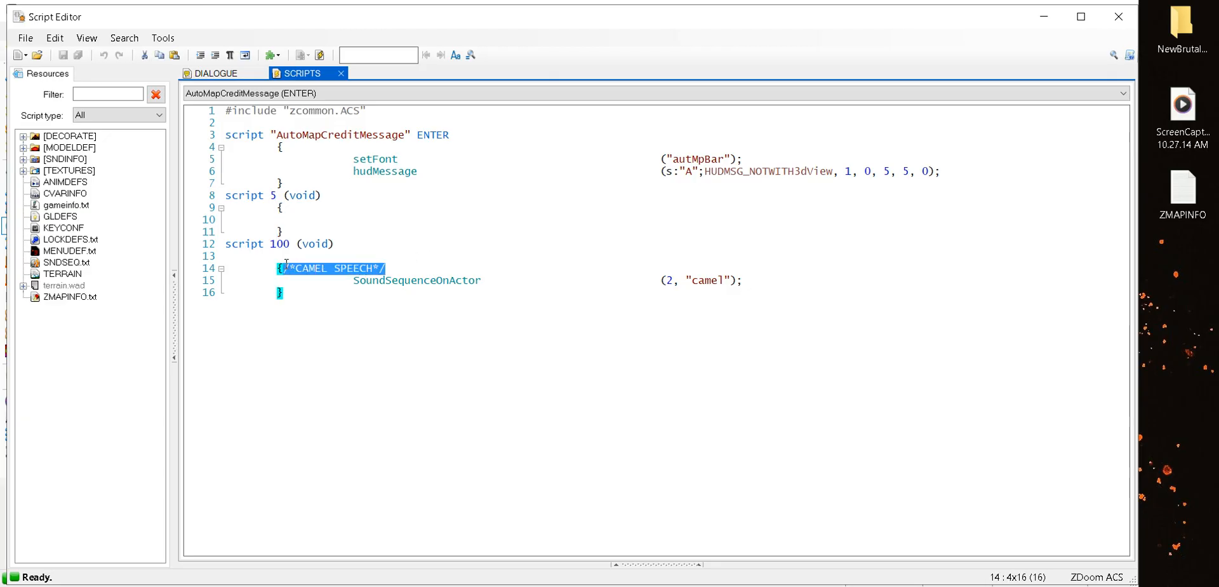
{"action": "right_click", "coordinate": [292, 265]}
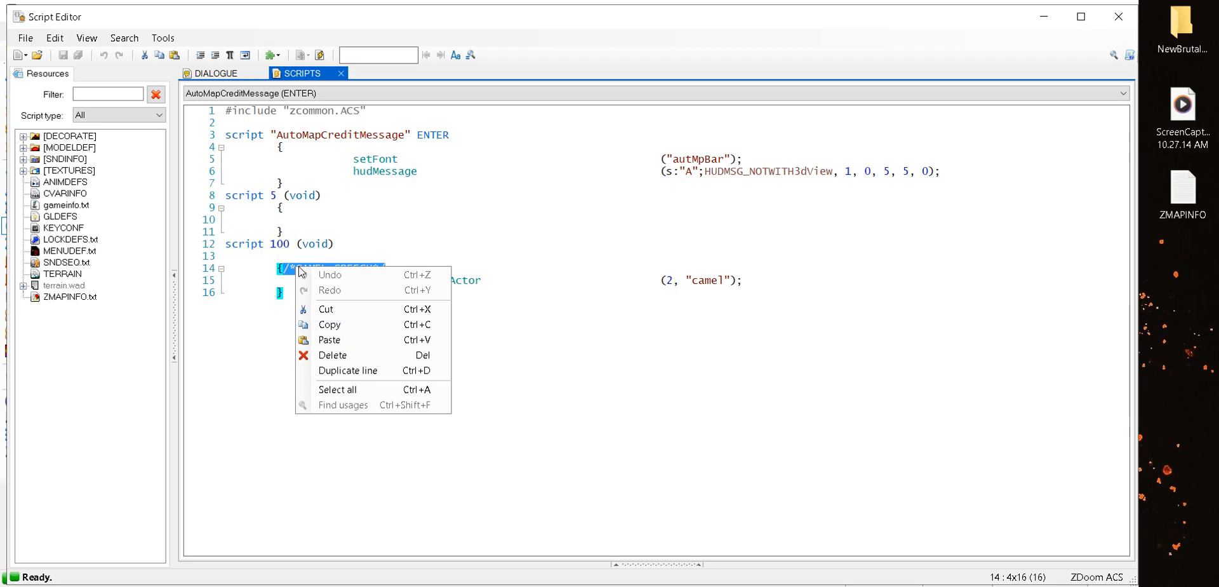
{"action": "left_click", "coordinate": [318, 328]}
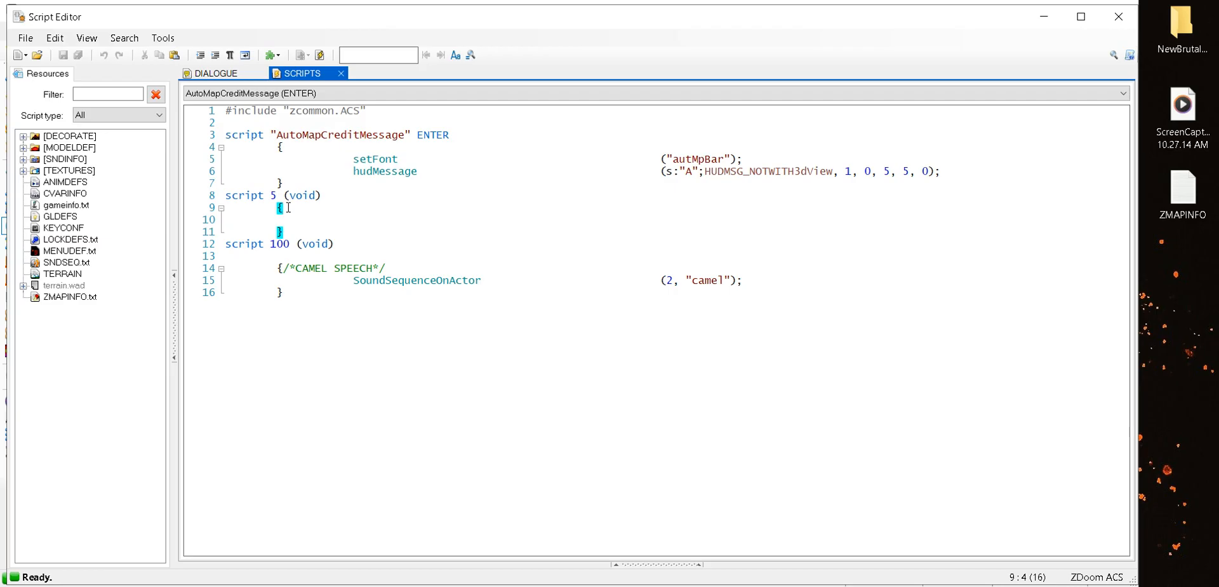
{"action": "key", "text": "ctrl+v"}
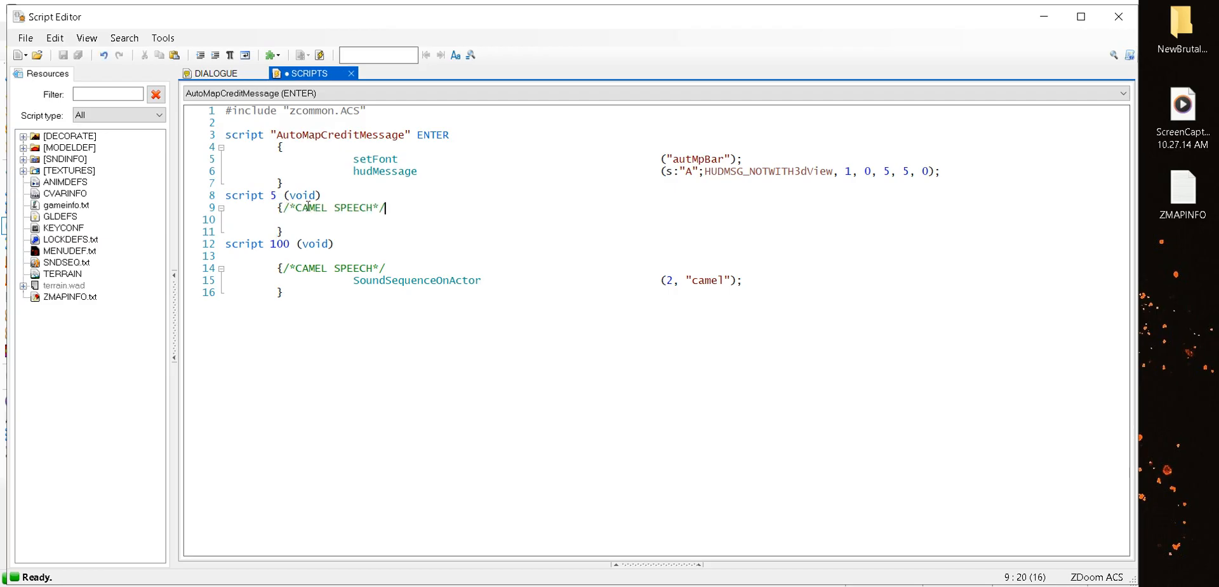
Change script 5's comment text to "1st switch event", compile the scripts and close the script editor
{"action": "left_click", "coordinate": [370, 208]}
{"action": "left_click", "coordinate": [366, 208]}
{"action": "key", "text": "Delete"}
{"action": "key", "text": "BackSpace"}
{"action": "key", "text": "BackSpace"}
{"action": "key", "text": "BackSpace"}
{"action": "key", "text": "BackSpace"}
{"action": "key", "text": "BackSpace"}
{"action": "key", "text": "BackSpace"}
{"action": "key", "text": "BackSpace"}
{"action": "key", "text": "BackSpace"}
{"action": "key", "text": "BackSpace"}
{"action": "key", "text": "BackSpace"}
{"action": "key", "text": "BackSpace"}
{"action": "type", "text": "1st switch event"}
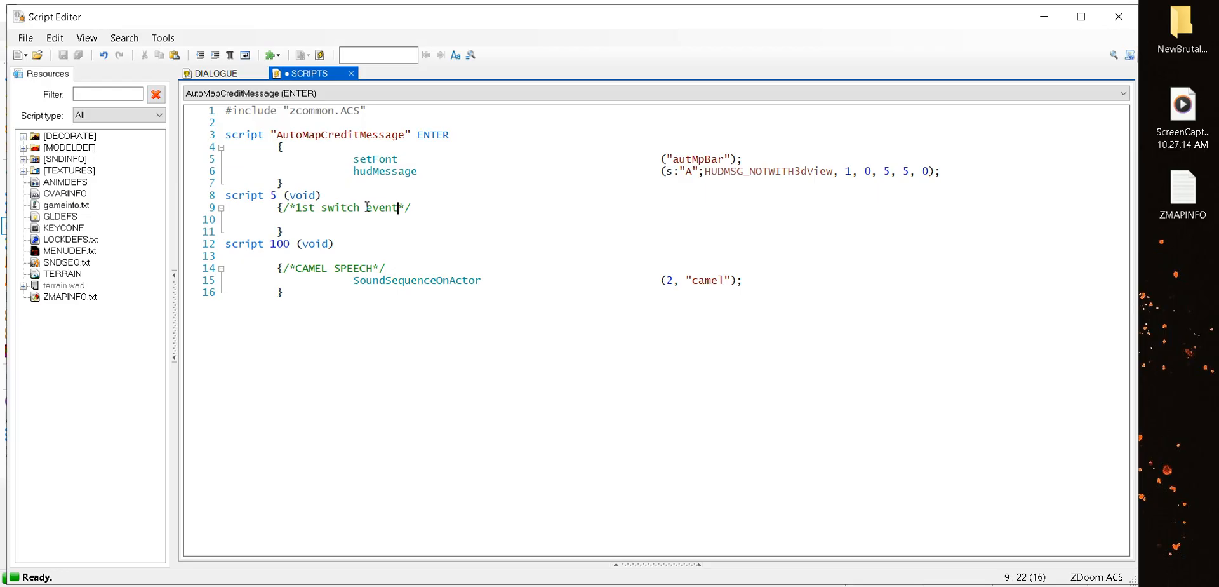
{"action": "left_click", "coordinate": [320, 56]}
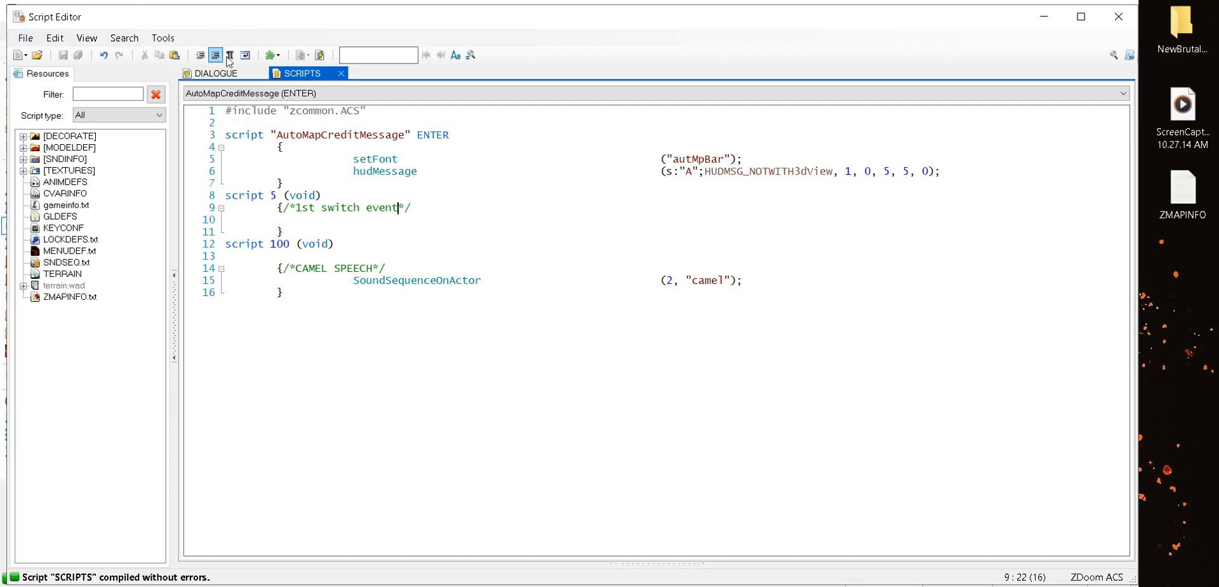
{"action": "left_click", "coordinate": [1116, 19]}
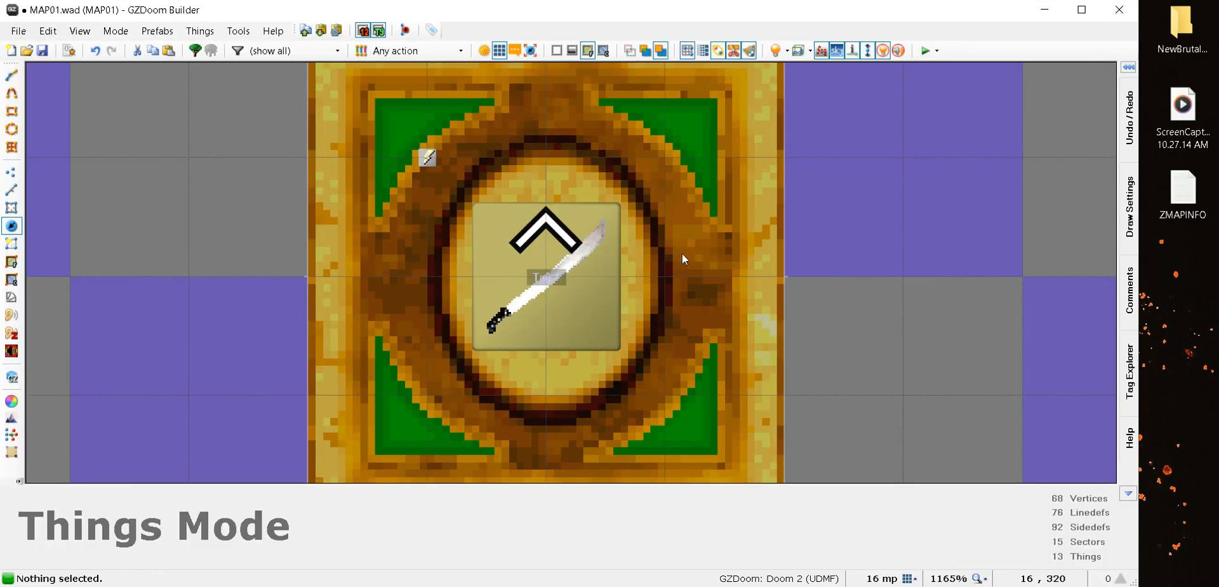
Check which script the Actor enters sector thing executes and which scripts are available for its action
{"action": "double_click", "coordinate": [424, 162]}
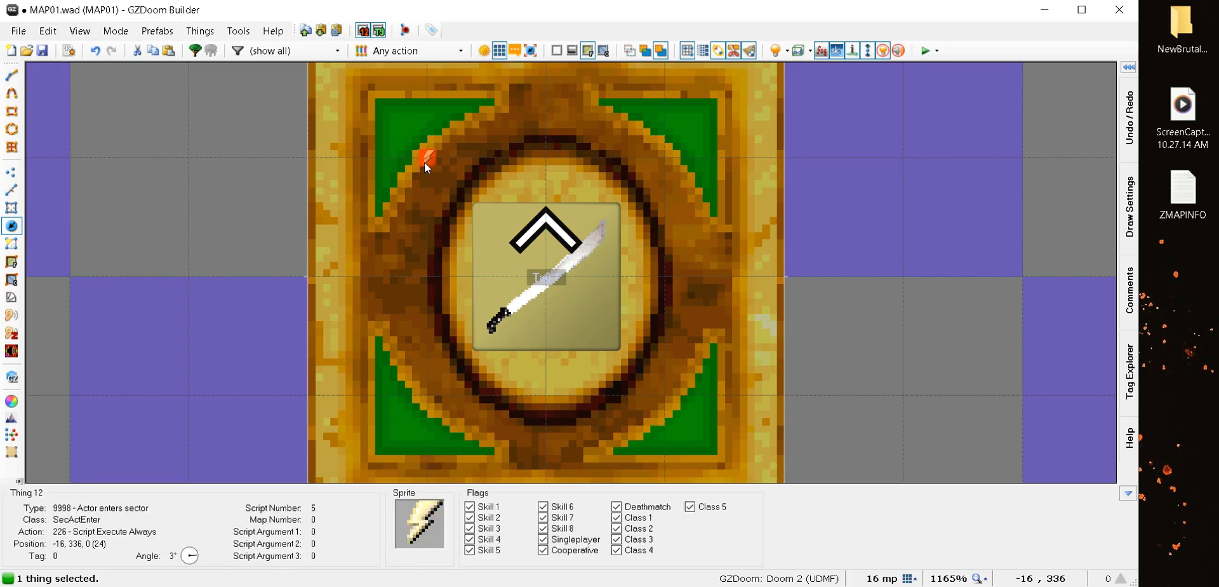
{"action": "left_click", "coordinate": [846, 374]}
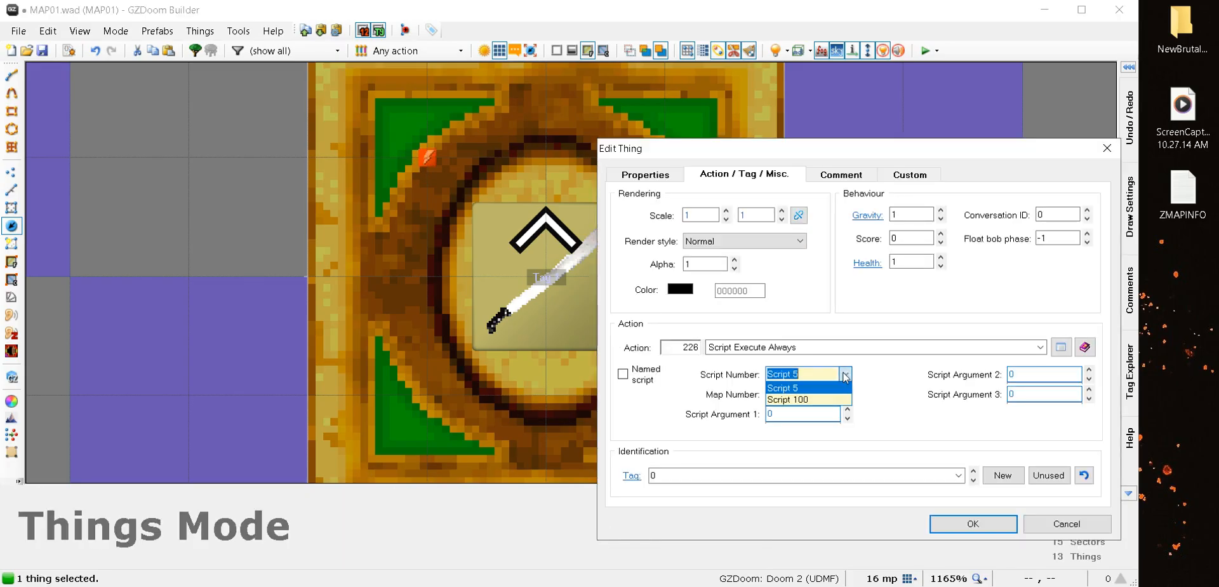
{"action": "left_click", "coordinate": [799, 391]}
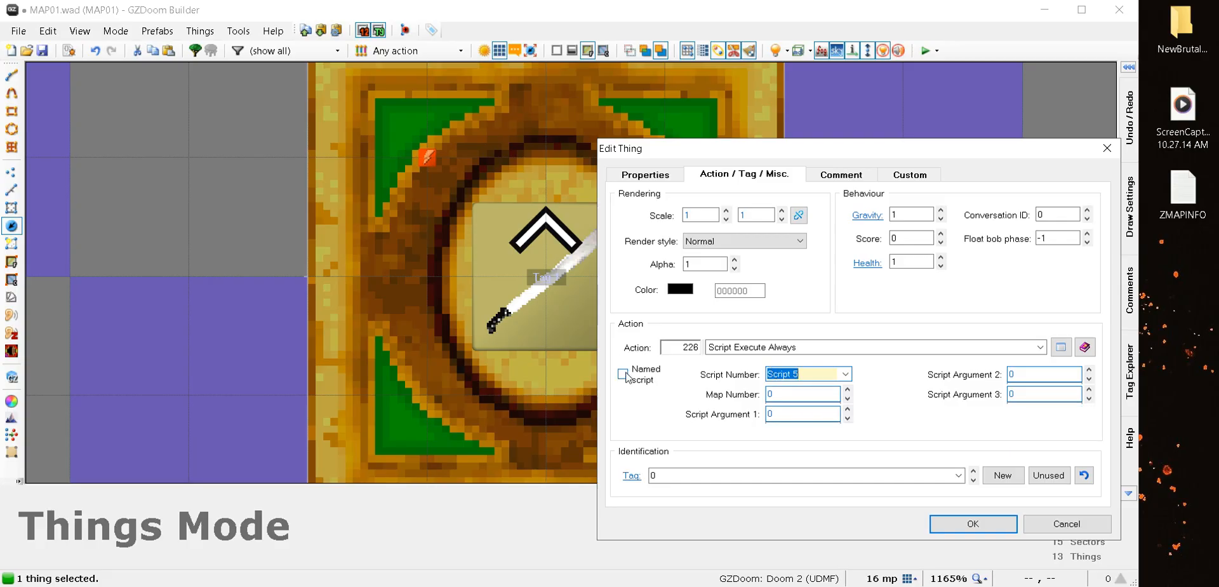
{"action": "left_click", "coordinate": [845, 374]}
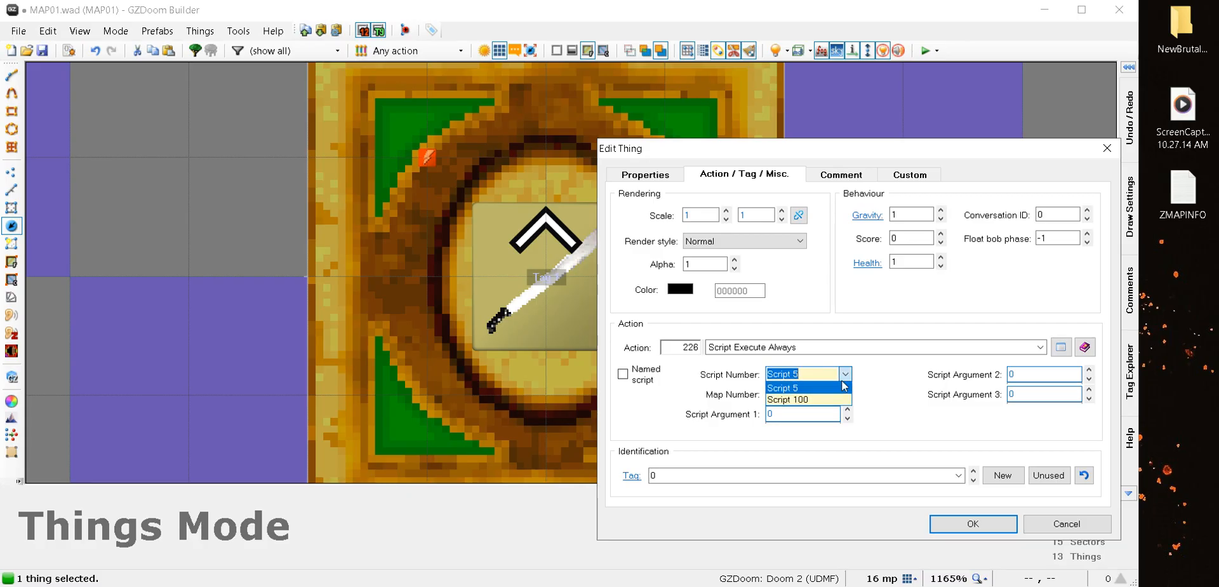
{"action": "left_click", "coordinate": [978, 528]}
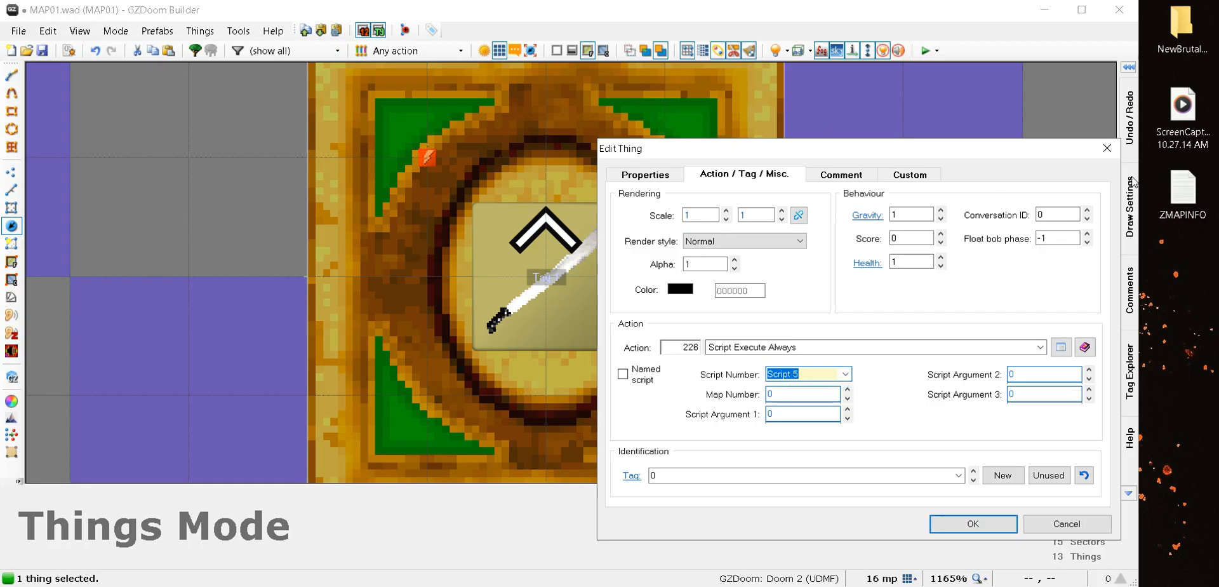
{"action": "left_click", "coordinate": [1107, 148]}
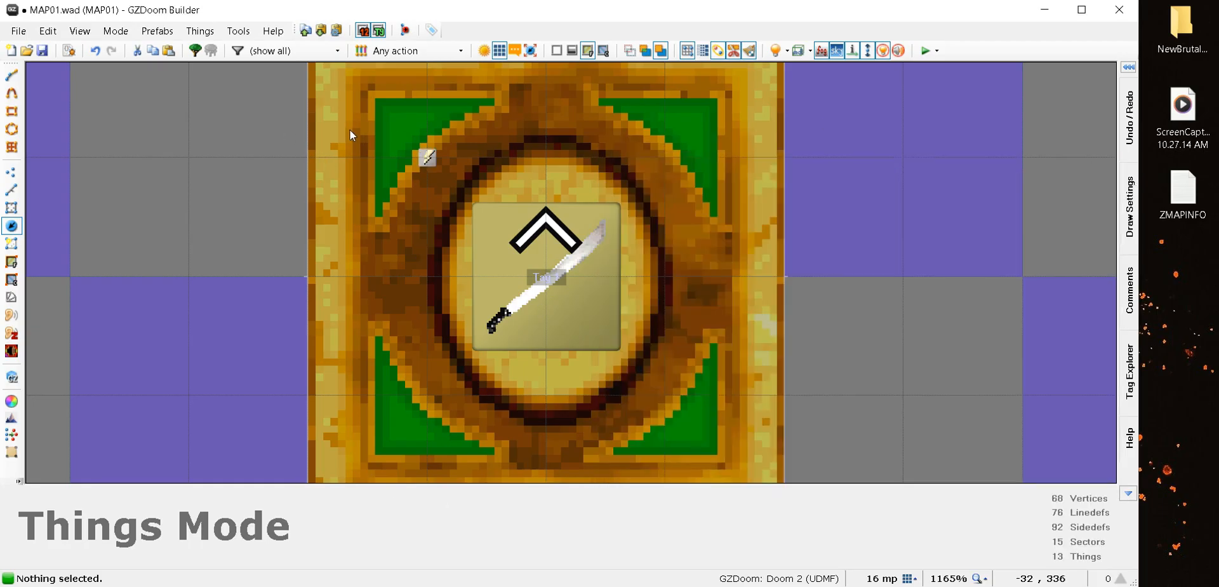
Reopen and recompile the map's scripts, and add an indented Polyobj_Move call on the empty line of script 5
{"action": "scroll", "coordinate": [414, 170], "scroll_direction": "down", "scroll_amount": 6}
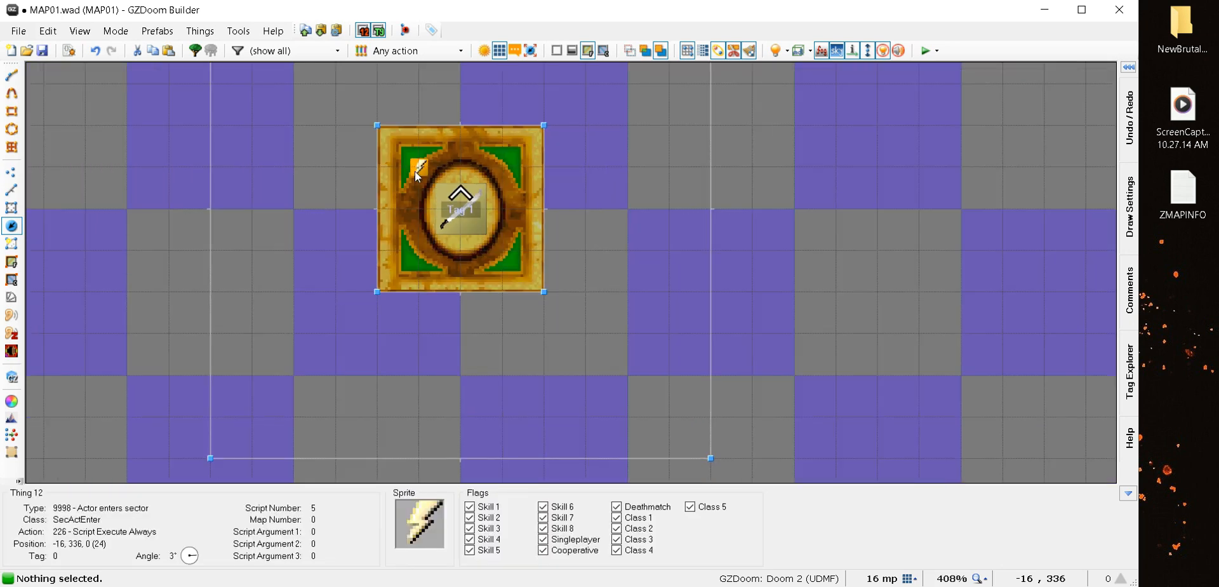
{"action": "scroll", "coordinate": [414, 170], "scroll_direction": "up", "scroll_amount": 6}
{"action": "scroll", "coordinate": [414, 170], "scroll_direction": "down", "scroll_amount": 3}
{"action": "left_click", "coordinate": [68, 50]}
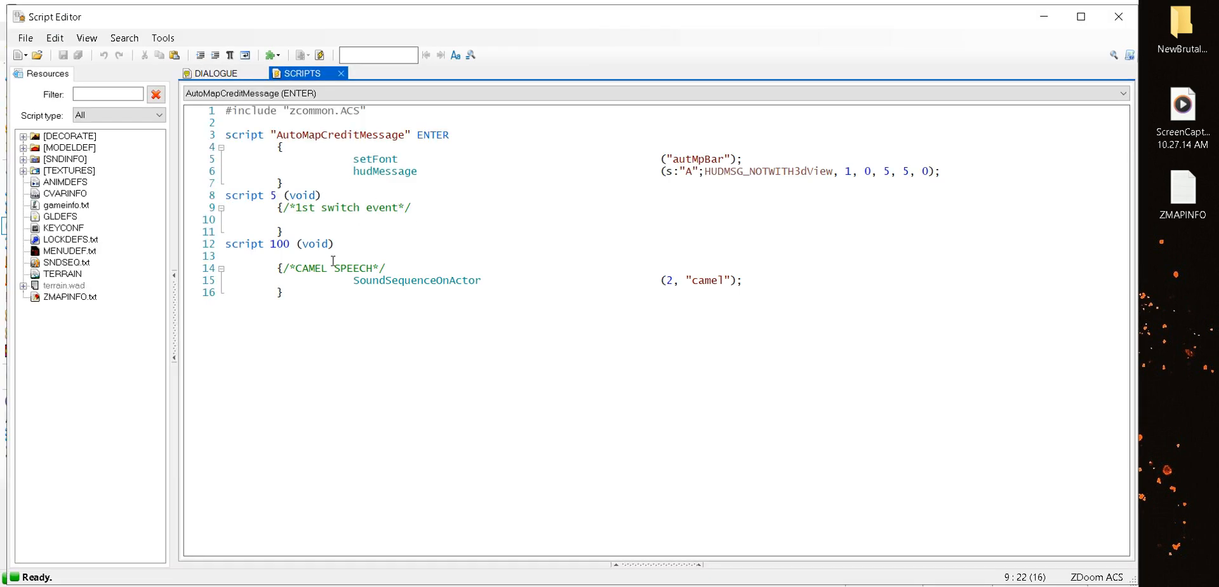
{"action": "left_click", "coordinate": [320, 56]}
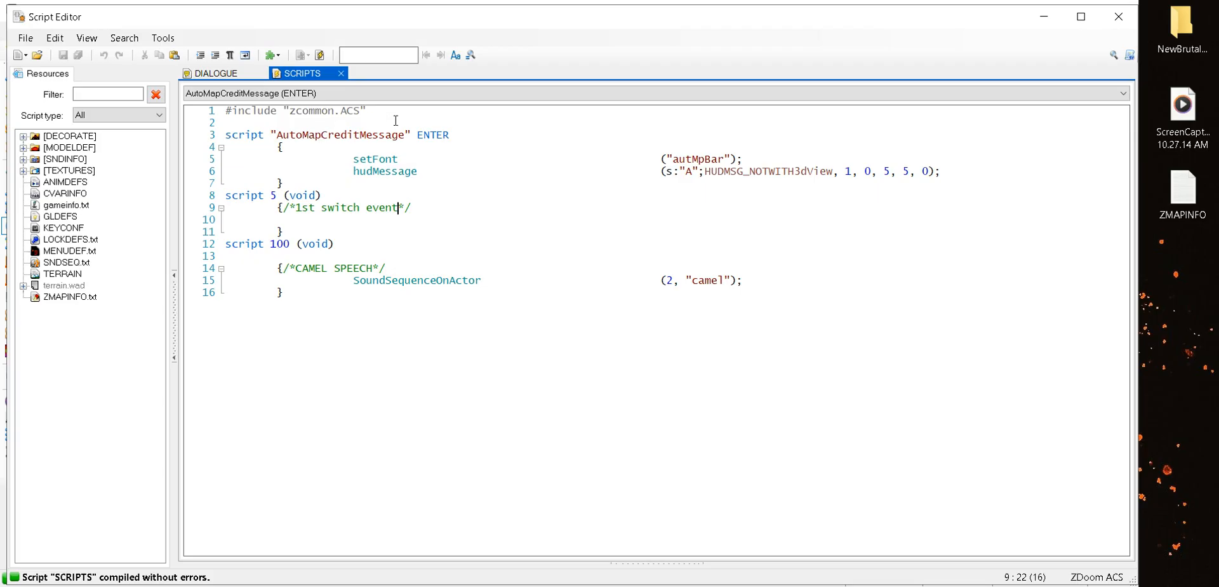
{"action": "left_click", "coordinate": [357, 225]}
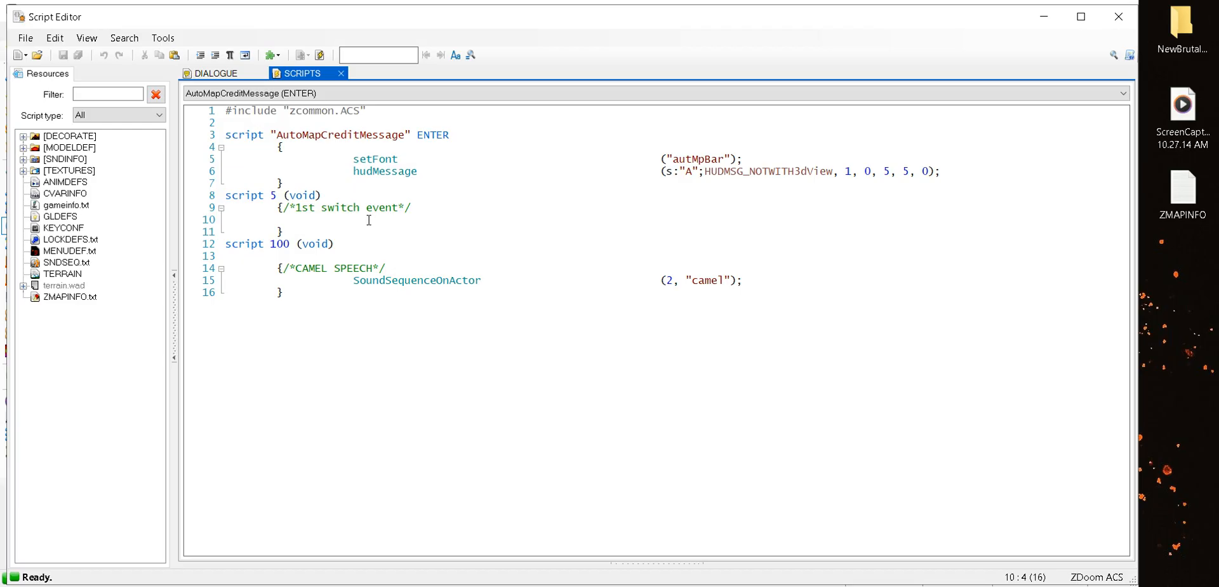
{"action": "key", "text": "Tab"}
{"action": "key", "text": "Tab"}
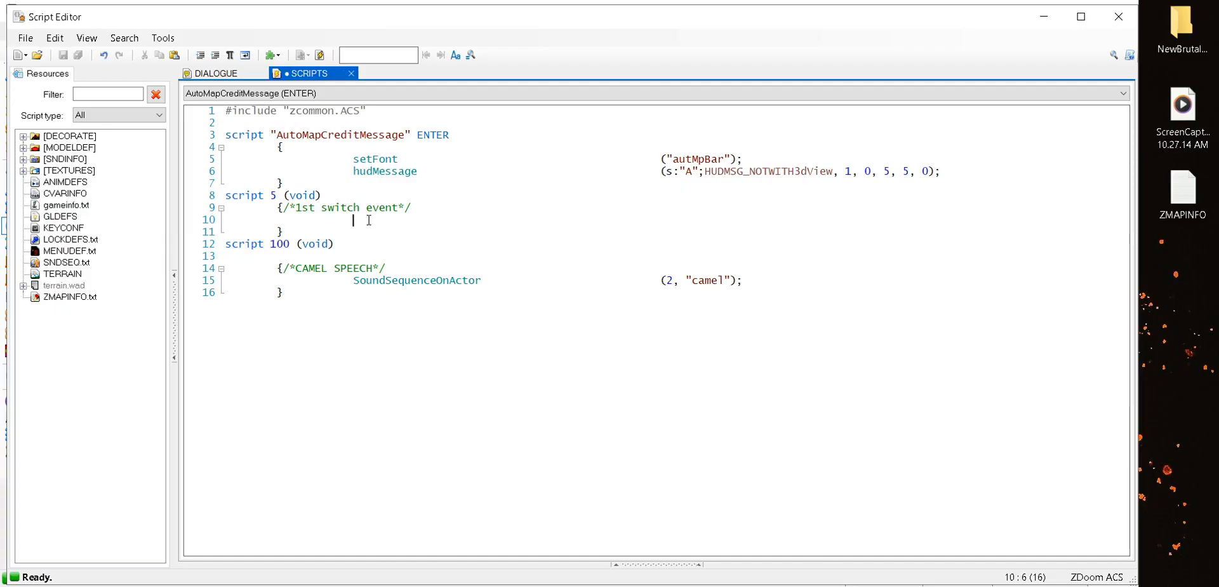
{"action": "type", "text": "pol"}
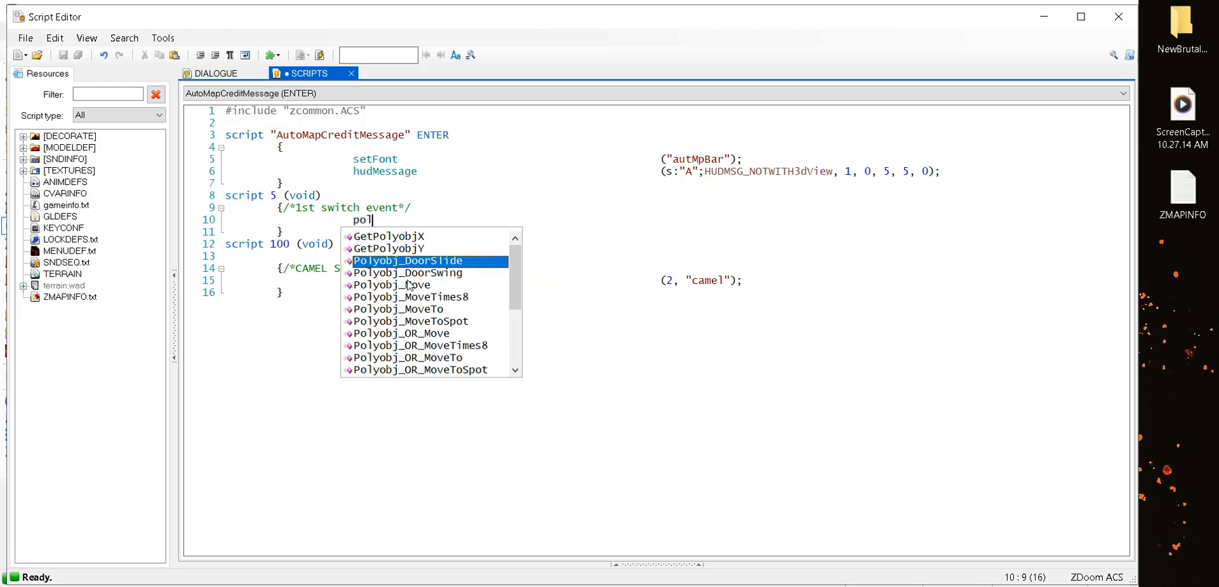
{"action": "key", "text": "Down"}
{"action": "key", "text": "Down"}
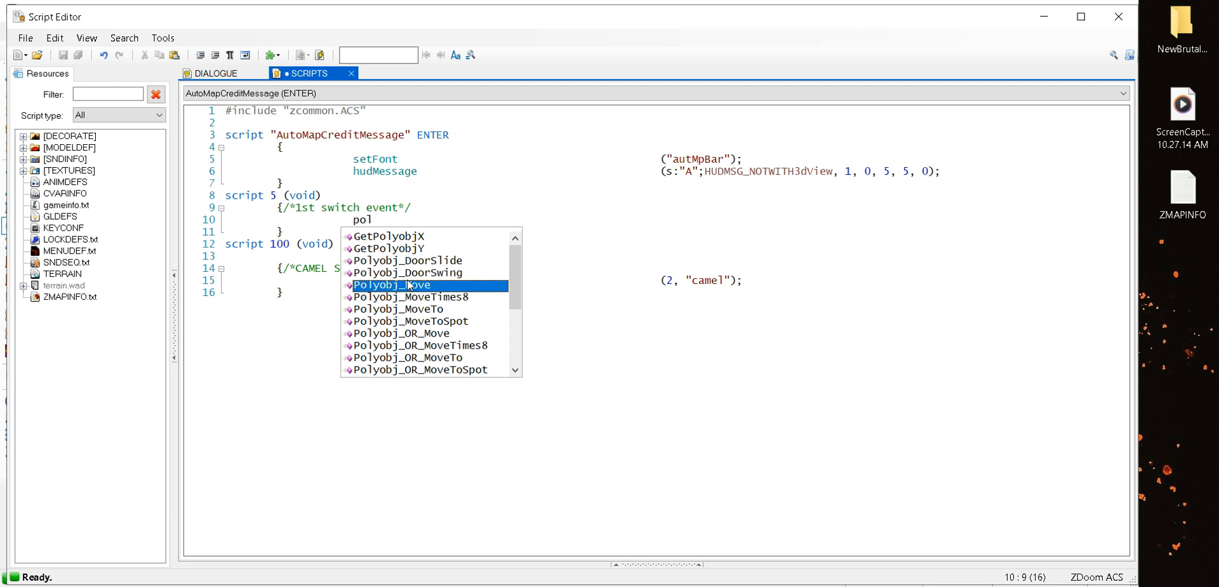
{"action": "key", "text": "Return"}
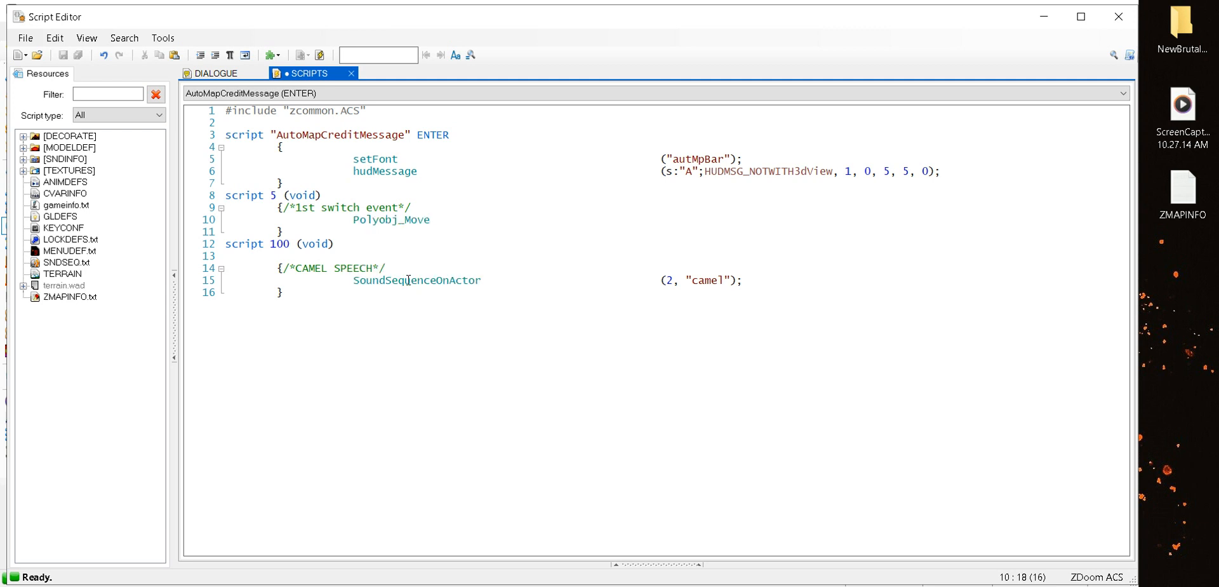
Complete the Polyobj_Move call with the aligned arguments (0, 16, ,192, 60);
{"action": "key", "text": "Tab"}
{"action": "key", "text": "Tab"}
{"action": "key", "text": "Tab"}
{"action": "key", "text": "Tab"}
{"action": "key", "text": "Tab"}
{"action": "type", "text": "("}
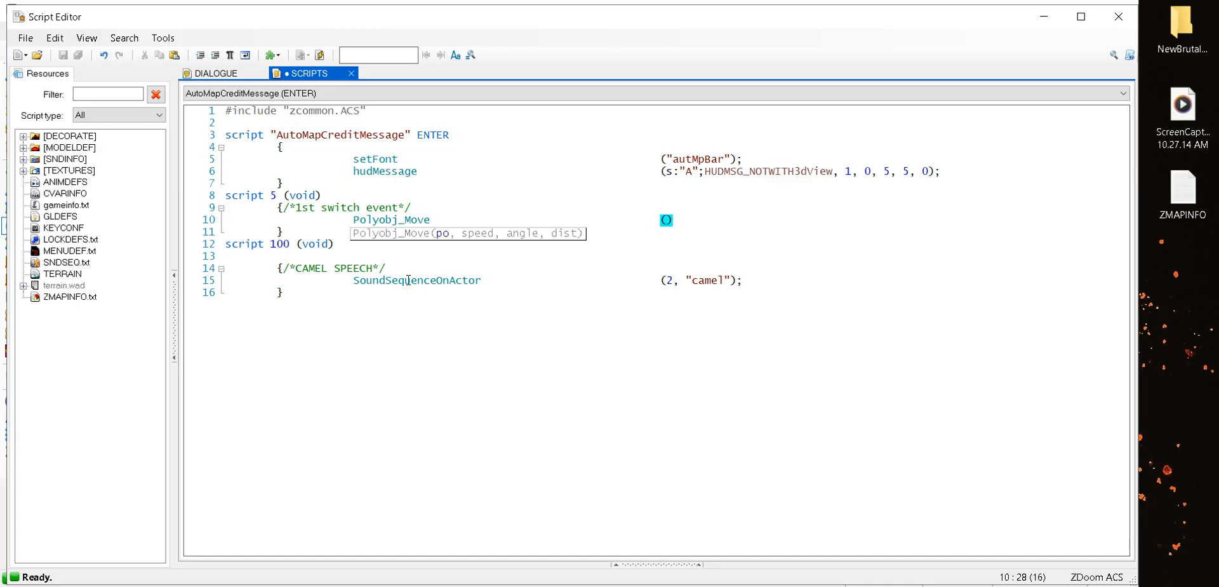
{"action": "type", "text": "0,"}
{"action": "type", "text": " 16"}
{"action": "type", "text": ","}
{"action": "type", "text": ",19"}
{"action": "type", "text": "2,"}
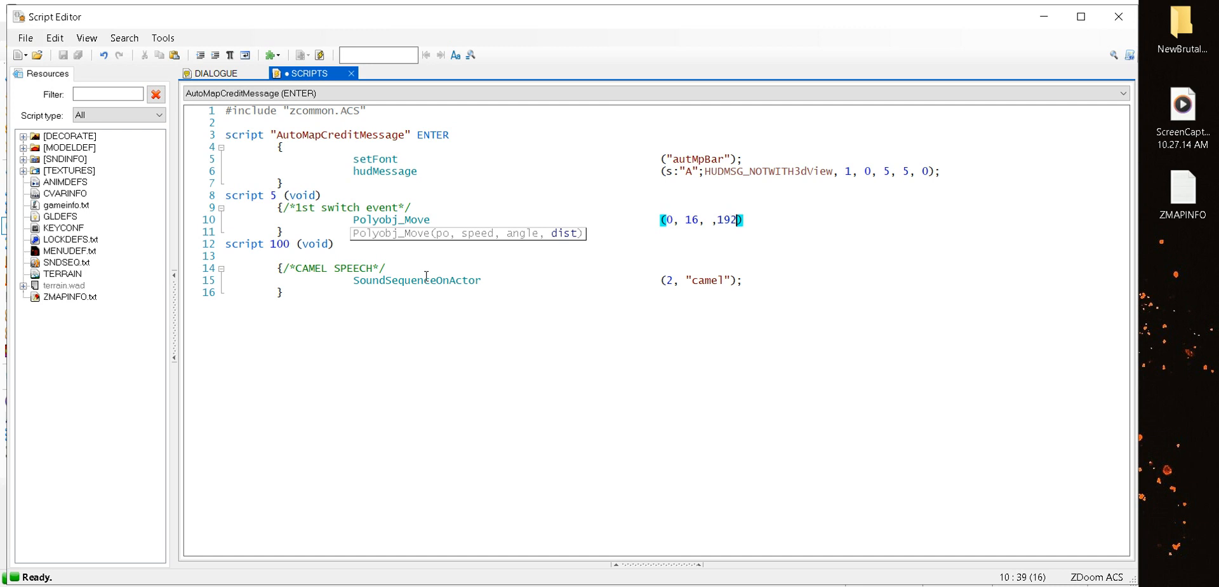
{"action": "type", "text": " 60"}
{"action": "key", "text": "End"}
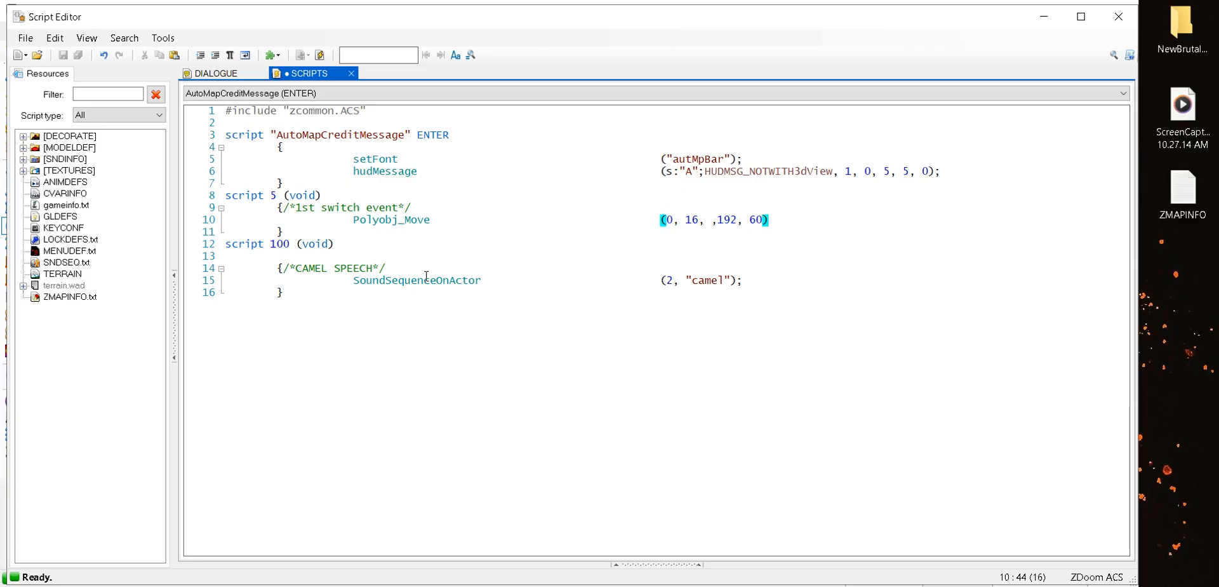
{"action": "type", "text": ";"}
Copy the whole Polyobj_Move line and paste it as a second line directly below in script 5
{"action": "left_click_drag", "start_coordinate": [780, 221], "coordinate": [152, 219]}
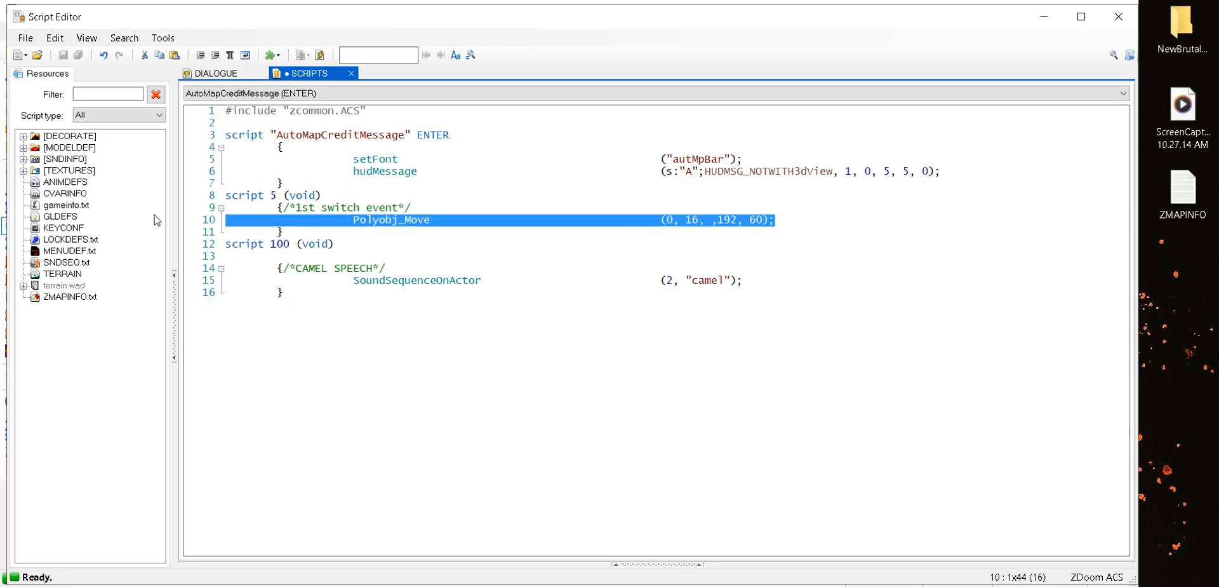
{"action": "right_click", "coordinate": [224, 235]}
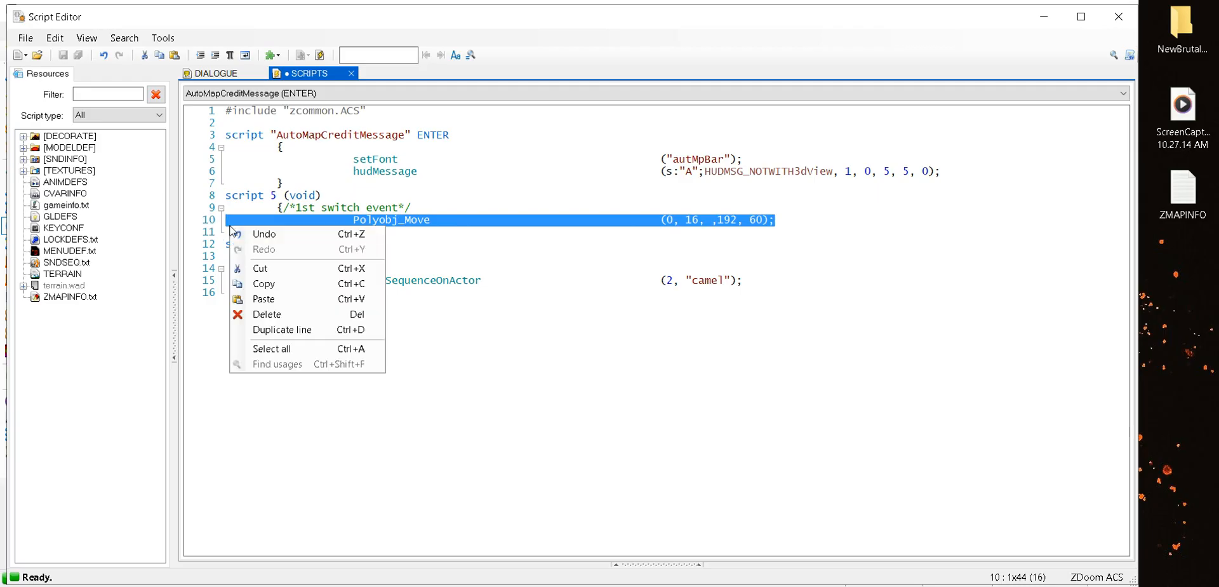
{"action": "left_click", "coordinate": [263, 285]}
{"action": "left_click", "coordinate": [798, 226]}
{"action": "key", "text": "Return"}
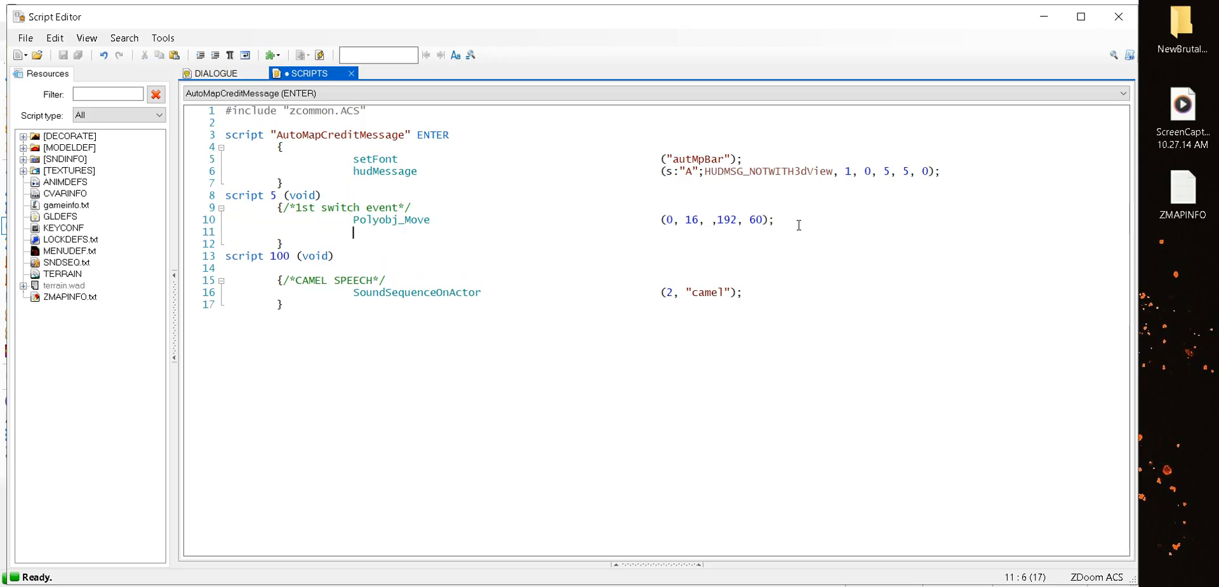
{"action": "key", "text": "BackSpace"}
{"action": "key", "text": "BackSpace"}
{"action": "key", "text": "BackSpace"}
{"action": "key", "text": "BackSpace"}
{"action": "key", "text": "BackSpace"}
{"action": "key", "text": "ctrl+v"}
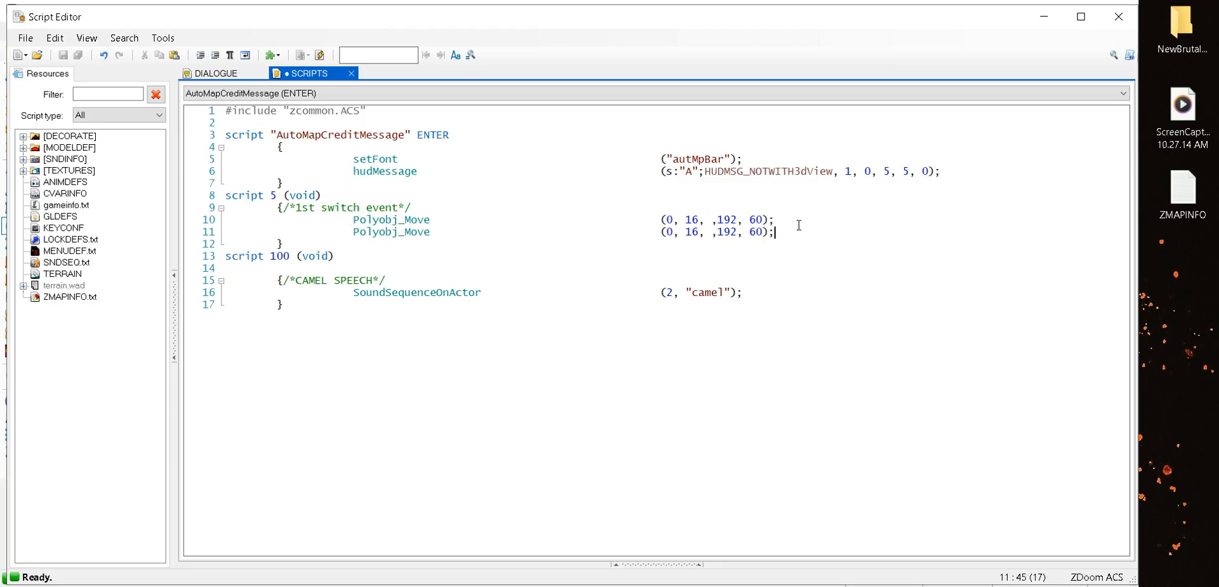
Change the second Polyobj_Move call in script 5 to polyobject 1 with an angle of 64
{"action": "double_click", "coordinate": [667, 233]}
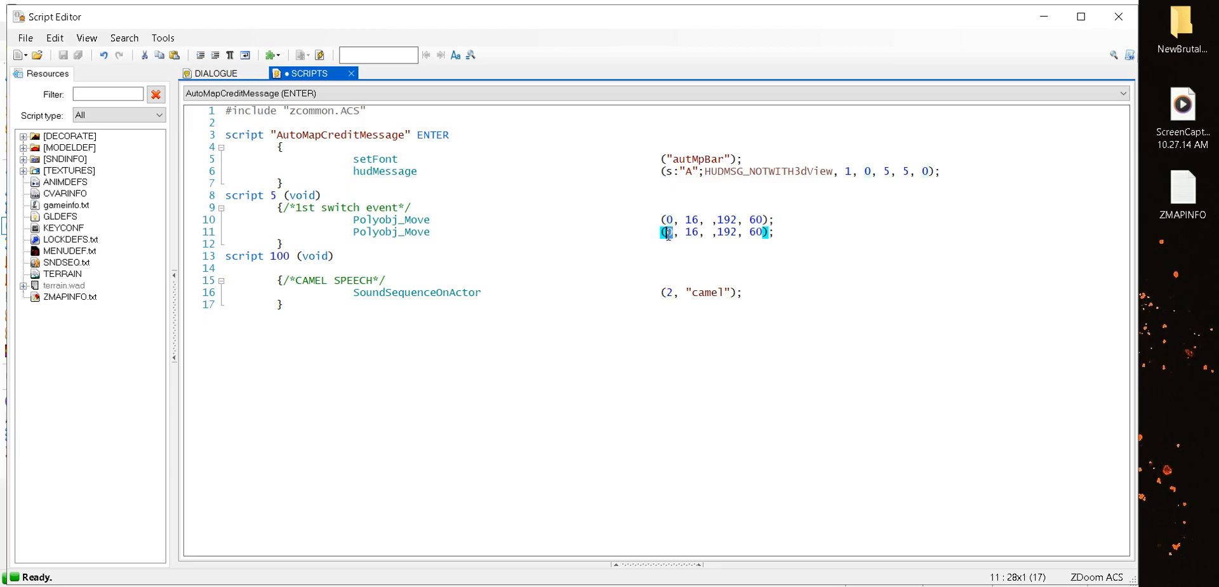
{"action": "type", "text": "1"}
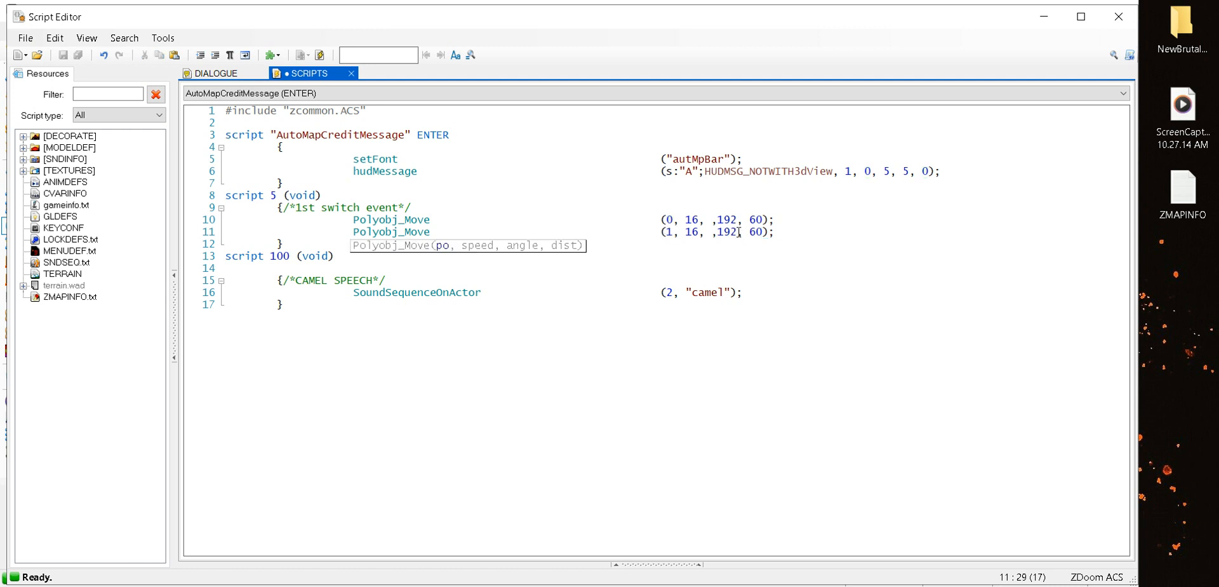
{"action": "left_click_drag", "start_coordinate": [737, 233], "coordinate": [718, 233]}
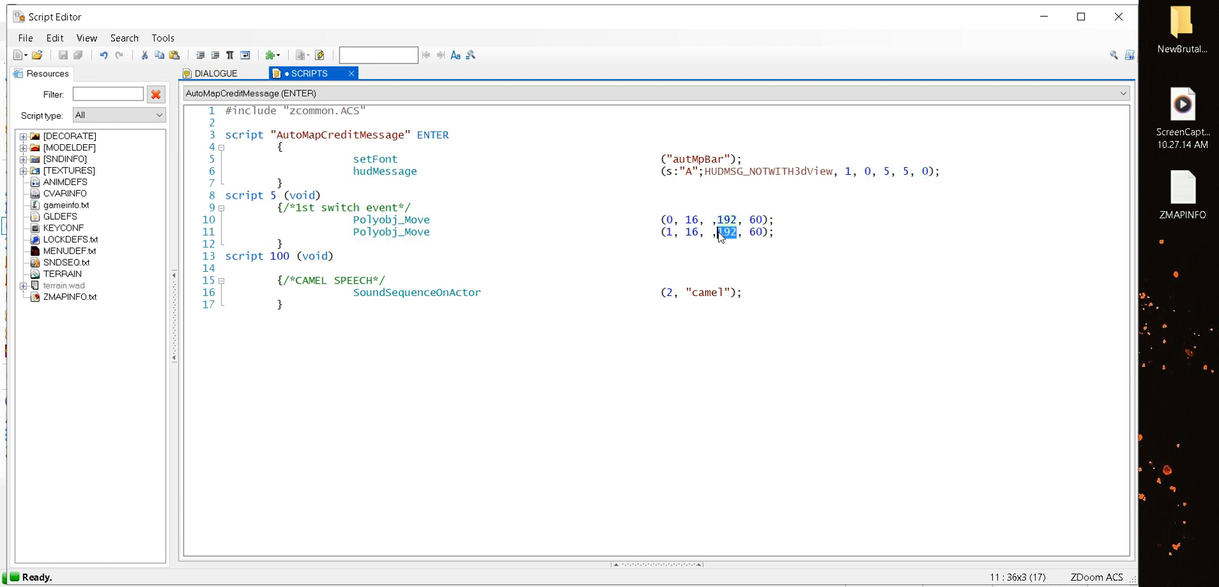
{"action": "type", "text": "64"}
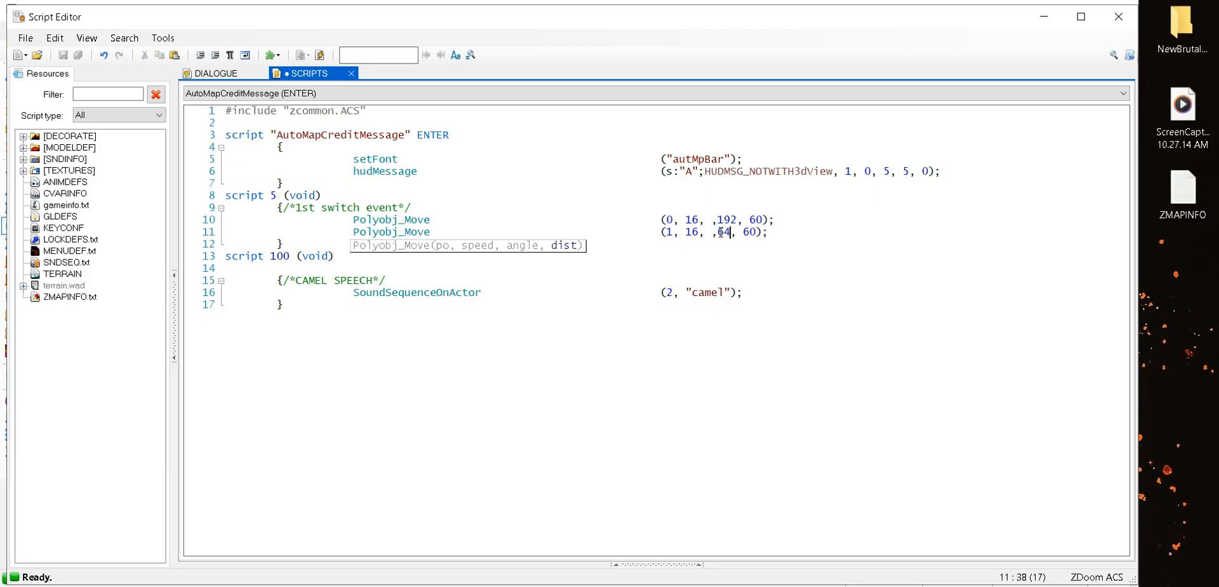
Compile the script and expand the error list below the code to read the reported errors
{"action": "left_click", "coordinate": [320, 55]}
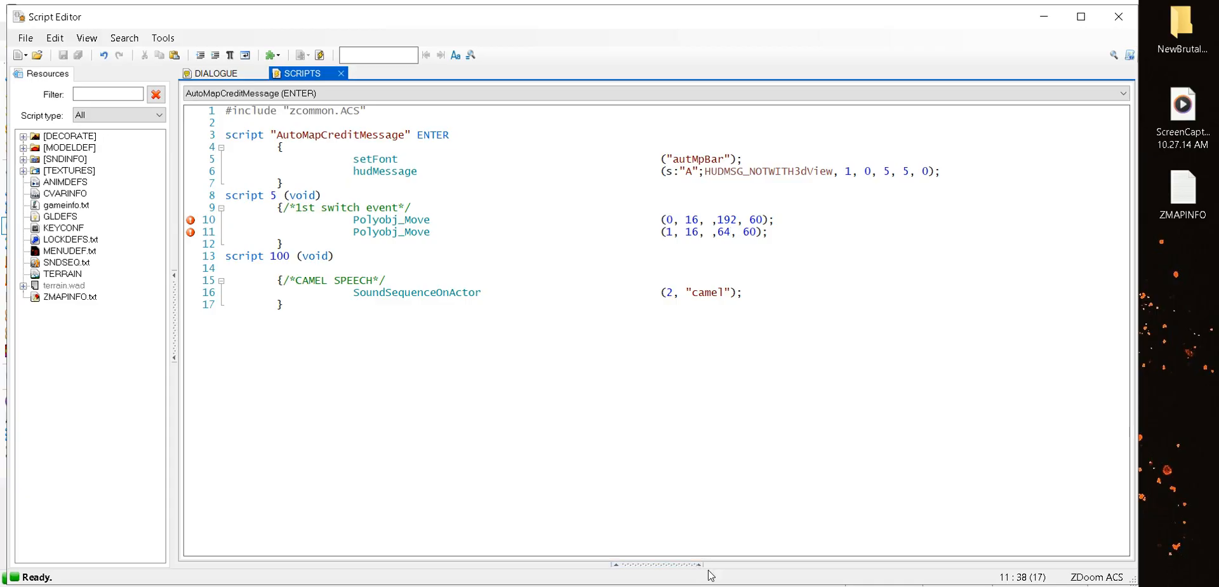
{"action": "left_click", "coordinate": [700, 469]}
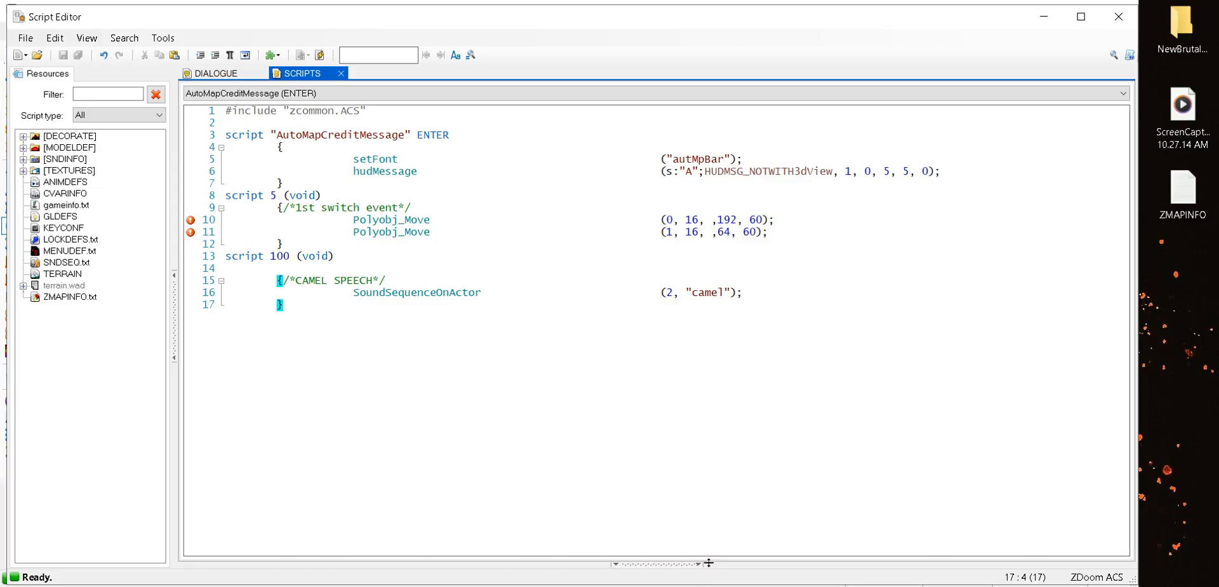
{"action": "left_click_drag", "start_coordinate": [710, 563], "coordinate": [708, 460]}
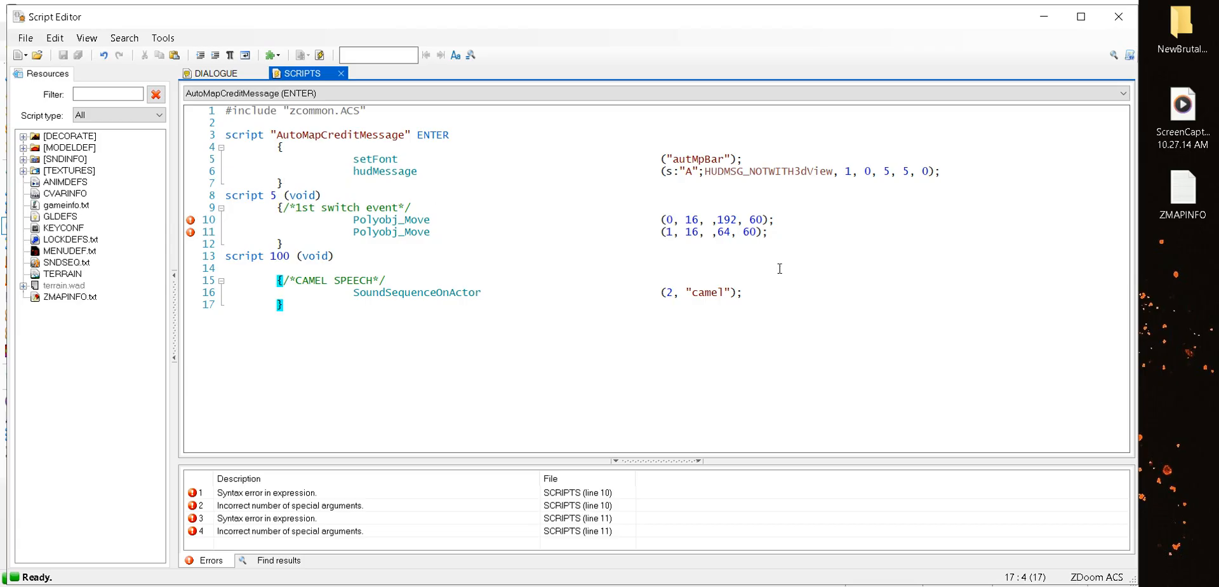
Remove the extra comma before the angle in both Polyobj_Move calls, recompile the script and close the script editor
{"action": "left_click", "coordinate": [719, 221]}
{"action": "key", "text": "BackSpace"}
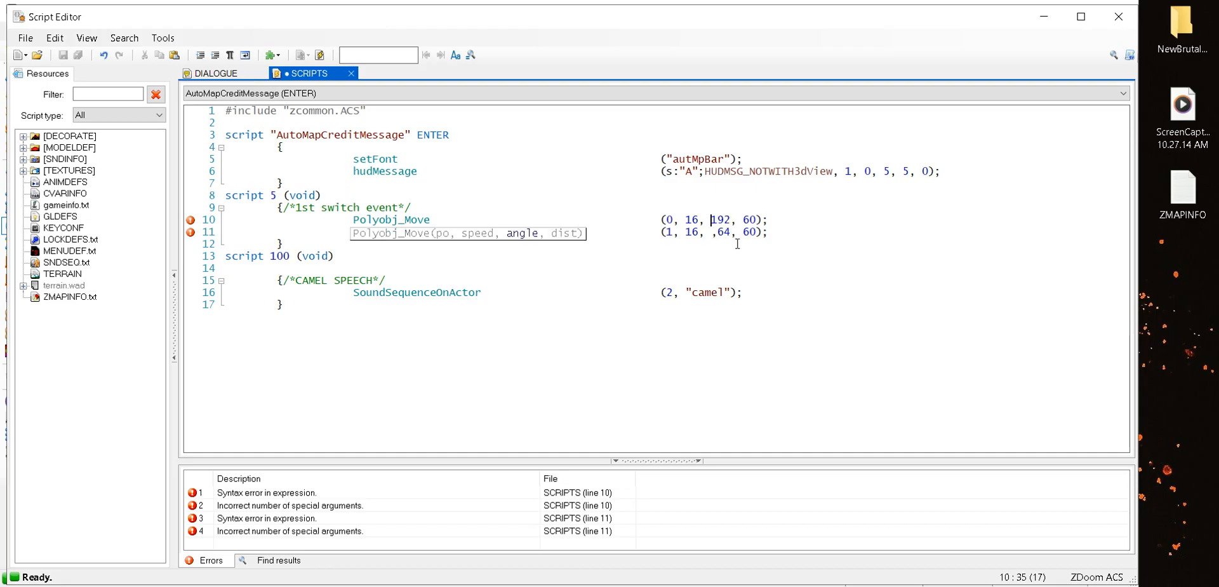
{"action": "left_click", "coordinate": [719, 236]}
{"action": "key", "text": "BackSpace"}
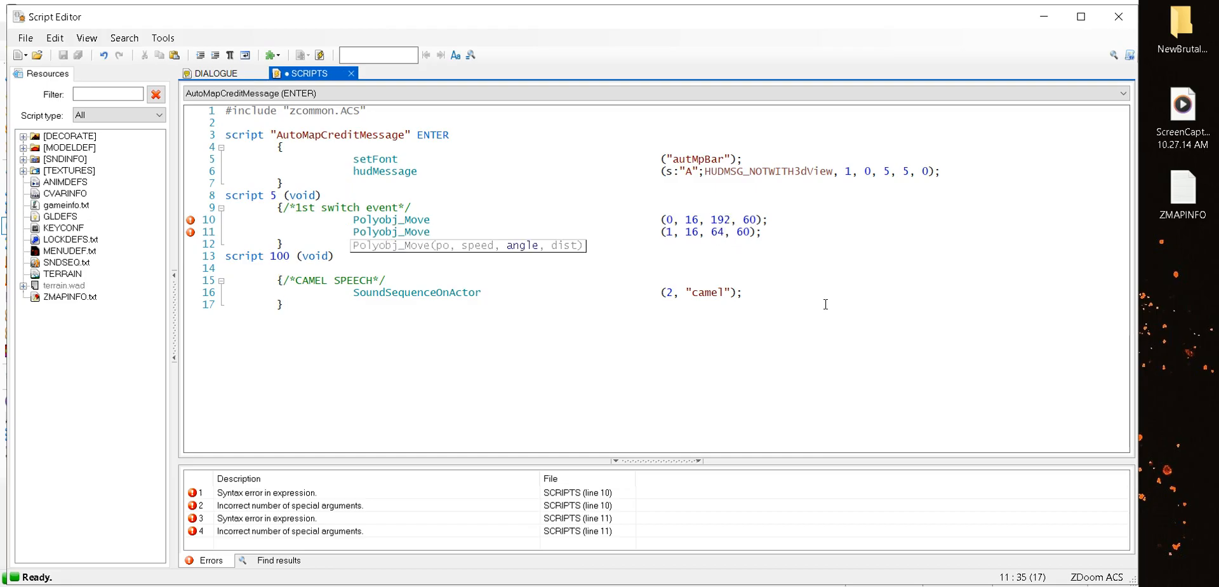
{"action": "left_click", "coordinate": [320, 56]}
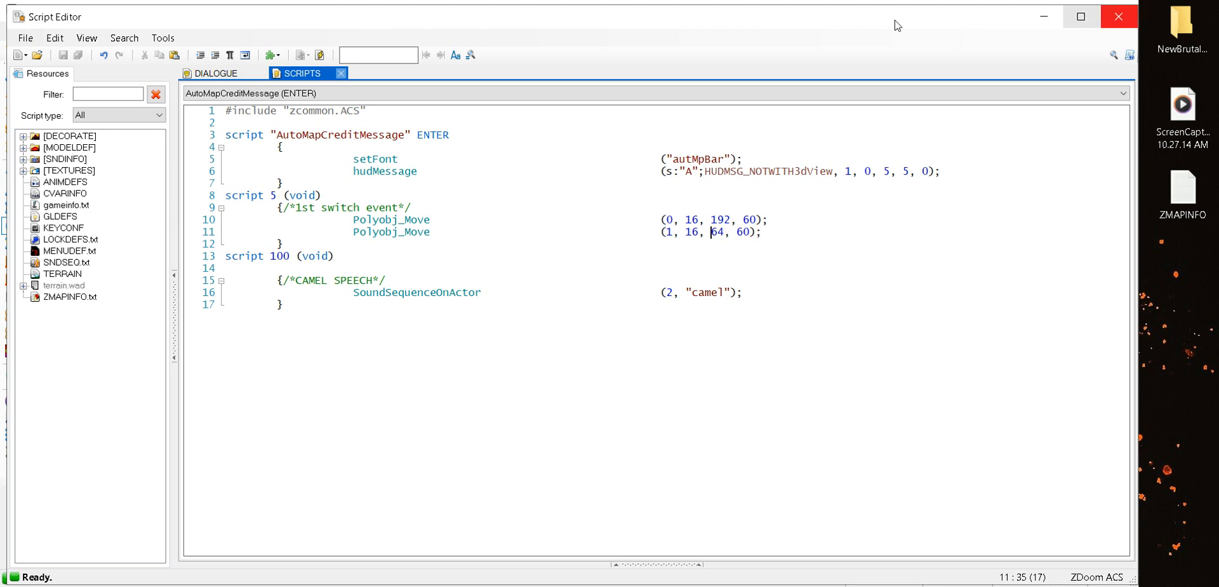
{"action": "left_click", "coordinate": [320, 55]}
{"action": "left_click", "coordinate": [1114, 20]}
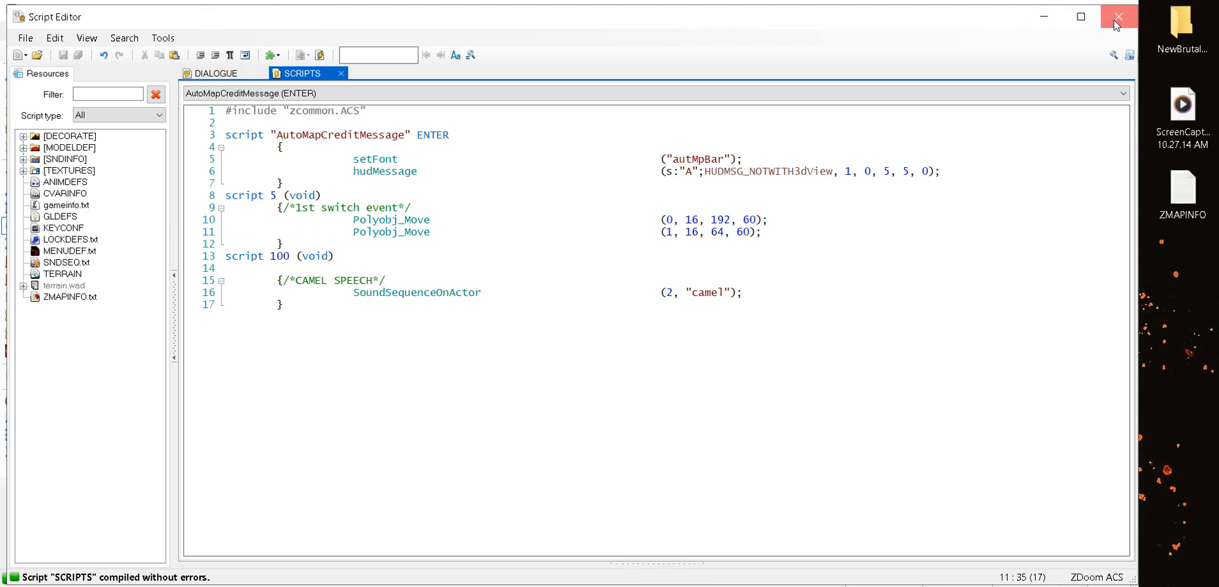
Reopen the map's scripts and duplicate both Polyobj_Move lines directly below the existing ones in script 5
{"action": "scroll", "coordinate": [688, 276], "scroll_direction": "down", "scroll_amount": 9}
{"action": "scroll", "coordinate": [420, 359], "scroll_direction": "up", "scroll_amount": 5}
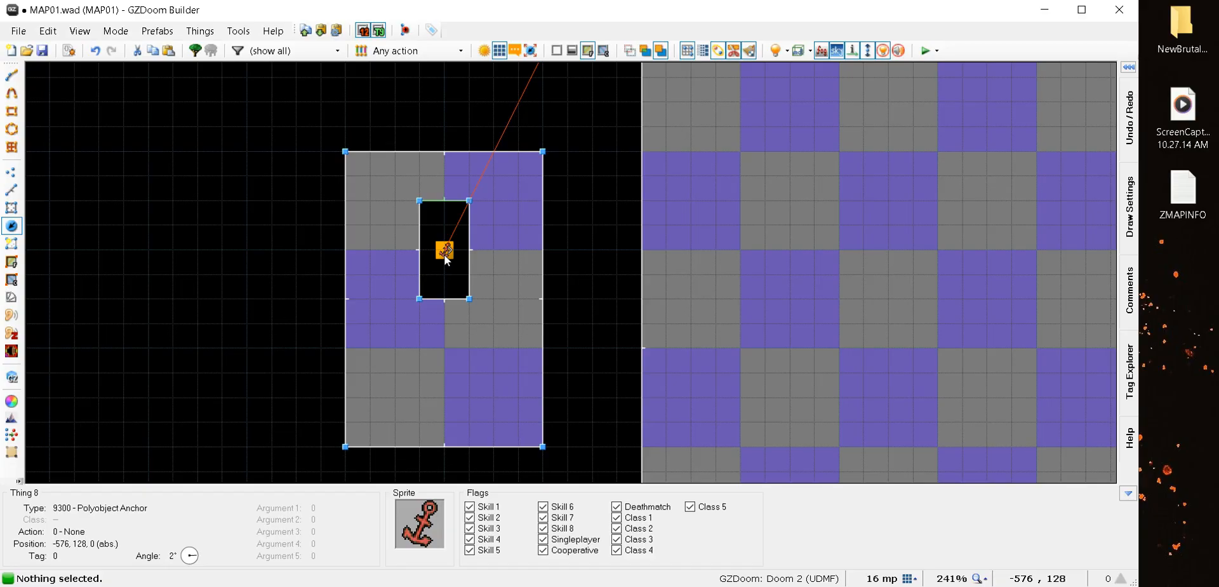
{"action": "scroll", "coordinate": [446, 259], "scroll_direction": "down", "scroll_amount": 7}
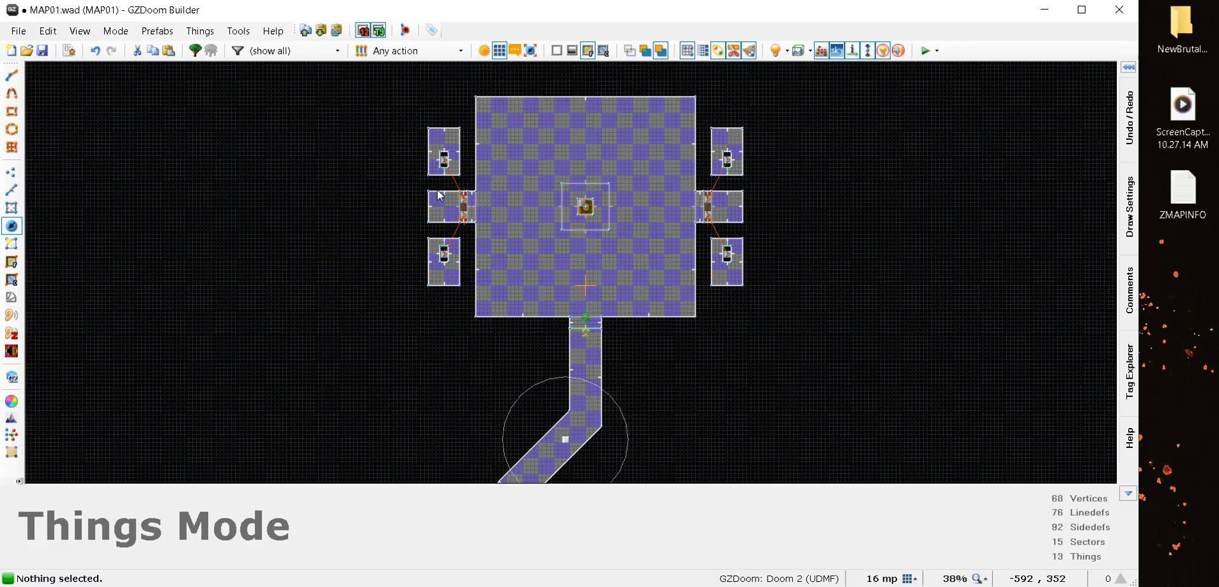
{"action": "scroll", "coordinate": [444, 158], "scroll_direction": "up", "scroll_amount": 4}
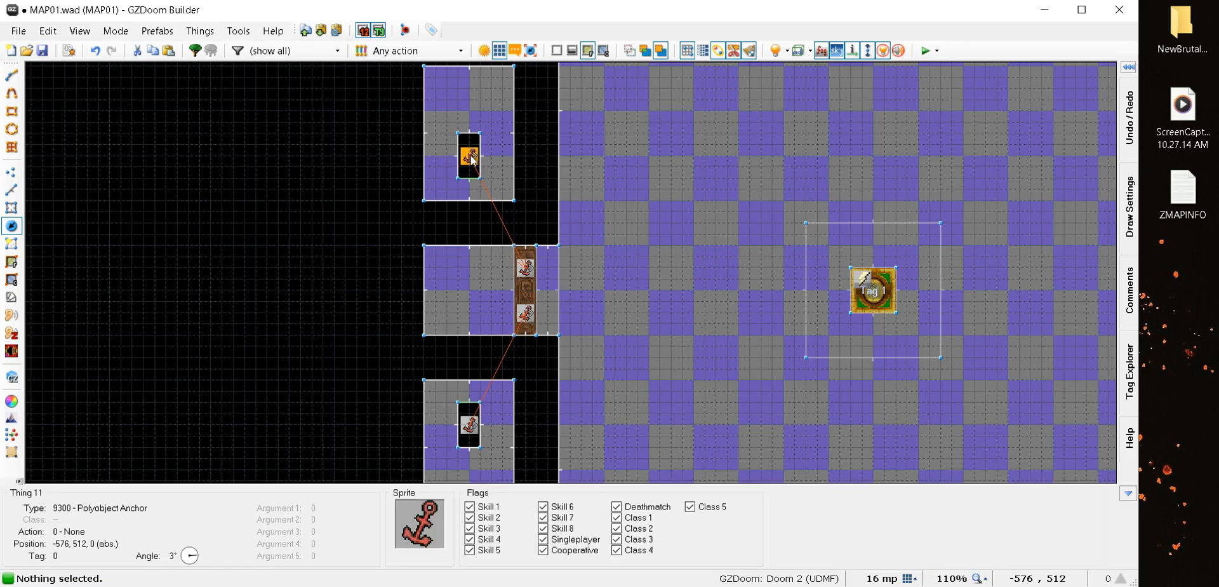
{"action": "left_click", "coordinate": [68, 51]}
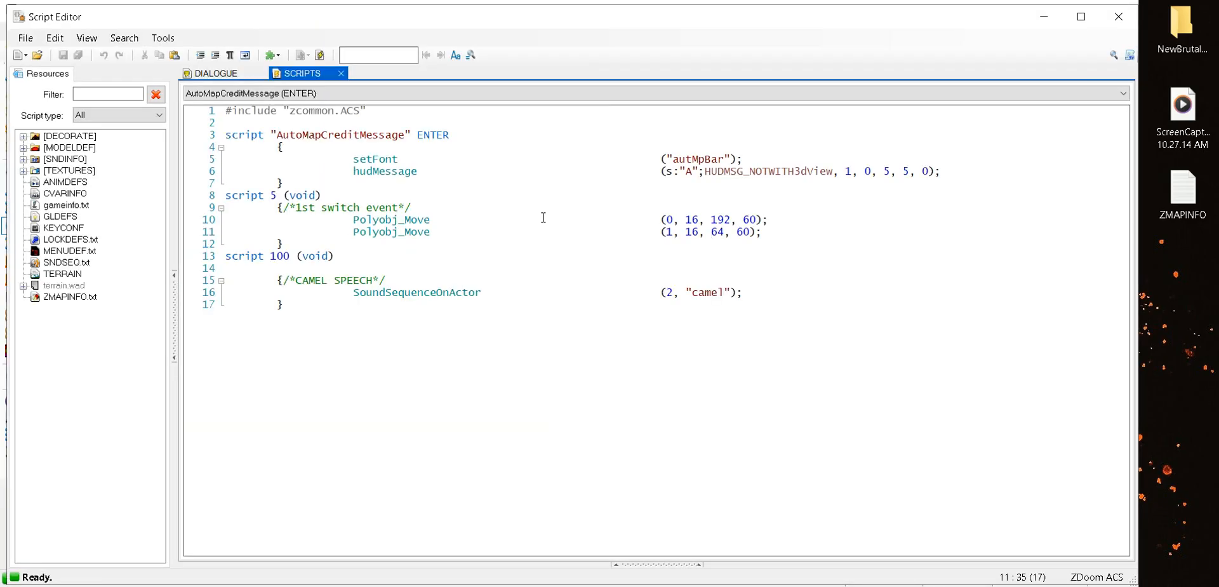
{"action": "left_click_drag", "start_coordinate": [765, 232], "coordinate": [354, 220]}
{"action": "right_click", "coordinate": [375, 231]}
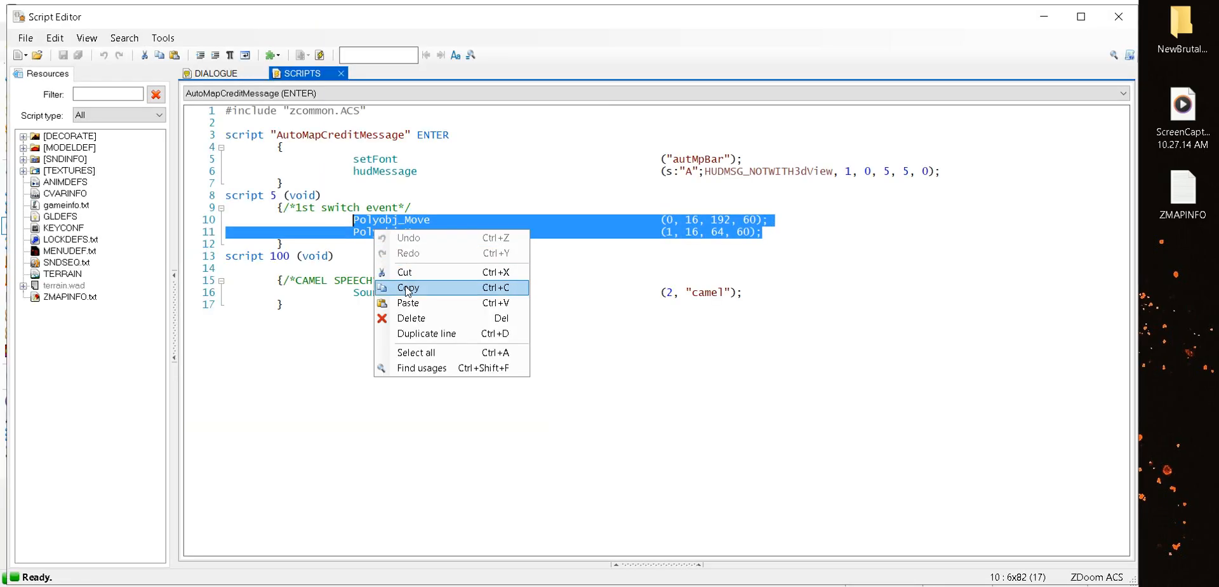
{"action": "left_click", "coordinate": [407, 288]}
{"action": "left_click", "coordinate": [774, 234]}
{"action": "key", "text": "Return"}
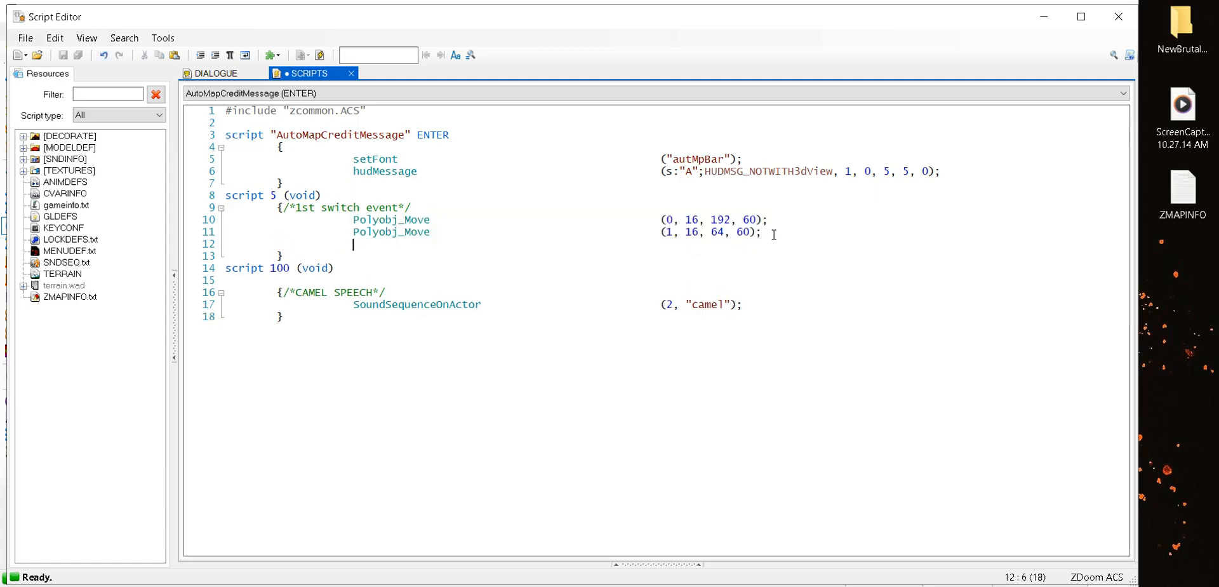
{"action": "key", "text": "ctrl+v"}
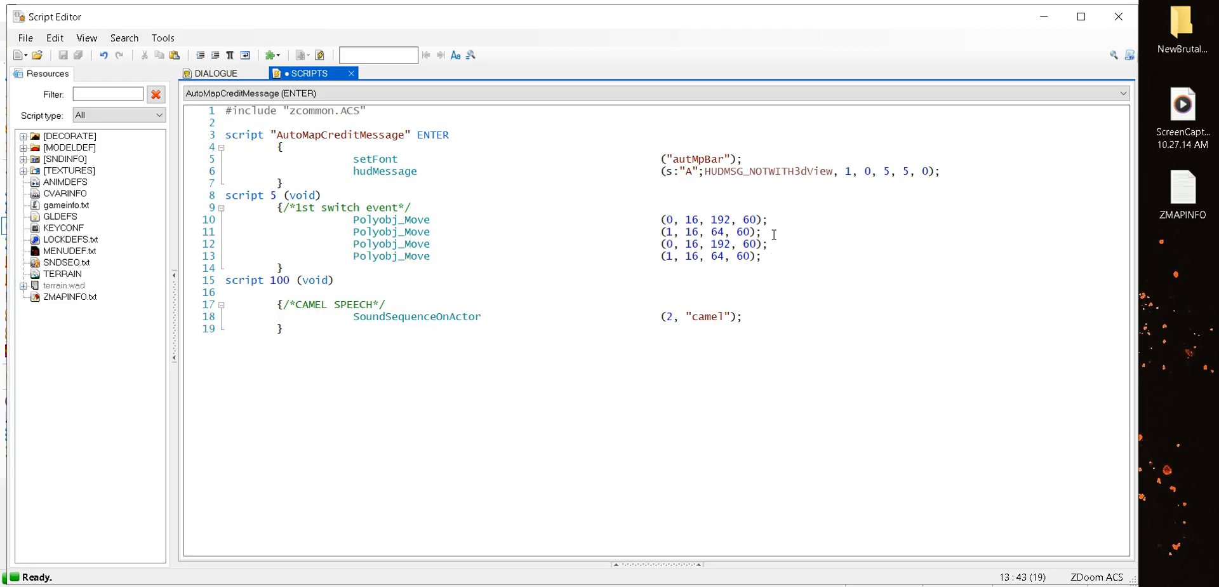
Renumber the two pasted Polyobj_Move calls to polyobjects 2 and 3, recompile the script and close the script editor
{"action": "double_click", "coordinate": [669, 244]}
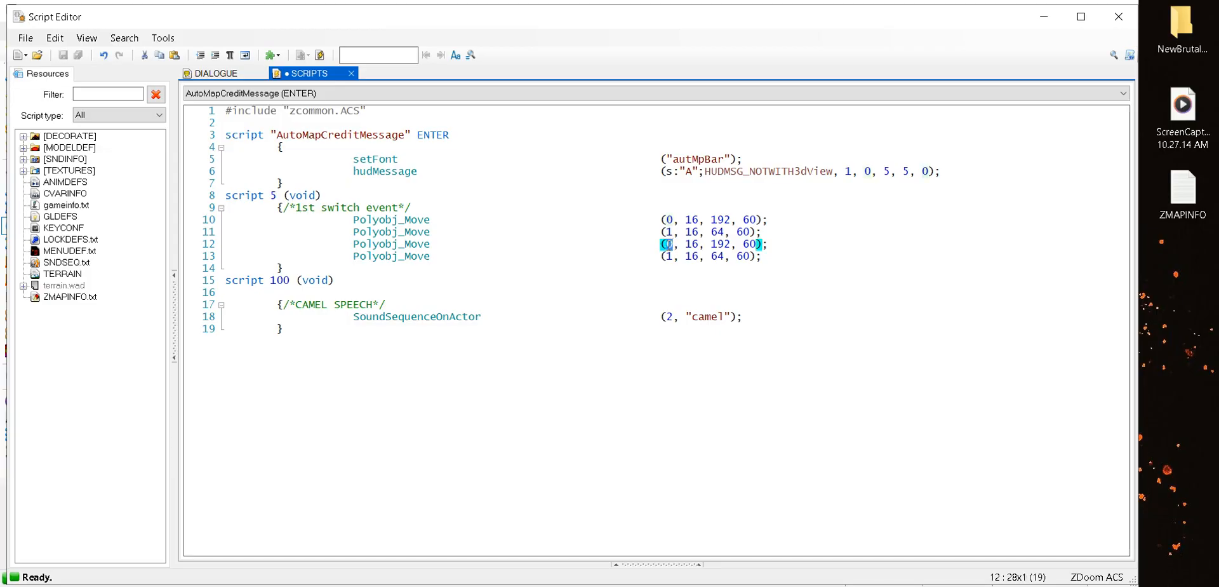
{"action": "type", "text": "2"}
{"action": "double_click", "coordinate": [668, 257]}
{"action": "type", "text": "3"}
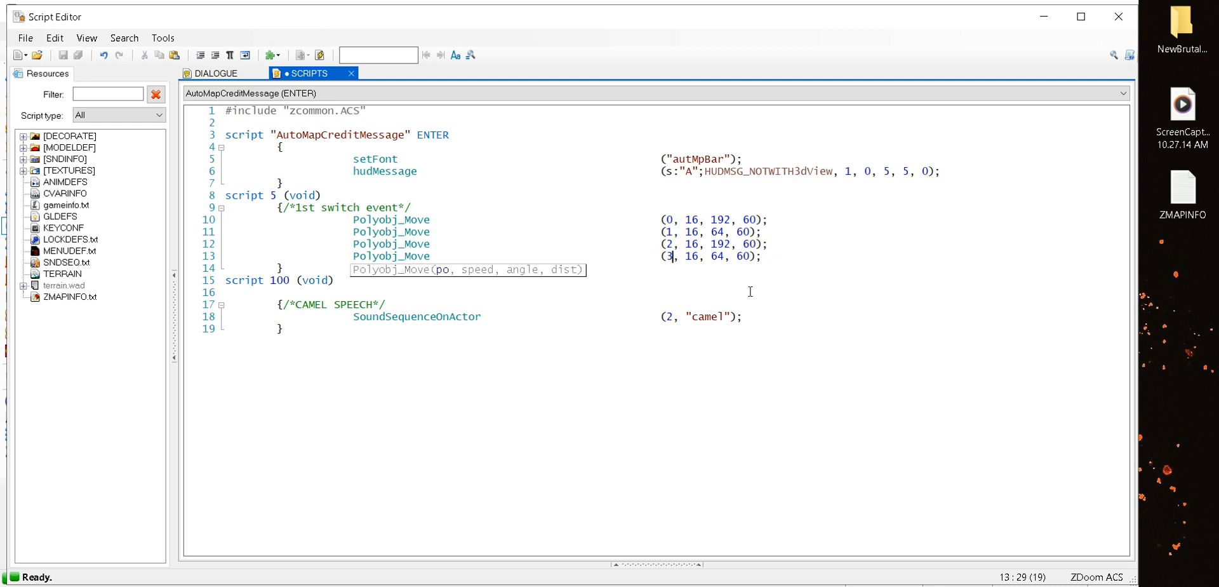
{"action": "left_click", "coordinate": [320, 55]}
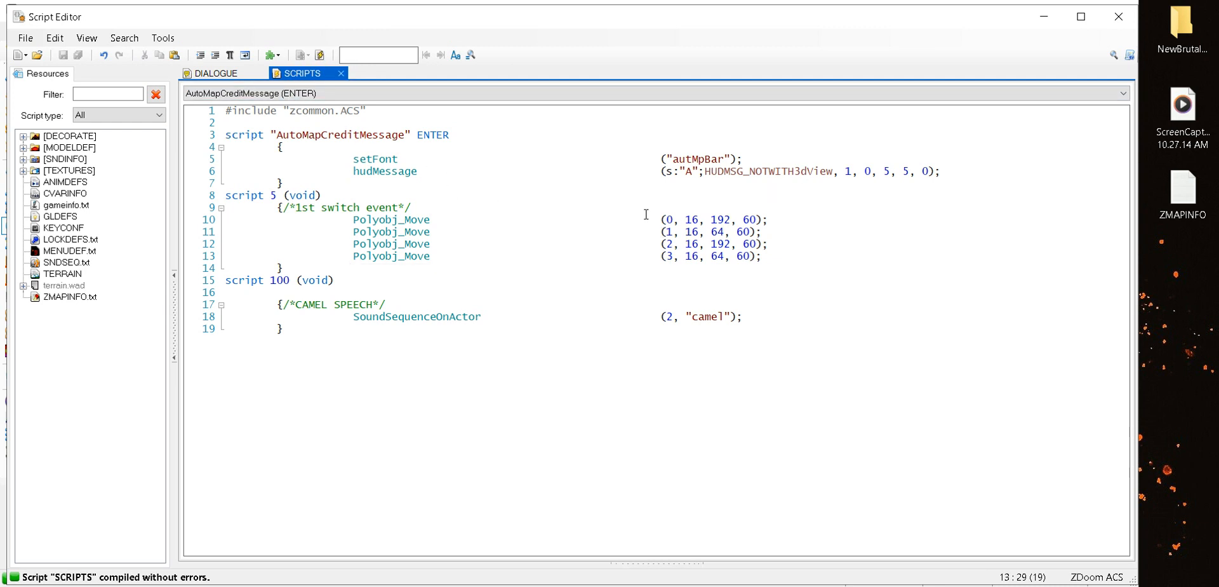
{"action": "left_click", "coordinate": [320, 54]}
{"action": "left_click", "coordinate": [1119, 17]}
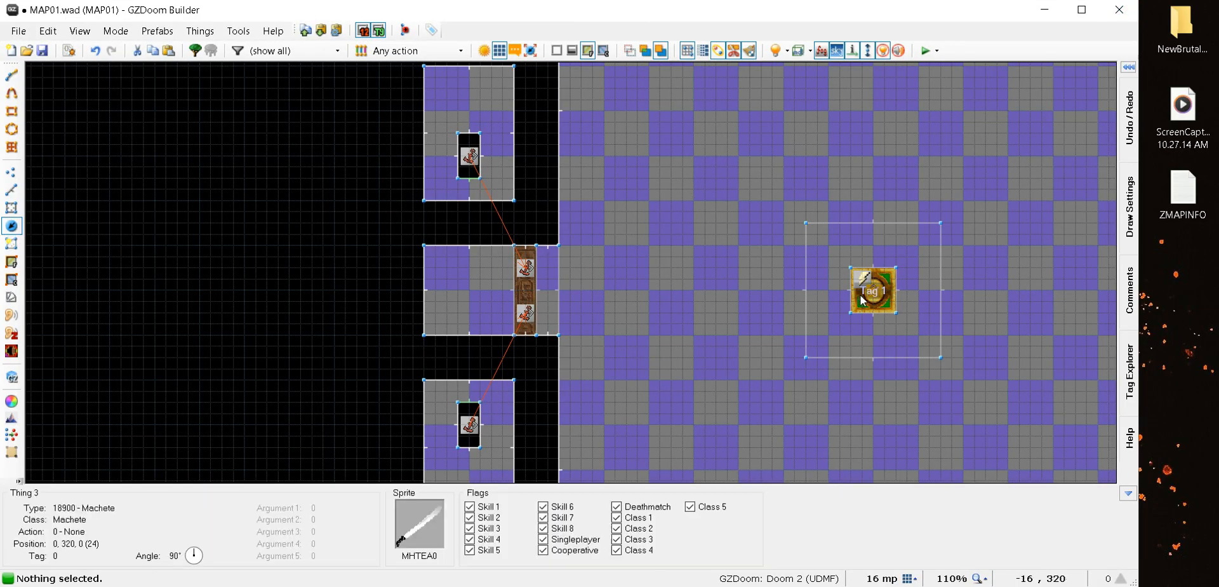
Reopen the scripts and add a Floor_LowerByValue call on a new line above the Polyobj_Move calls in script 5
{"action": "left_click", "coordinate": [69, 50]}
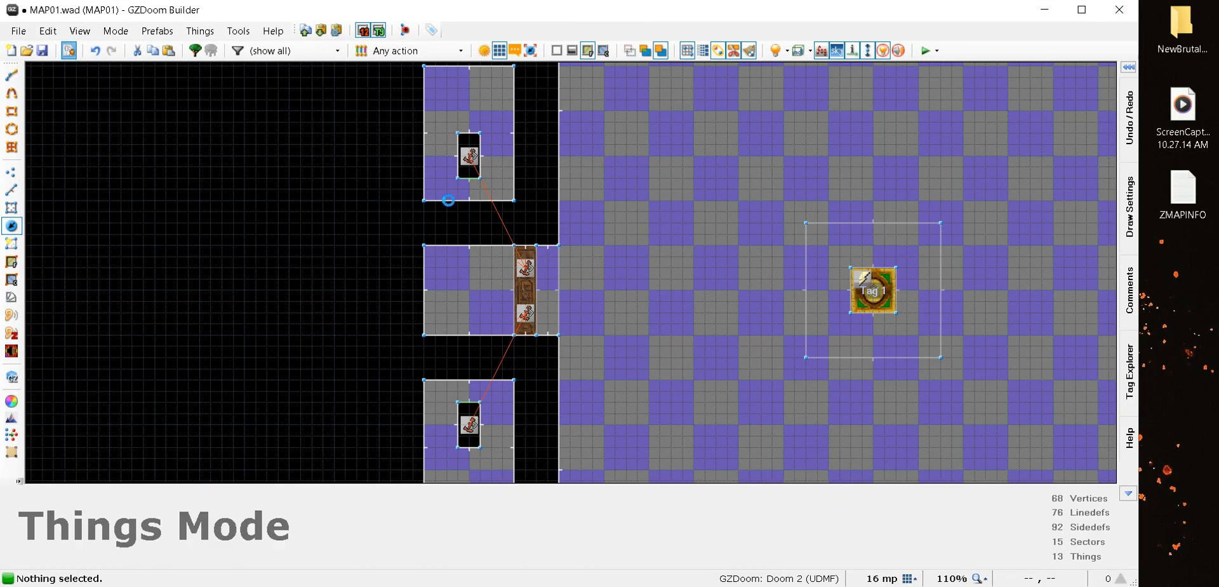
{"action": "left_click", "coordinate": [432, 204]}
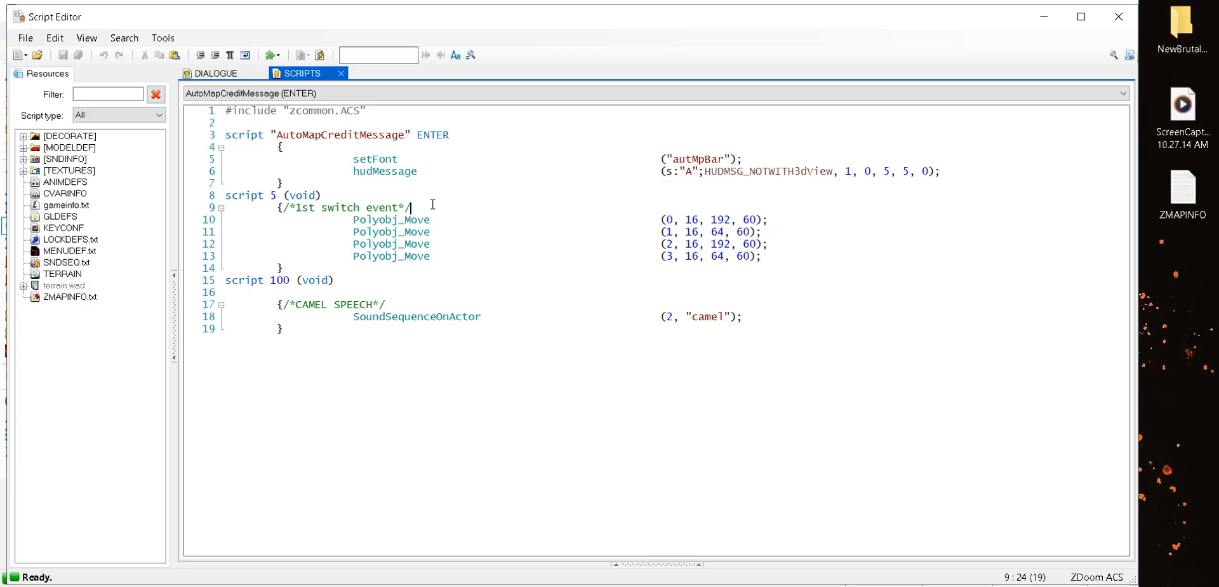
{"action": "key", "text": "Return"}
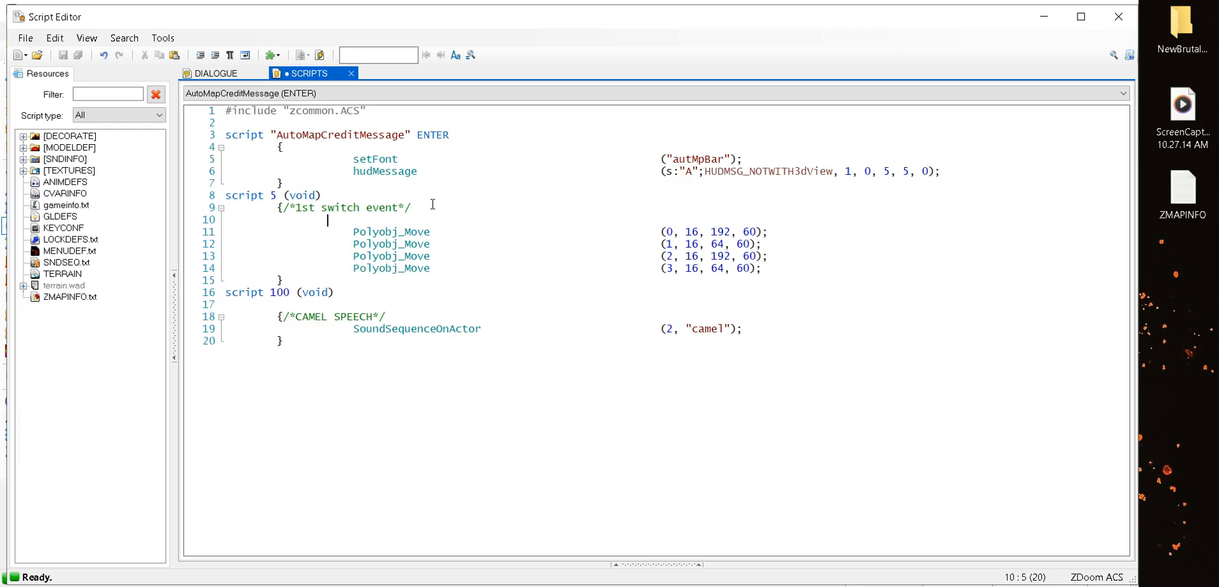
{"action": "type", "text": "floor"}
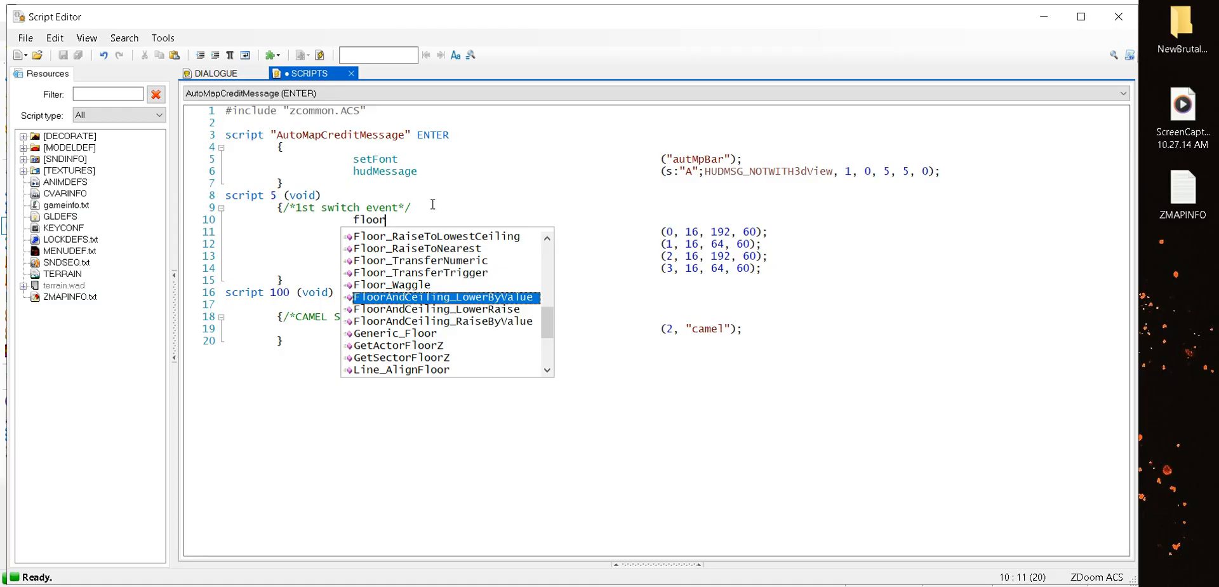
{"action": "type", "text": "_lower"}
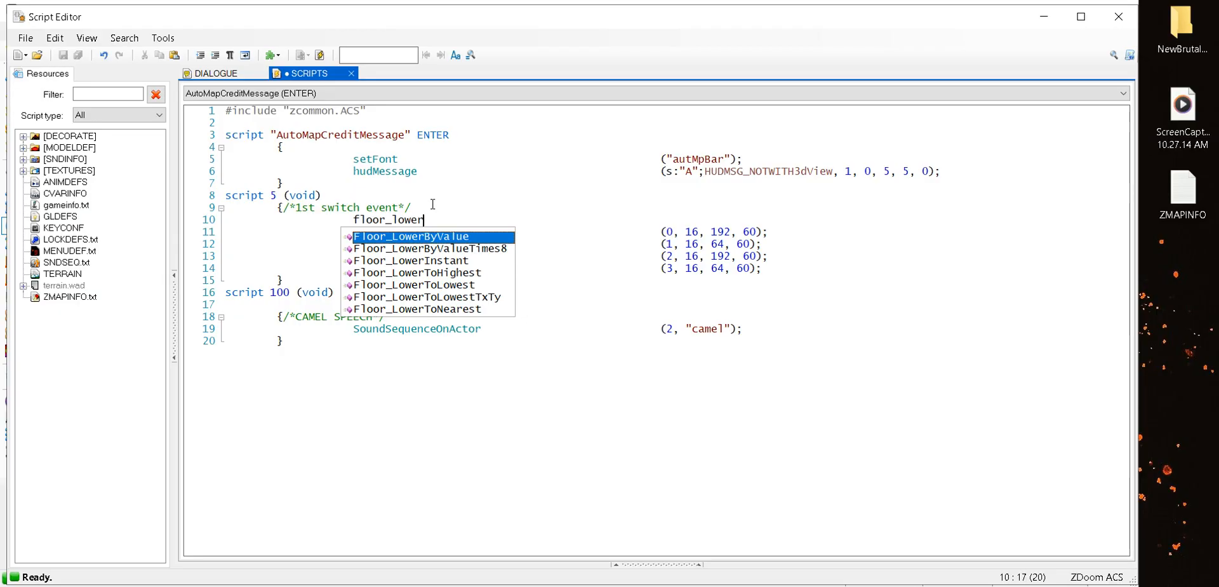
{"action": "key", "text": "Return"}
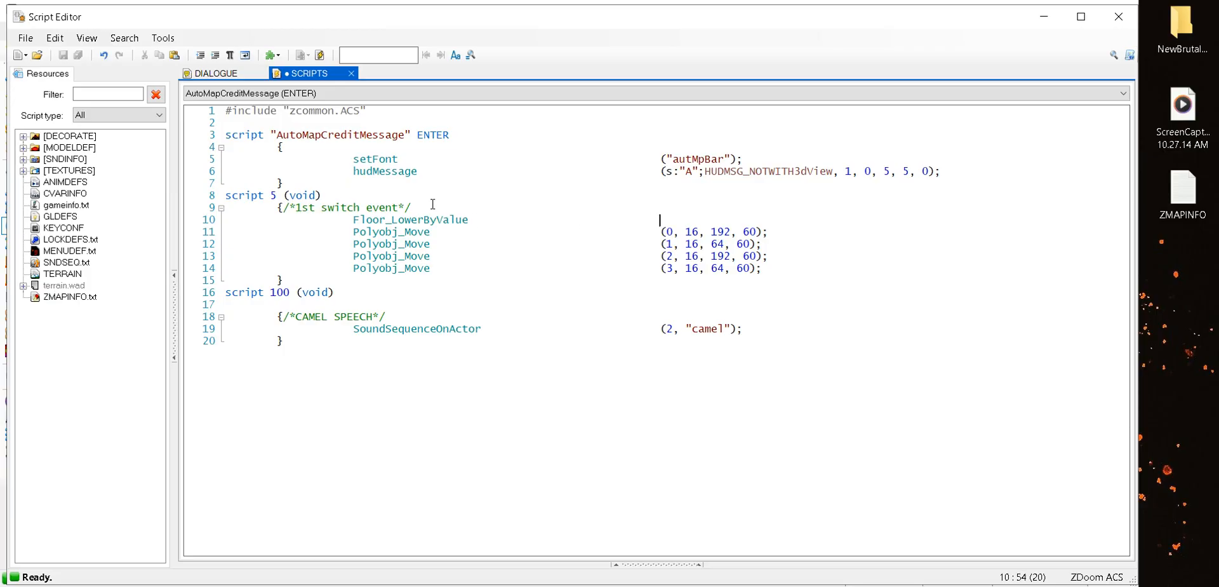
Complete the Floor_LowerByValue call with the arguments (1, 64, 8);, compile the script and close the script editor
{"action": "type", "text": "("}
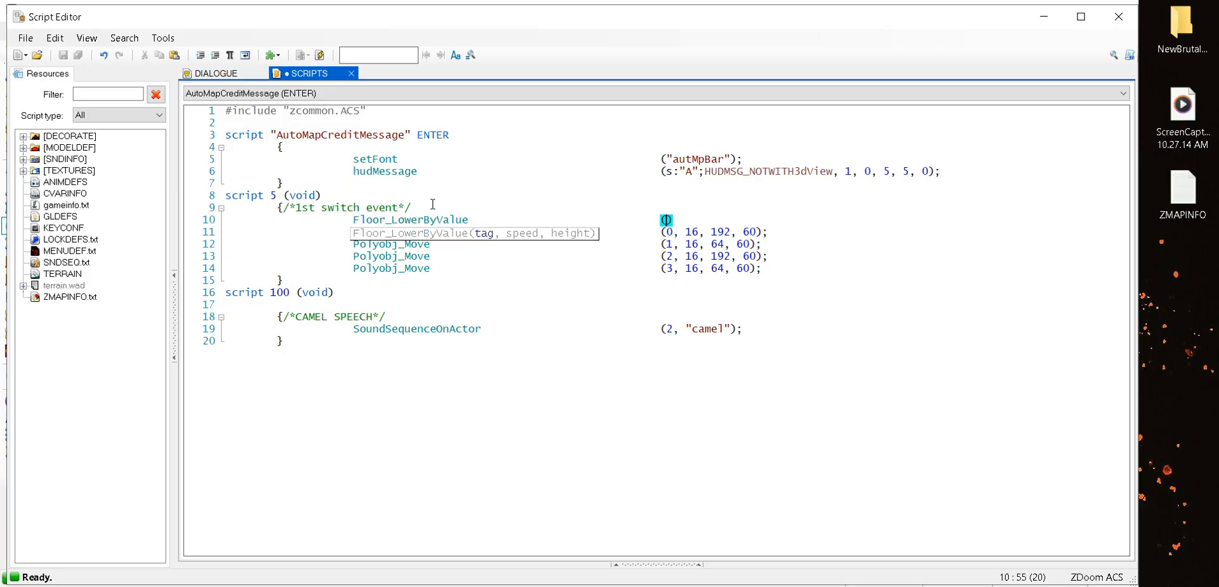
{"action": "type", "text": "1, 64"}
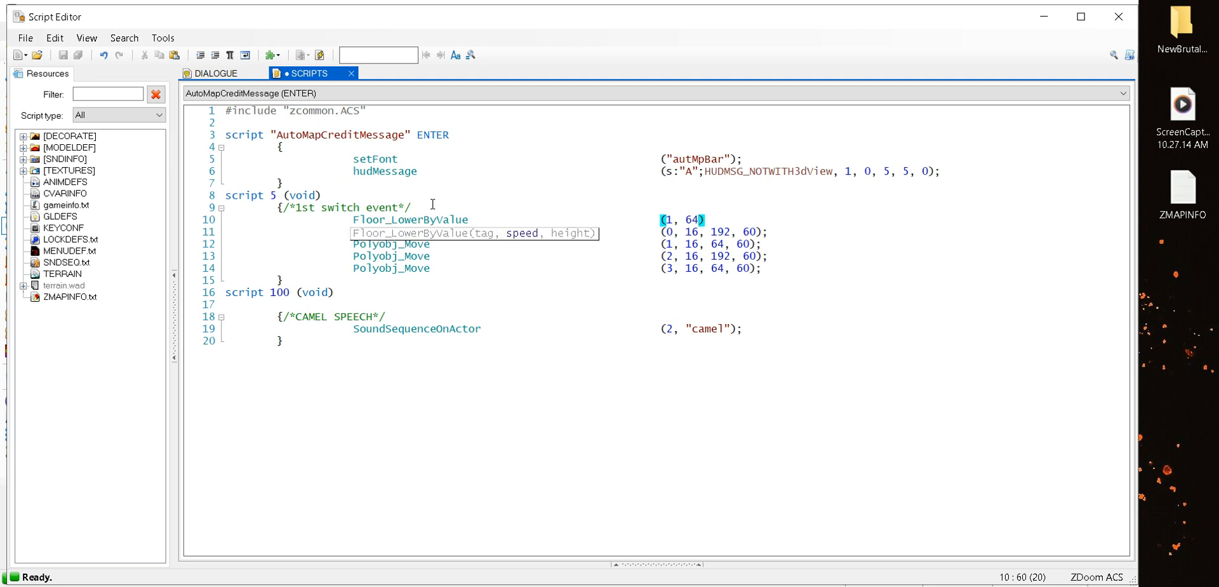
{"action": "type", "text": ", 8"}
{"action": "key", "text": "Right"}
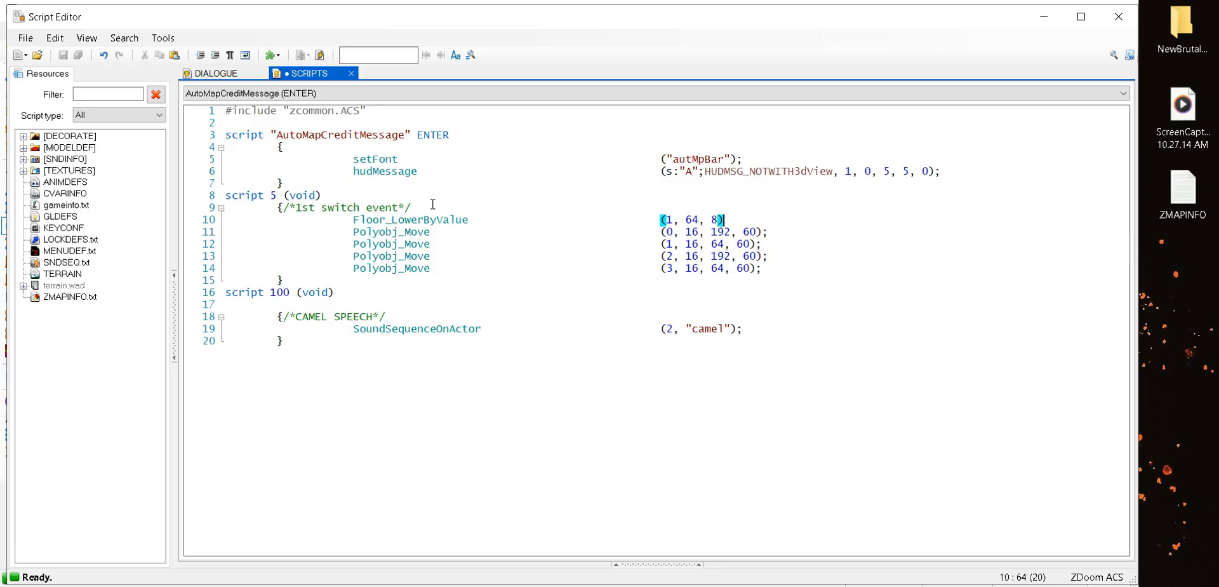
{"action": "type", "text": ";"}
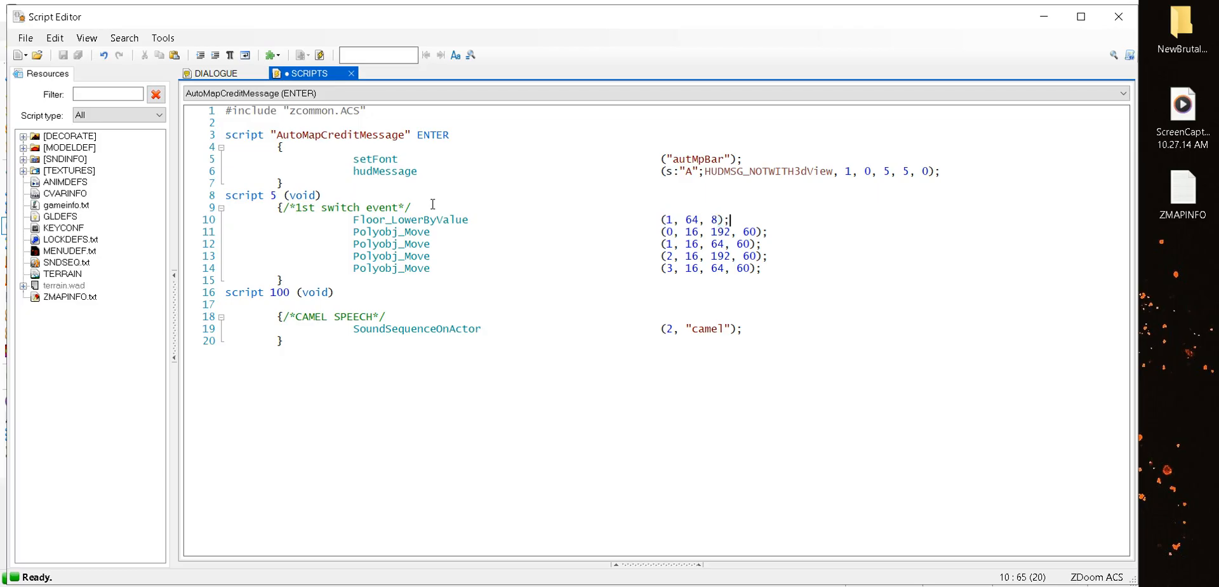
{"action": "left_click", "coordinate": [320, 56]}
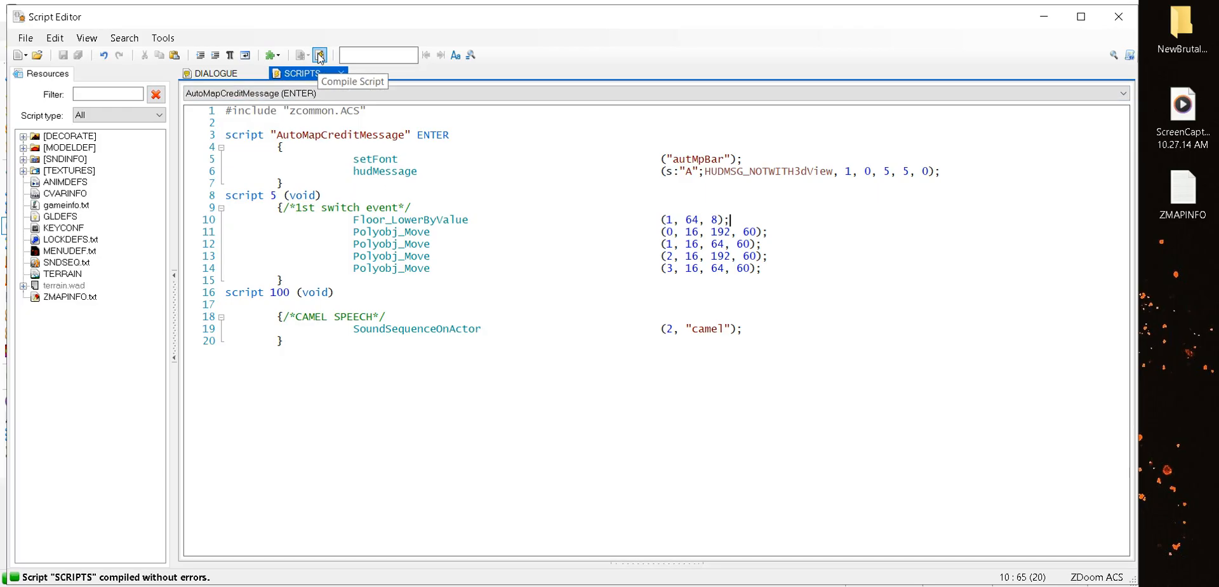
{"action": "left_click", "coordinate": [1117, 17]}
Assign the new tag 3 to the "Actor enters sector" thing on the machete pedestal
{"action": "scroll", "coordinate": [884, 282], "scroll_direction": "up", "scroll_amount": 6}
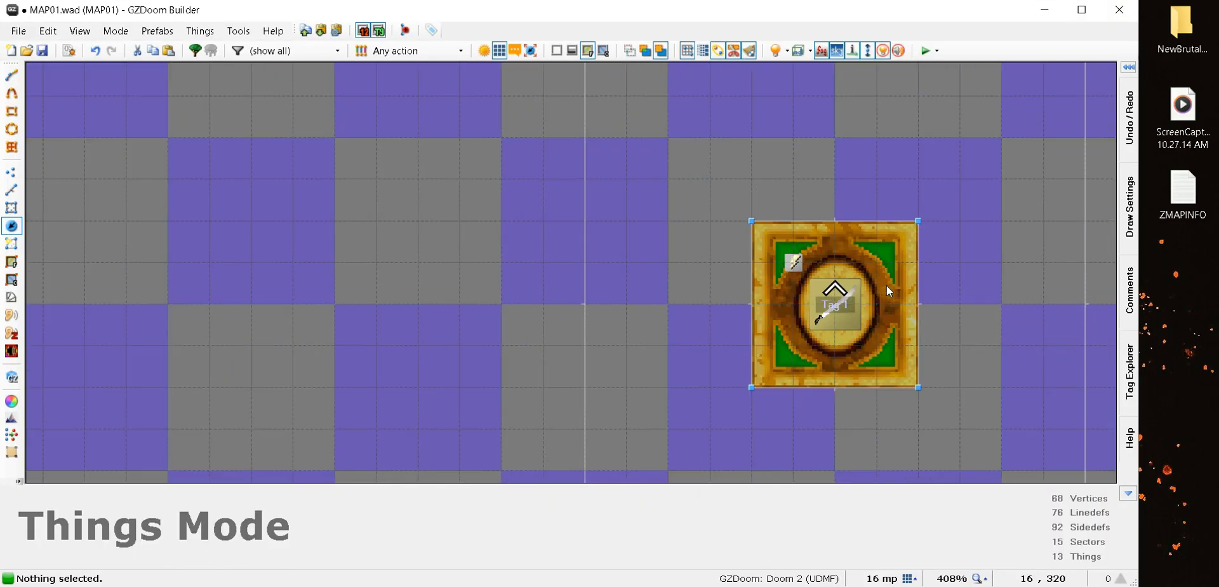
{"action": "double_click", "coordinate": [795, 264]}
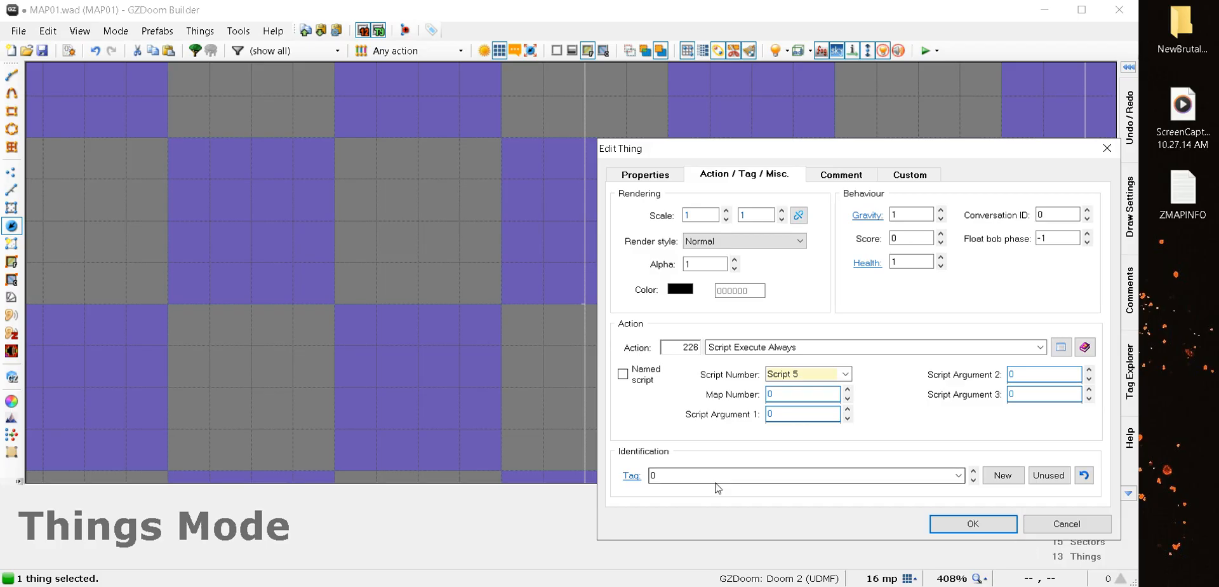
{"action": "left_click", "coordinate": [1003, 475]}
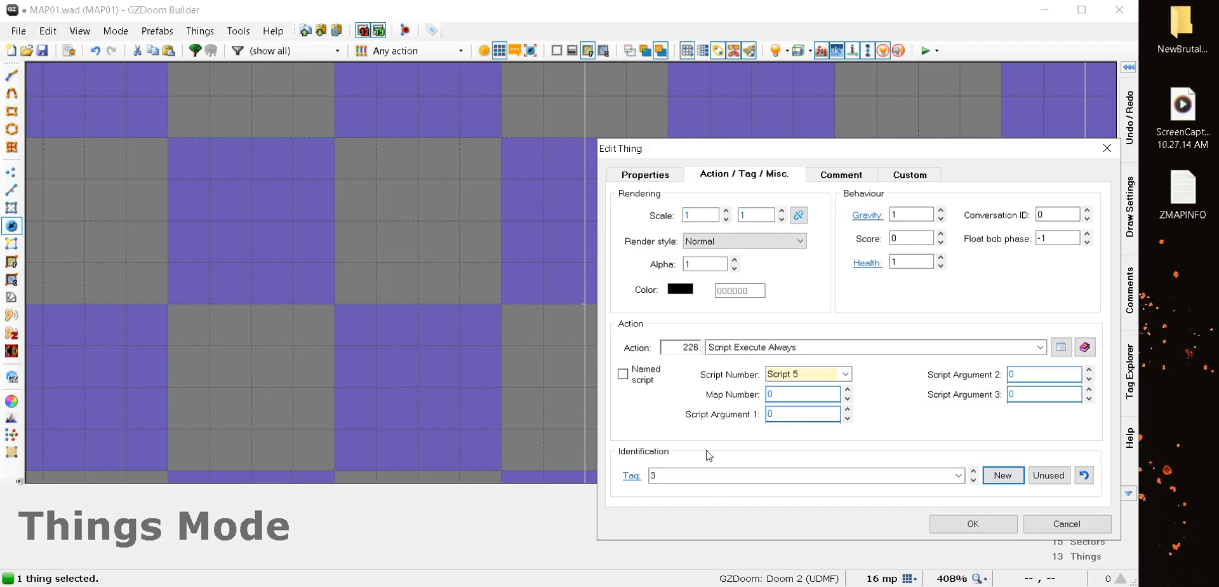
{"action": "left_click", "coordinate": [978, 524]}
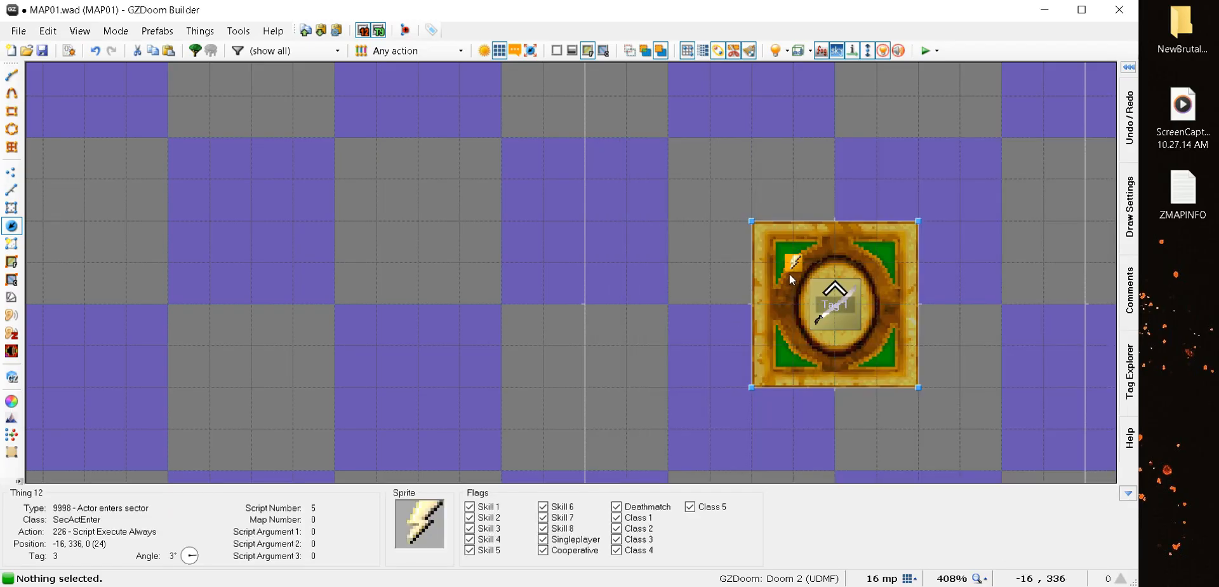
{"action": "left_click", "coordinate": [11, 226]}
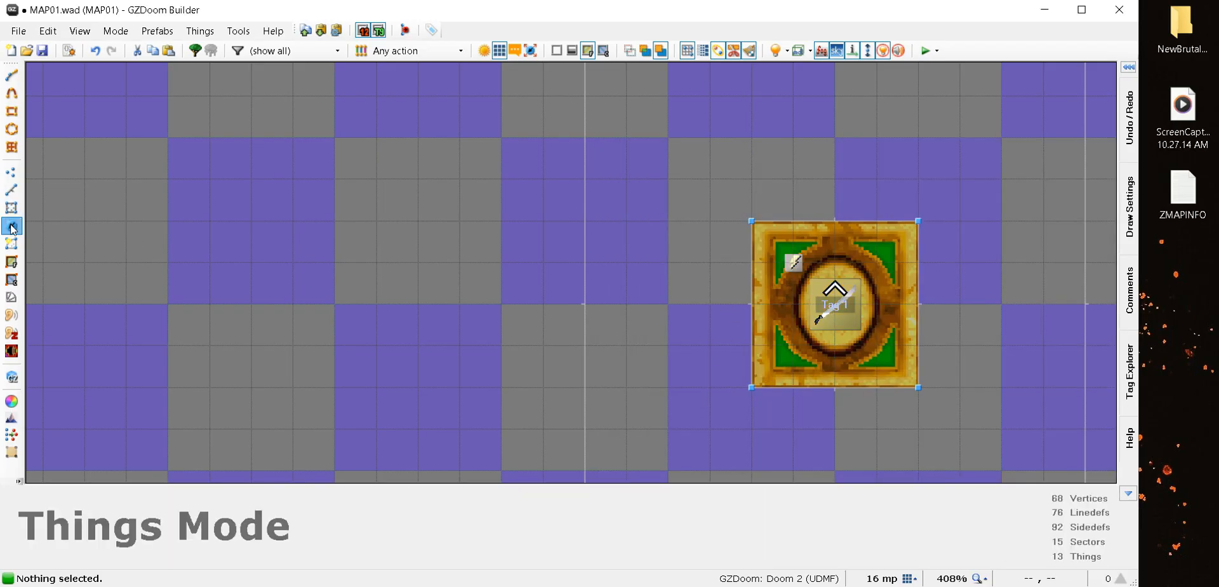
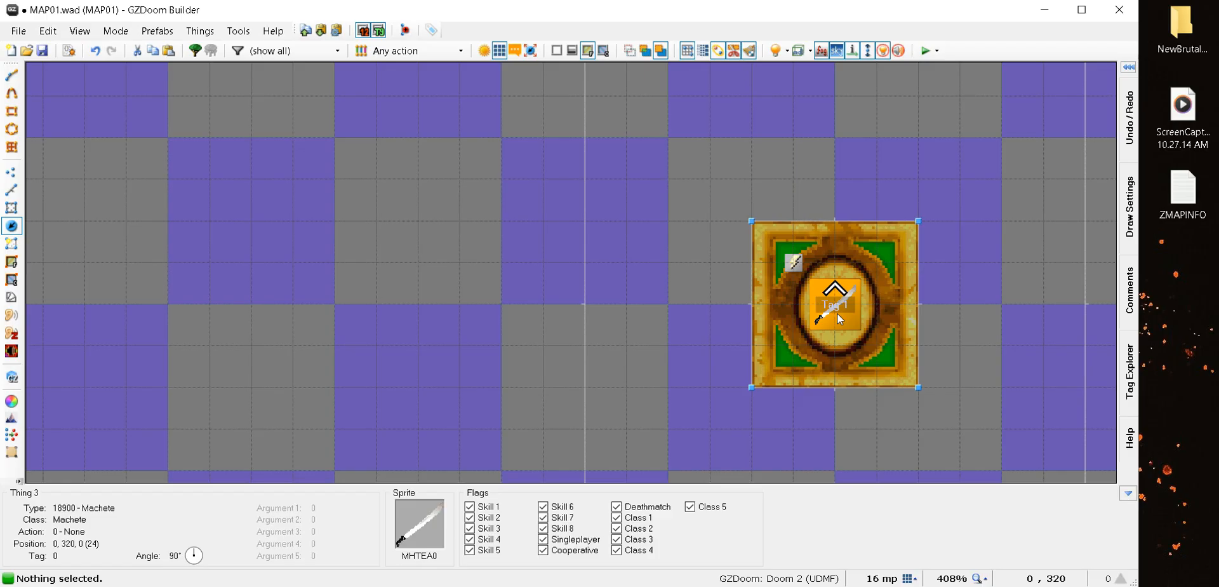
Give the machete on the pedestal the Remove Thing action with thing tag 3
{"action": "double_click", "coordinate": [839, 317]}
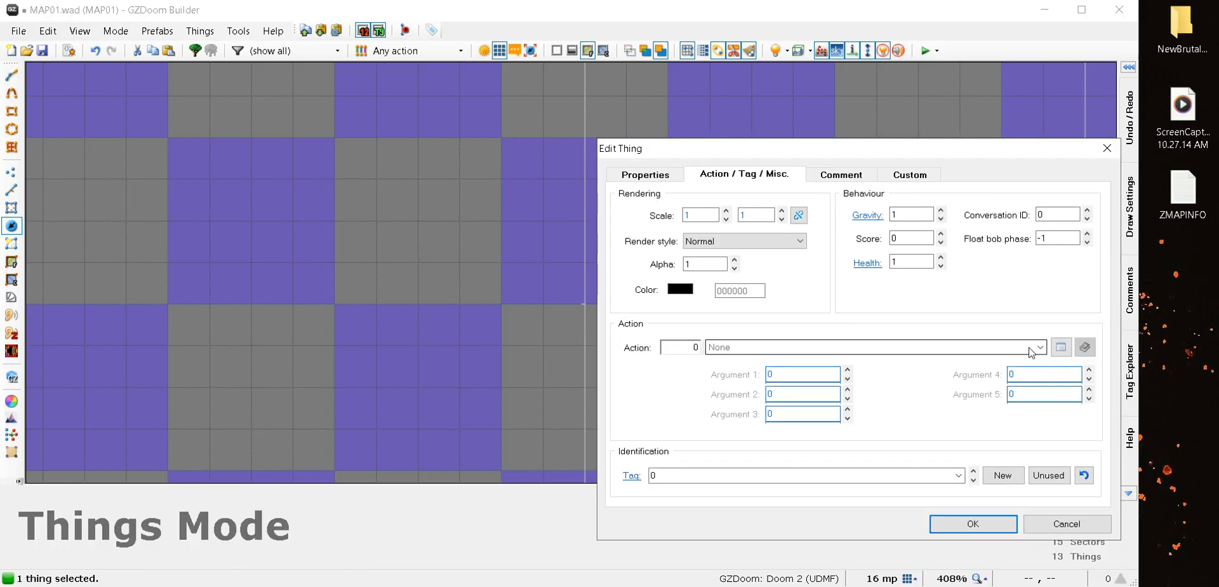
{"action": "left_click", "coordinate": [1061, 346]}
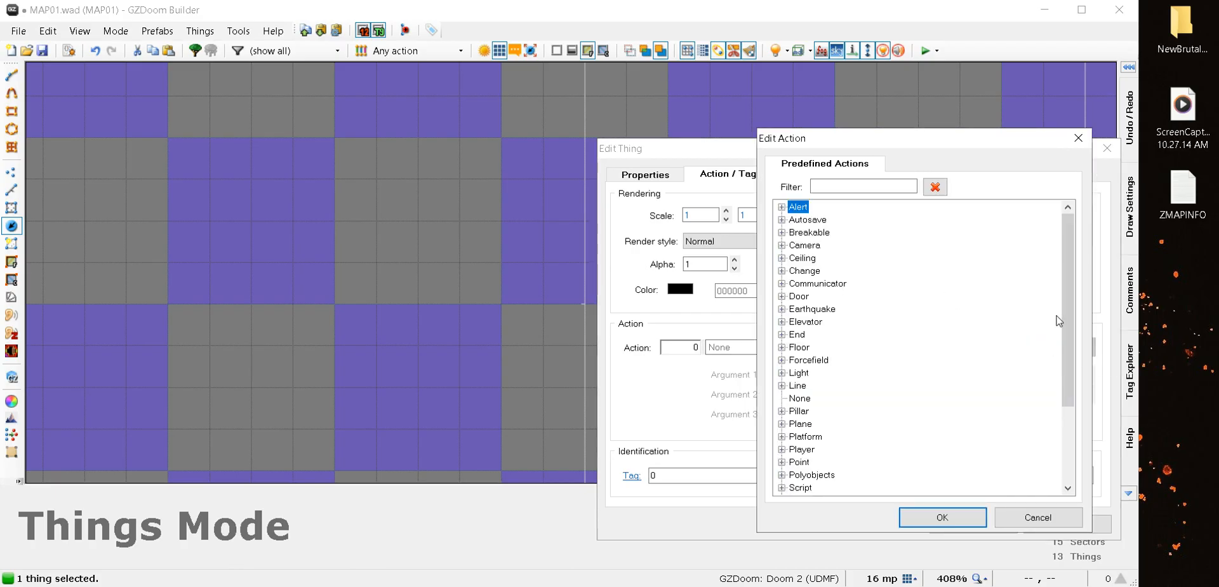
{"action": "scroll", "coordinate": [1058, 321], "scroll_direction": "down", "scroll_amount": 3}
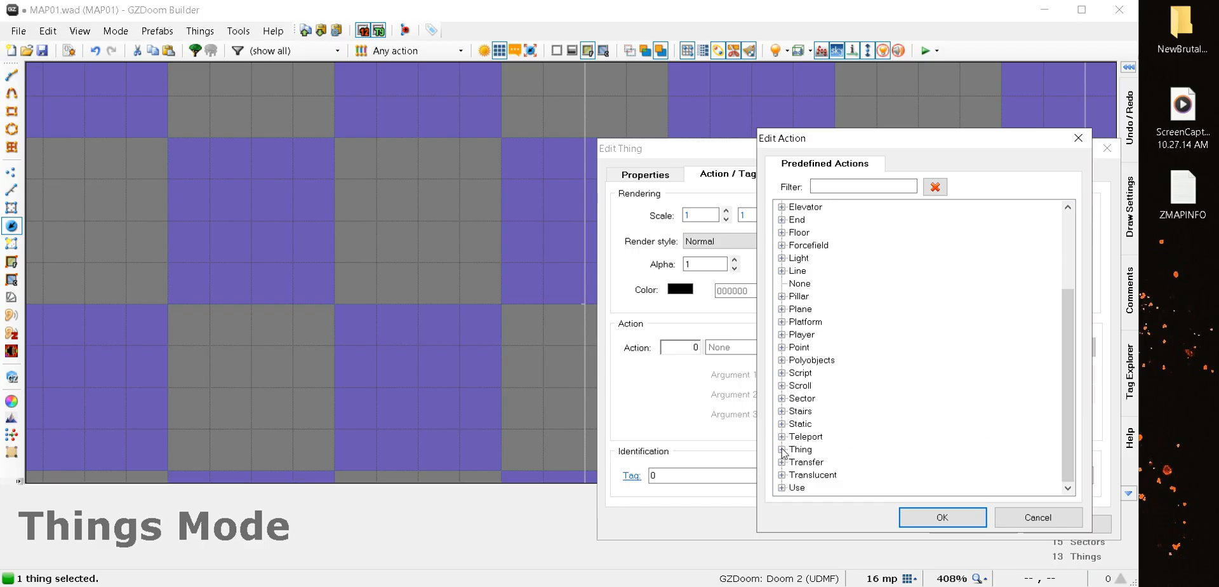
{"action": "left_click", "coordinate": [782, 449]}
{"action": "left_click_drag", "start_coordinate": [921, 138], "coordinate": [736, 50]}
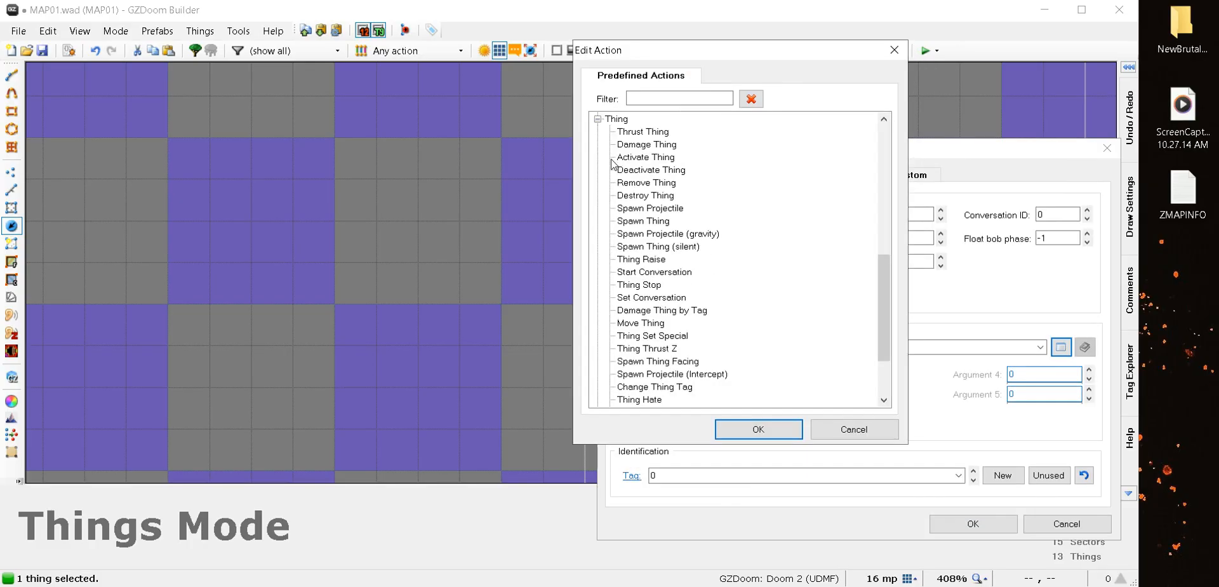
{"action": "left_click", "coordinate": [641, 183]}
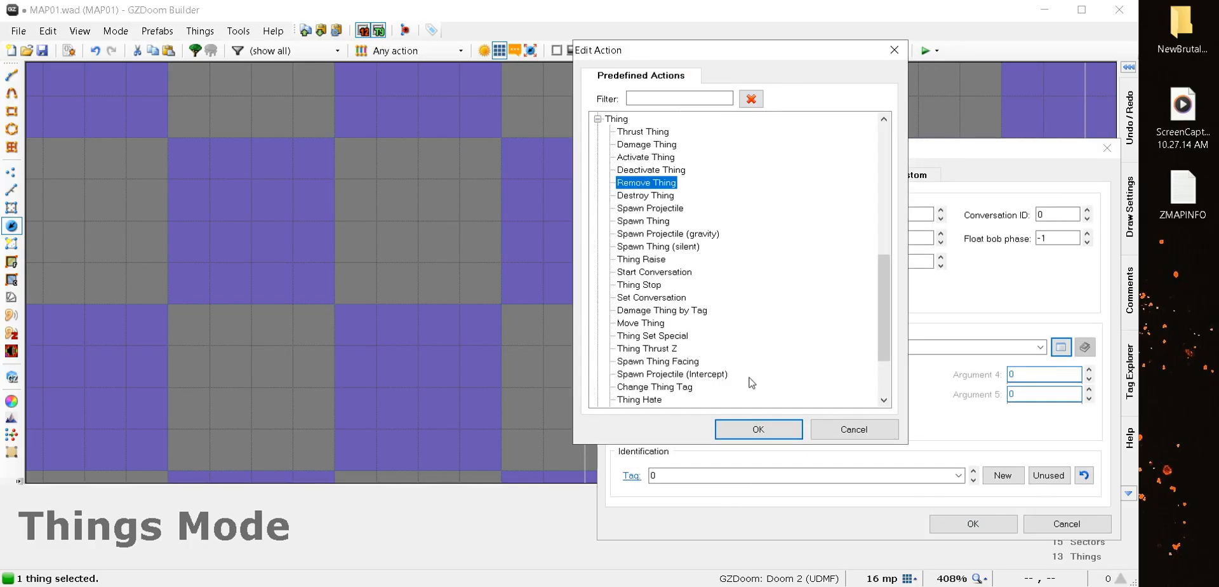
{"action": "left_click", "coordinate": [758, 429]}
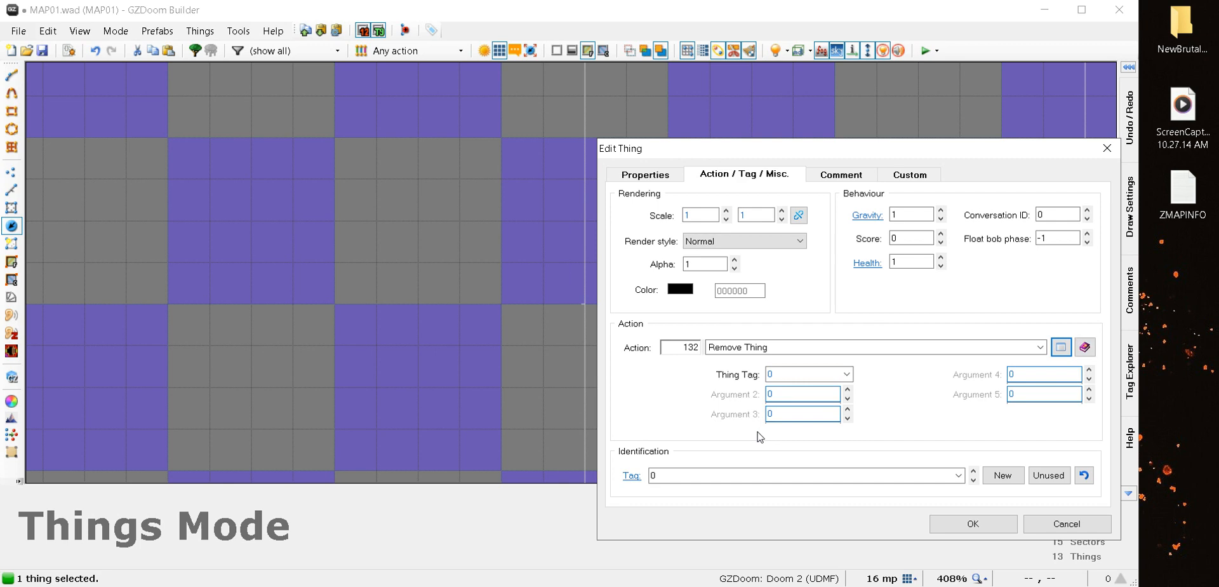
{"action": "left_click", "coordinate": [793, 374]}
{"action": "type", "text": "3"}
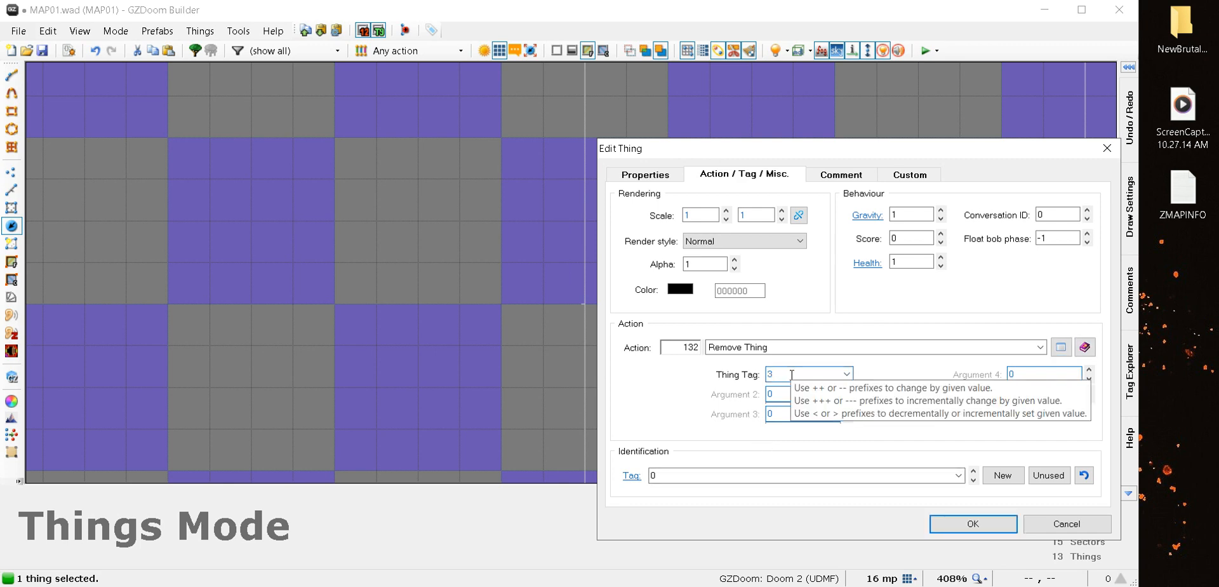
{"action": "left_click", "coordinate": [972, 524]}
Examine the link between the machete and the pedestal's trigger thing, and the polyobject doors on both sides of the main room
{"action": "scroll", "coordinate": [781, 226], "scroll_direction": "up", "scroll_amount": 5}
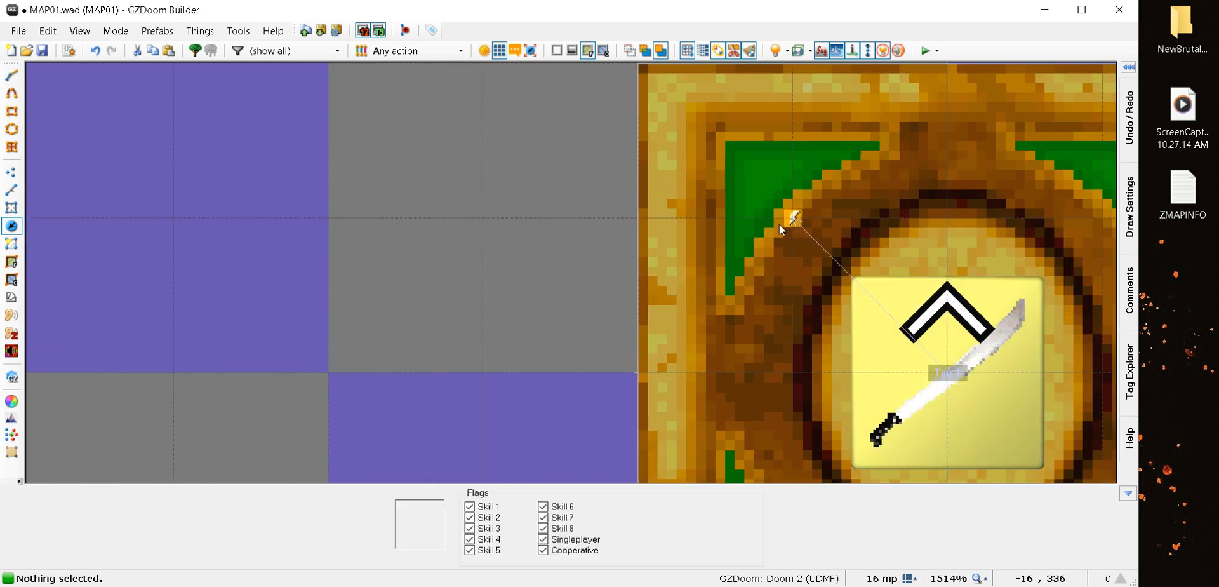
{"action": "scroll", "coordinate": [786, 221], "scroll_direction": "down", "scroll_amount": 2}
{"action": "scroll", "coordinate": [897, 352], "scroll_direction": "down", "scroll_amount": 4}
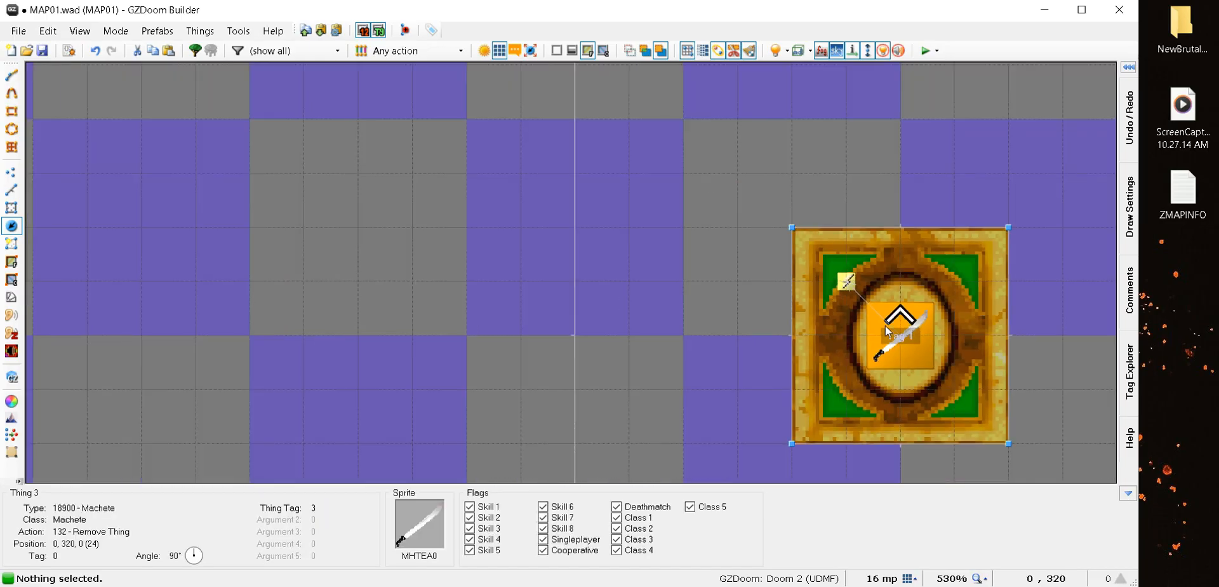
{"action": "scroll", "coordinate": [885, 325], "scroll_direction": "up", "scroll_amount": 6}
{"action": "scroll", "coordinate": [889, 317], "scroll_direction": "down", "scroll_amount": 6}
{"action": "scroll", "coordinate": [863, 305], "scroll_direction": "down", "scroll_amount": 6}
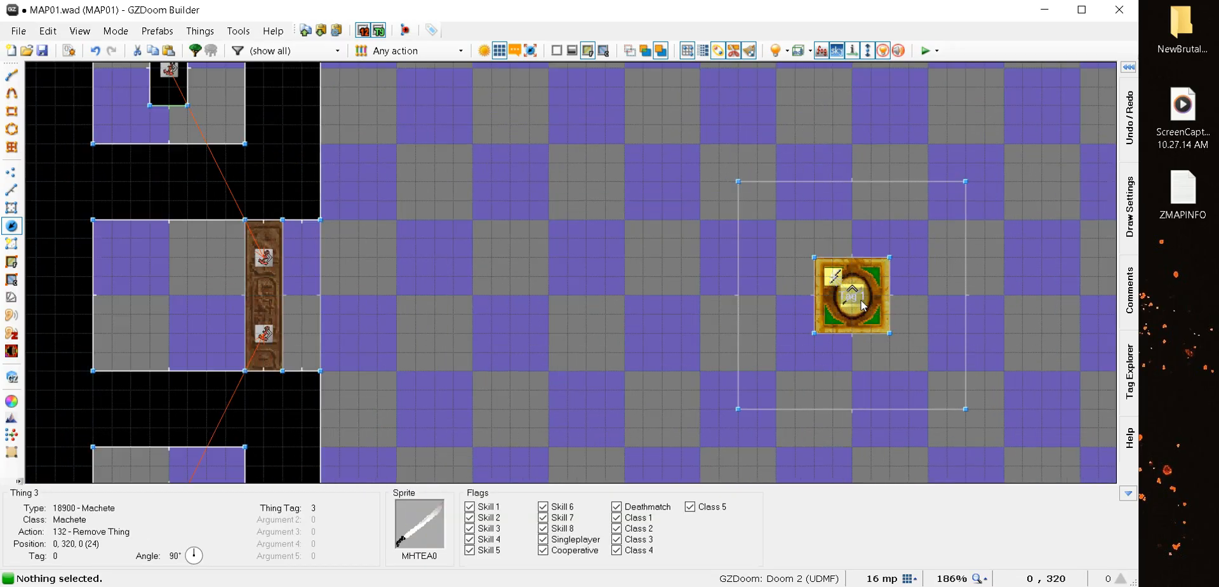
{"action": "scroll", "coordinate": [860, 303], "scroll_direction": "up", "scroll_amount": 6}
{"action": "scroll", "coordinate": [786, 231], "scroll_direction": "down", "scroll_amount": 6}
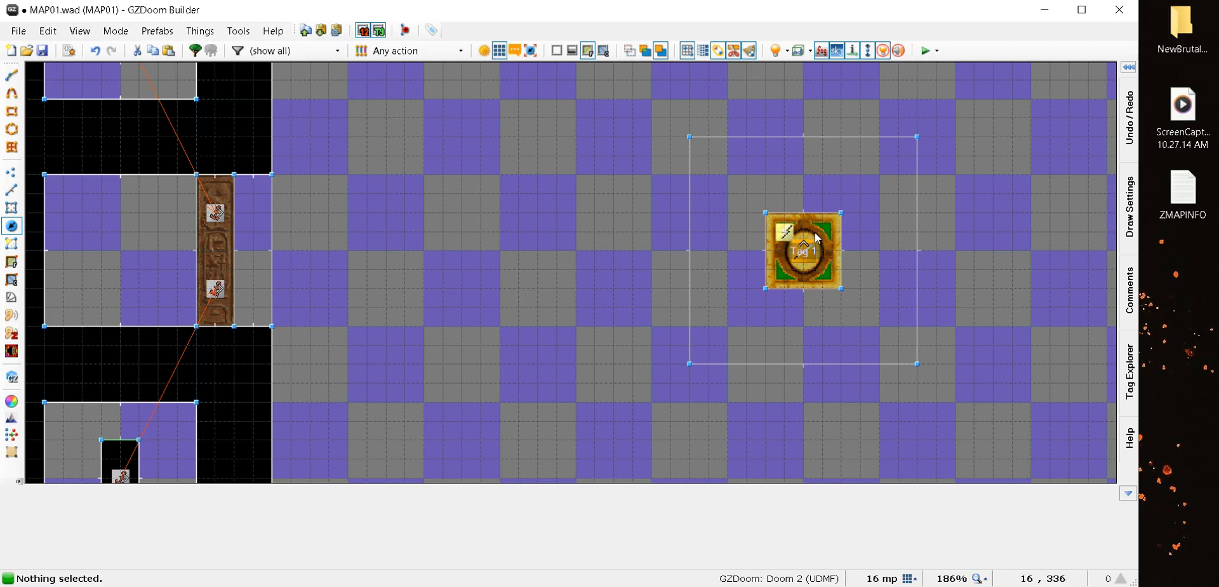
{"action": "scroll", "coordinate": [811, 239], "scroll_direction": "up", "scroll_amount": 4}
{"action": "scroll", "coordinate": [800, 252], "scroll_direction": "down", "scroll_amount": 2}
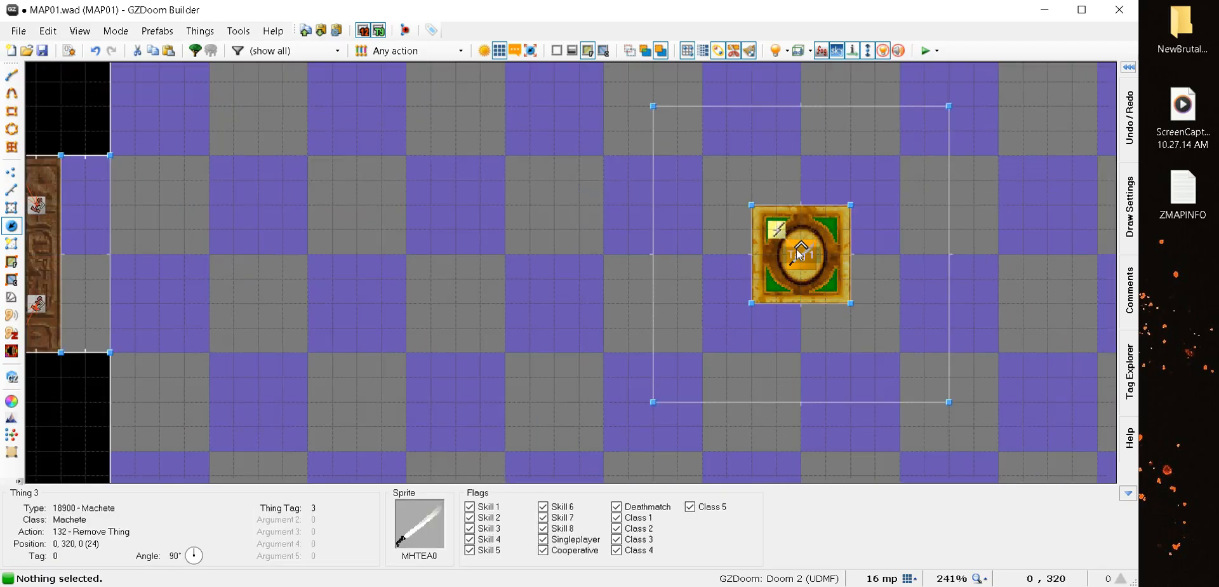
{"action": "scroll", "coordinate": [648, 247], "scroll_direction": "down", "scroll_amount": 6}
{"action": "scroll", "coordinate": [517, 238], "scroll_direction": "up", "scroll_amount": 4}
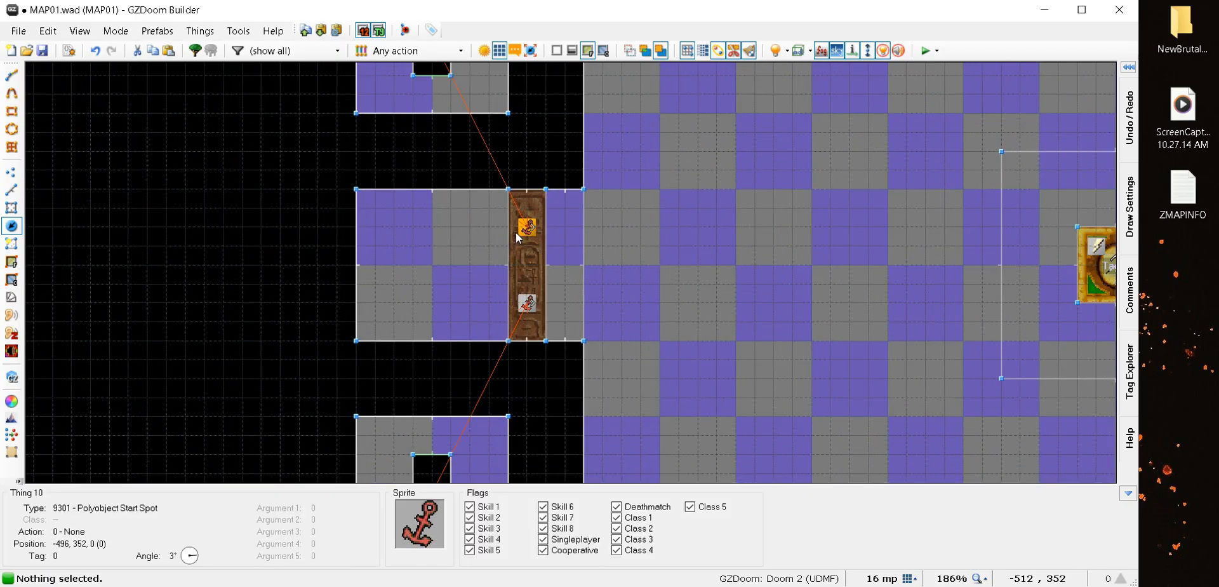
{"action": "scroll", "coordinate": [635, 247], "scroll_direction": "down", "scroll_amount": 8}
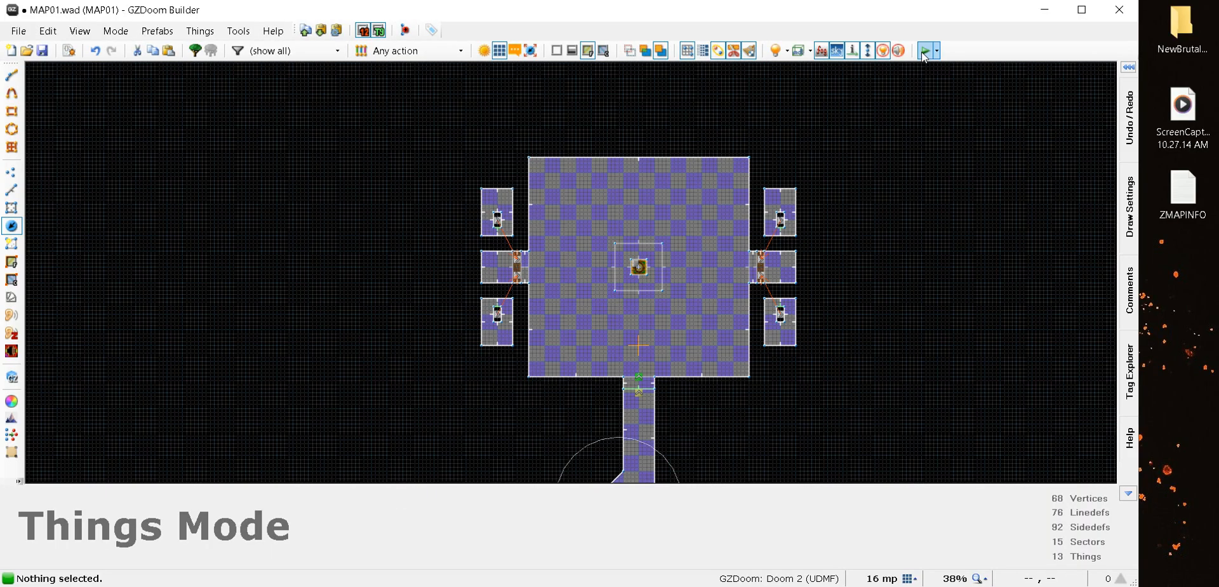
{"action": "scroll", "coordinate": [834, 264], "scroll_direction": "up", "scroll_amount": 1}
{"action": "scroll", "coordinate": [592, 261], "scroll_direction": "up", "scroll_amount": 4}
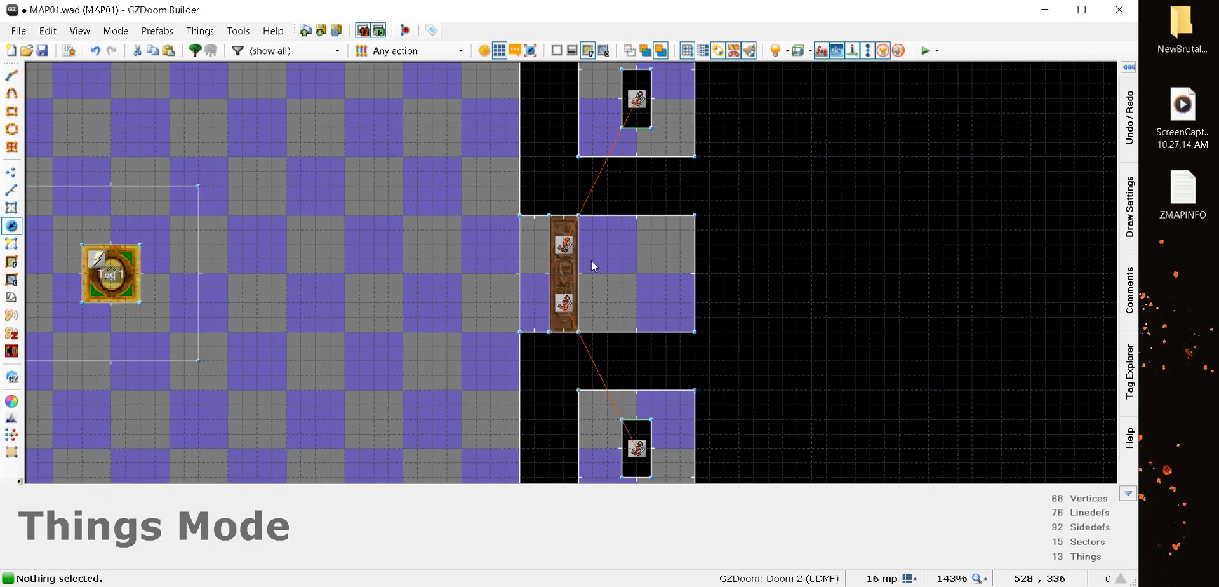
{"action": "scroll", "coordinate": [587, 262], "scroll_direction": "down", "scroll_amount": 4}
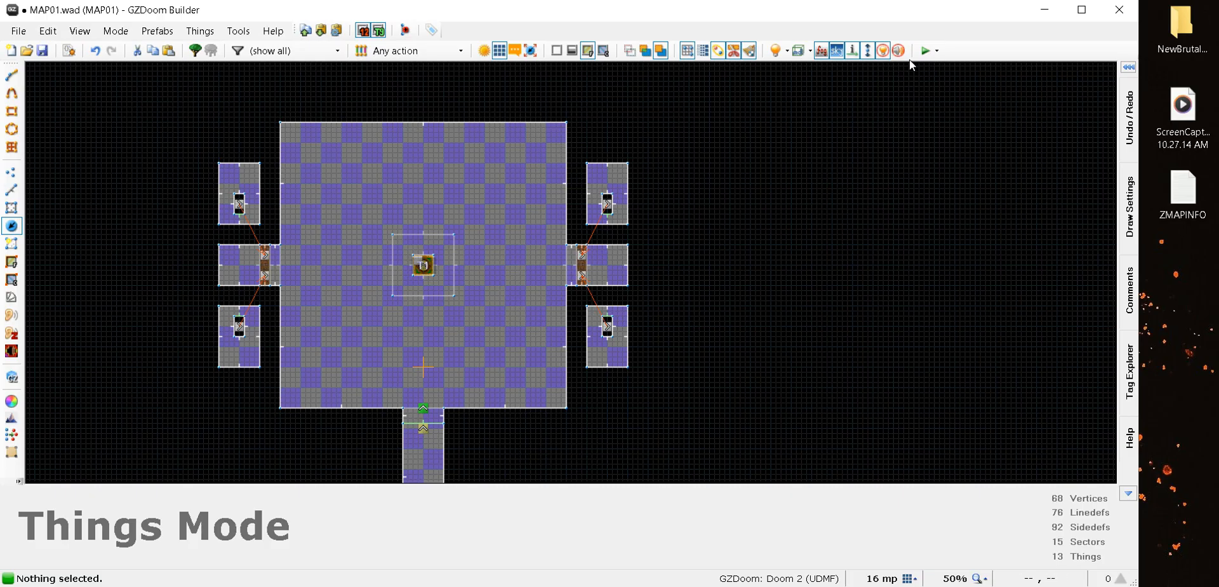
Test the map in GZDoom by walking to the pedestal and collecting the machete, and quit the game
{"action": "left_click", "coordinate": [924, 52]}
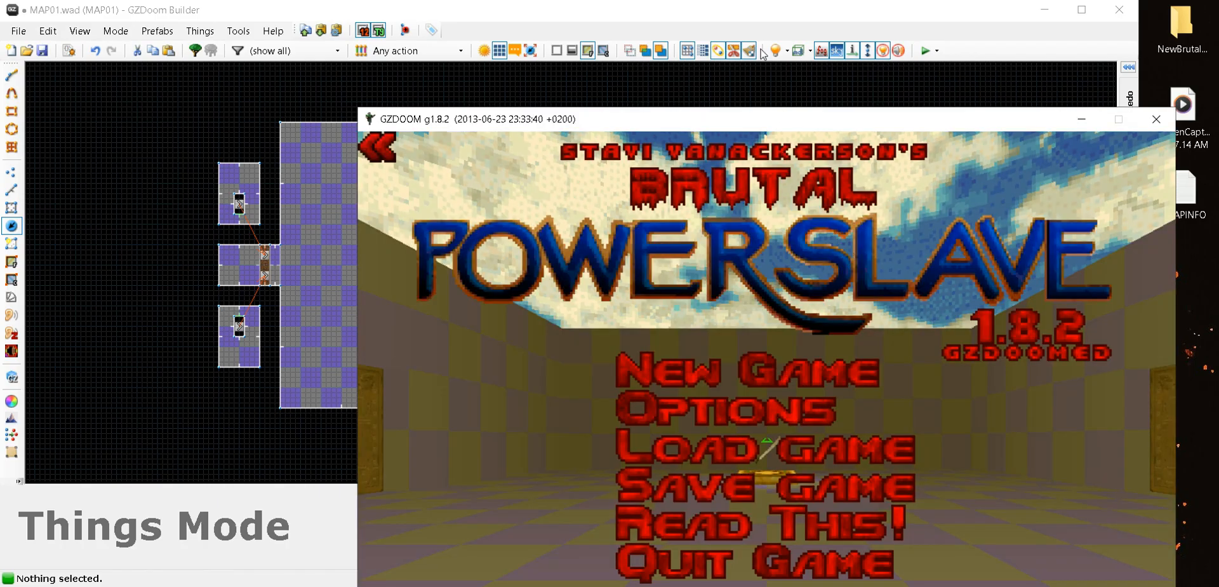
{"action": "left_click_drag", "start_coordinate": [757, 124], "coordinate": [628, 16]}
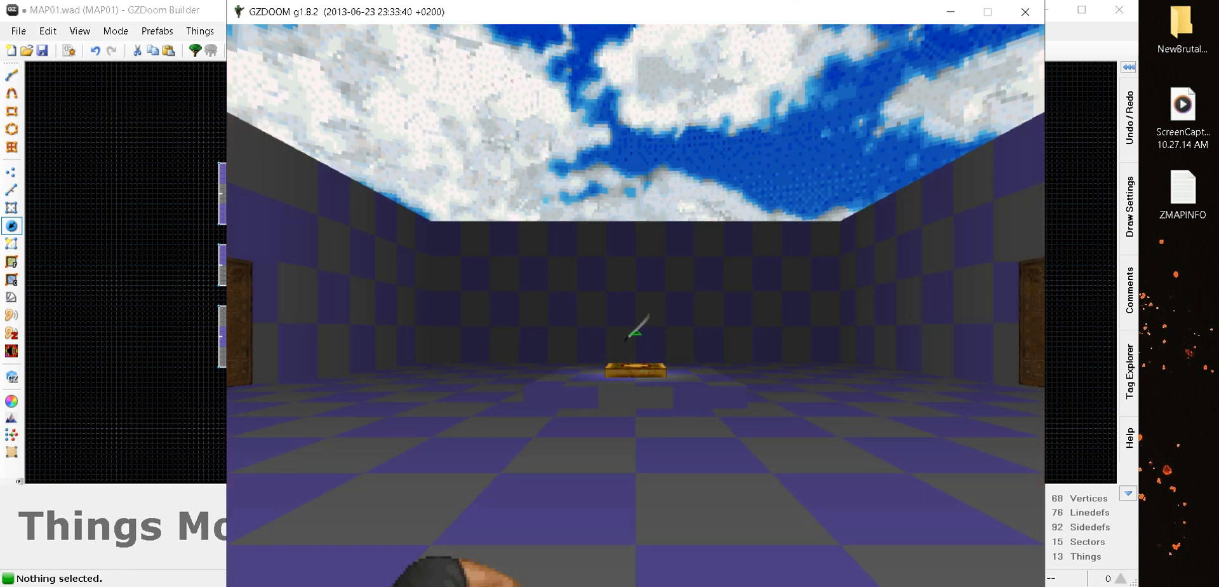
{"action": "key", "text": "w"}
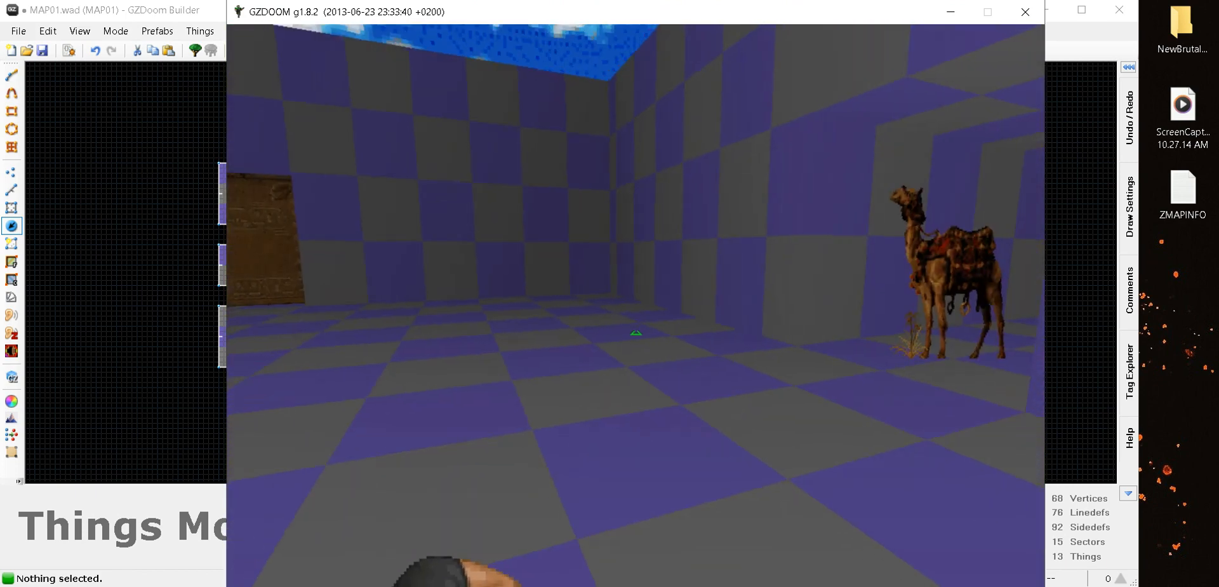
{"action": "key", "text": "w"}
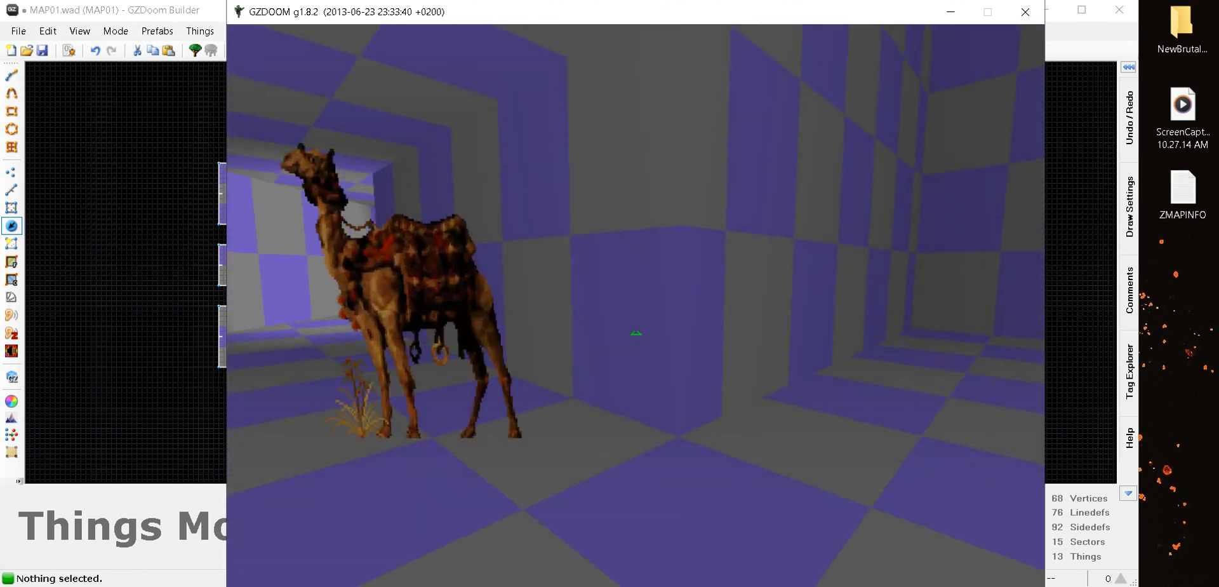
{"action": "key", "text": "w"}
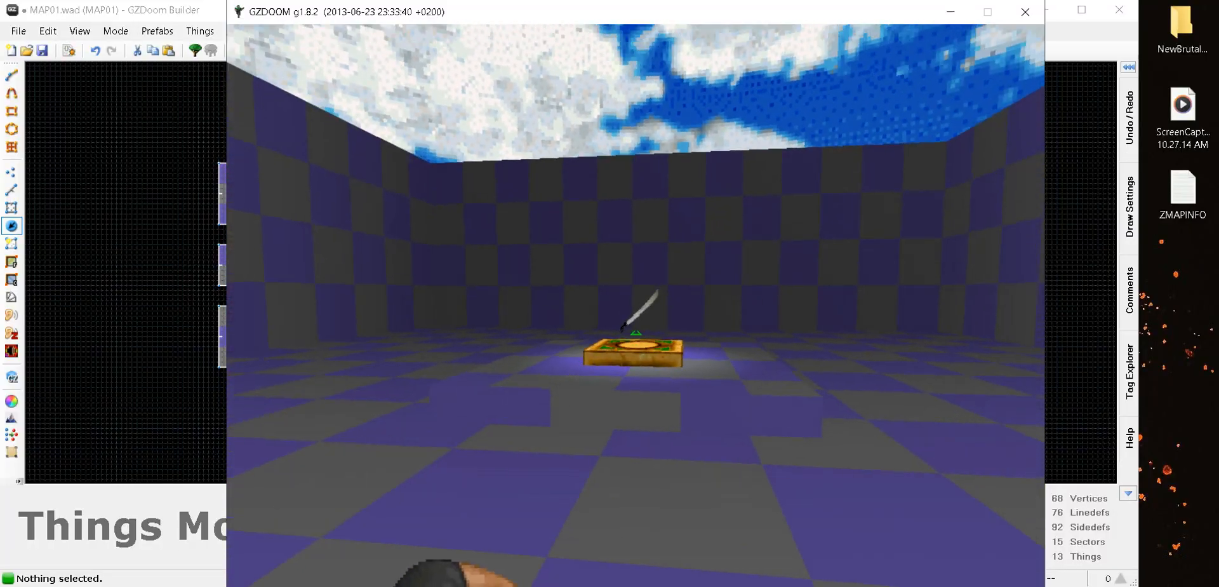
{"action": "key", "text": "w"}
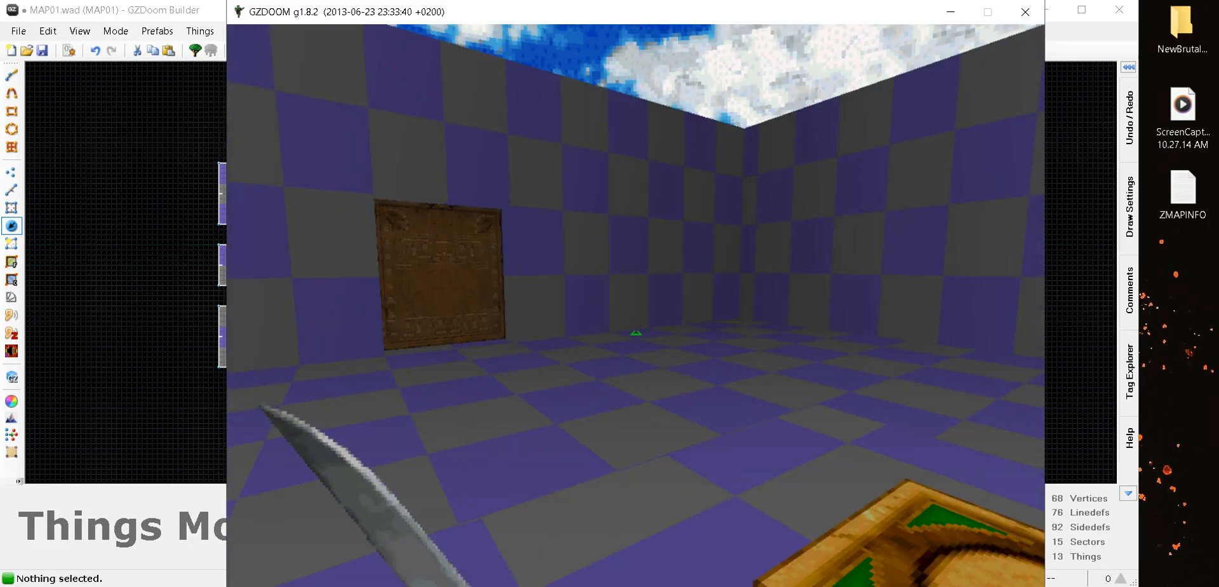
{"action": "key", "text": "w"}
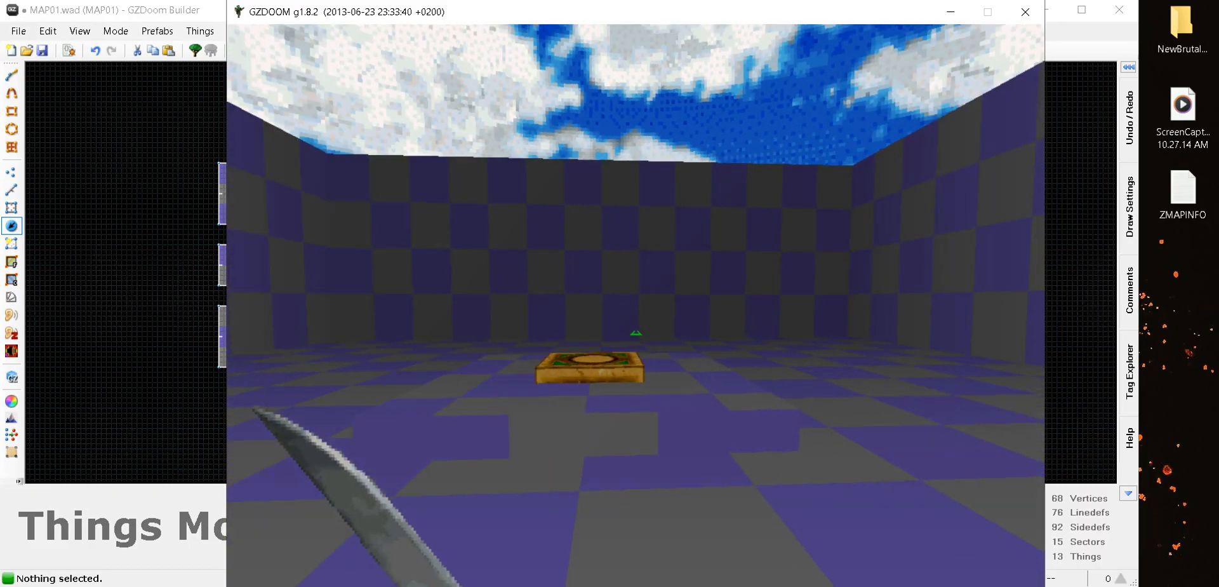
{"action": "key", "text": "Escape"}
{"action": "key", "text": "Down"}
{"action": "key", "text": "Down"}
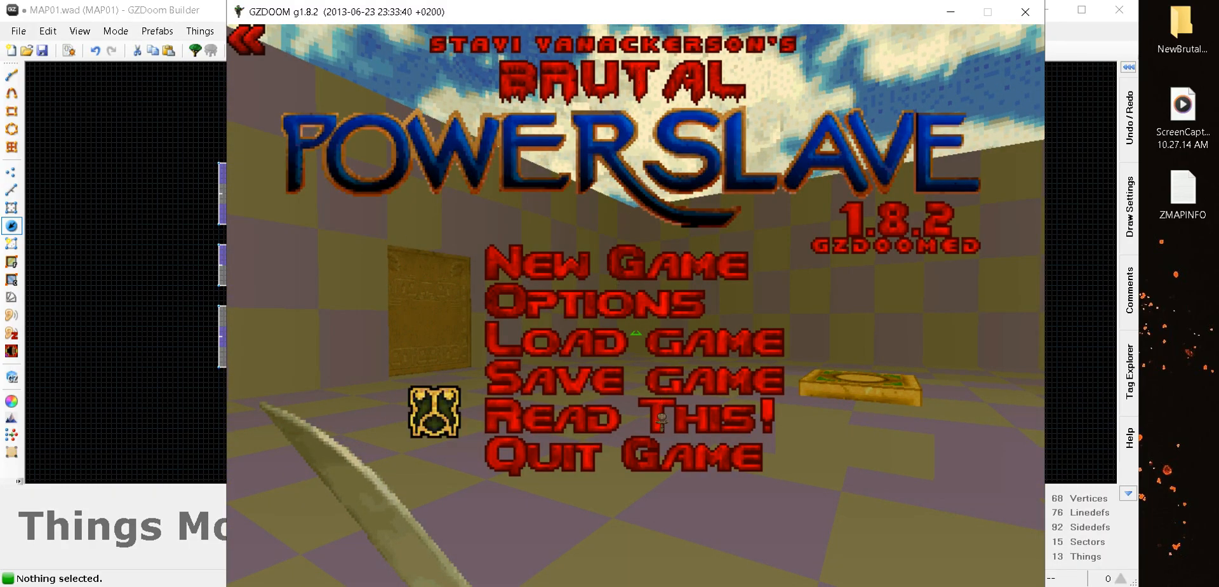
{"action": "key", "text": "Return"}
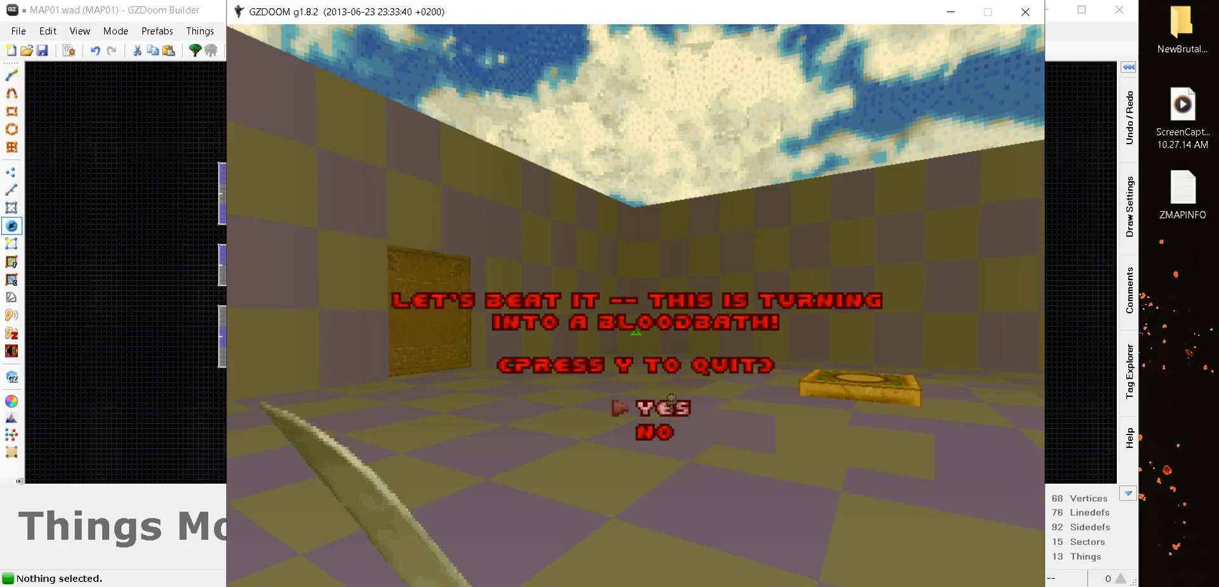
{"action": "left_click", "coordinate": [660, 391]}
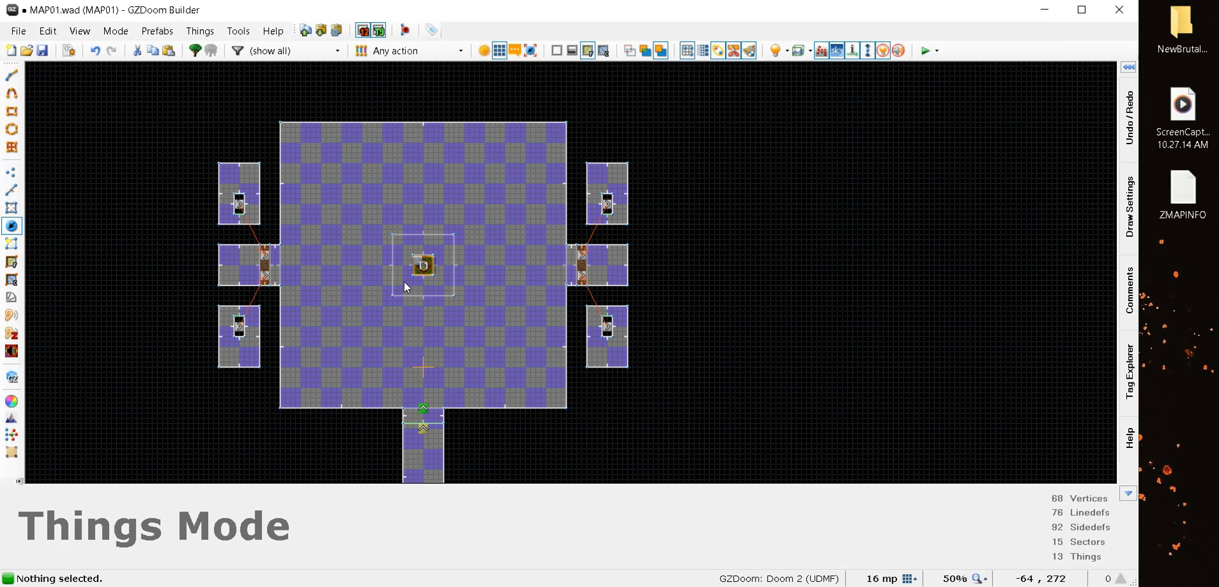
Check the action and tag settings of the "Actor enters sector" thing on the pedestal and close its properties
{"action": "scroll", "coordinate": [404, 280], "scroll_direction": "up", "scroll_amount": 5}
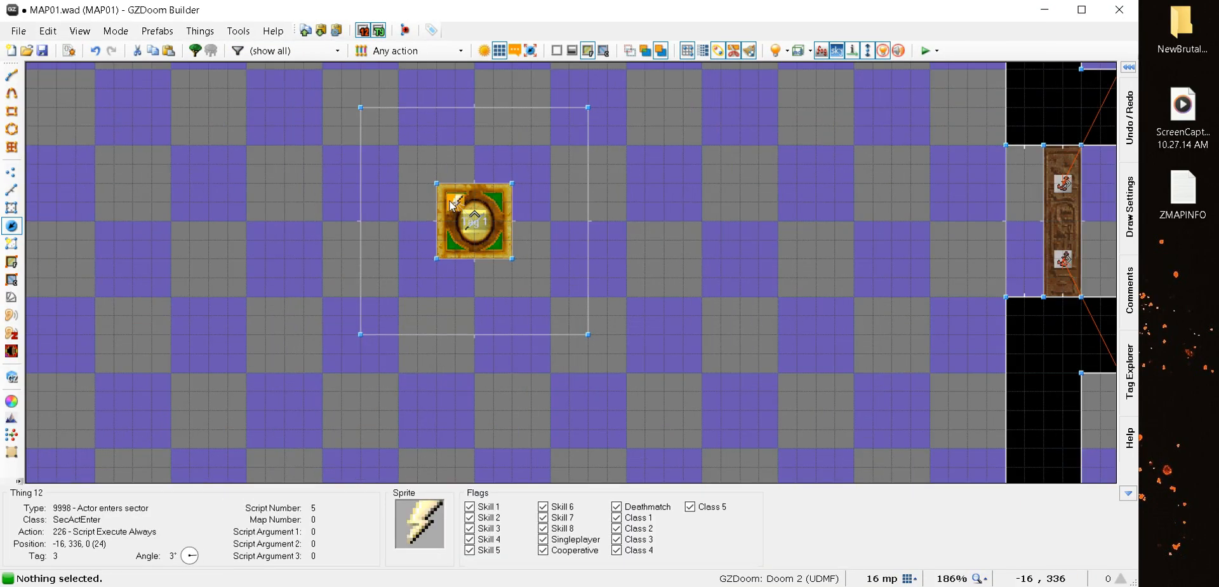
{"action": "right_click", "coordinate": [449, 205]}
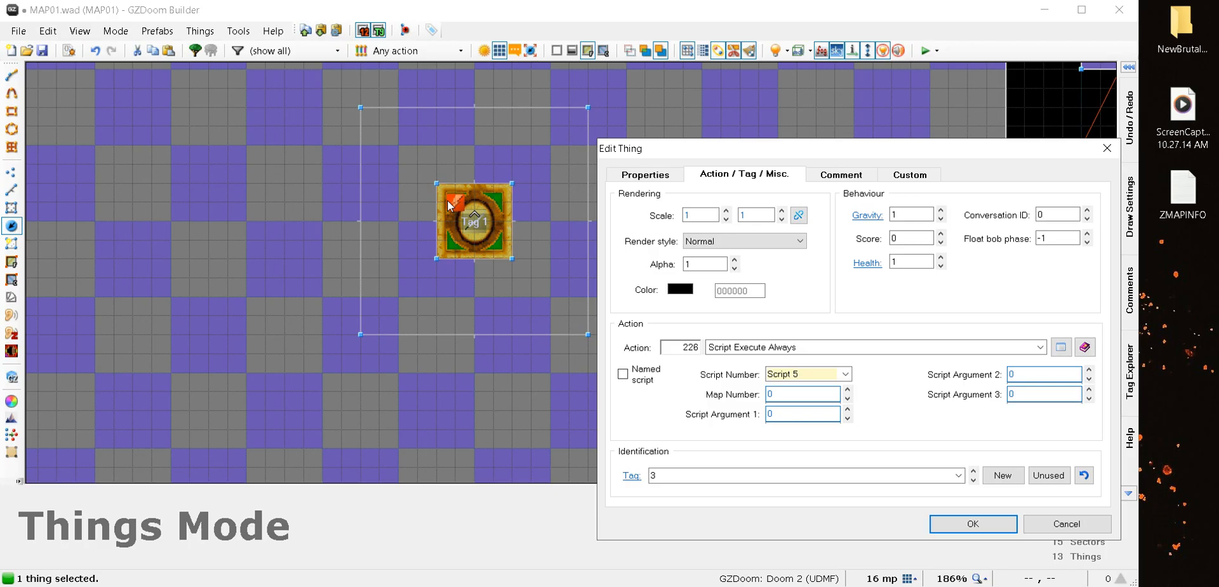
{"action": "left_click", "coordinate": [973, 523]}
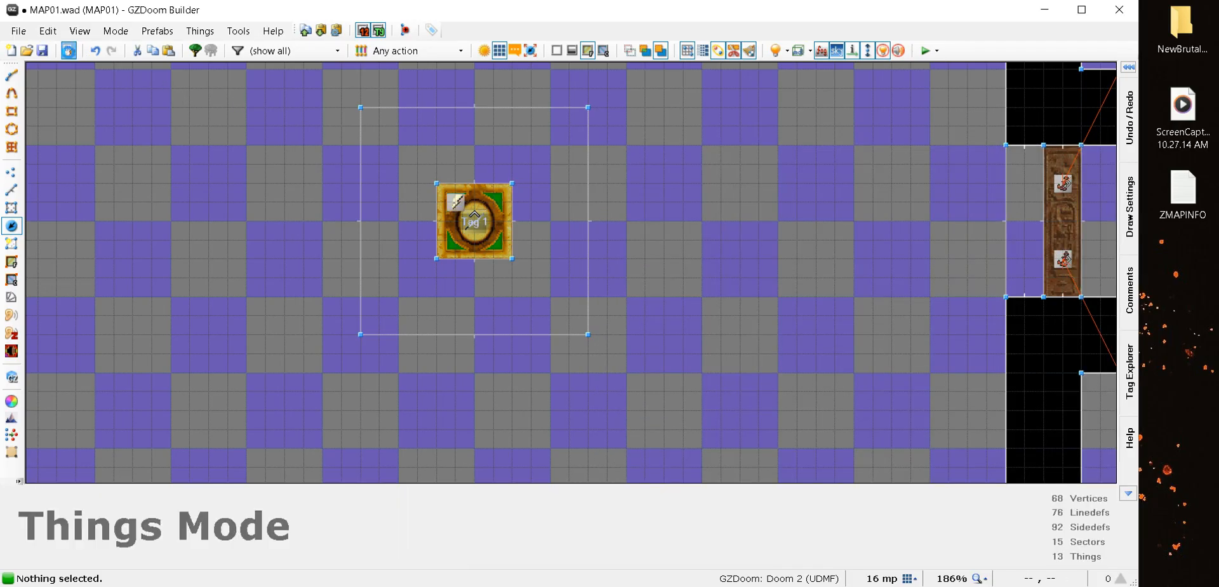
Clear the Remove Thing action from the machete on the pedestal
{"action": "left_click", "coordinate": [69, 51]}
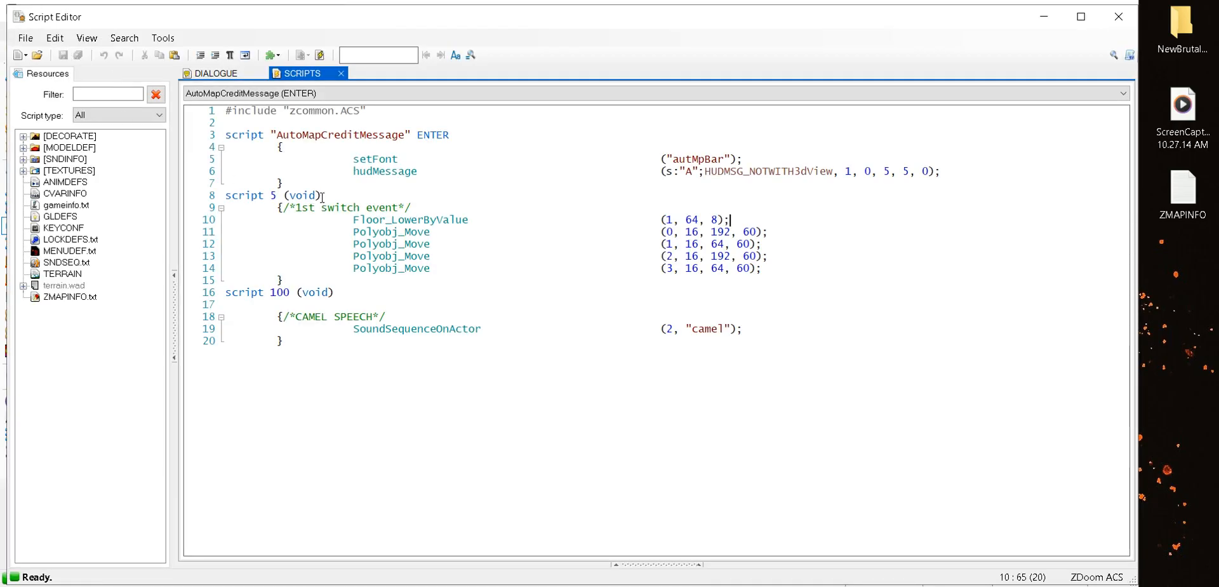
{"action": "left_click", "coordinate": [1117, 19]}
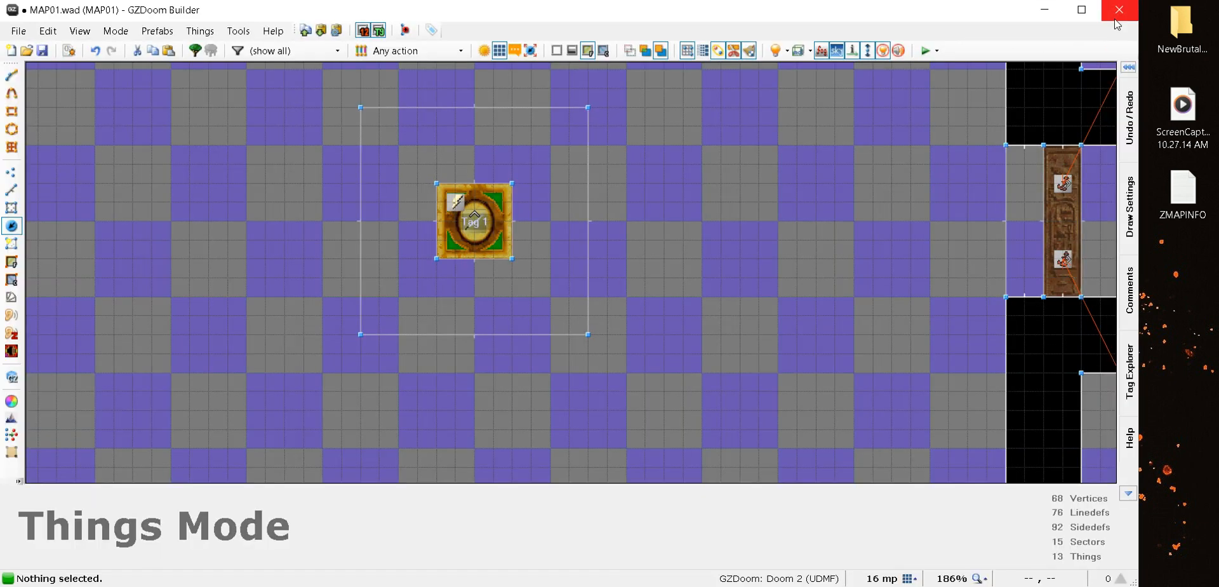
{"action": "double_click", "coordinate": [477, 230]}
{"action": "double_click", "coordinate": [680, 345]}
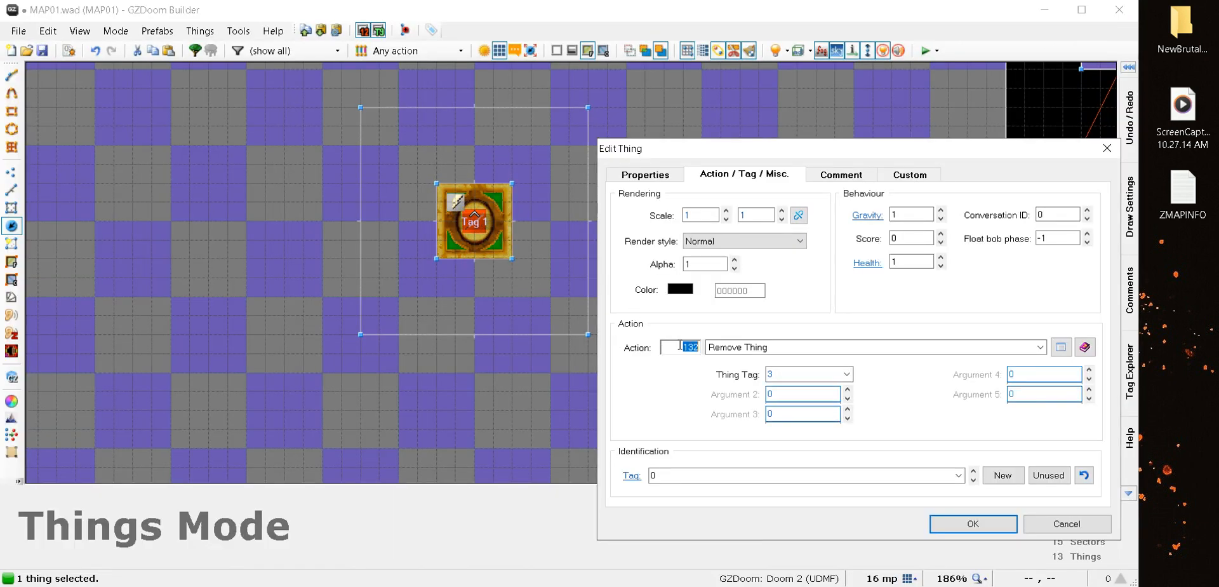
{"action": "key", "text": "BackSpace"}
{"action": "key", "text": "Return"}
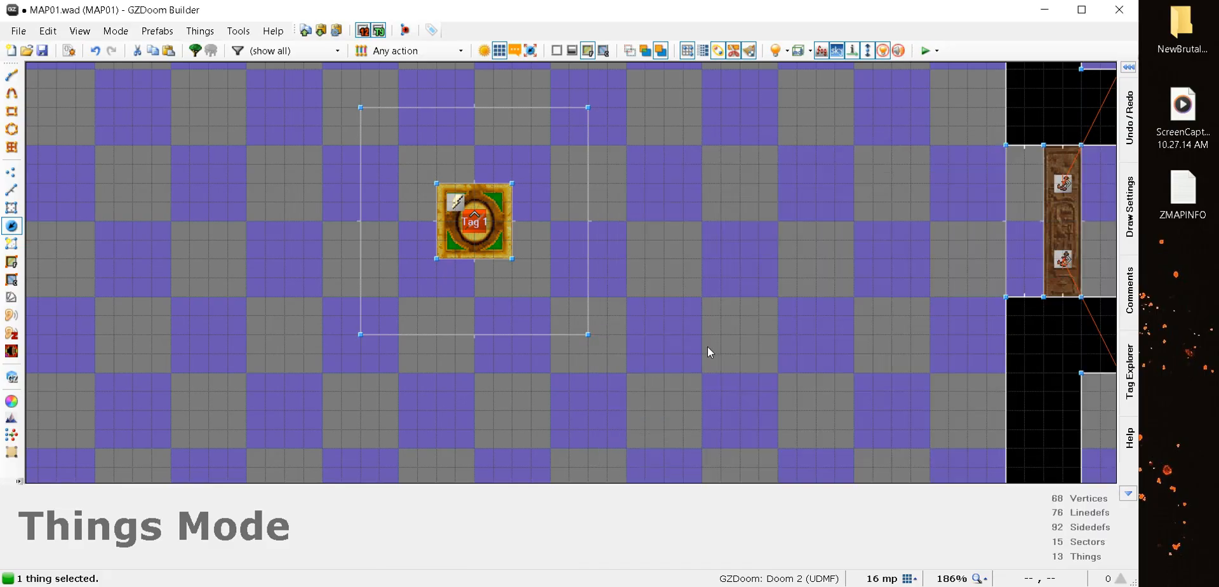
Test in GZDoom how the pedestal and doors react when the machete is collected, and check the machete's action settings in the map editor
{"action": "left_click", "coordinate": [925, 50]}
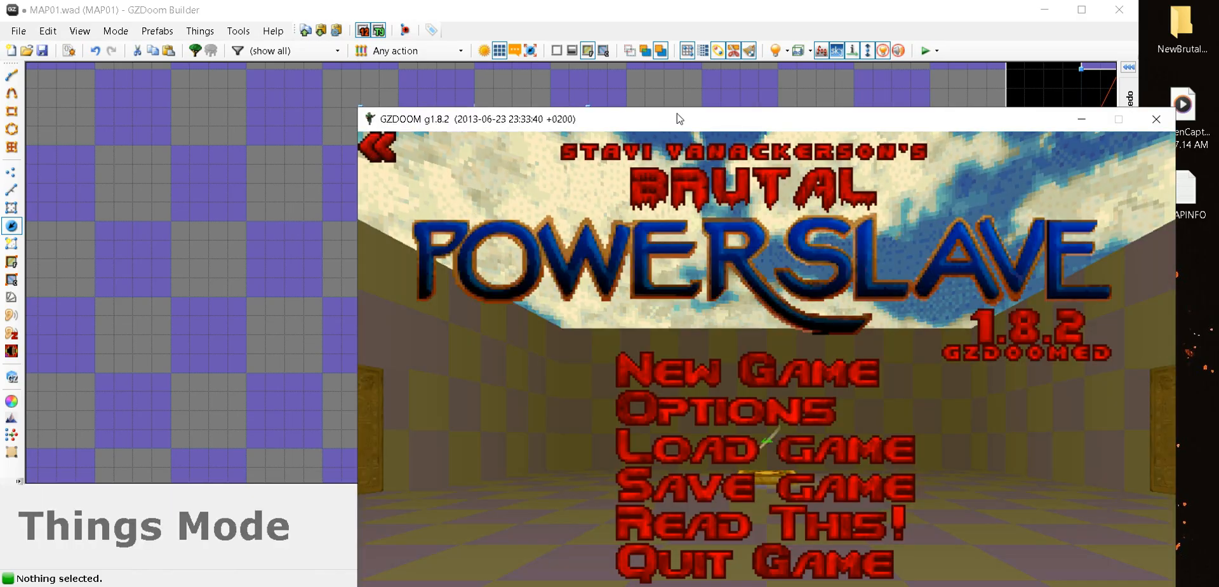
{"action": "left_click_drag", "start_coordinate": [681, 119], "coordinate": [473, 13]}
{"action": "key", "text": "Escape"}
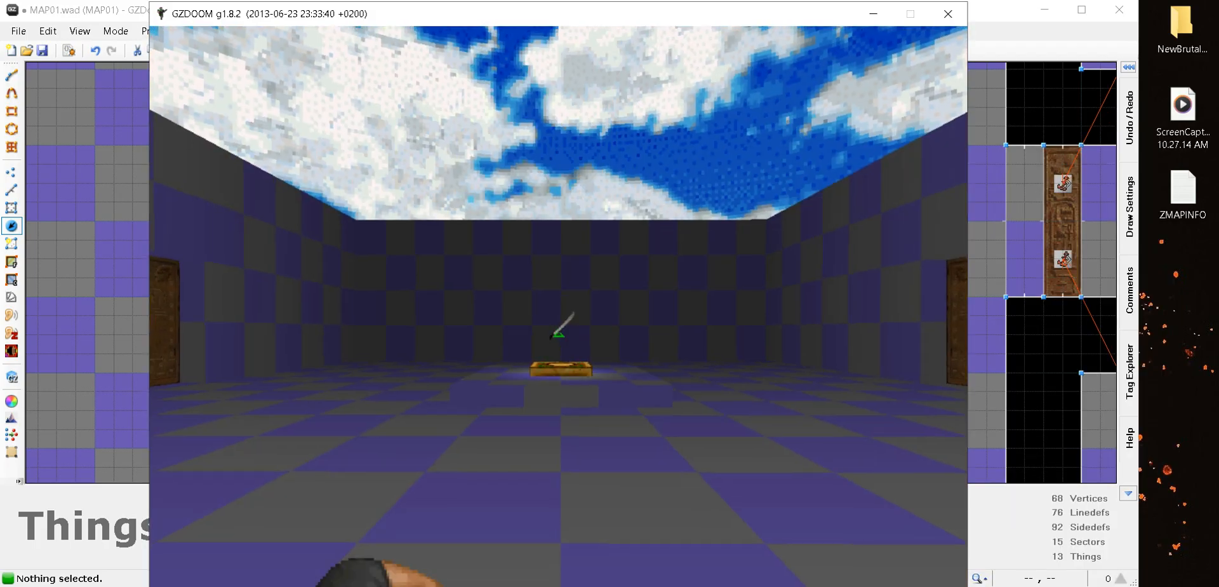
{"action": "key", "text": "w"}
{"action": "key", "text": "w"}
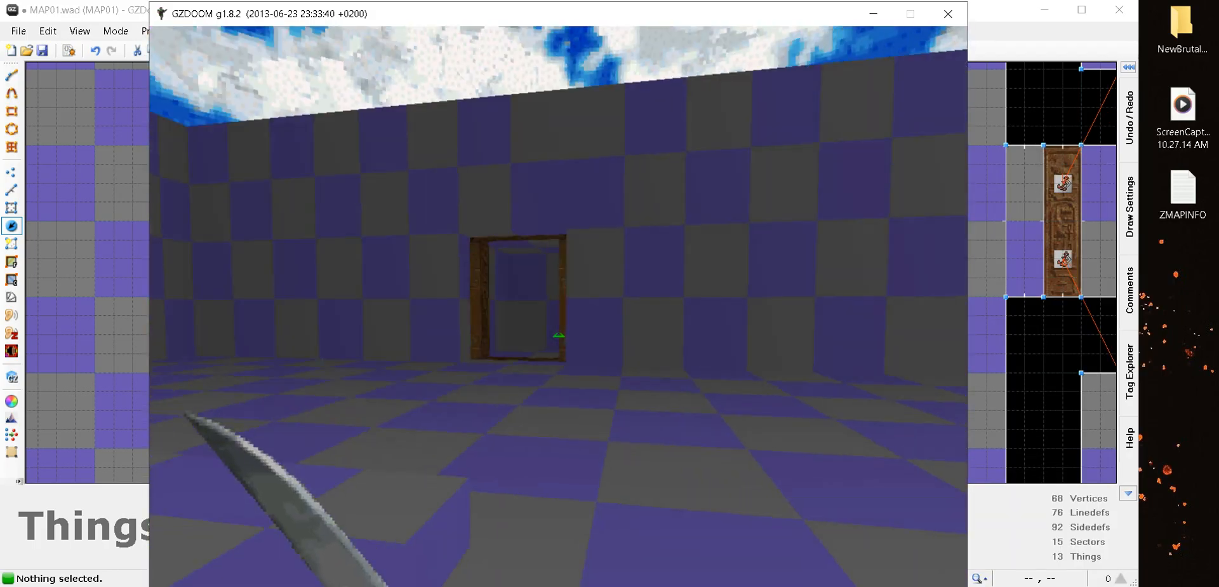
{"action": "key", "text": "w"}
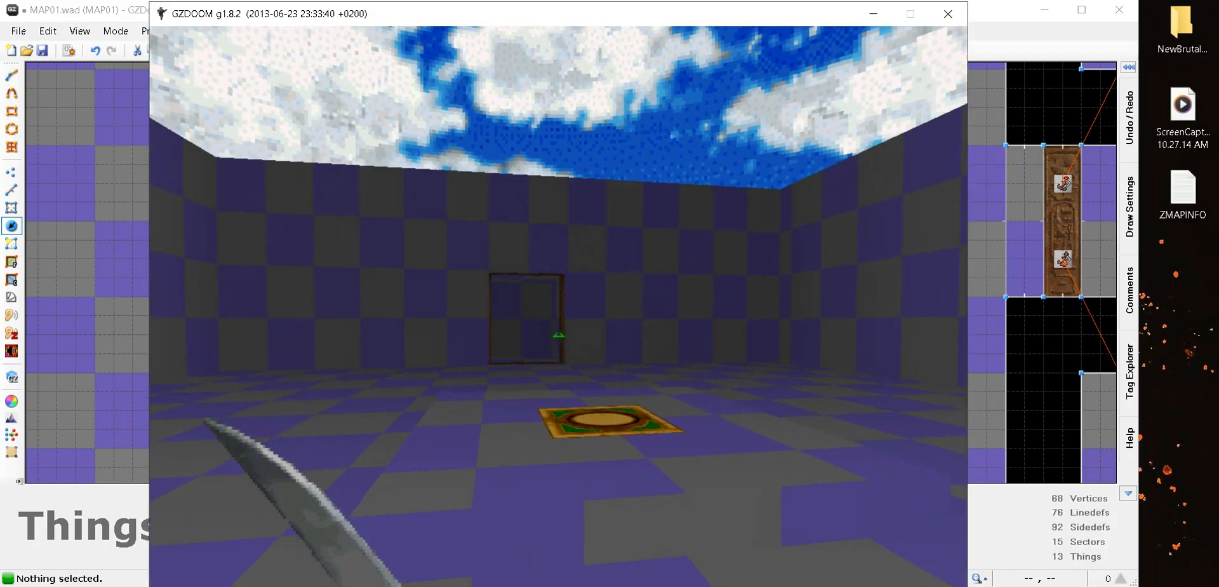
{"action": "key", "text": "w"}
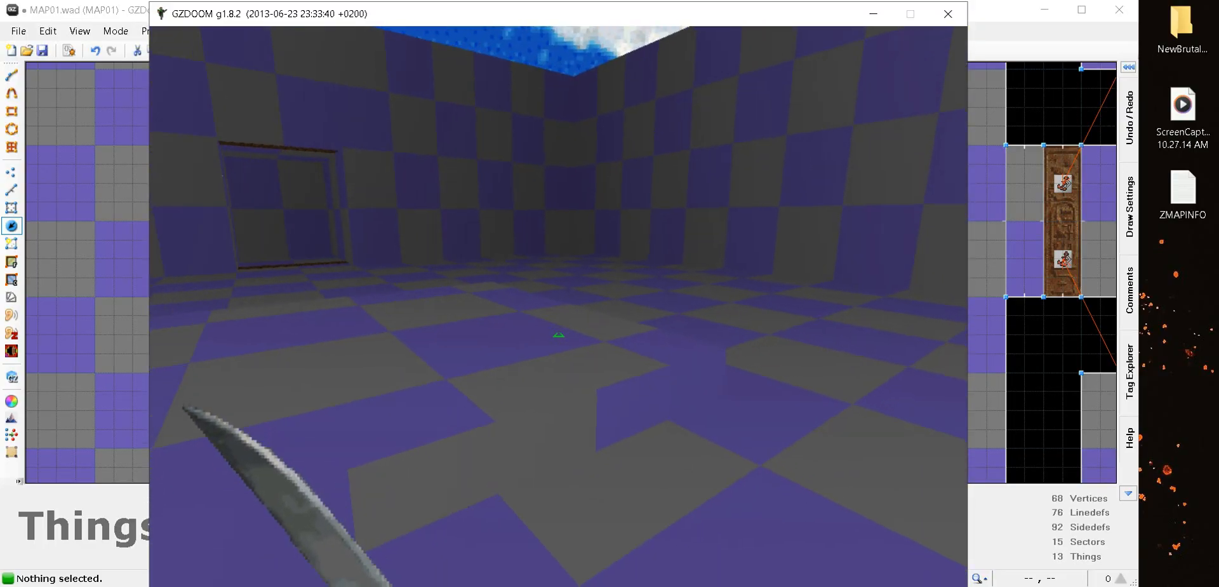
{"action": "key", "text": "s"}
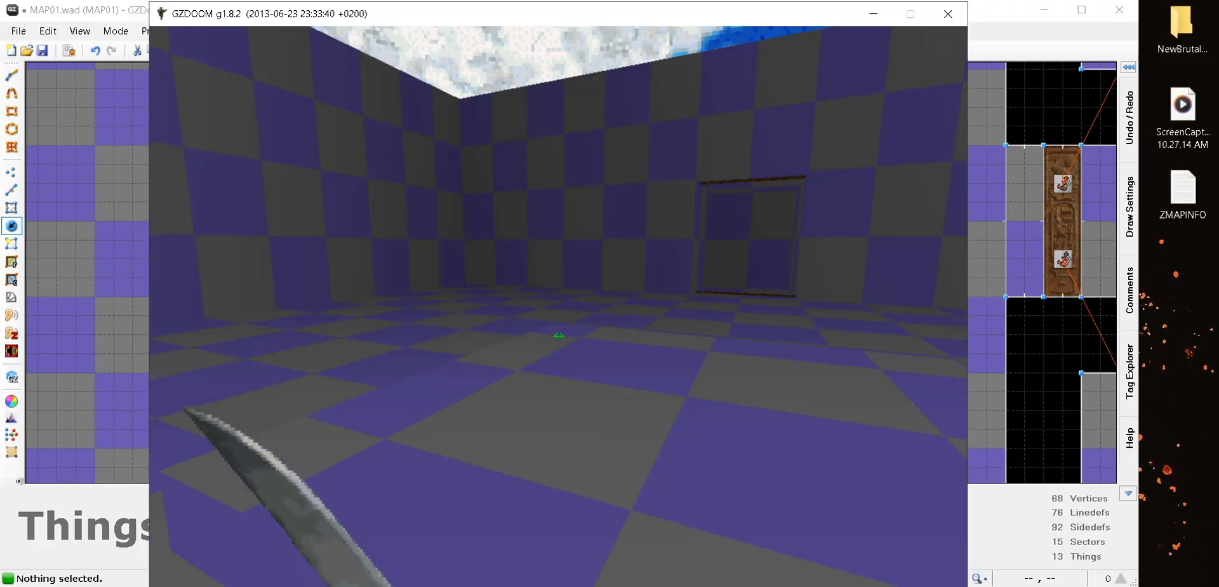
{"action": "key", "text": "Escape"}
{"action": "key", "text": "Up"}
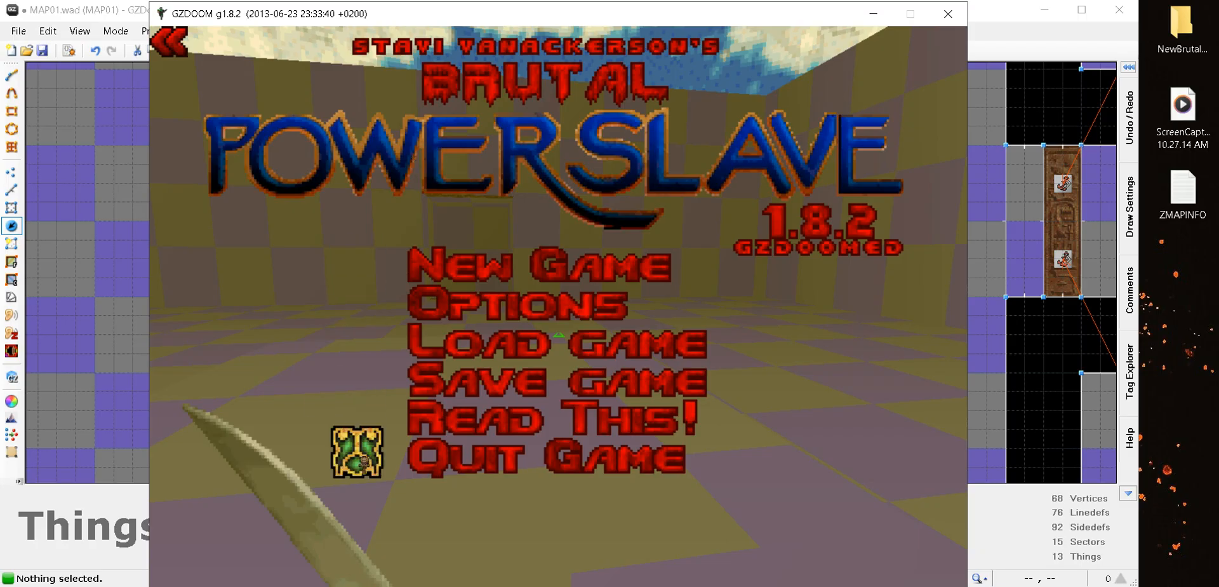
{"action": "key", "text": "Return"}
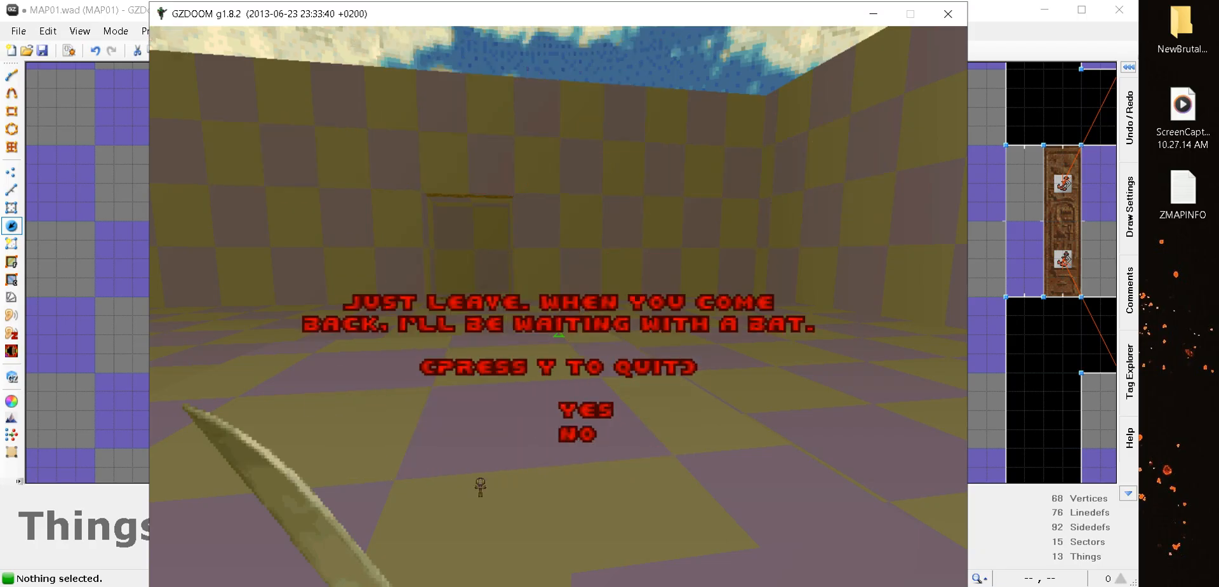
{"action": "left_click", "coordinate": [575, 413]}
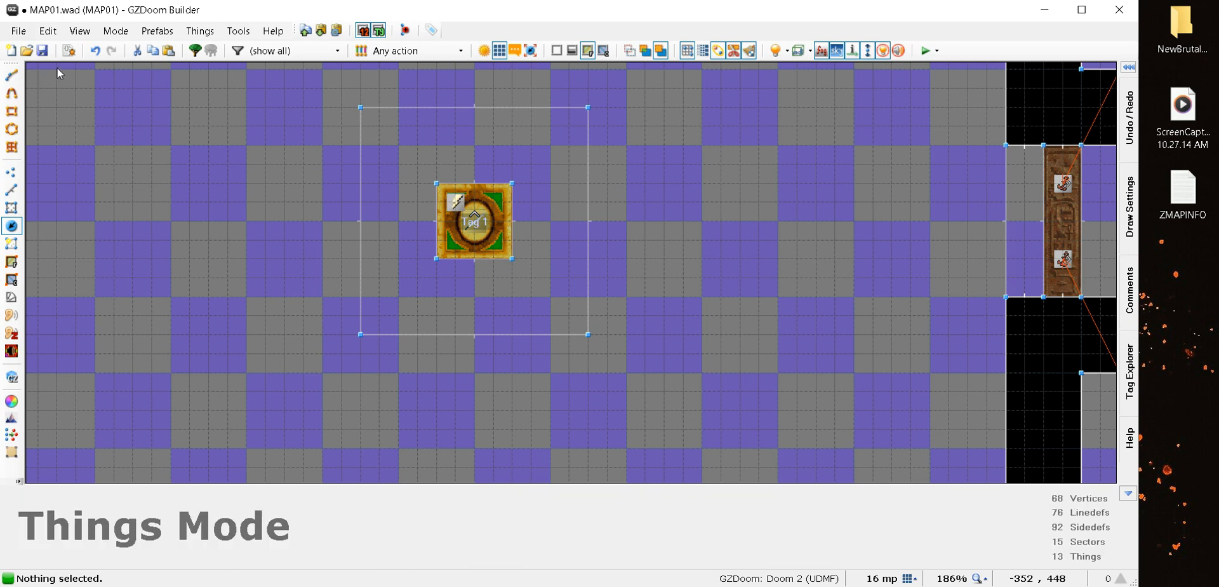
{"action": "double_click", "coordinate": [476, 232]}
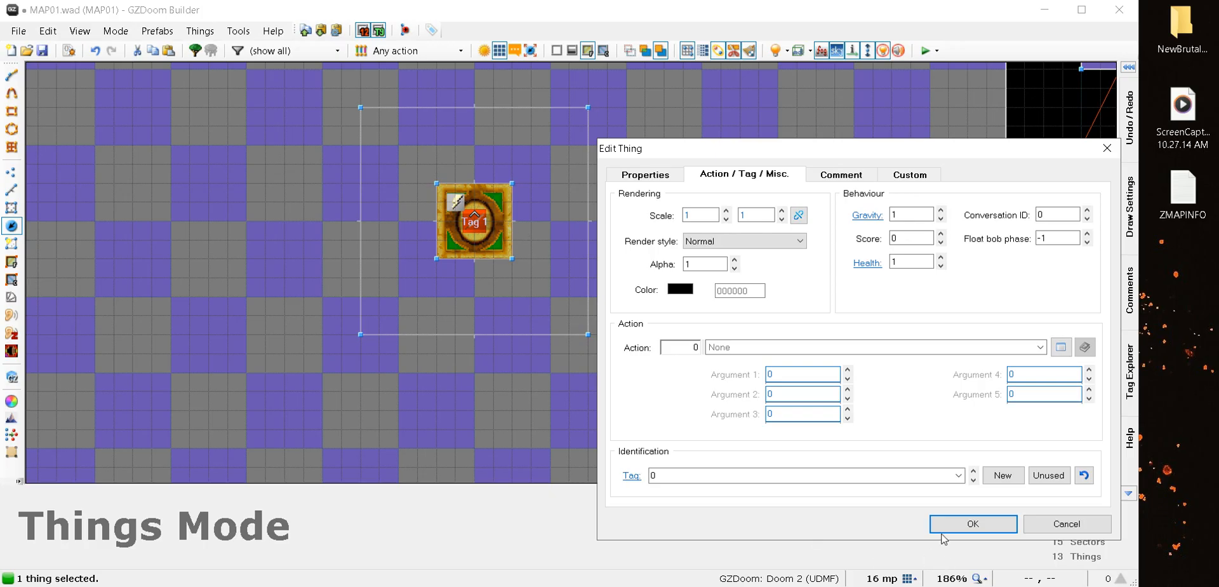
{"action": "left_click", "coordinate": [973, 523]}
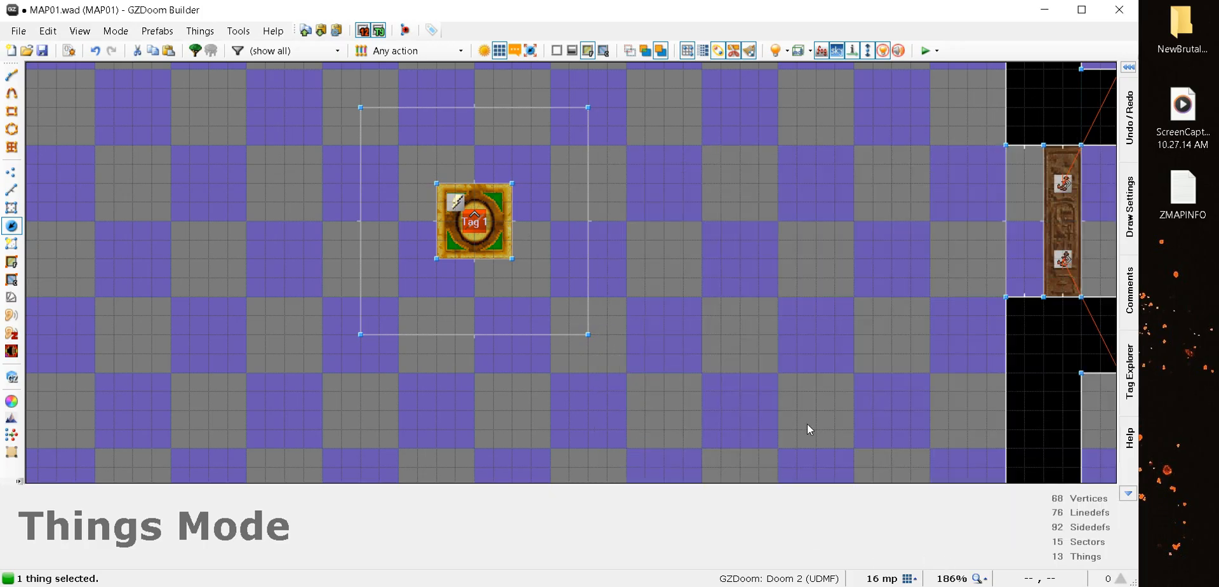
Add a new script 4 (void) with an empty brace block directly above script 5 in the map's SCRIPTS
{"action": "left_click", "coordinate": [68, 50]}
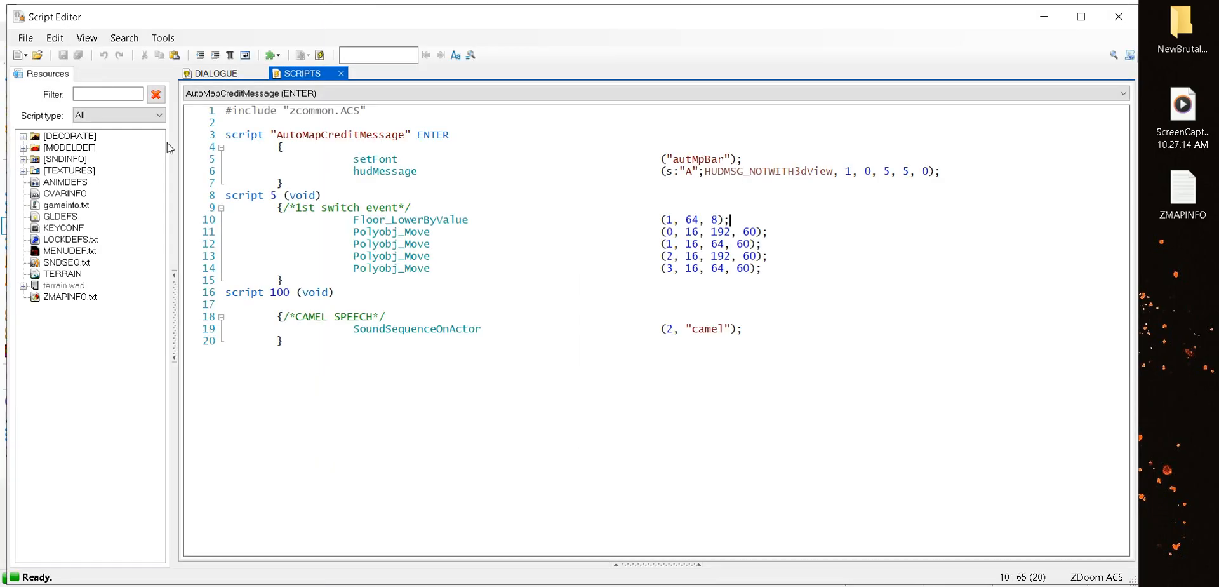
{"action": "left_click", "coordinate": [290, 183]}
{"action": "key", "text": "Return"}
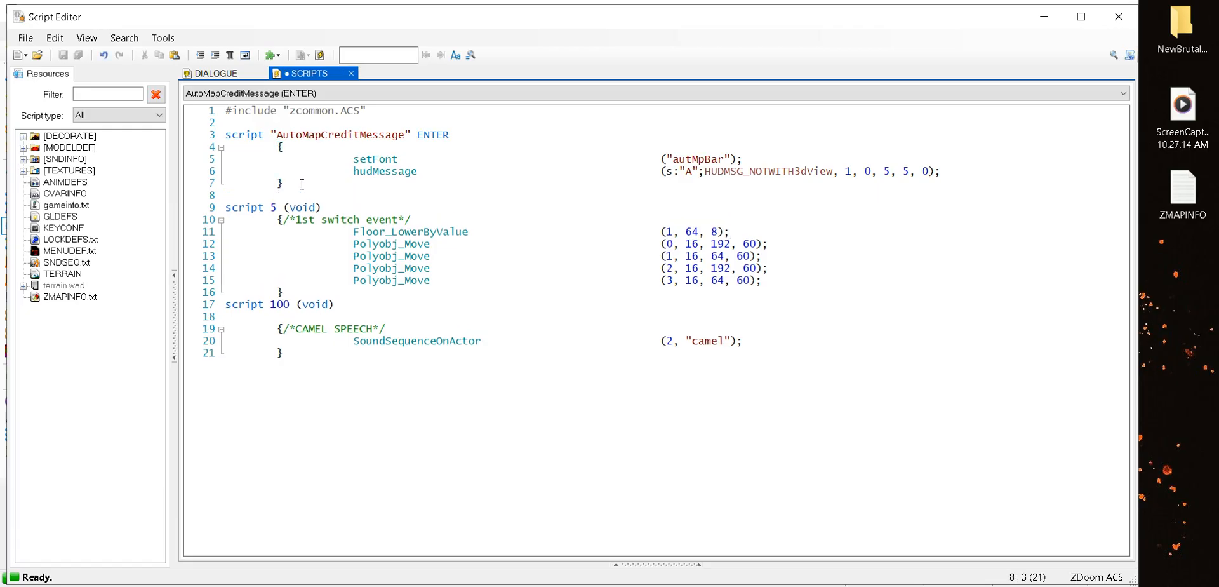
{"action": "key", "text": "BackSpace"}
{"action": "key", "text": "BackSpace"}
{"action": "type", "text": "script"}
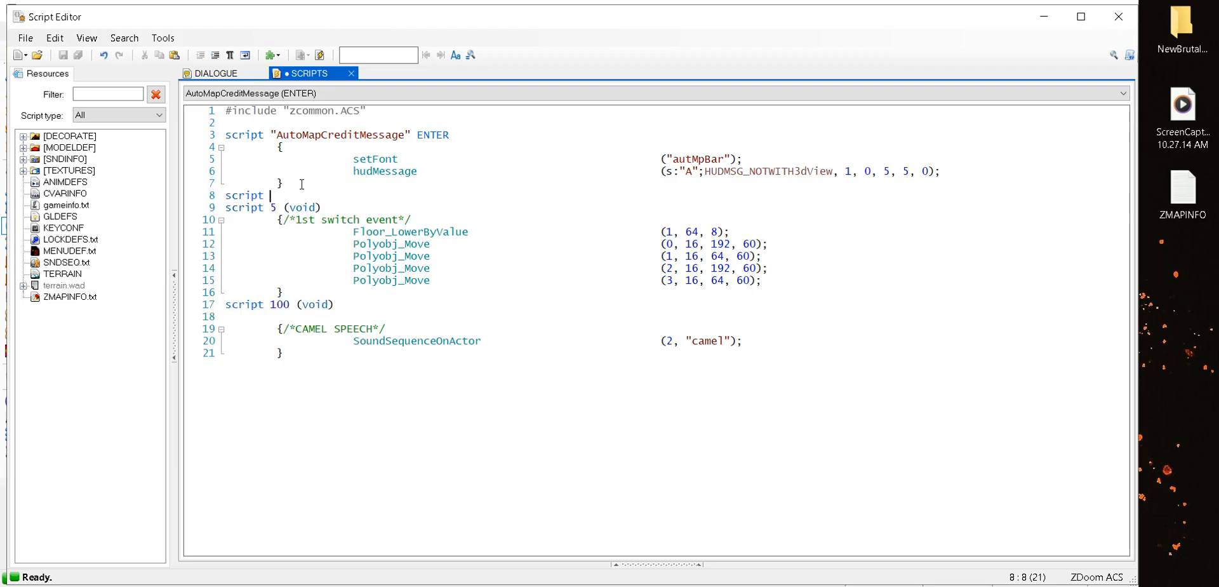
{"action": "type", "text": " 4"}
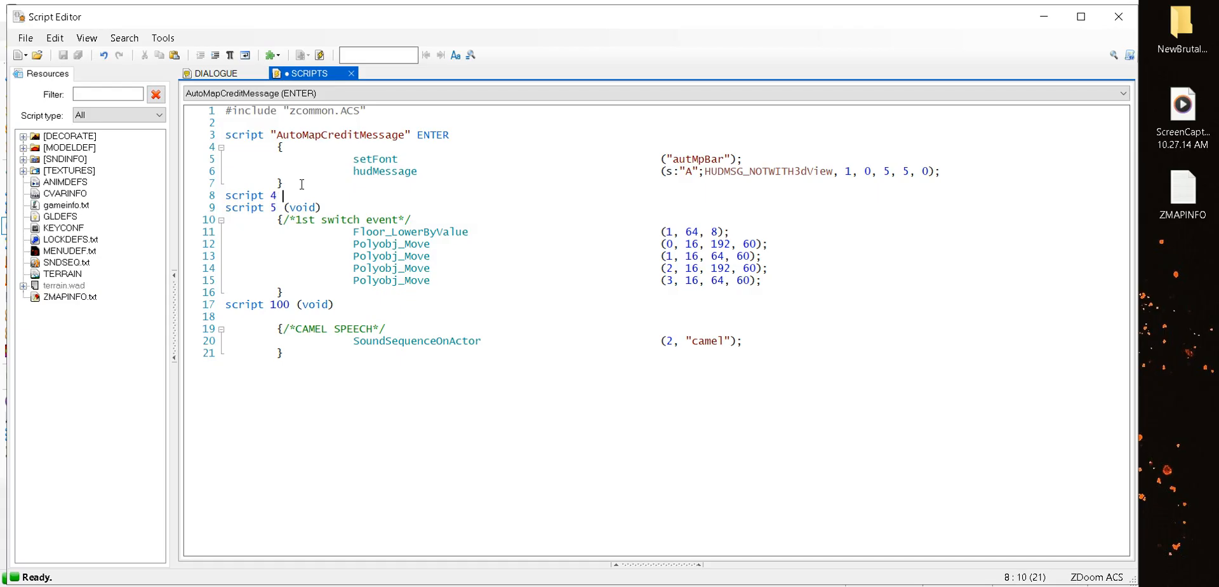
{"action": "type", "text": " (void"}
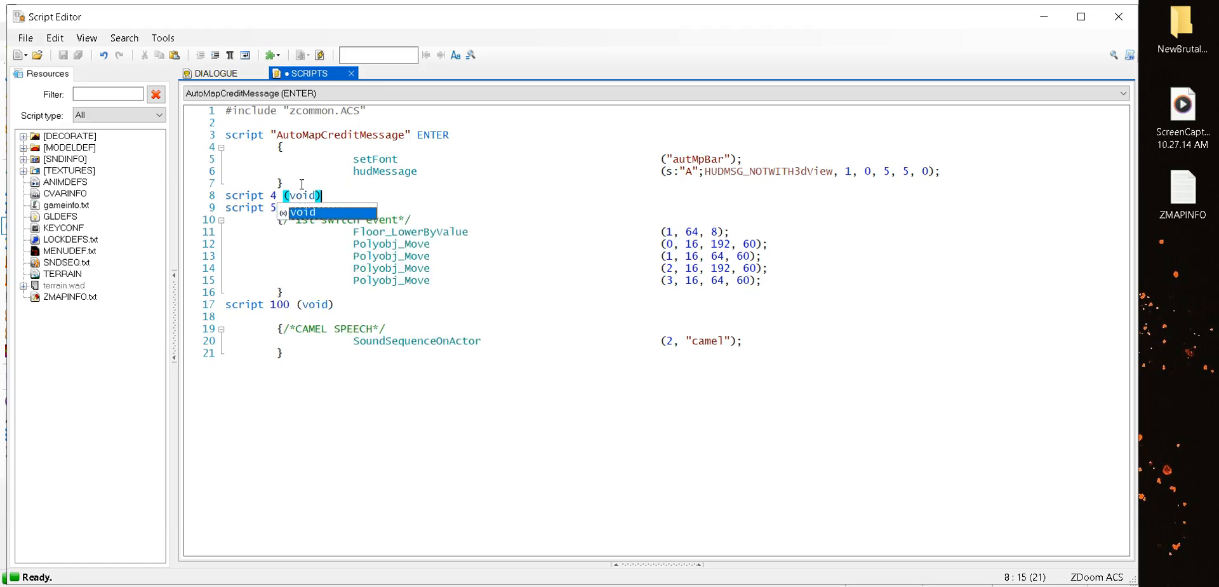
{"action": "type", "text": ")"}
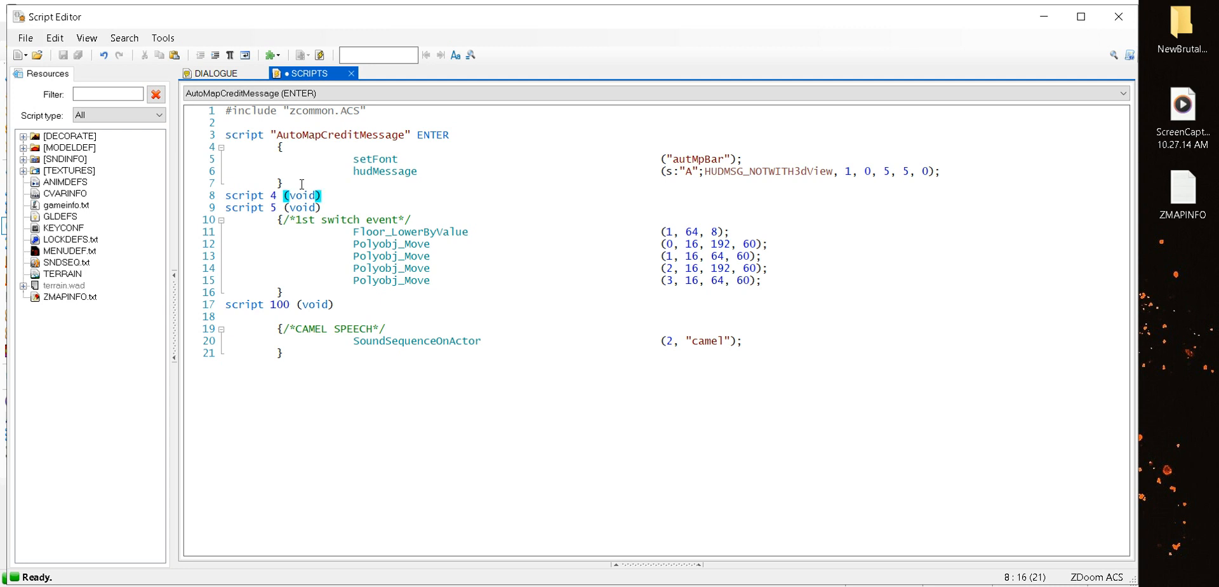
{"action": "key", "text": "Return"}
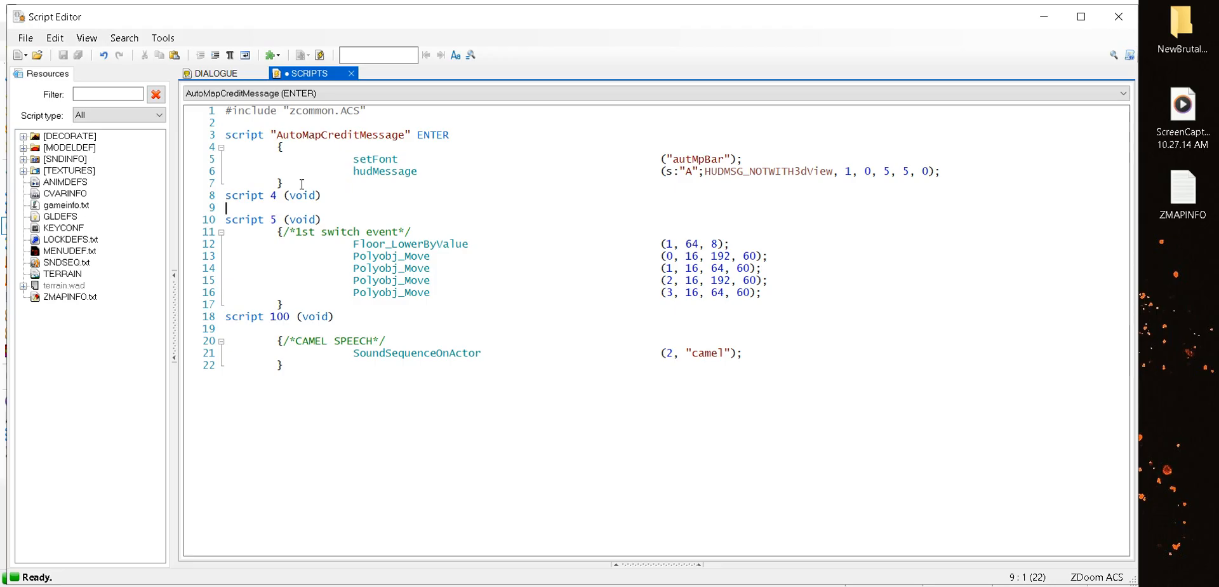
{"action": "key", "text": "Tab"}
{"action": "type", "text": "{"}
{"action": "key", "text": "Return"}
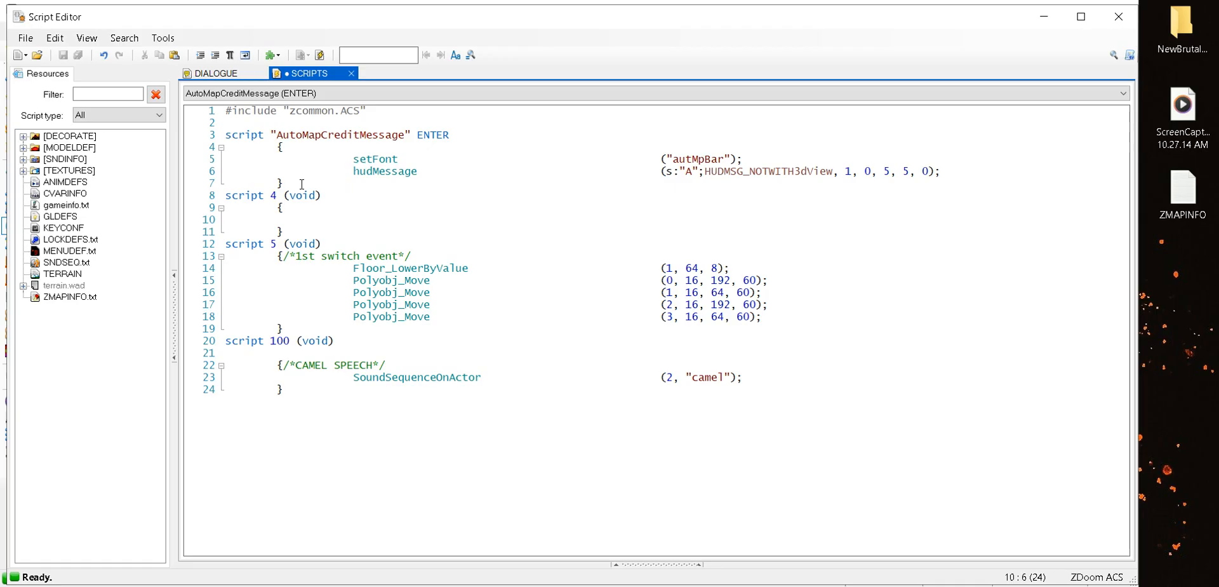
Fill script 4 with delay (35); and thing_Remove (3);, and compile the scripts
{"action": "type", "text": "delay  "}
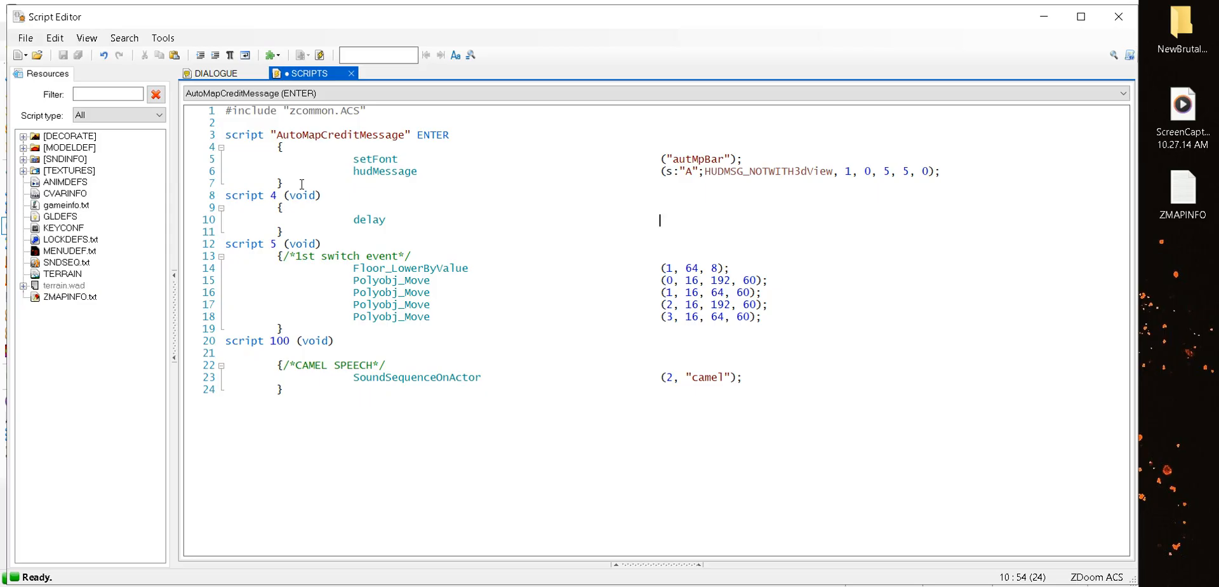
{"action": "type", "text": "                                        (35);"}
{"action": "key", "text": "Return"}
{"action": "type", "text": "t"}
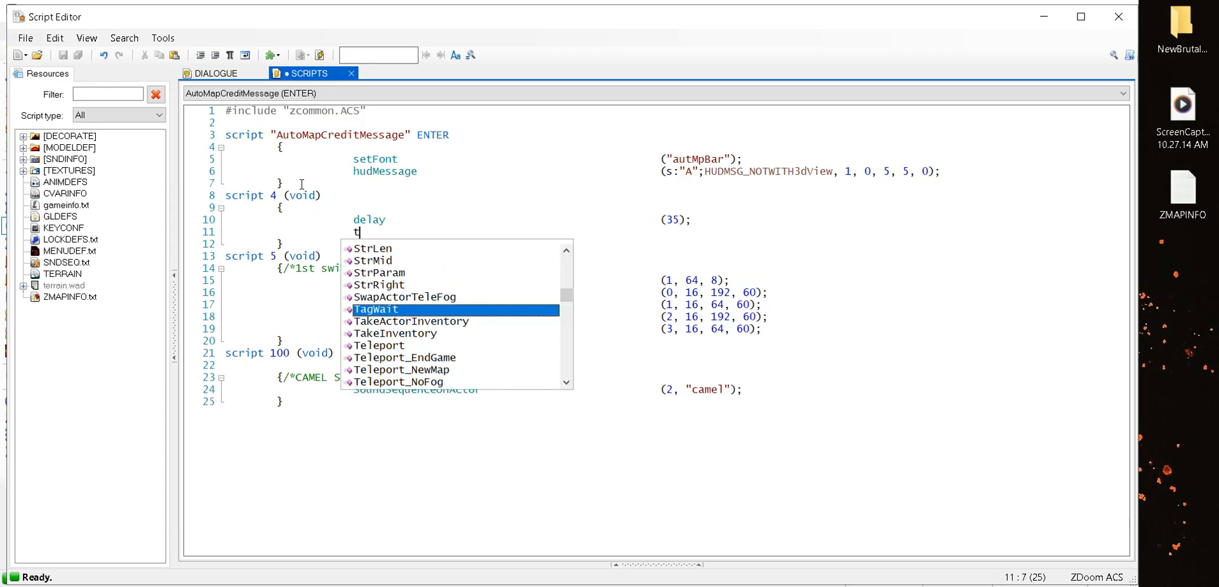
{"action": "type", "text": "hing_Rem"}
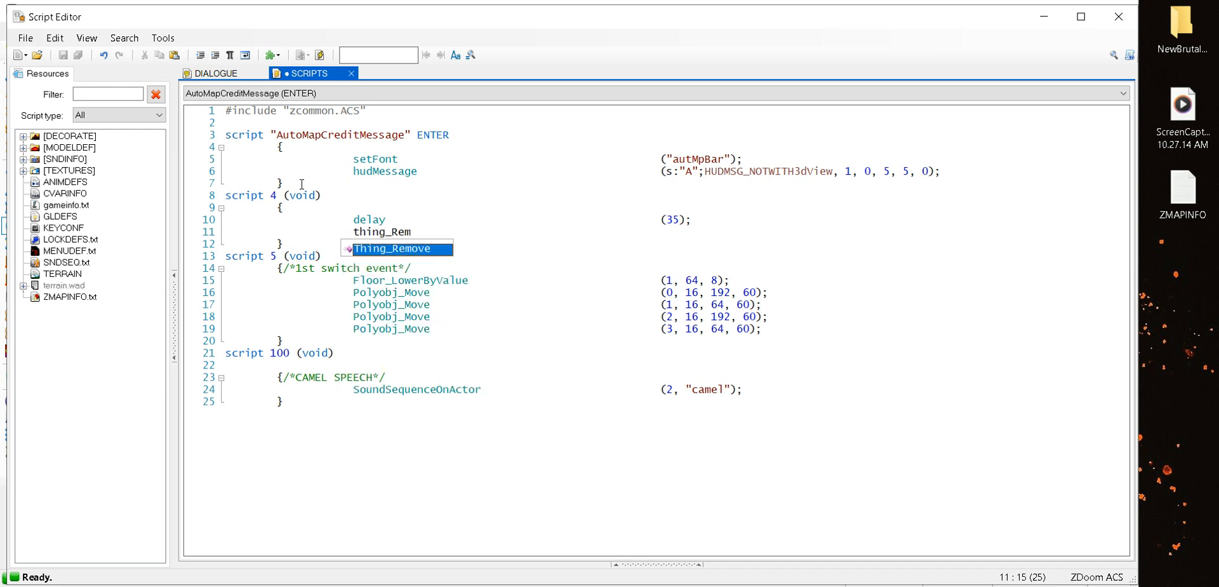
{"action": "type", "text": "ove        "}
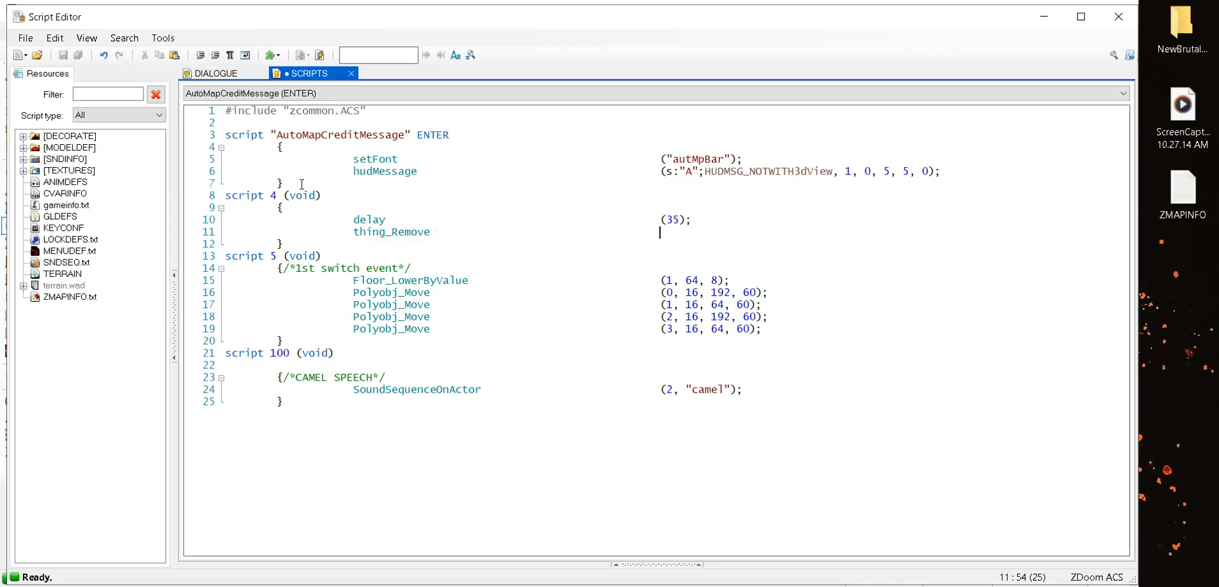
{"action": "type", "text": "                            (3"}
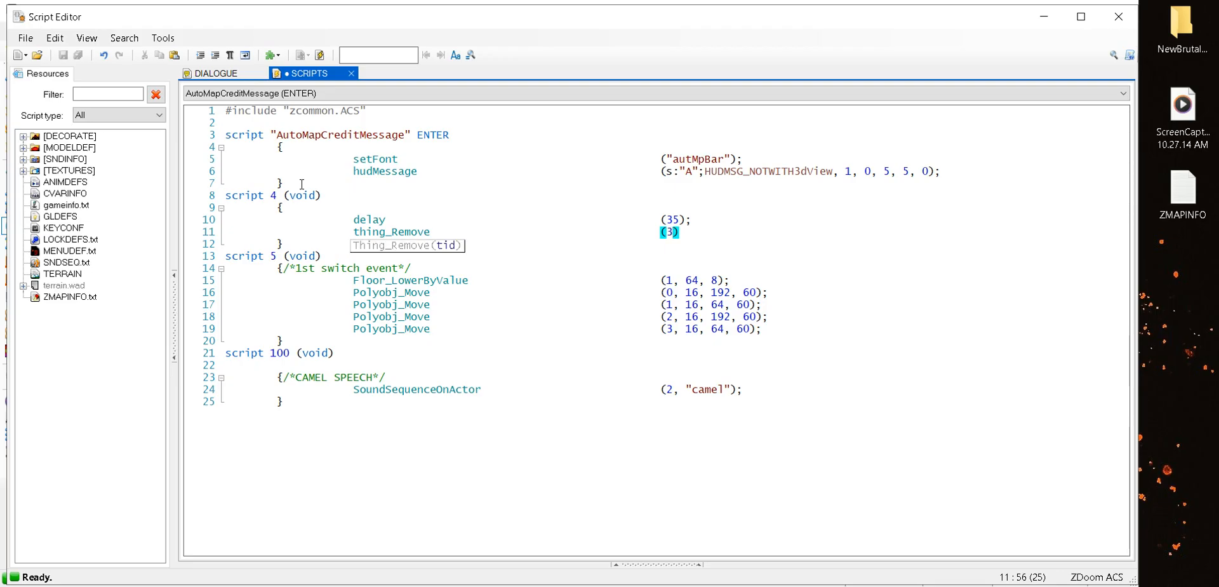
{"action": "type", "text": ");"}
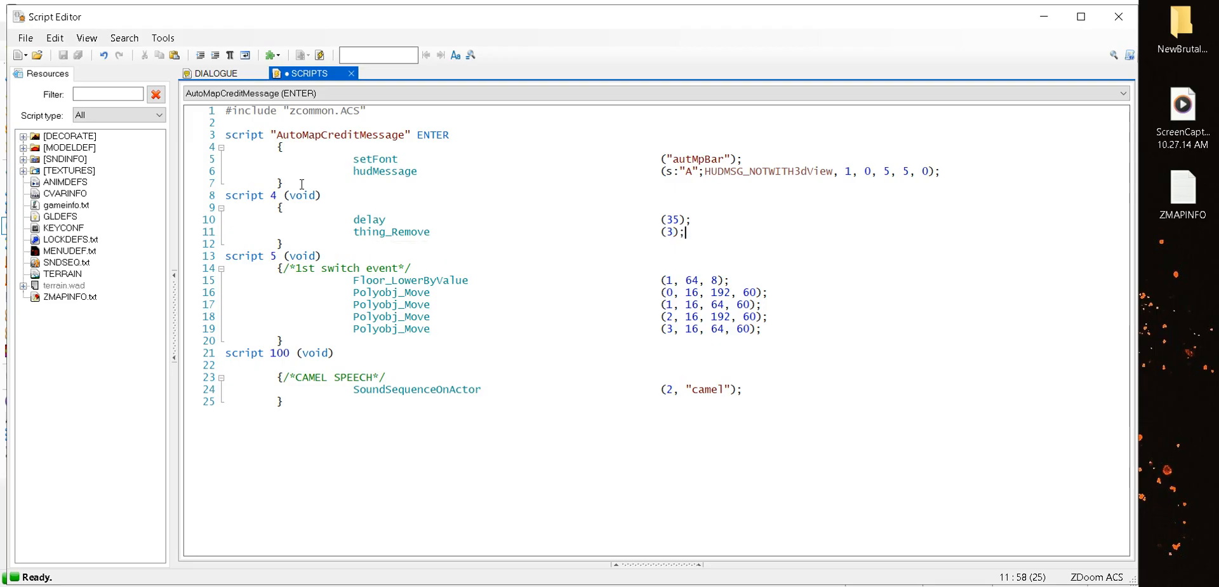
{"action": "left_click", "coordinate": [320, 55]}
{"action": "left_click", "coordinate": [1118, 17]}
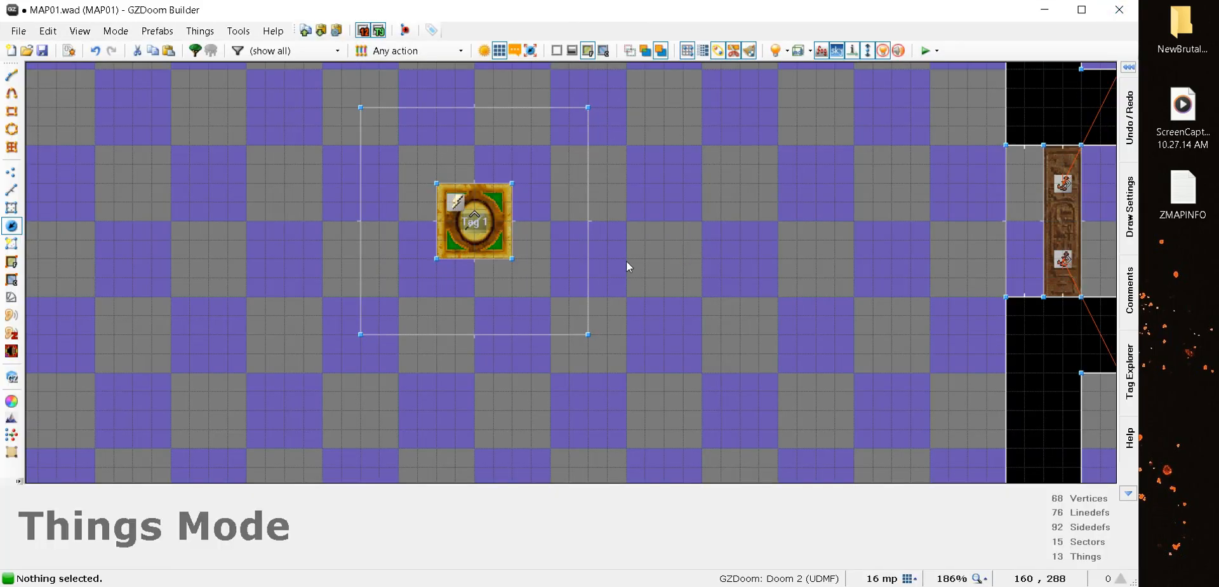
Give the machete on the pedestal action 226, Script Execute Always, with script number 4
{"action": "double_click", "coordinate": [474, 223]}
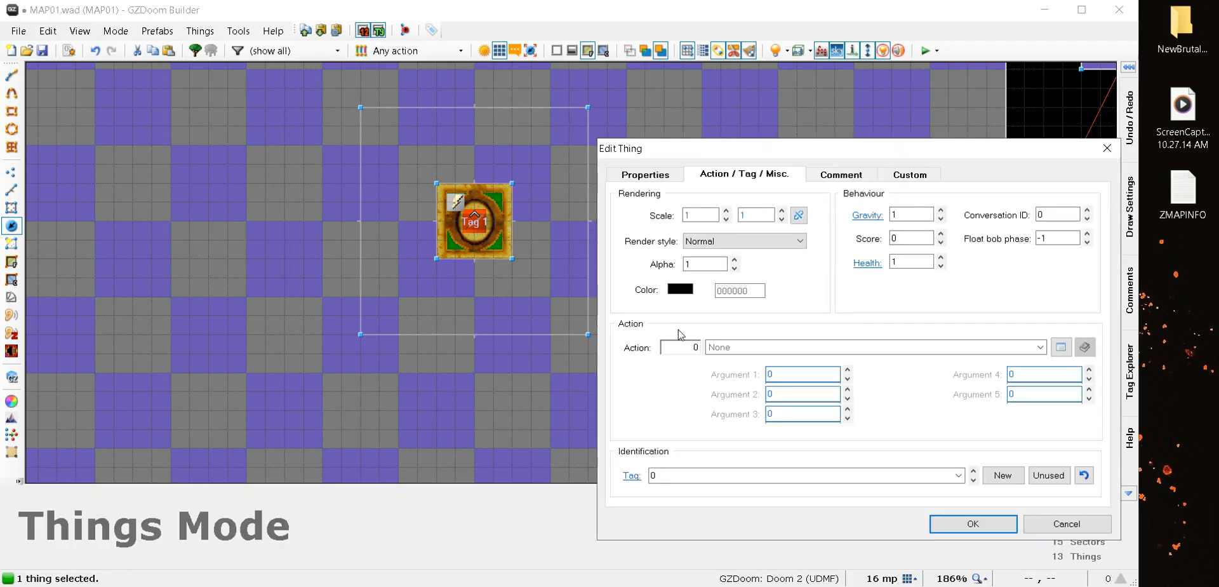
{"action": "left_click", "coordinate": [687, 348]}
{"action": "type", "text": "22"}
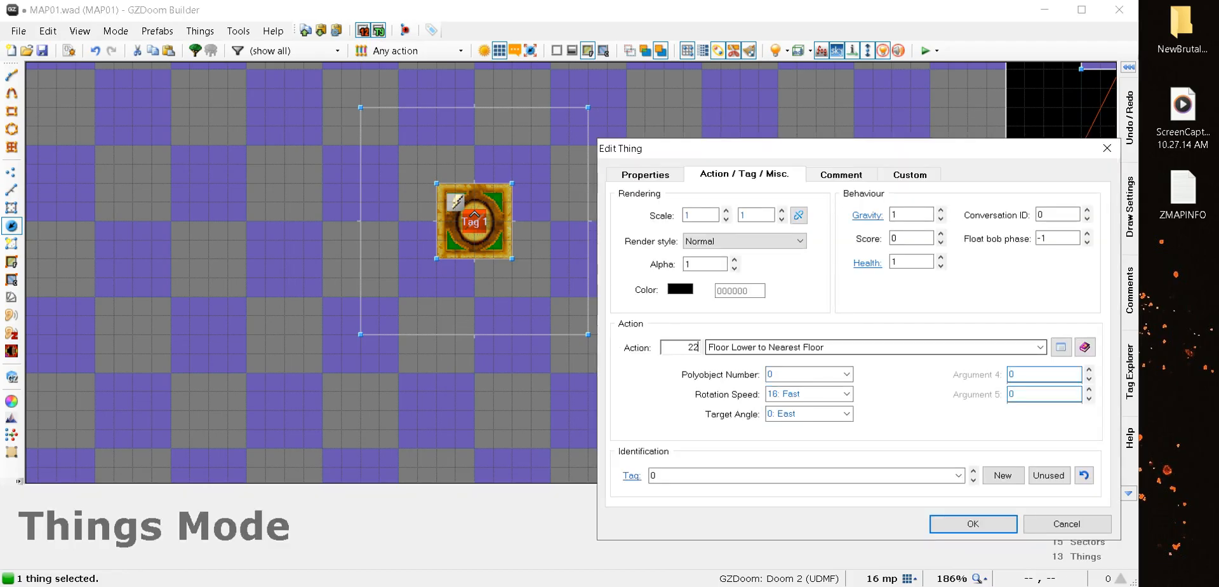
{"action": "type", "text": "6"}
{"action": "key", "text": "Tab"}
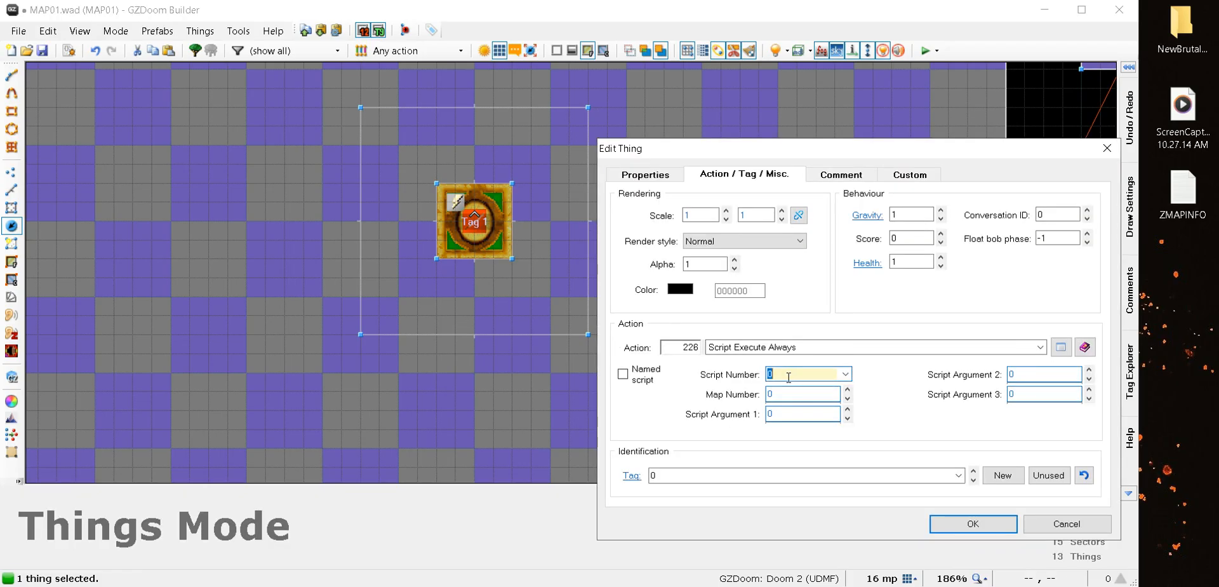
{"action": "type", "text": "4"}
{"action": "left_click", "coordinate": [976, 525]}
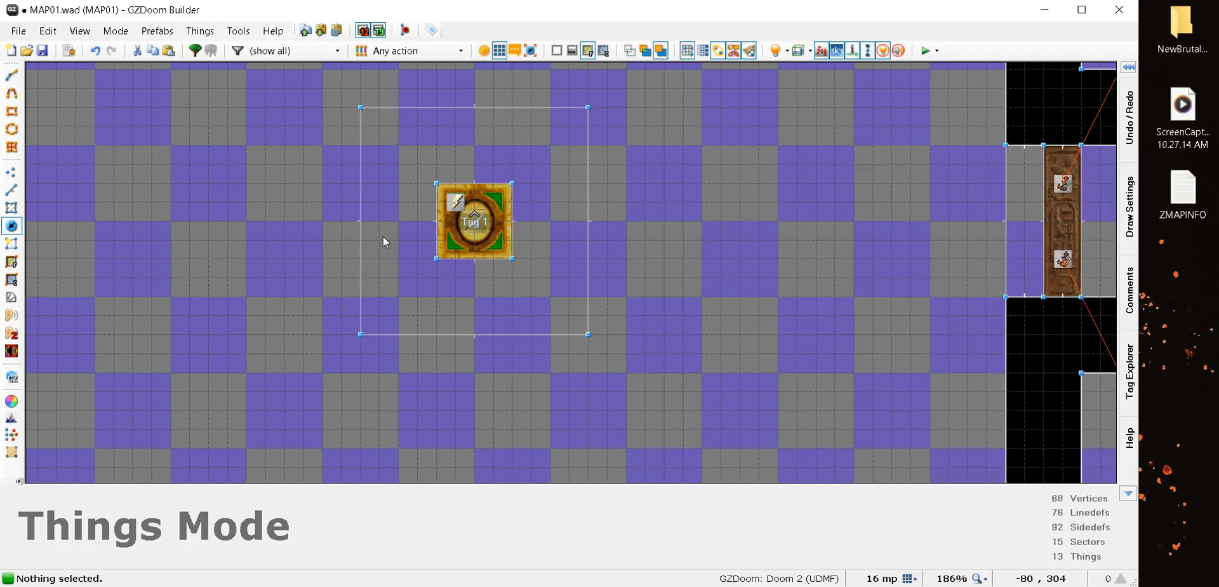
{"action": "mouse_move", "coordinate": [480, 221]}
{"action": "scroll", "coordinate": [480, 221], "scroll_direction": "down", "scroll_amount": 5}
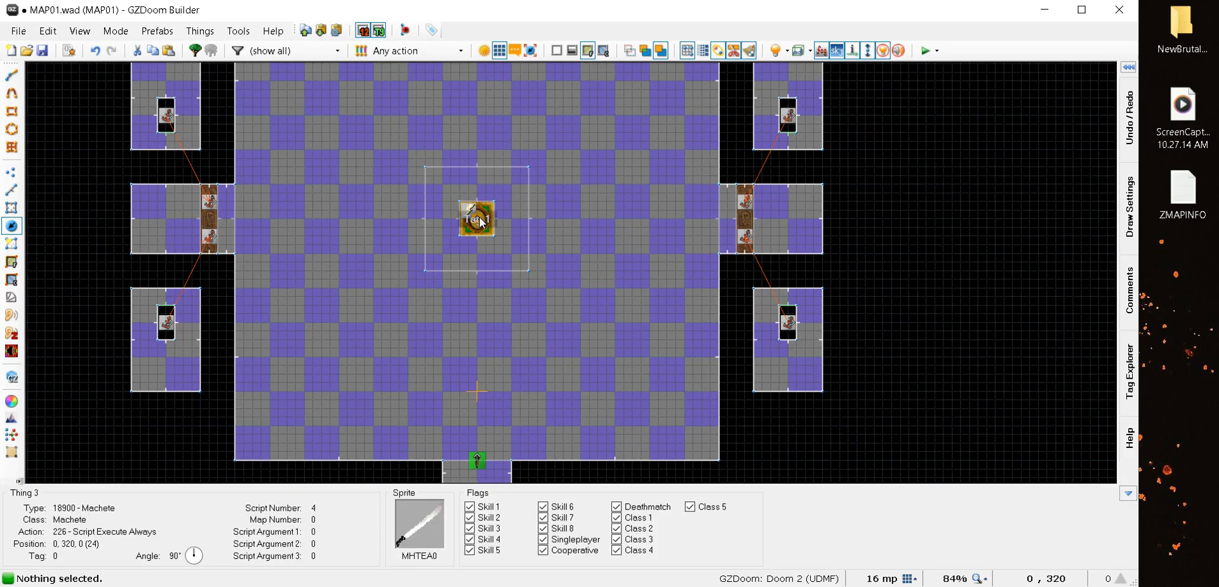
{"action": "scroll", "coordinate": [480, 221], "scroll_direction": "up", "scroll_amount": 12}
{"action": "scroll", "coordinate": [480, 218], "scroll_direction": "down", "scroll_amount": 15}
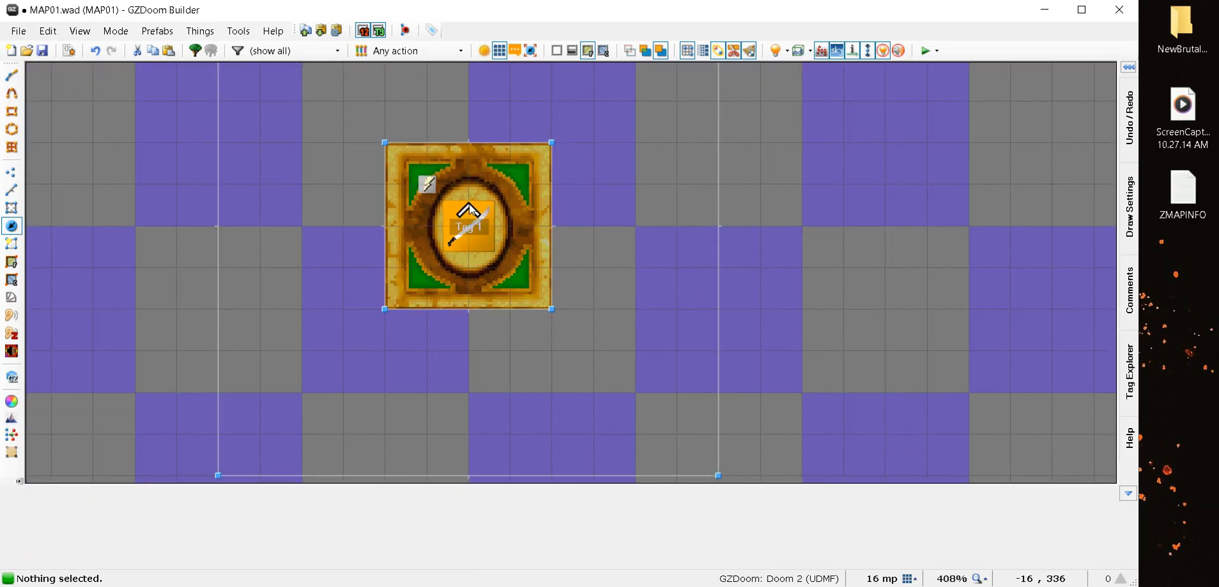
{"action": "scroll", "coordinate": [472, 207], "scroll_direction": "up", "scroll_amount": 2}
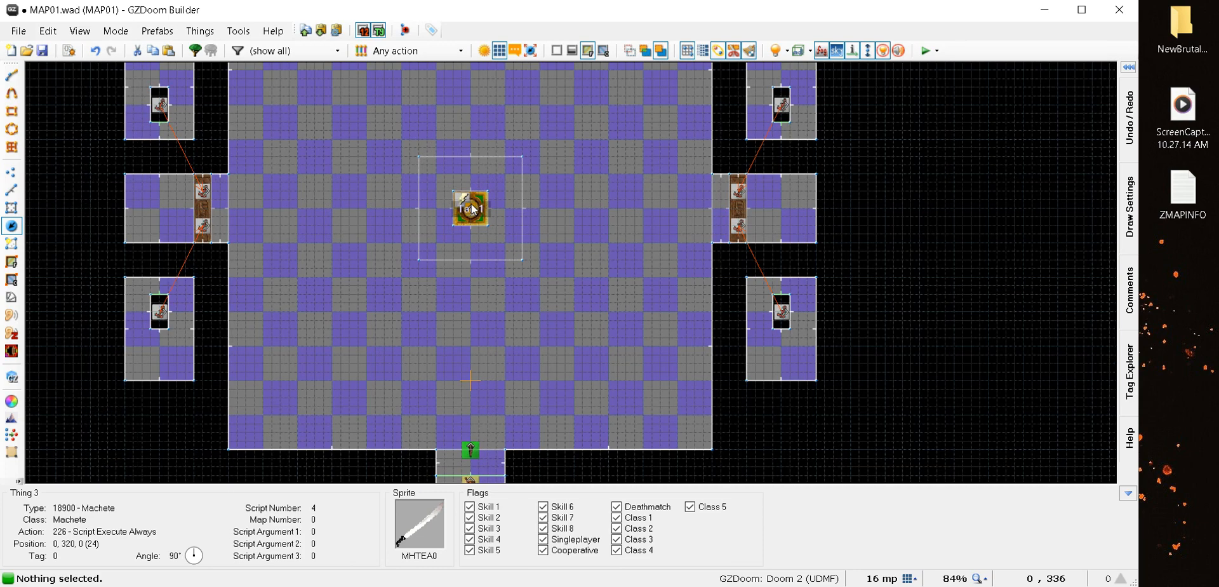
{"action": "scroll", "coordinate": [472, 208], "scroll_direction": "up", "scroll_amount": 1}
{"action": "scroll", "coordinate": [472, 208], "scroll_direction": "down", "scroll_amount": 1}
Set the speed of all four Polyobj_Move calls in script 5 to 8 and compile the map's scripts
{"action": "left_click", "coordinate": [69, 52]}
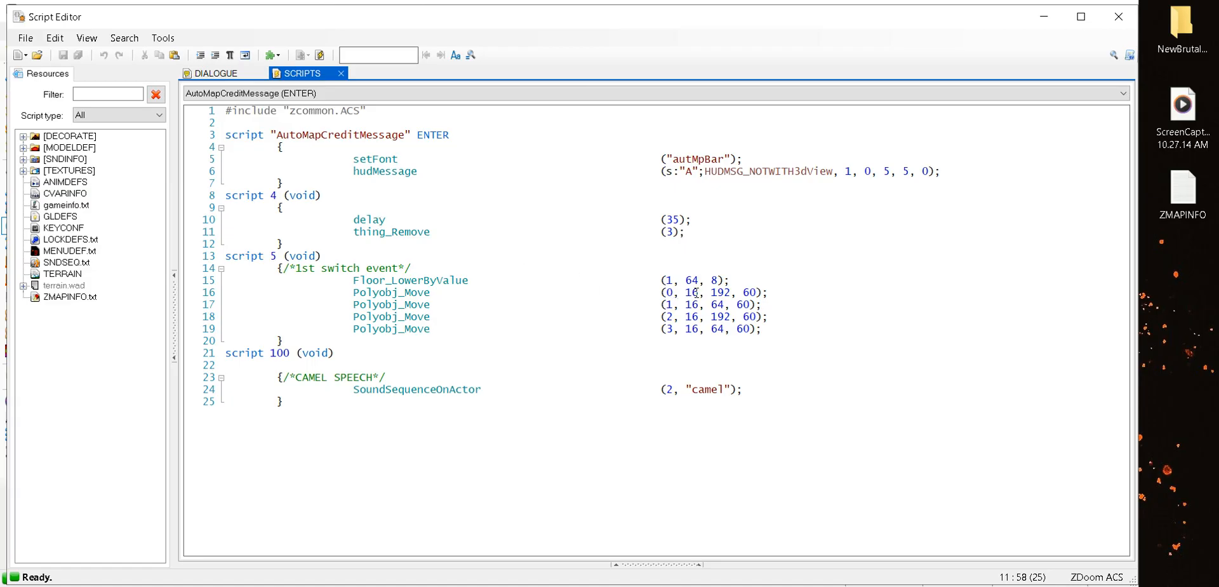
{"action": "double_click", "coordinate": [693, 292]}
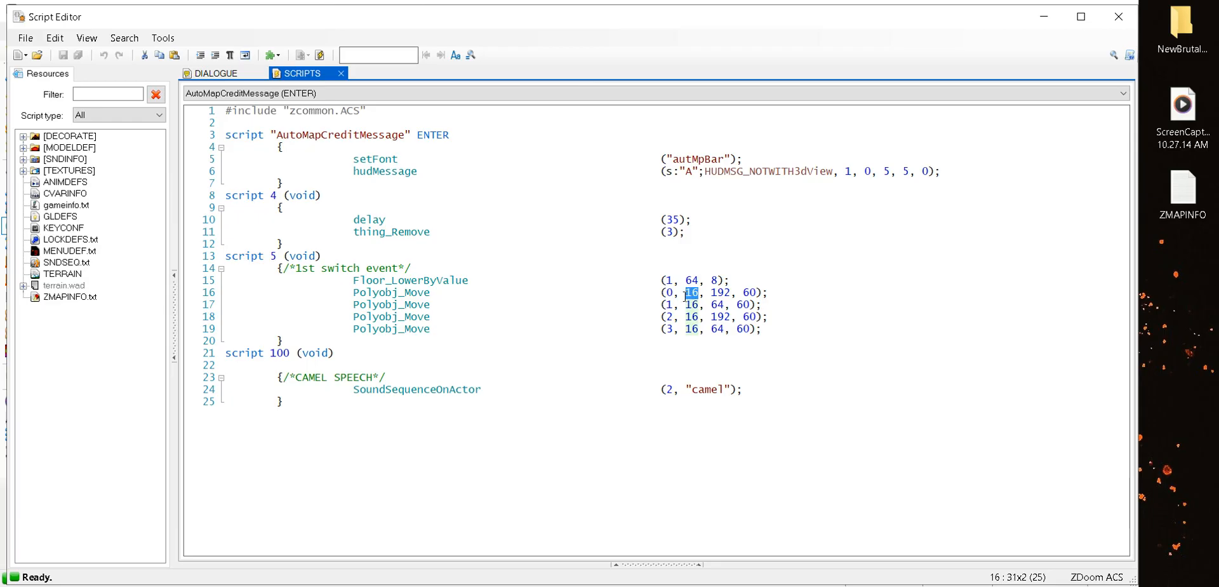
{"action": "type", "text": "8"}
{"action": "double_click", "coordinate": [690, 306]}
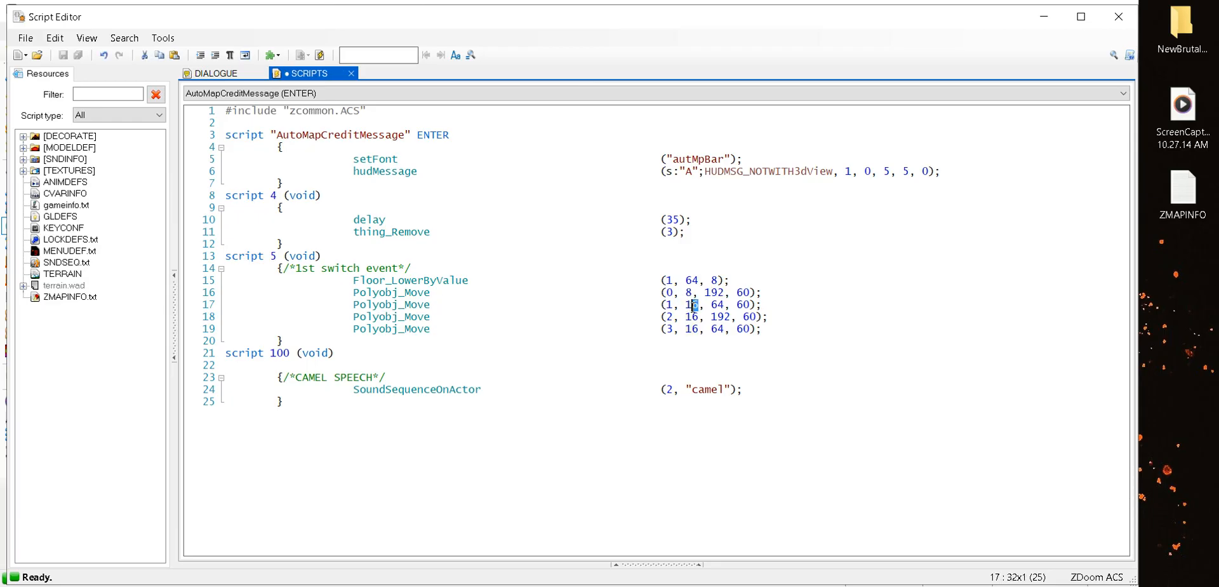
{"action": "type", "text": "8"}
{"action": "double_click", "coordinate": [691, 316]}
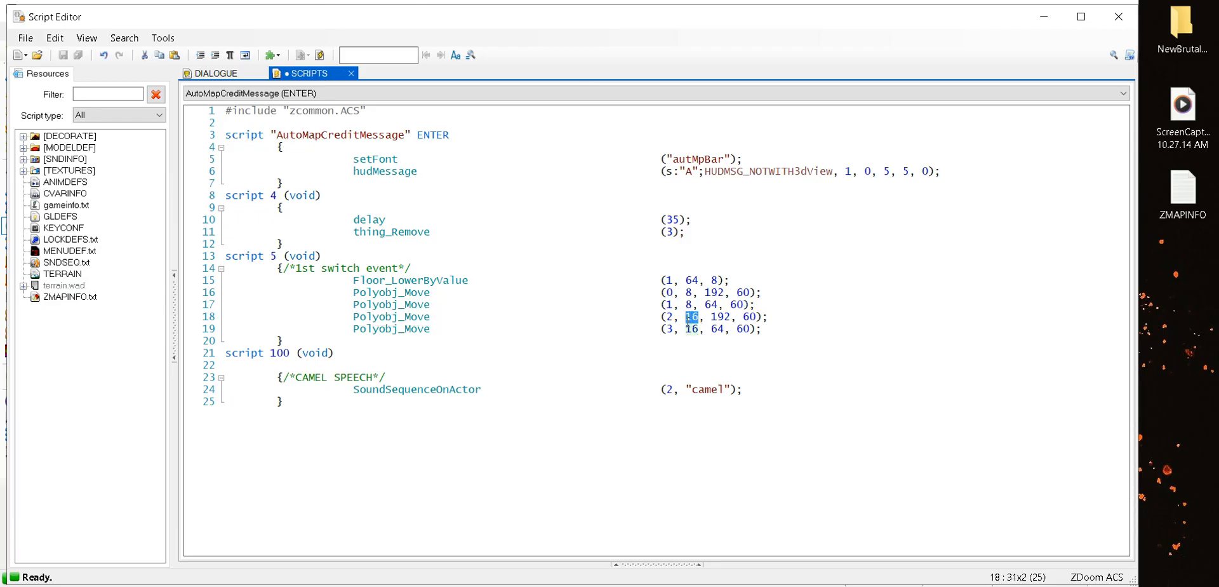
{"action": "type", "text": "8"}
{"action": "double_click", "coordinate": [691, 328]}
{"action": "type", "text": "8"}
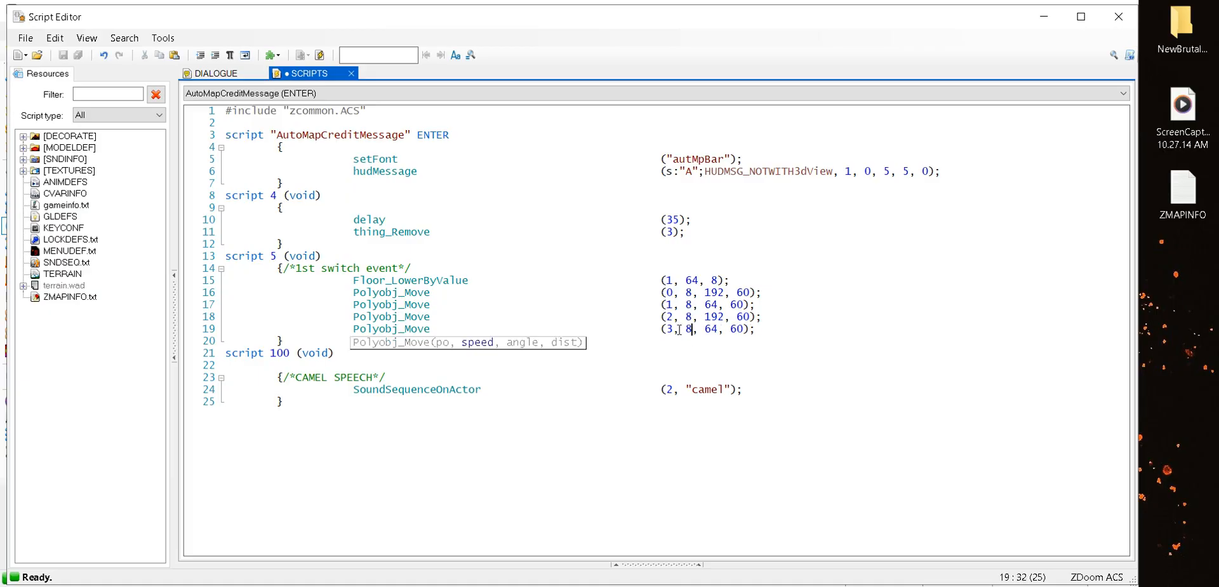
{"action": "left_click", "coordinate": [320, 56]}
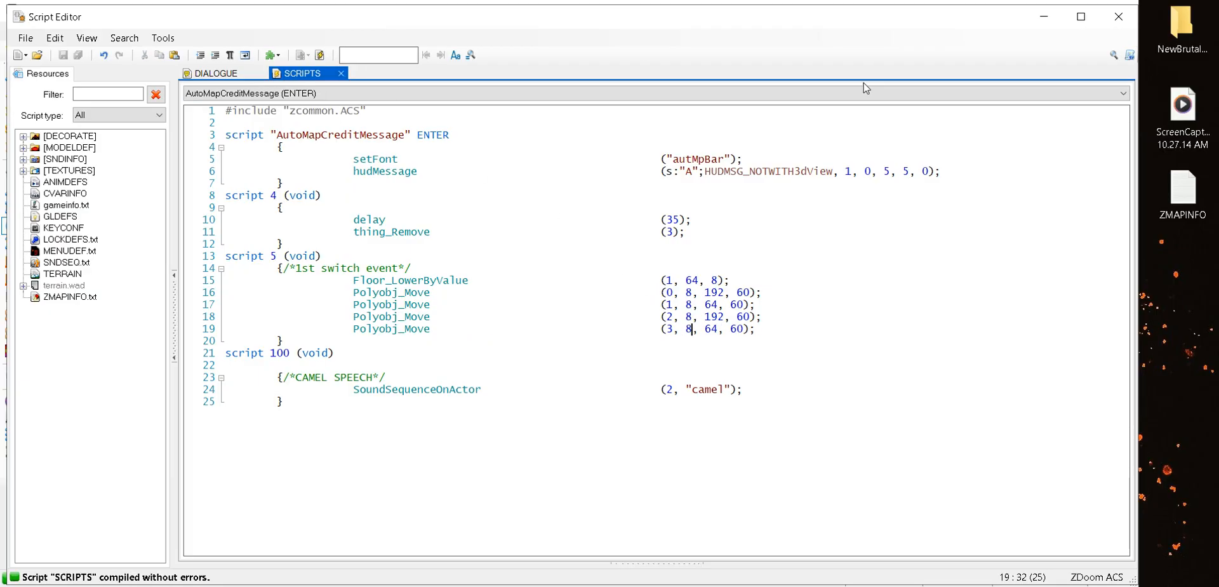
{"action": "left_click", "coordinate": [1118, 17]}
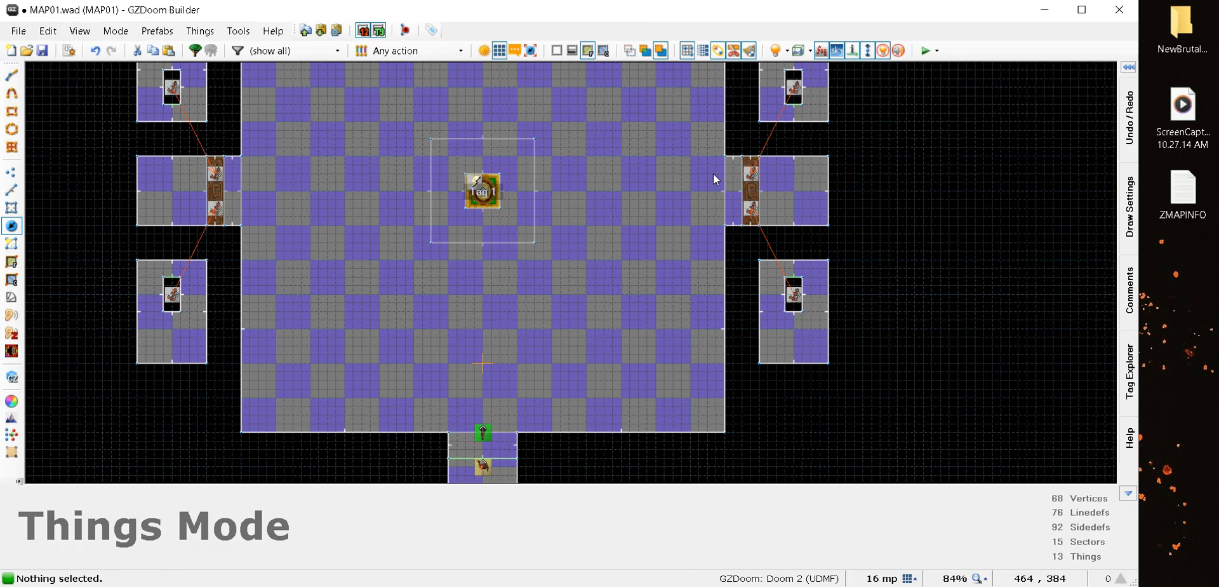
{"action": "scroll", "coordinate": [338, 248], "scroll_direction": "down", "scroll_amount": 10}
{"action": "scroll", "coordinate": [339, 249], "scroll_direction": "up", "scroll_amount": 8}
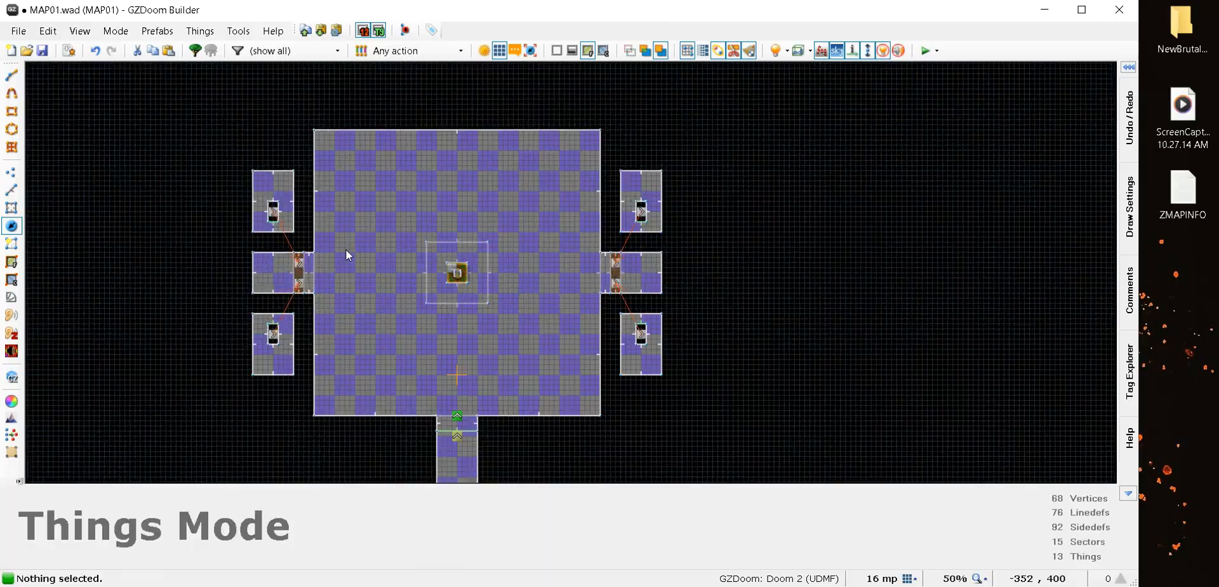
{"action": "scroll", "coordinate": [347, 250], "scroll_direction": "down", "scroll_amount": 1}
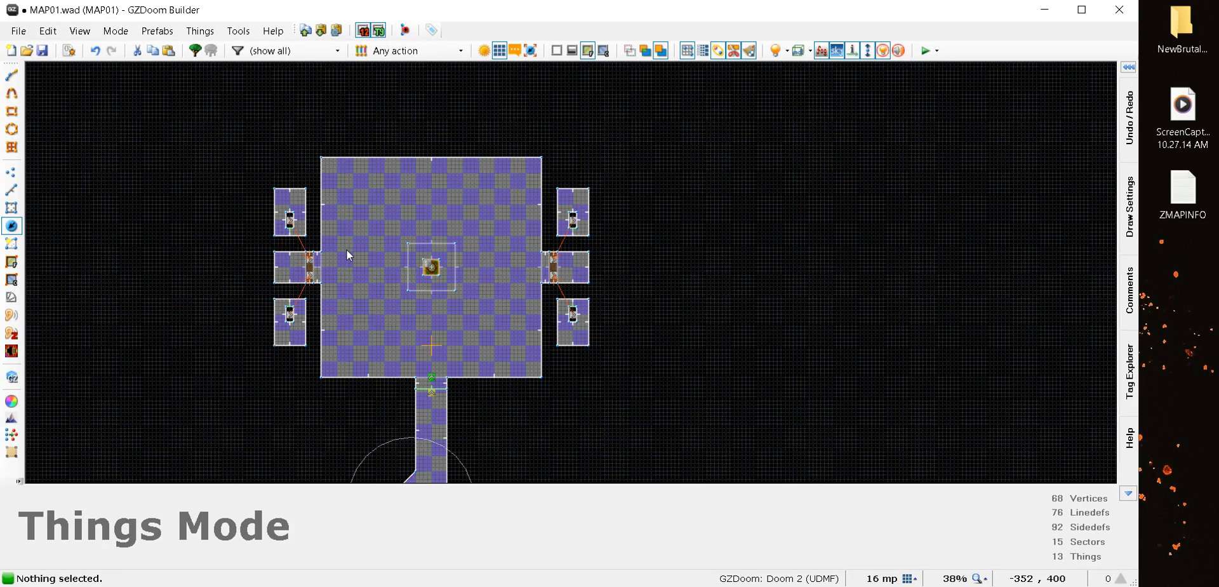
{"action": "scroll", "coordinate": [346, 254], "scroll_direction": "down", "scroll_amount": 4}
{"action": "scroll", "coordinate": [347, 250], "scroll_direction": "down", "scroll_amount": 3}
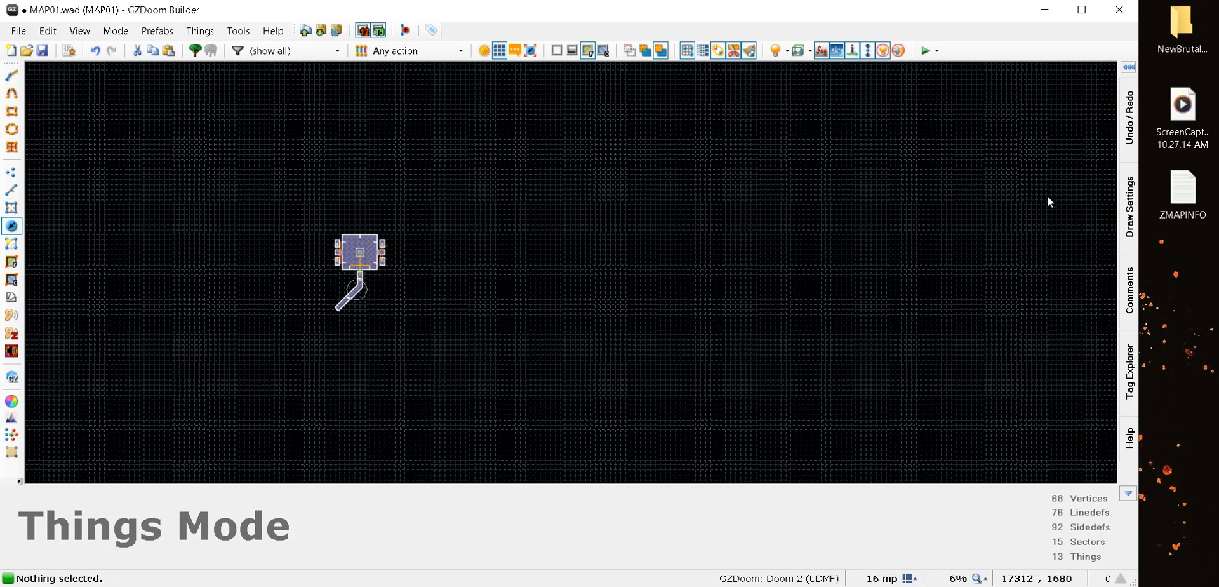
{"action": "scroll", "coordinate": [283, 250], "scroll_direction": "up", "scroll_amount": 10}
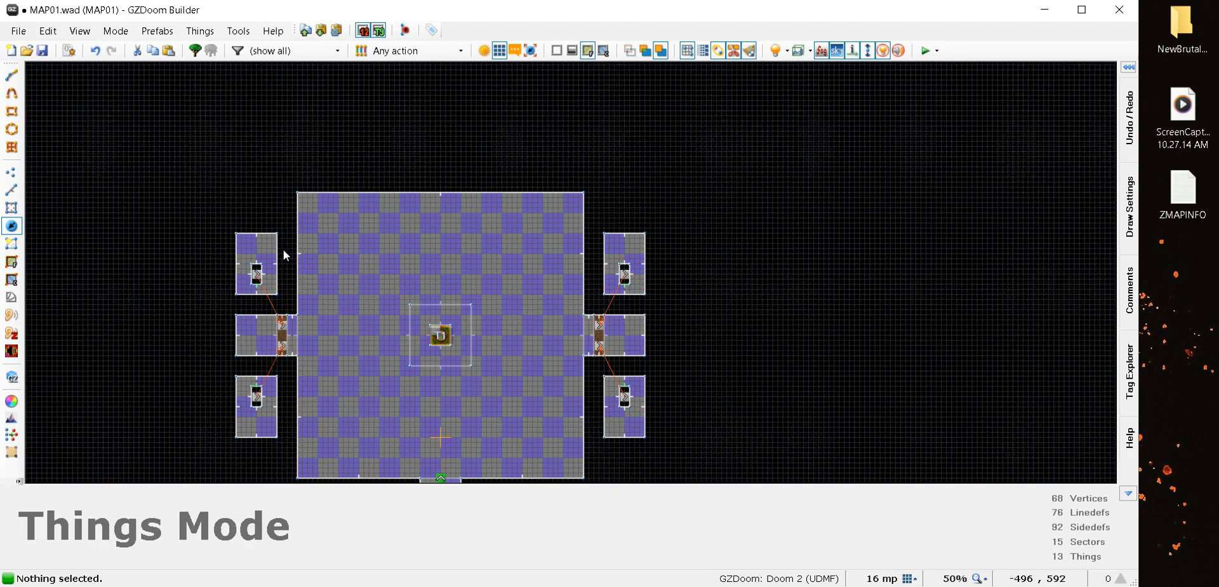
{"action": "scroll", "coordinate": [350, 244], "scroll_direction": "down", "scroll_amount": 2}
{"action": "scroll", "coordinate": [443, 351], "scroll_direction": "up", "scroll_amount": 3}
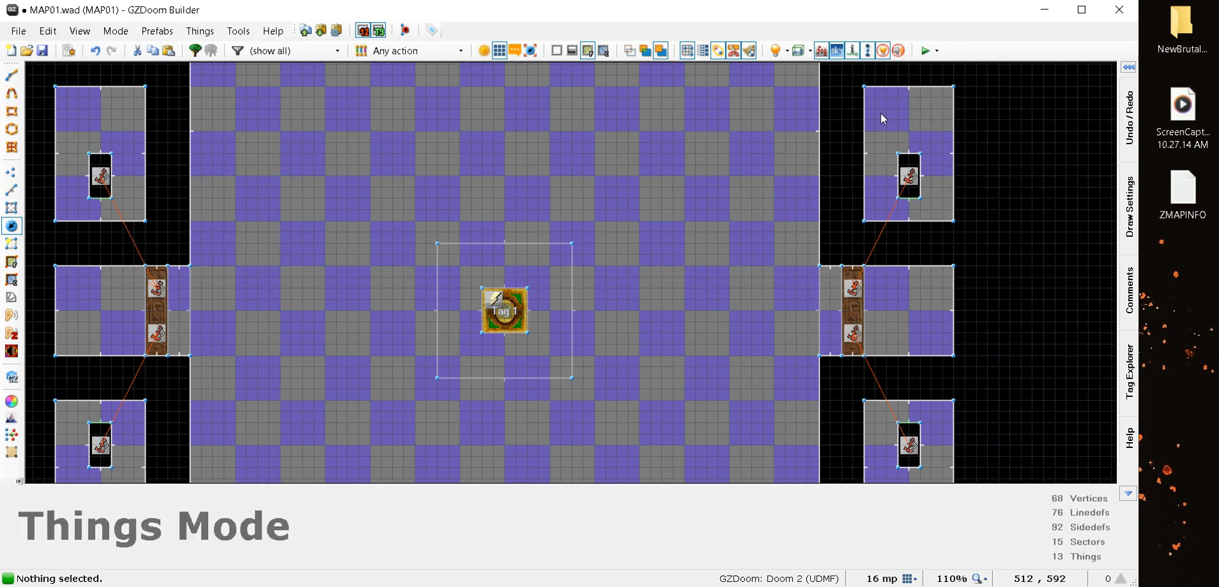
Test the map in GZDoom by collecting the machete and watching the pedestal and both doors, and quit the game
{"action": "left_click", "coordinate": [927, 52]}
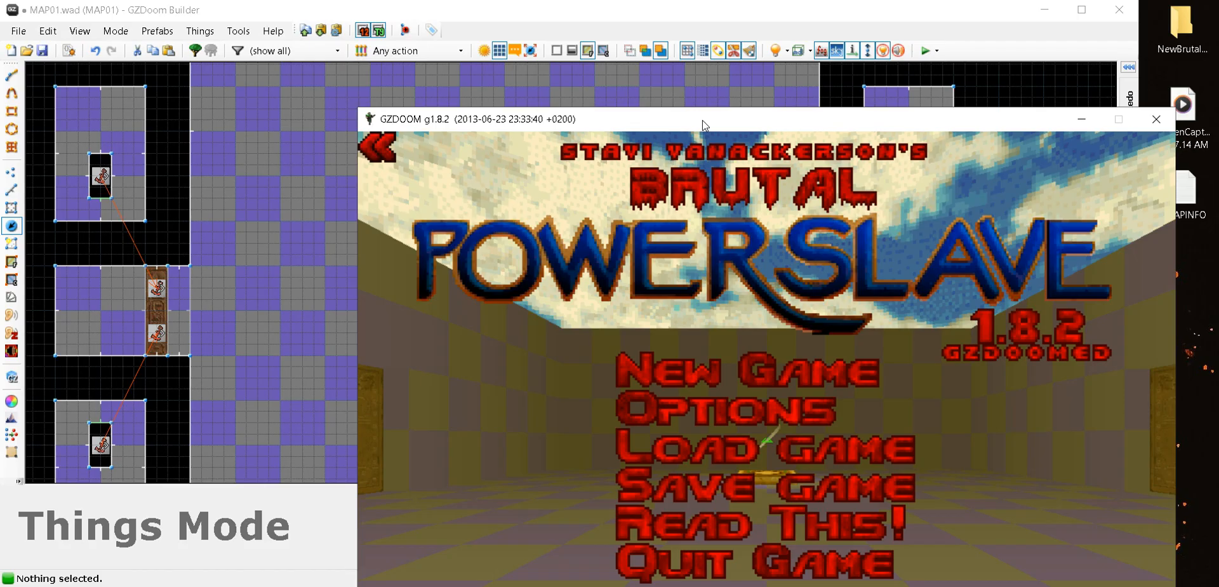
{"action": "left_click_drag", "start_coordinate": [703, 125], "coordinate": [514, 19]}
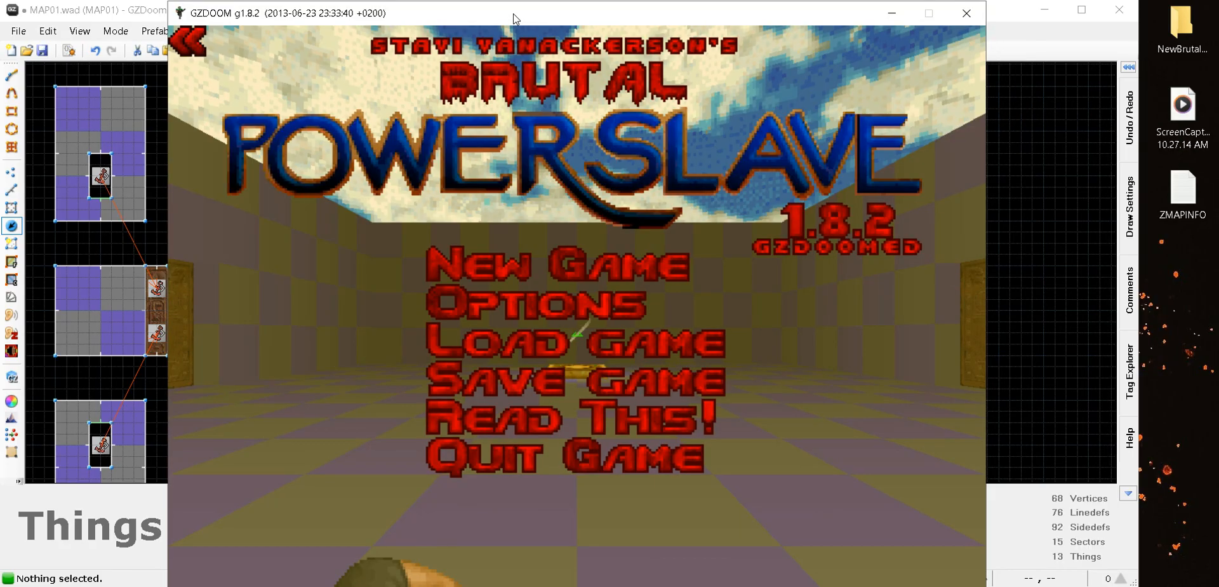
{"action": "key", "text": "Escape"}
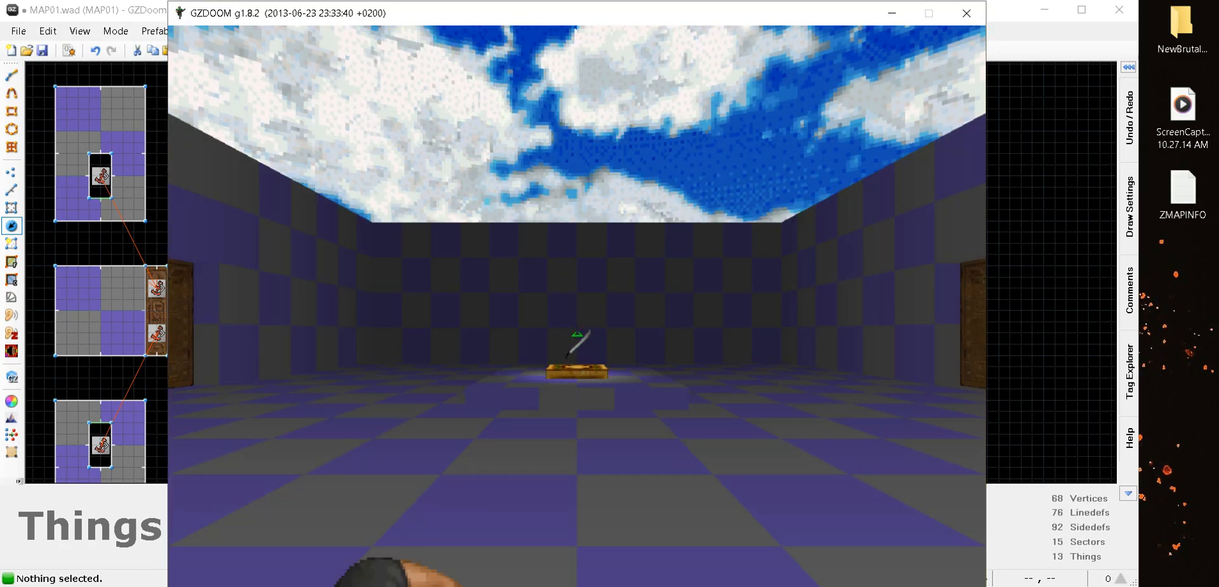
{"action": "key", "text": "w"}
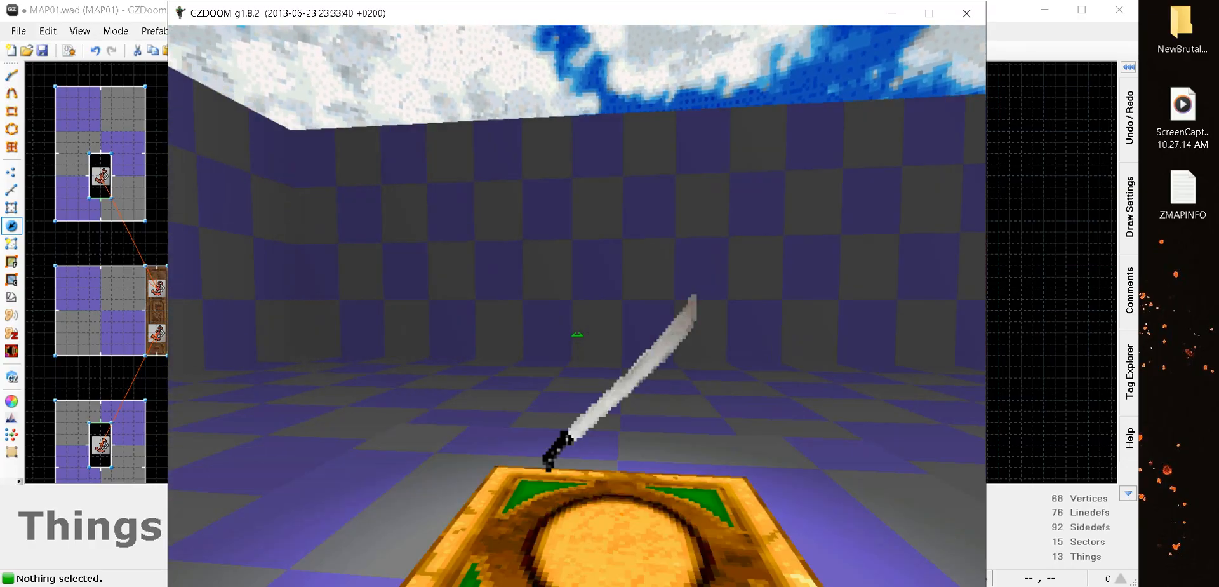
{"action": "key", "text": "s"}
{"action": "key", "text": "w"}
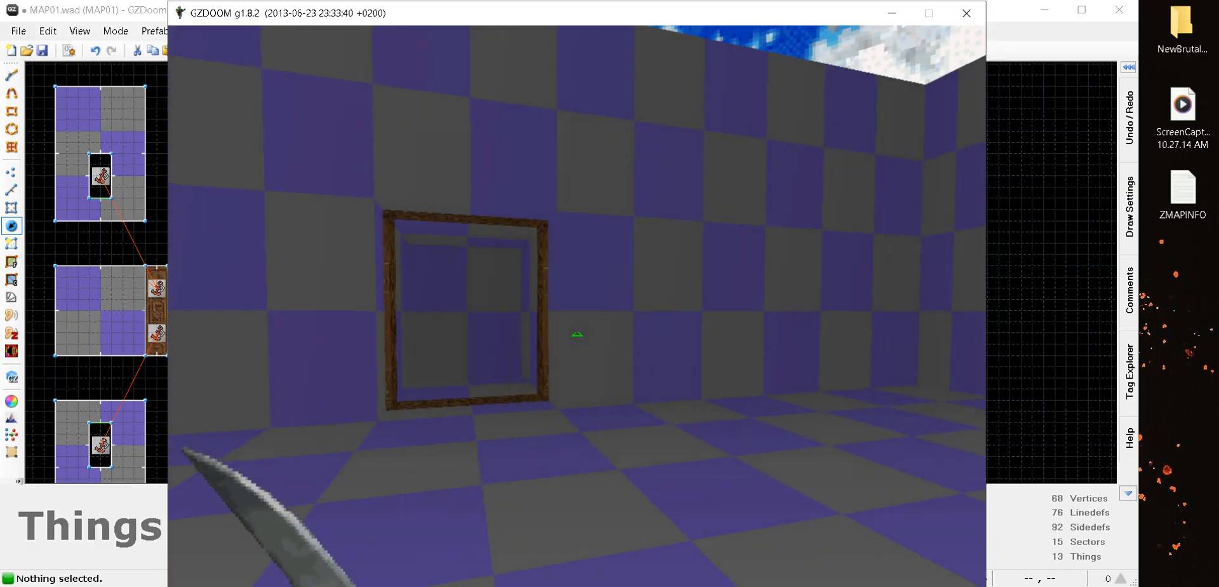
{"action": "key", "text": "w"}
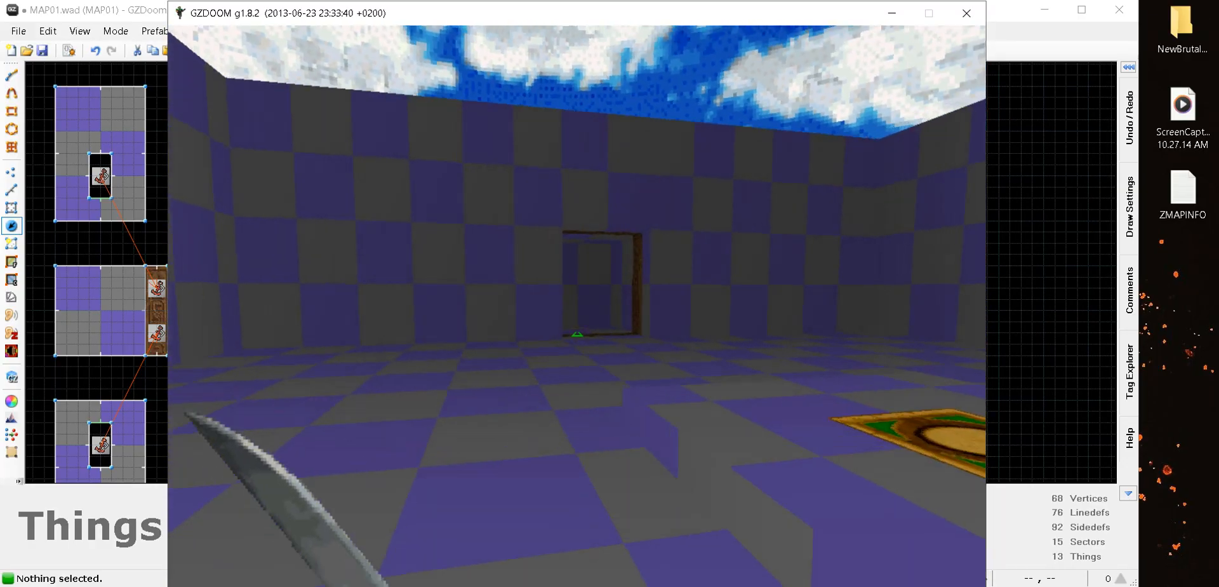
{"action": "key", "text": "s"}
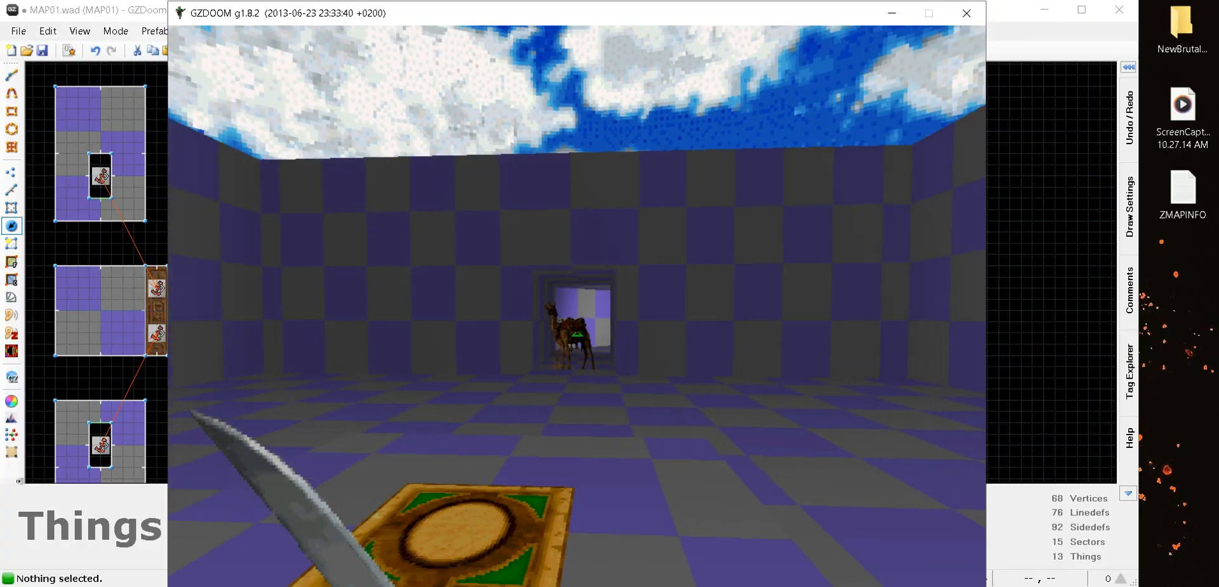
{"action": "key", "text": "Escape"}
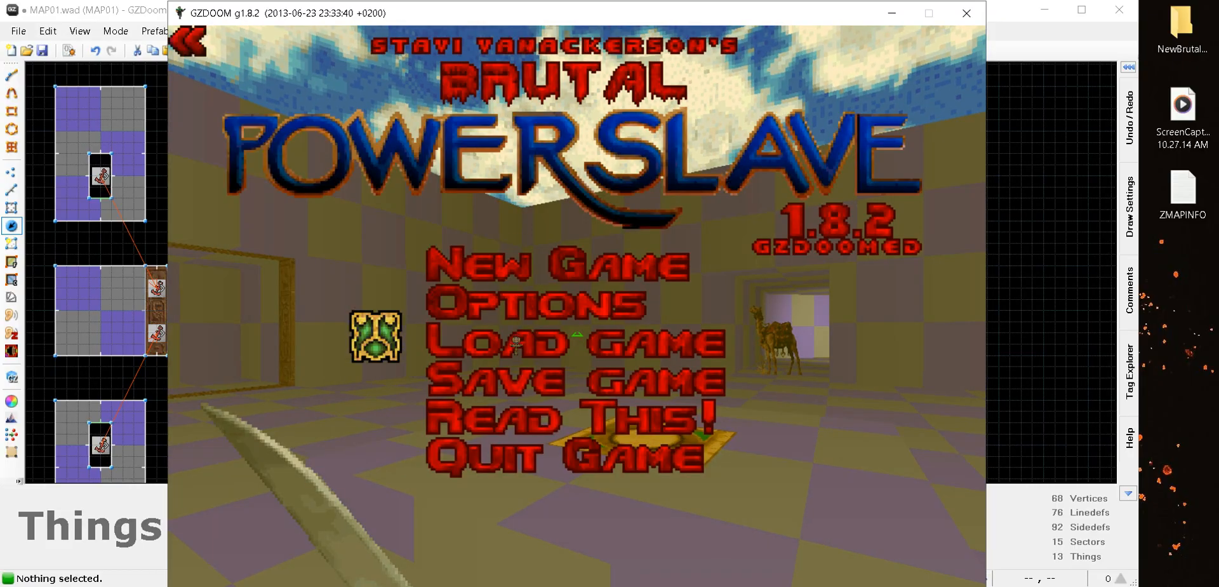
{"action": "left_click", "coordinate": [538, 464]}
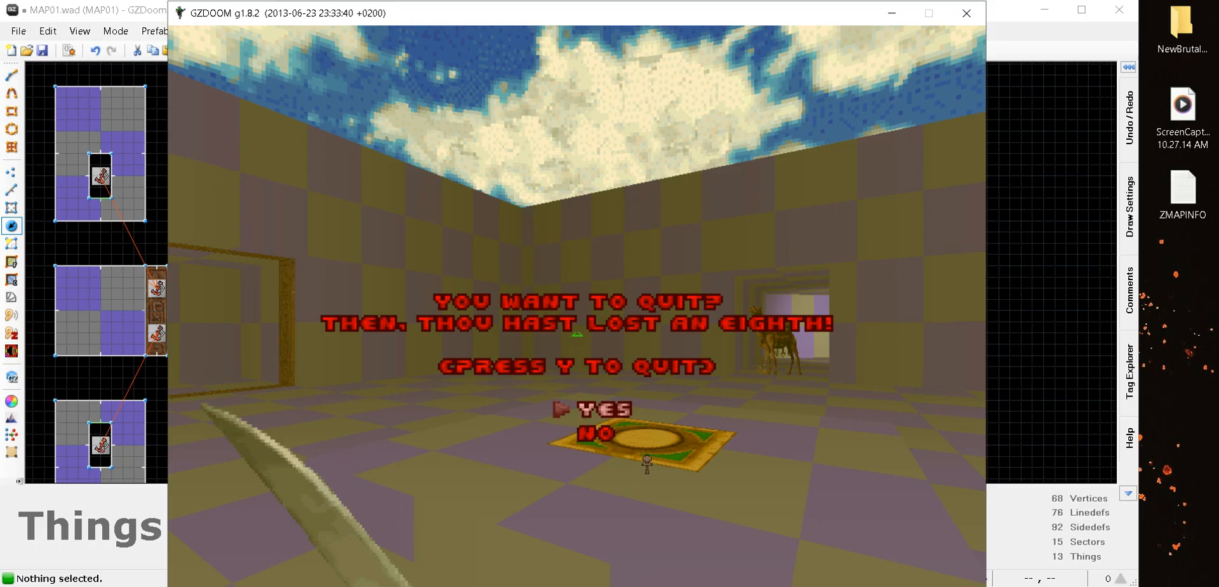
{"action": "key", "text": "y"}
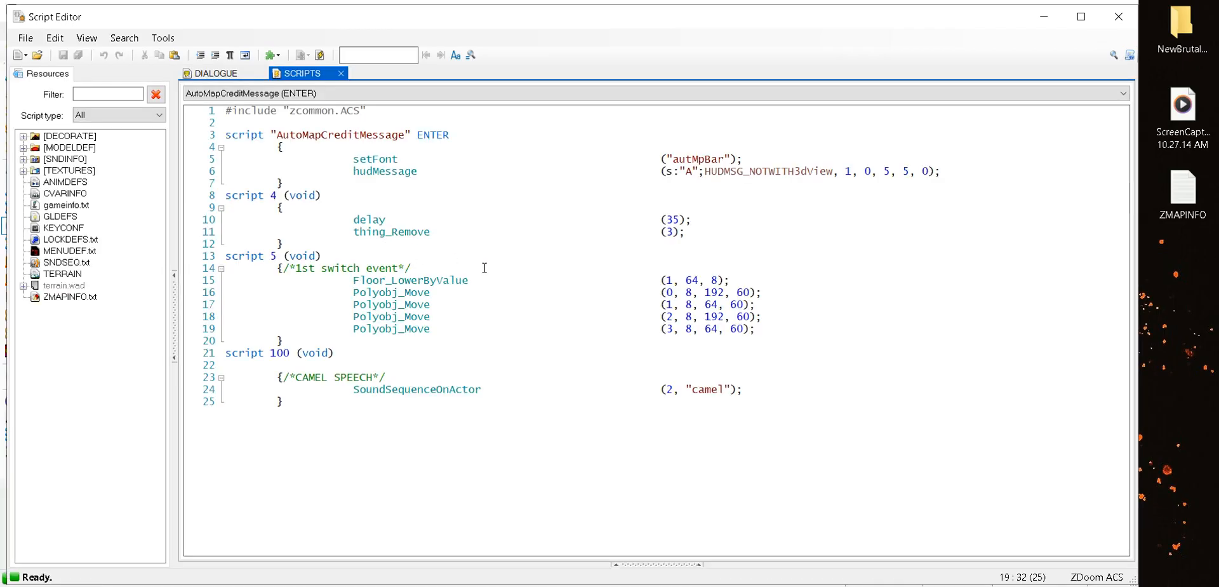
Set the last argument of Floor_LowerByValue in script 5 to 4 and compile the map's scripts
{"action": "double_click", "coordinate": [717, 280]}
{"action": "type", "text": "4"}
{"action": "left_click", "coordinate": [320, 55]}
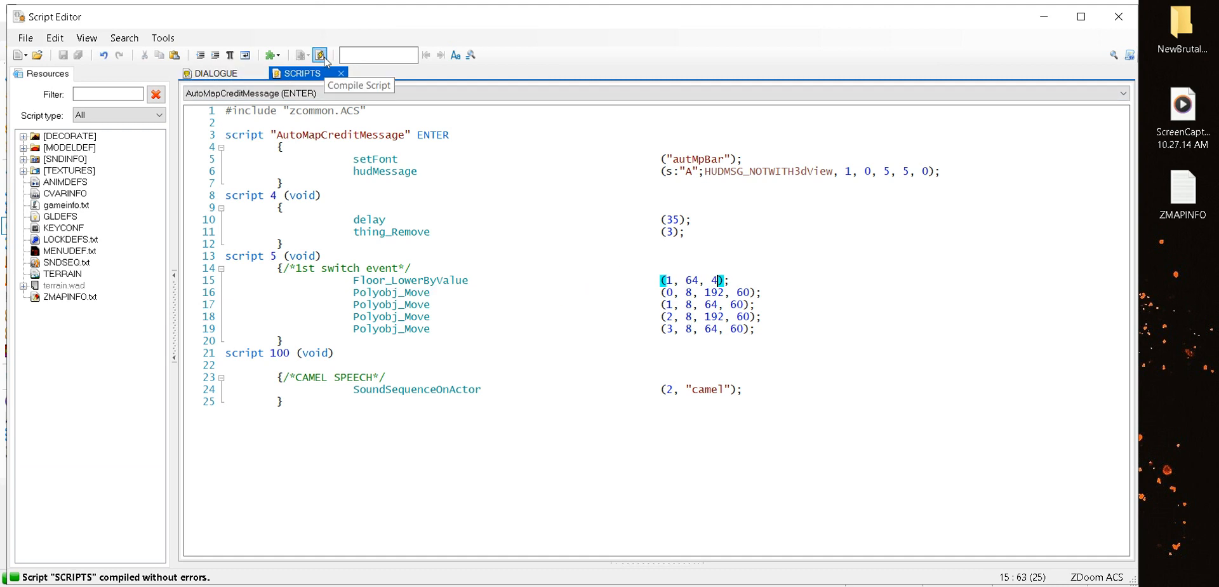
{"action": "left_click", "coordinate": [1118, 17]}
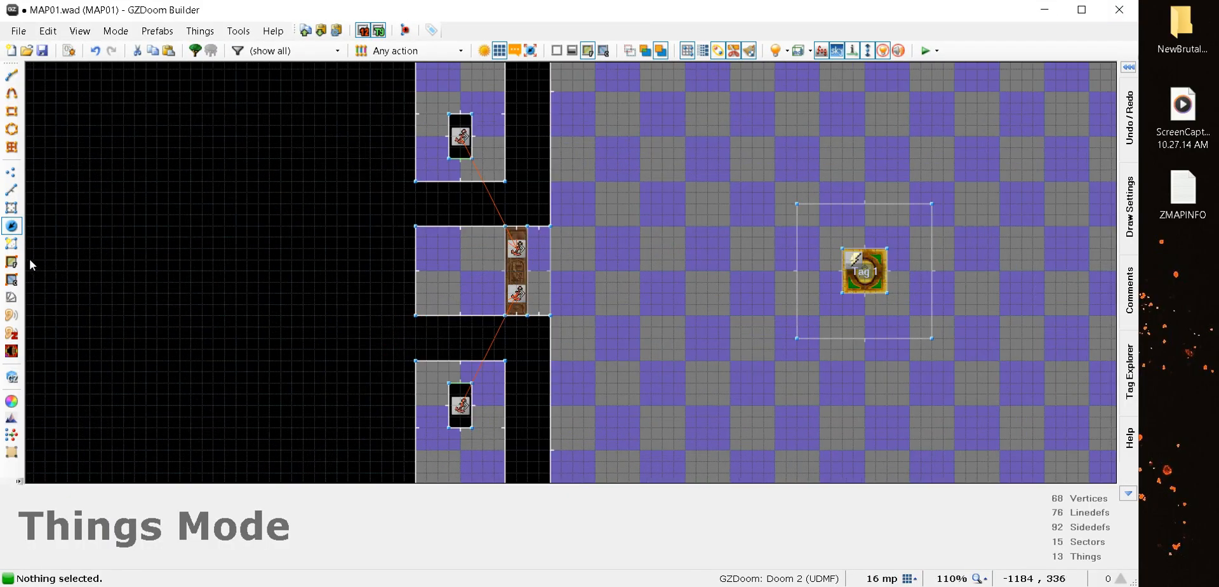
Insert a BabyFireTick2 thing at -576, 320 in the alcove behind the west door, facing east with angle 0
{"action": "scroll", "coordinate": [369, 269], "scroll_direction": "down", "scroll_amount": 5}
{"action": "scroll", "coordinate": [370, 290], "scroll_direction": "up", "scroll_amount": 8}
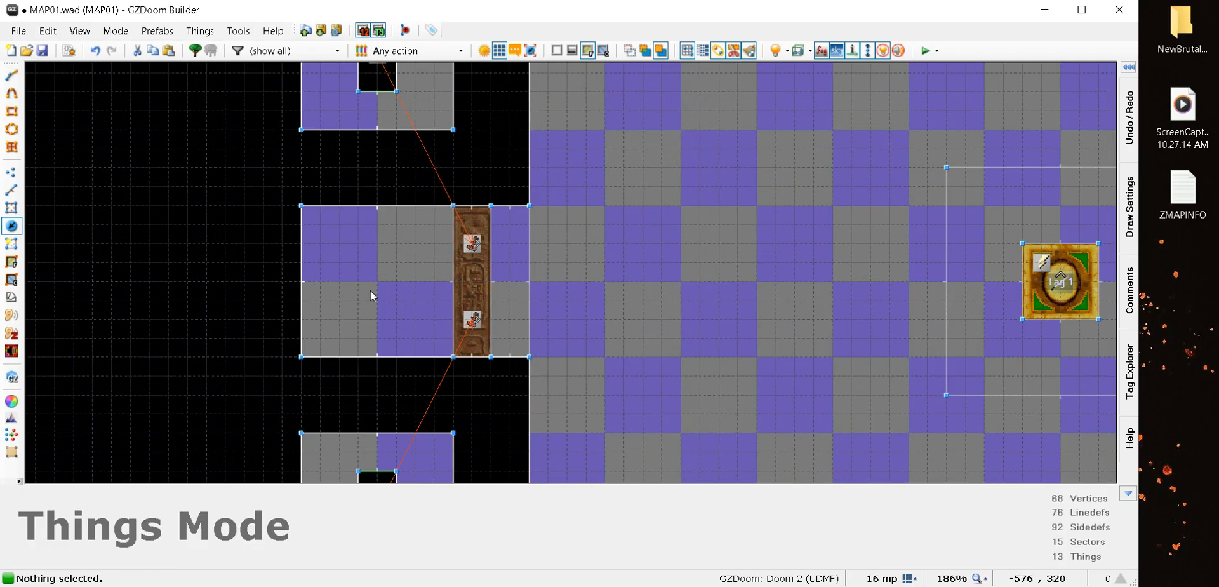
{"action": "scroll", "coordinate": [371, 290], "scroll_direction": "up", "scroll_amount": 2}
{"action": "right_click", "coordinate": [384, 279]}
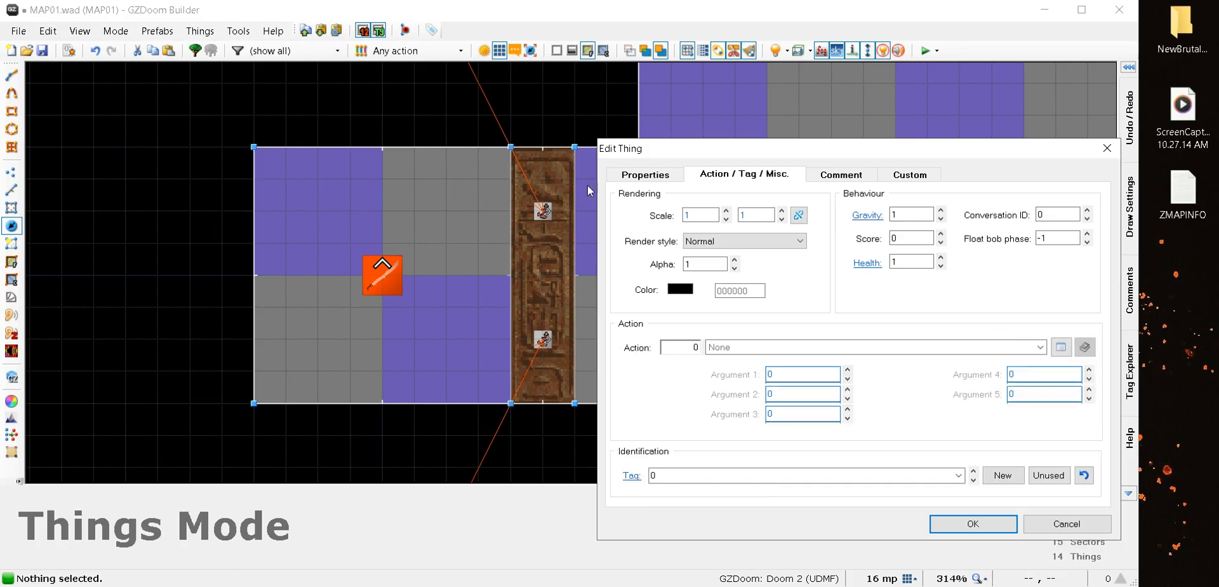
{"action": "left_click", "coordinate": [632, 174]}
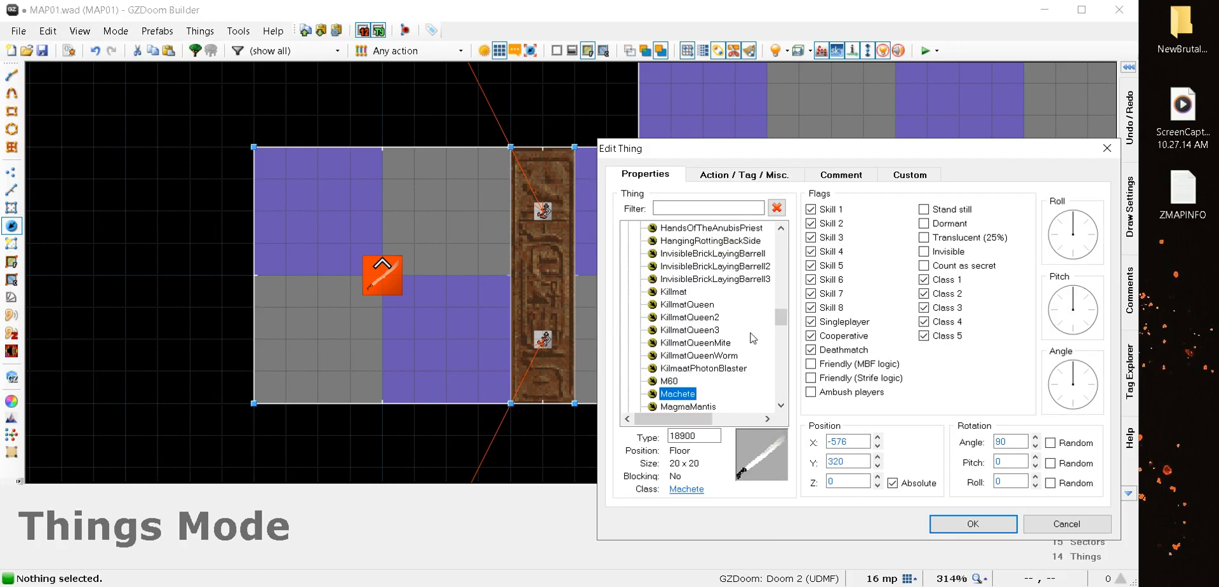
{"action": "left_click_drag", "start_coordinate": [781, 325], "coordinate": [780, 235]}
{"action": "scroll", "coordinate": [732, 278], "scroll_direction": "down", "scroll_amount": 8}
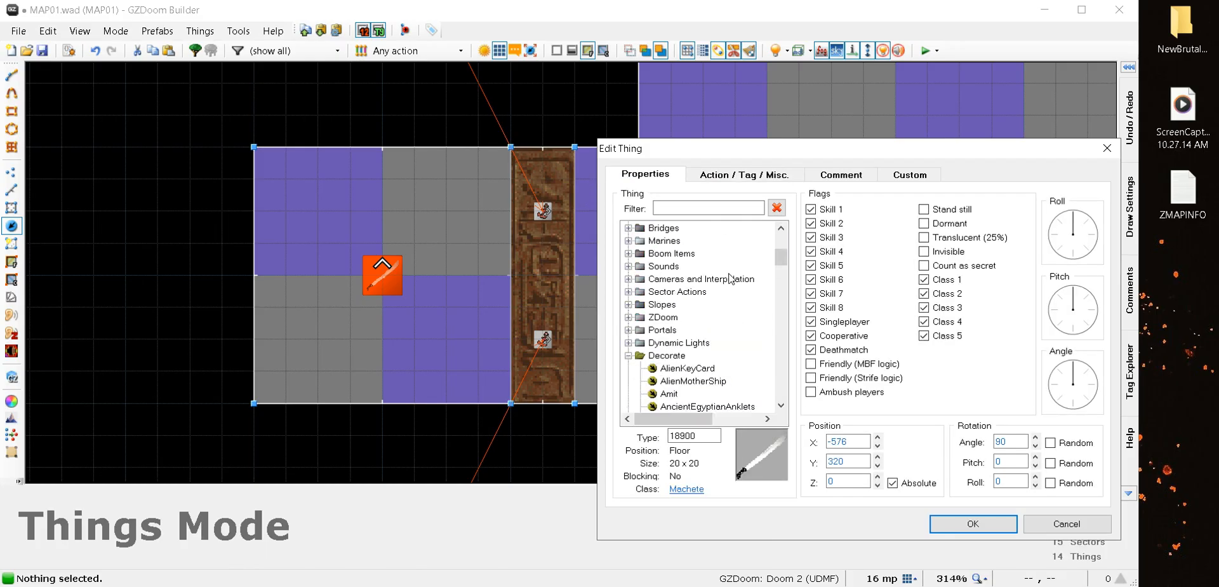
{"action": "scroll", "coordinate": [732, 278], "scroll_direction": "down", "scroll_amount": 2}
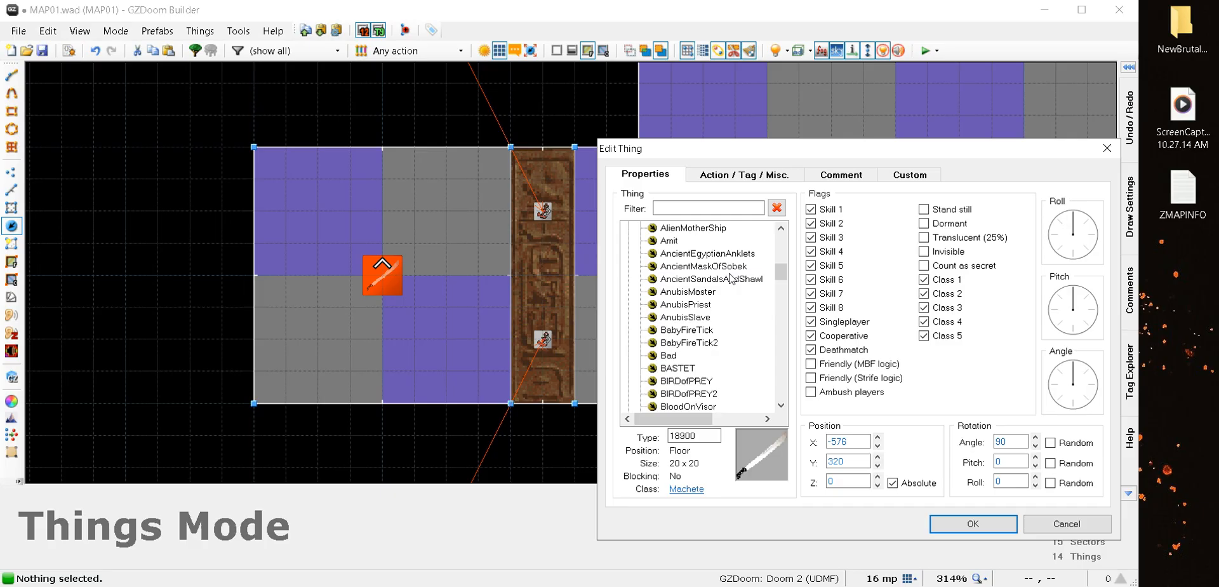
{"action": "left_click", "coordinate": [680, 344]}
{"action": "left_click", "coordinate": [1100, 394]}
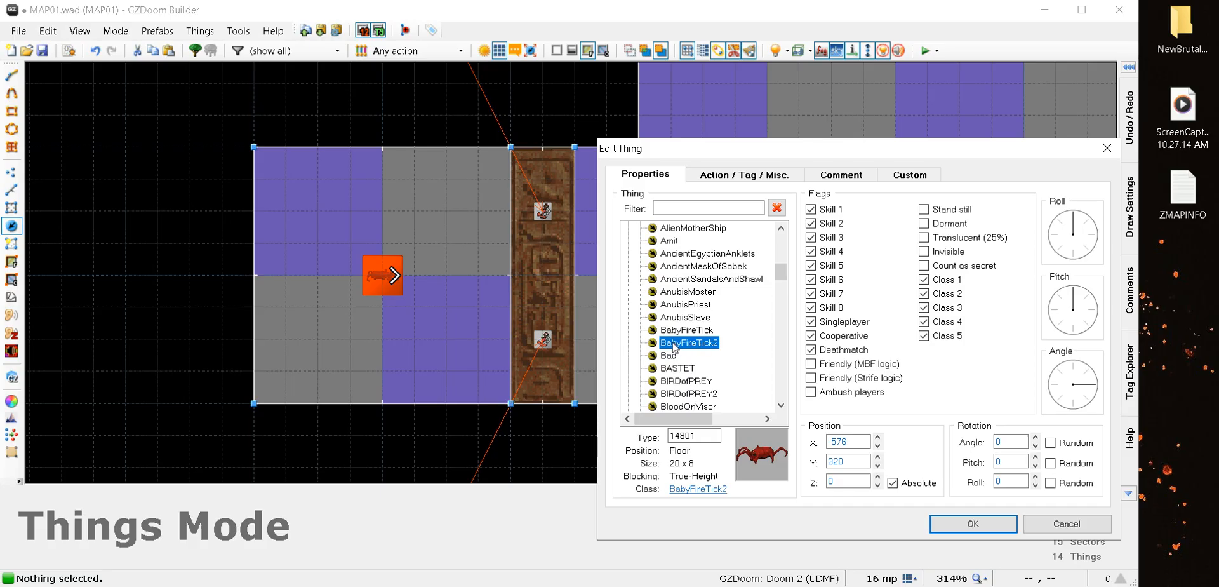
{"action": "left_click", "coordinate": [973, 523]}
Move the fire tick closer to the west door and add two more BabyFireTick2 things behind it in the alcove
{"action": "left_click_drag", "start_coordinate": [386, 284], "coordinate": [424, 275]}
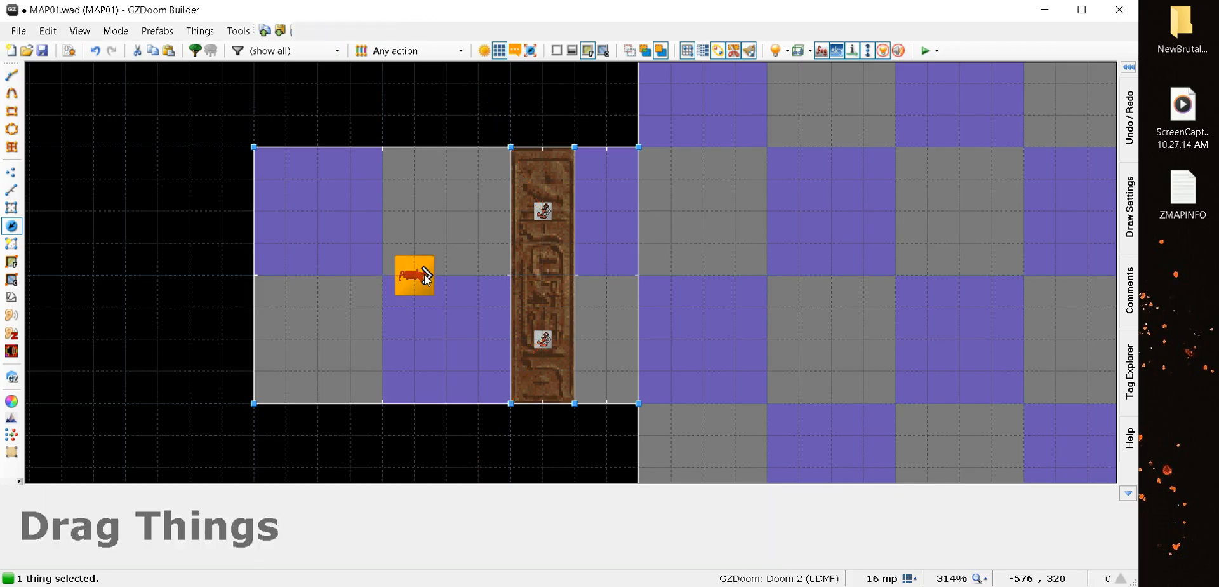
{"action": "right_click_drag", "start_coordinate": [424, 274], "coordinate": [446, 277]}
{"action": "right_click_drag", "start_coordinate": [345, 219], "coordinate": [355, 224]}
{"action": "right_click_drag", "start_coordinate": [349, 315], "coordinate": [351, 342]}
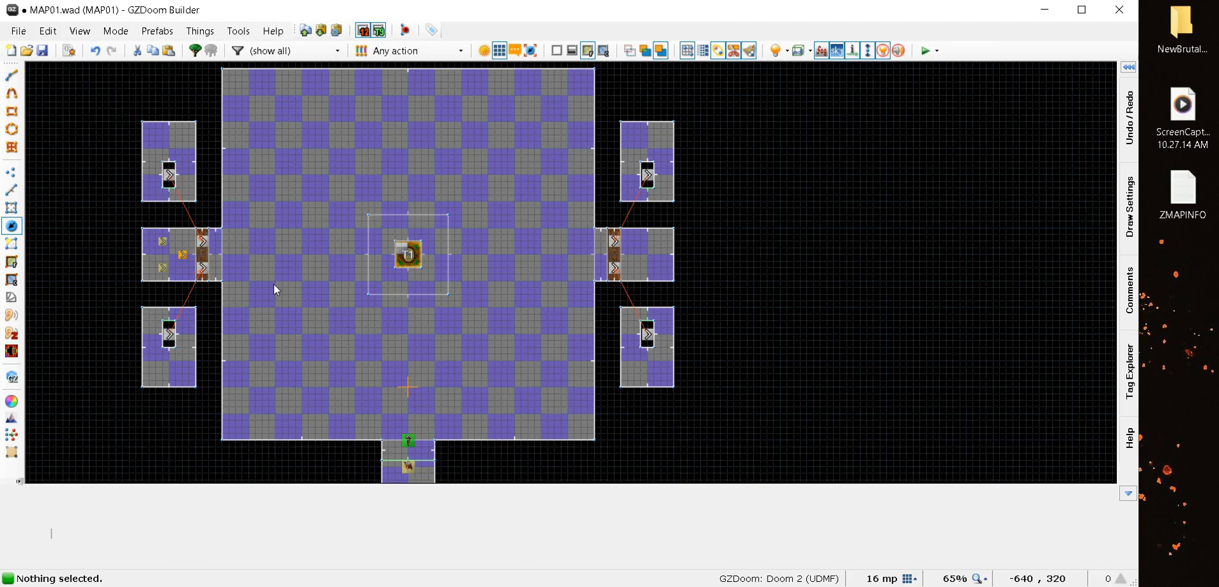
Insert a BabyFireTick2 thing at 576, 320 in the alcove behind the east door and shift it toward the door
{"action": "scroll", "coordinate": [656, 274], "scroll_direction": "up", "scroll_amount": 5}
{"action": "right_click", "coordinate": [621, 213]}
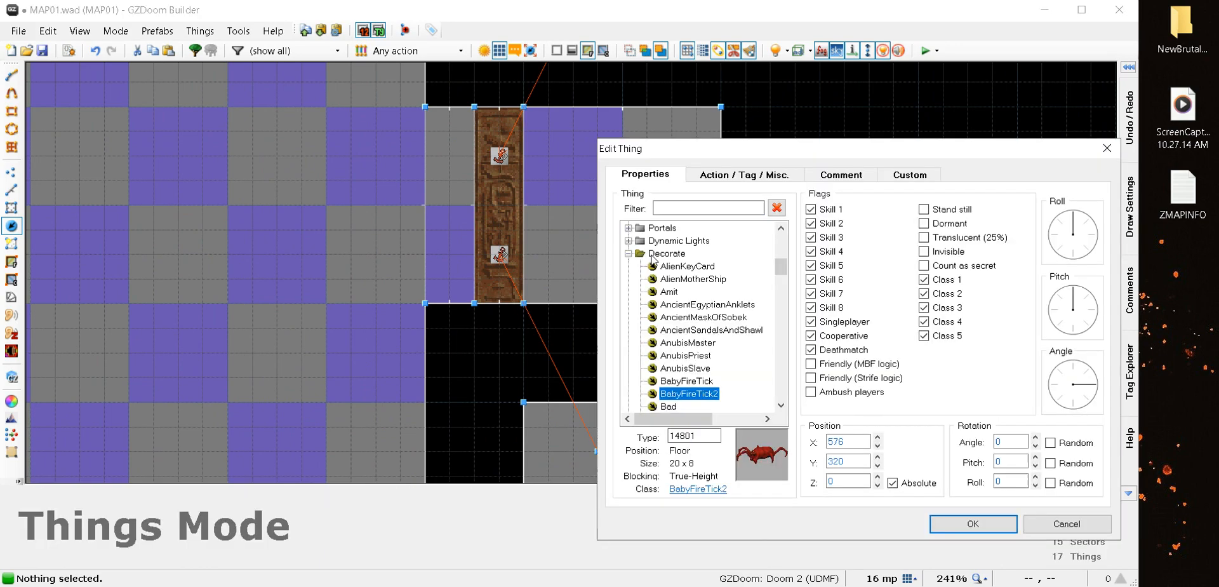
{"action": "left_click", "coordinate": [999, 527]}
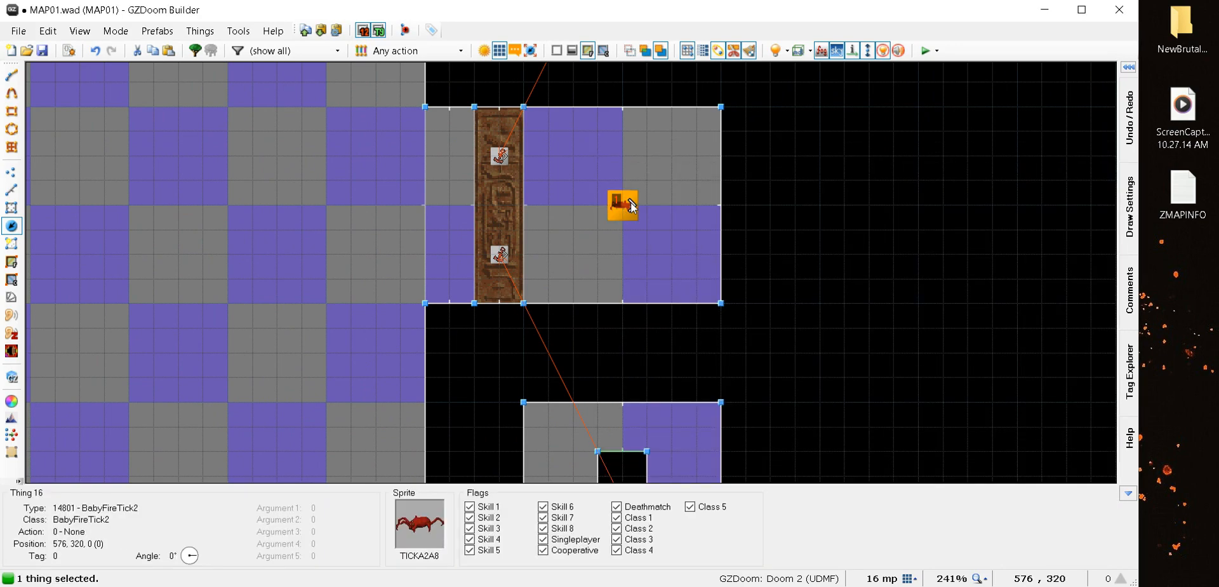
{"action": "right_click_drag", "start_coordinate": [630, 202], "coordinate": [589, 205]}
{"action": "scroll", "coordinate": [546, 222], "scroll_direction": "down", "scroll_amount": 4}
{"action": "scroll", "coordinate": [635, 324], "scroll_direction": "up", "scroll_amount": 1}
{"action": "scroll", "coordinate": [661, 330], "scroll_direction": "down", "scroll_amount": 5}
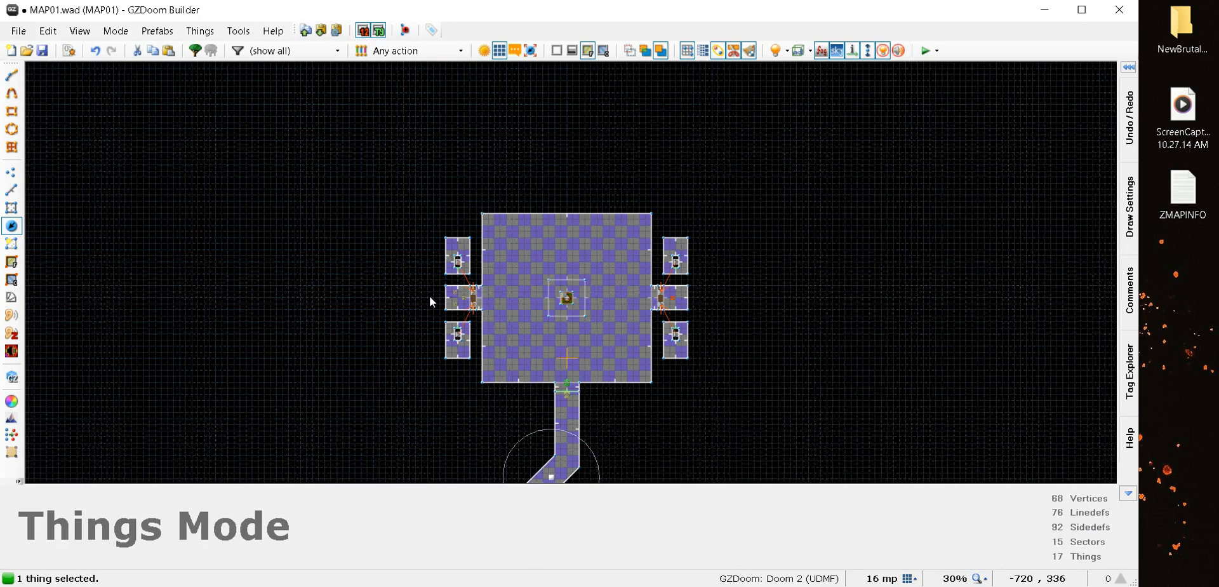
Move the fire tick behind the east door to 544, 320 and set its angle to 180 so it faces west
{"action": "scroll", "coordinate": [429, 296], "scroll_direction": "up", "scroll_amount": 10}
{"action": "scroll", "coordinate": [380, 272], "scroll_direction": "down", "scroll_amount": 8}
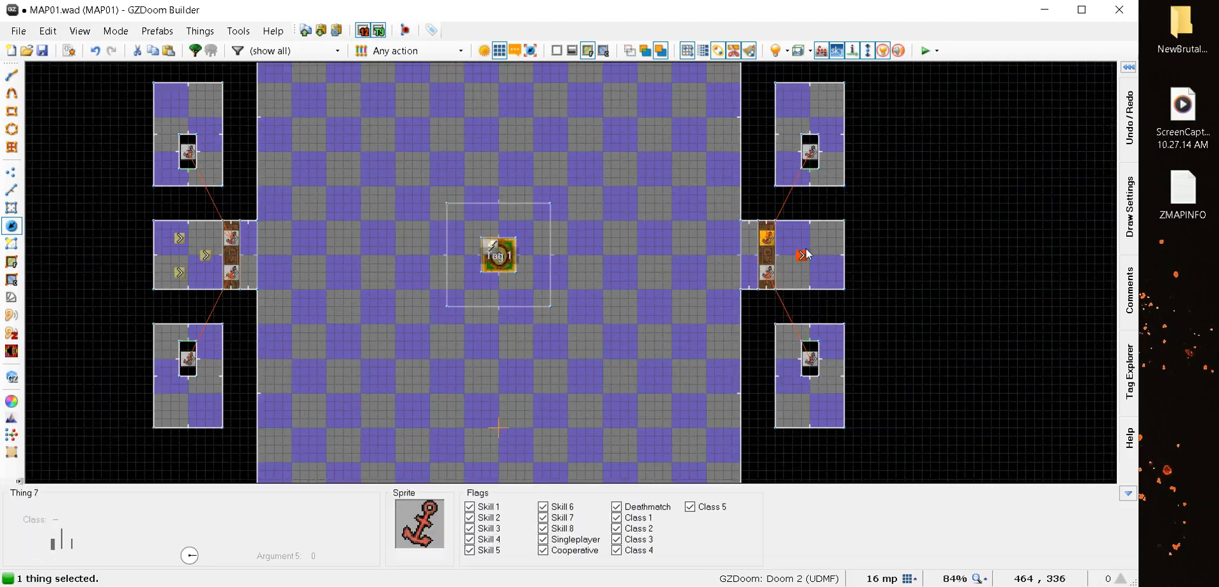
{"action": "scroll", "coordinate": [781, 267], "scroll_direction": "up", "scroll_amount": 8}
{"action": "right_click_drag", "start_coordinate": [729, 288], "coordinate": [696, 288]}
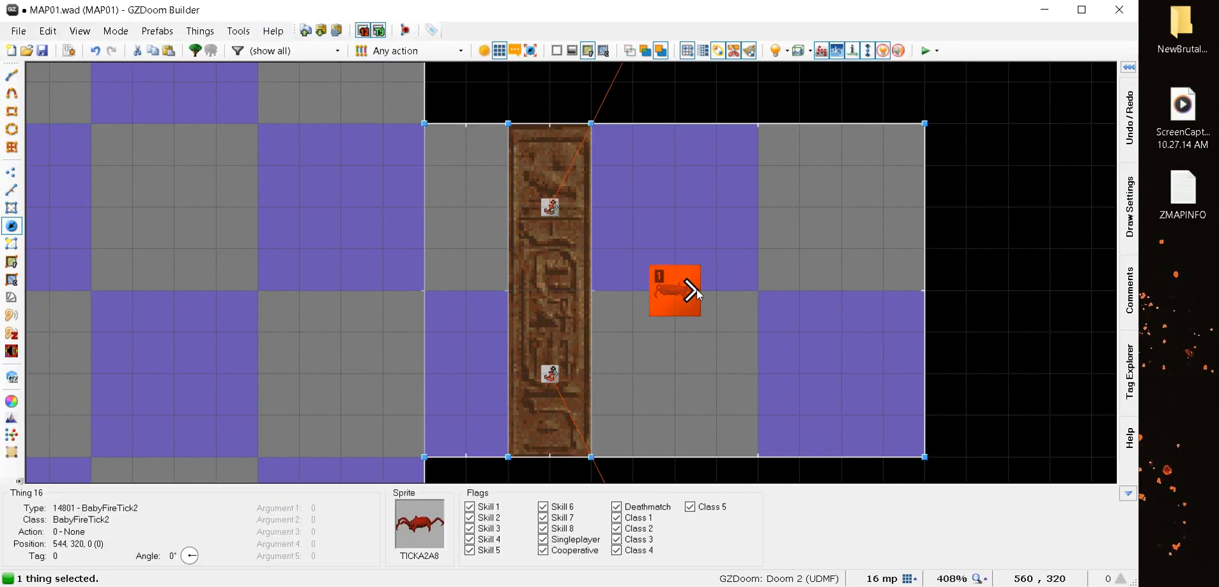
{"action": "right_click", "coordinate": [695, 288]}
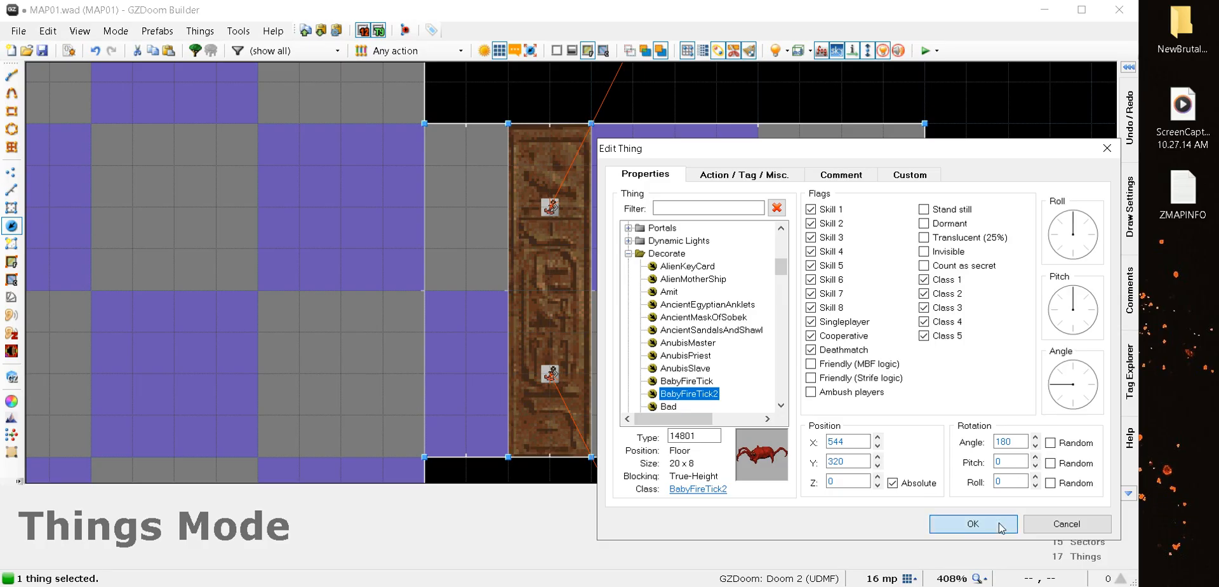
{"action": "left_click", "coordinate": [972, 523]}
Paste two more west-facing BabyFireTick2 things behind the first one in the east alcove, one of them at 576, 352
{"action": "key", "text": "ctrl+v"}
{"action": "left_click", "coordinate": [773, 193]}
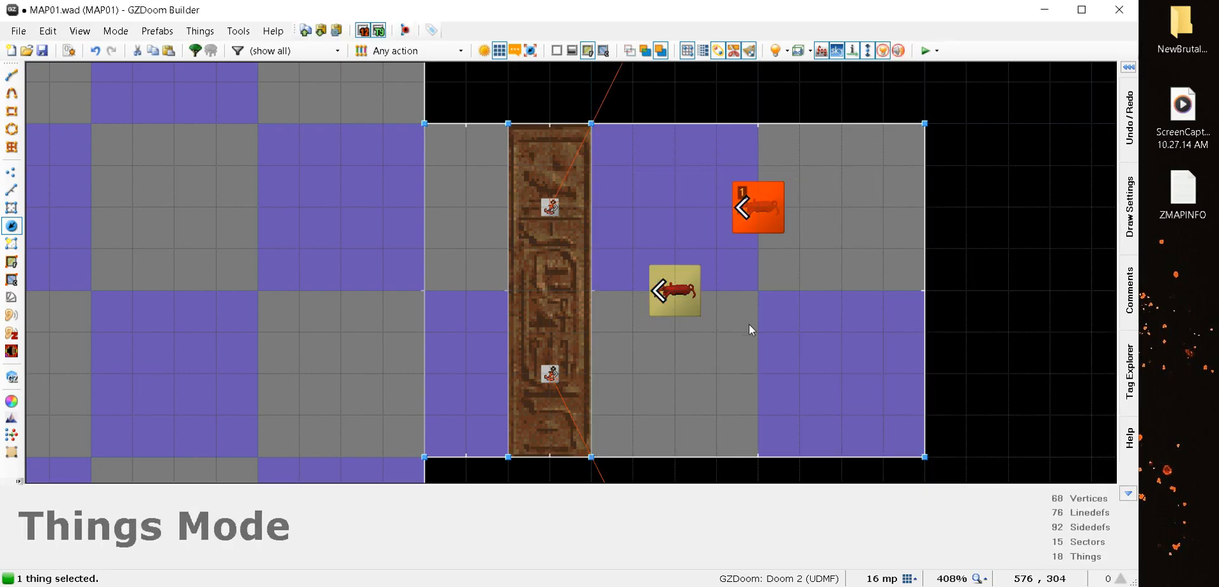
{"action": "key", "text": "ctrl+v"}
{"action": "left_click", "coordinate": [760, 383]}
Shift the two rear fire ticks in the east alcove farther from the door, to x position 592
{"action": "scroll", "coordinate": [759, 382], "scroll_direction": "down", "scroll_amount": 8}
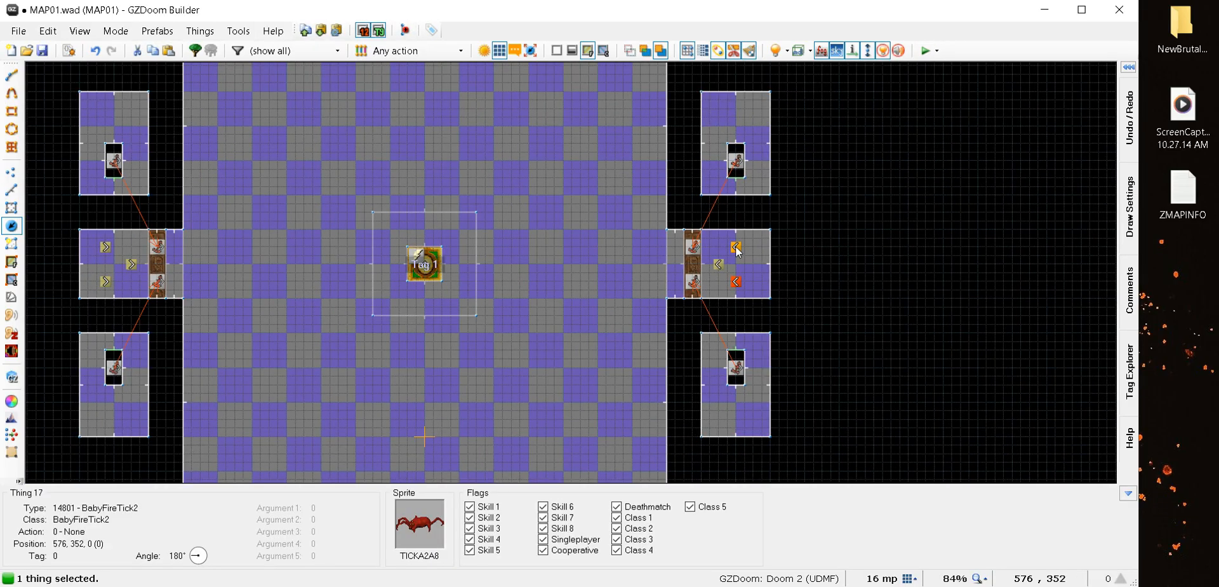
{"action": "scroll", "coordinate": [733, 246], "scroll_direction": "up", "scroll_amount": 4}
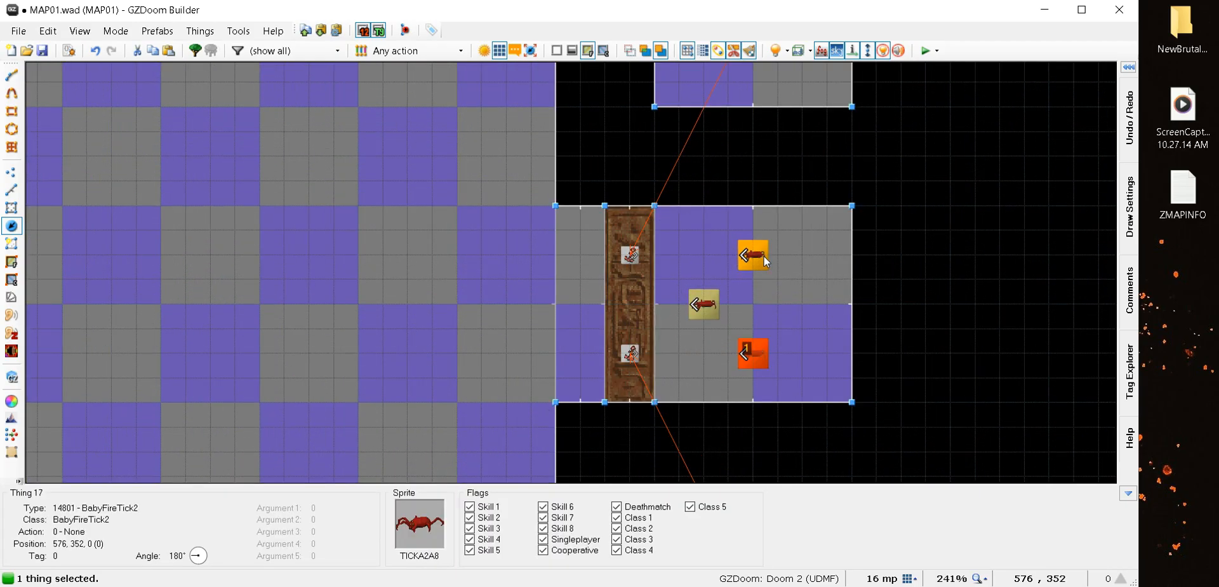
{"action": "right_click_drag", "start_coordinate": [762, 259], "coordinate": [785, 259]}
{"action": "right_click_drag", "start_coordinate": [760, 360], "coordinate": [783, 360]}
{"action": "scroll", "coordinate": [534, 253], "scroll_direction": "down", "scroll_amount": 8}
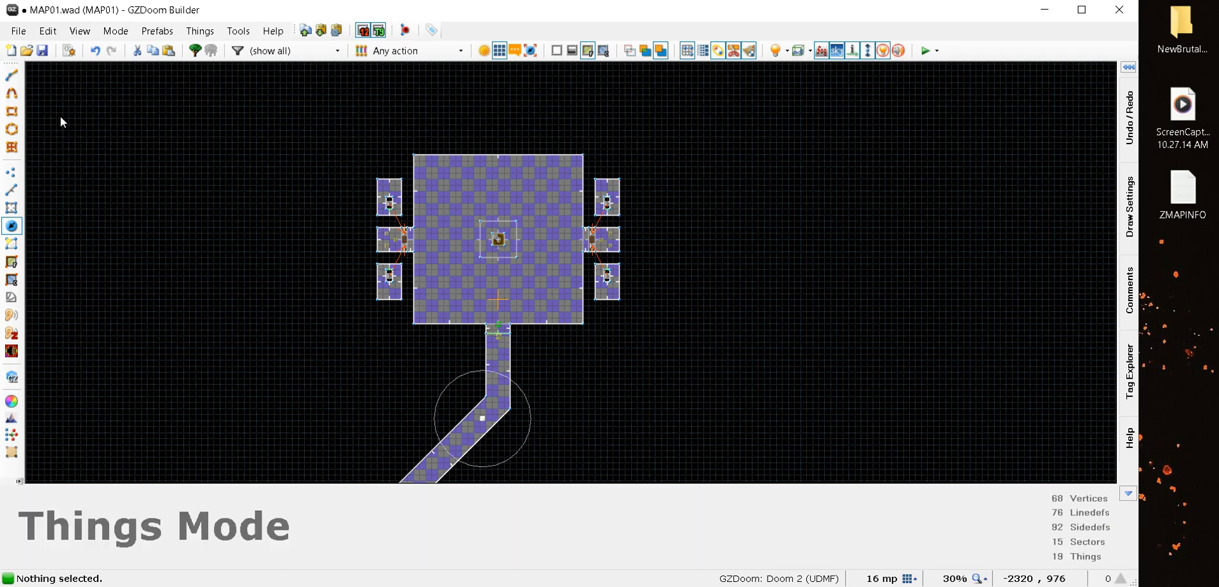
Test the map in GZDoom, move the game window fully into view and collect the machete from the pedestal
{"action": "left_click", "coordinate": [926, 50]}
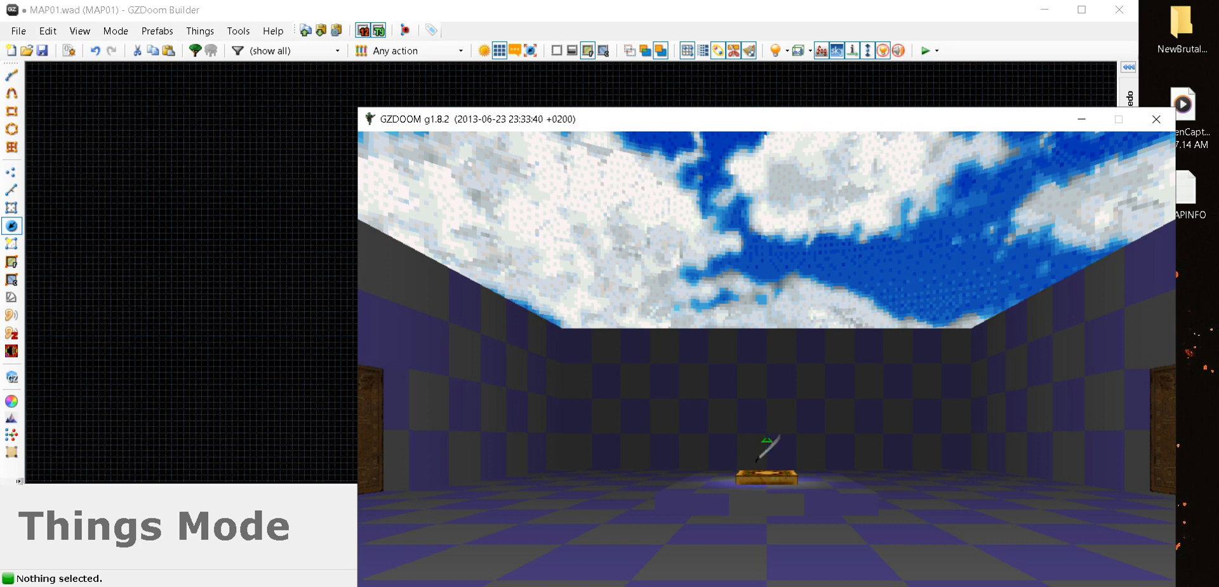
{"action": "key", "text": "Escape"}
{"action": "left_click_drag", "start_coordinate": [734, 121], "coordinate": [581, 13]}
{"action": "key", "text": "Escape"}
{"action": "key", "text": "w"}
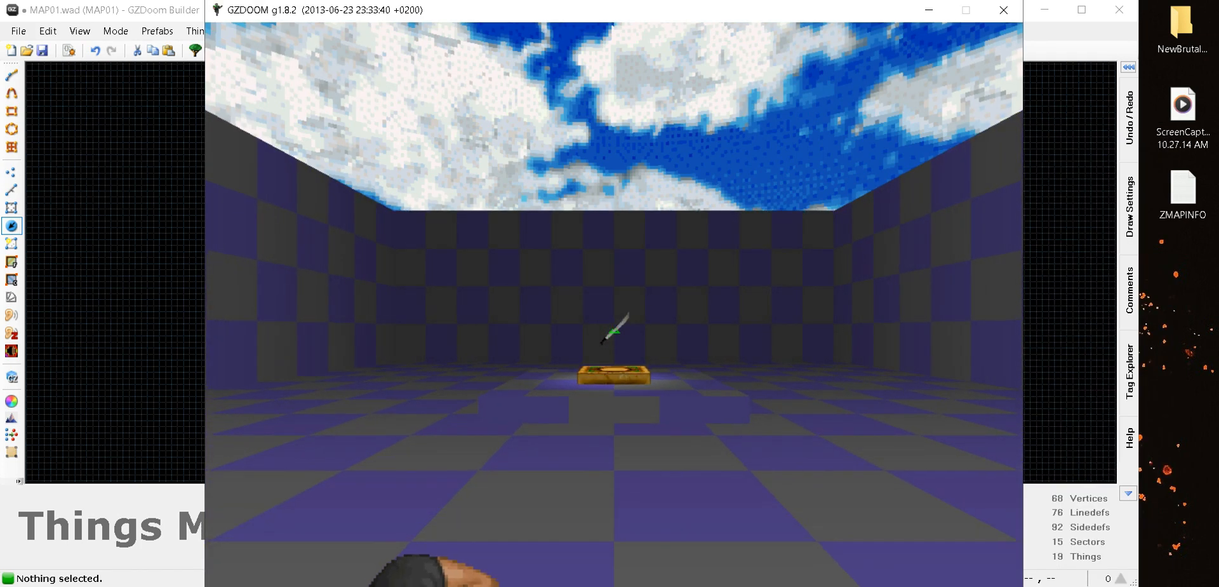
{"action": "key", "text": "a"}
{"action": "key", "text": "d"}
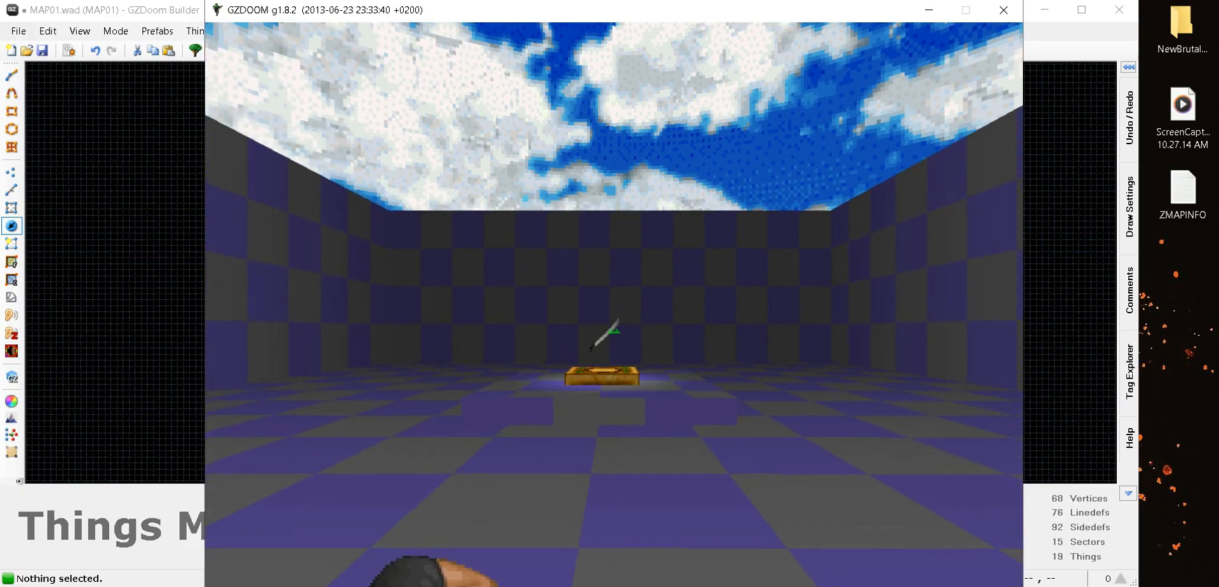
{"action": "key", "text": "w"}
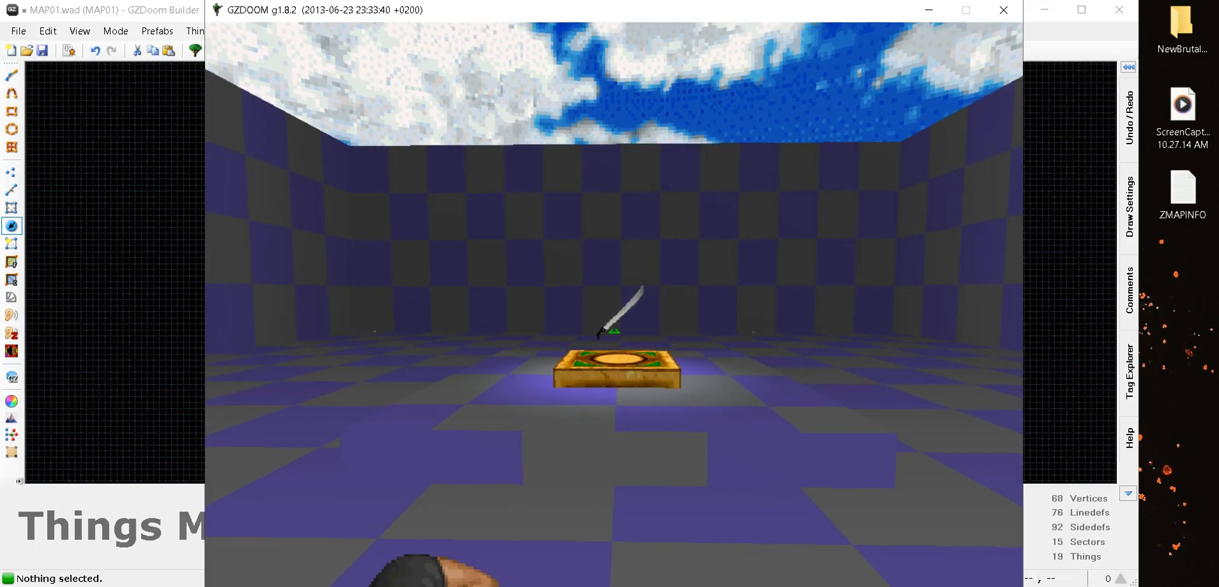
{"action": "key", "text": "w"}
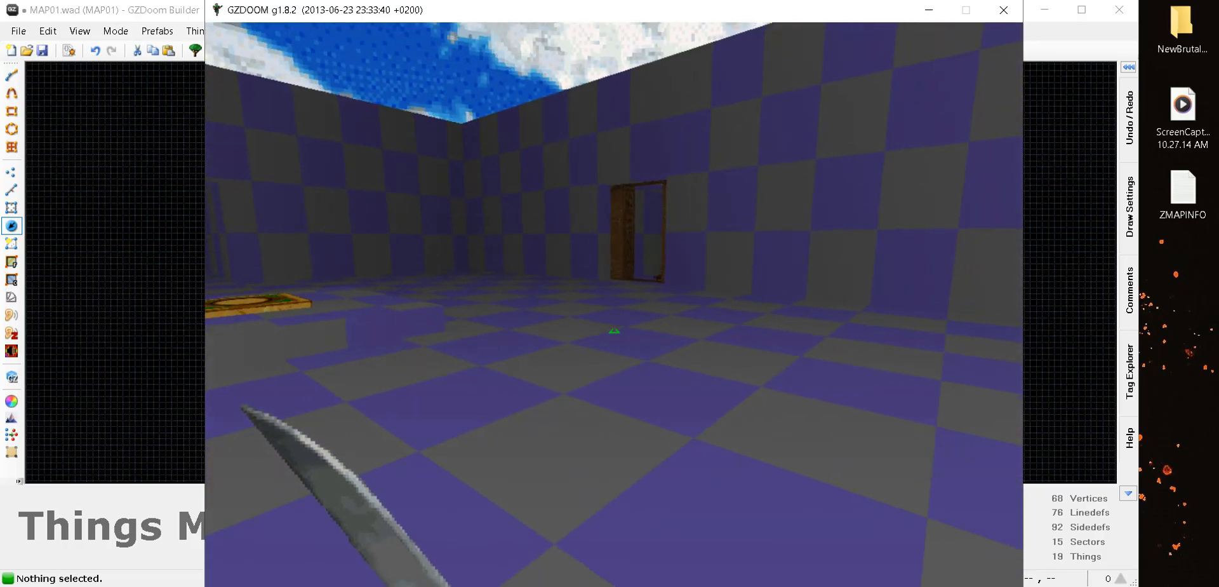
Approach the opened doors and fight the released fire ticks with the machete
{"action": "key", "text": "w"}
{"action": "left_click", "coordinate": [614, 331]}
{"action": "key", "text": "w"}
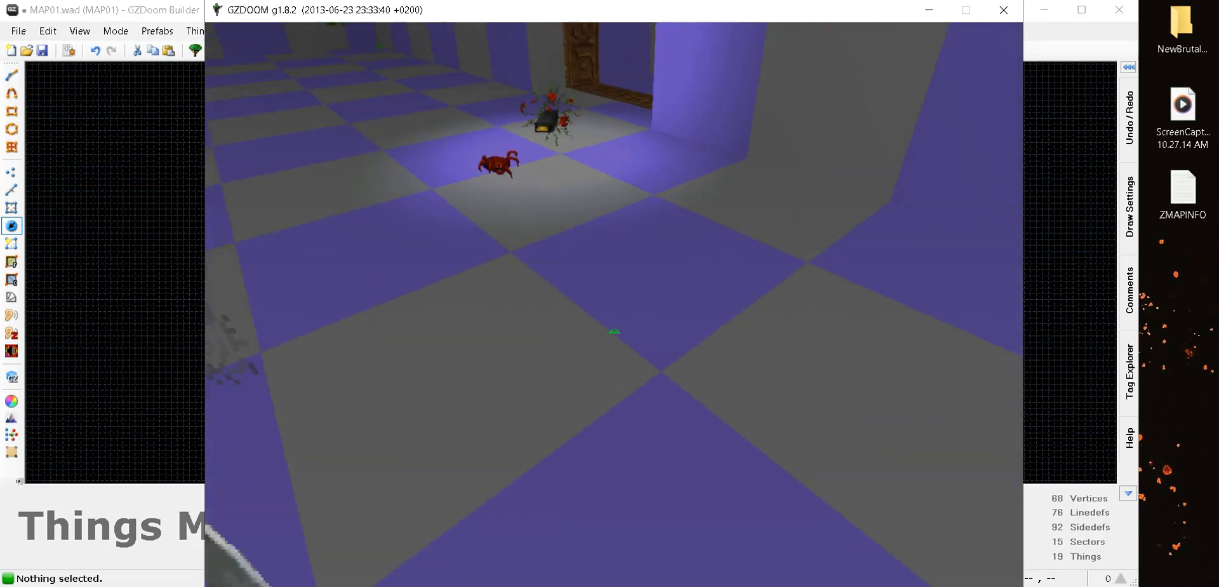
{"action": "left_click", "coordinate": [614, 331]}
{"action": "key", "text": "w"}
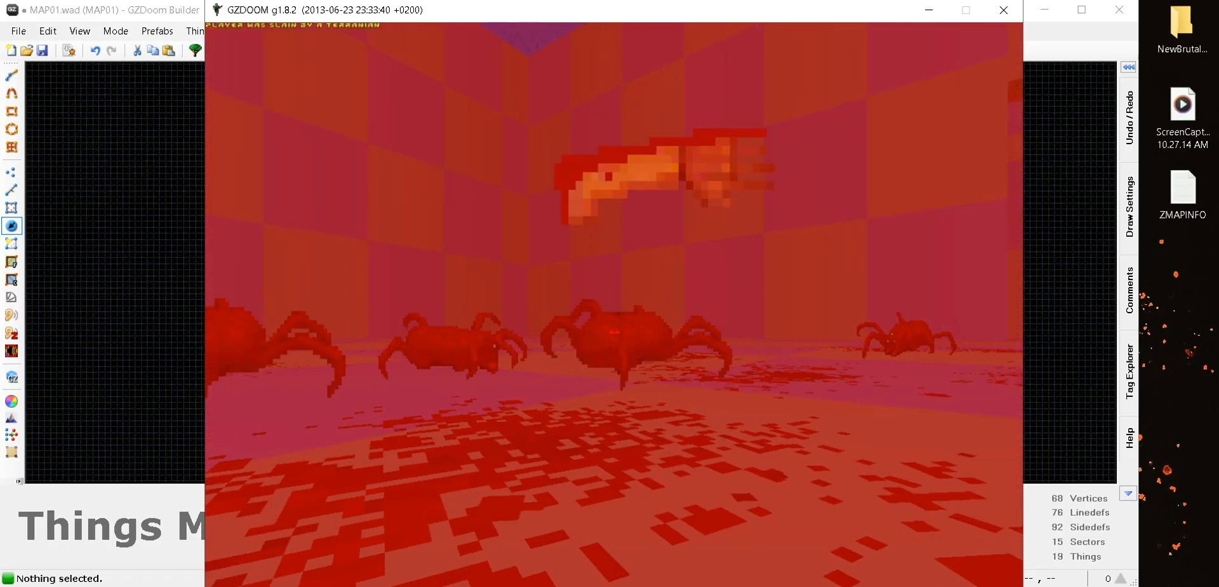
Restart the level, collect the machete again and kick at the fire ticks released from both doors
{"action": "key", "text": "space"}
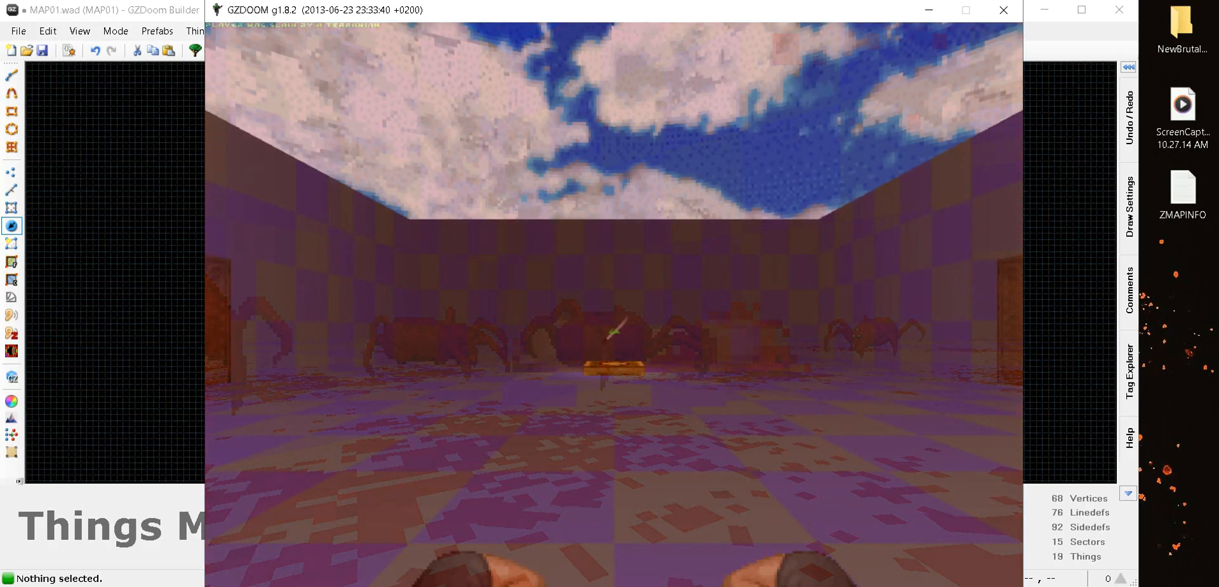
{"action": "key", "text": "w"}
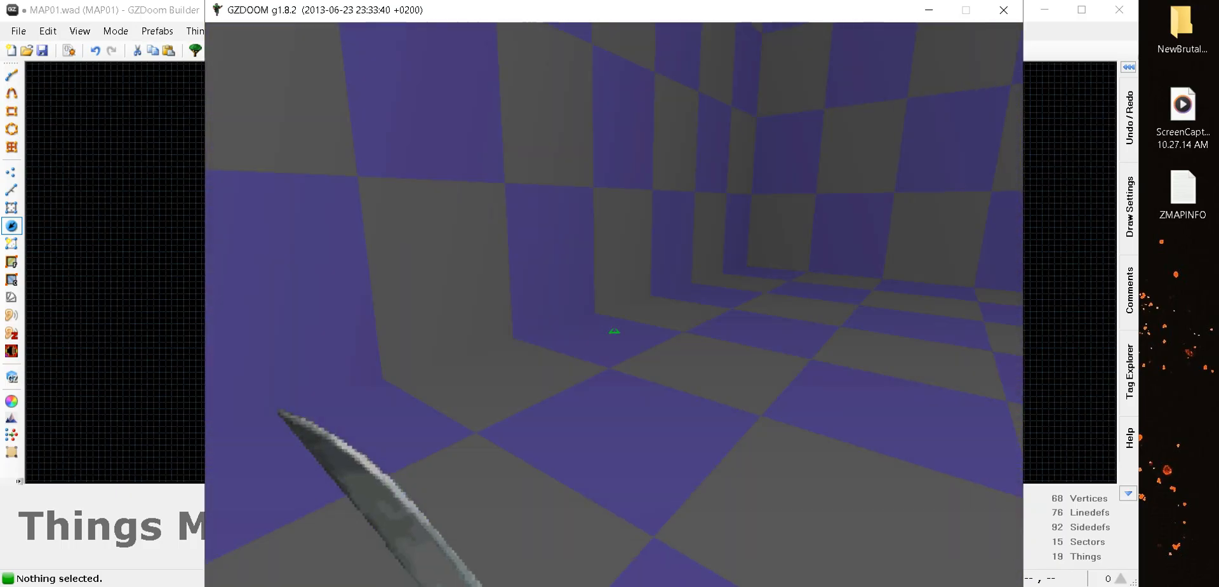
{"action": "key", "text": "q"}
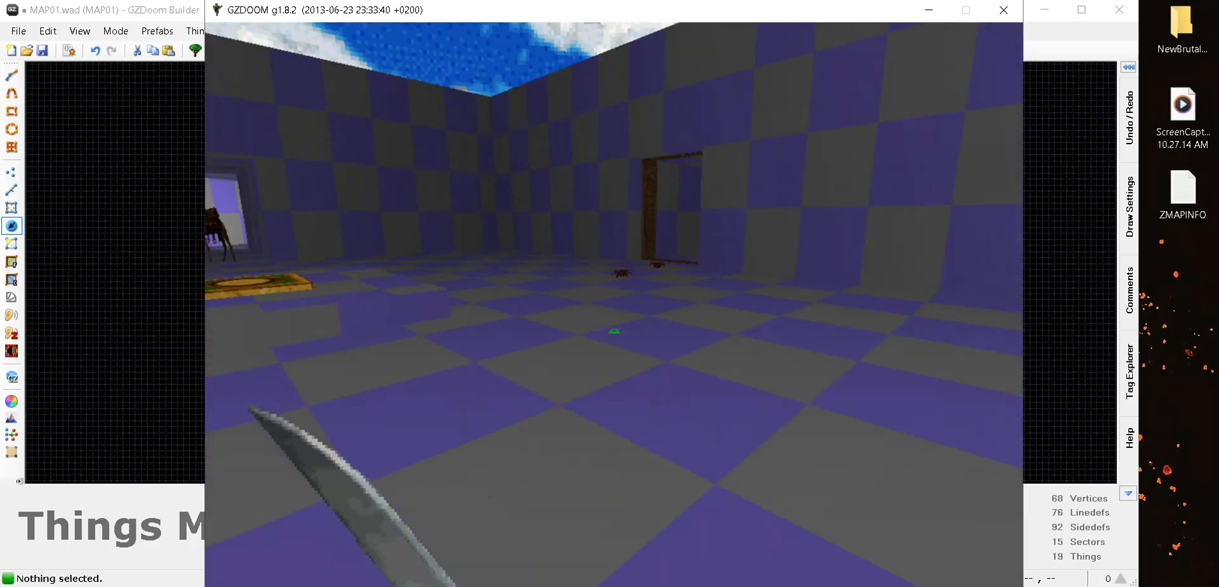
{"action": "key", "text": "q"}
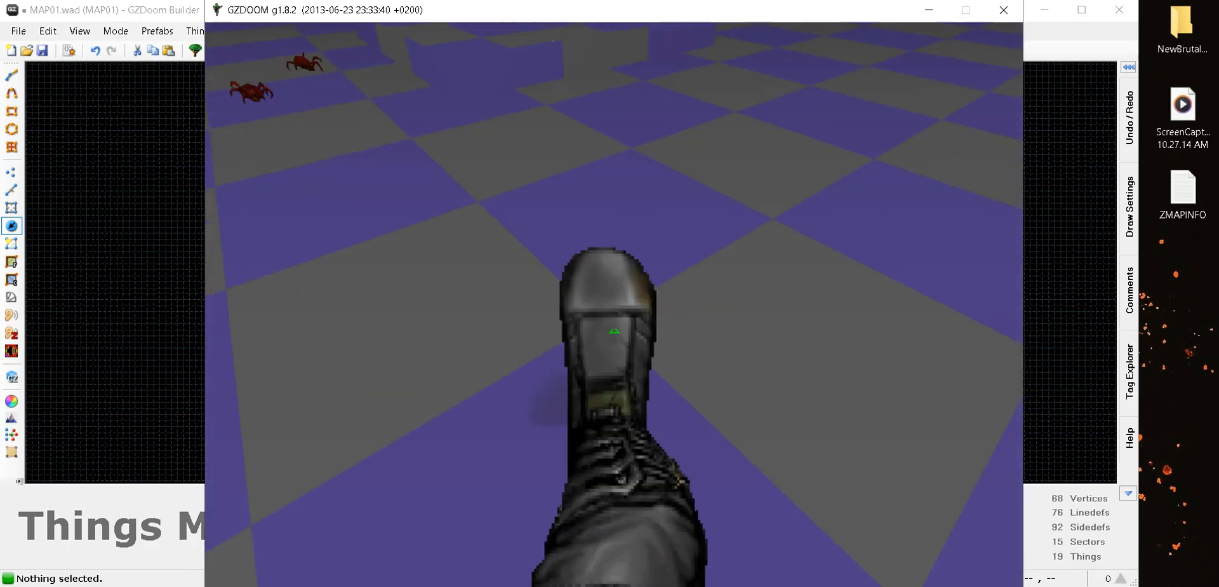
{"action": "key", "text": "q"}
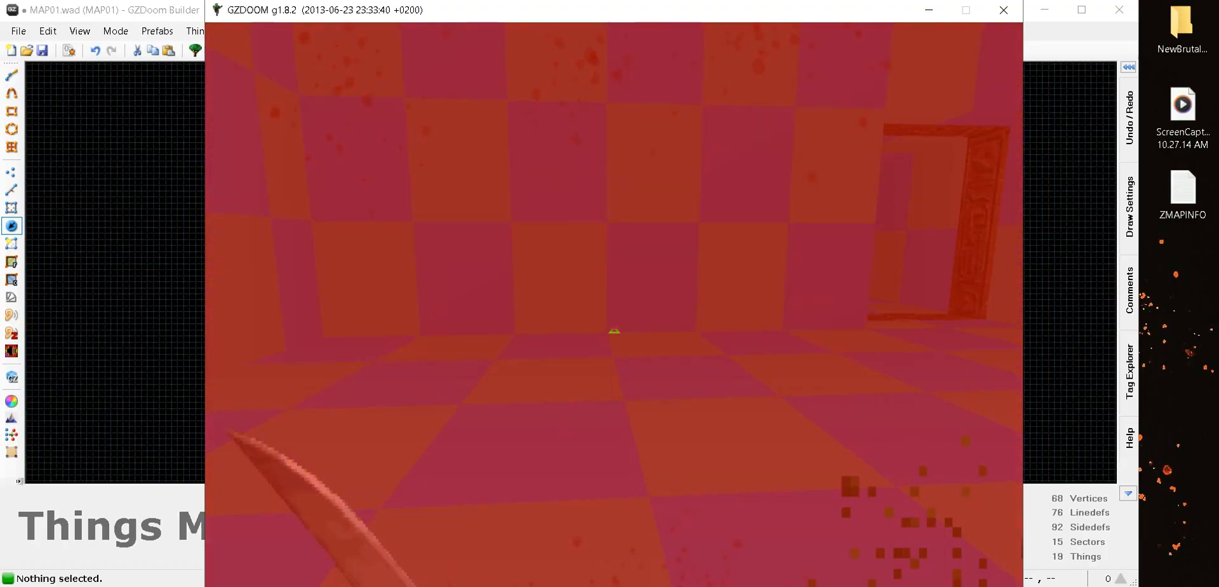
{"action": "key", "text": "w"}
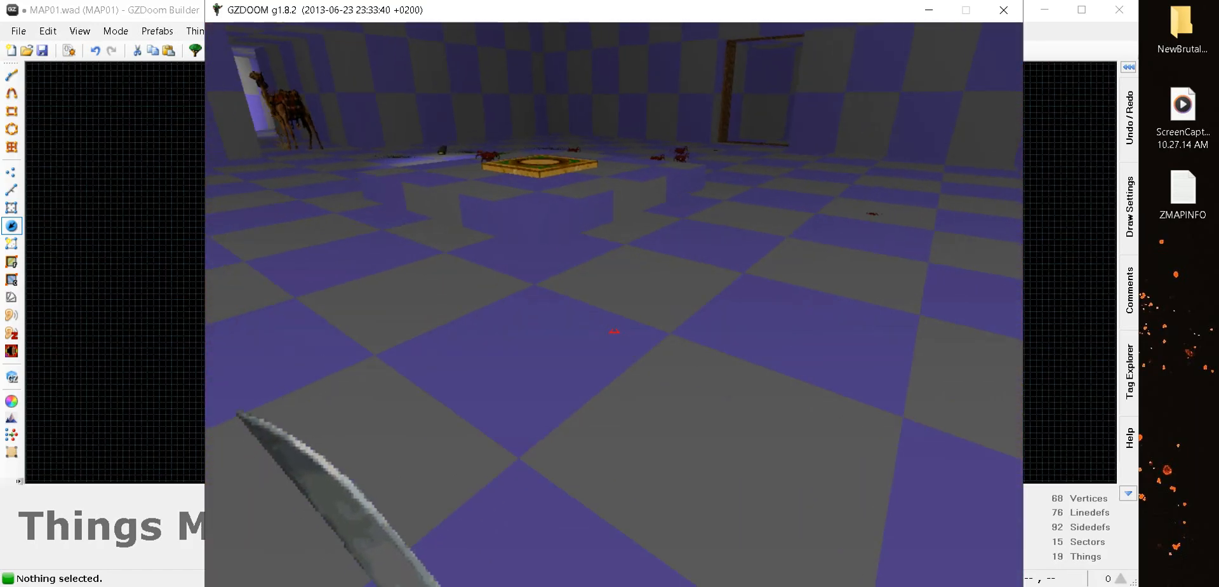
Back away from the fire ticks while attacking them with the machete to judge the fight's difficulty
{"action": "key", "text": "s"}
{"action": "left_click", "coordinate": [614, 331]}
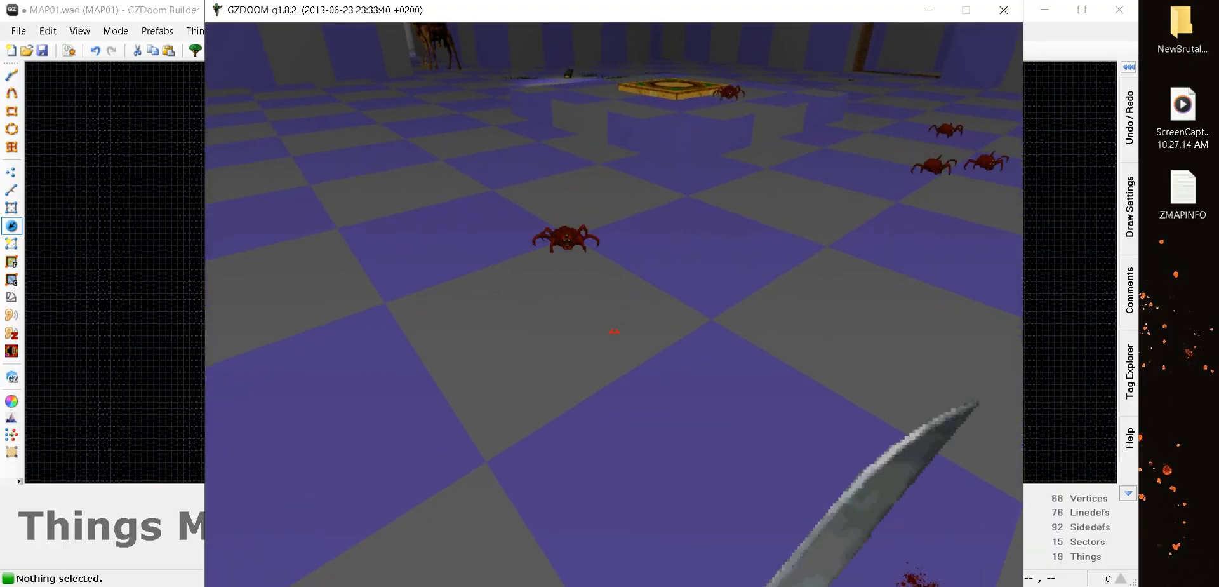
{"action": "left_click", "coordinate": [613, 331]}
{"action": "key", "text": "s"}
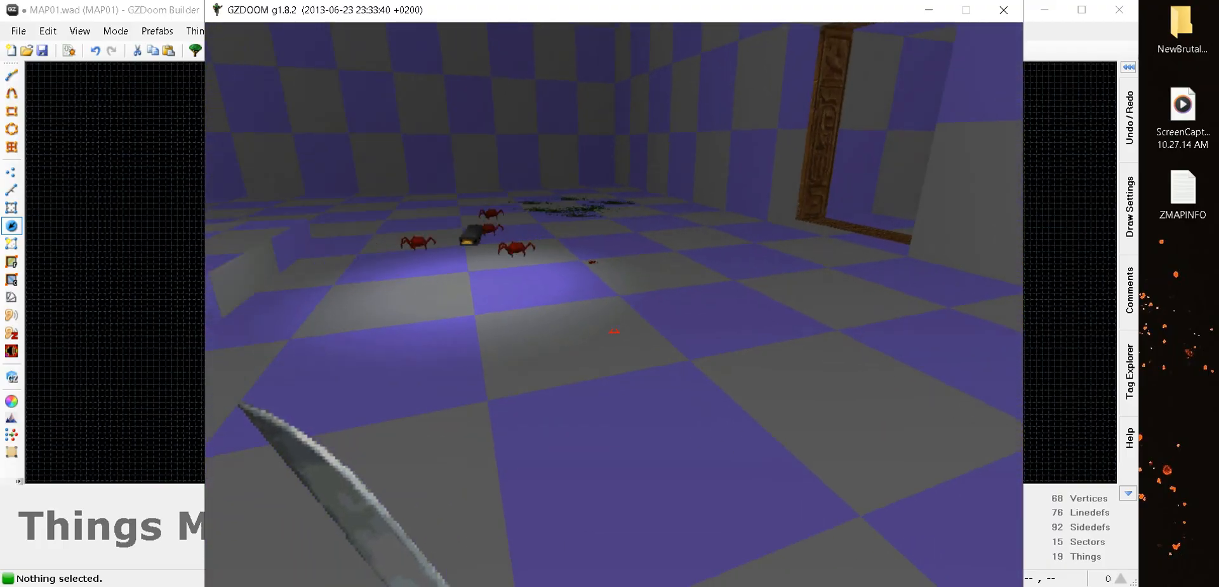
{"action": "left_click", "coordinate": [614, 331]}
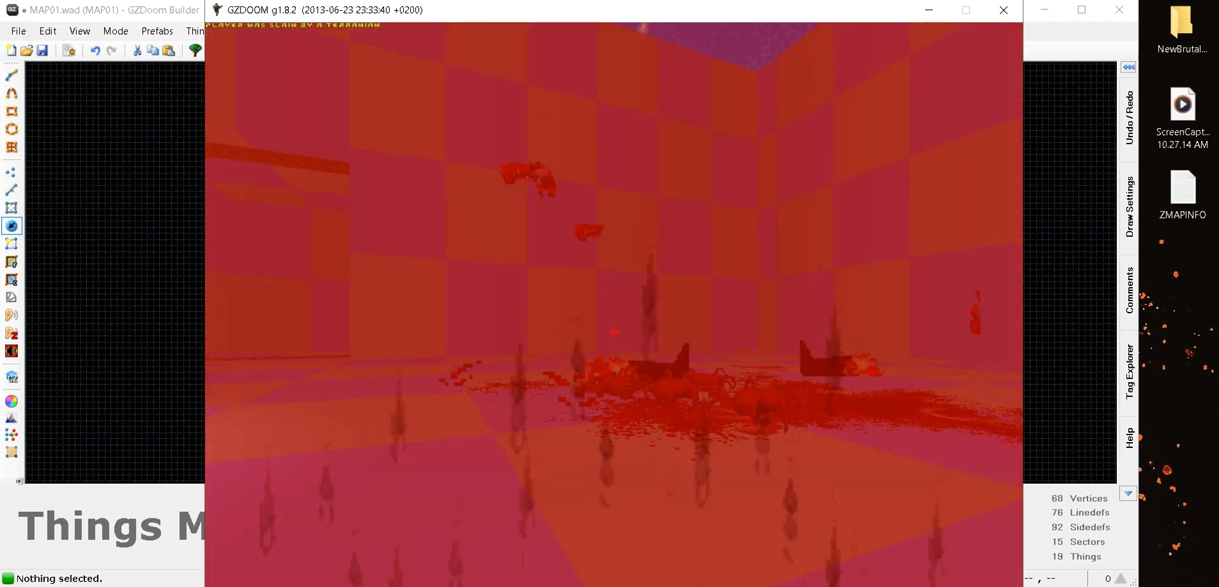
Quit the GZDoom test game and return to the map editor
{"action": "key", "text": "Escape"}
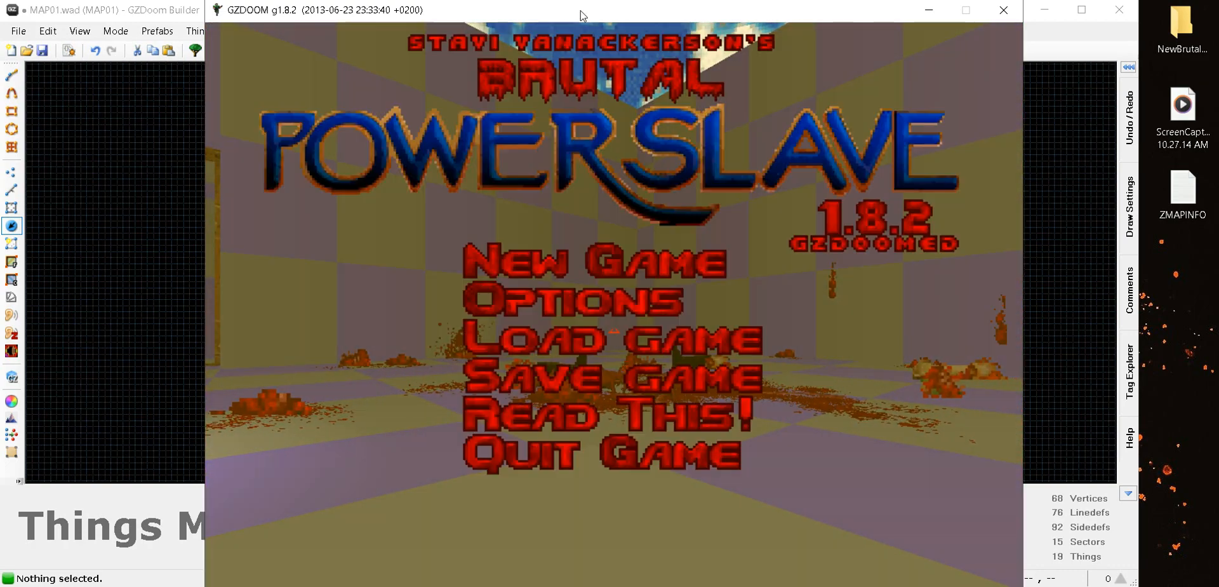
{"action": "key", "text": "Down"}
{"action": "key", "text": "Down"}
{"action": "key", "text": "Down"}
{"action": "key", "text": "Return"}
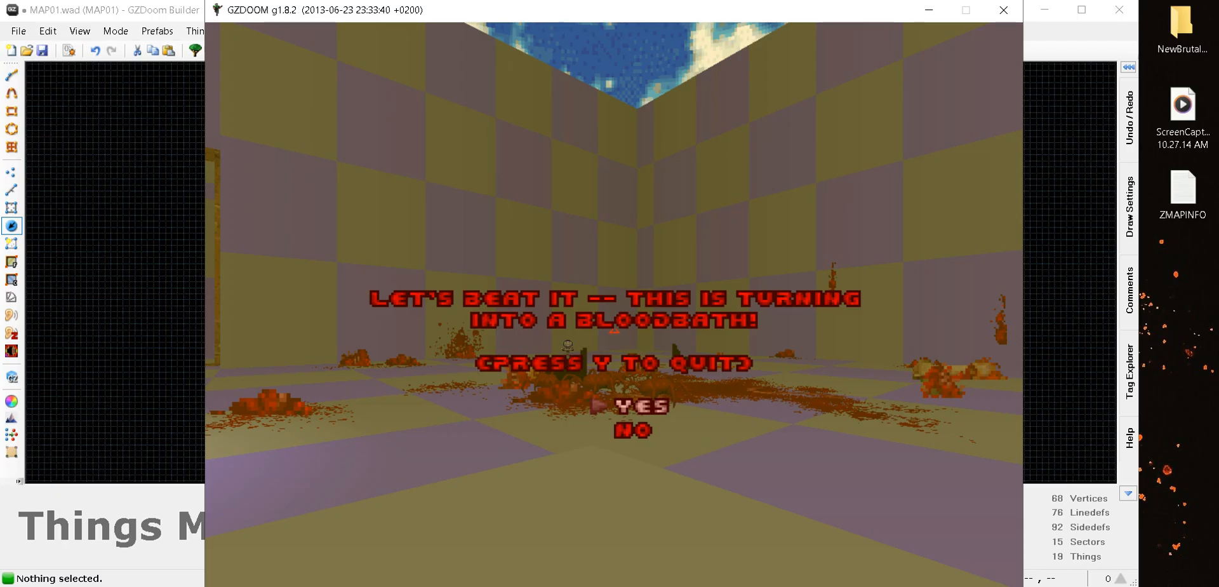
{"action": "key", "text": "y"}
Delete the two rear BabyFireTick2 things in the alcove behind the west door
{"action": "scroll", "coordinate": [273, 302], "scroll_direction": "up", "scroll_amount": 5}
{"action": "scroll", "coordinate": [512, 269], "scroll_direction": "down", "scroll_amount": 3}
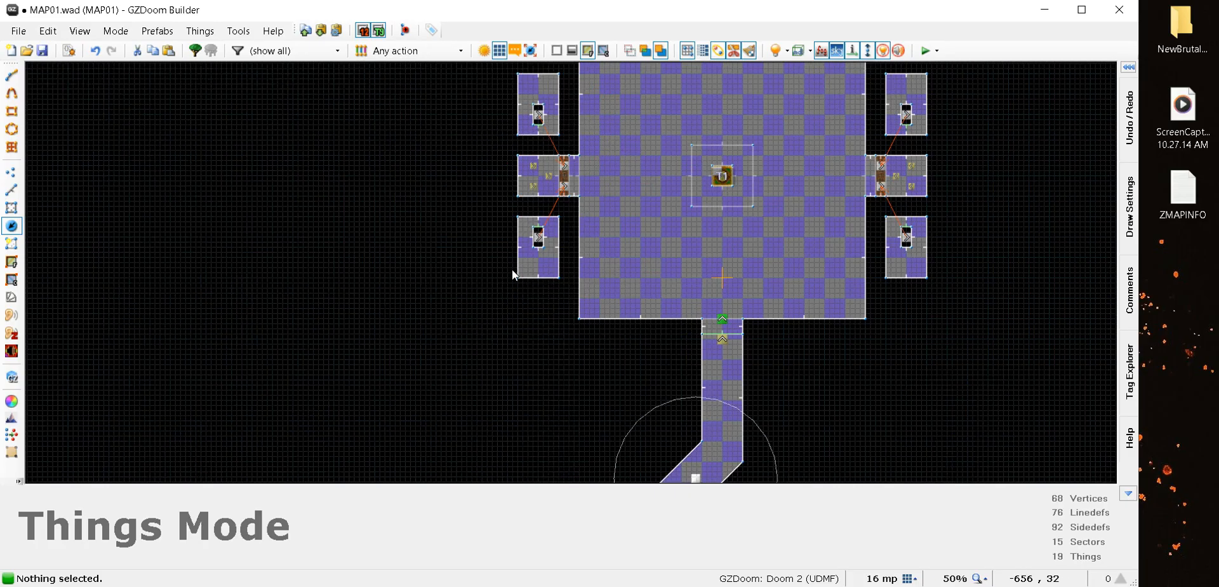
{"action": "scroll", "coordinate": [613, 185], "scroll_direction": "up", "scroll_amount": 4}
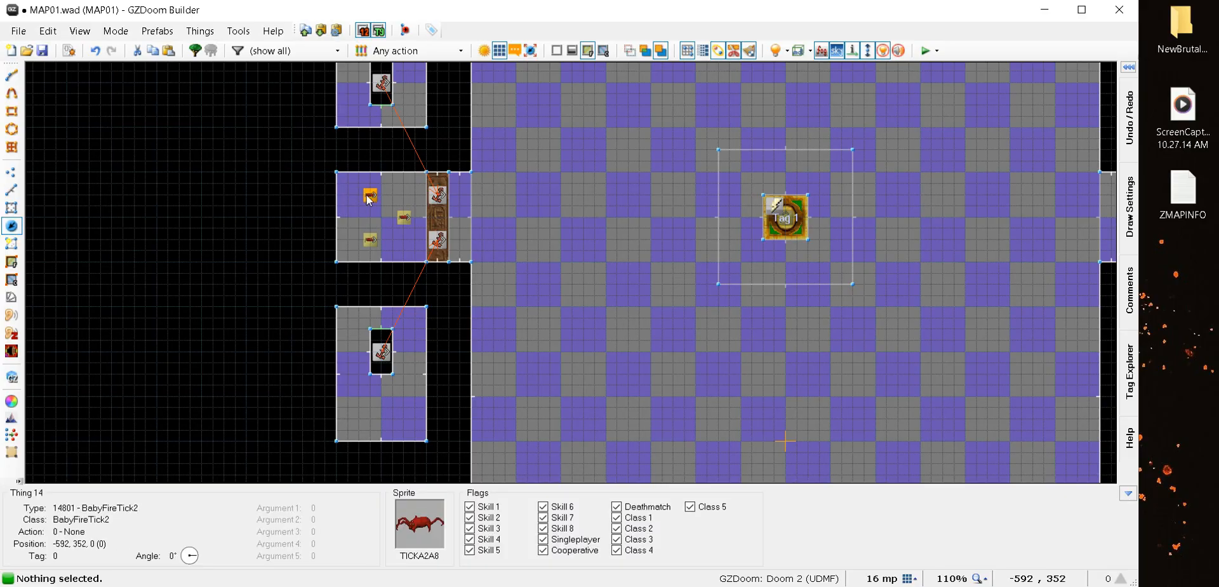
{"action": "key", "text": "Delete"}
{"action": "key", "text": "Delete"}
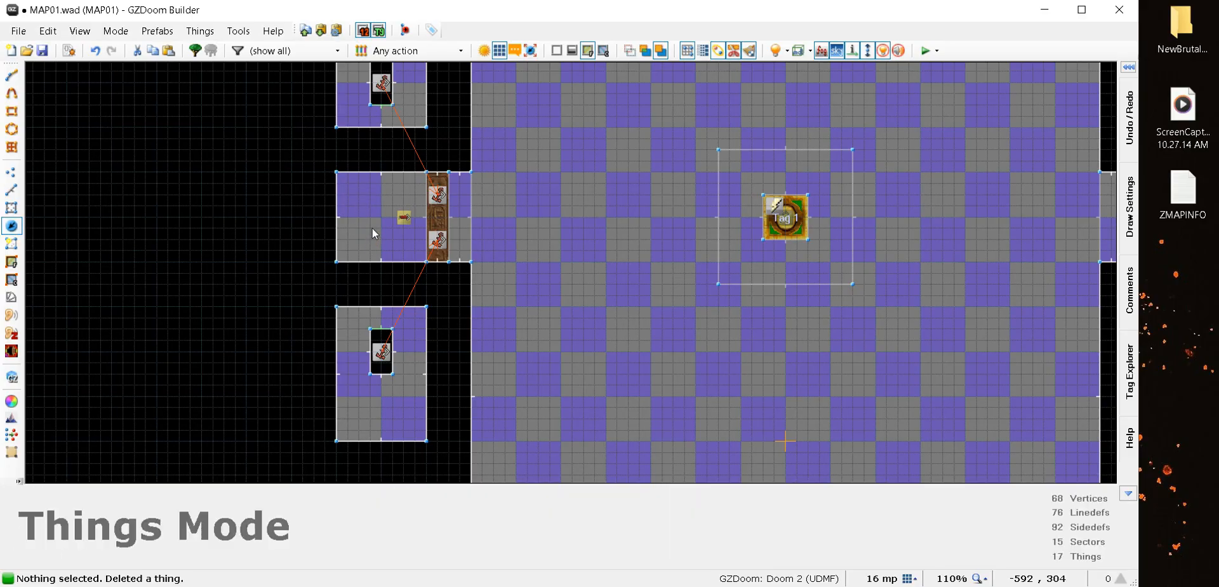
Change the remaining fire tick behind the west door at -544, 320 into an AnubisSlave thing
{"action": "left_click", "coordinate": [403, 217]}
{"action": "right_click", "coordinate": [404, 217]}
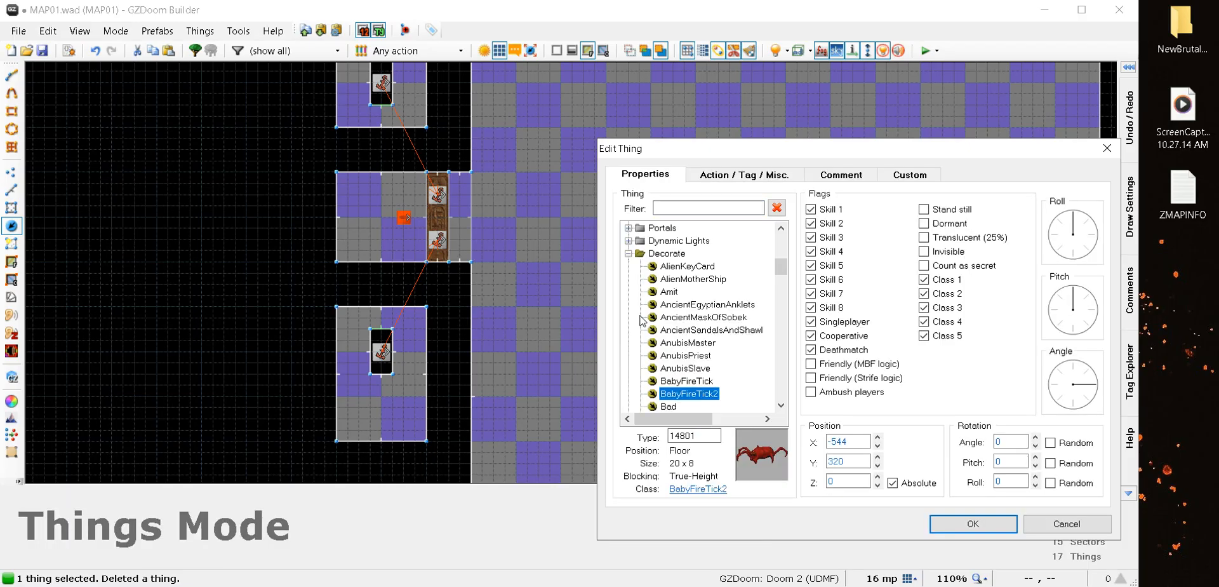
{"action": "left_click", "coordinate": [677, 368]}
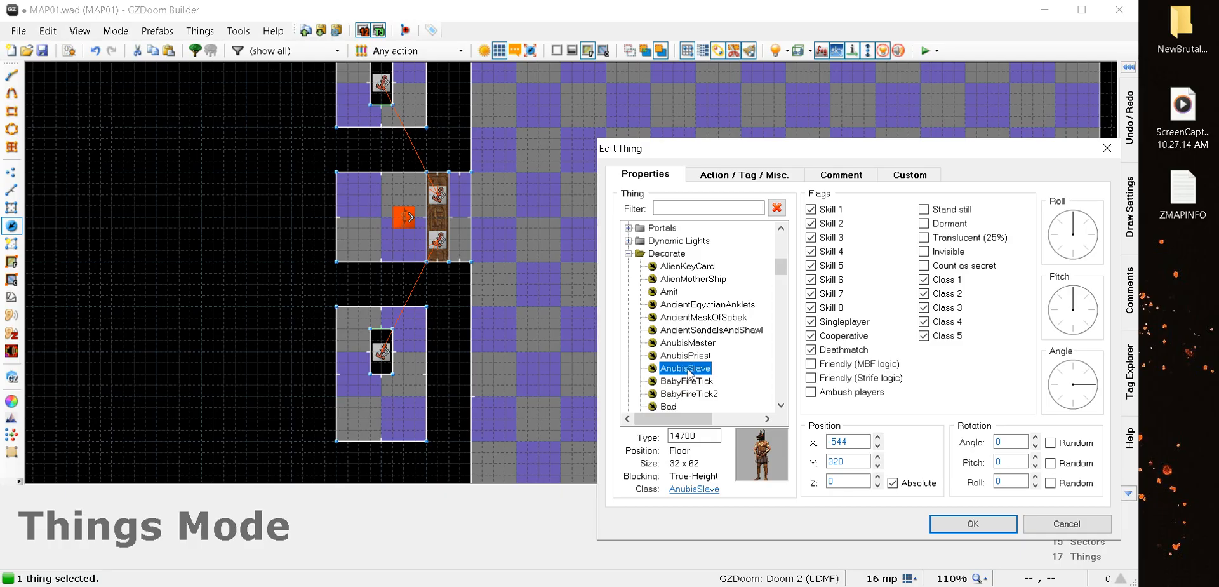
{"action": "left_click", "coordinate": [939, 524]}
{"action": "scroll", "coordinate": [466, 208], "scroll_direction": "down", "scroll_amount": 3}
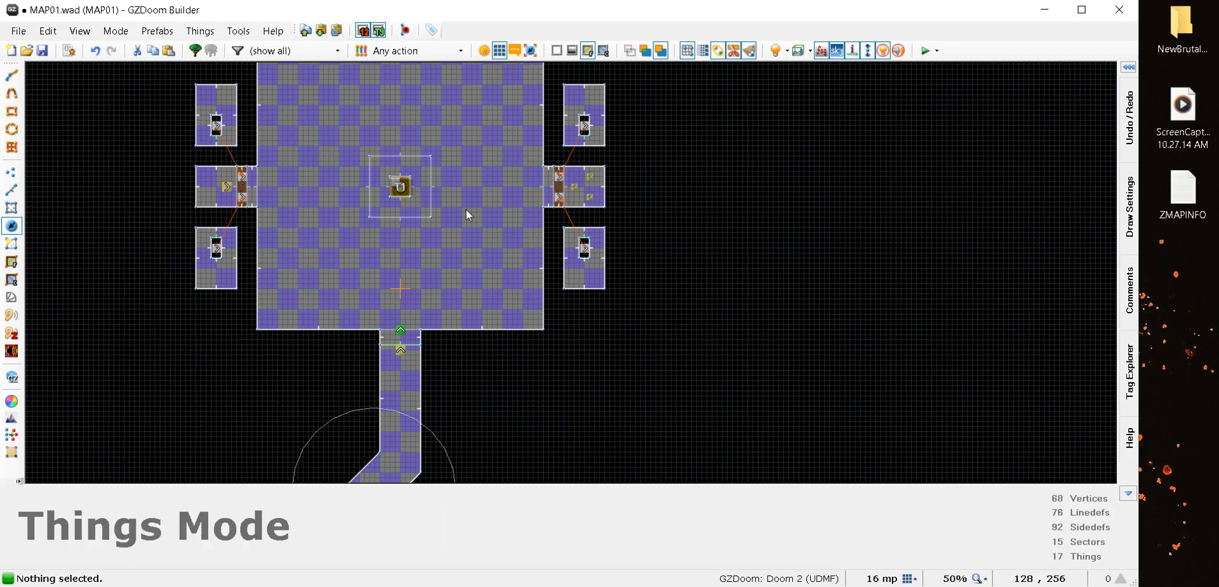
{"action": "scroll", "coordinate": [619, 178], "scroll_direction": "up", "scroll_amount": 6}
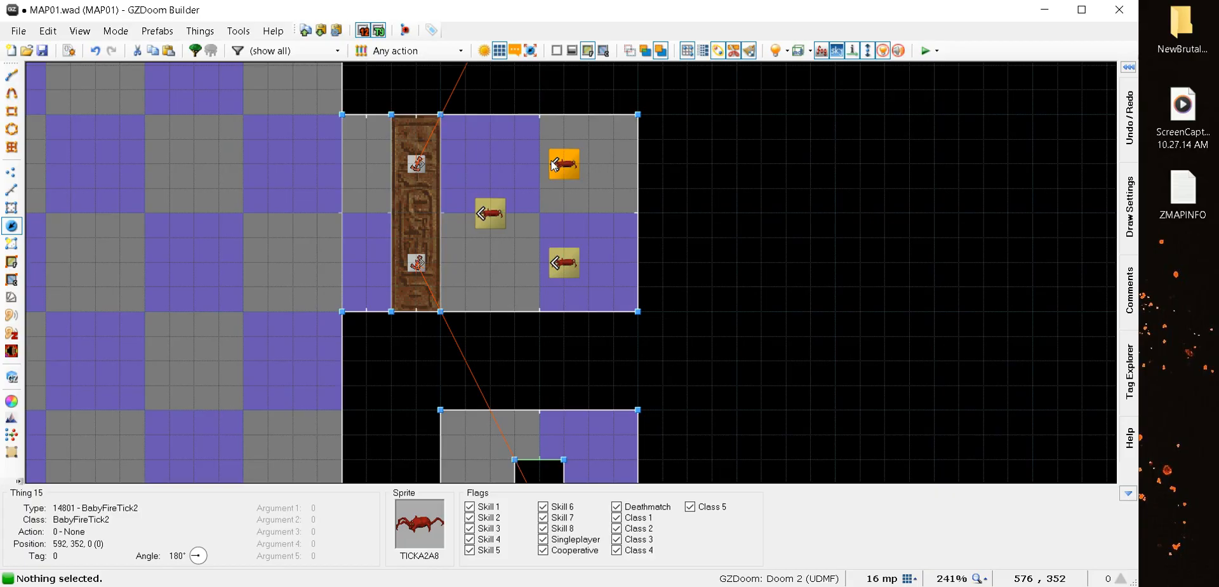
Delete the two rear BabyFireTick2 things behind the east door and change the remaining one at 544, 320 into an AnubisSlave
{"action": "key", "text": "Delete"}
{"action": "key", "text": "Delete"}
{"action": "double_click", "coordinate": [490, 219]}
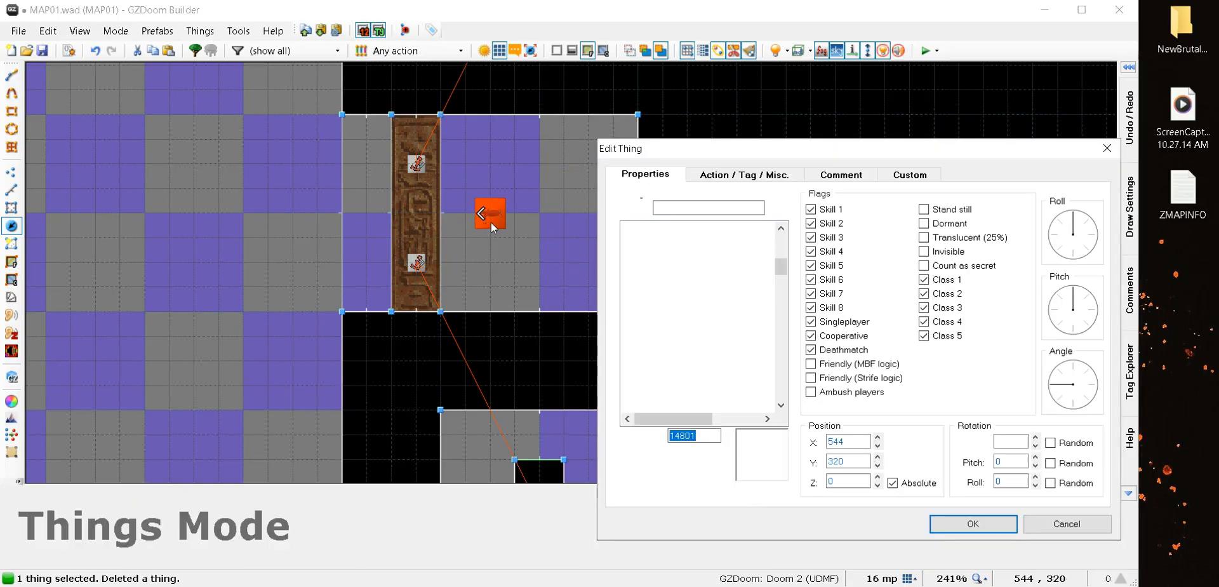
{"action": "left_click", "coordinate": [686, 368]}
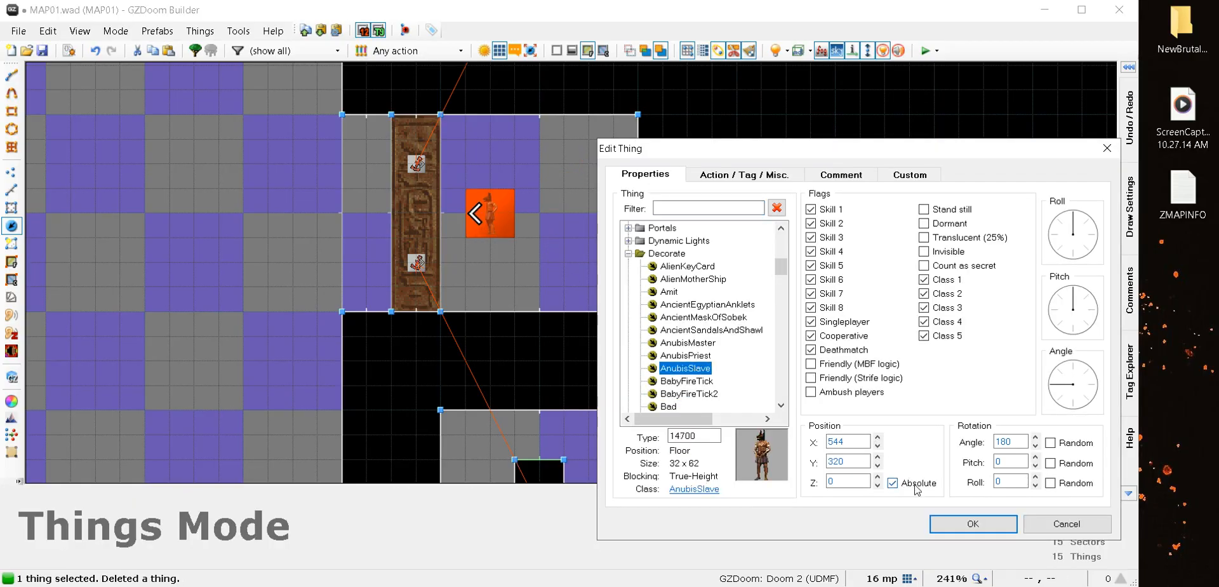
{"action": "left_click", "coordinate": [973, 523]}
Move both AnubisSlave things back to the centre of their alcoves, with the west one at -576, 320
{"action": "left_click_drag", "start_coordinate": [477, 208], "coordinate": [525, 212]}
{"action": "scroll", "coordinate": [754, 165], "scroll_direction": "down", "scroll_amount": 5}
{"action": "scroll", "coordinate": [754, 167], "scroll_direction": "down", "scroll_amount": 1}
{"action": "scroll", "coordinate": [448, 155], "scroll_direction": "up", "scroll_amount": 8}
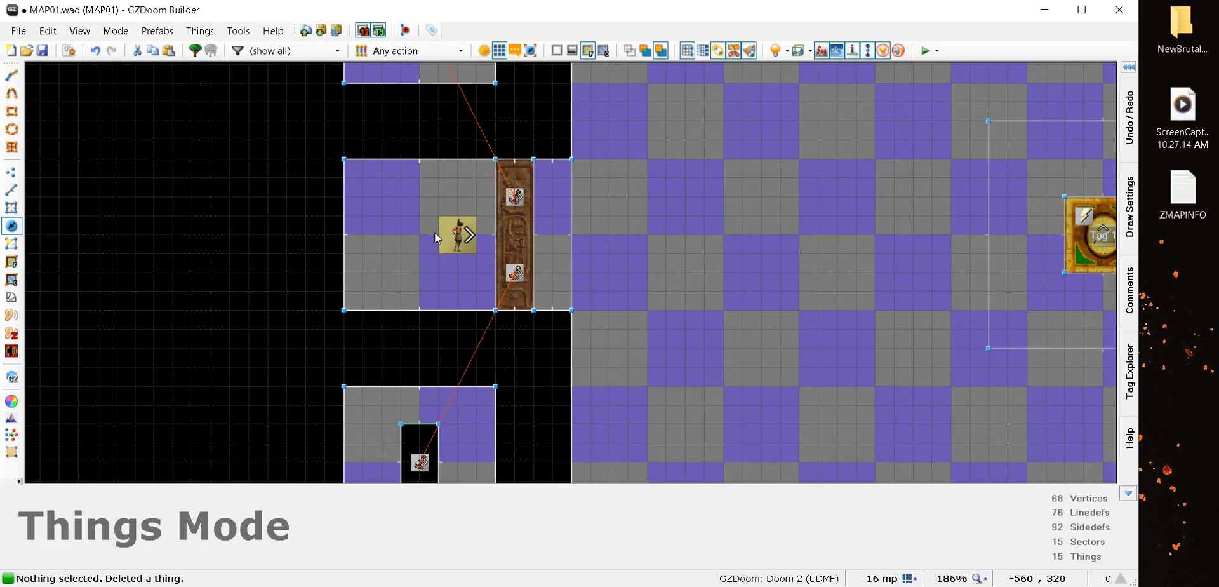
{"action": "right_click_drag", "start_coordinate": [471, 225], "coordinate": [408, 225]}
{"action": "scroll", "coordinate": [348, 238], "scroll_direction": "down", "scroll_amount": 5}
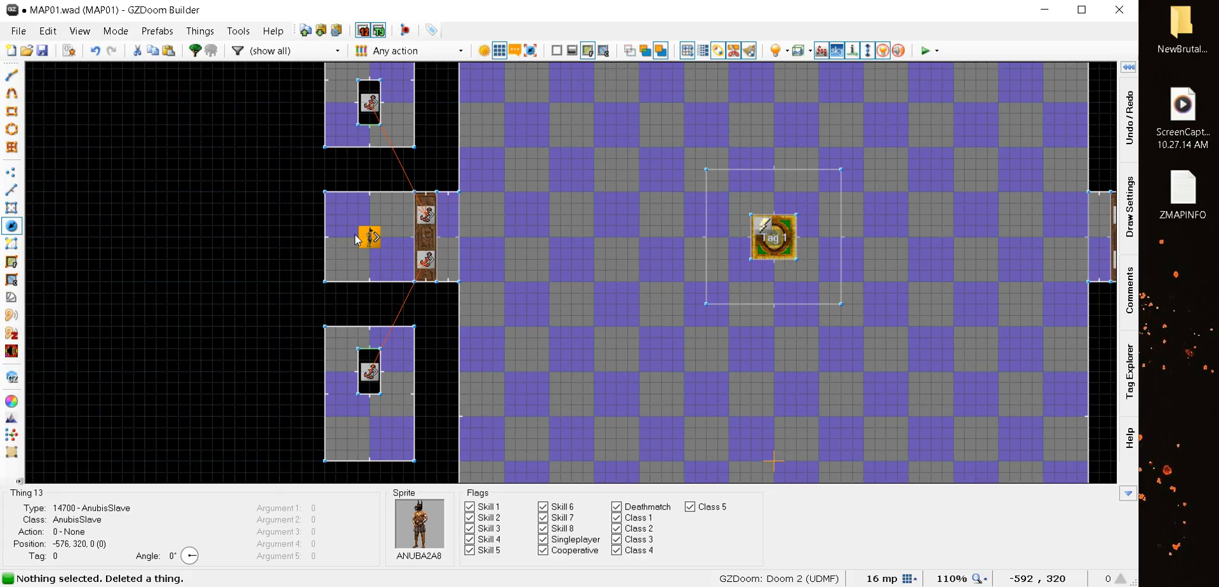
Examine the placement of the AnubisSlave things, the door alcoves and the machete pedestal across the arena
{"action": "scroll", "coordinate": [355, 239], "scroll_direction": "up", "scroll_amount": 14}
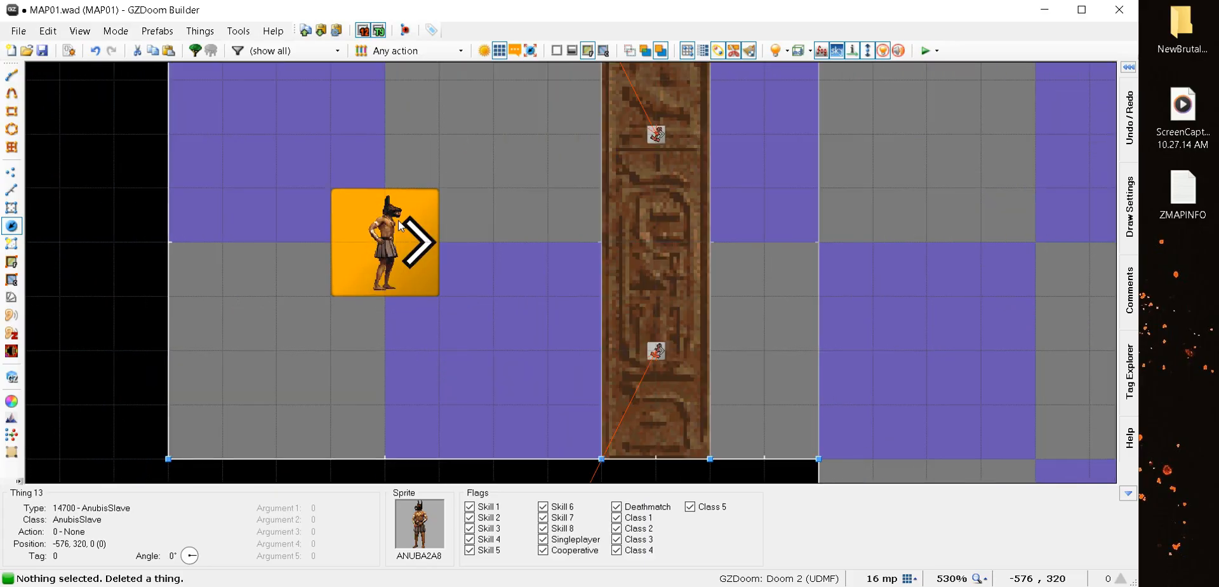
{"action": "scroll", "coordinate": [348, 269], "scroll_direction": "down", "scroll_amount": 11}
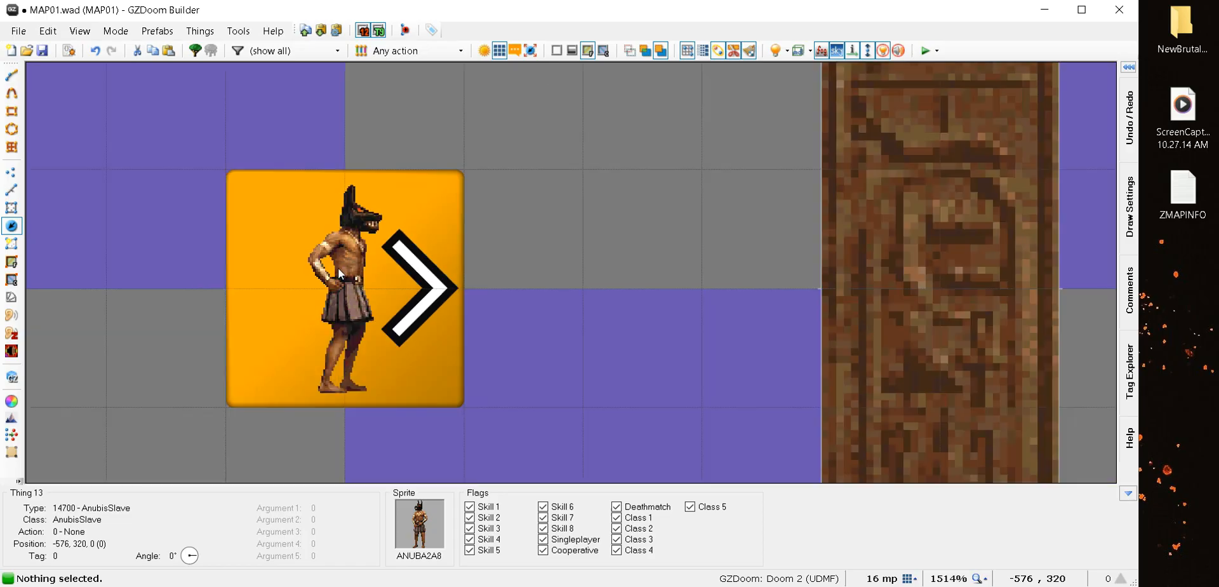
{"action": "scroll", "coordinate": [348, 270], "scroll_direction": "down", "scroll_amount": 5}
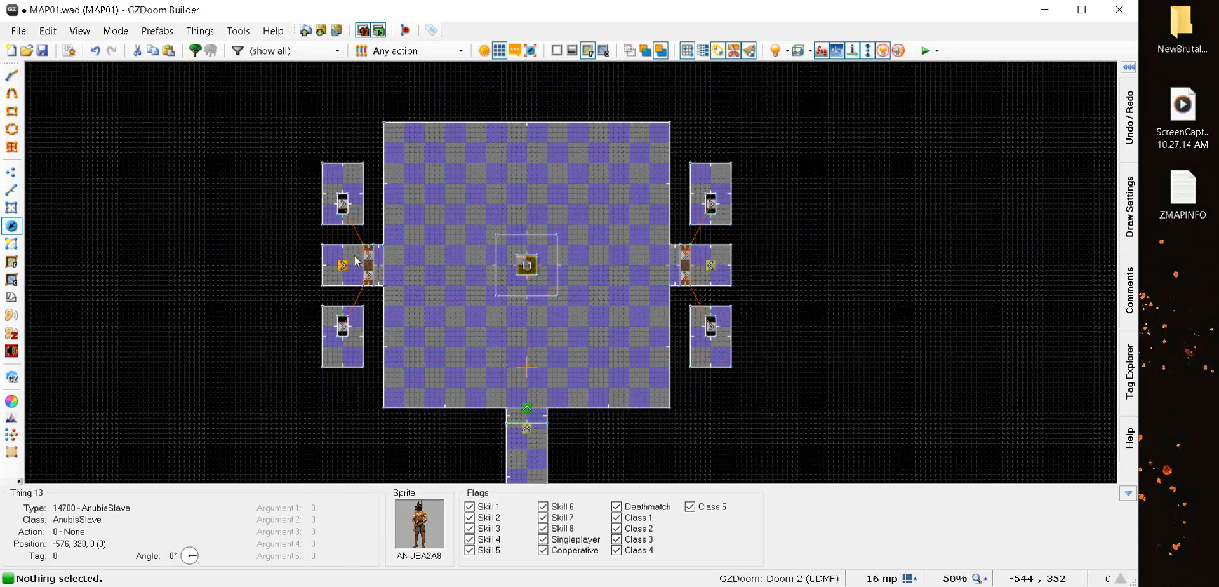
{"action": "scroll", "coordinate": [460, 273], "scroll_direction": "up", "scroll_amount": 6}
{"action": "scroll", "coordinate": [459, 273], "scroll_direction": "down", "scroll_amount": 6}
{"action": "scroll", "coordinate": [420, 239], "scroll_direction": "up", "scroll_amount": 6}
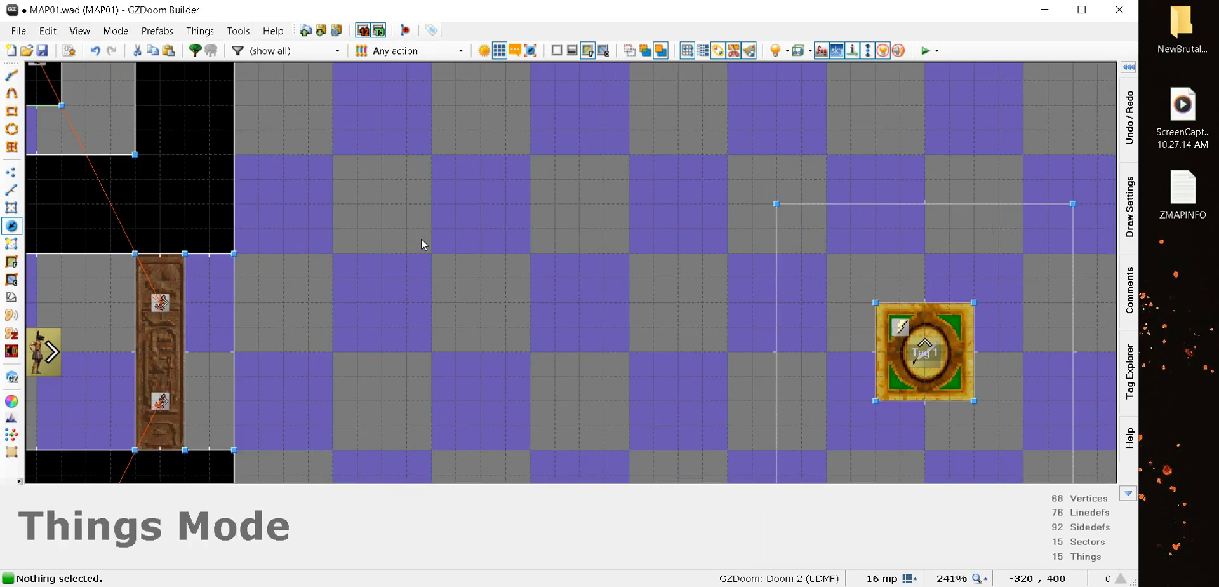
{"action": "scroll", "coordinate": [421, 239], "scroll_direction": "down", "scroll_amount": 8}
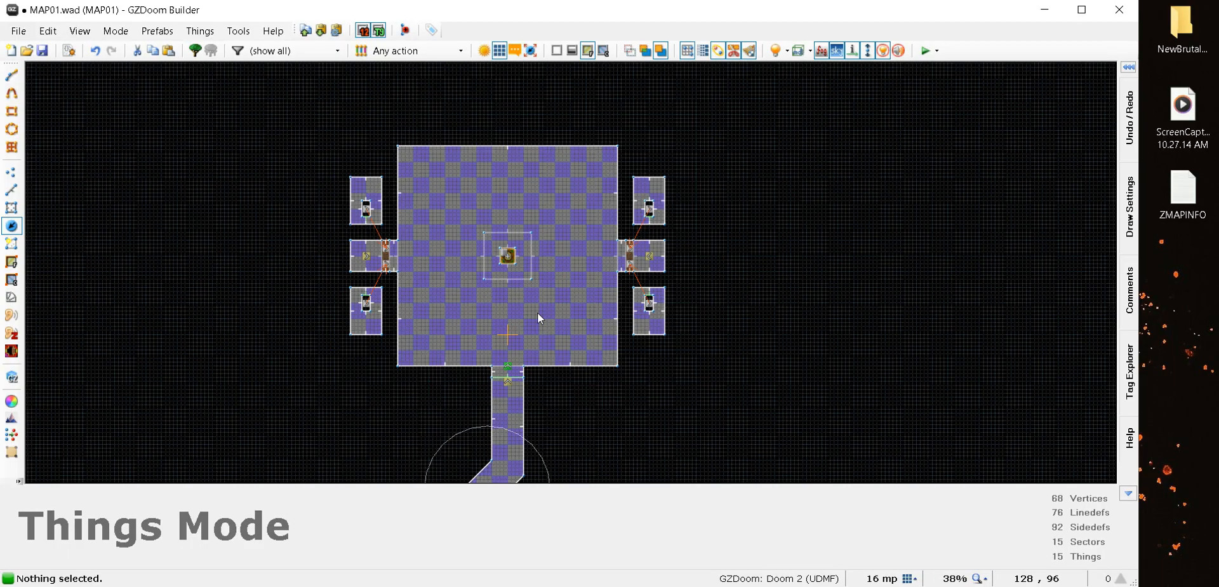
{"action": "scroll", "coordinate": [505, 314], "scroll_direction": "up", "scroll_amount": 3}
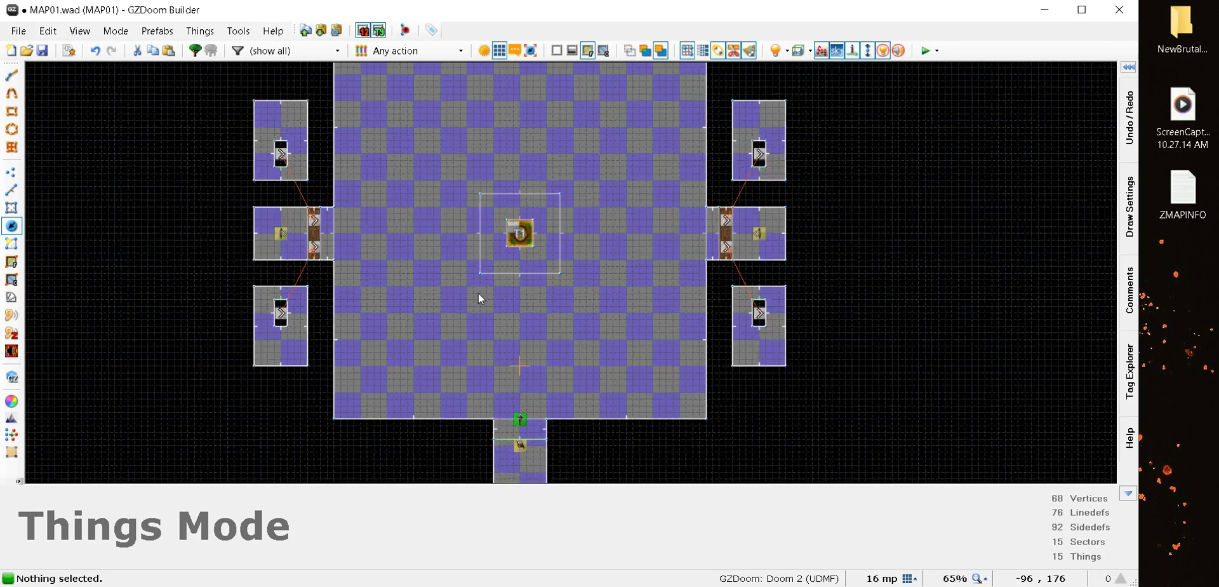
{"action": "scroll", "coordinate": [508, 264], "scroll_direction": "down", "scroll_amount": 3}
{"action": "scroll", "coordinate": [547, 178], "scroll_direction": "up", "scroll_amount": 6}
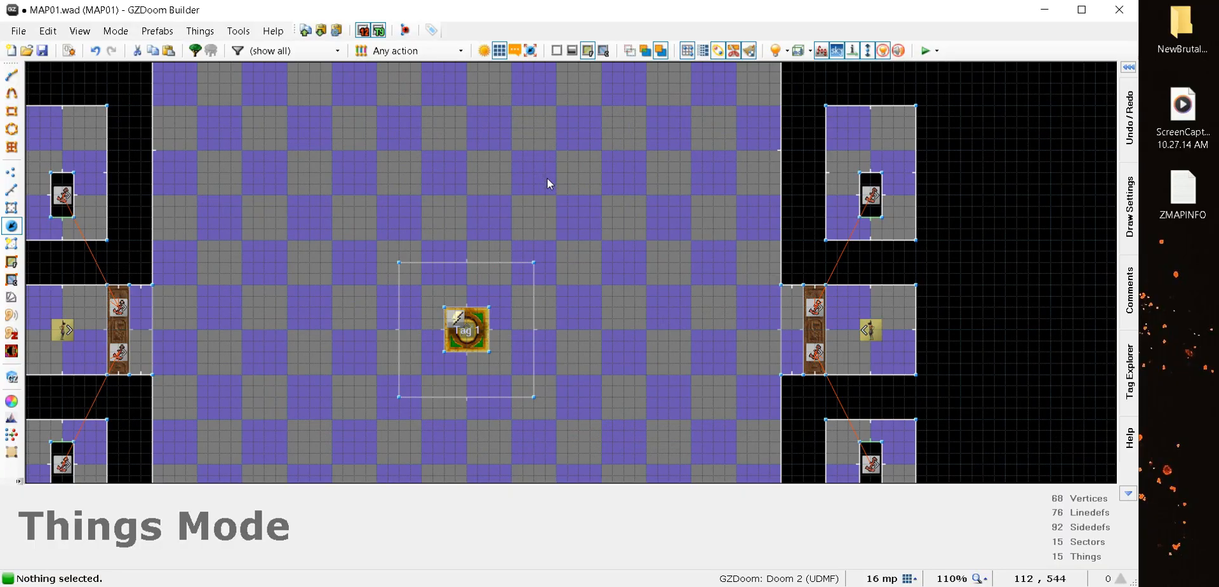
{"action": "scroll", "coordinate": [547, 178], "scroll_direction": "down", "scroll_amount": 3}
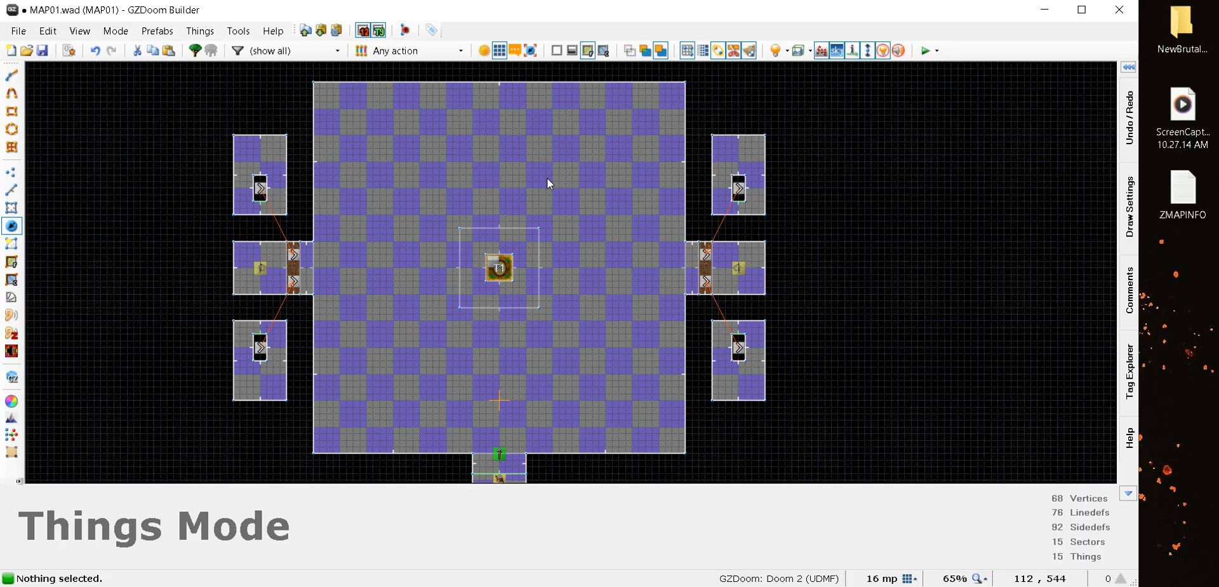
{"action": "scroll", "coordinate": [488, 292], "scroll_direction": "up", "scroll_amount": 5}
{"action": "scroll", "coordinate": [549, 189], "scroll_direction": "down", "scroll_amount": 3}
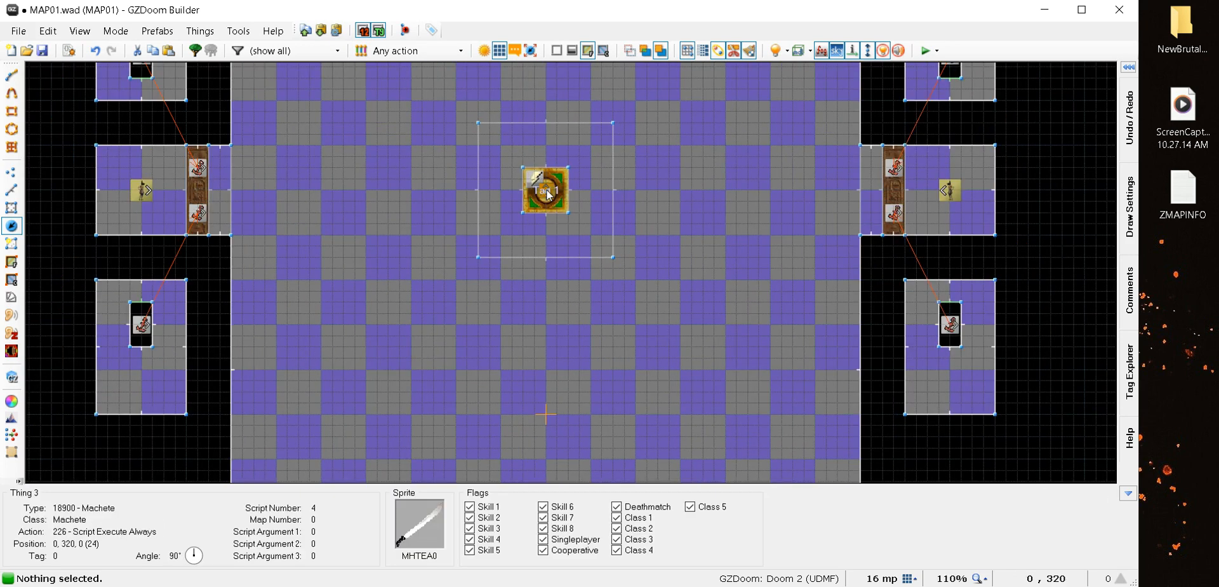
{"action": "scroll", "coordinate": [546, 245], "scroll_direction": "down", "scroll_amount": 1}
{"action": "scroll", "coordinate": [608, 159], "scroll_direction": "up", "scroll_amount": 2}
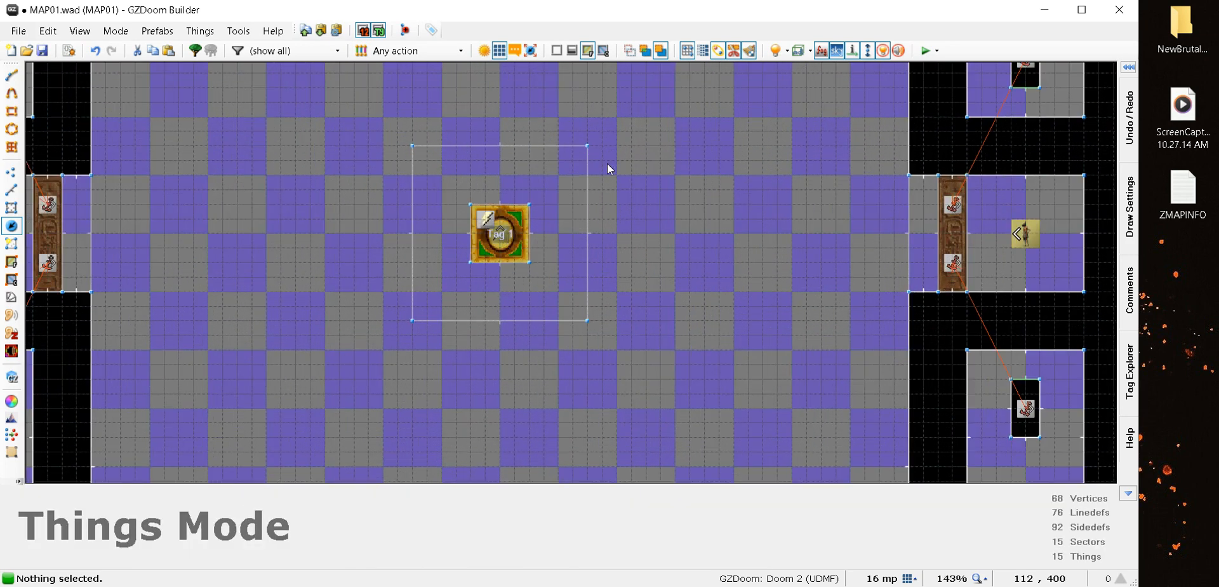
{"action": "scroll", "coordinate": [609, 168], "scroll_direction": "down", "scroll_amount": 4}
{"action": "scroll", "coordinate": [661, 227], "scroll_direction": "up", "scroll_amount": 3}
{"action": "scroll", "coordinate": [661, 225], "scroll_direction": "down", "scroll_amount": 2}
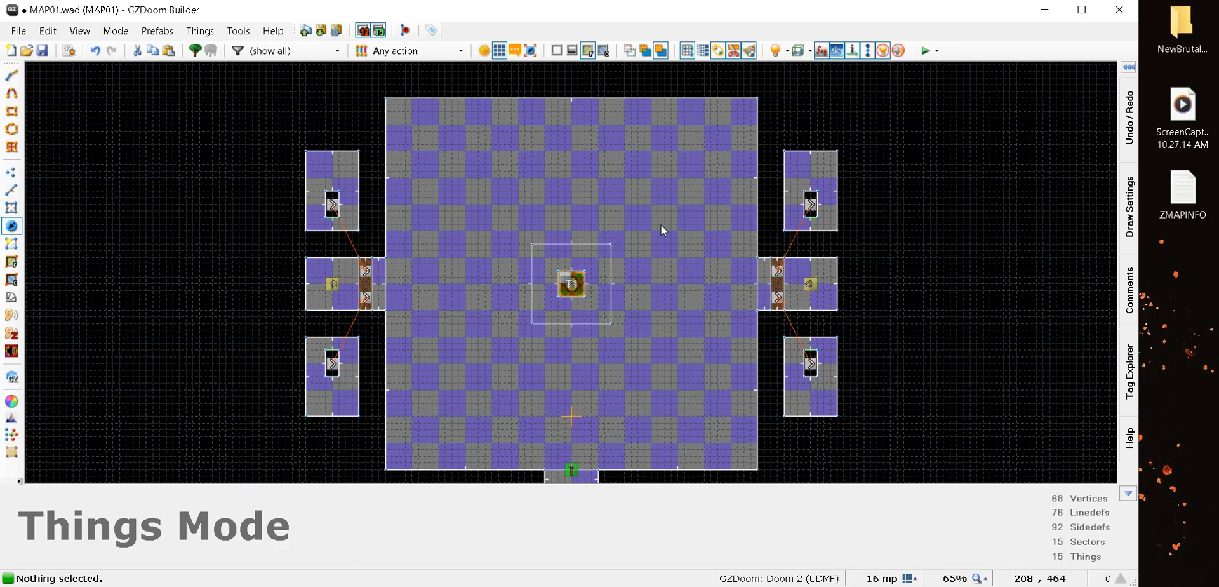
Test the map in GZDoom and collect the machete from the pedestal to trigger the doors
{"action": "left_click", "coordinate": [925, 51]}
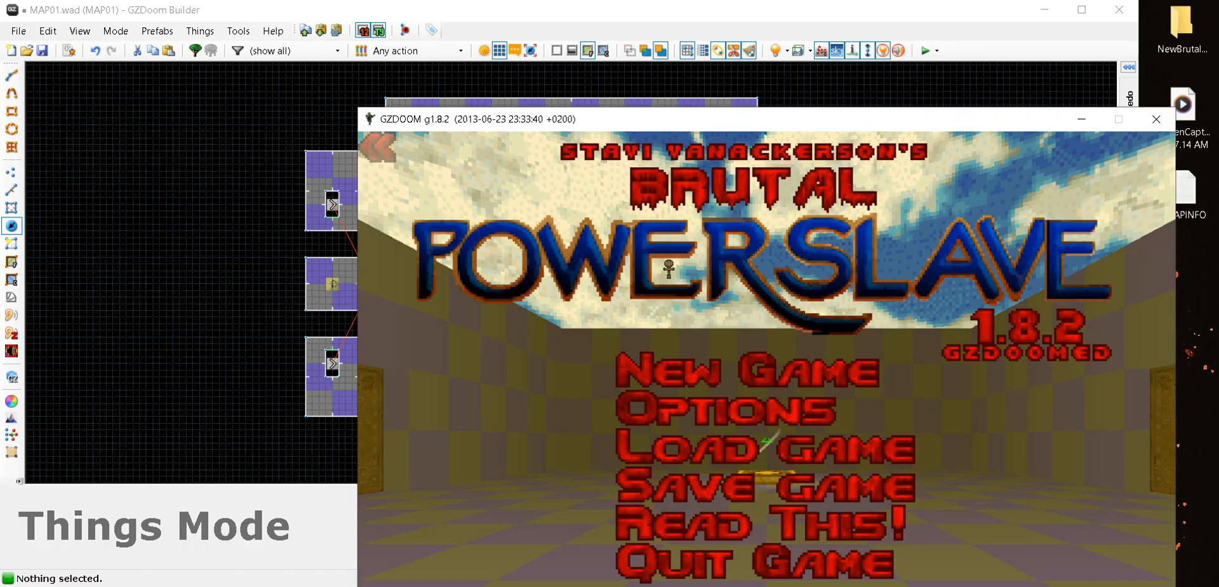
{"action": "left_click_drag", "start_coordinate": [691, 127], "coordinate": [526, 24]}
{"action": "key", "text": "Escape"}
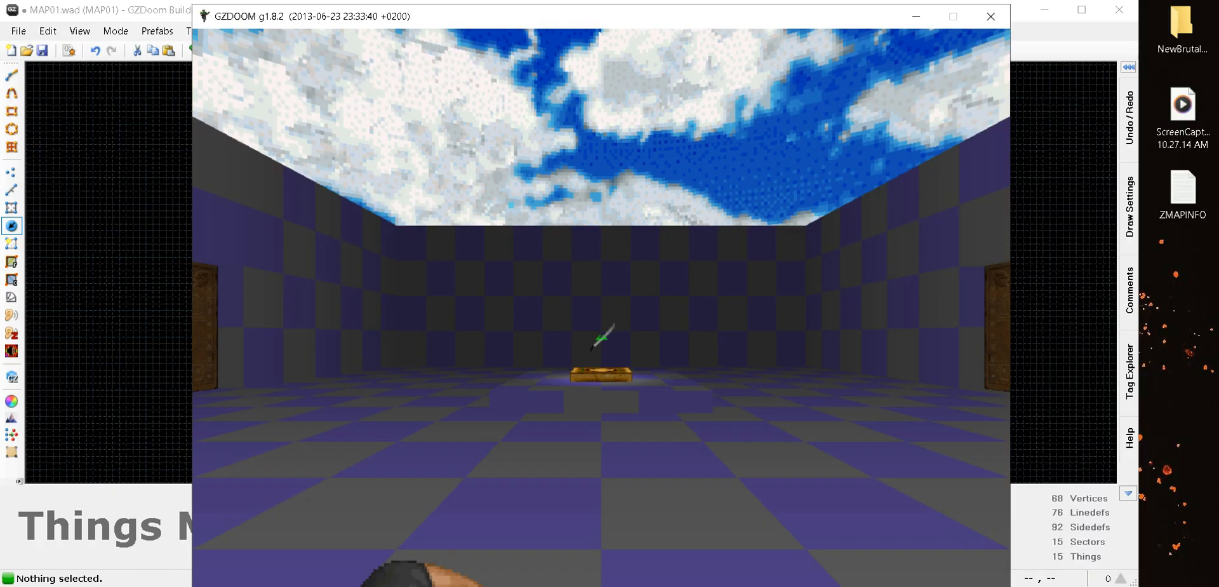
{"action": "key", "text": "w"}
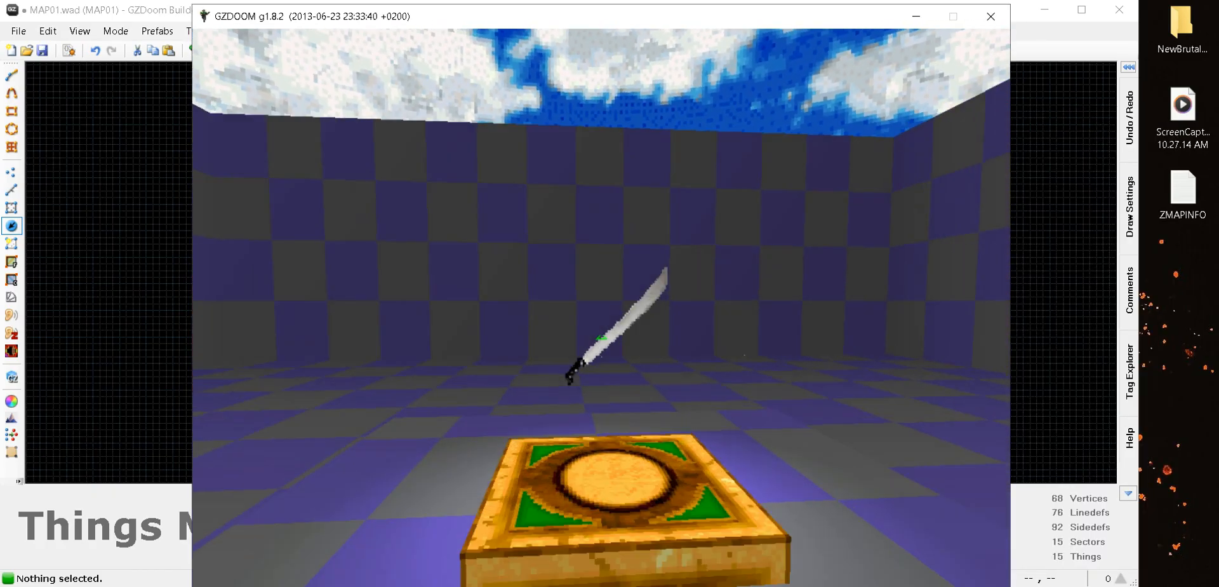
{"action": "key", "text": "w"}
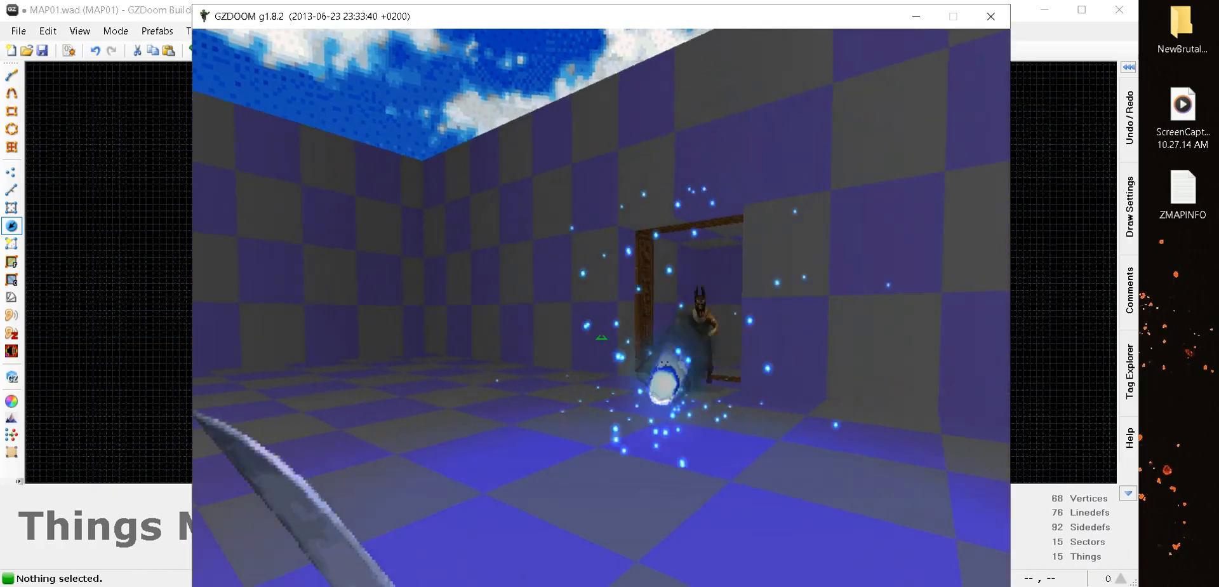
Fight the AnubisSlave enemies released from the side doors with the machete to judge the encounter's difficulty
{"action": "key", "text": "w"}
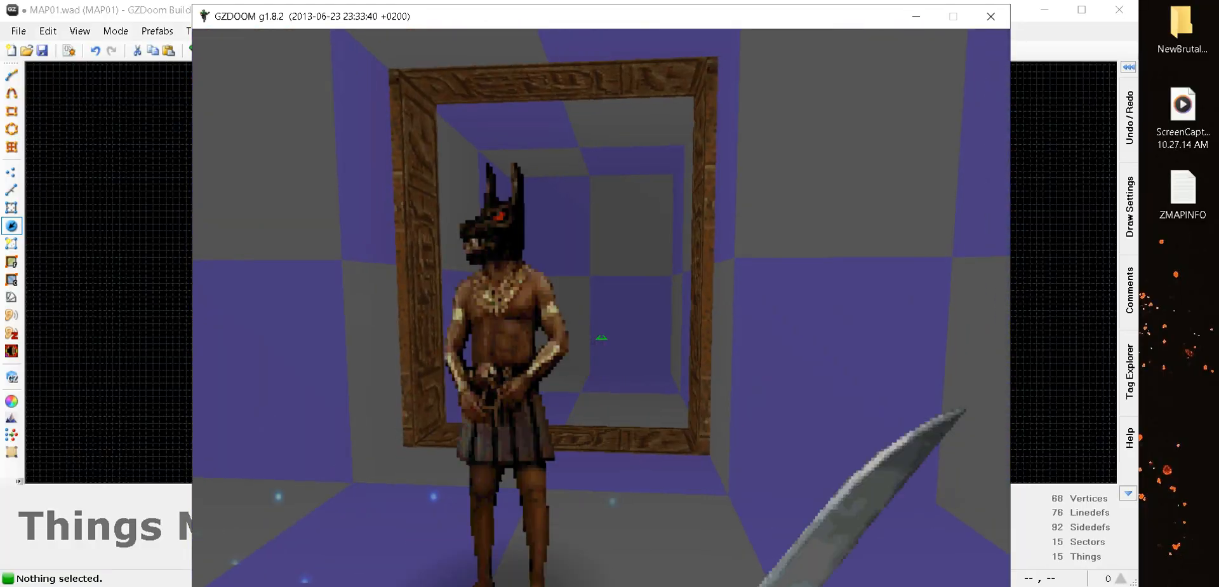
{"action": "key", "text": "w"}
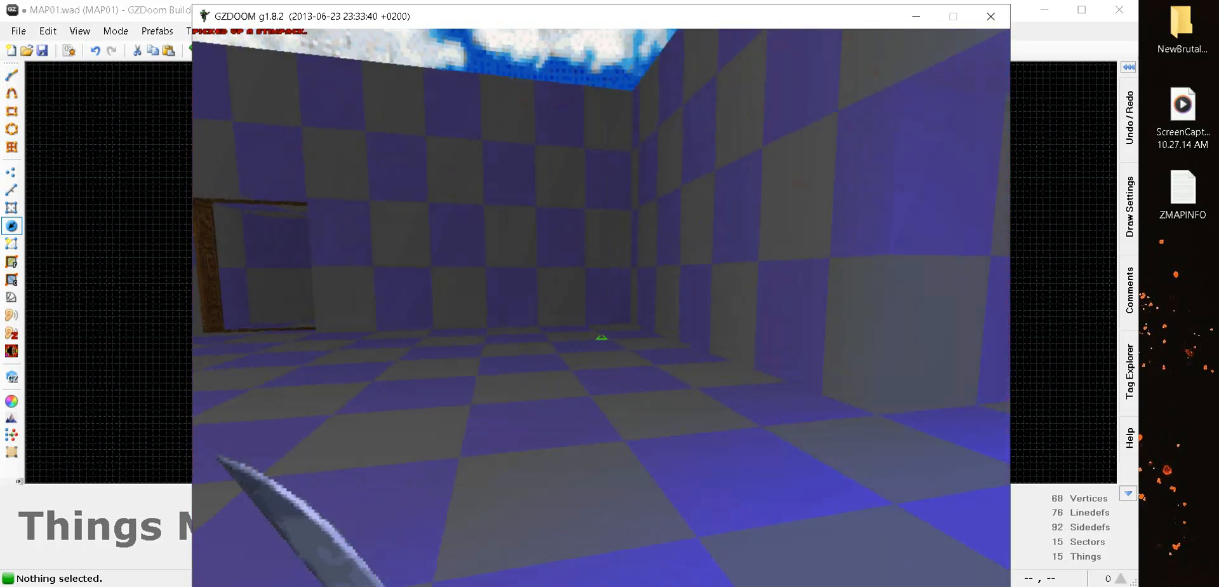
{"action": "key", "text": "w"}
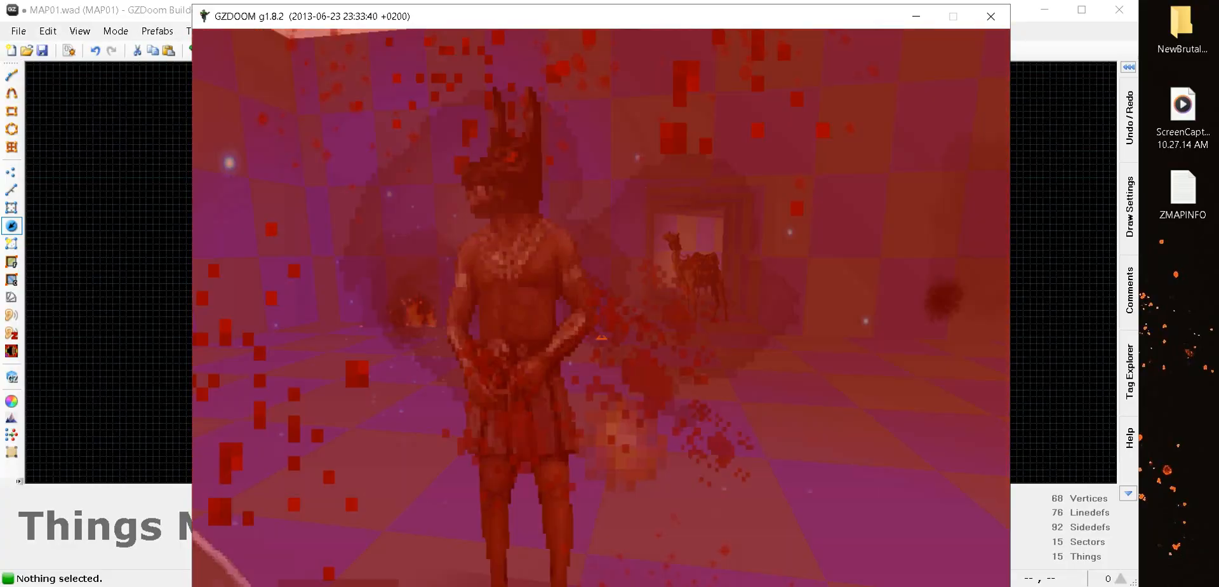
{"action": "key", "text": "w"}
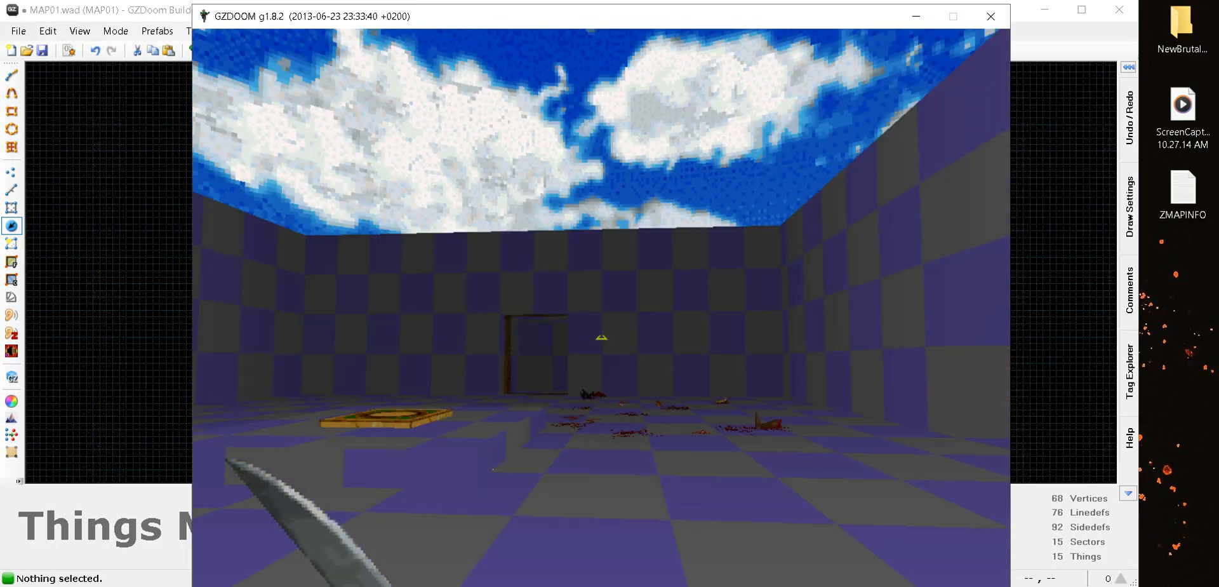
{"action": "key", "text": "w"}
{"action": "key", "text": "w"}
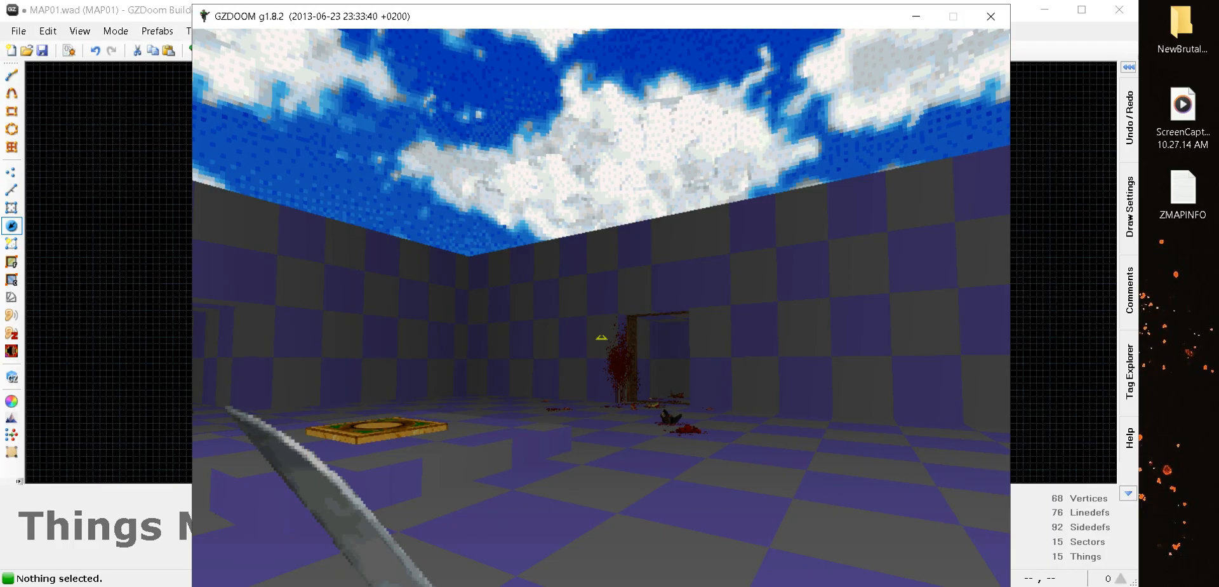
{"action": "key", "text": "w"}
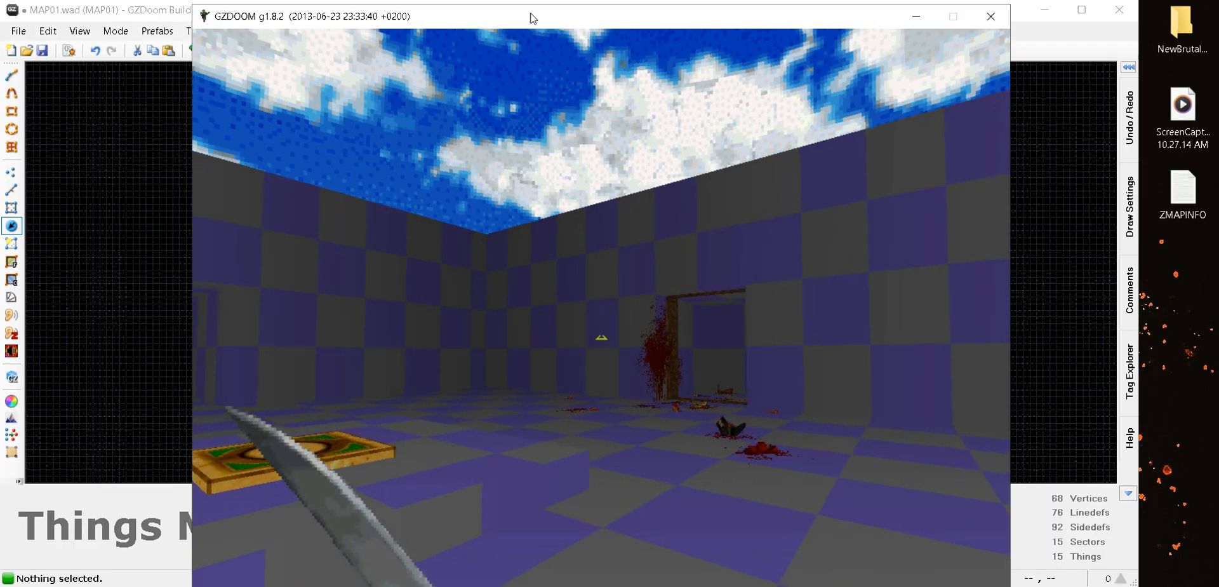
Quit the GZDoom test game
{"action": "key", "text": "Escape"}
{"action": "key", "text": "Return"}
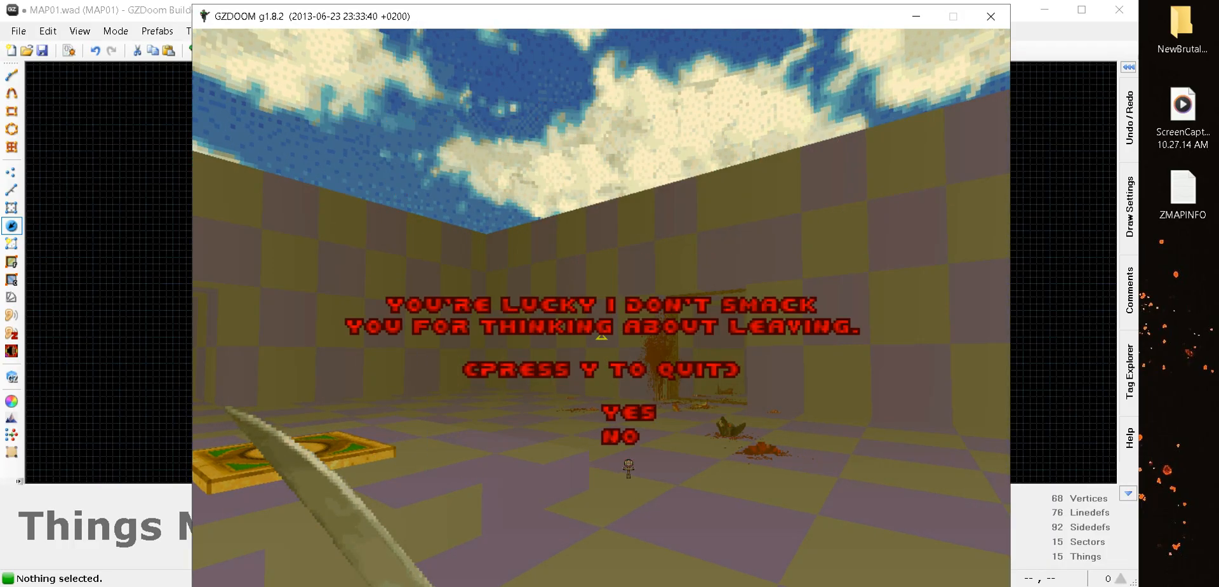